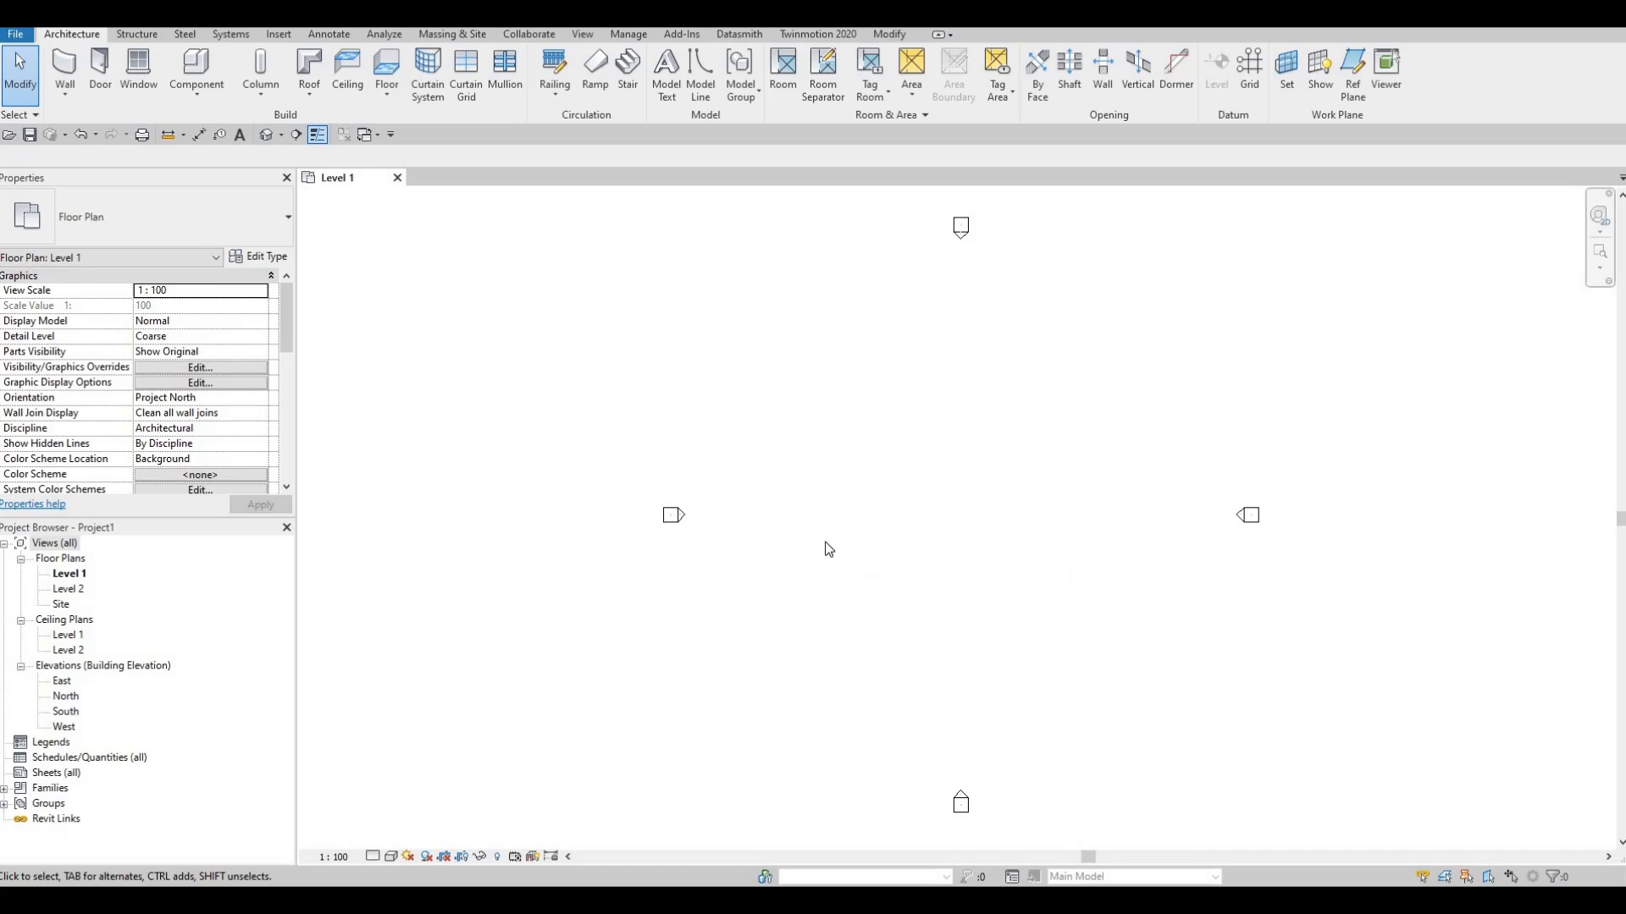
# Step: Open the project units settings, check the length format, and close them
pyautogui.press('u')
pyautogui.press('n')
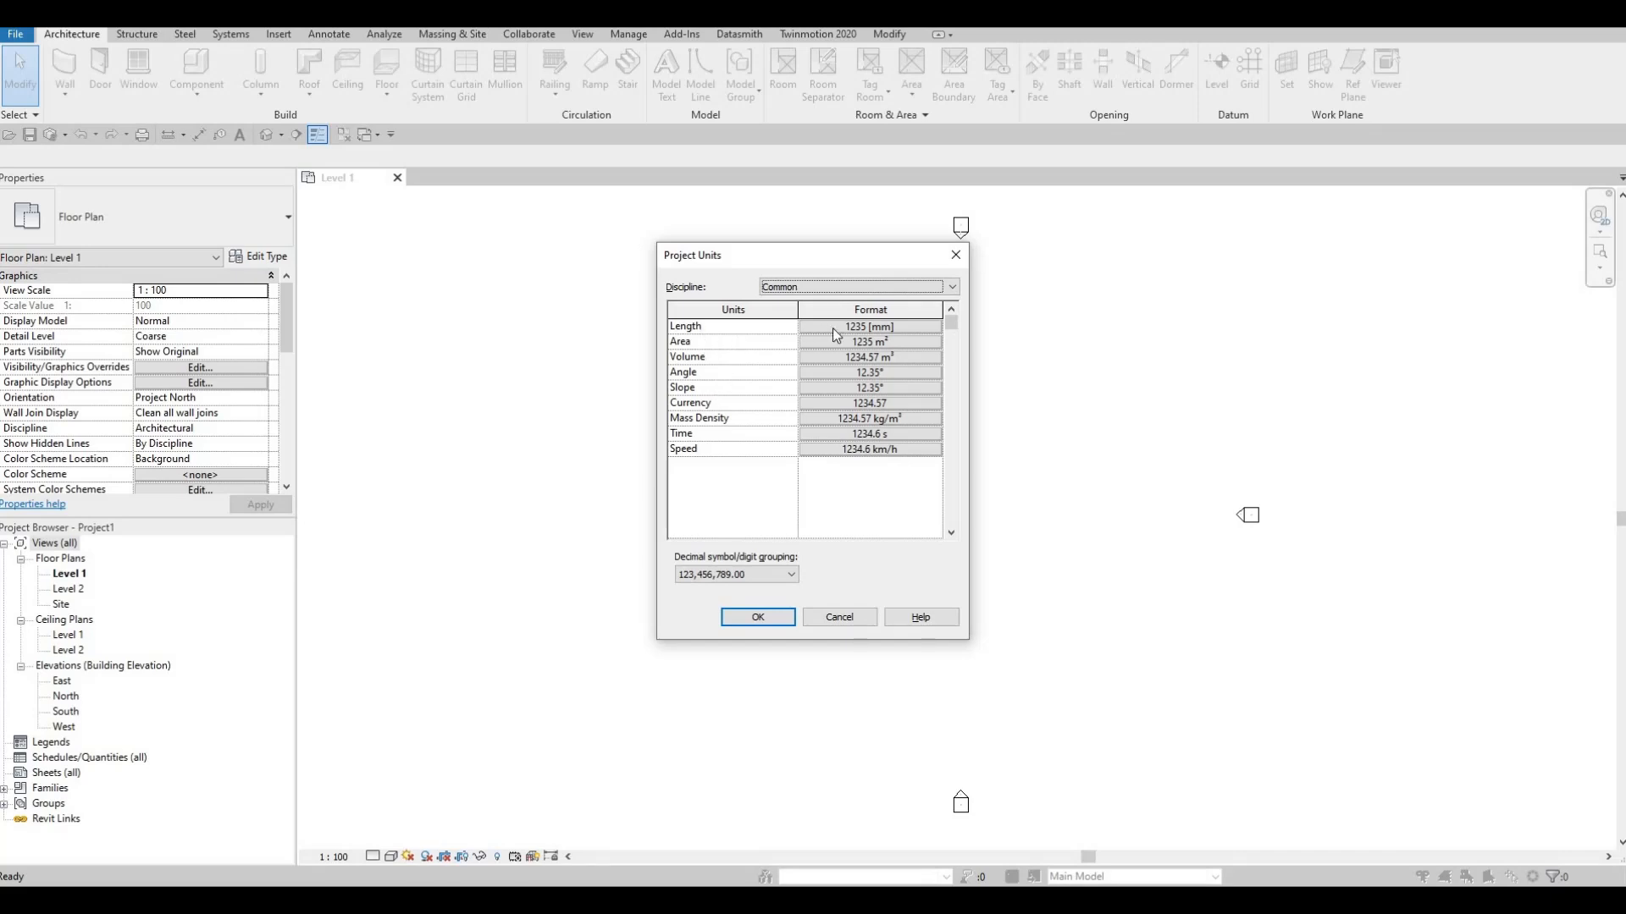
pyautogui.click(953, 265)
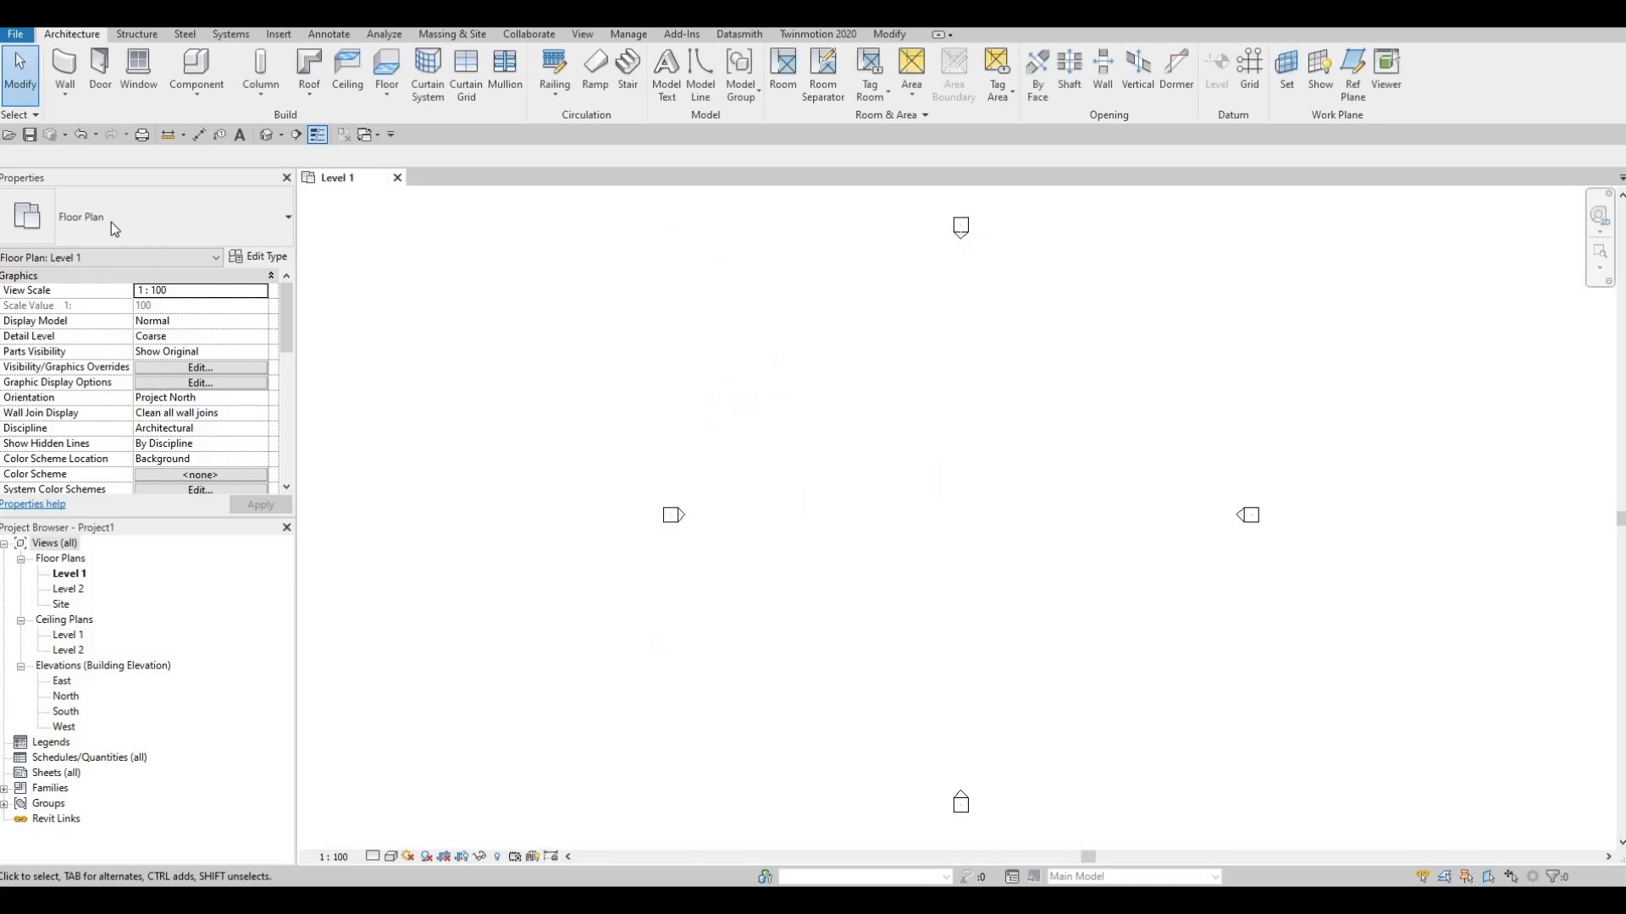
# Step: Save the project as House in the Revit File folder with maximum backups set to 5
pyautogui.click(35, 139)
pyautogui.press('F1')
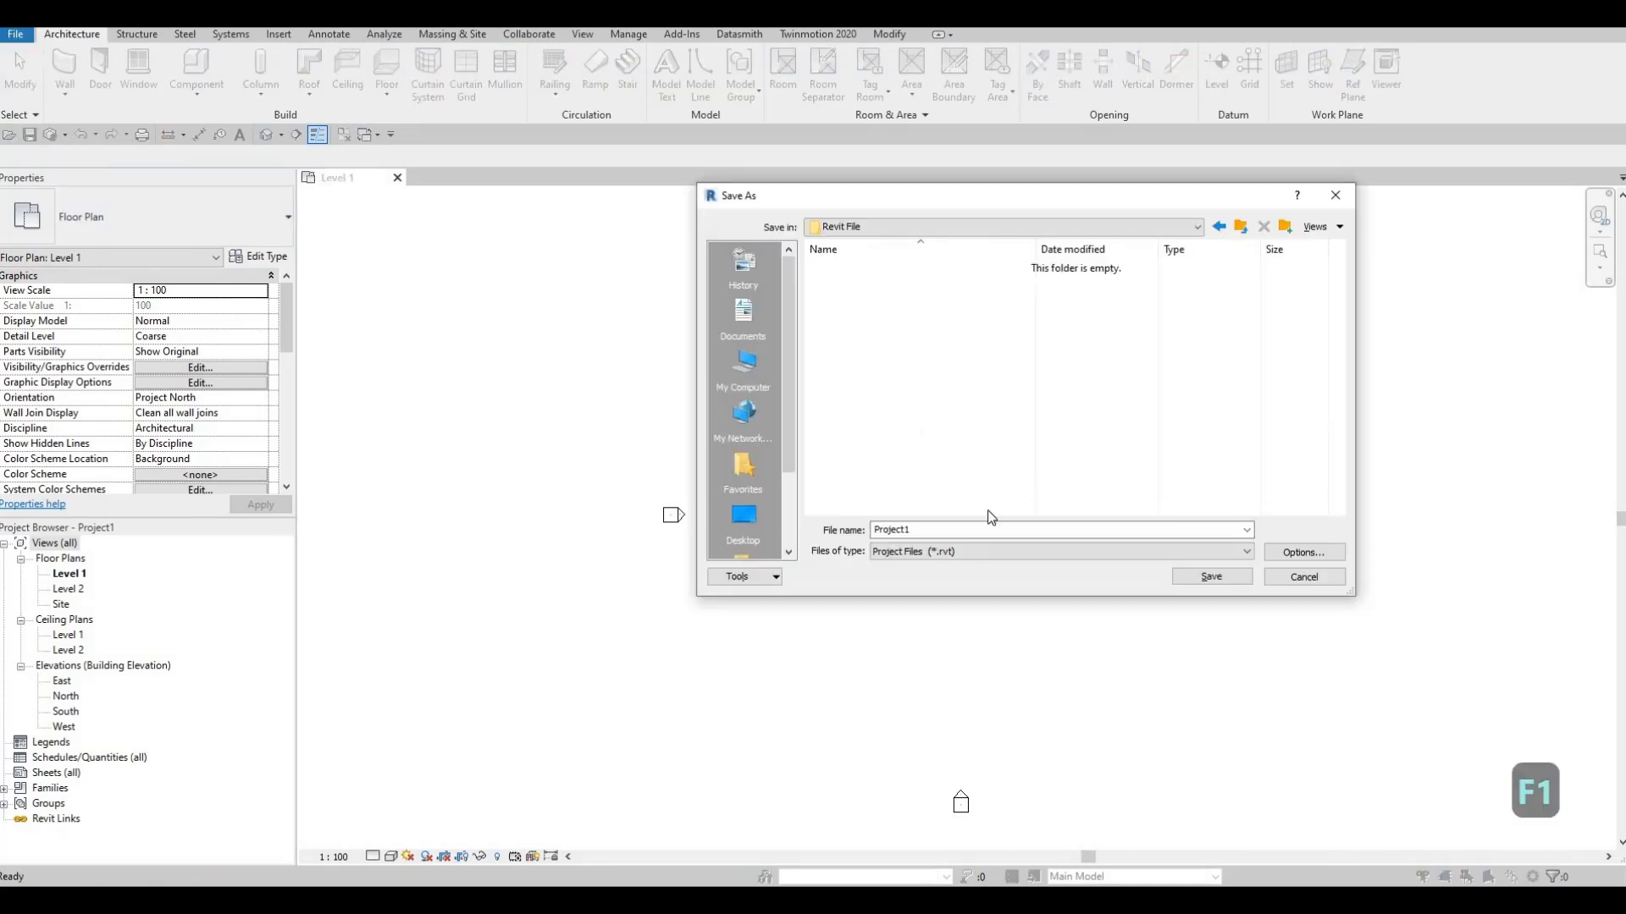
pyautogui.moveTo(920, 530); pyautogui.dragTo(808, 522)
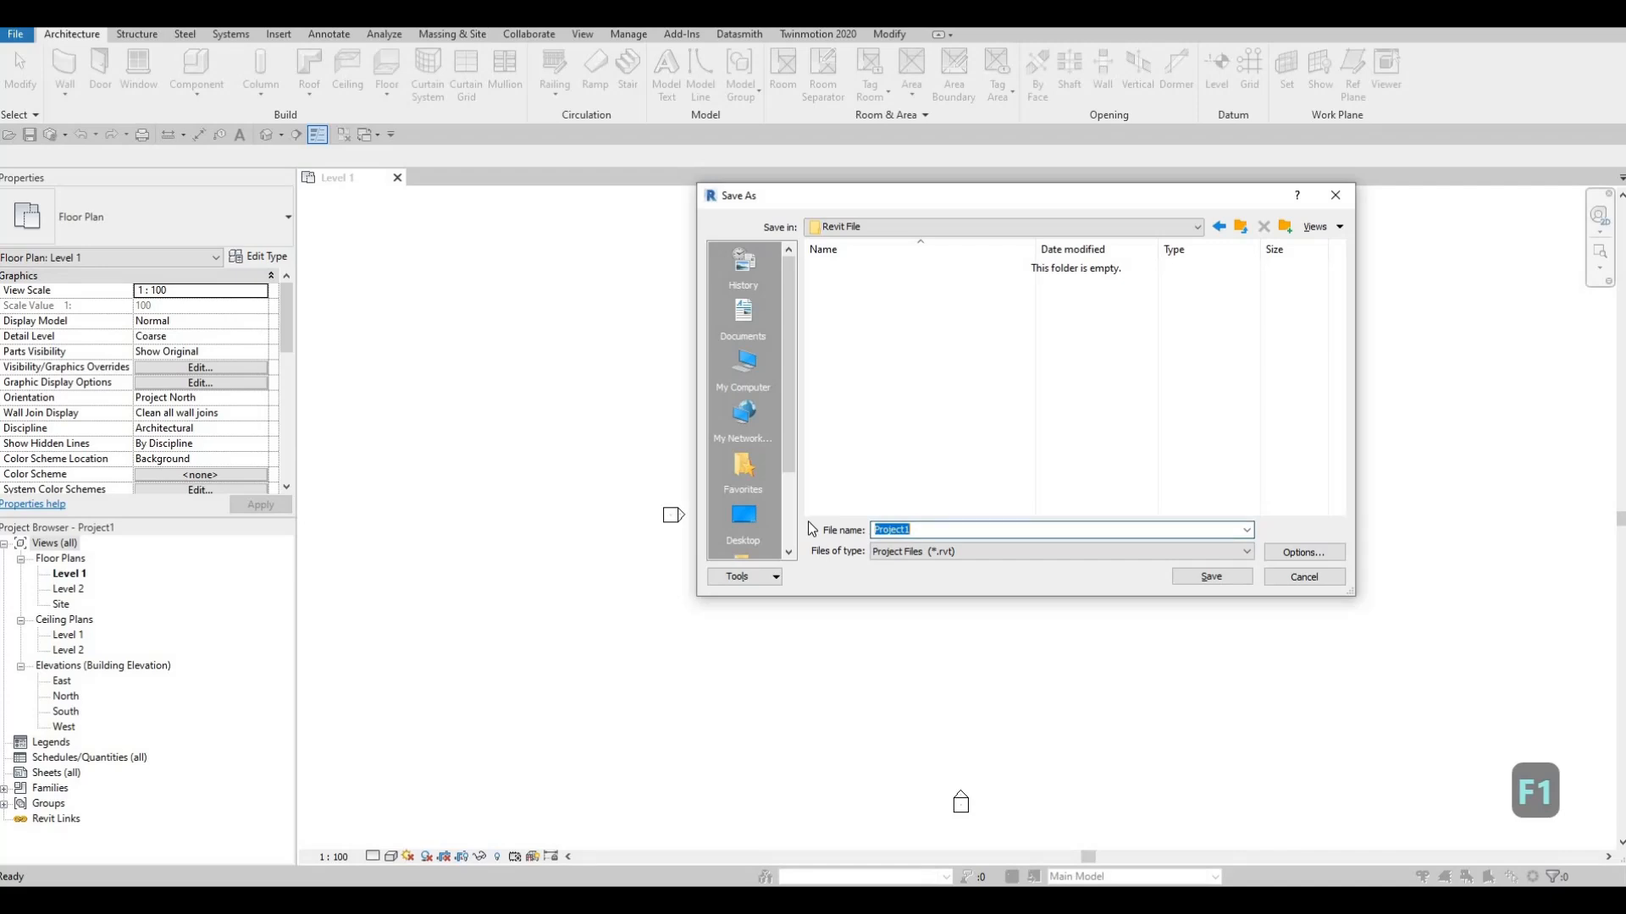
pyautogui.write('House')
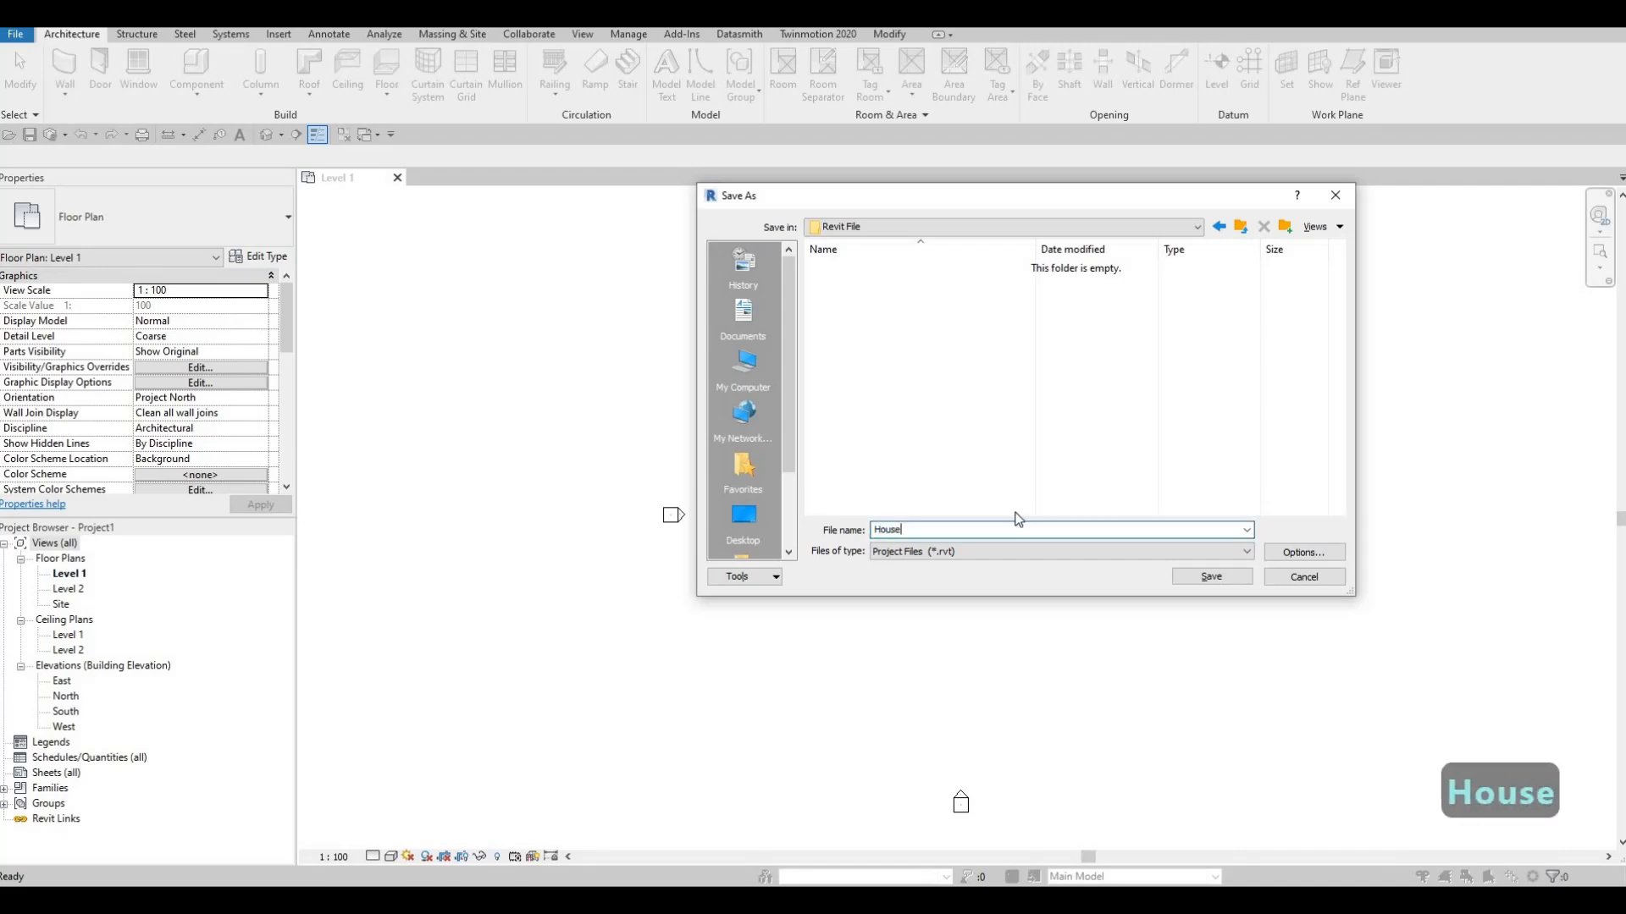
pyautogui.click(1304, 553)
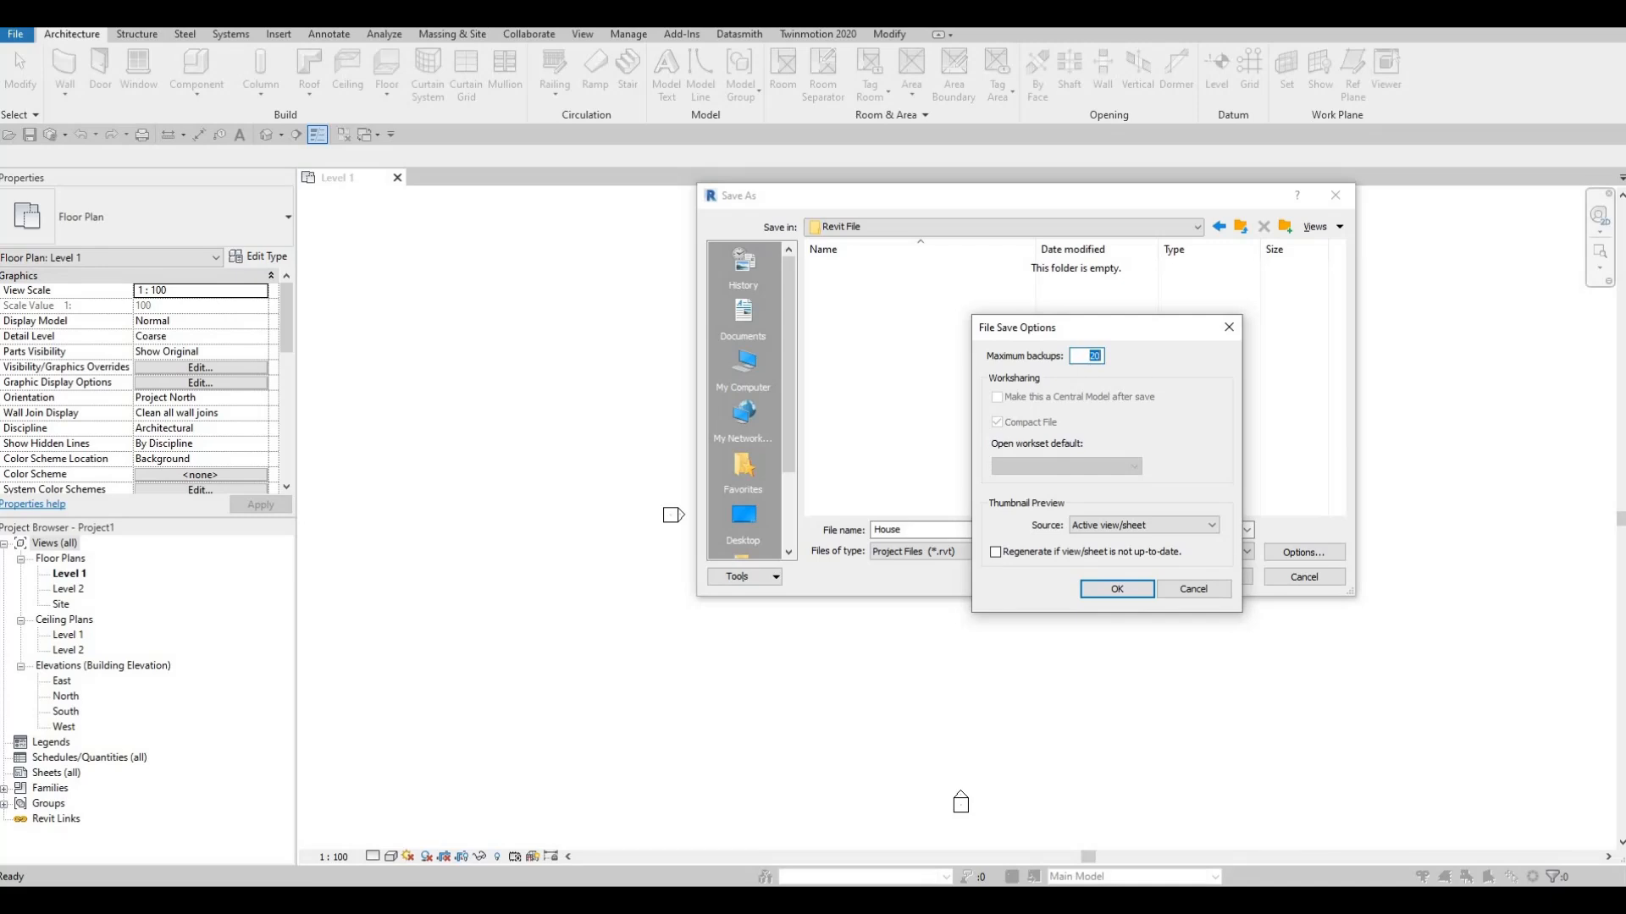
pyautogui.write('5')
pyautogui.click(1118, 592)
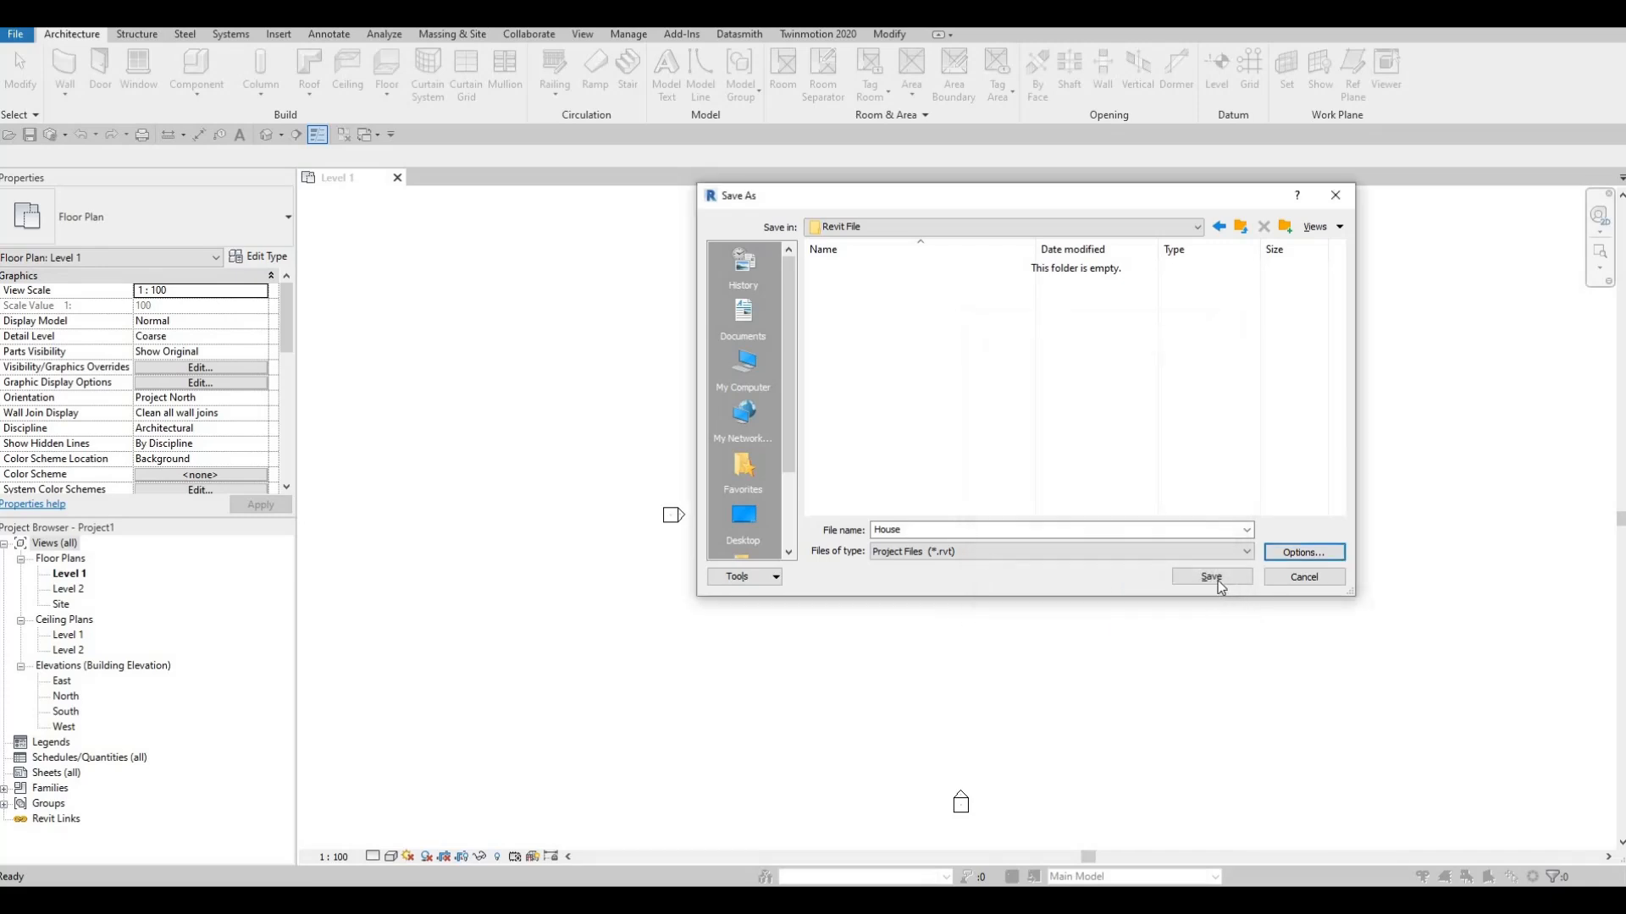
pyautogui.click(1213, 578)
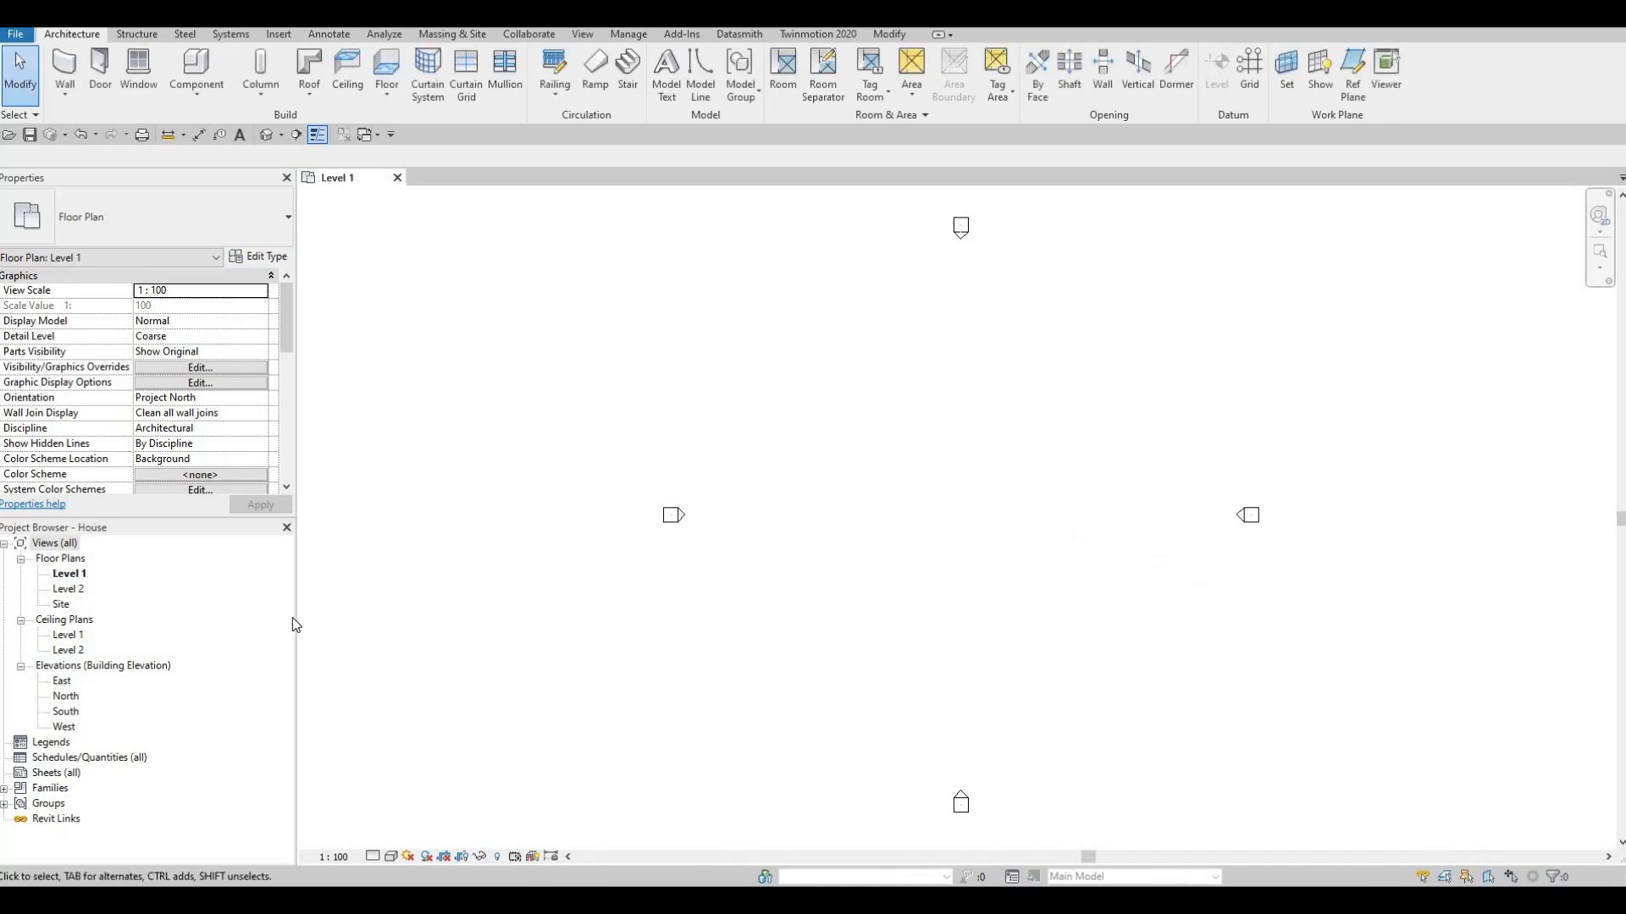
# Step: Draw a vertical grid line on Level 1, from just above the lower elevation marker to just below the upper one
pyautogui.moveTo(843, 635); pyautogui.dragTo(792, 652, button='middle')
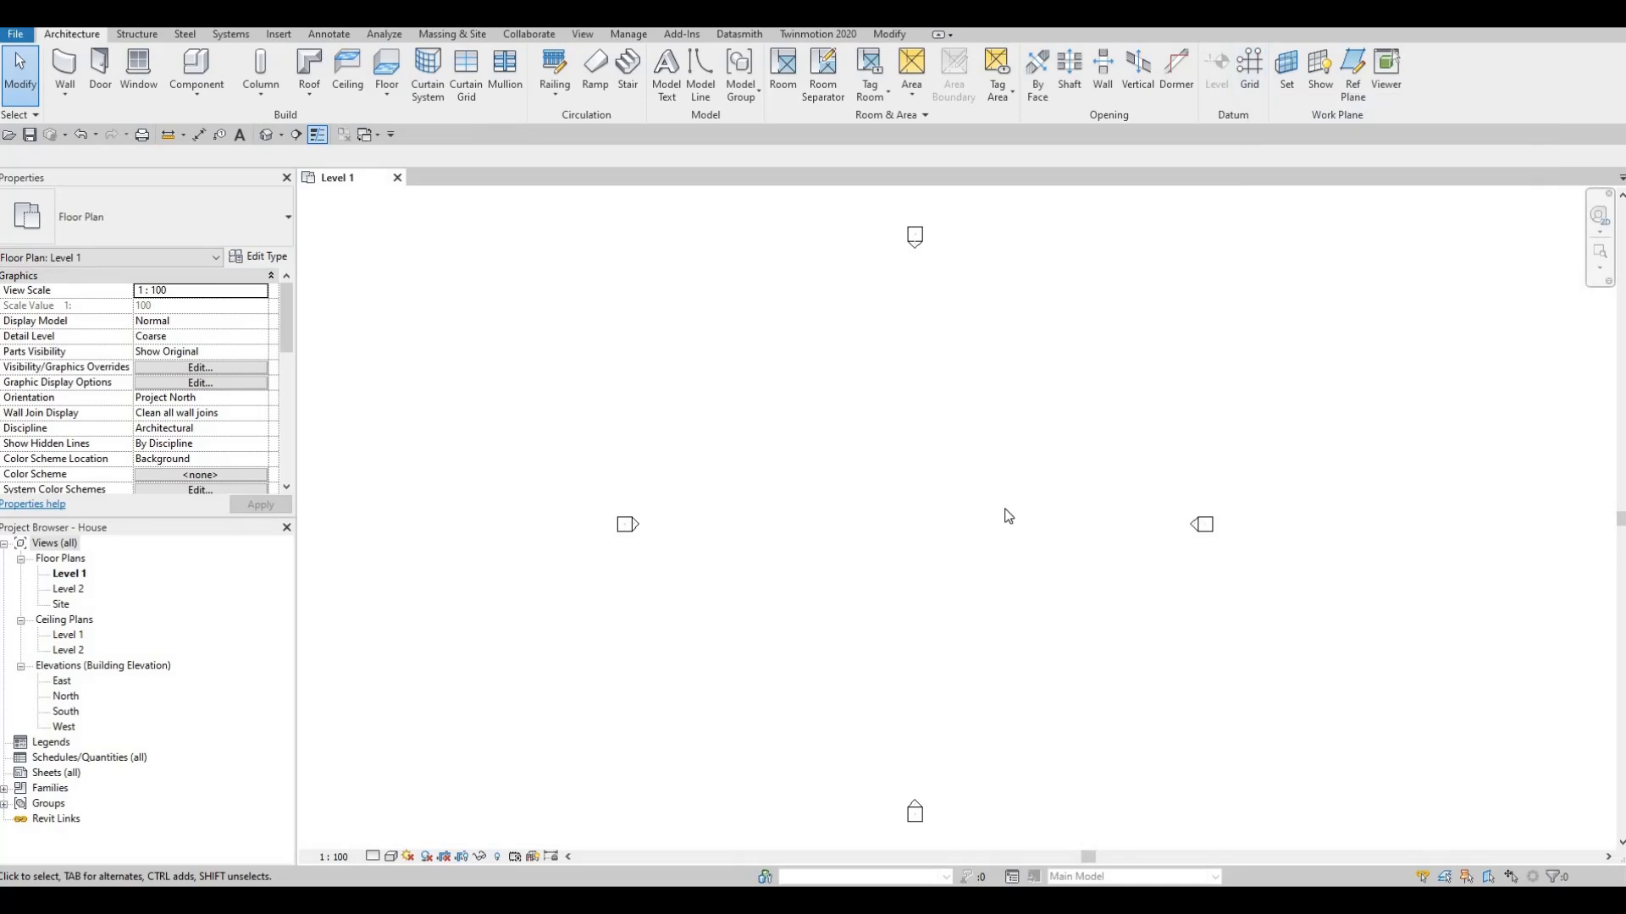
pyautogui.press('g')
pyautogui.press('r')
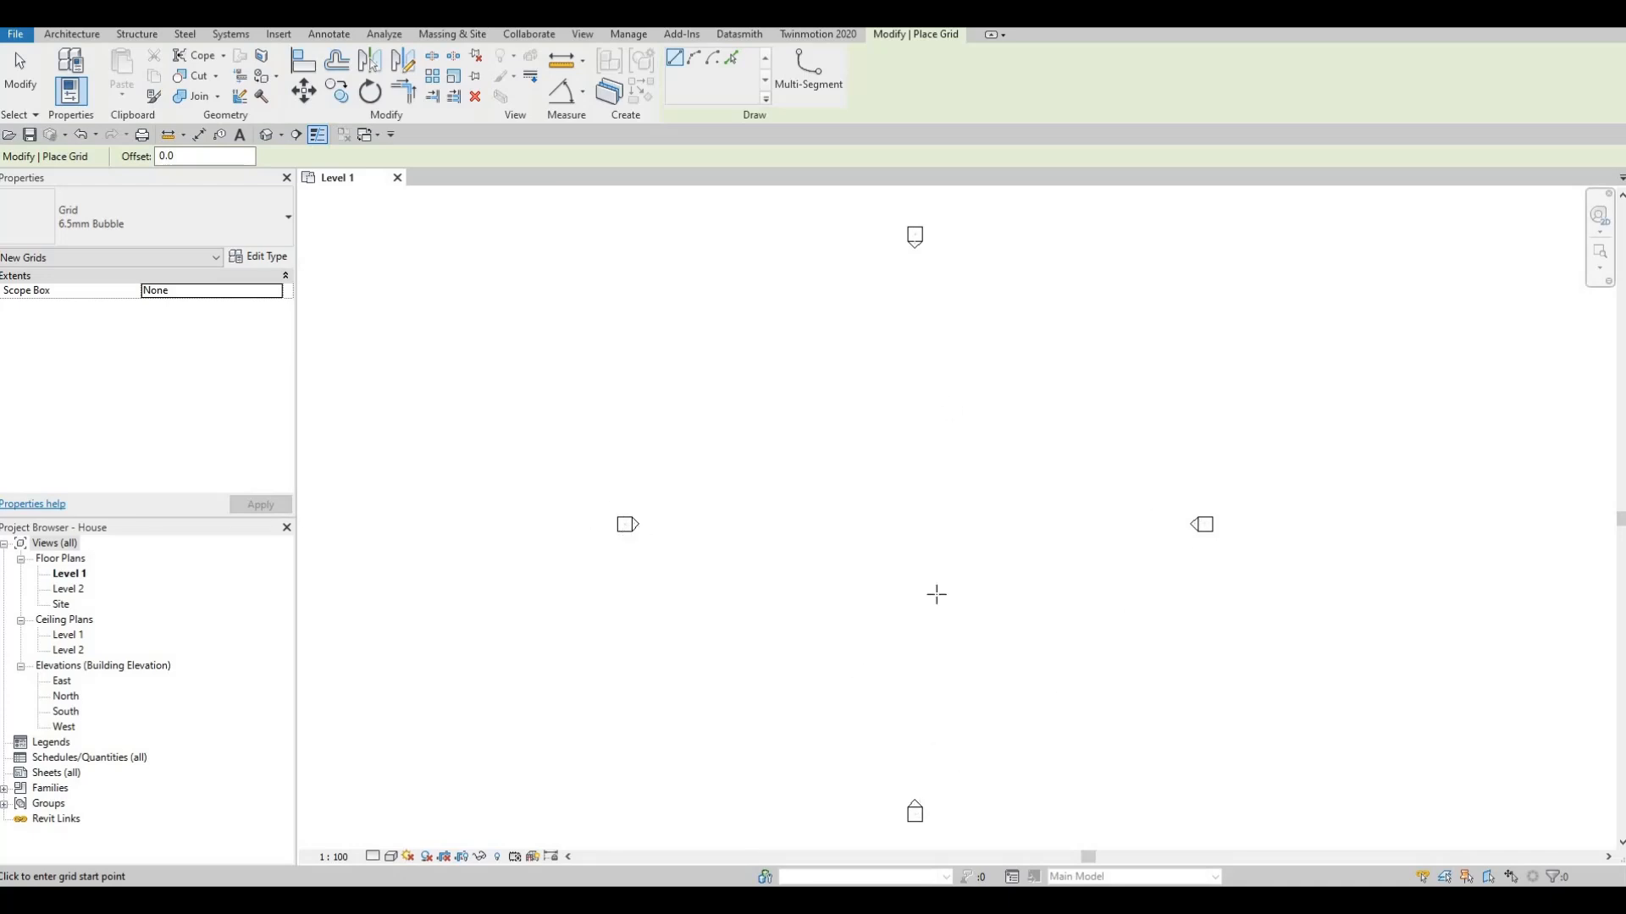
pyautogui.click(813, 766)
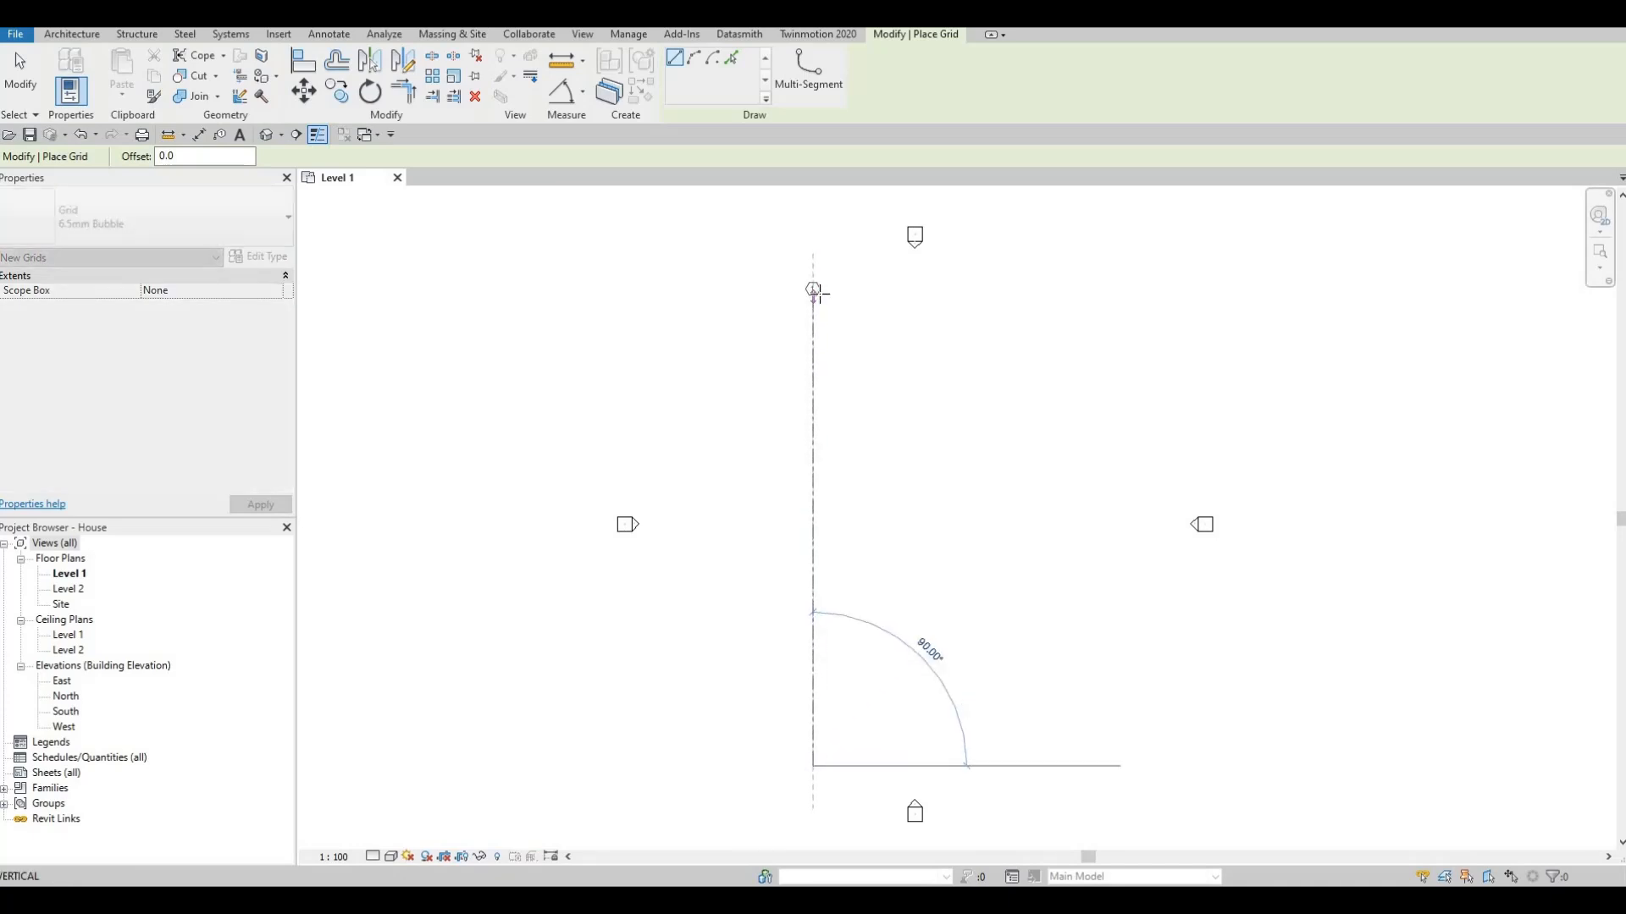
pyautogui.click(863, 290)
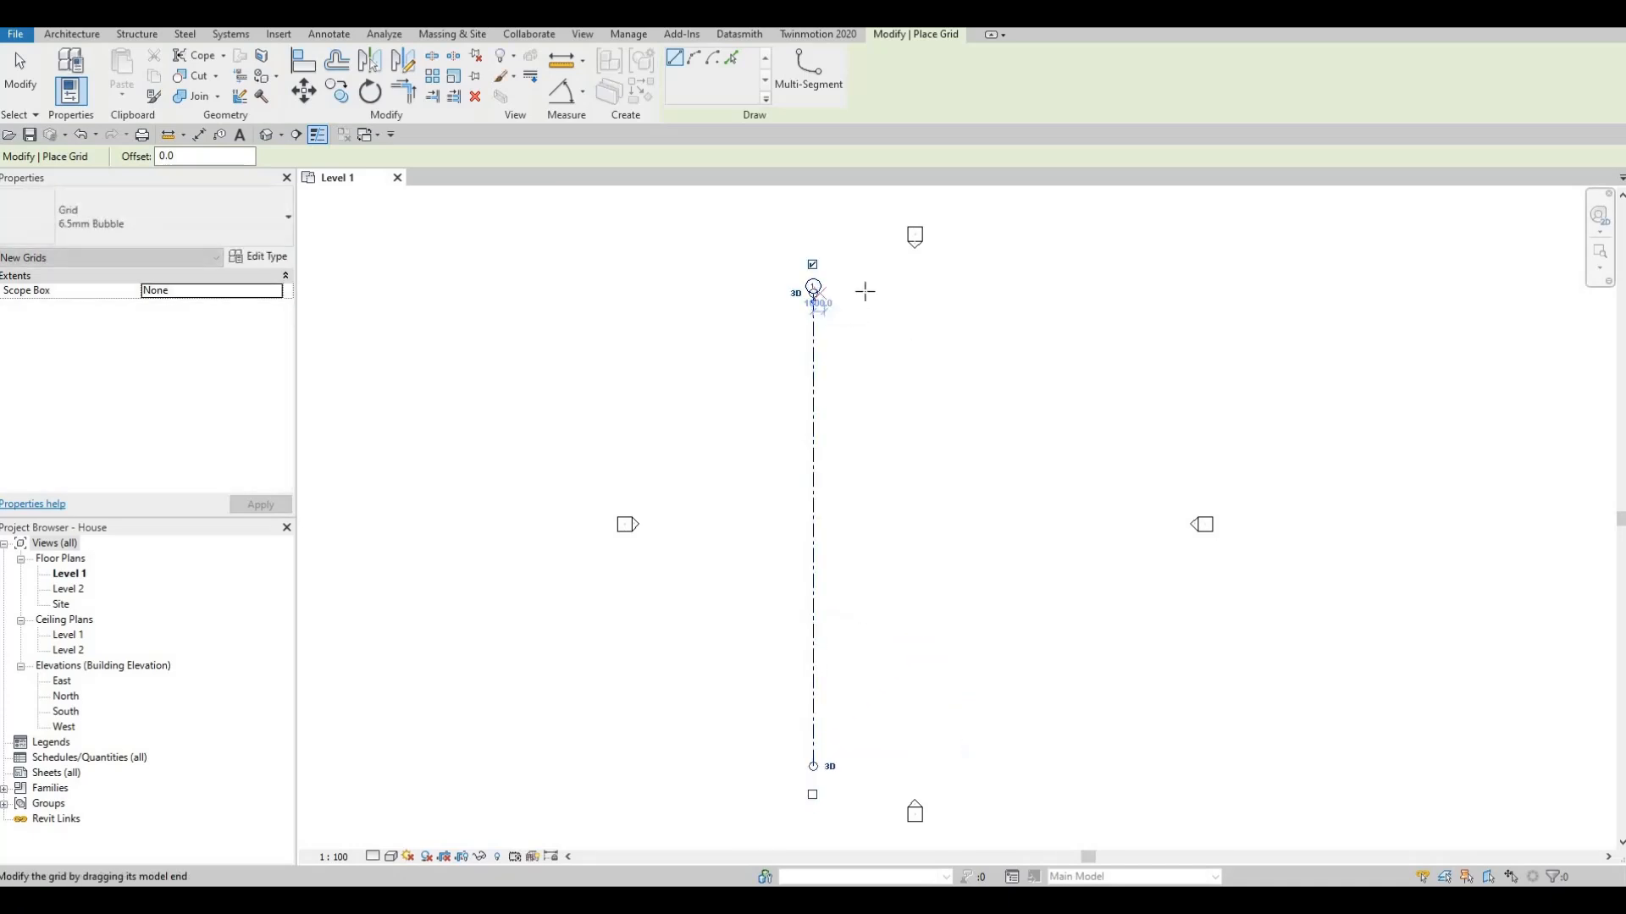
pyautogui.scroll(2, 809, 290)
pyautogui.scroll(3, 808, 290)
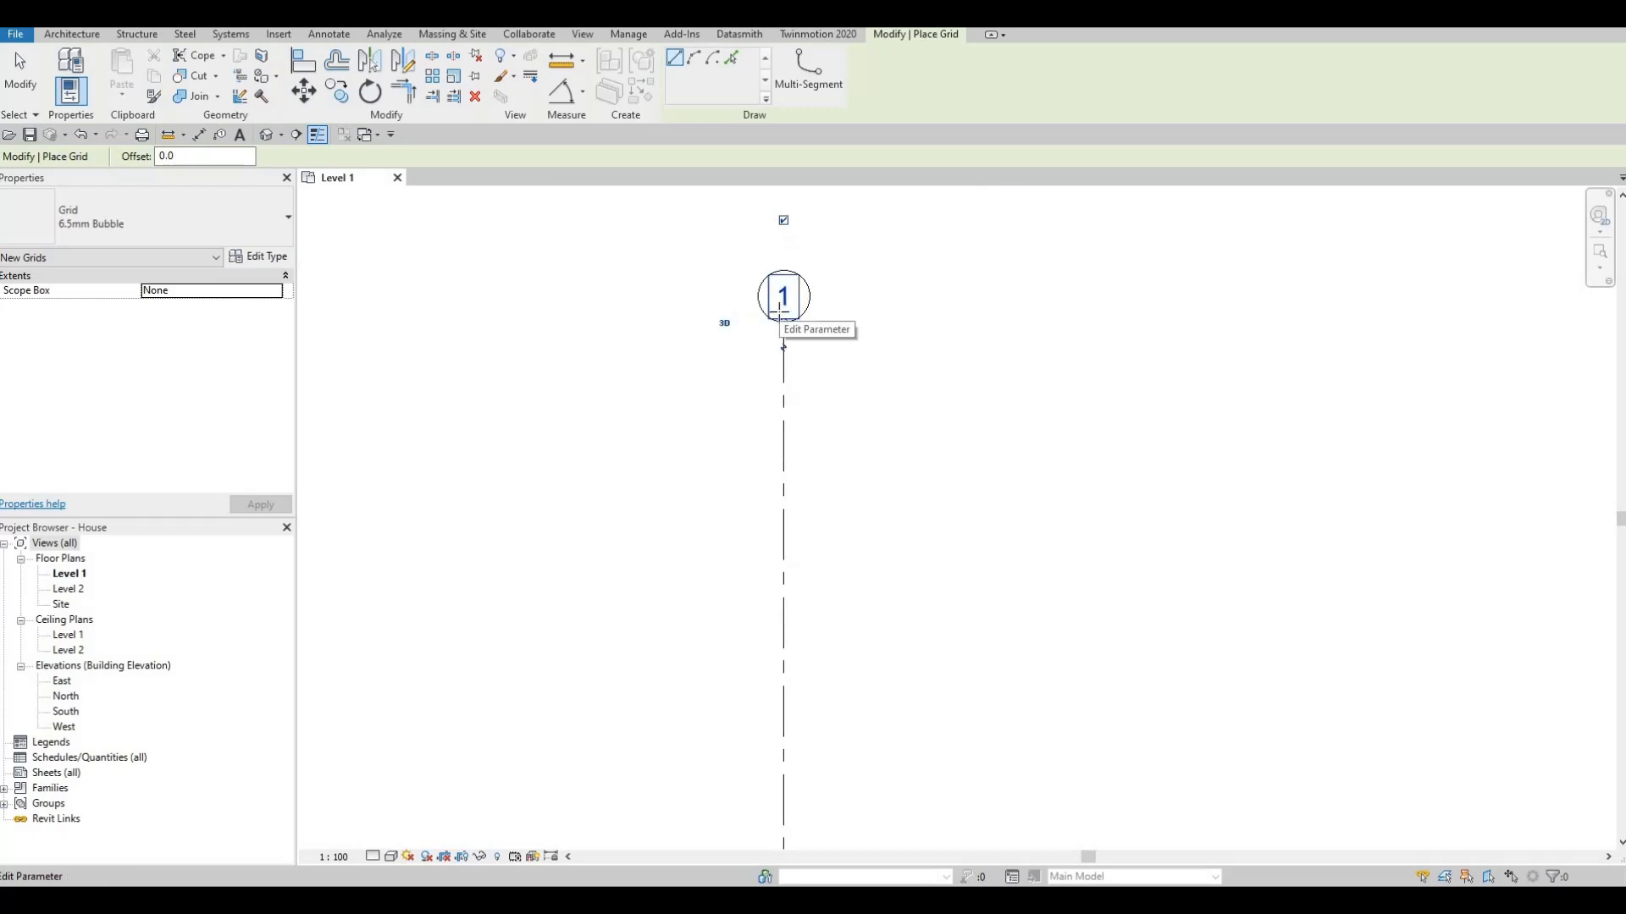
pyautogui.scroll(-1, 780, 313)
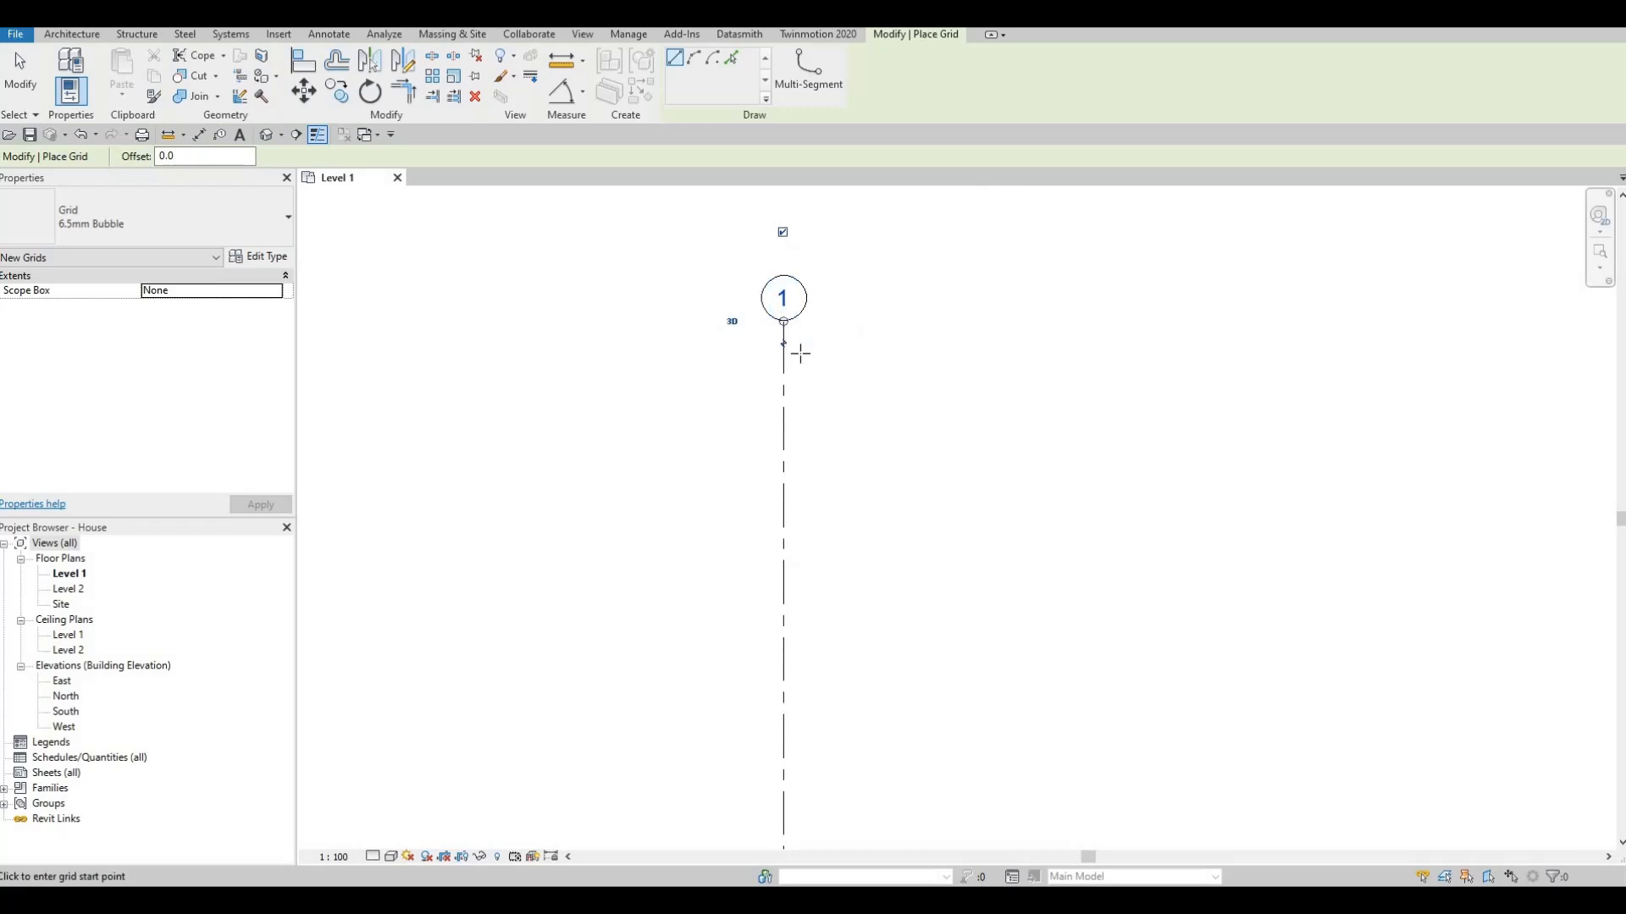
pyautogui.press('Escape')
pyautogui.press('Escape')
# Step: Copy grid line 1 horizontally 1878 mm to its right with the Multiple option enabled
pyautogui.scroll(-1, 796, 352)
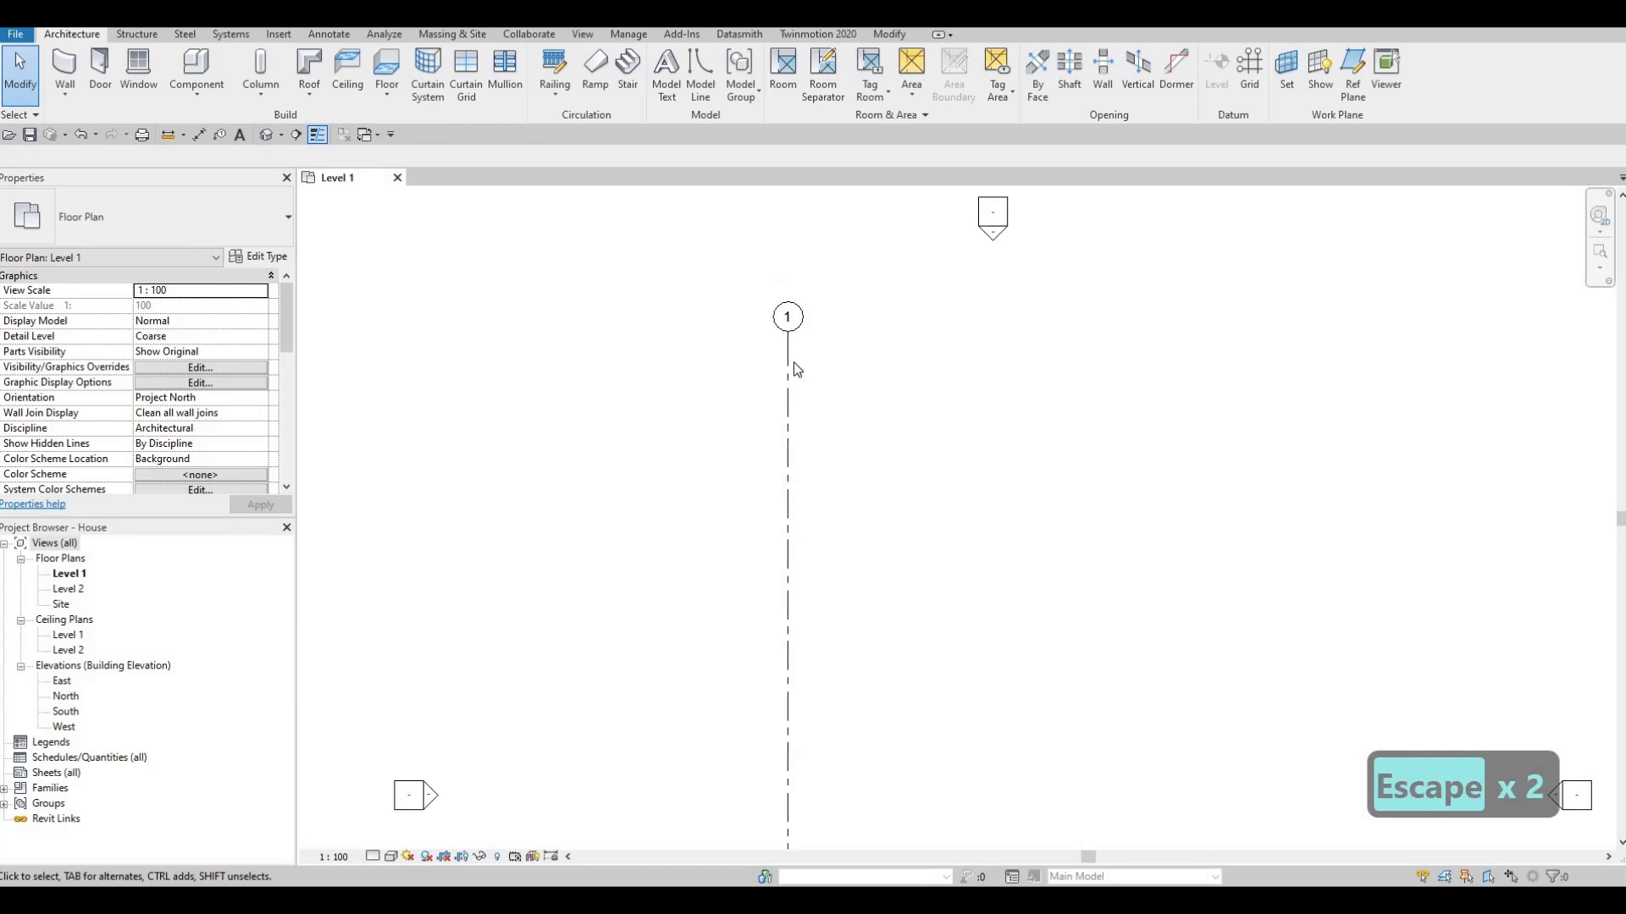
pyautogui.scroll(-2, 796, 369)
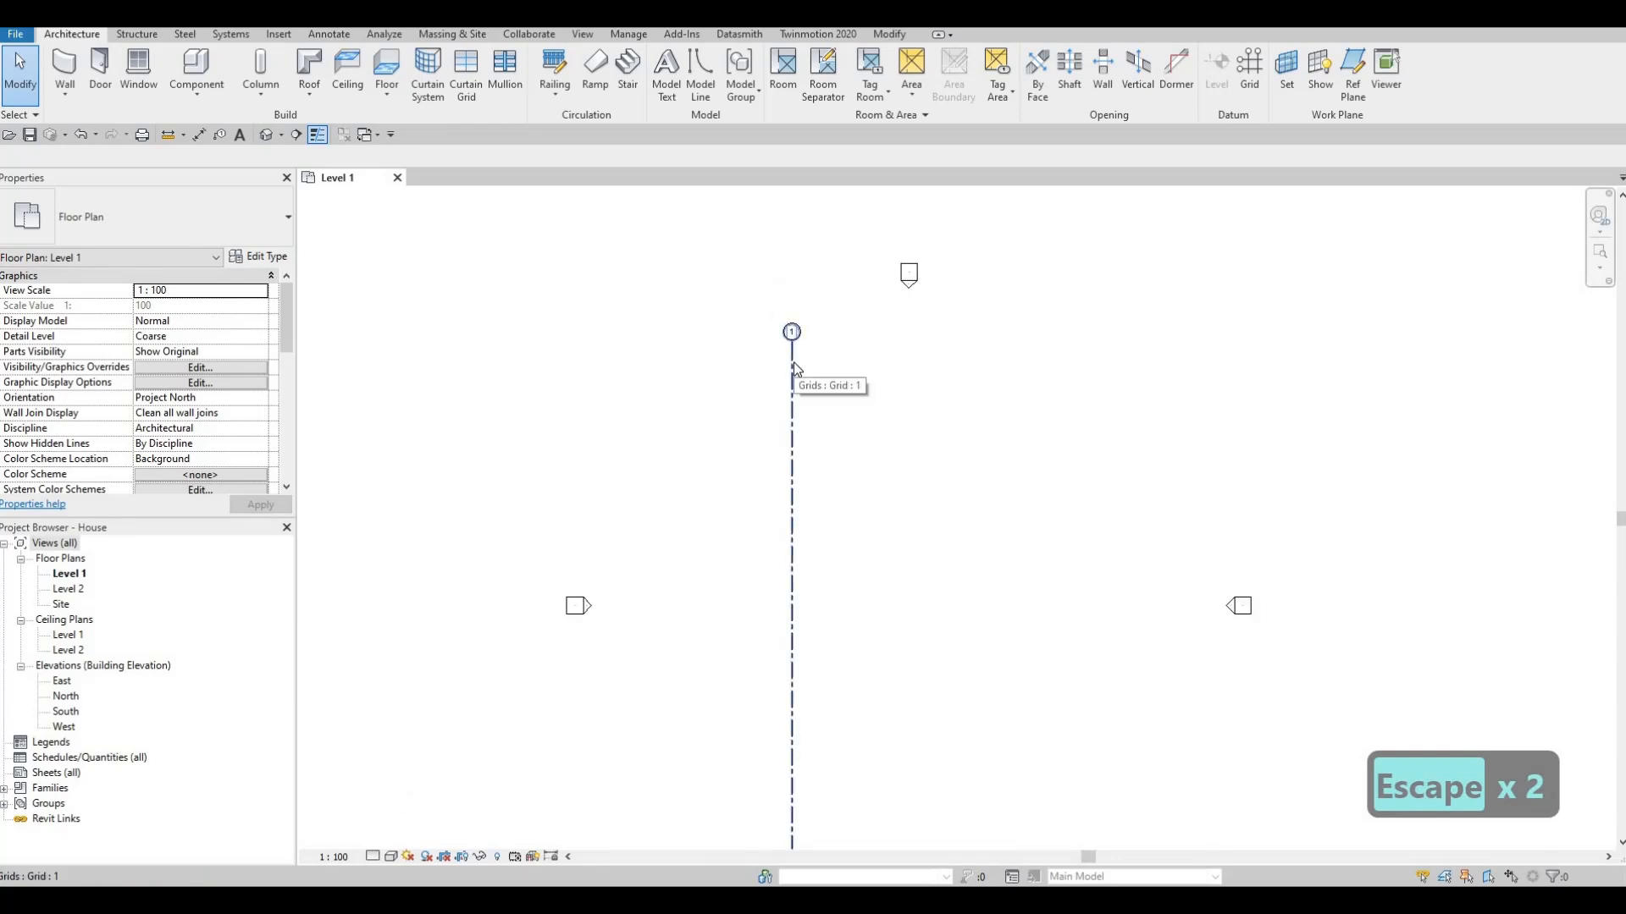
pyautogui.click(793, 365)
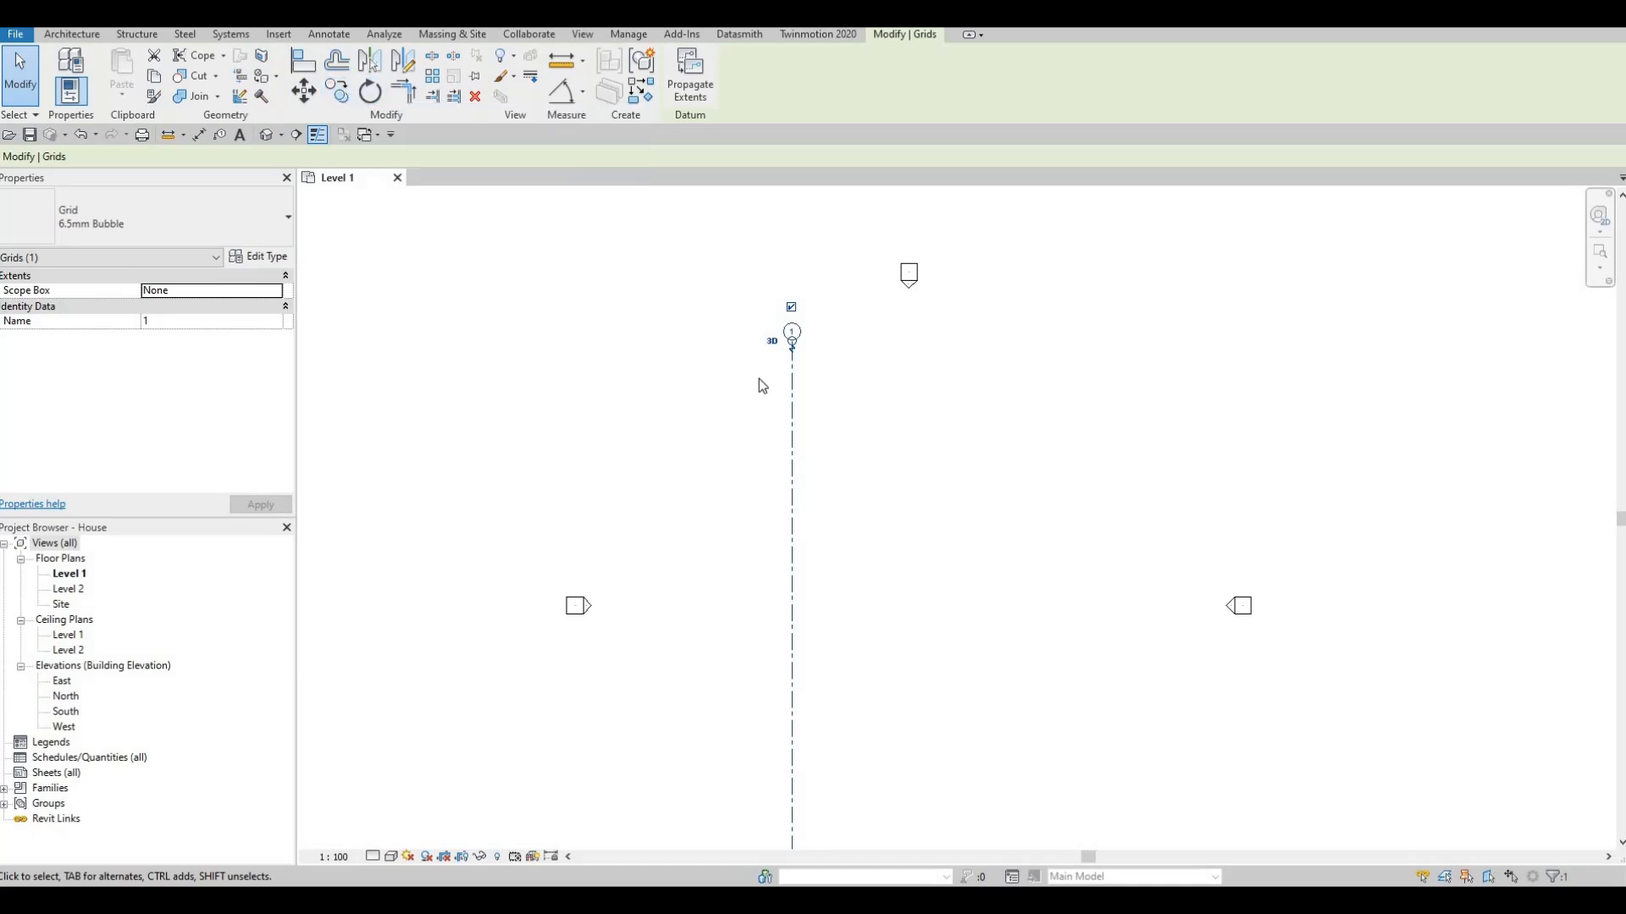
pyautogui.press('c')
pyautogui.press('o')
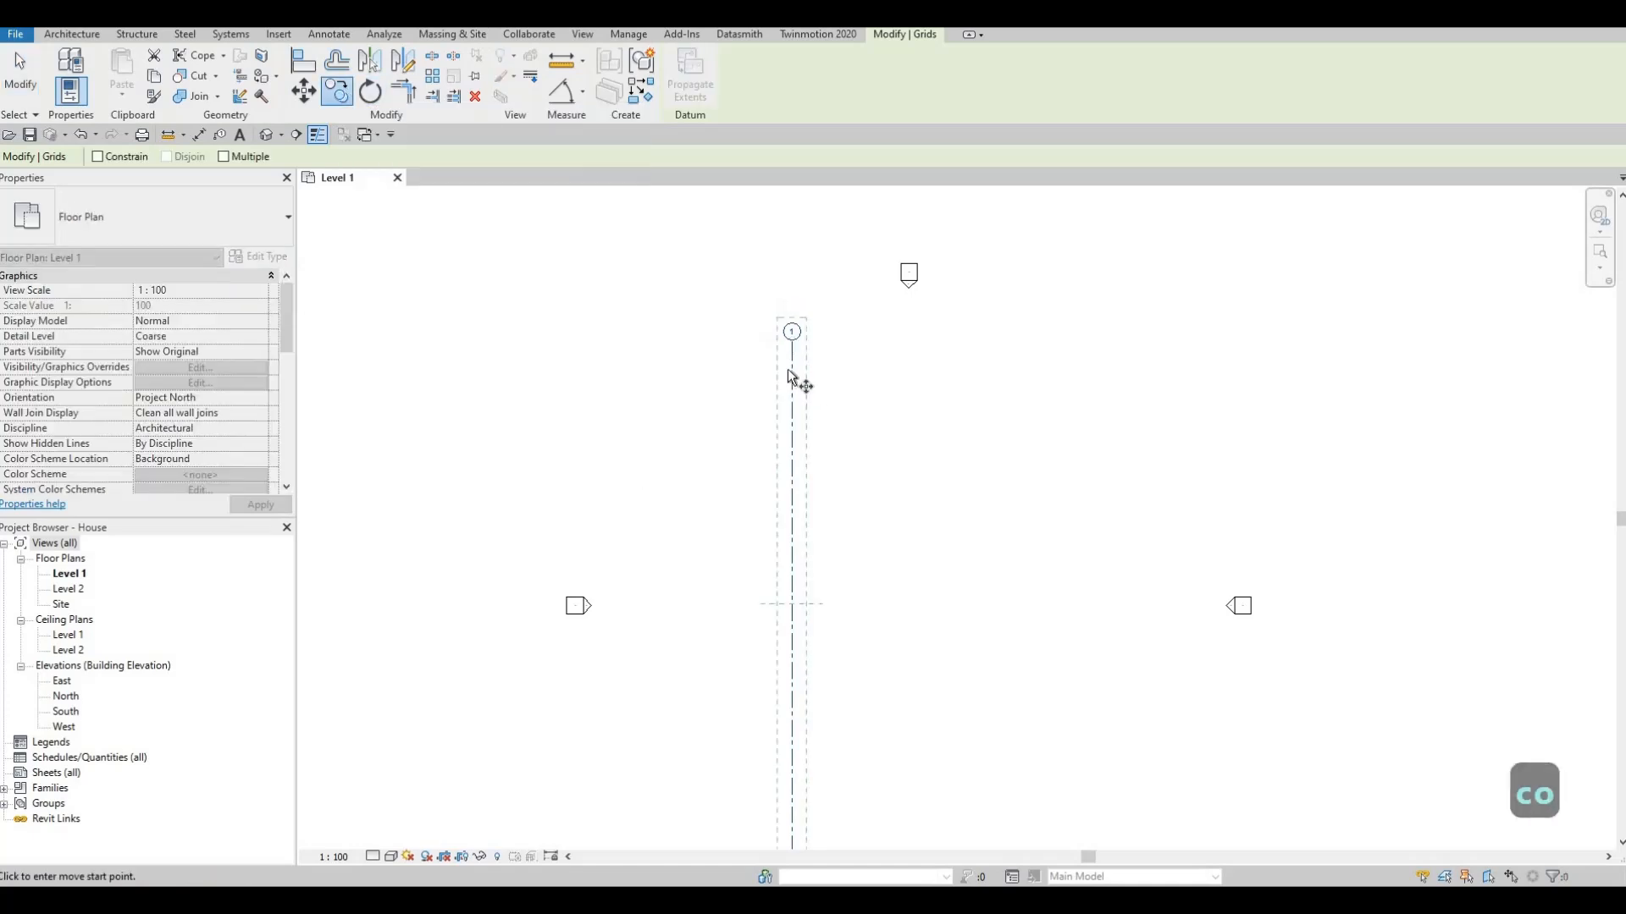
pyautogui.click(790, 369)
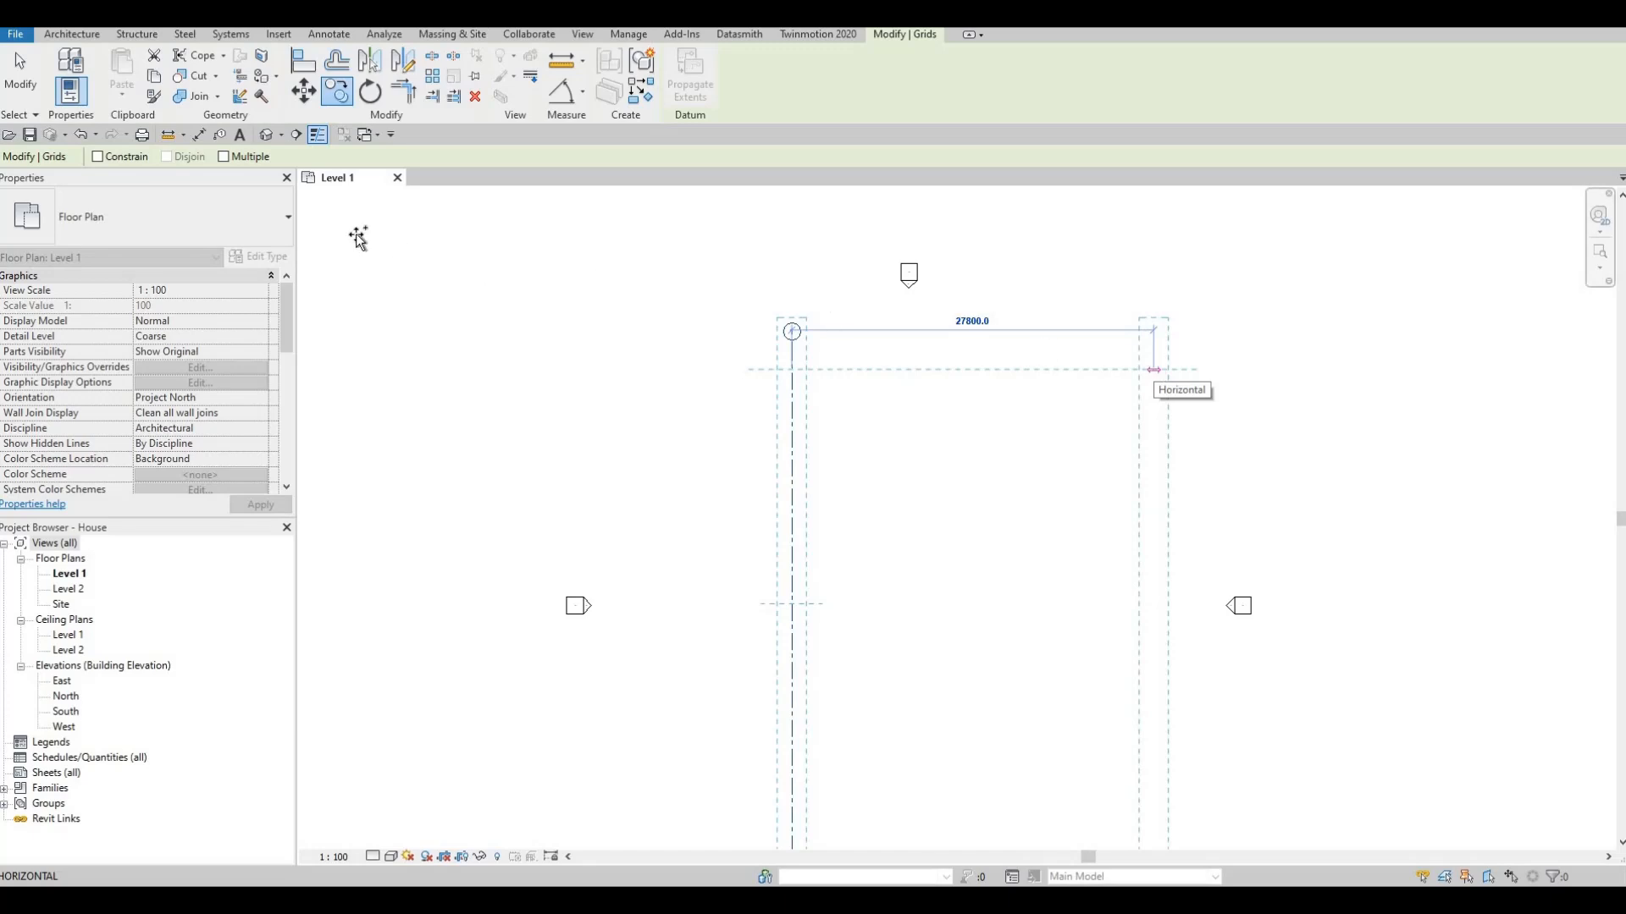
pyautogui.click(223, 156)
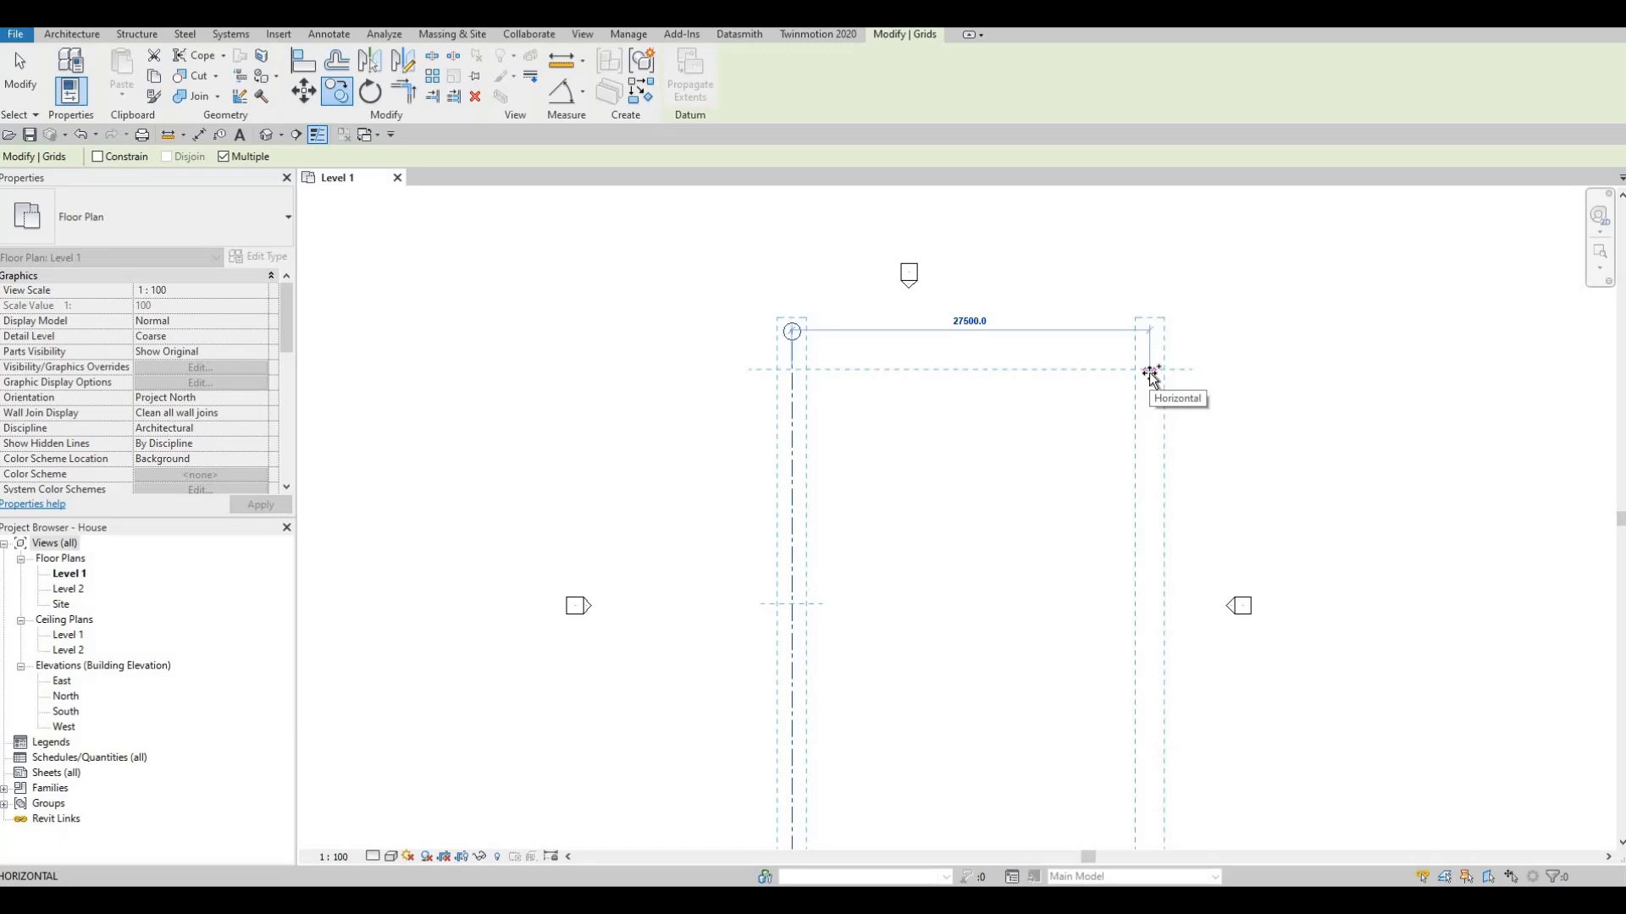
pyautogui.press('F1')
pyautogui.write('187')
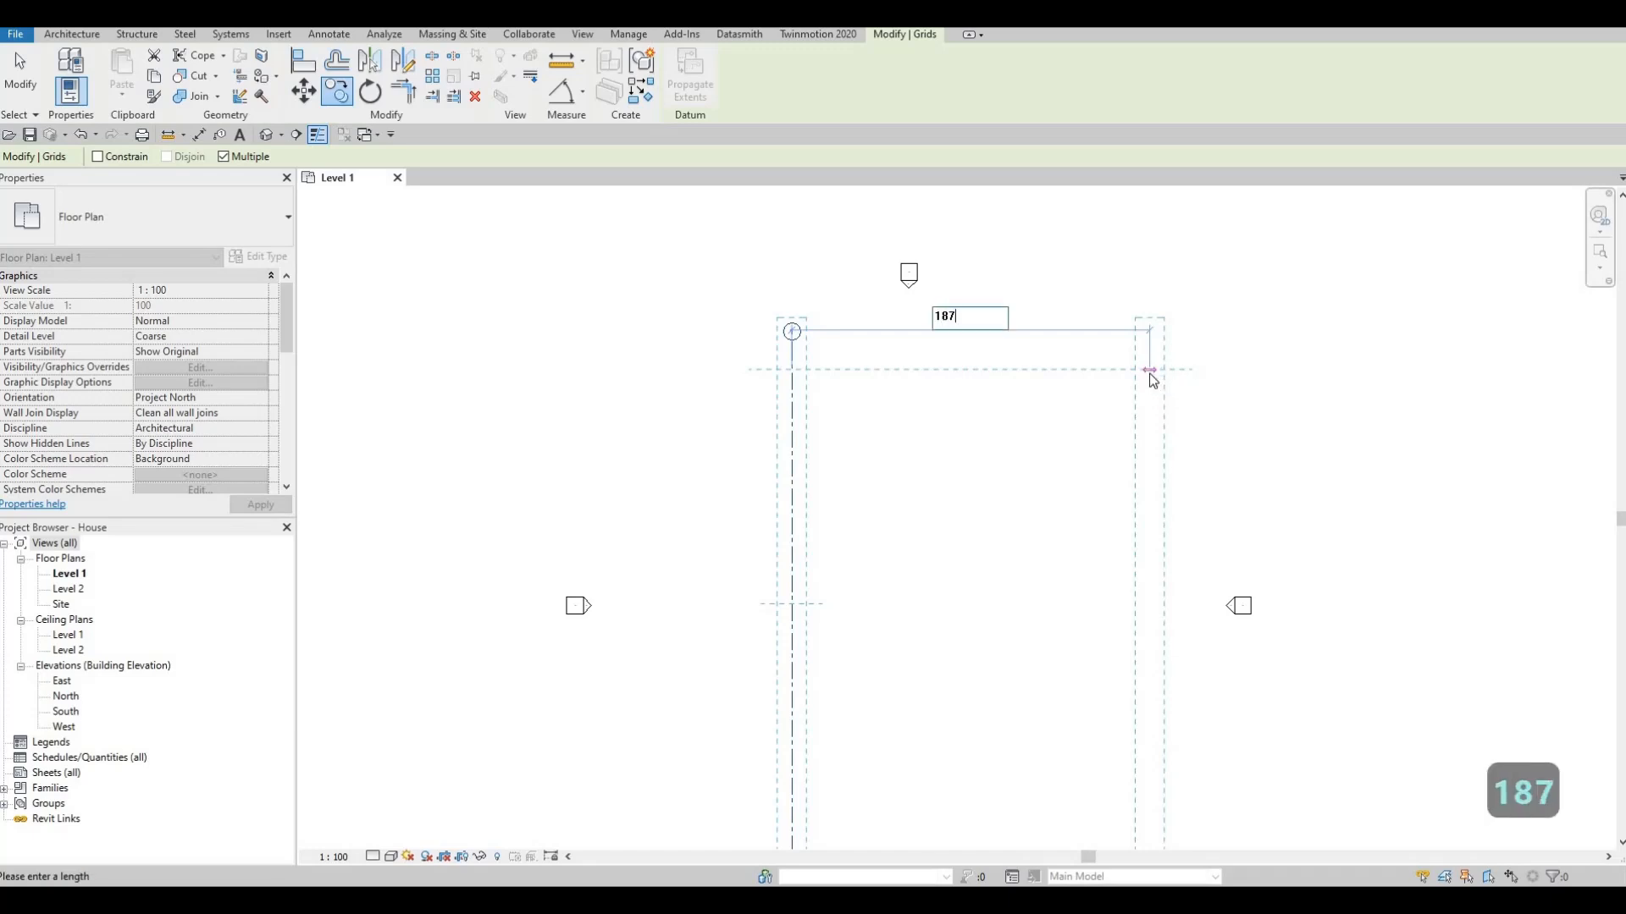
pyautogui.write('8')
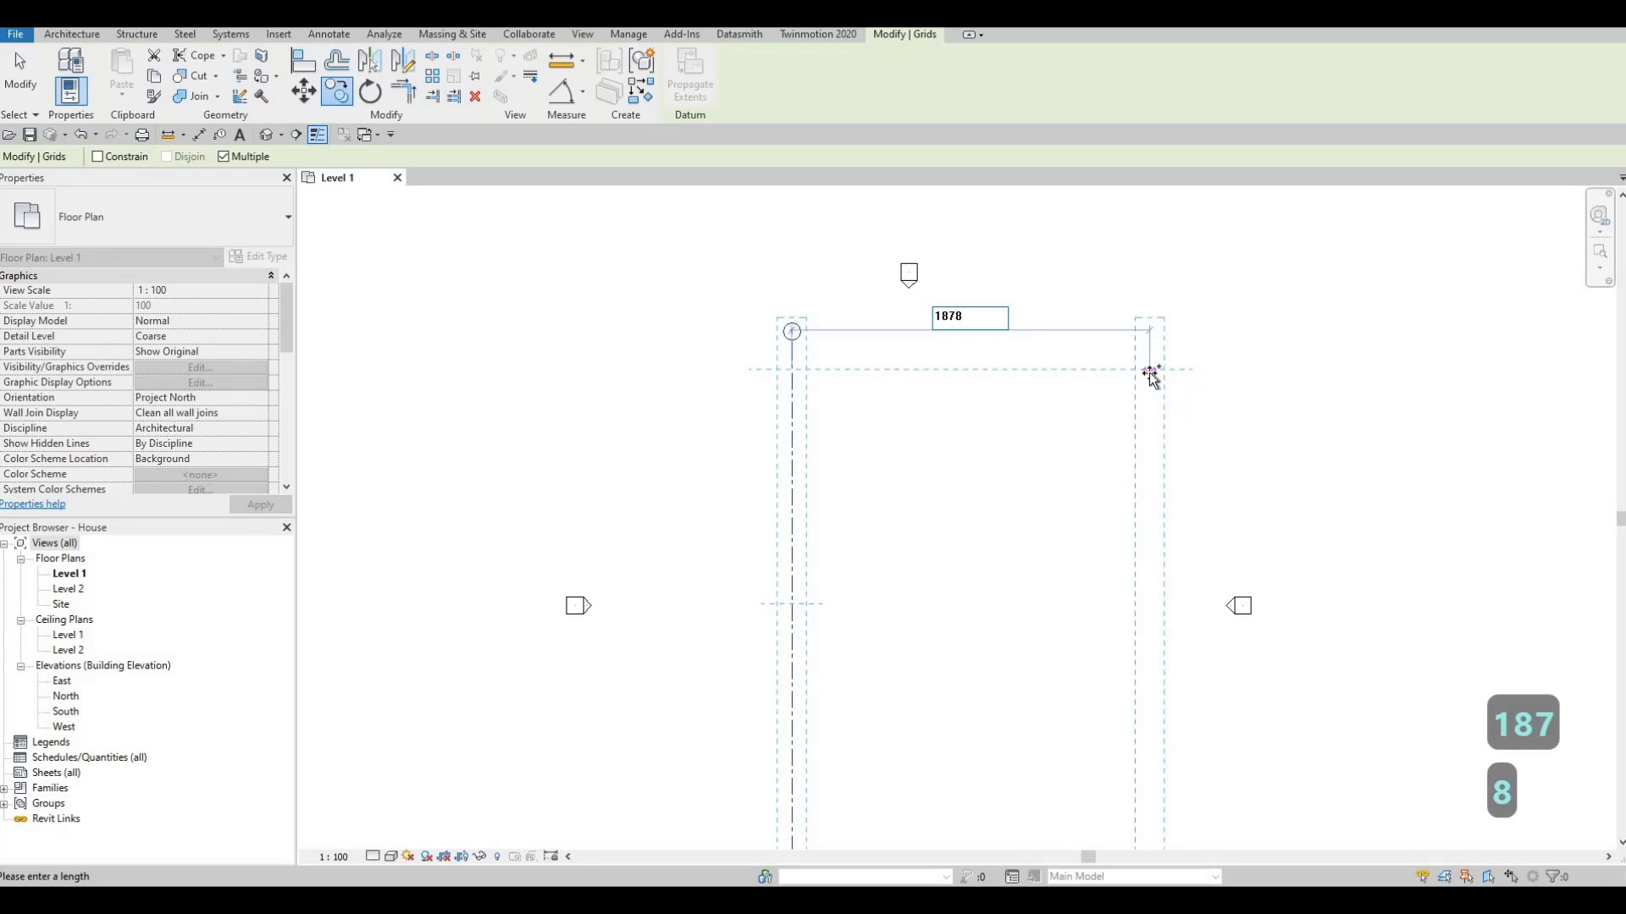
pyautogui.press('Return')
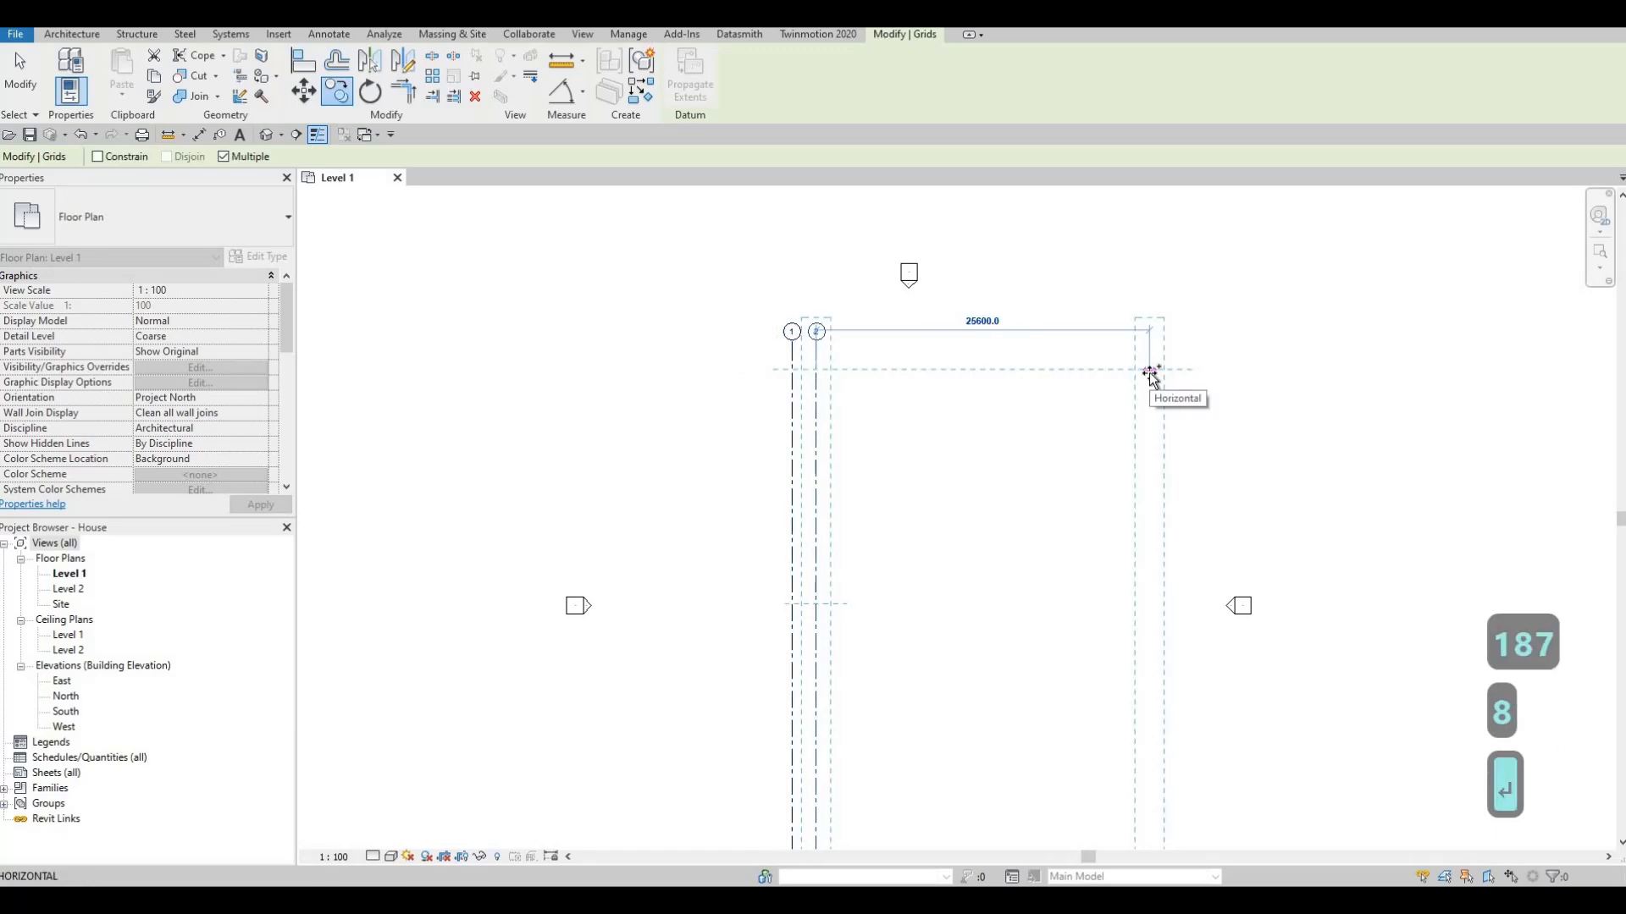
# Step: Add two more grid line copies to the right, spaced 4157 mm and 1833 mm in succession
pyautogui.write('41')
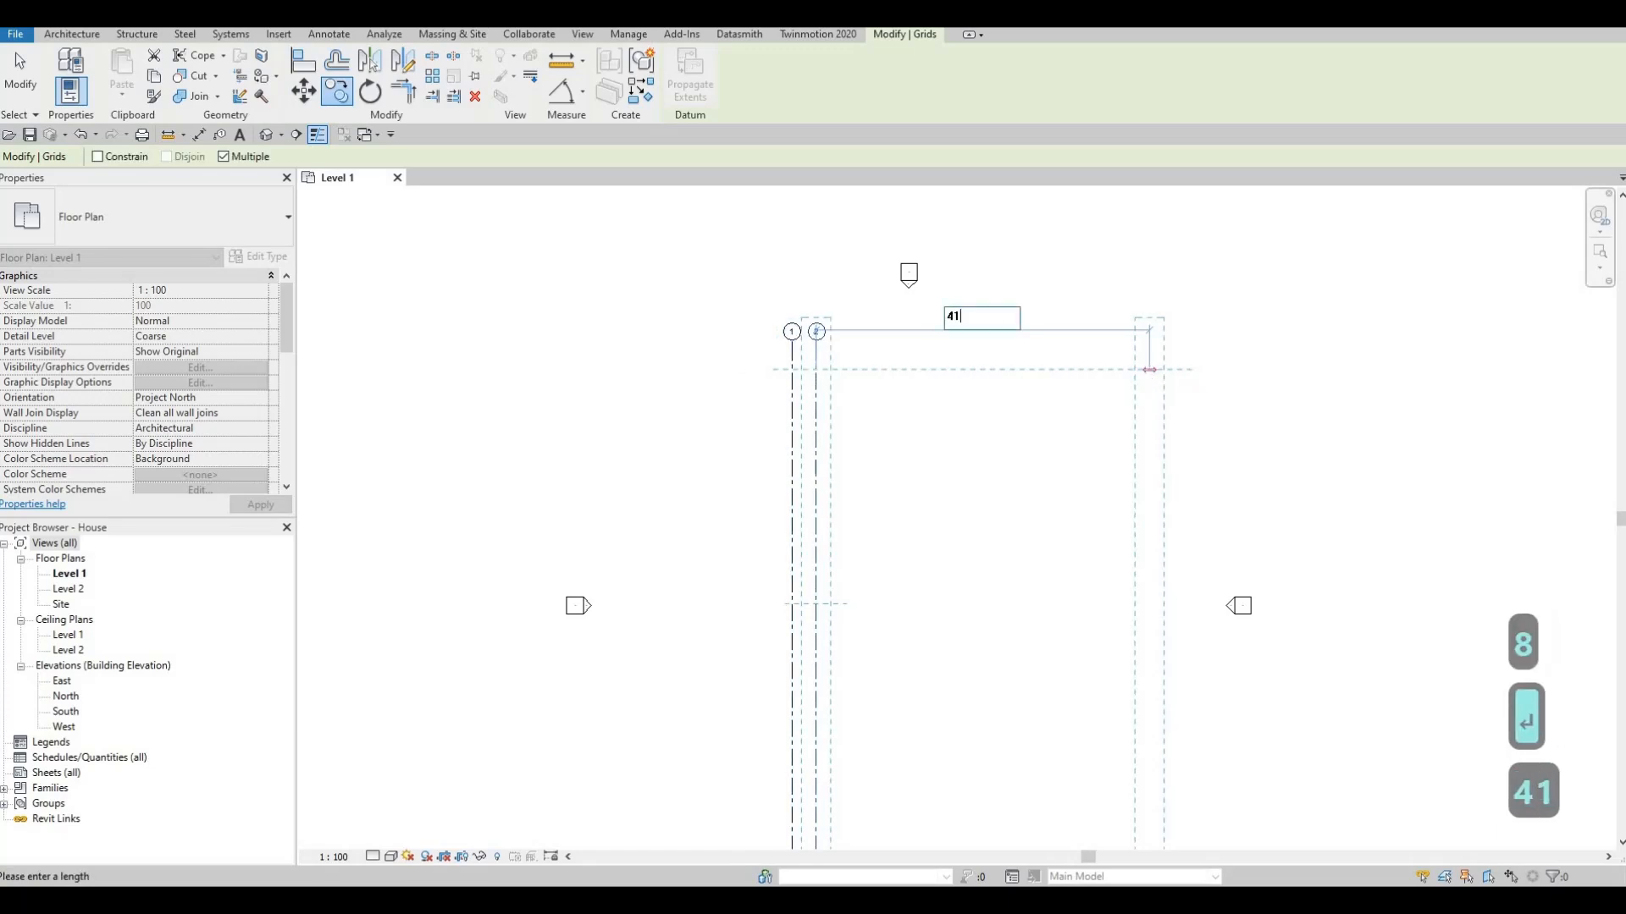
pyautogui.write('57')
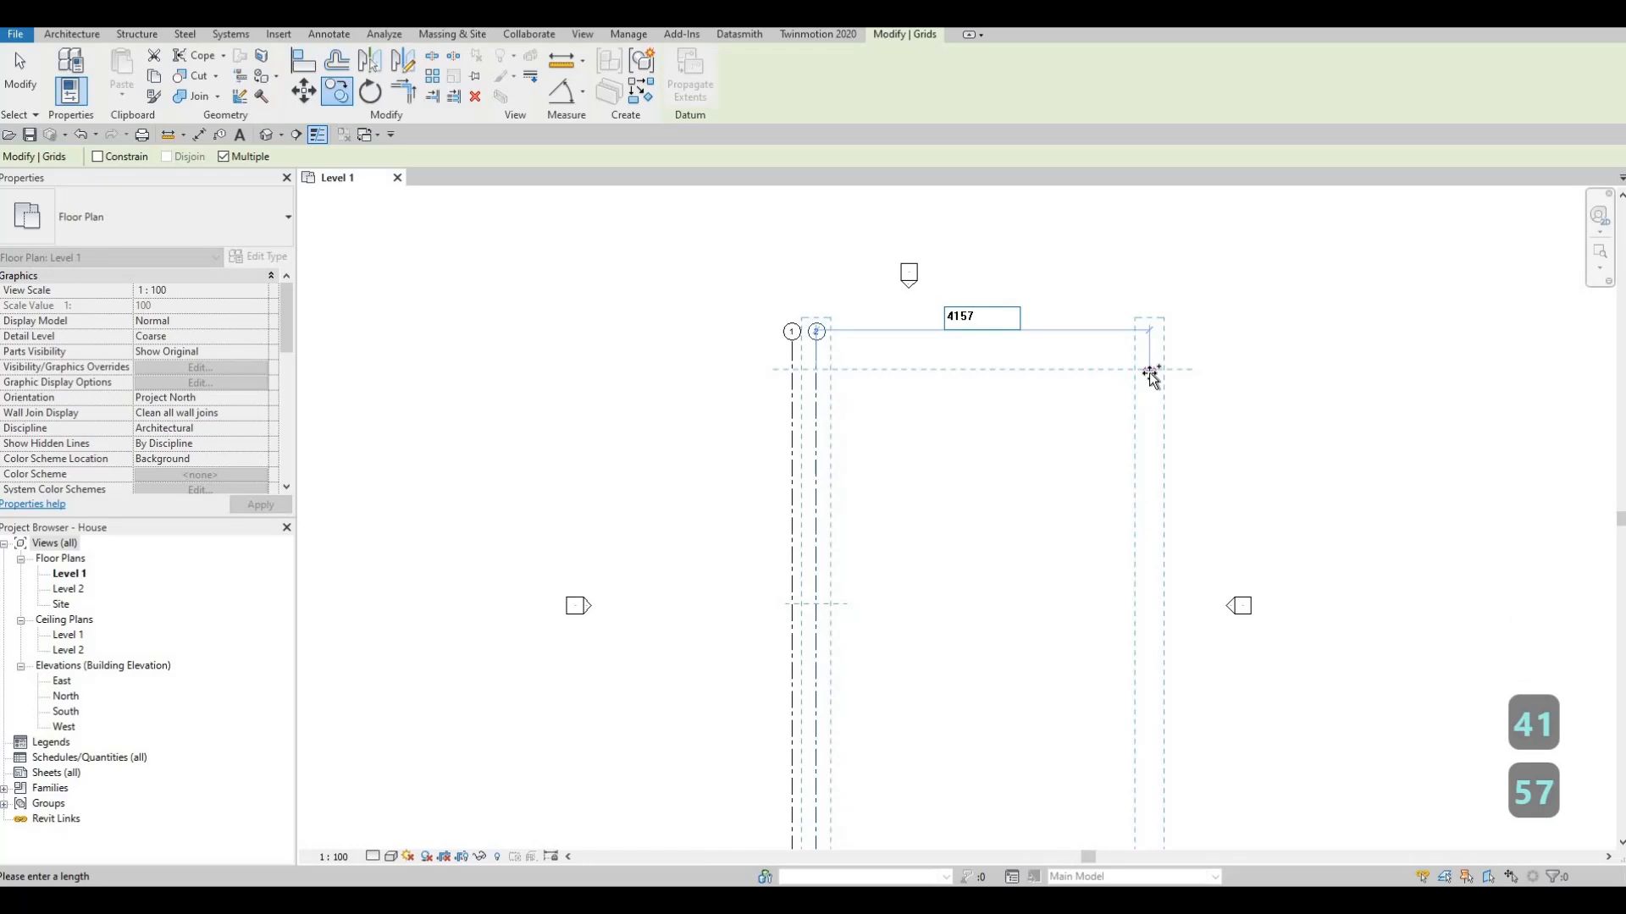
pyautogui.press('Return')
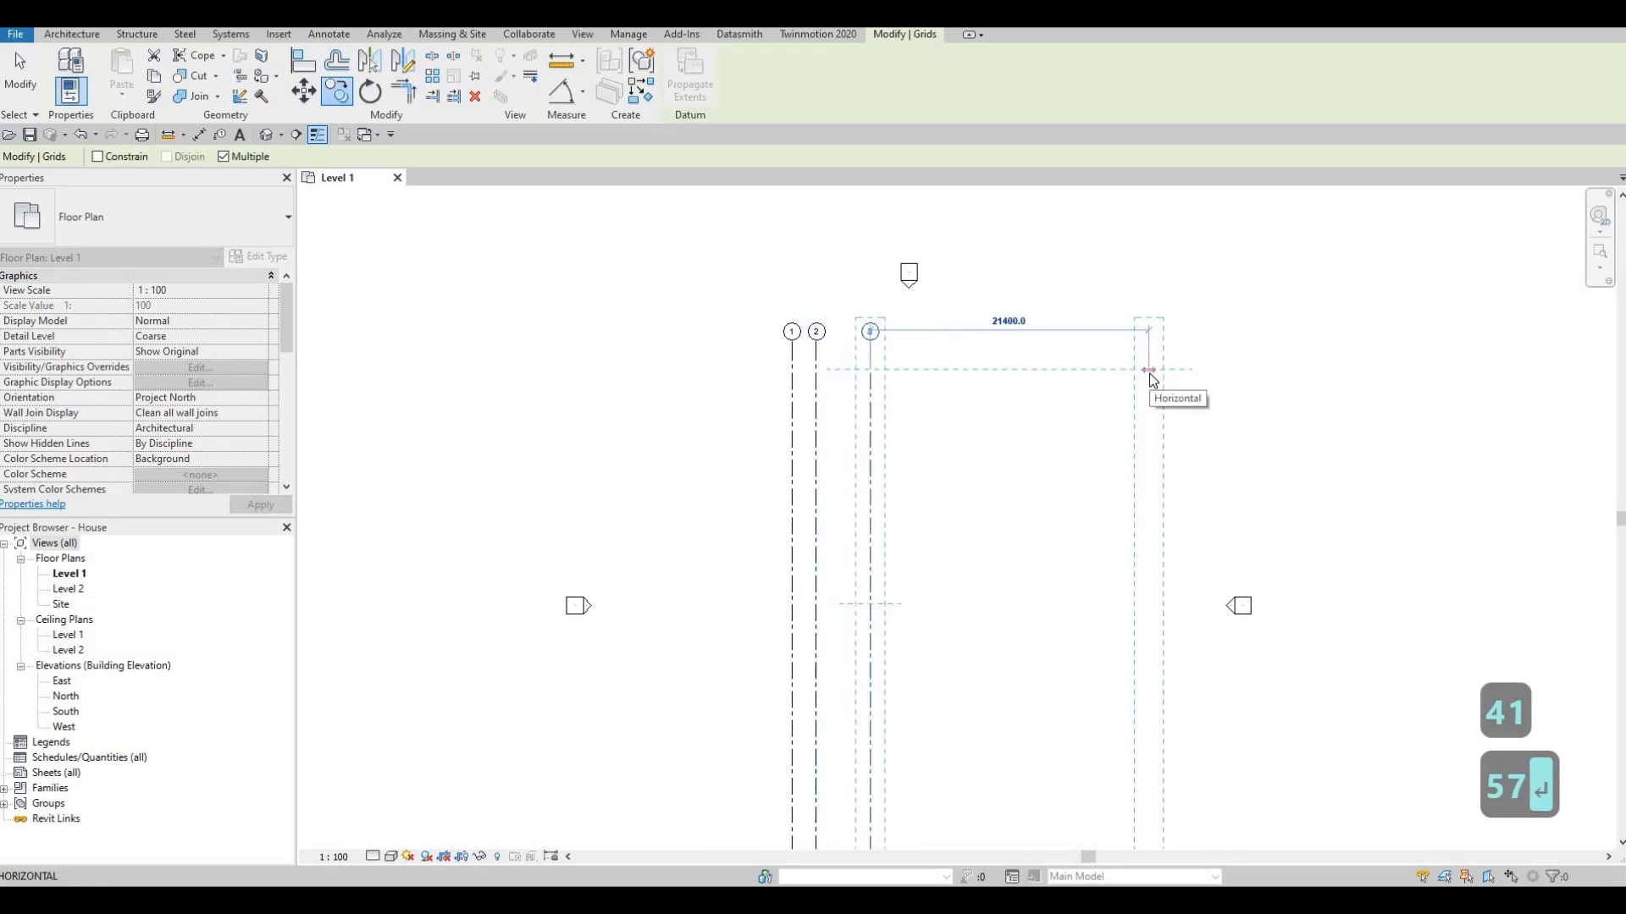
pyautogui.write('18')
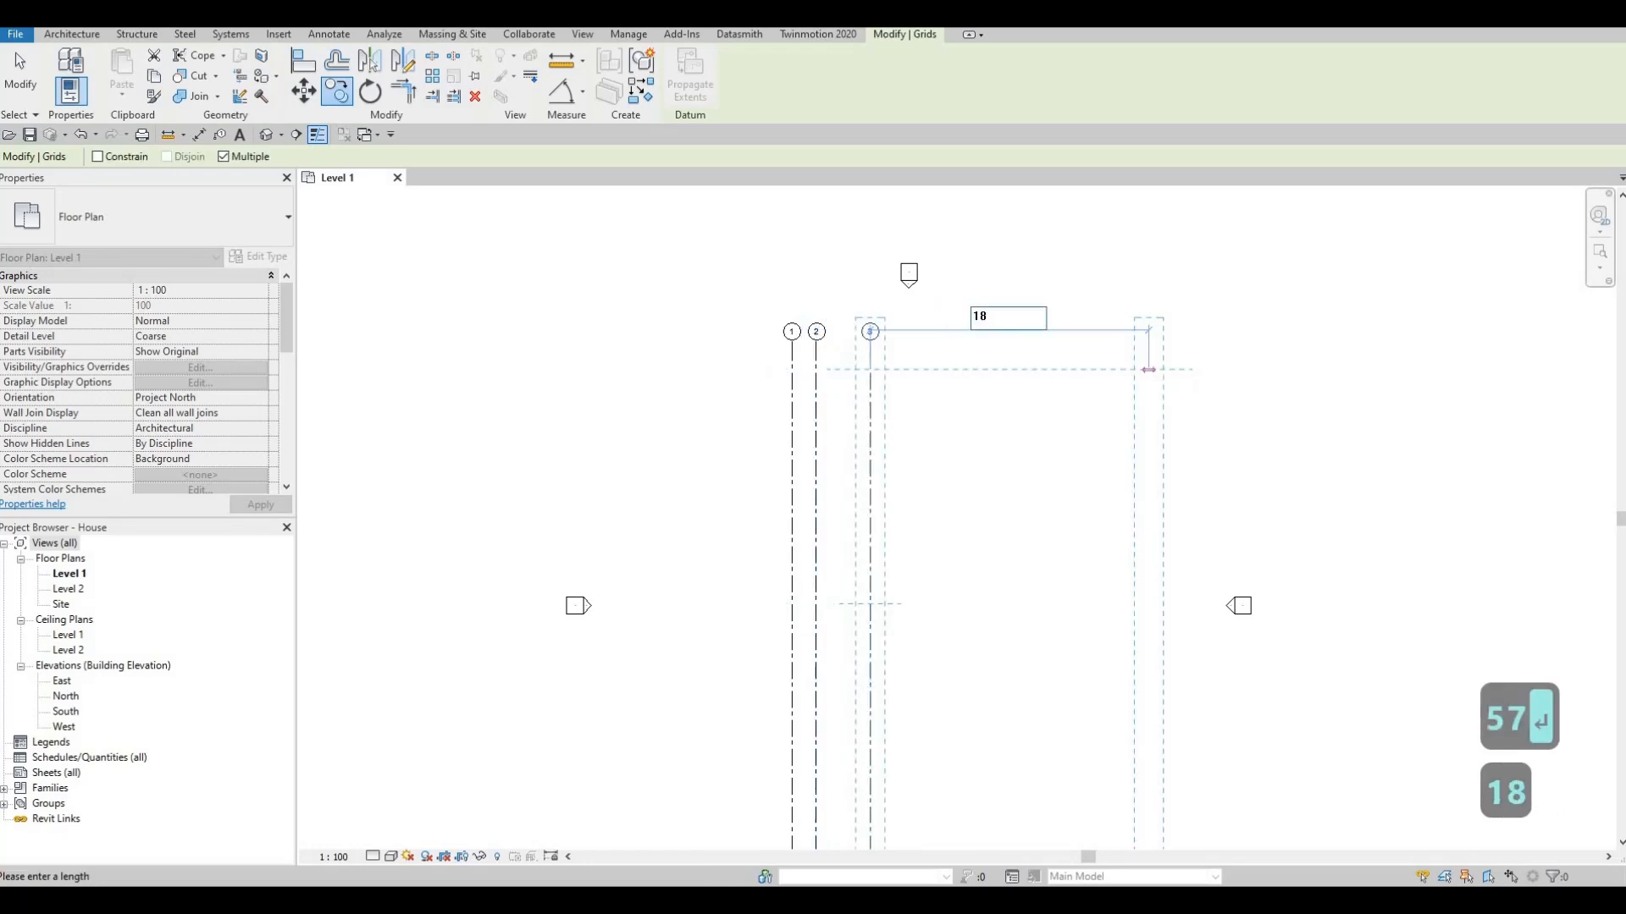
pyautogui.write('33')
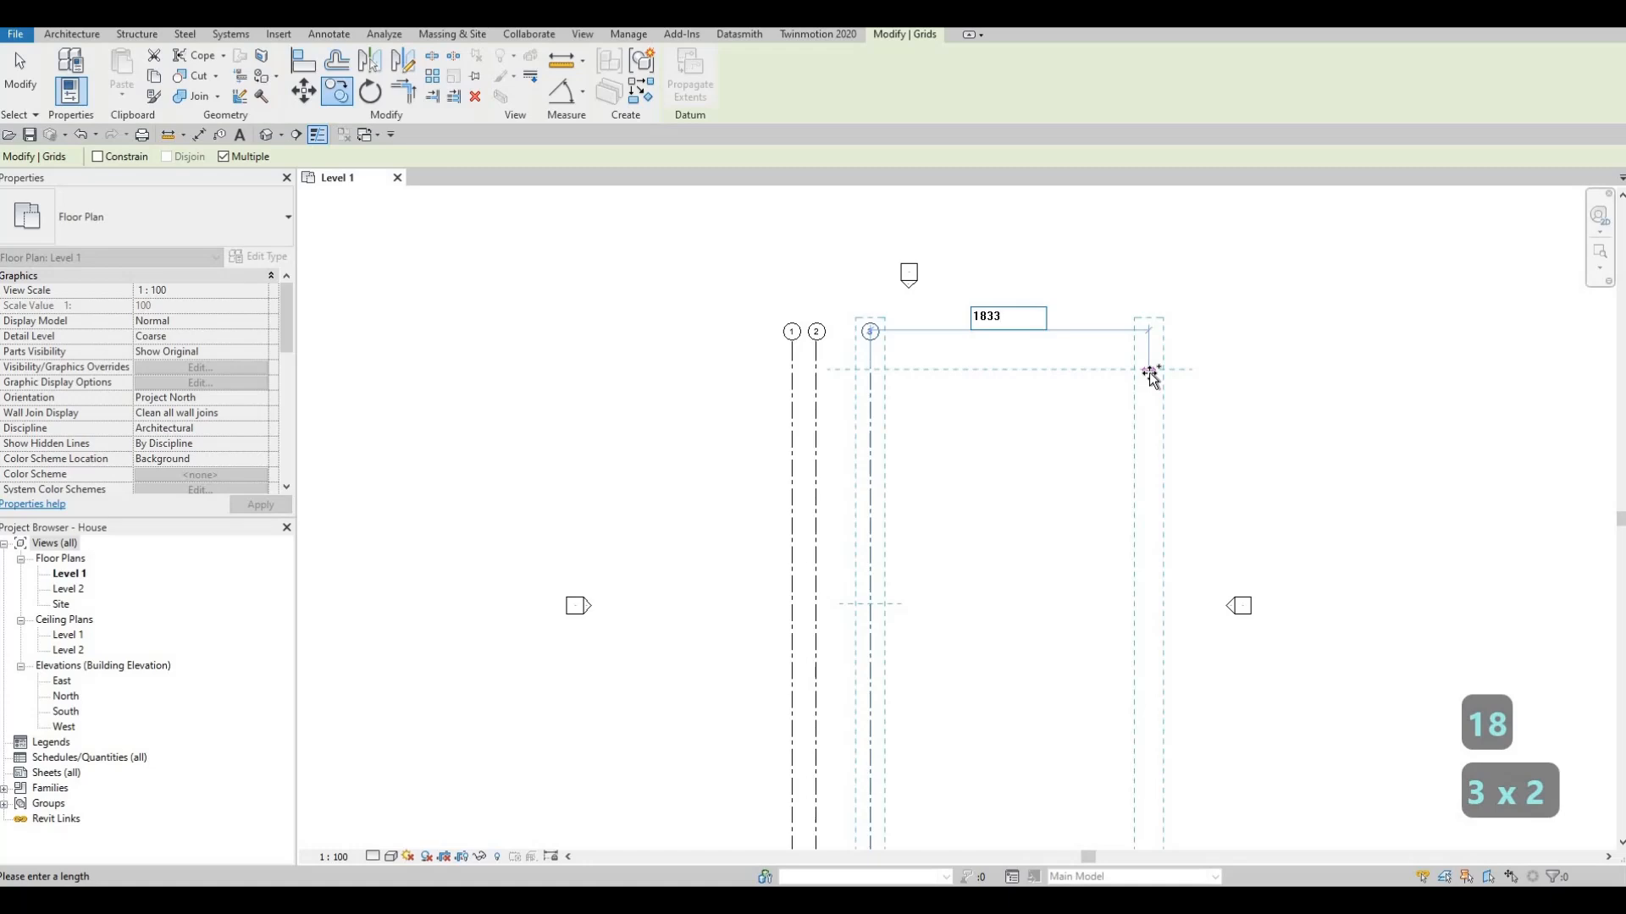
pyautogui.press('Return')
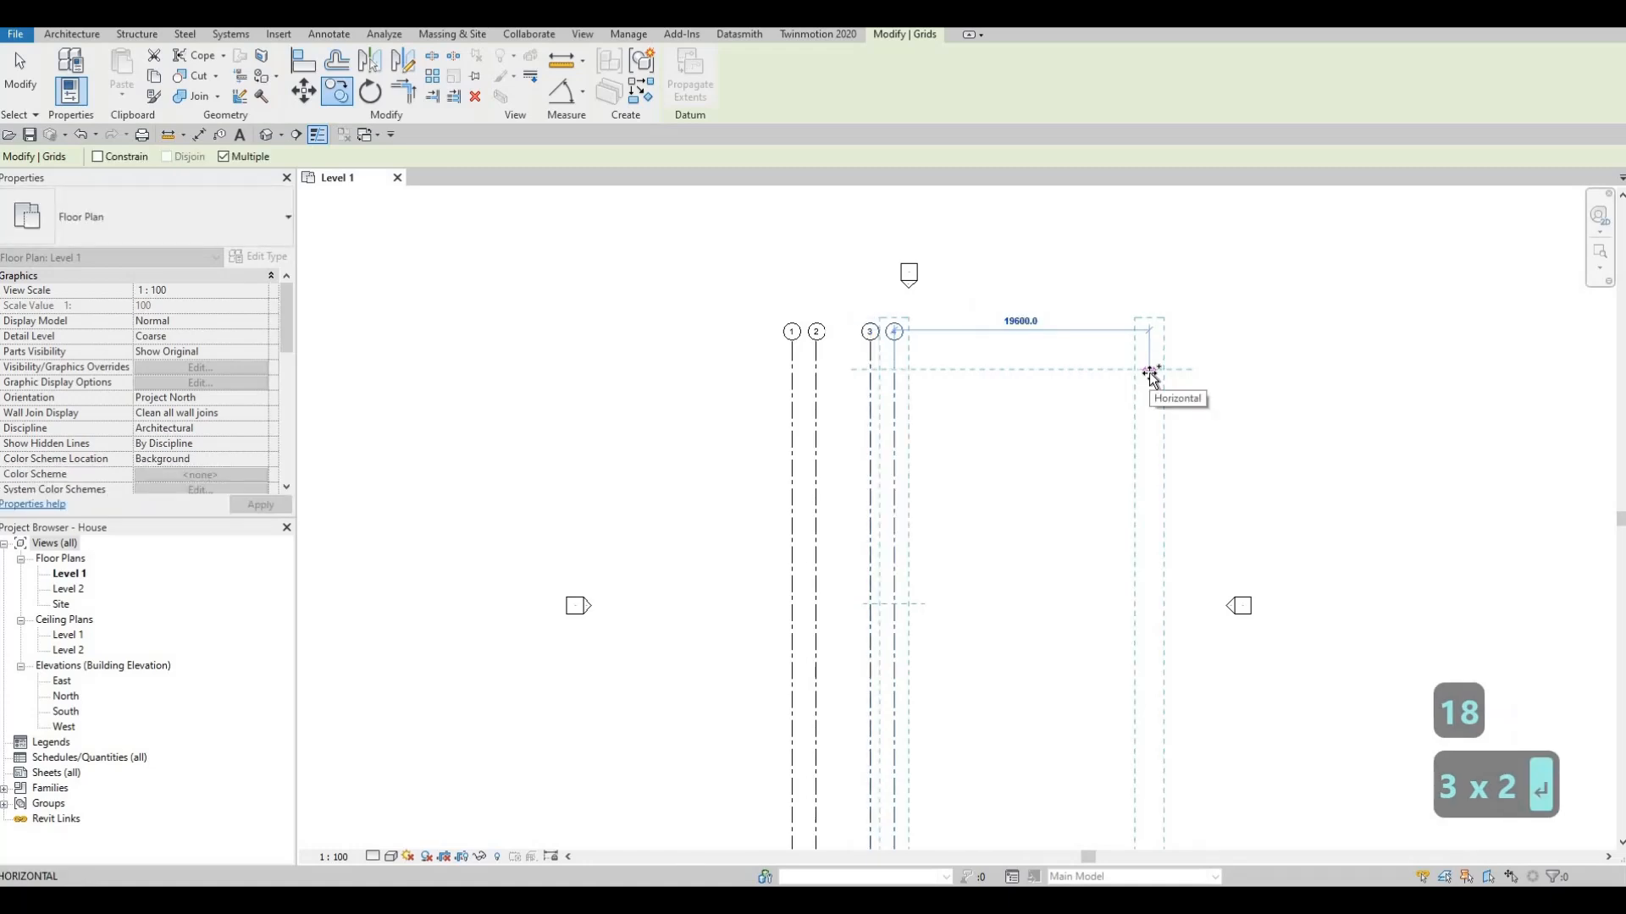
# Step: Add a final grid line copy 1967 mm to the right of grid 4 and end the Copy command
pyautogui.write('1')
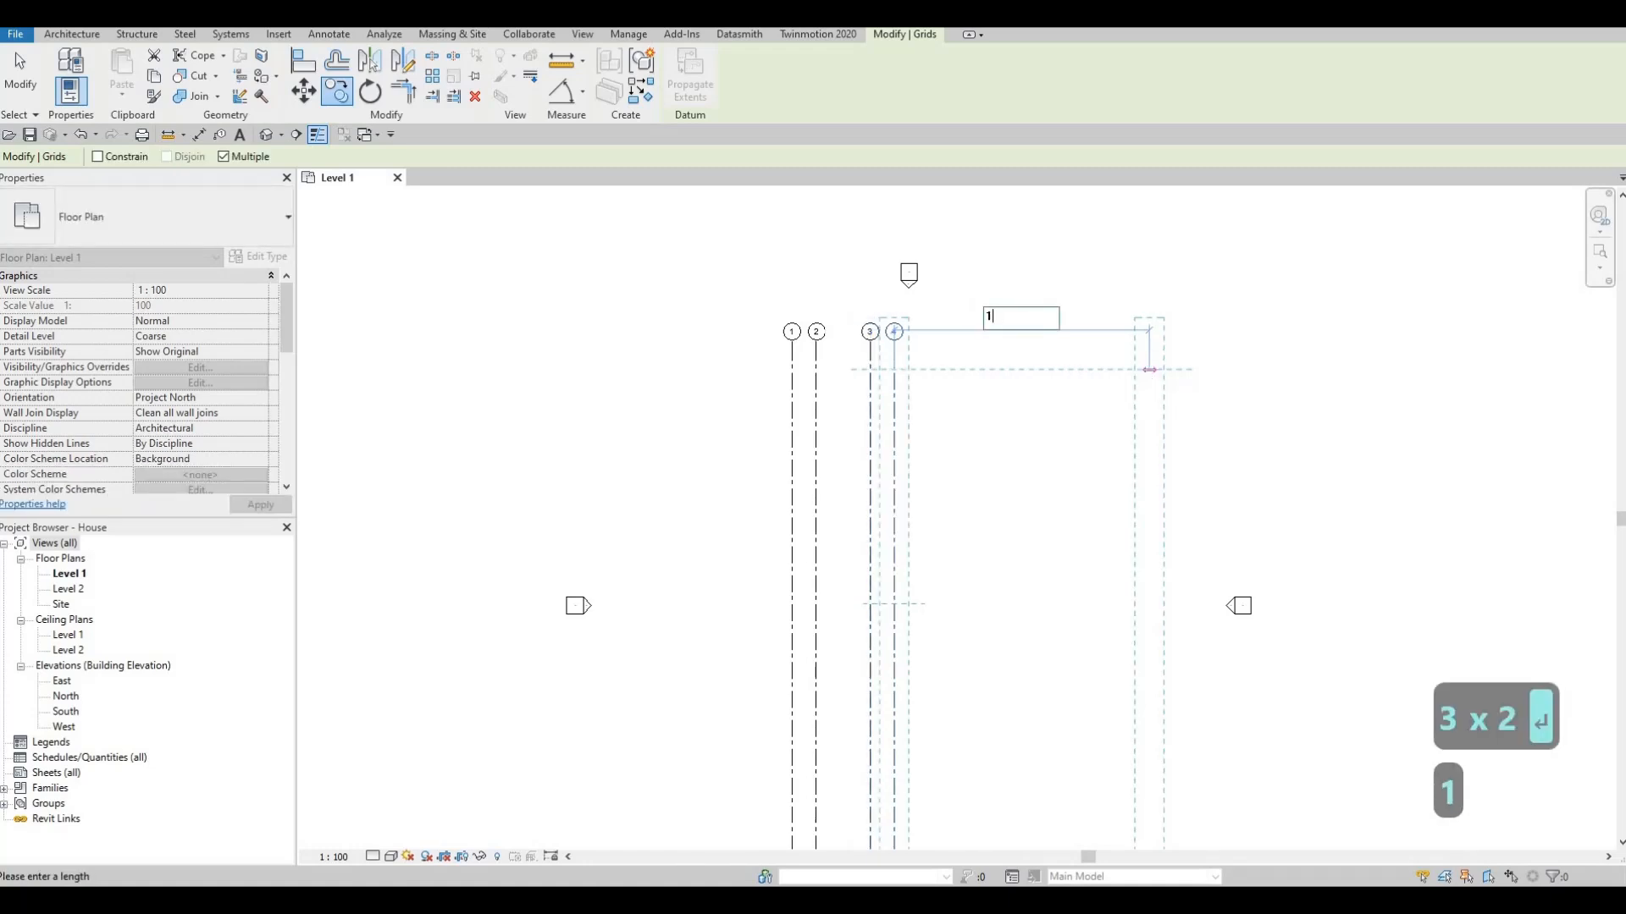
pyautogui.write('967')
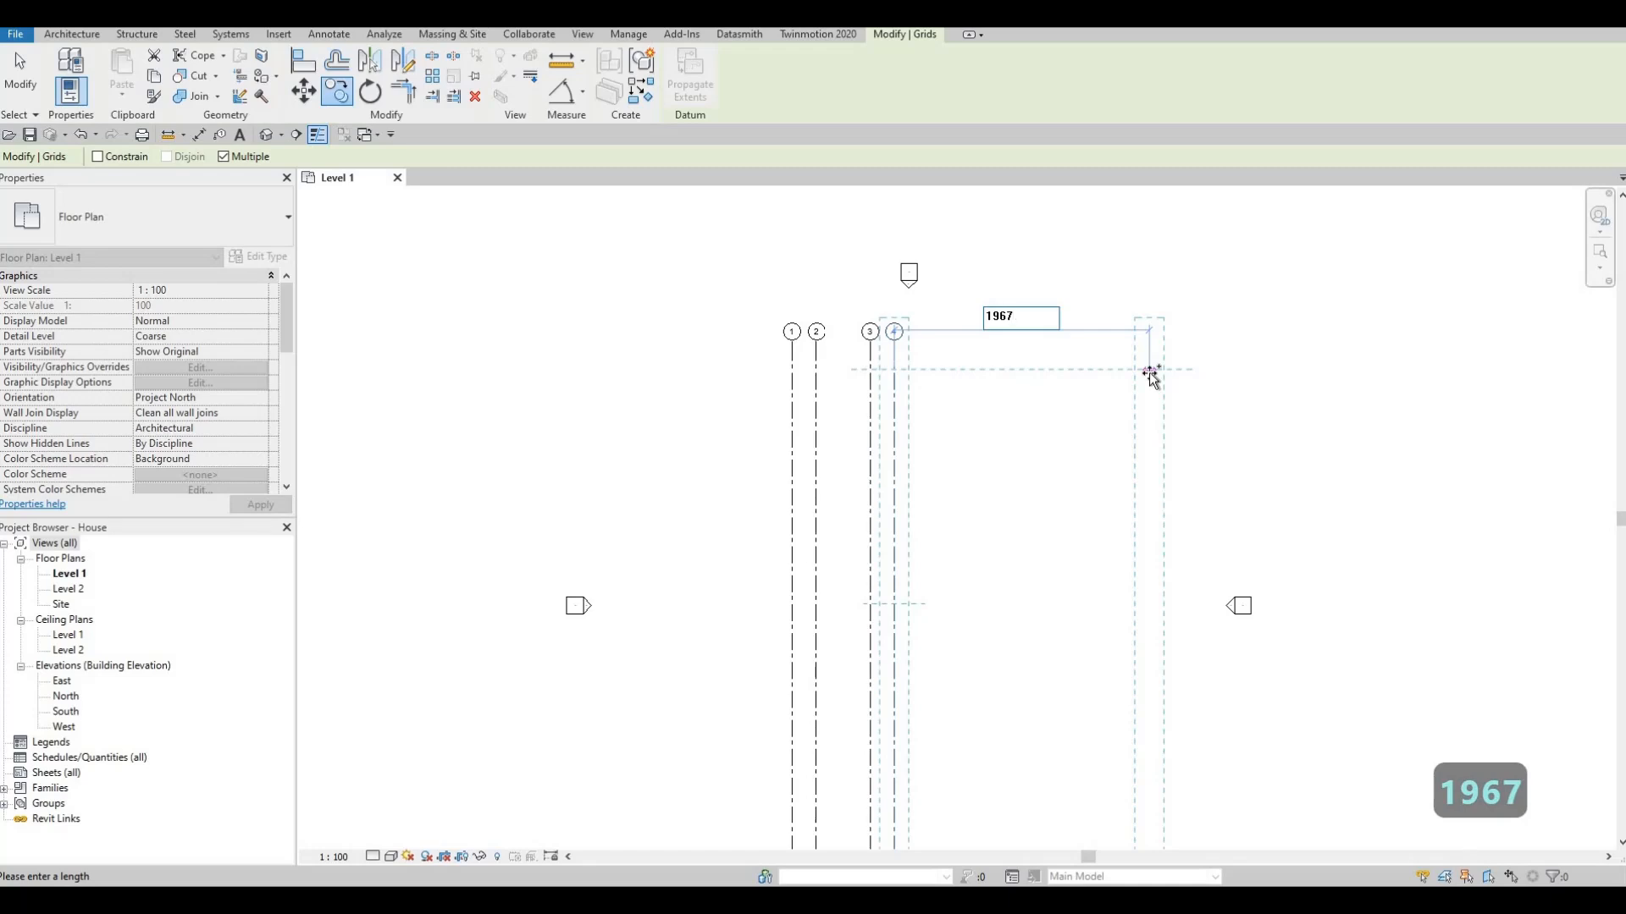
pyautogui.press('Return')
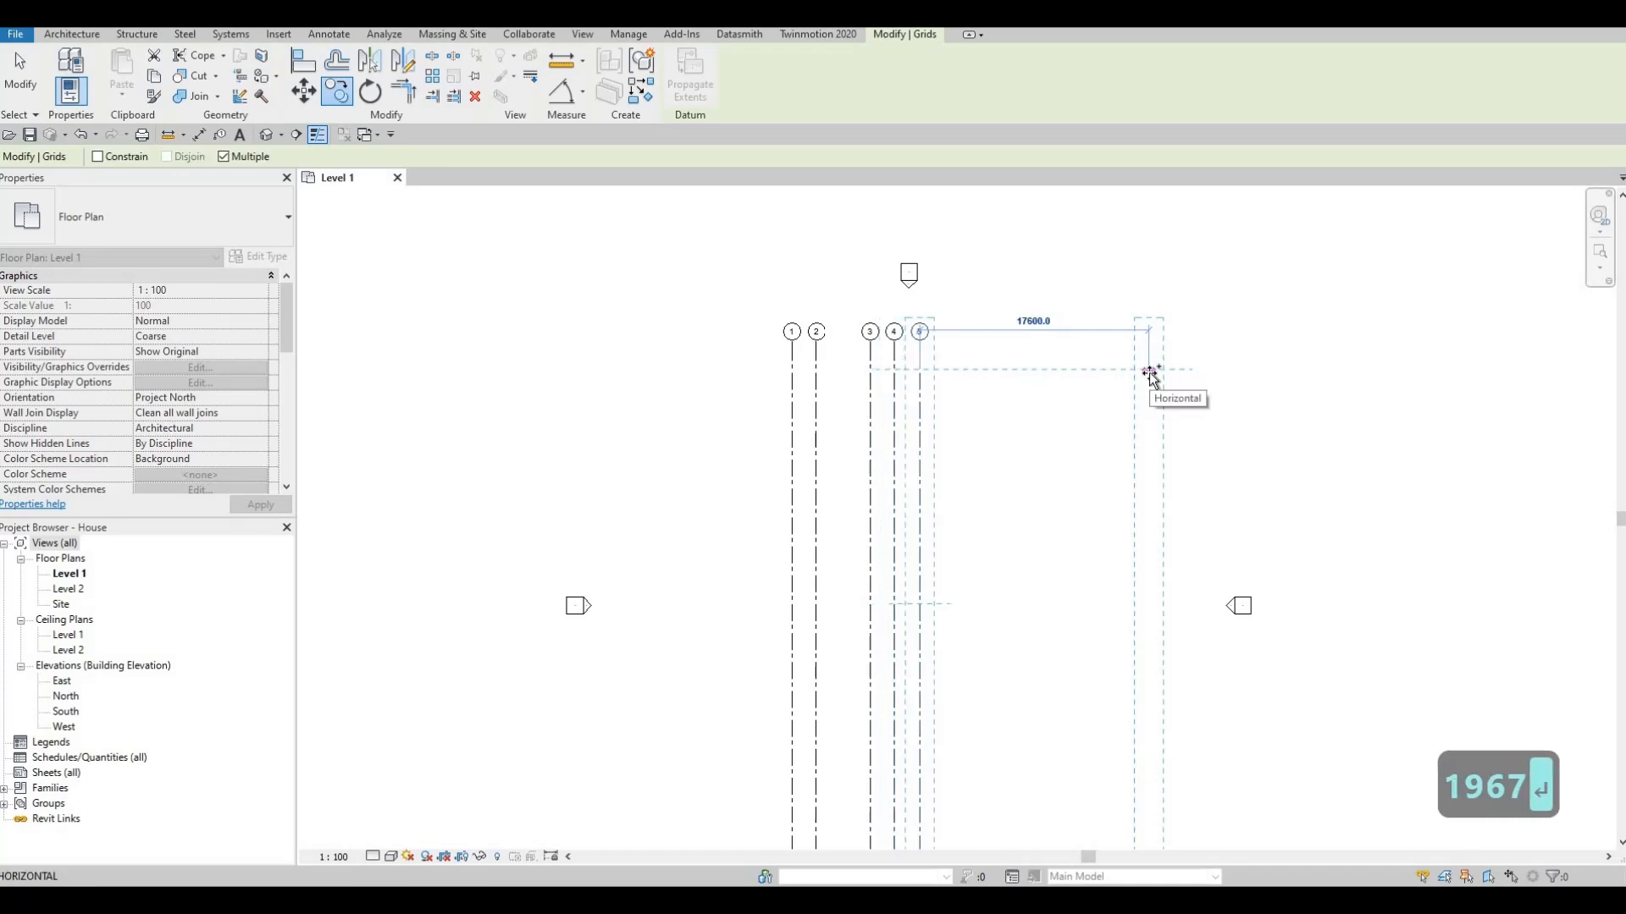
pyautogui.press('Escape')
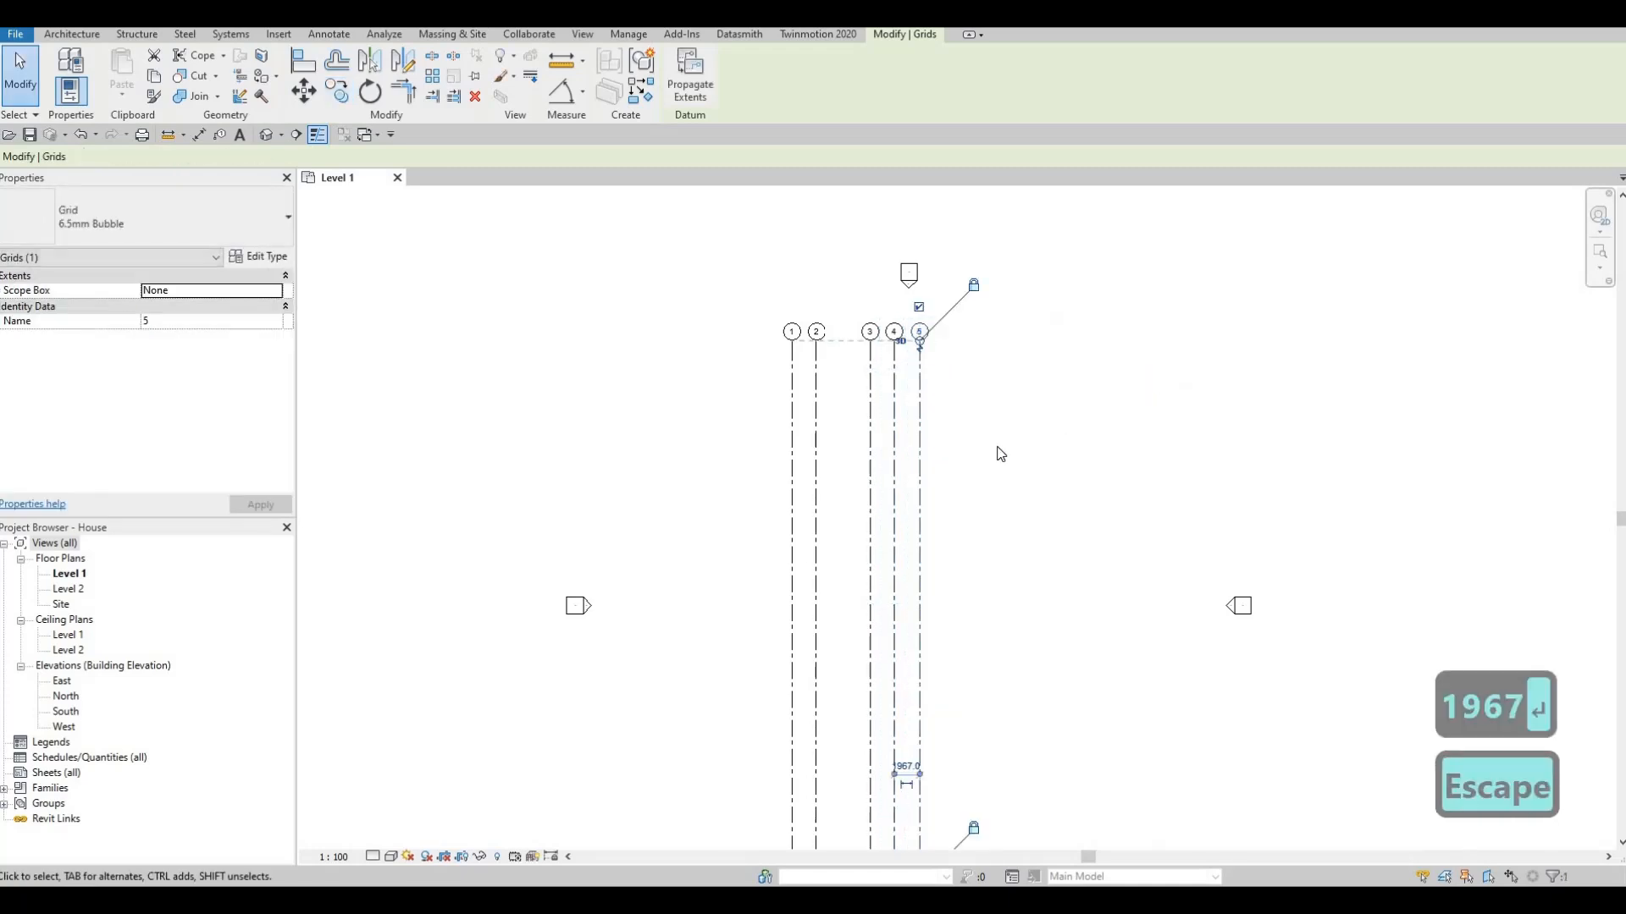
pyautogui.press('Escape')
# Step: Move all five vertical grid lines together to the right so they sit centred between the side elevation markers
pyautogui.scroll(-1, 985, 271)
pyautogui.moveTo(984, 363); pyautogui.dragTo(1005, 399, button='middle')
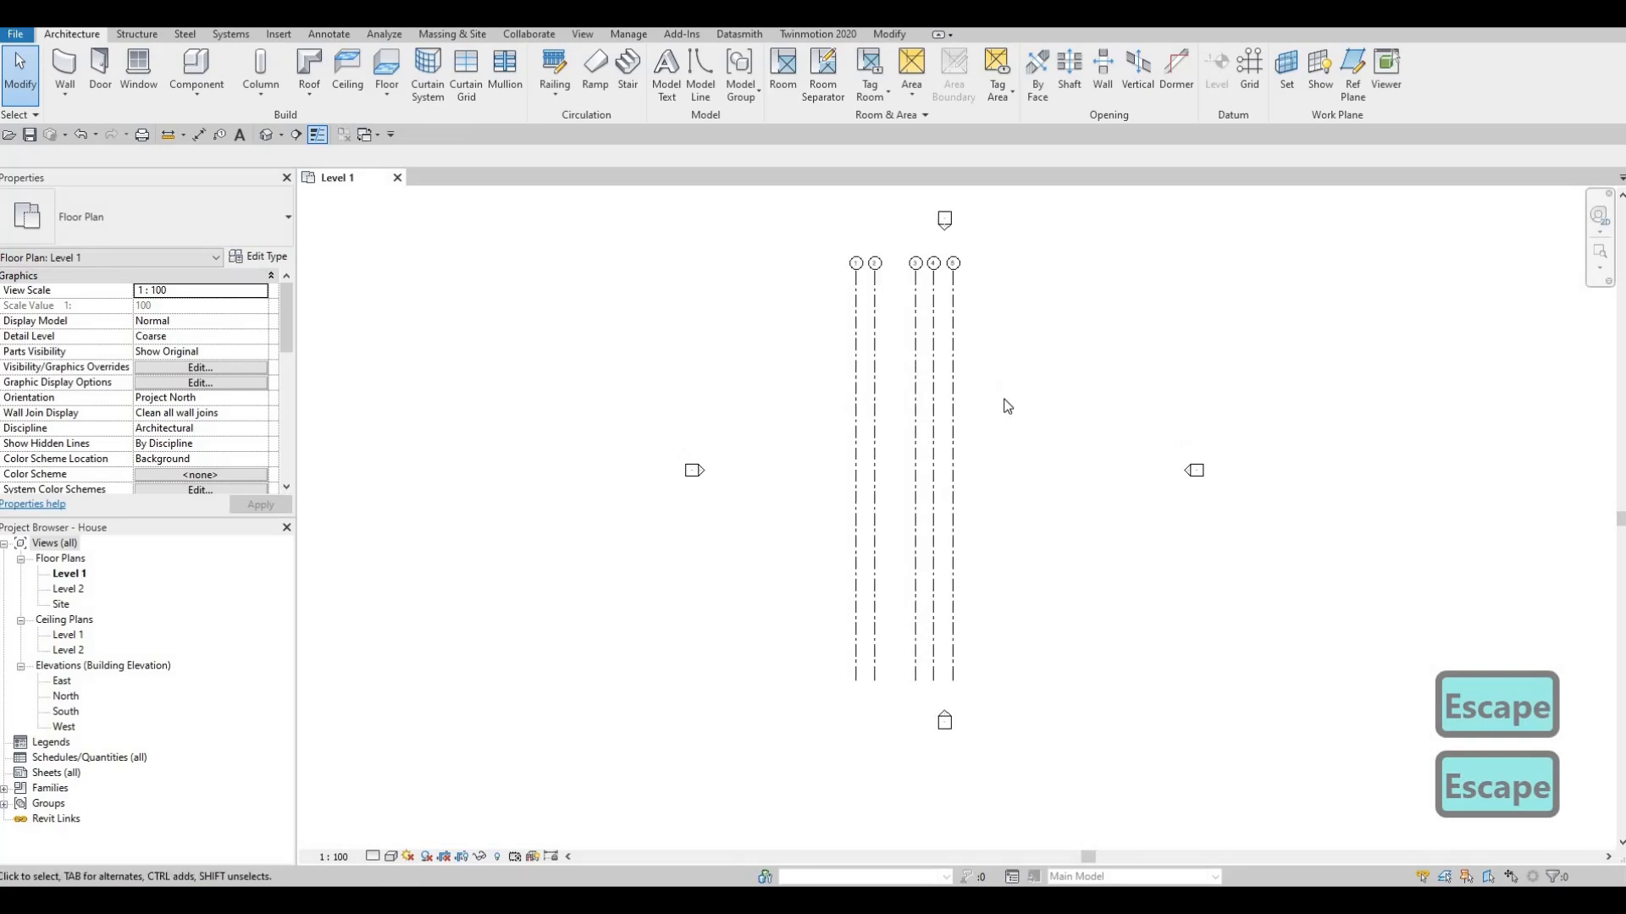
pyautogui.moveTo(1008, 347); pyautogui.dragTo(843, 398)
pyautogui.moveTo(890, 322); pyautogui.dragTo(913, 320)
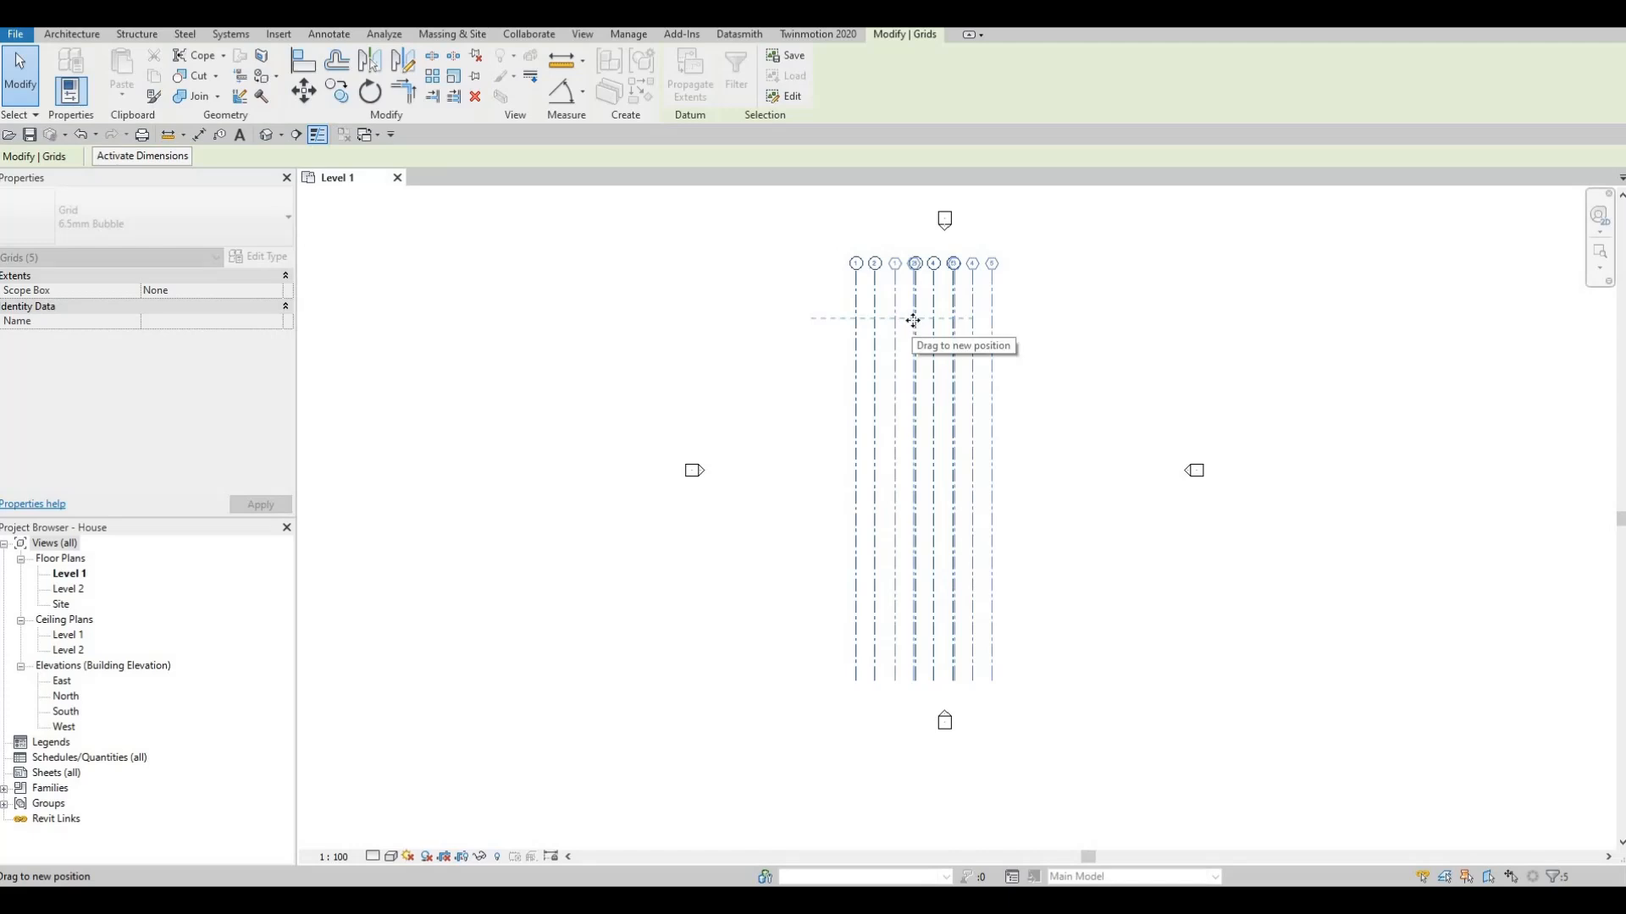
pyautogui.moveTo(955, 245); pyautogui.dragTo(955, 245)
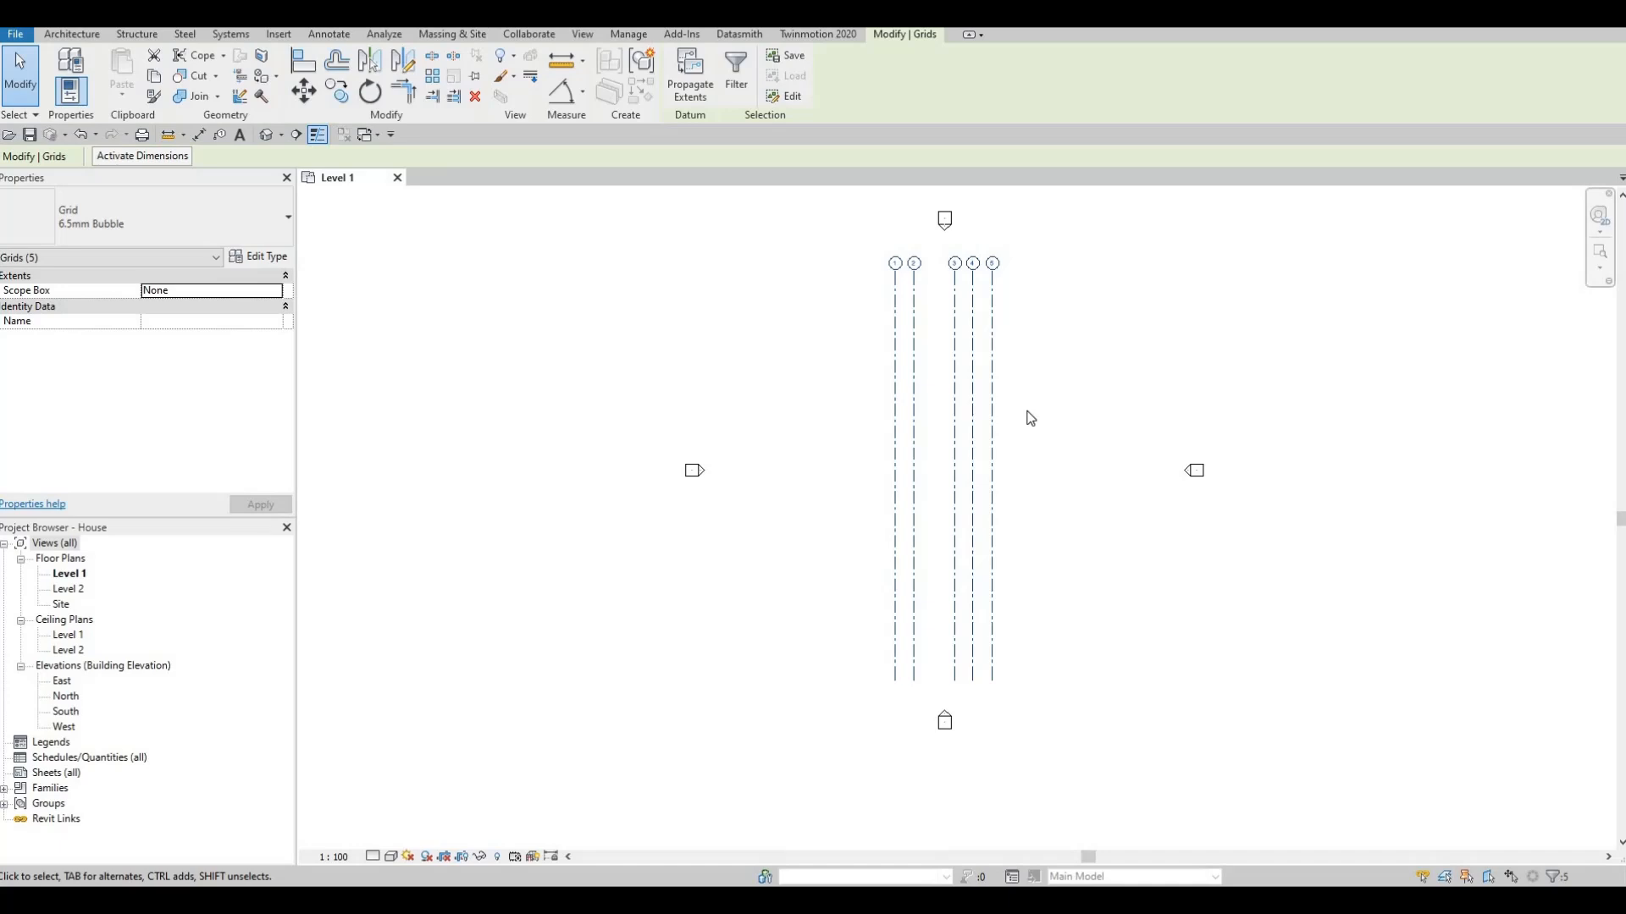
# Step: Draw a horizontal grid line just below the grid bubbles, from right of grid 5 to left of grid 1
pyautogui.press('g')
pyautogui.press('r')
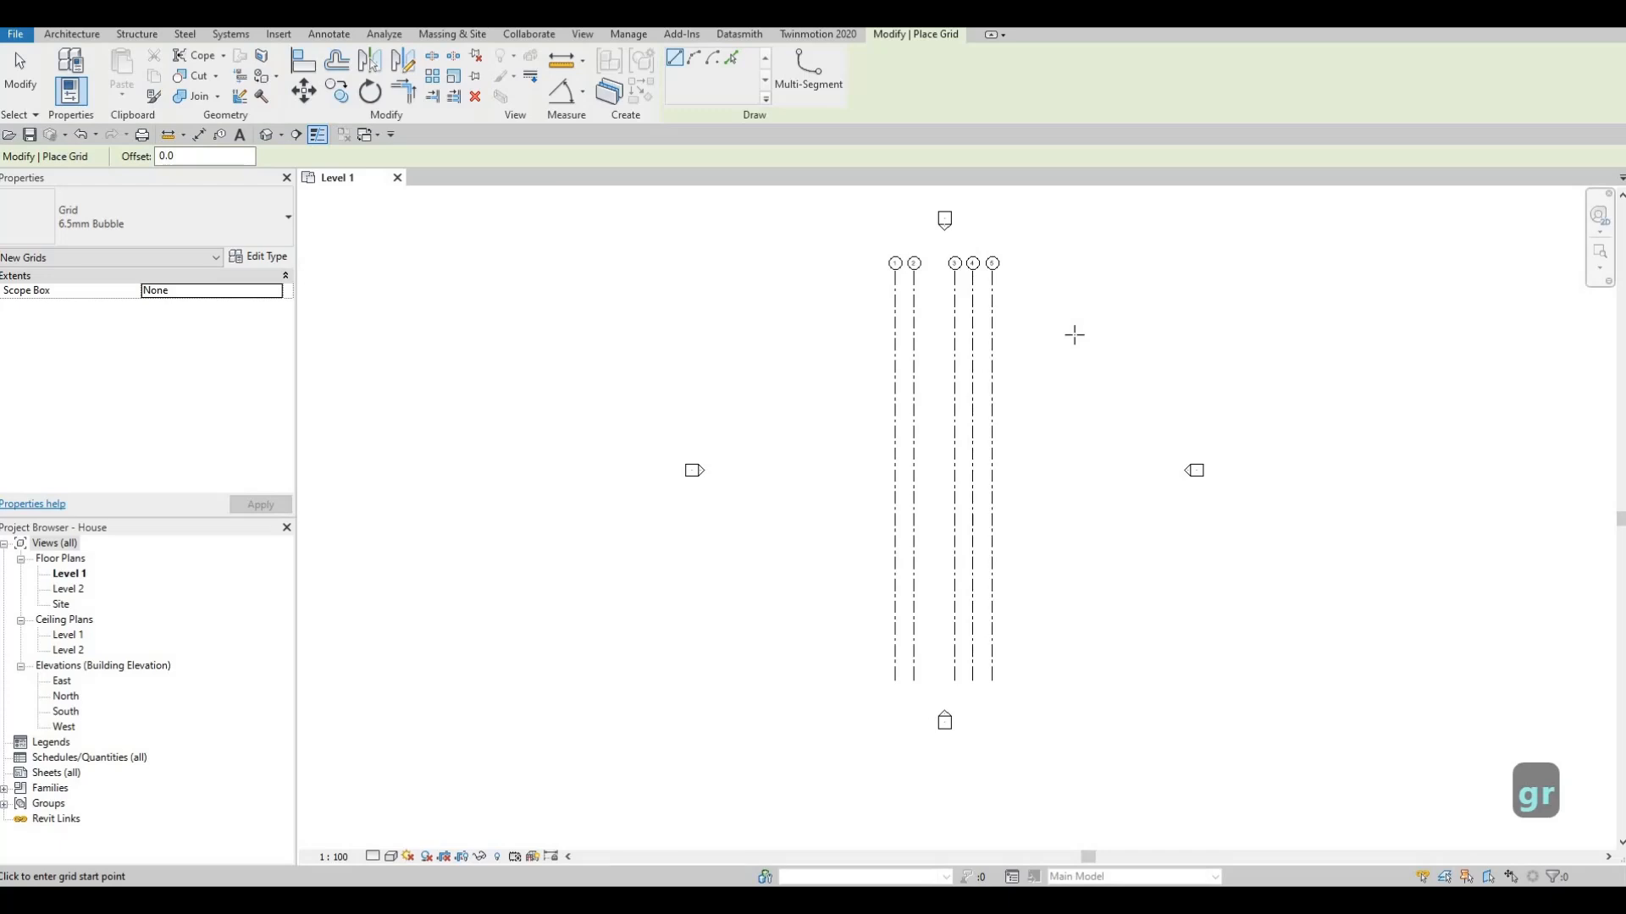
pyautogui.click(1071, 335)
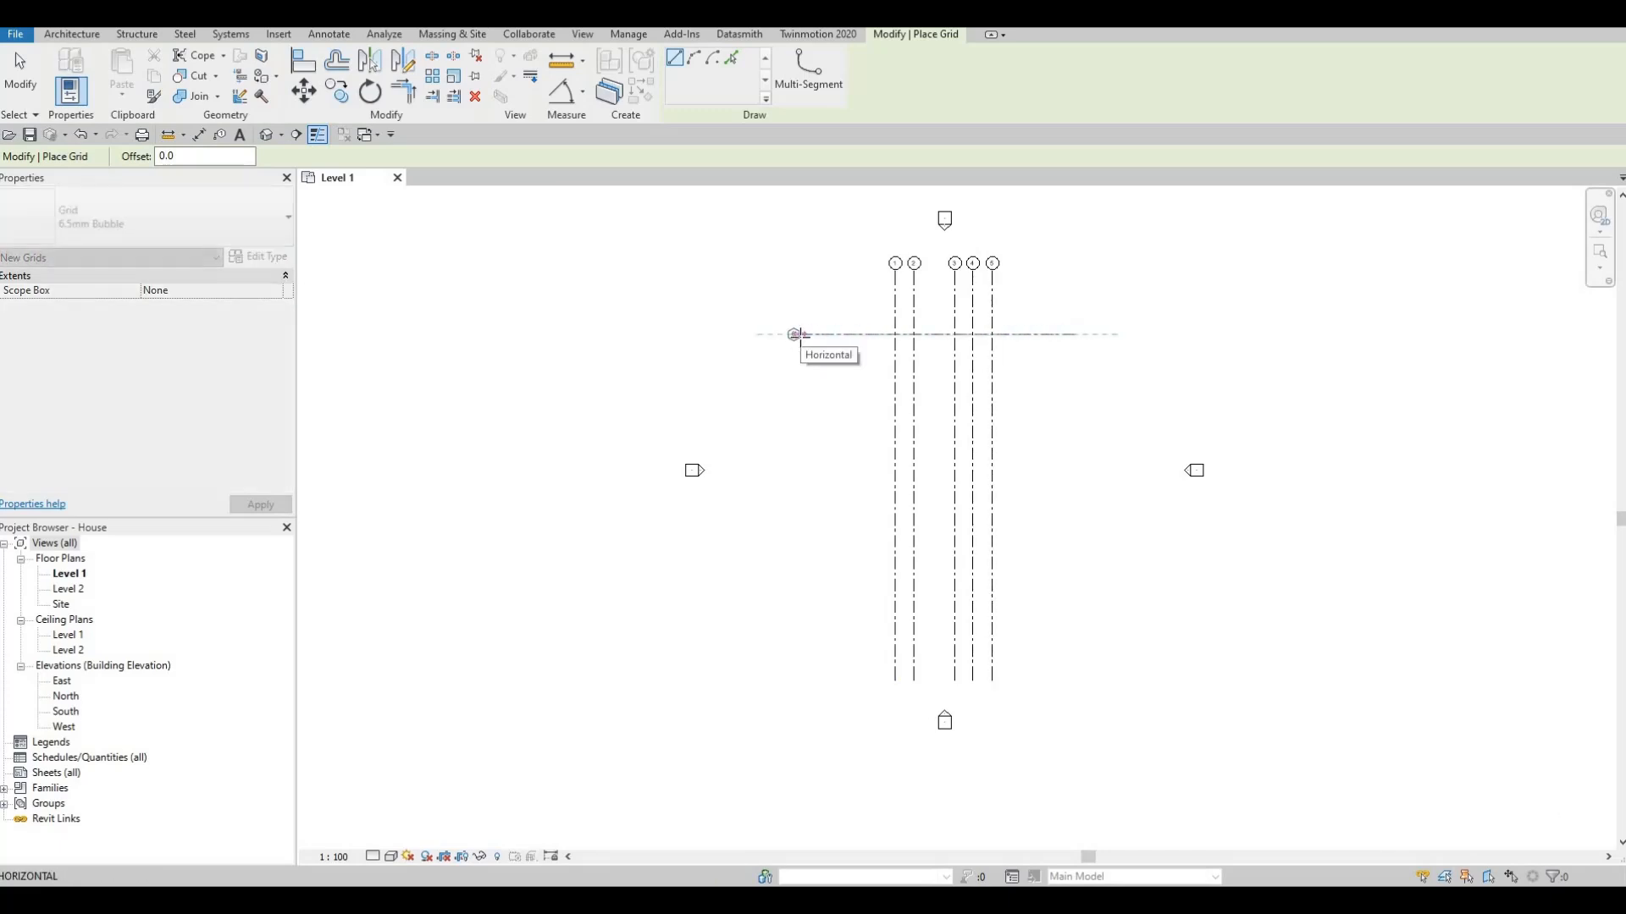
pyautogui.click(800, 356)
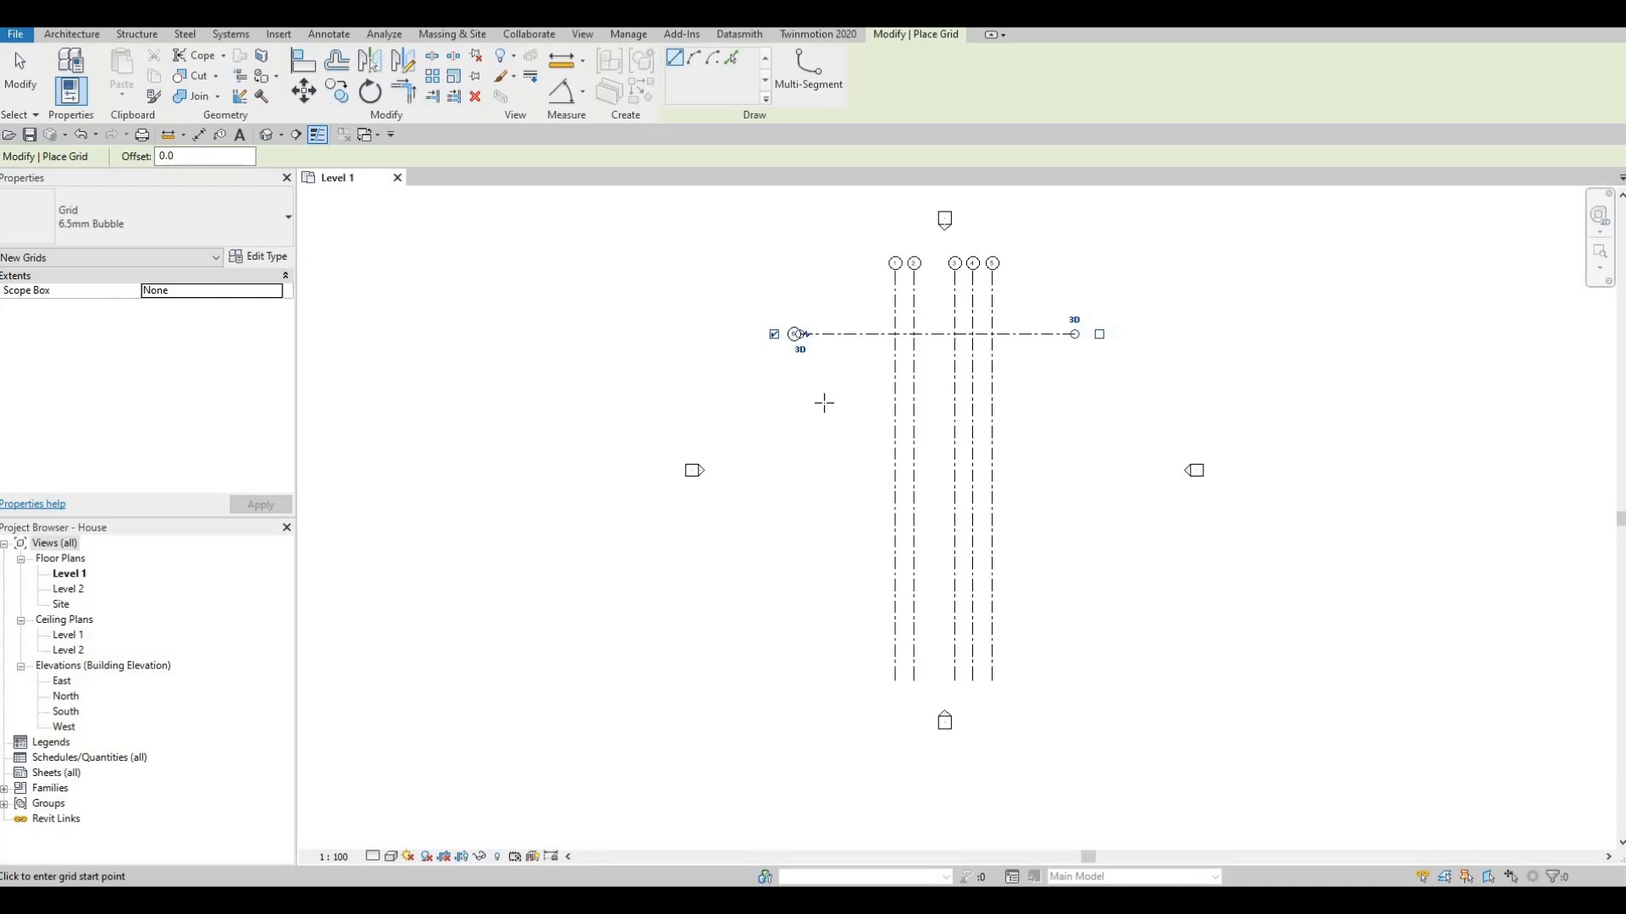
pyautogui.press('Escape')
pyautogui.press('Escape')
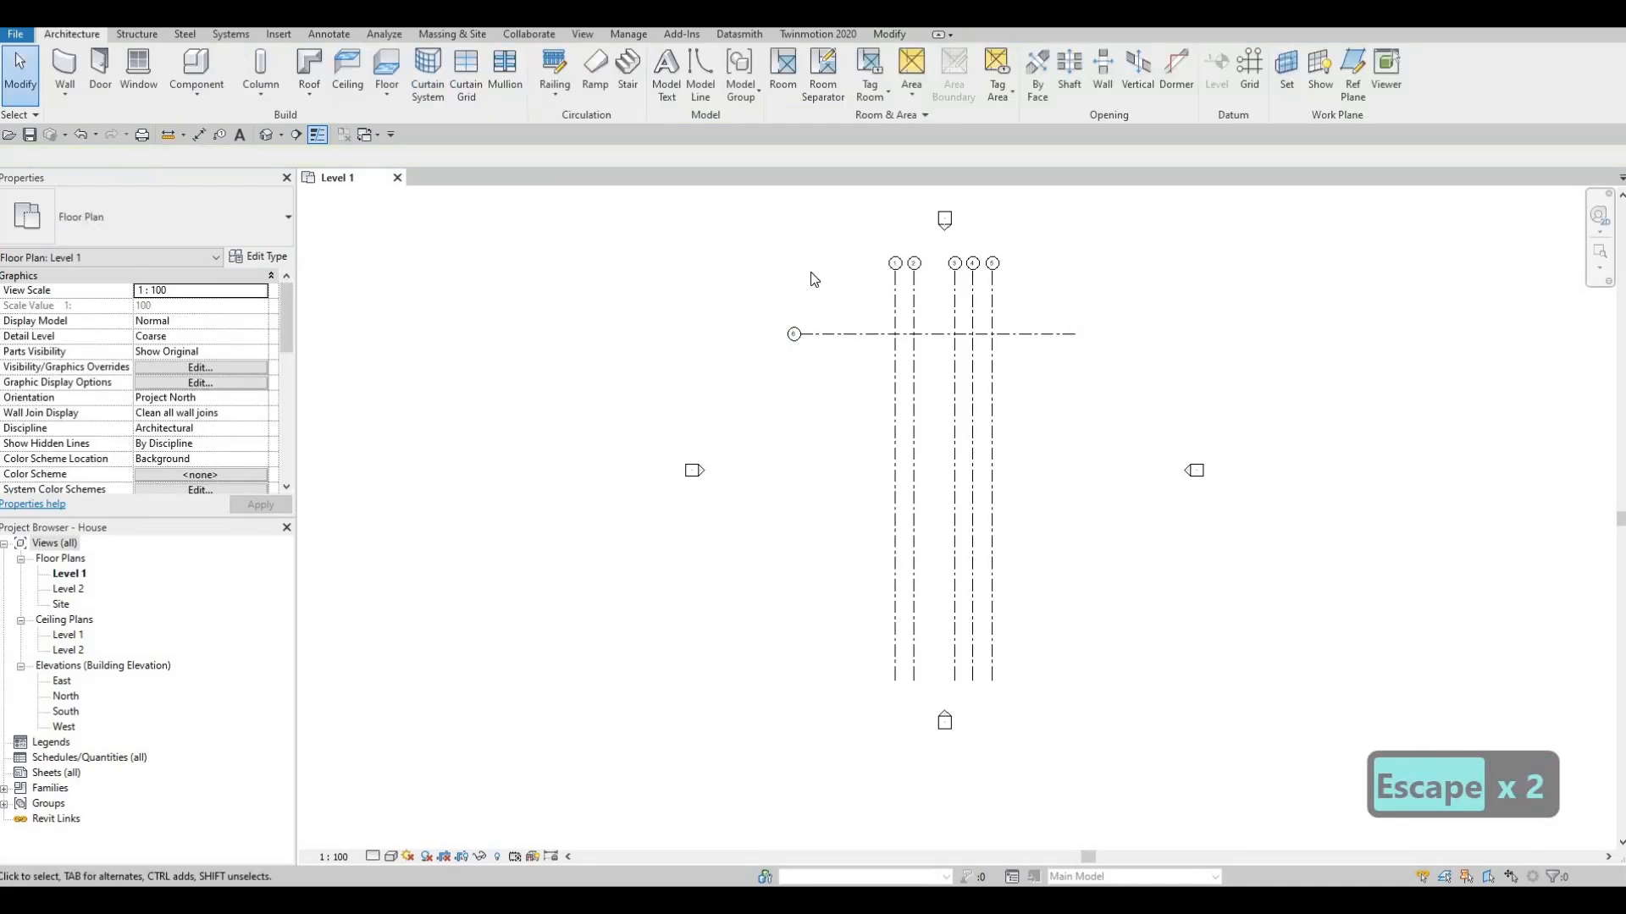
# Step: Rename the horizontal grid line as A
pyautogui.scroll(3, 816, 316)
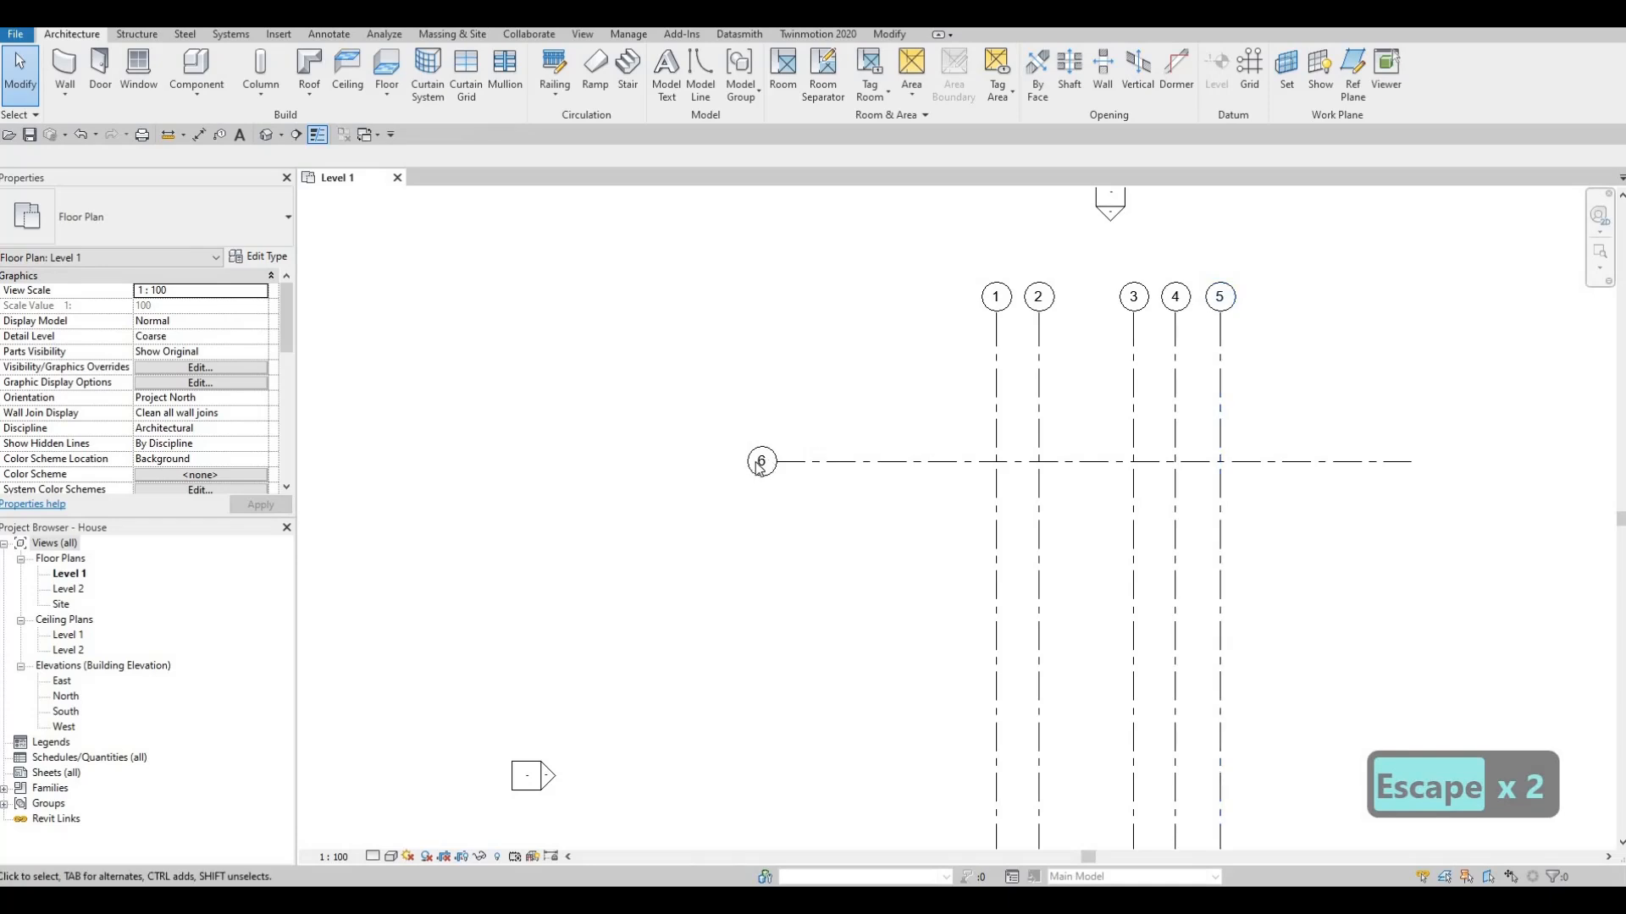
pyautogui.click(761, 464)
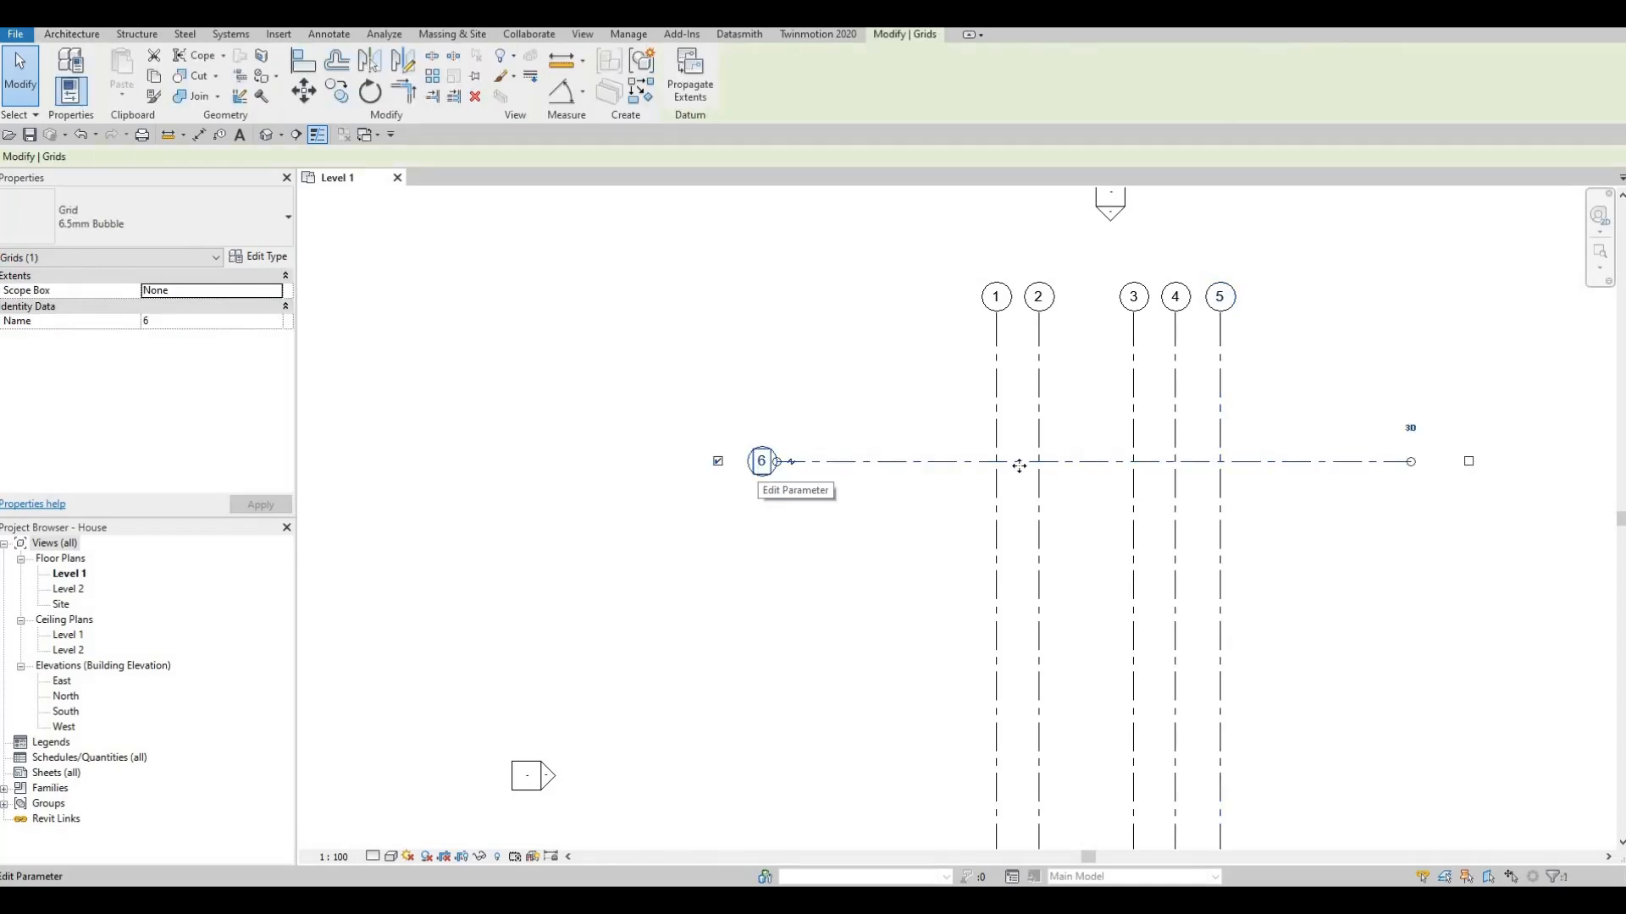
pyautogui.click(761, 465)
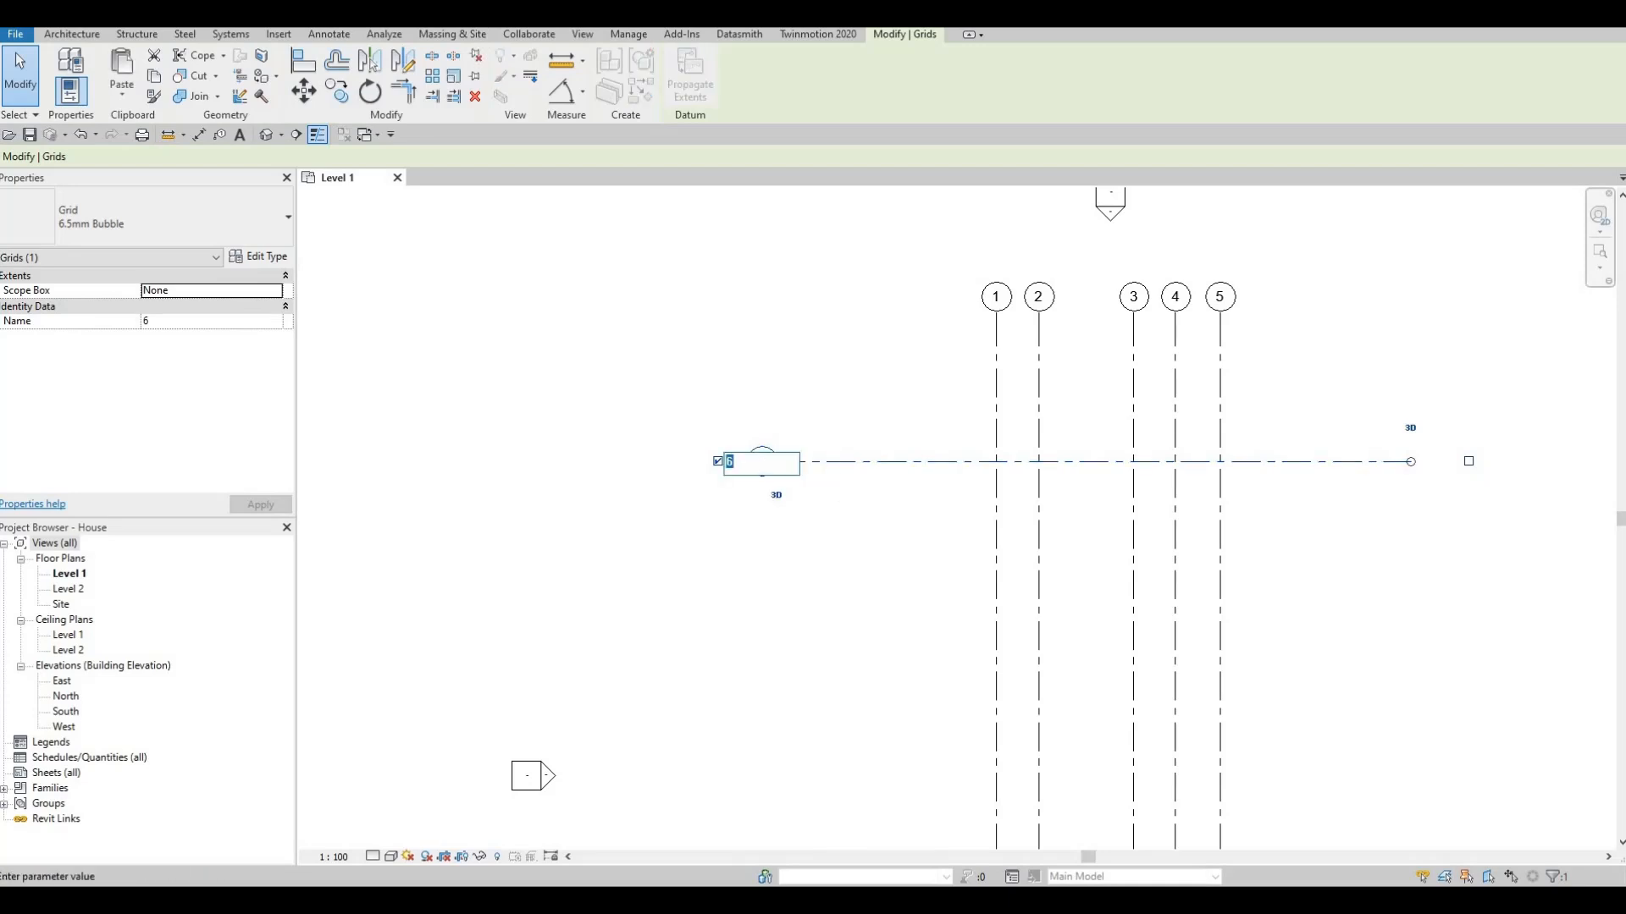
pyautogui.write('A')
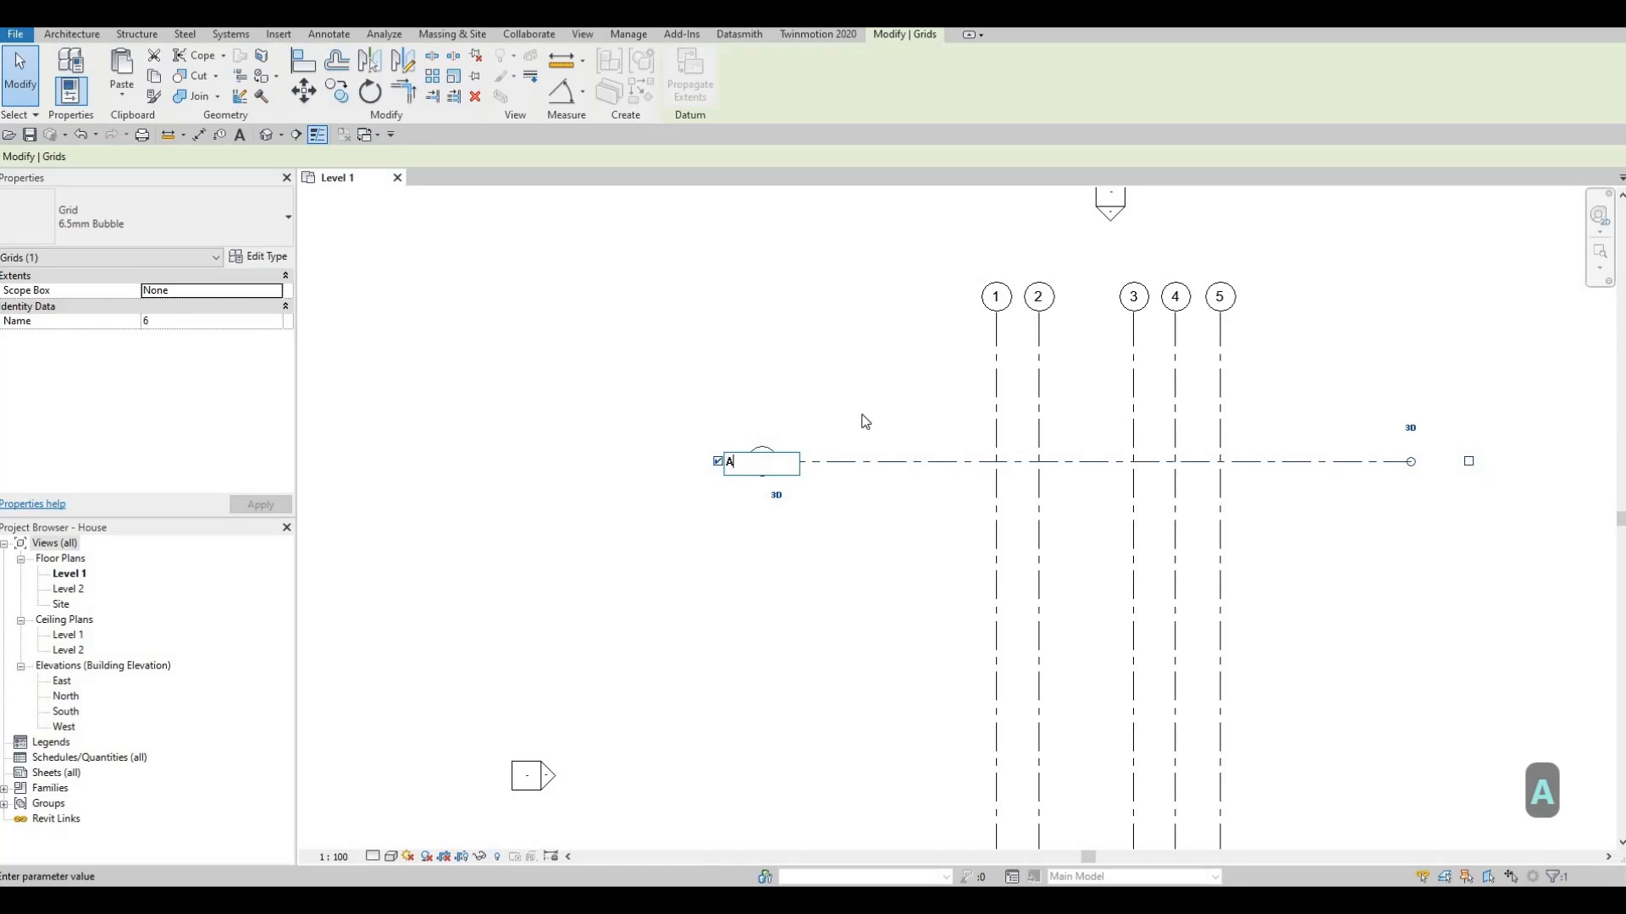
pyautogui.click(855, 410)
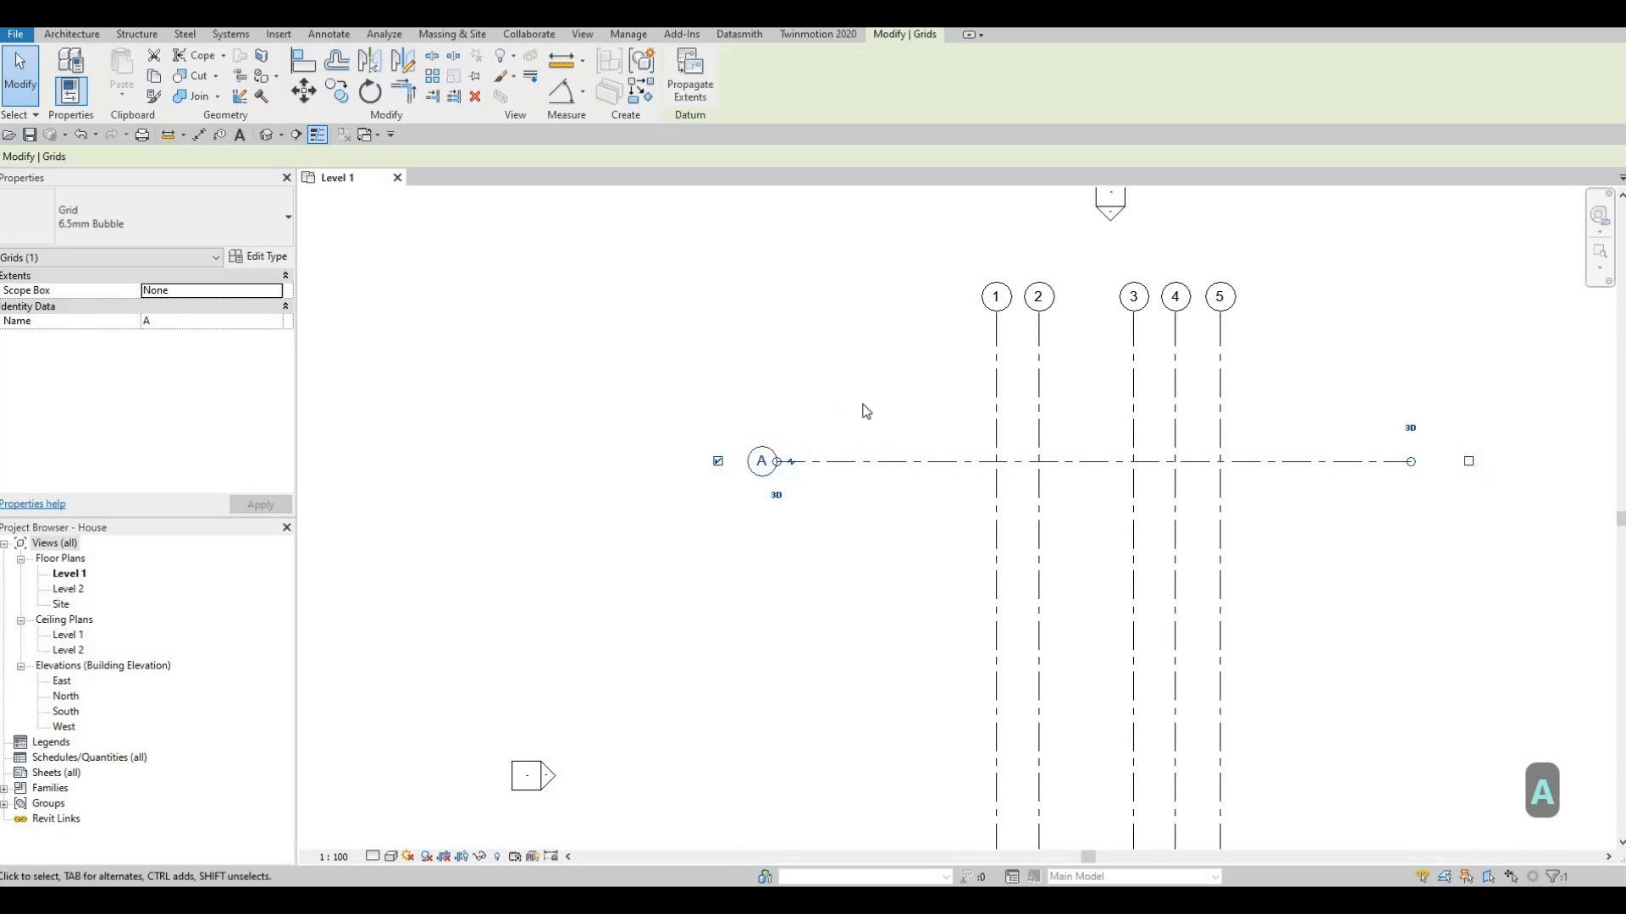
# Step: Copy grid line A vertically 8000 mm downward with the Multiple option enabled
pyautogui.scroll(-2, 885, 470)
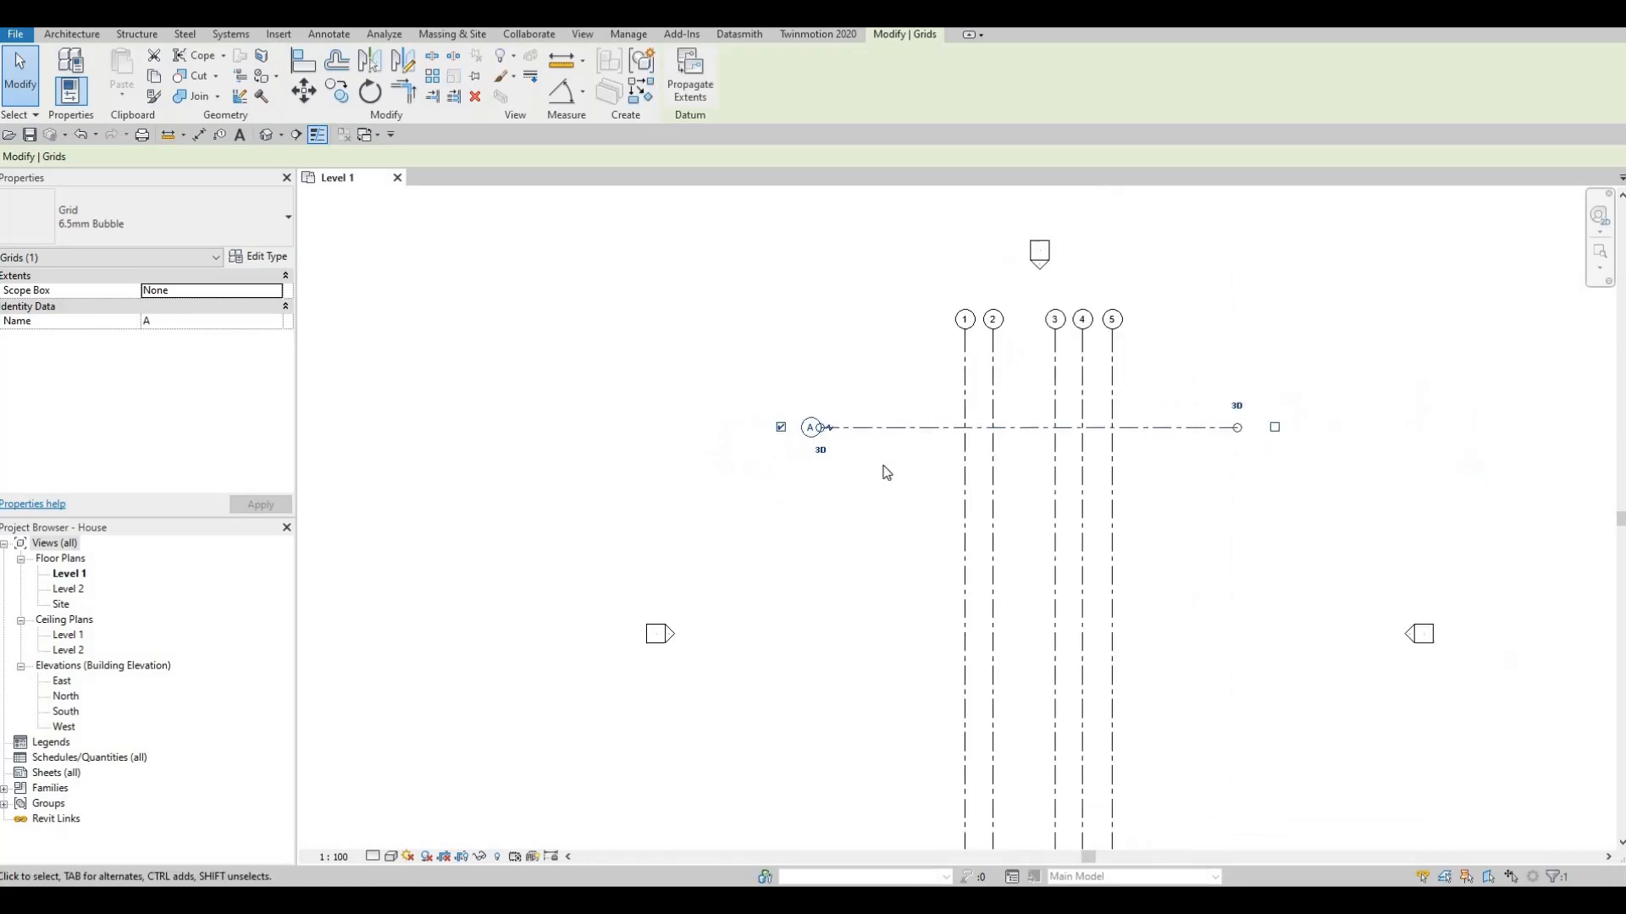
pyautogui.press('c')
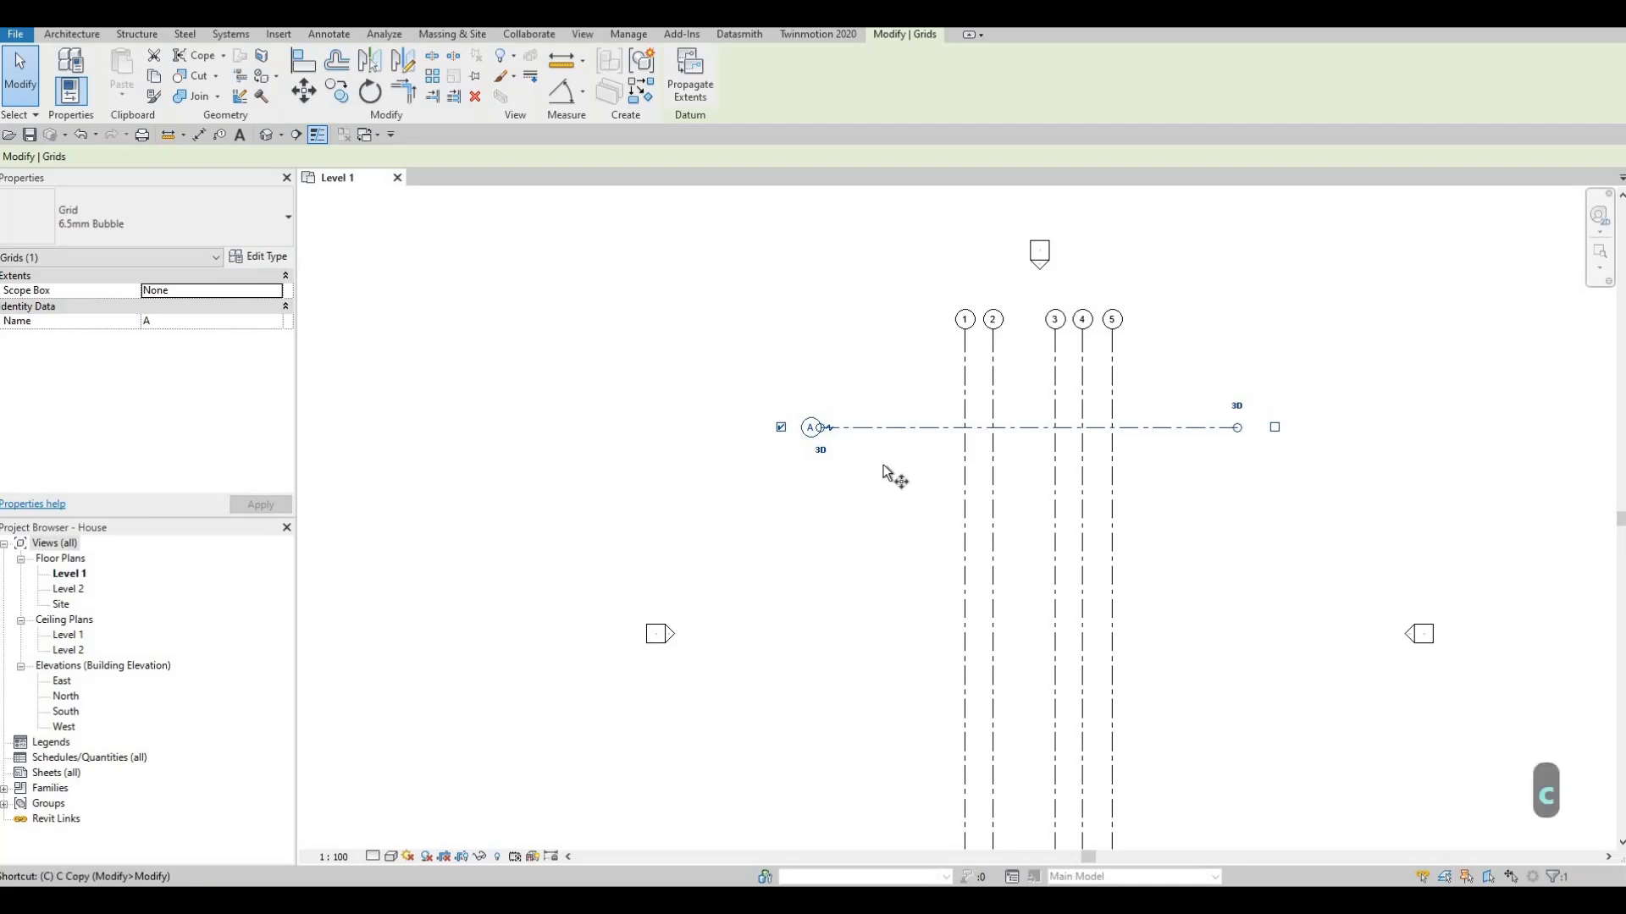
pyautogui.press('o')
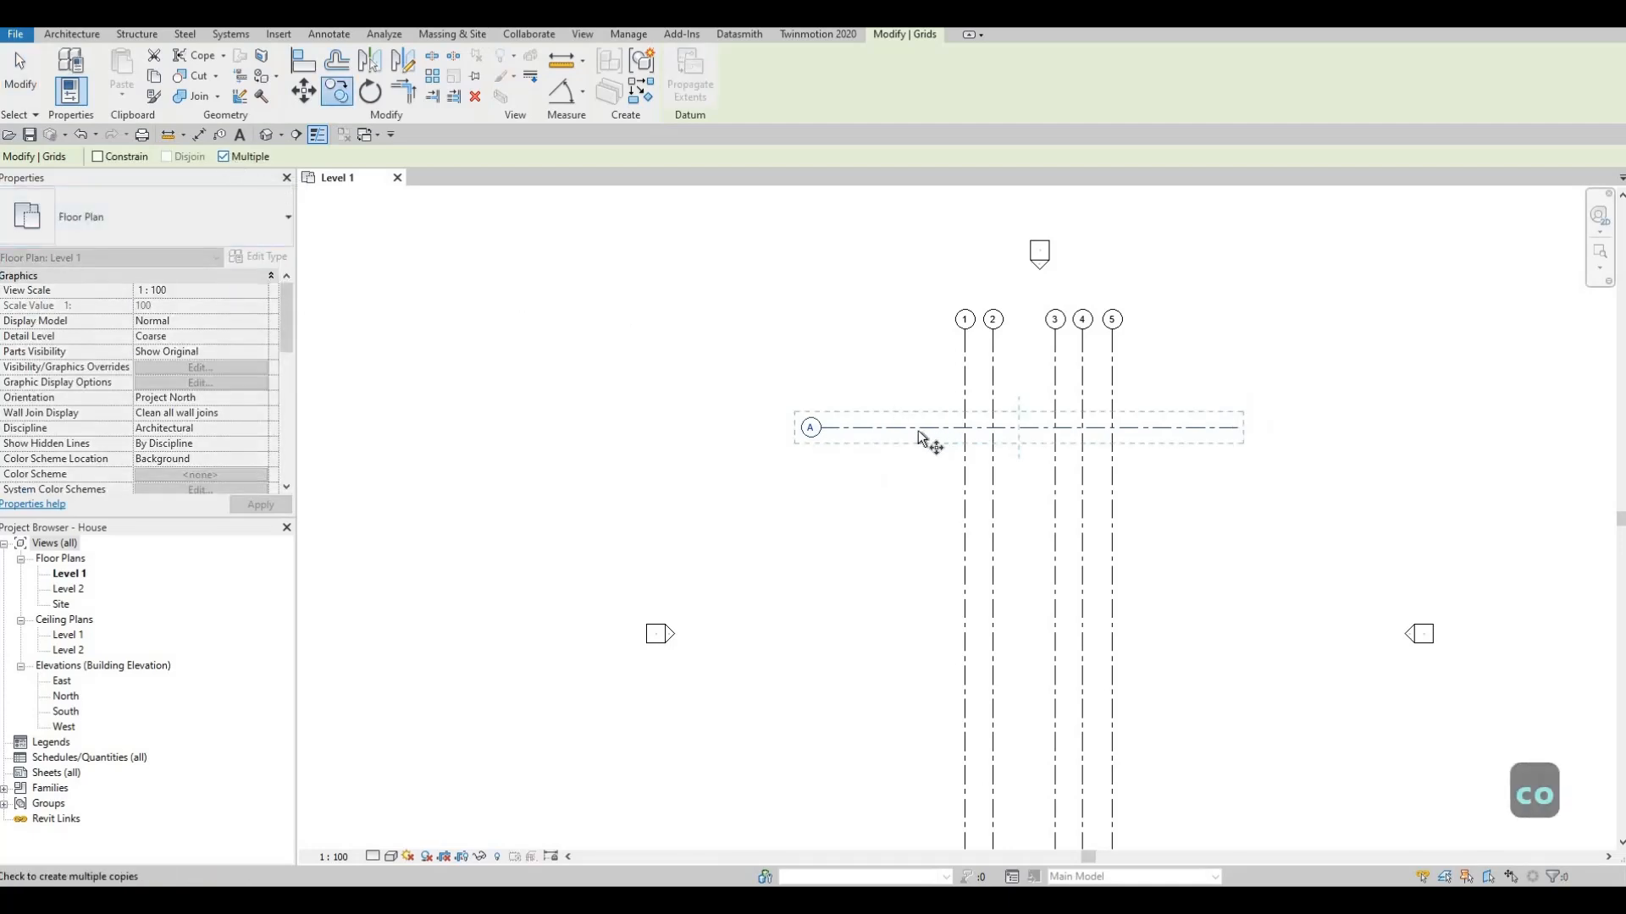
pyautogui.moveTo(858, 462); pyautogui.dragTo(875, 386, button='middle')
pyautogui.scroll(-1, 905, 398)
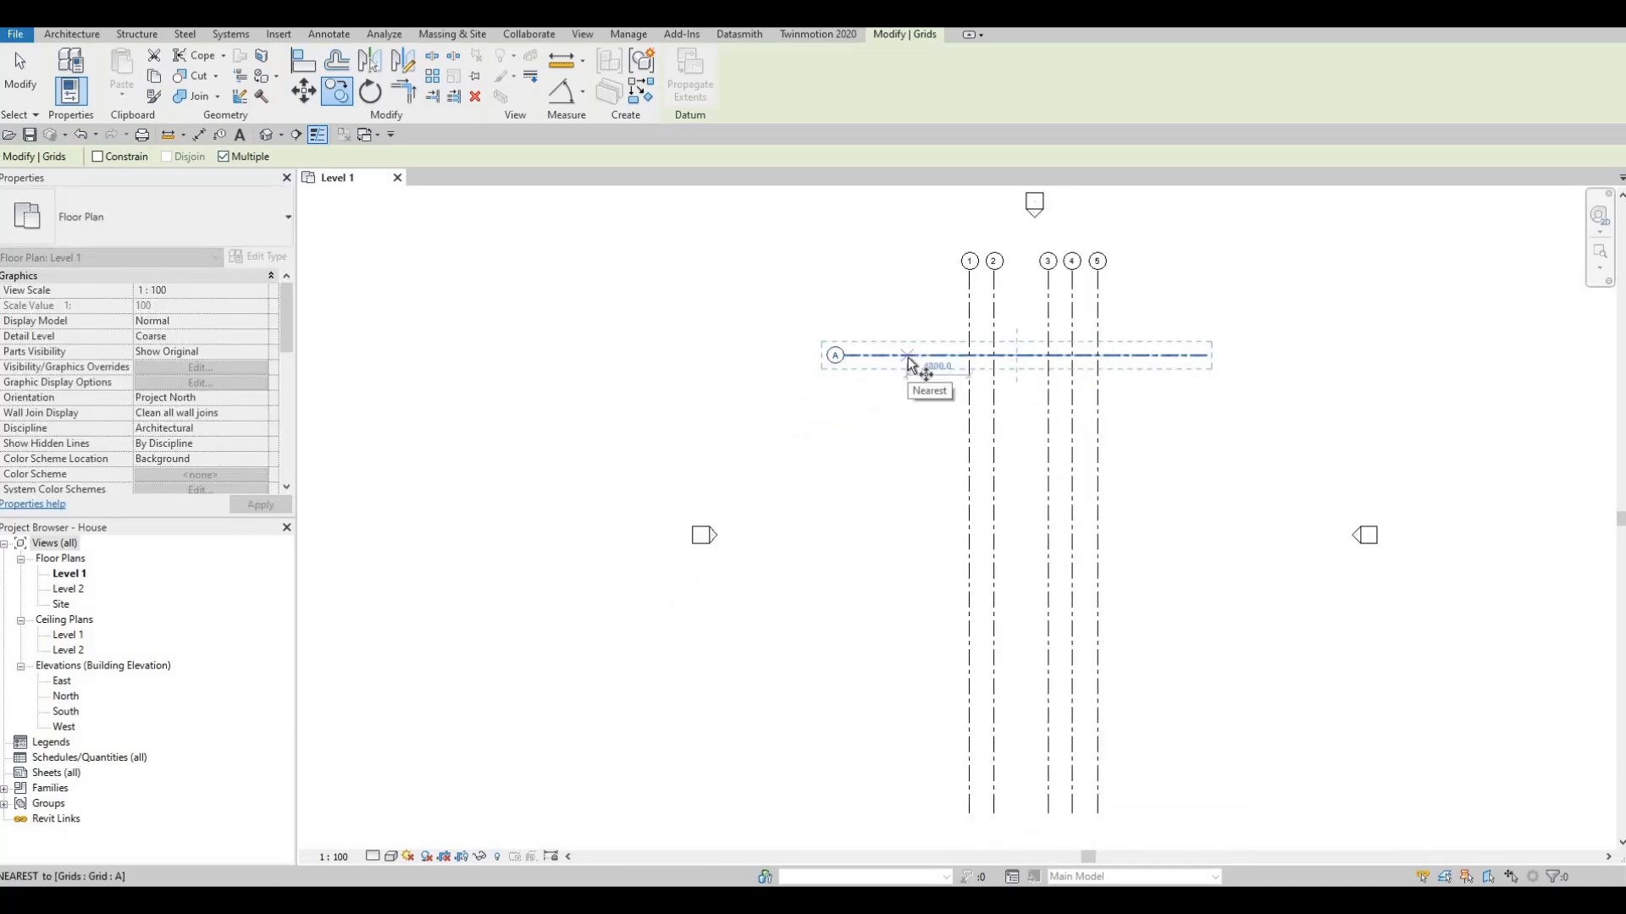
pyautogui.click(907, 357)
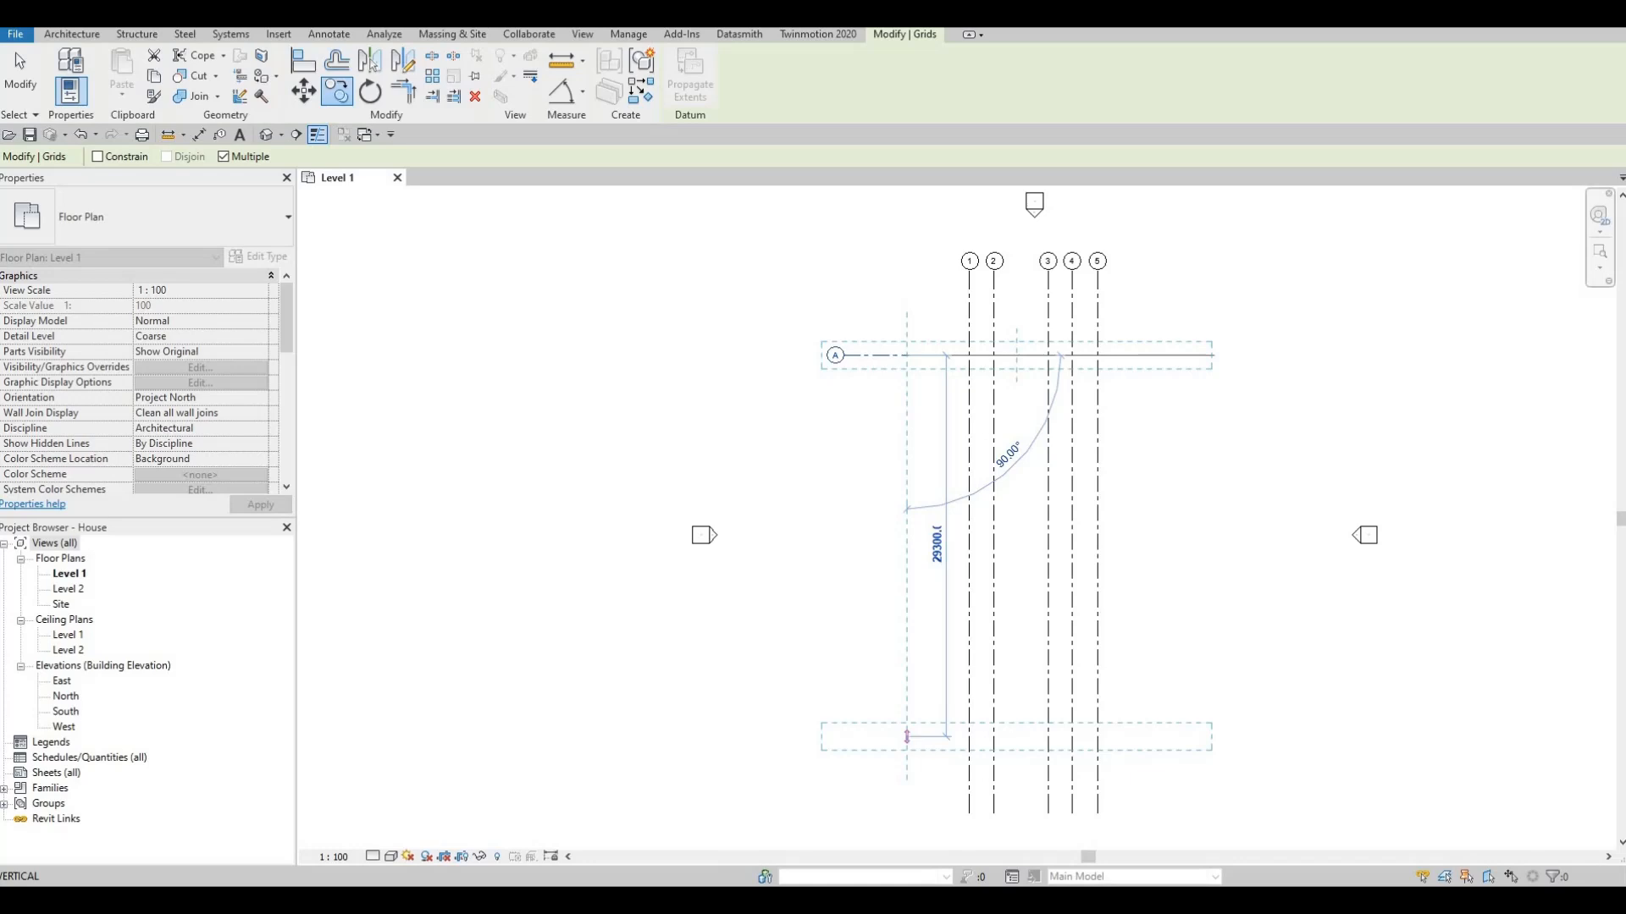
pyautogui.write('8000')
pyautogui.press('Return')
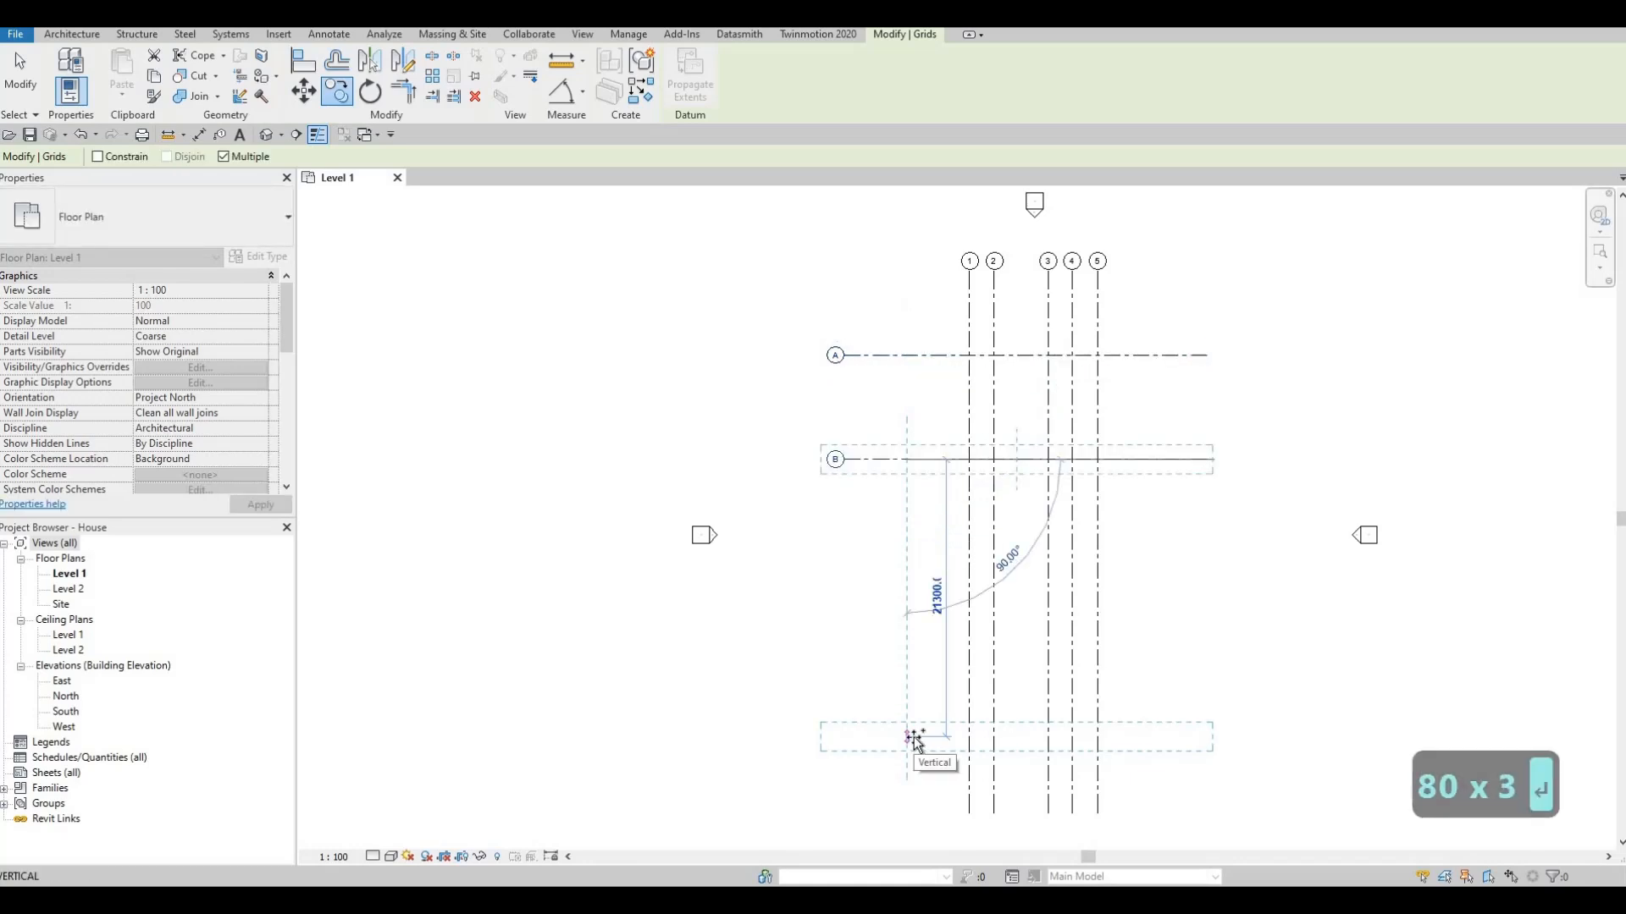
# Step: Add two more horizontal grid copies below grid B, spaced 1405 mm and 2850 mm in succession
pyautogui.write('14')
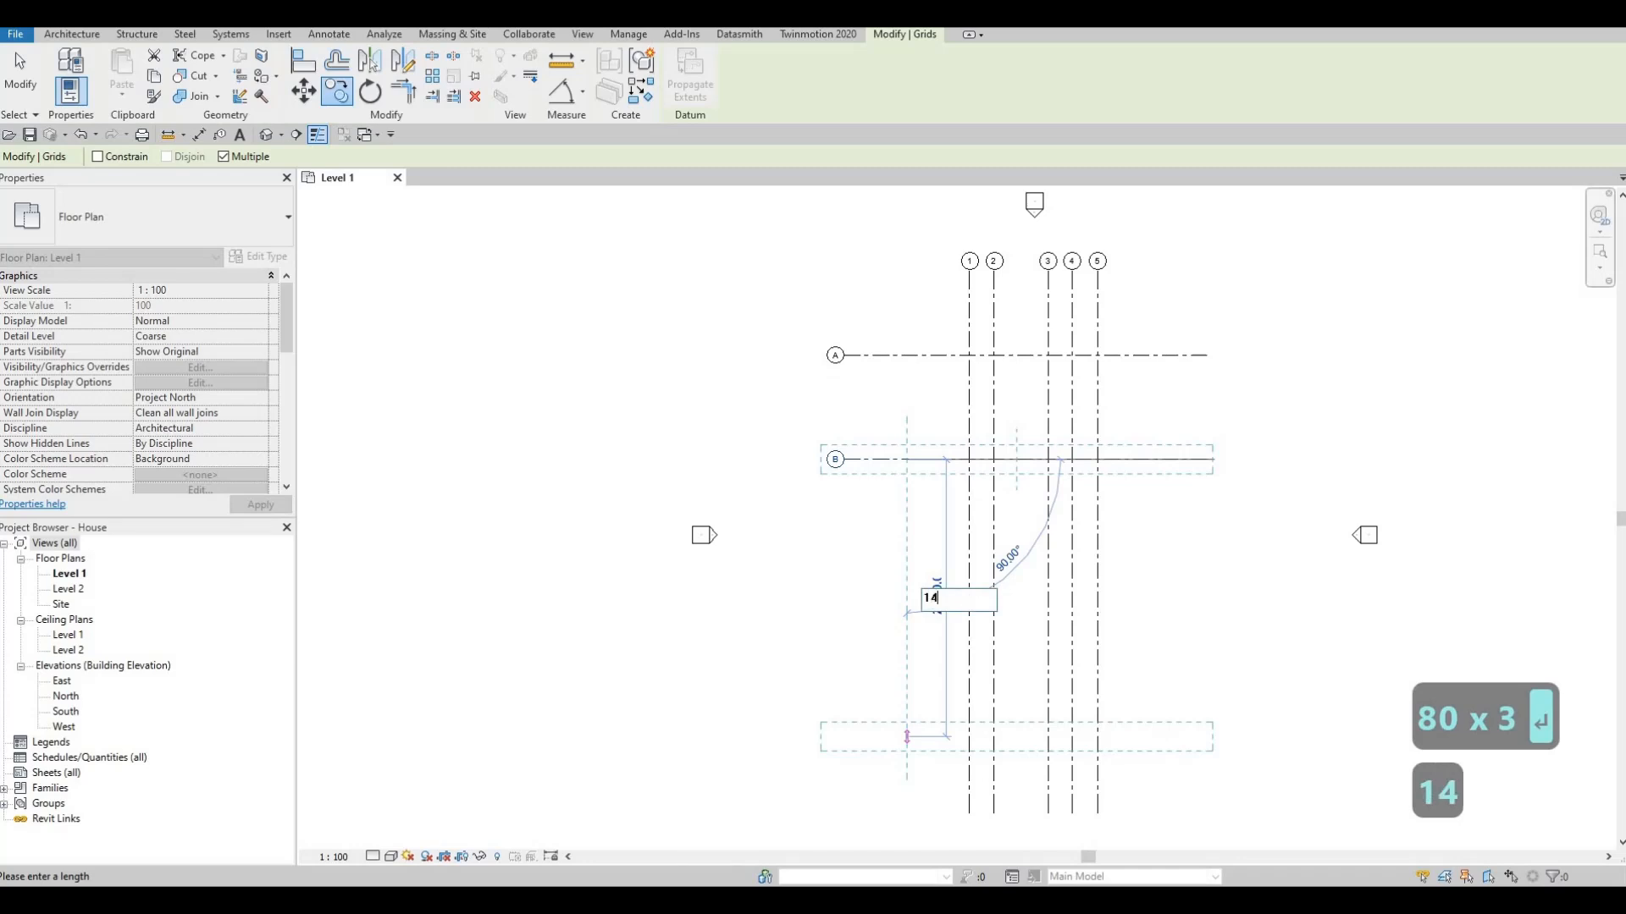
pyautogui.write('05')
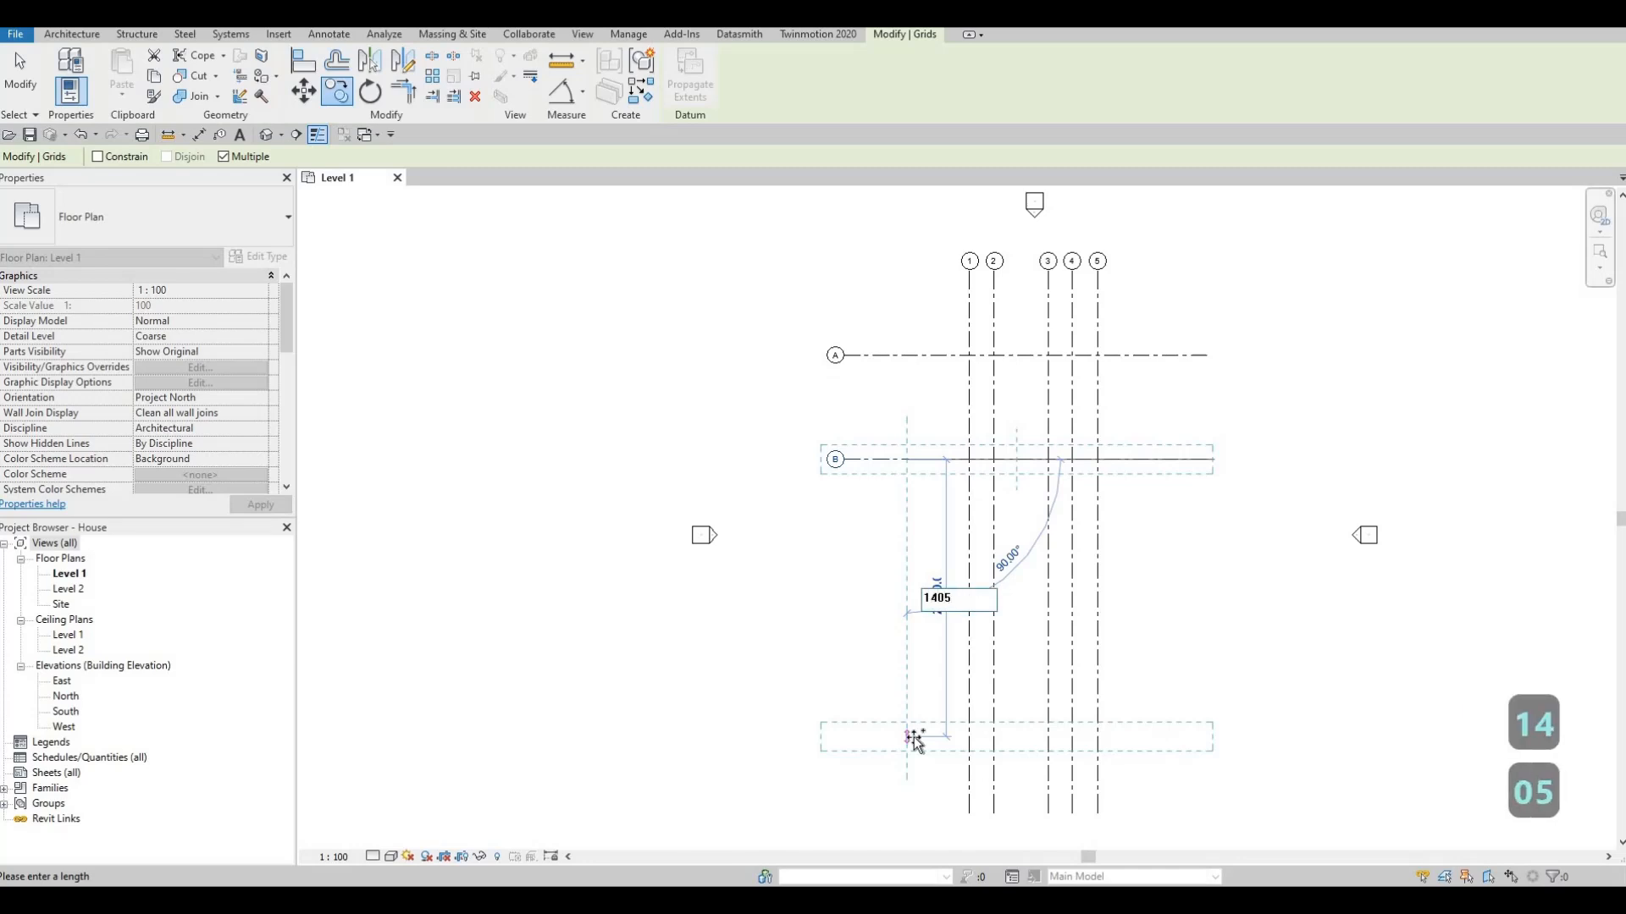
pyautogui.press('Return')
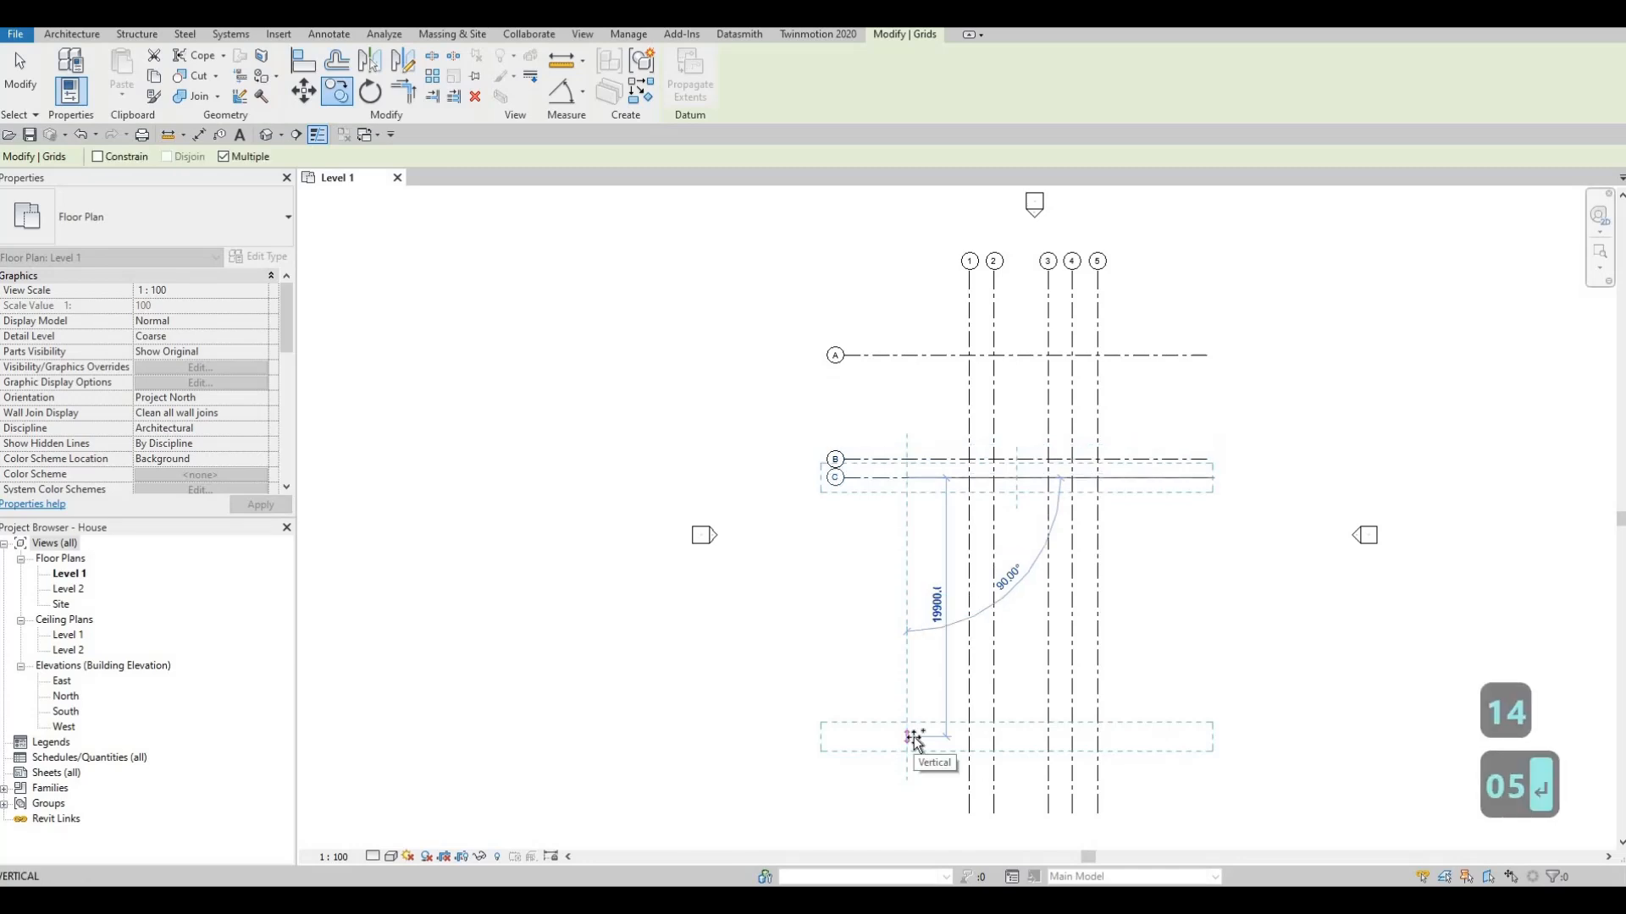
pyautogui.write('2')
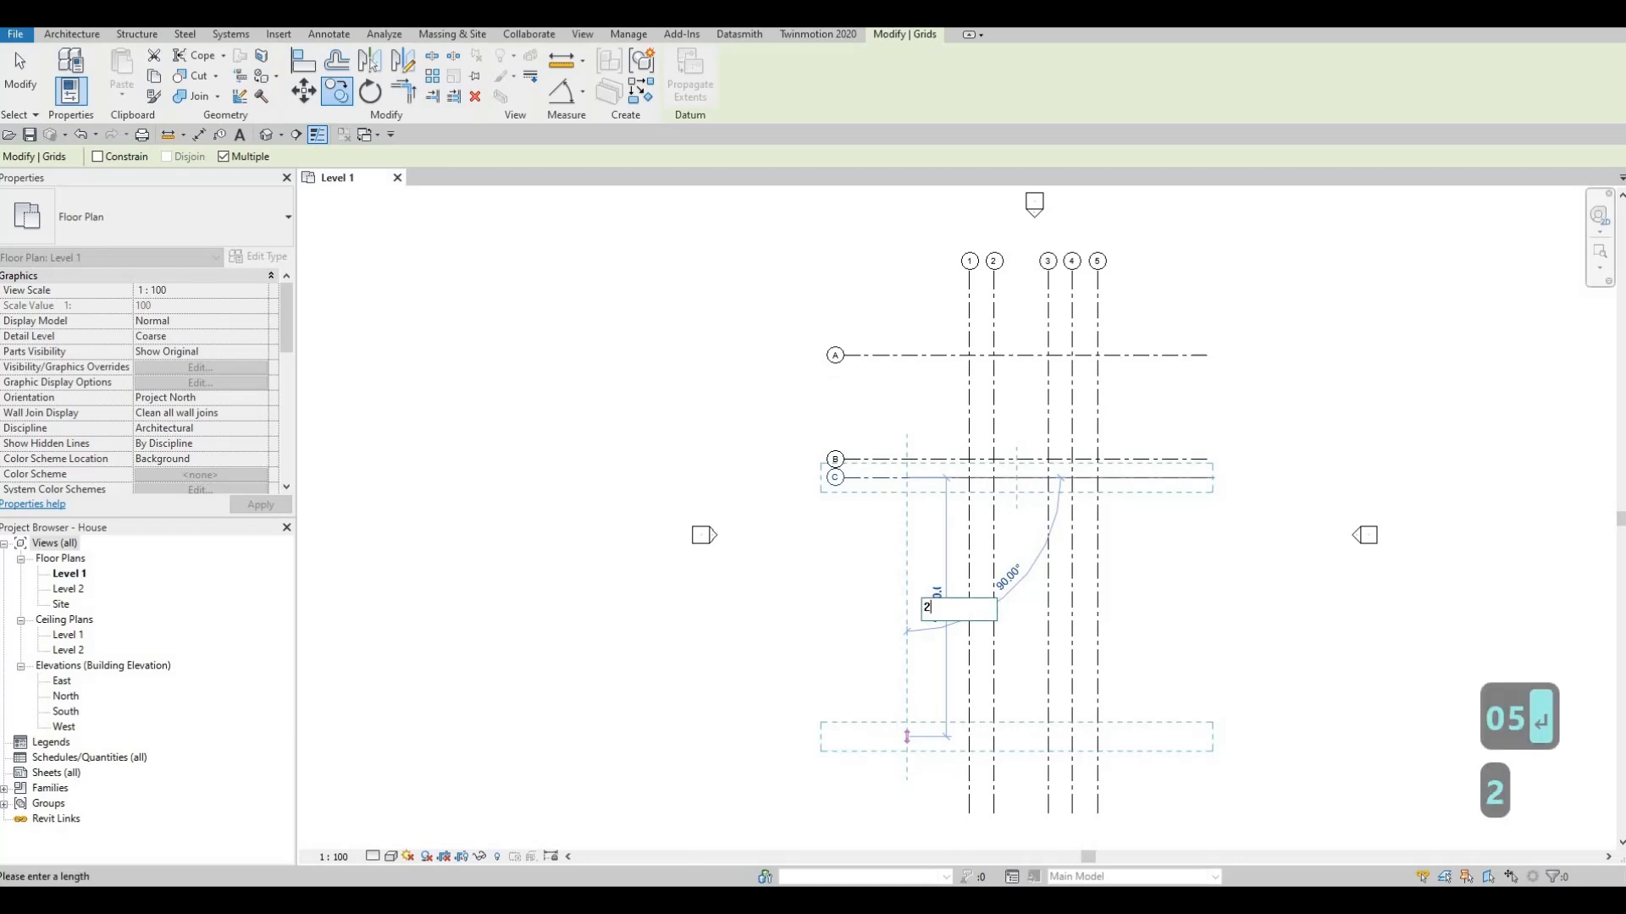
pyautogui.write('850')
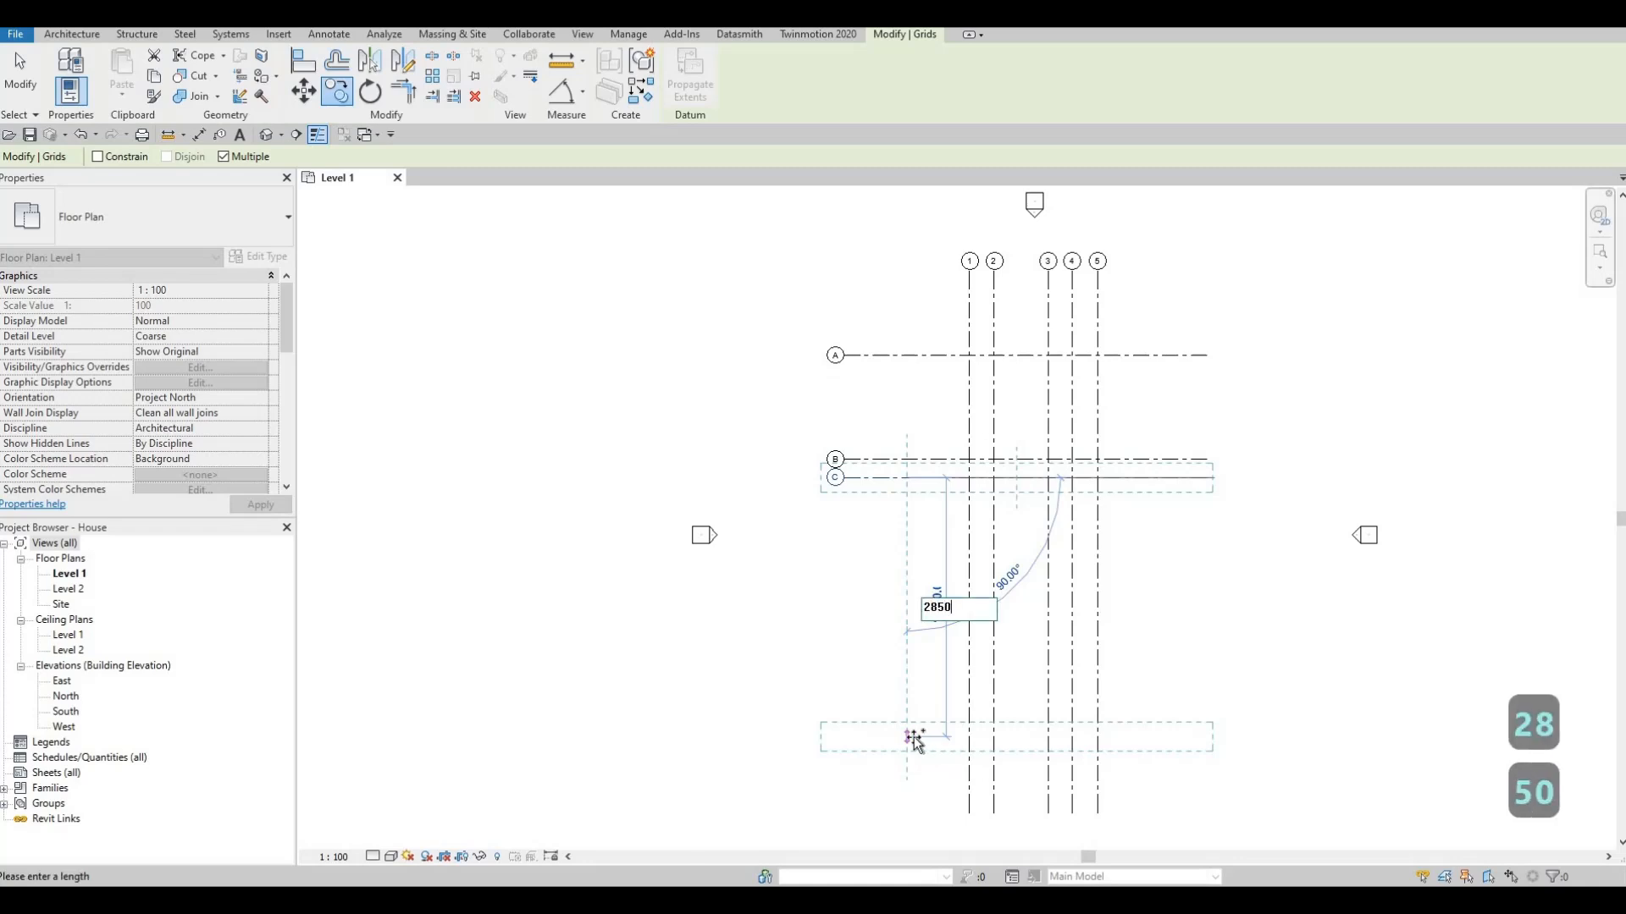
pyautogui.press('Return')
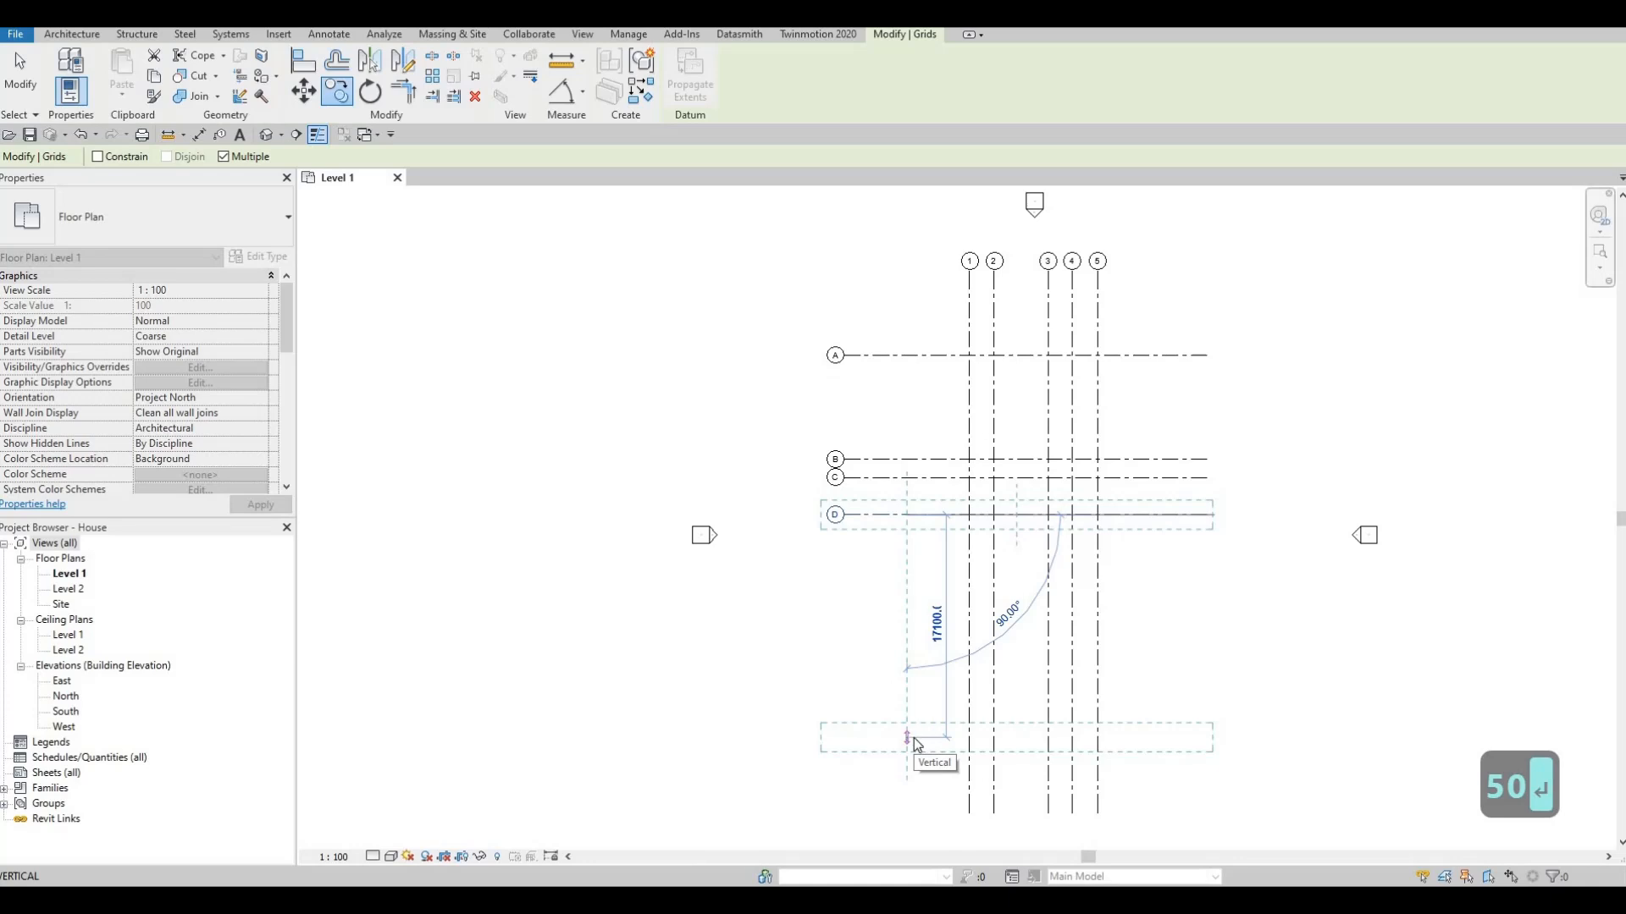
# Step: Add two further horizontal grid copies below grid D, spaced 1737 mm and 1325 mm in succession
pyautogui.write('17')
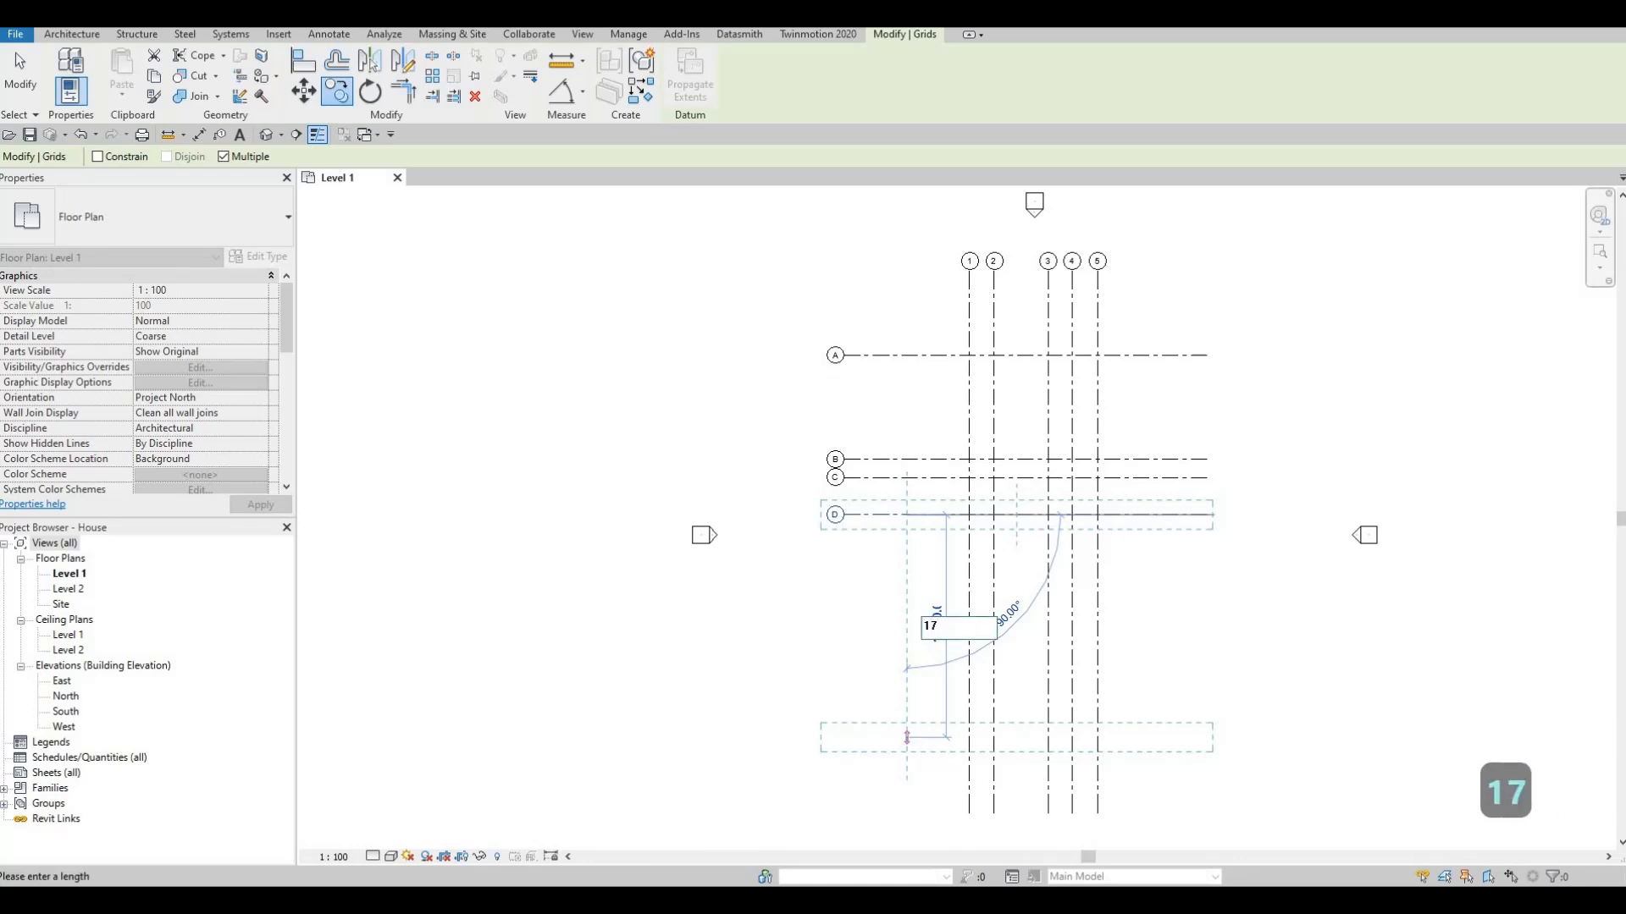
pyautogui.write('37')
pyautogui.press('Return')
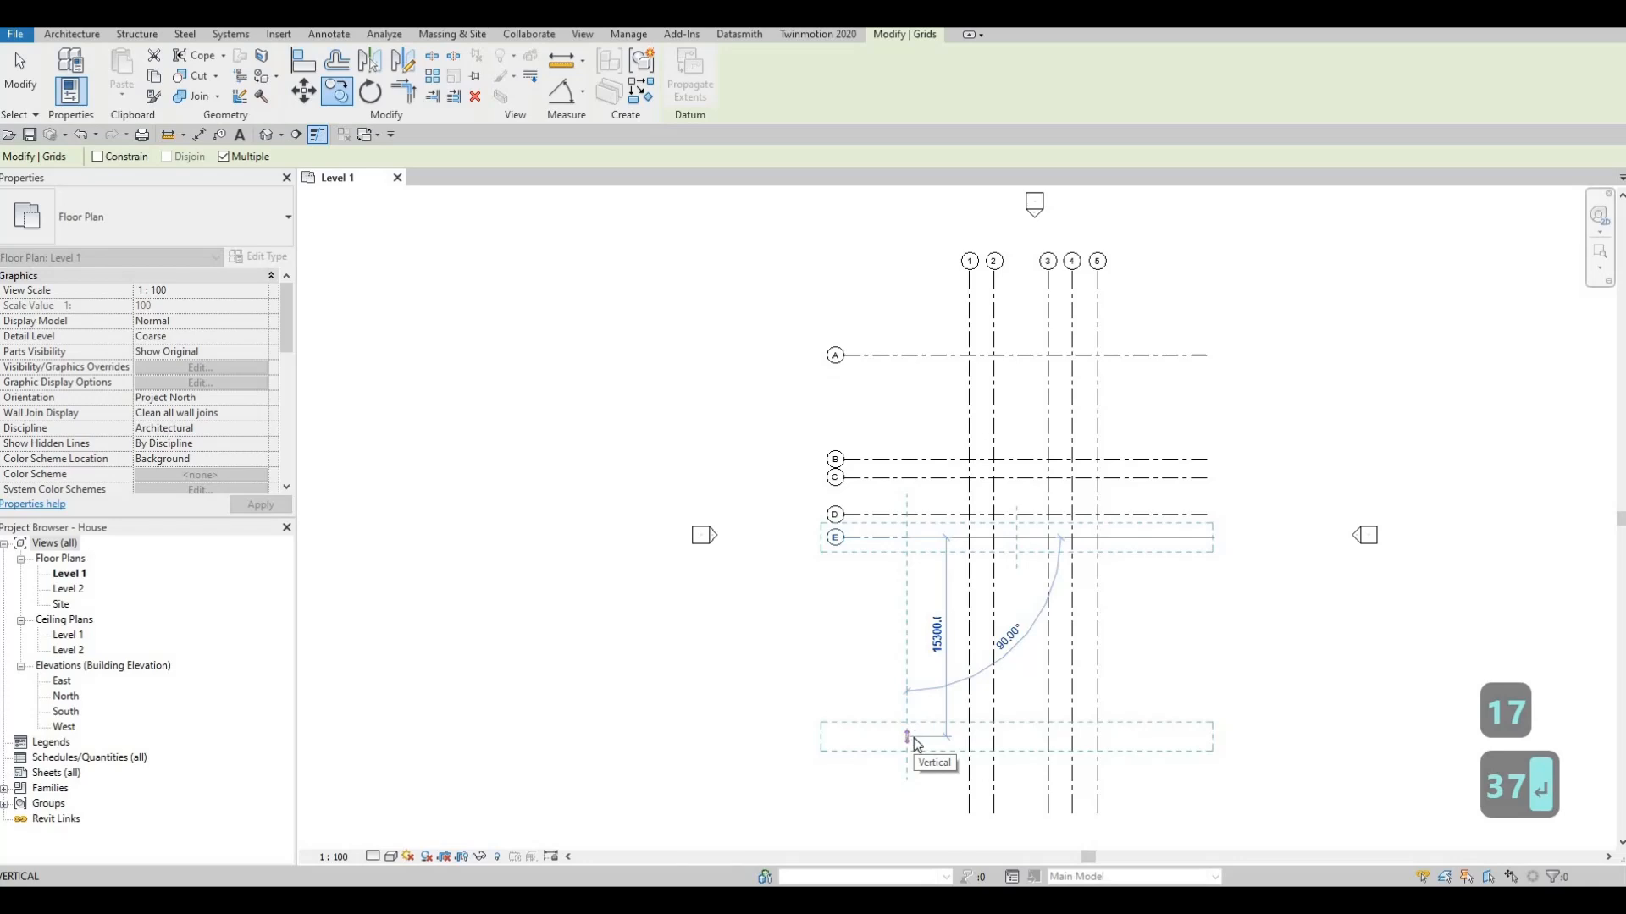
pyautogui.write('13')
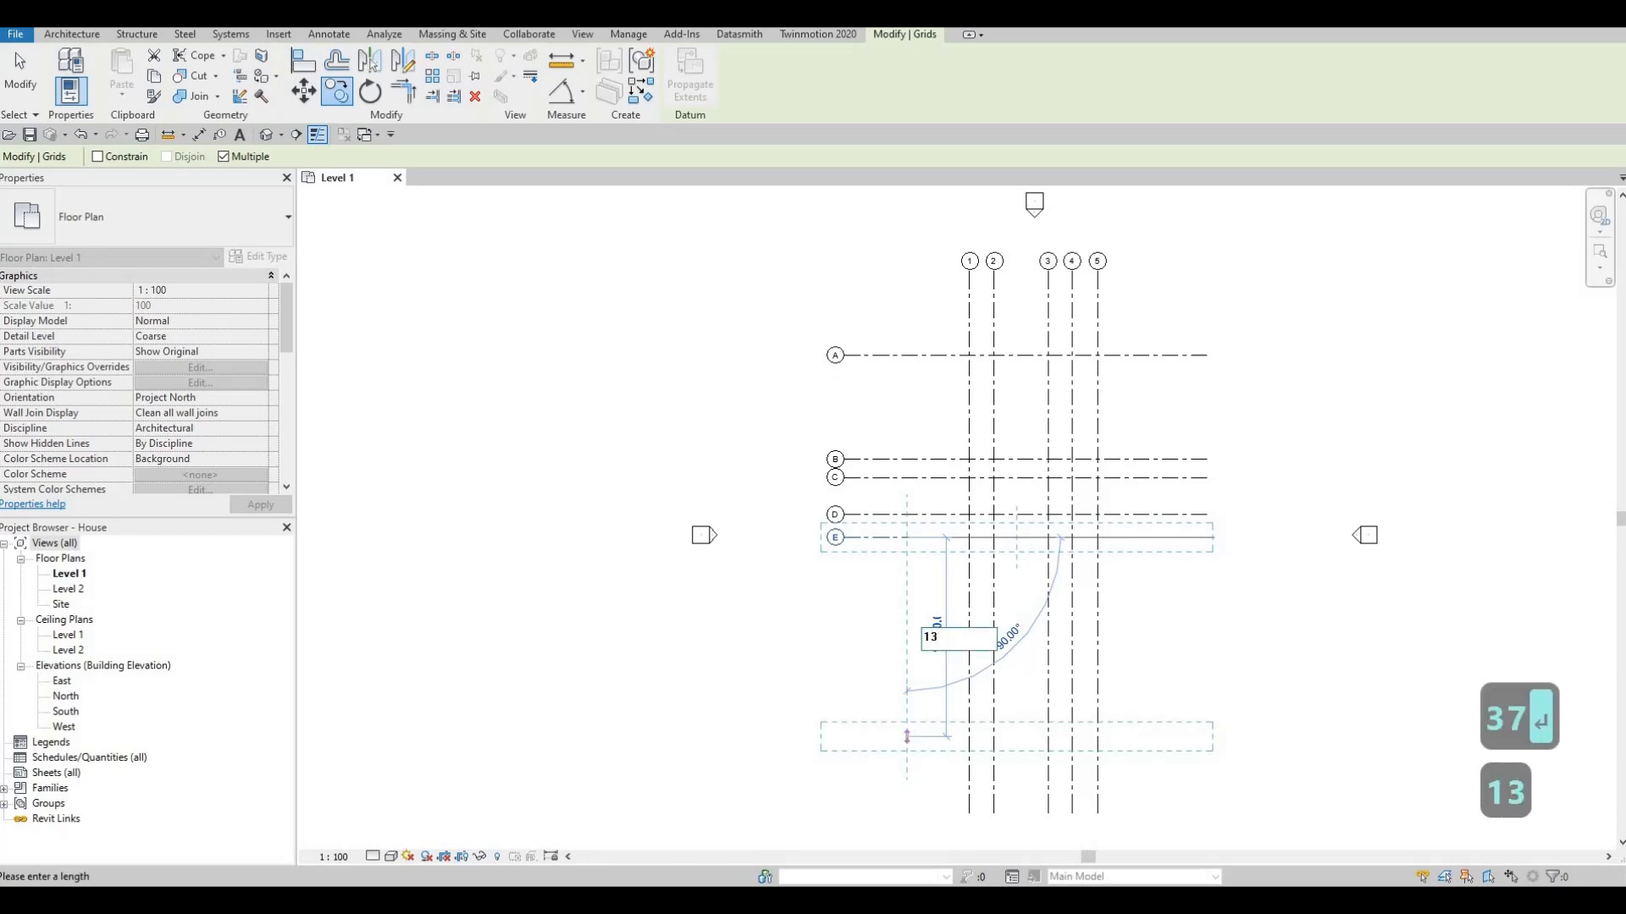
pyautogui.write('25')
pyautogui.press('Return')
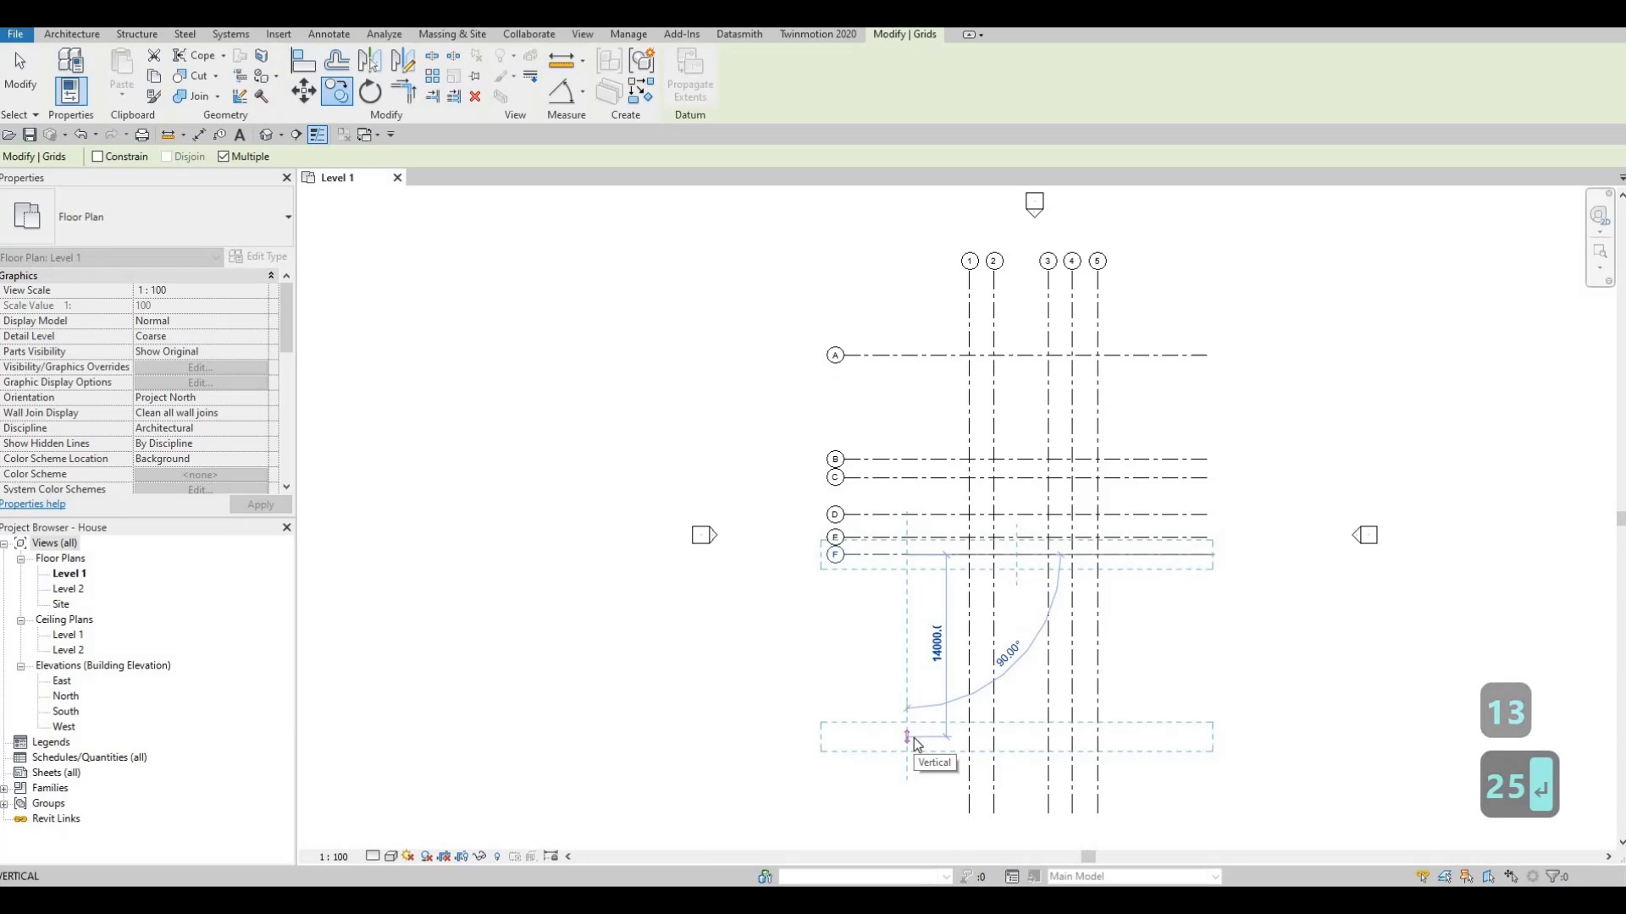
# Step: Add two horizontal grid copies below grid F, spaced 1180 mm and 2705 mm in succession
pyautogui.write('11')
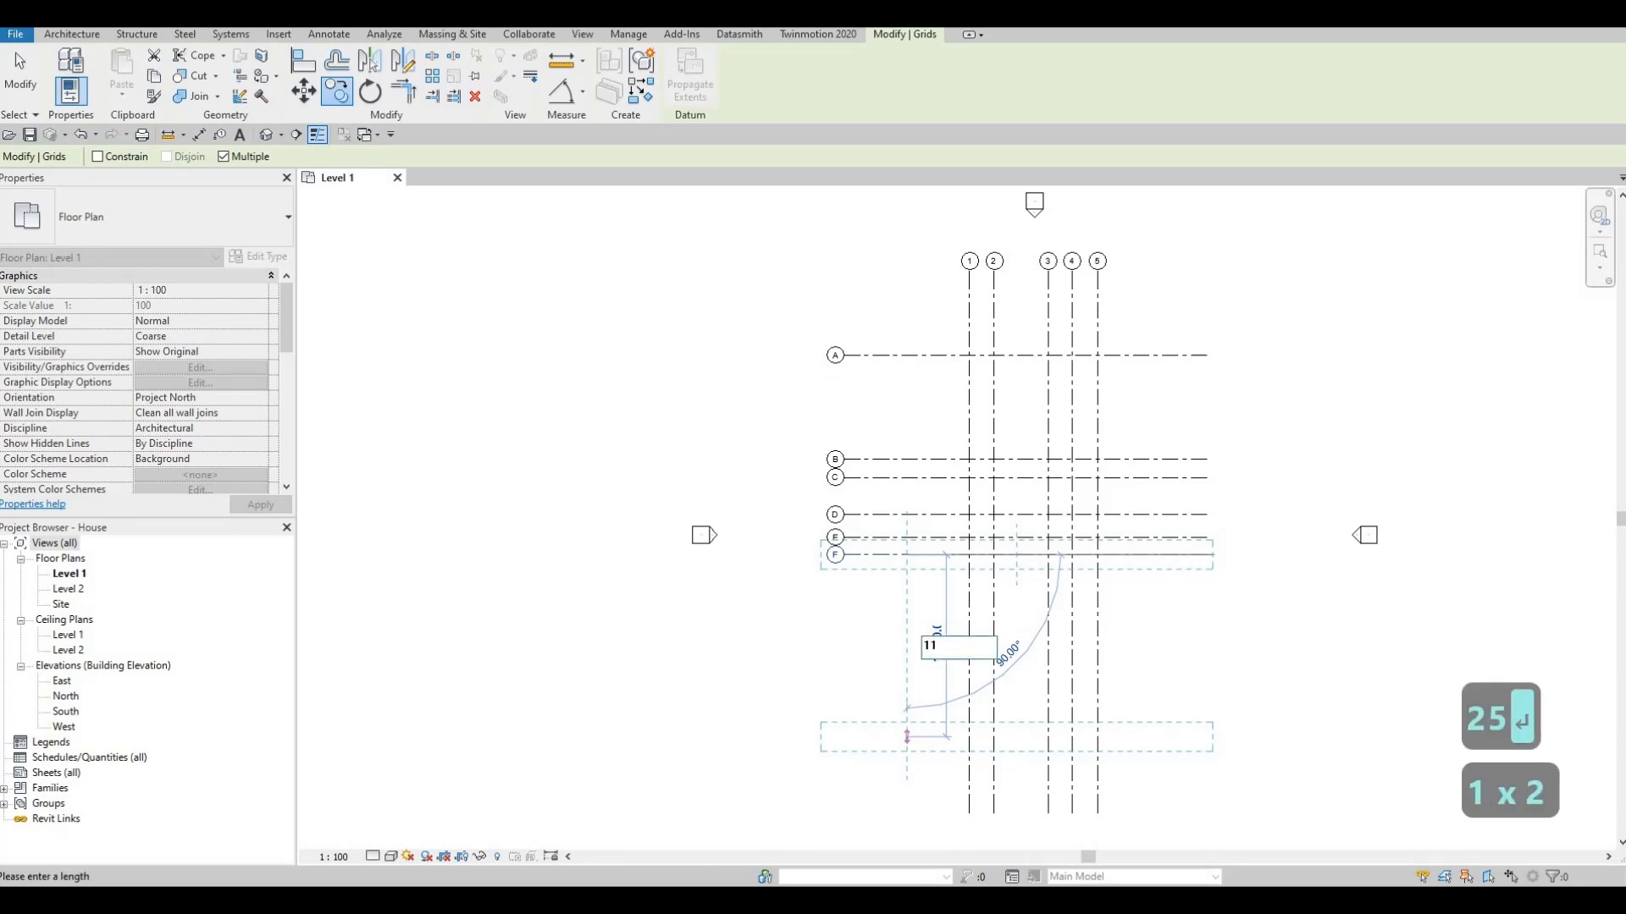
pyautogui.write('80')
pyautogui.press('Return')
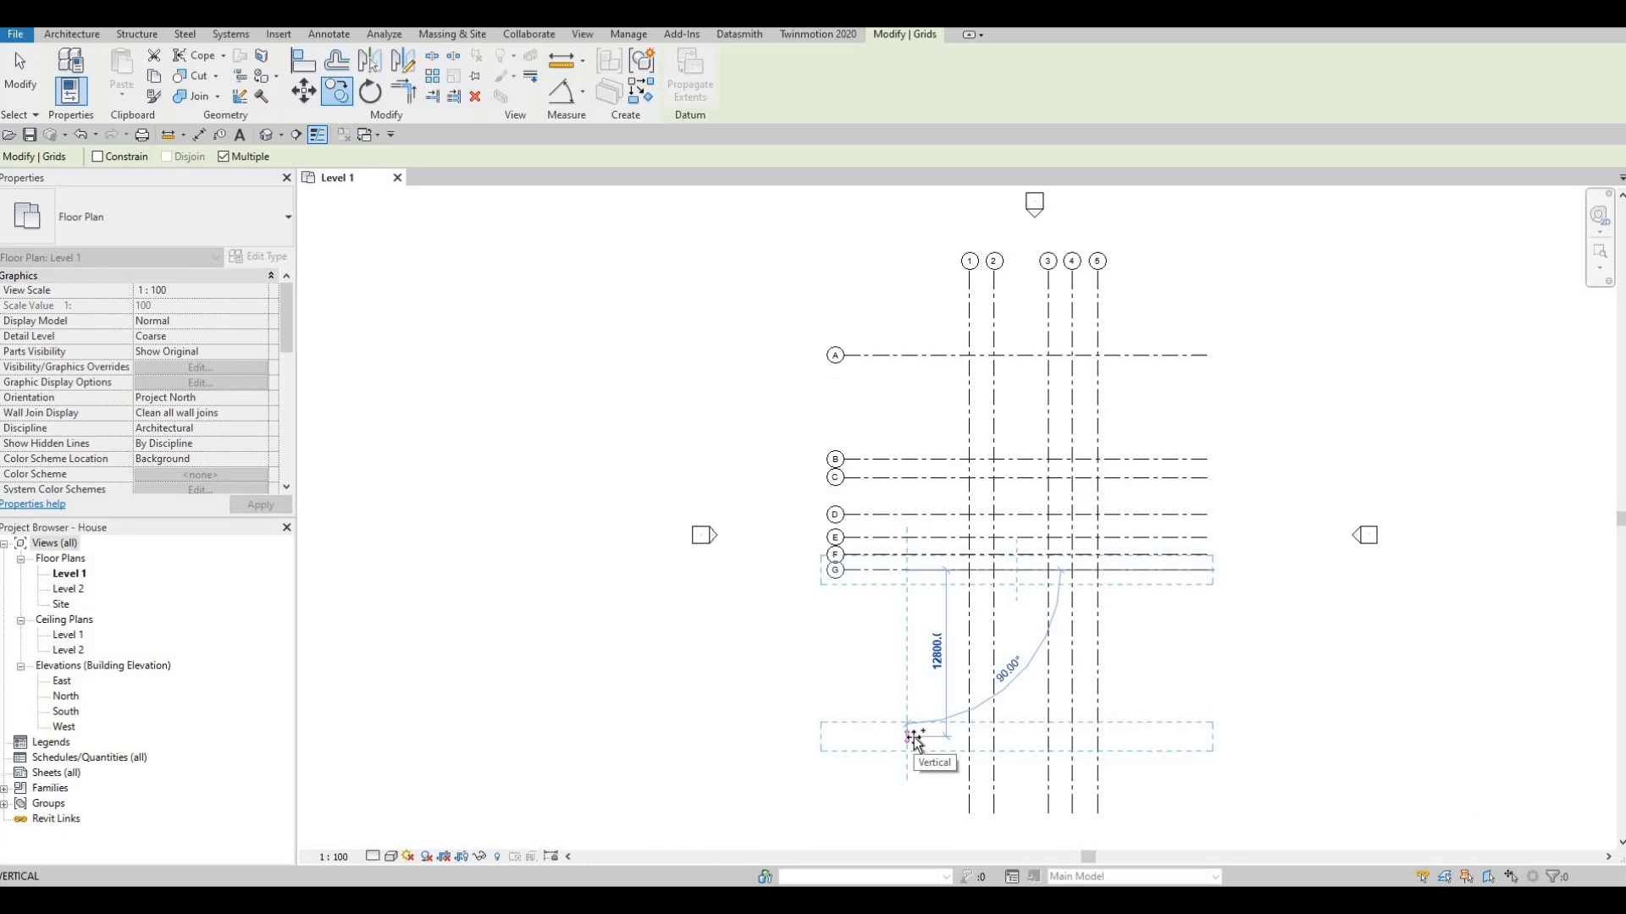
pyautogui.write('27')
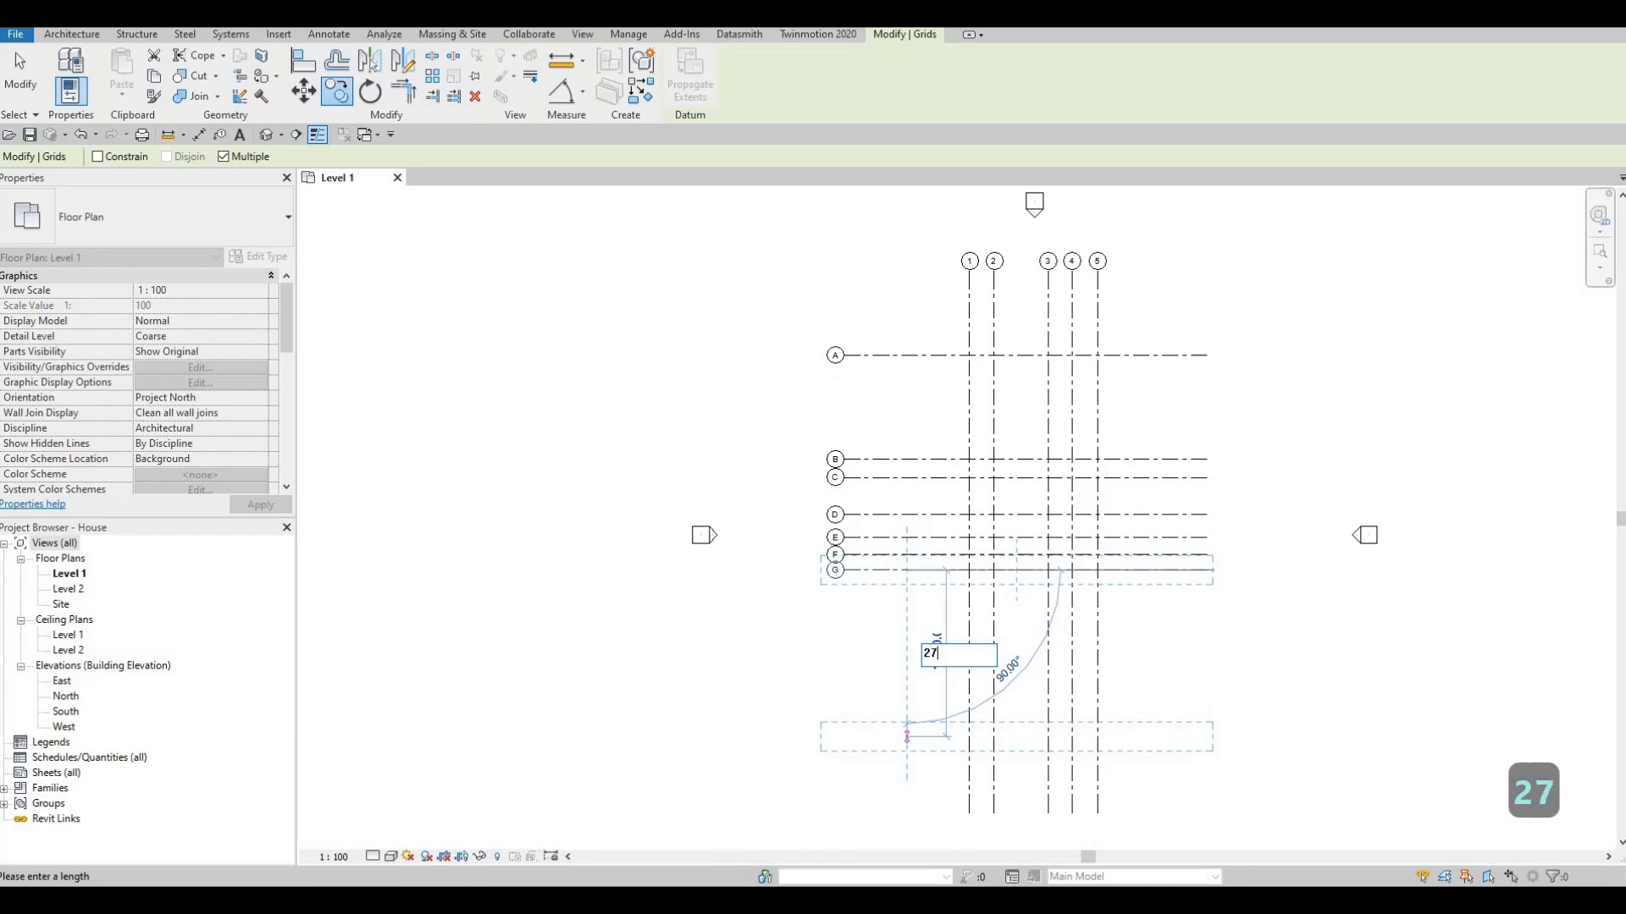
pyautogui.write('05')
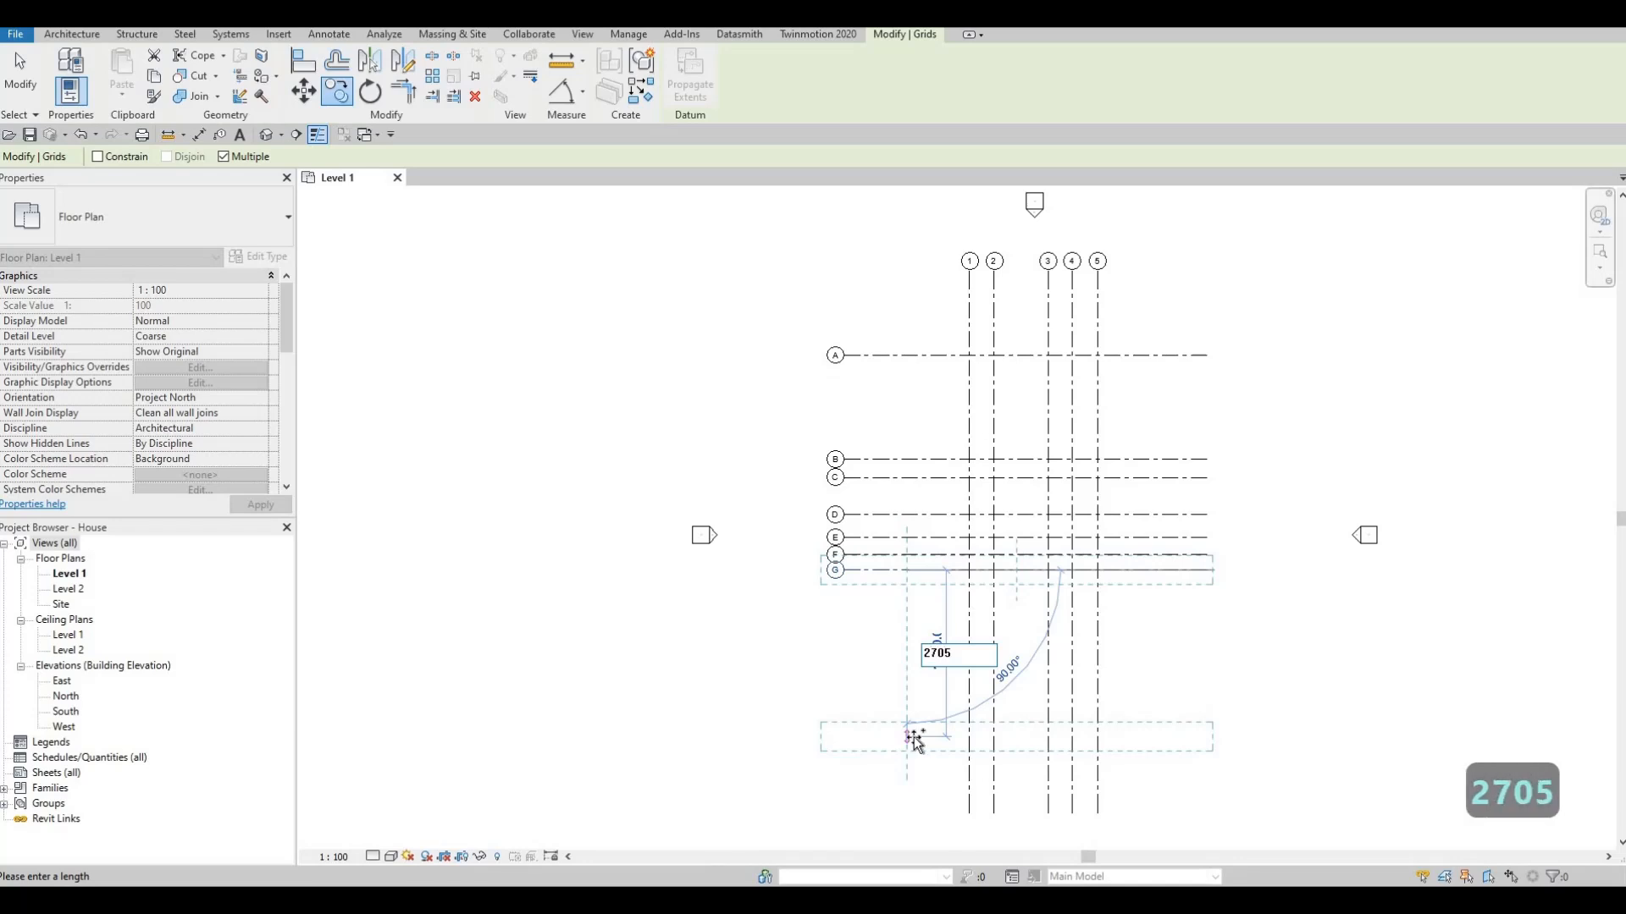
pyautogui.press('Return')
# Step: Add another horizontal grid copy 1180 mm below grid H
pyautogui.write('11')
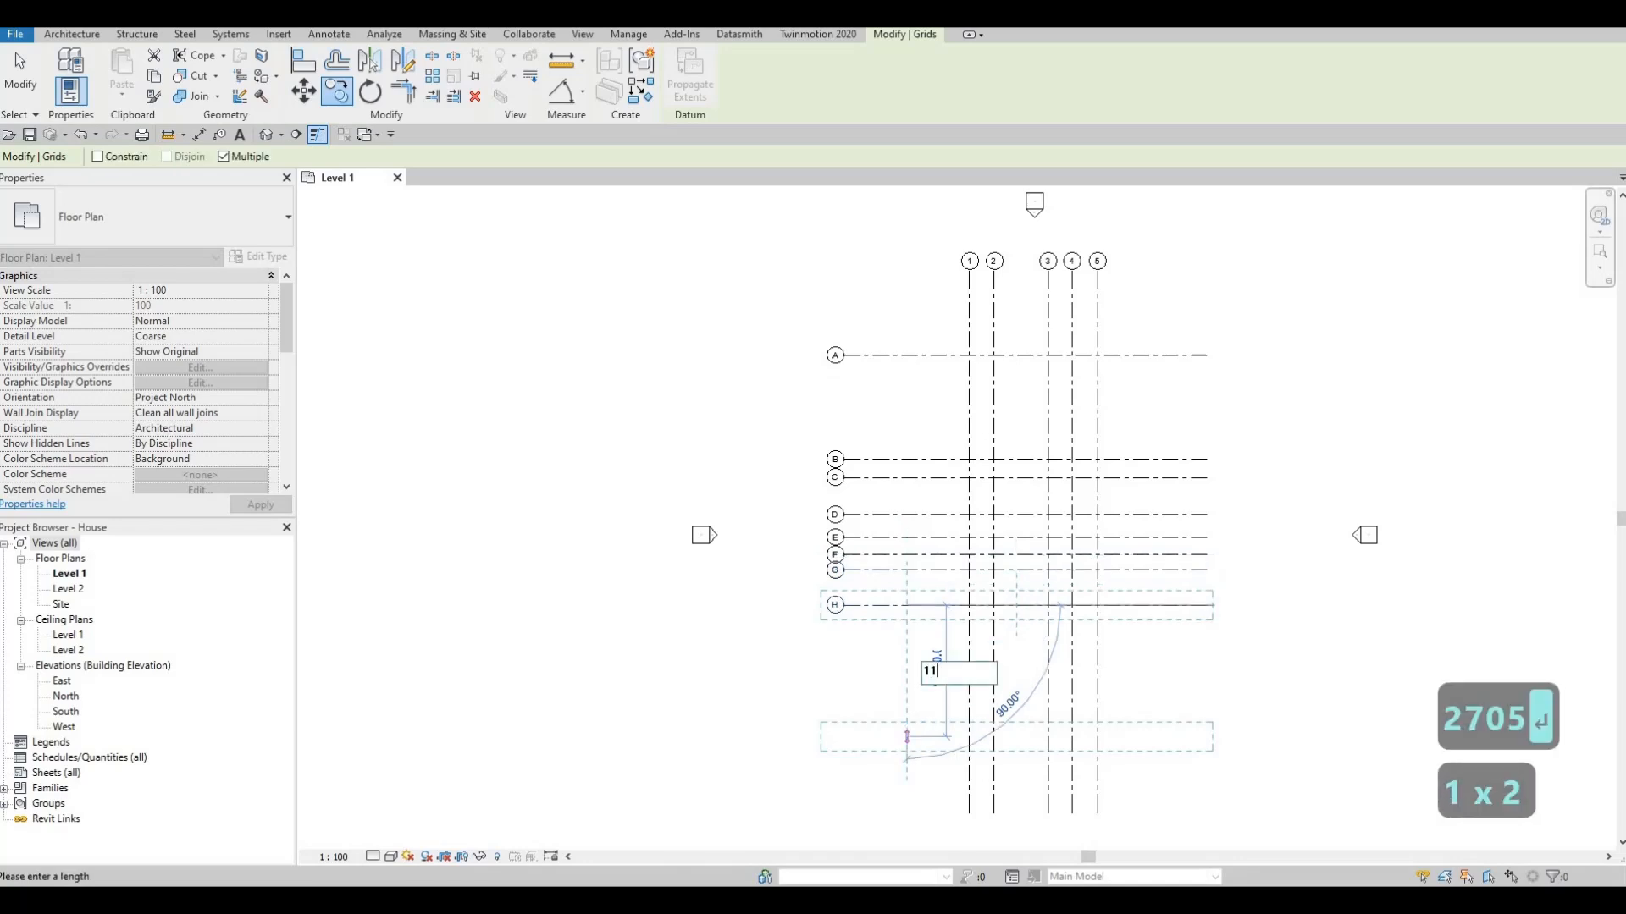
pyautogui.write('80')
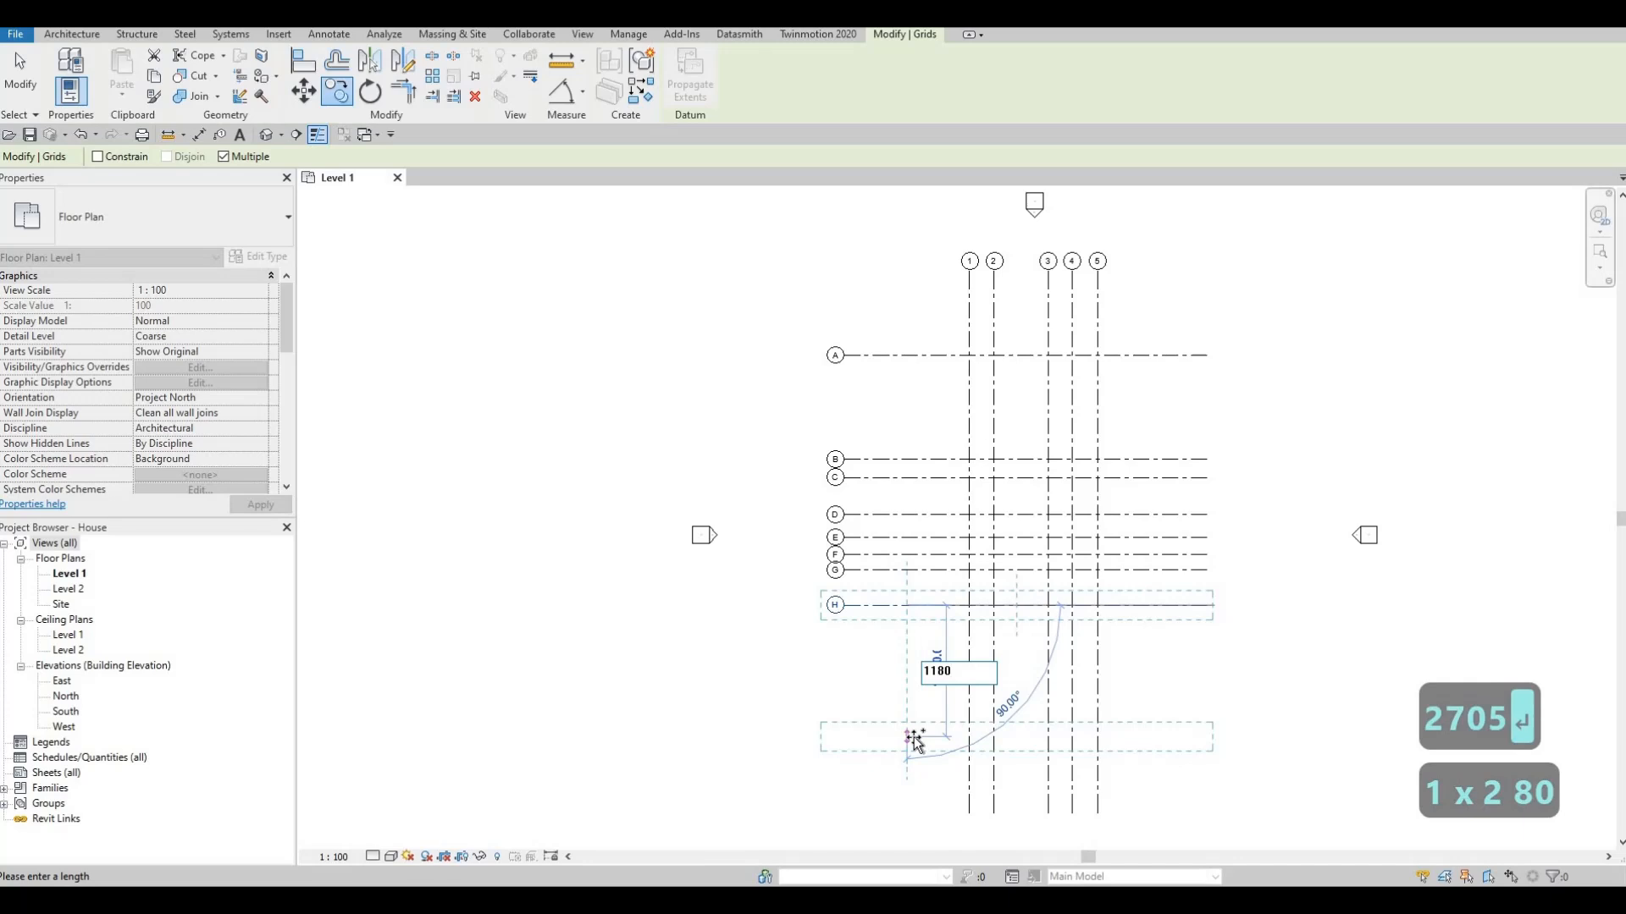
pyautogui.press('Return')
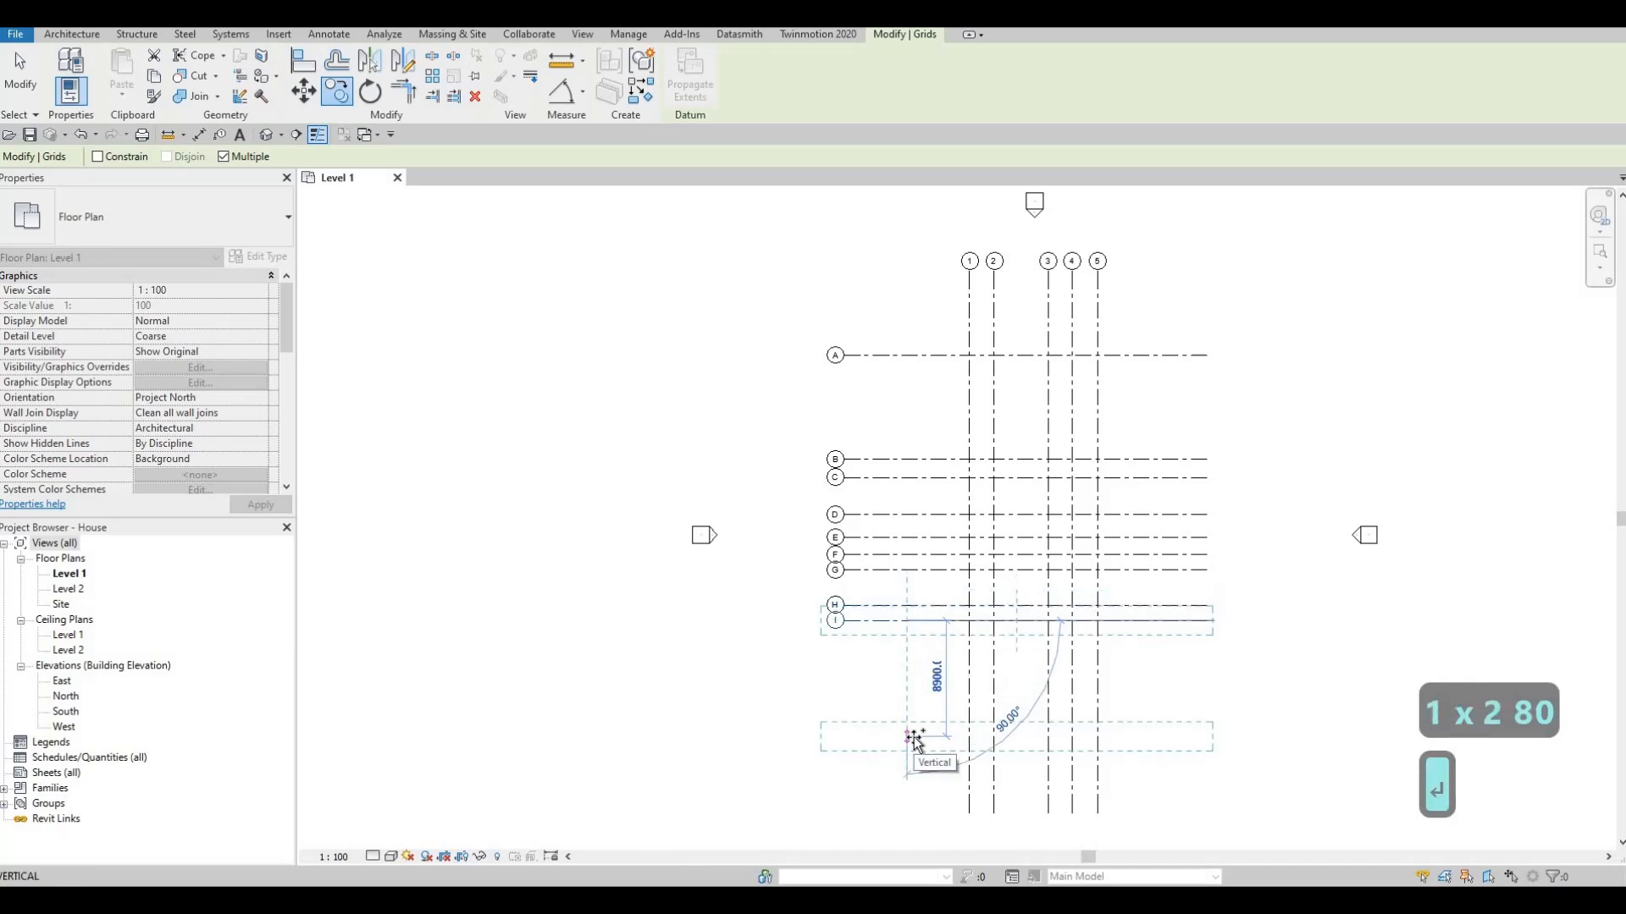
# Step: Add two further horizontal grid copies below grid I, spaced 675 mm and 3810 mm in succession
pyautogui.write('675')
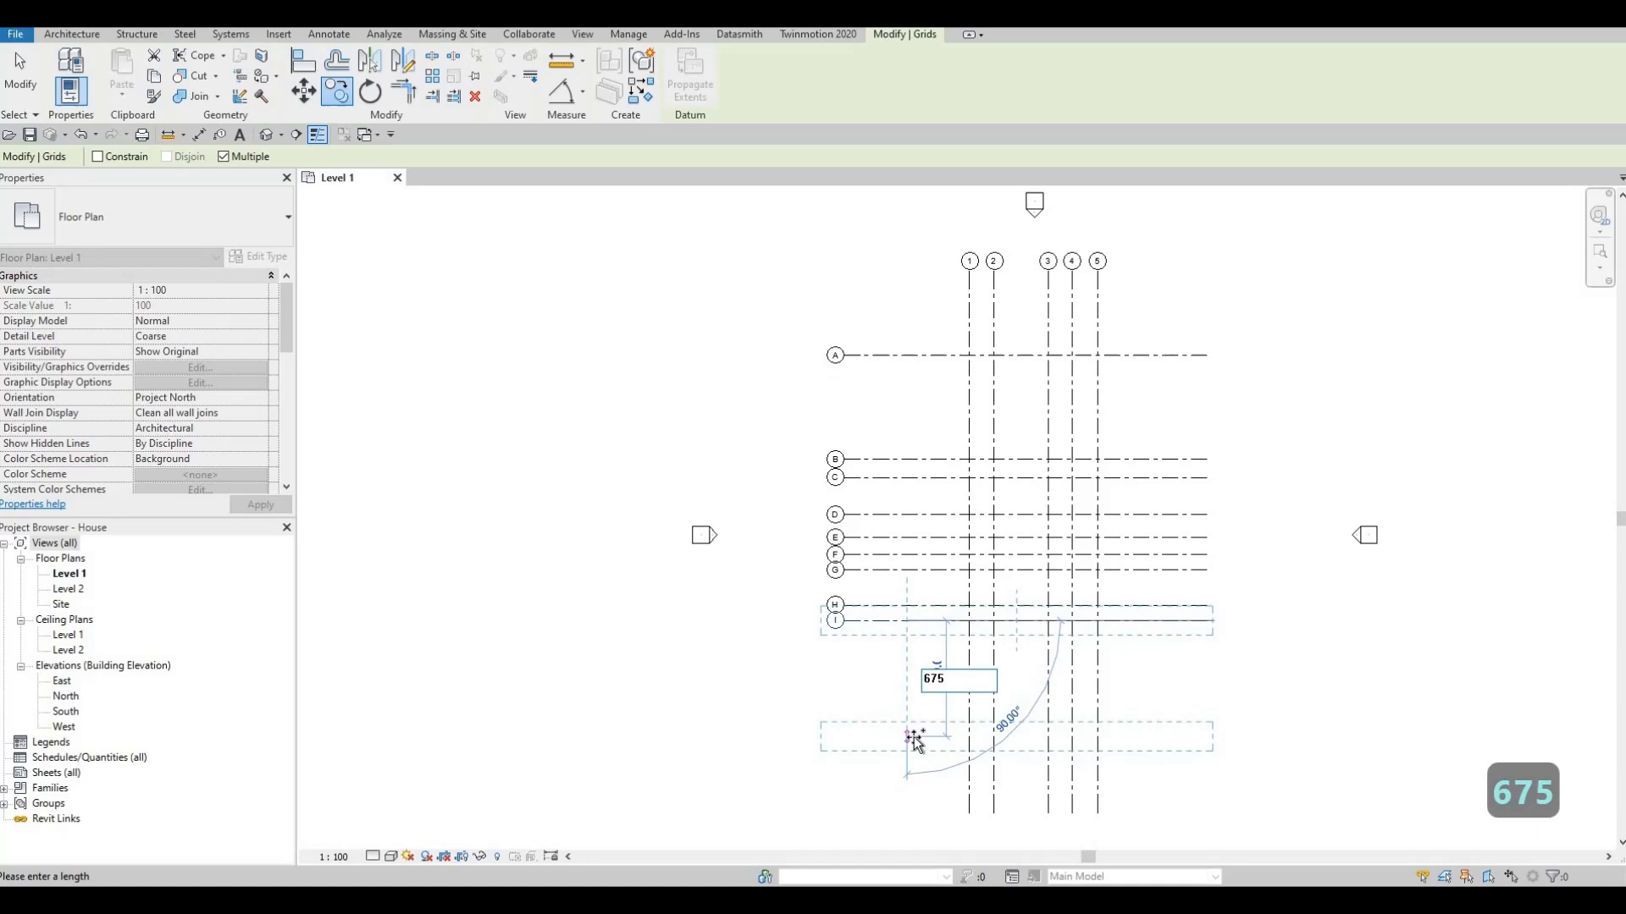
pyautogui.press('Return')
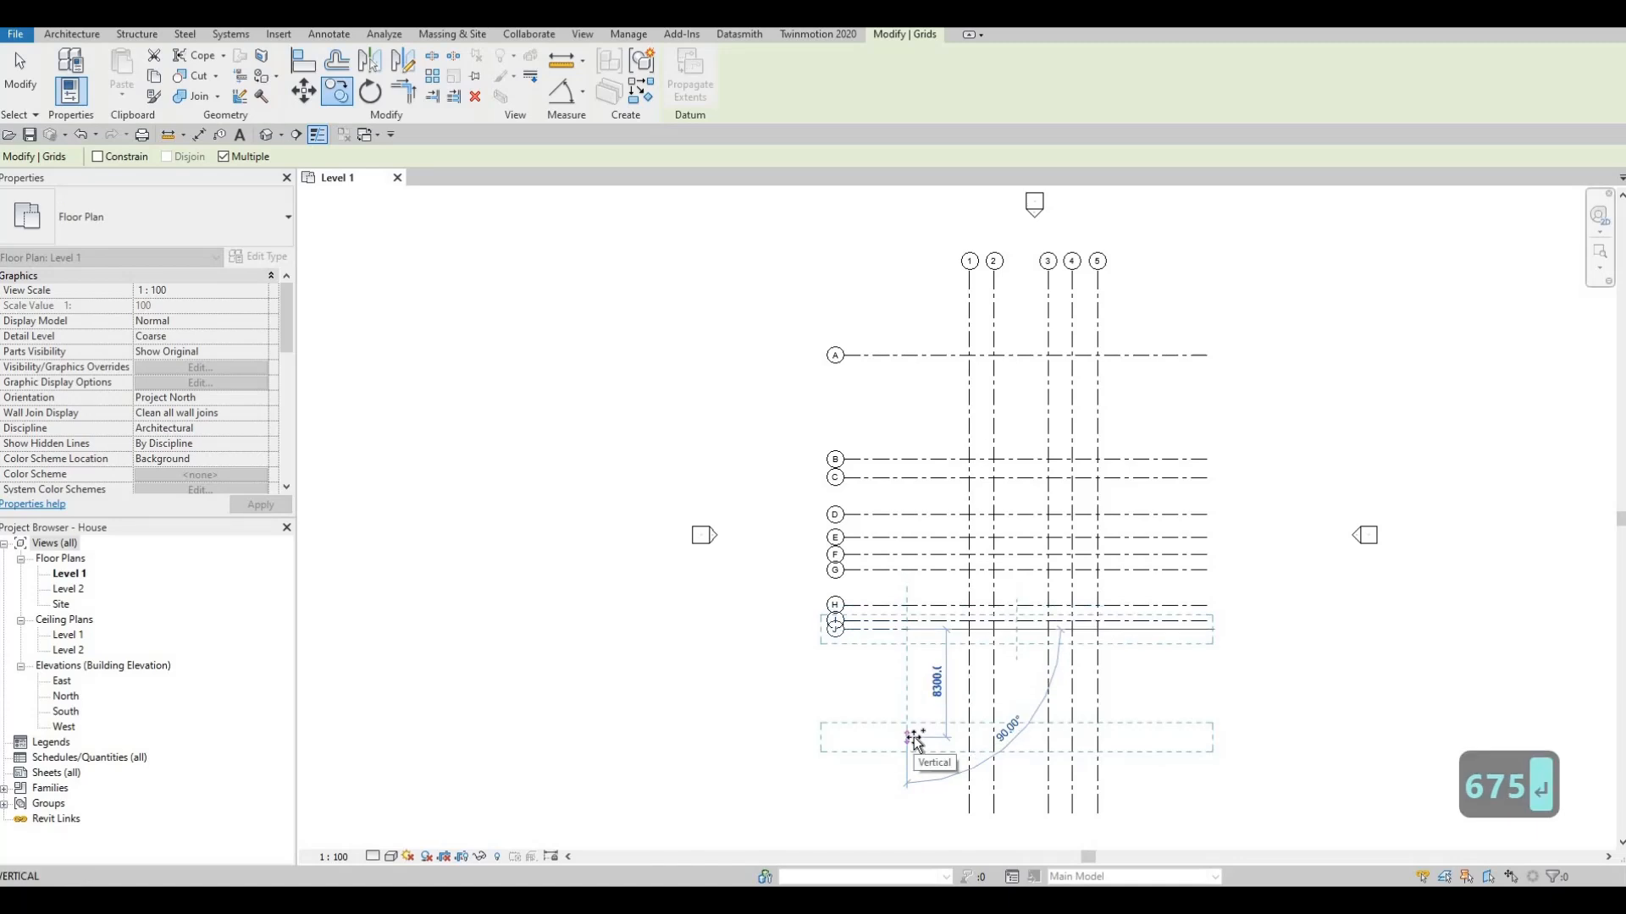
pyautogui.write('38')
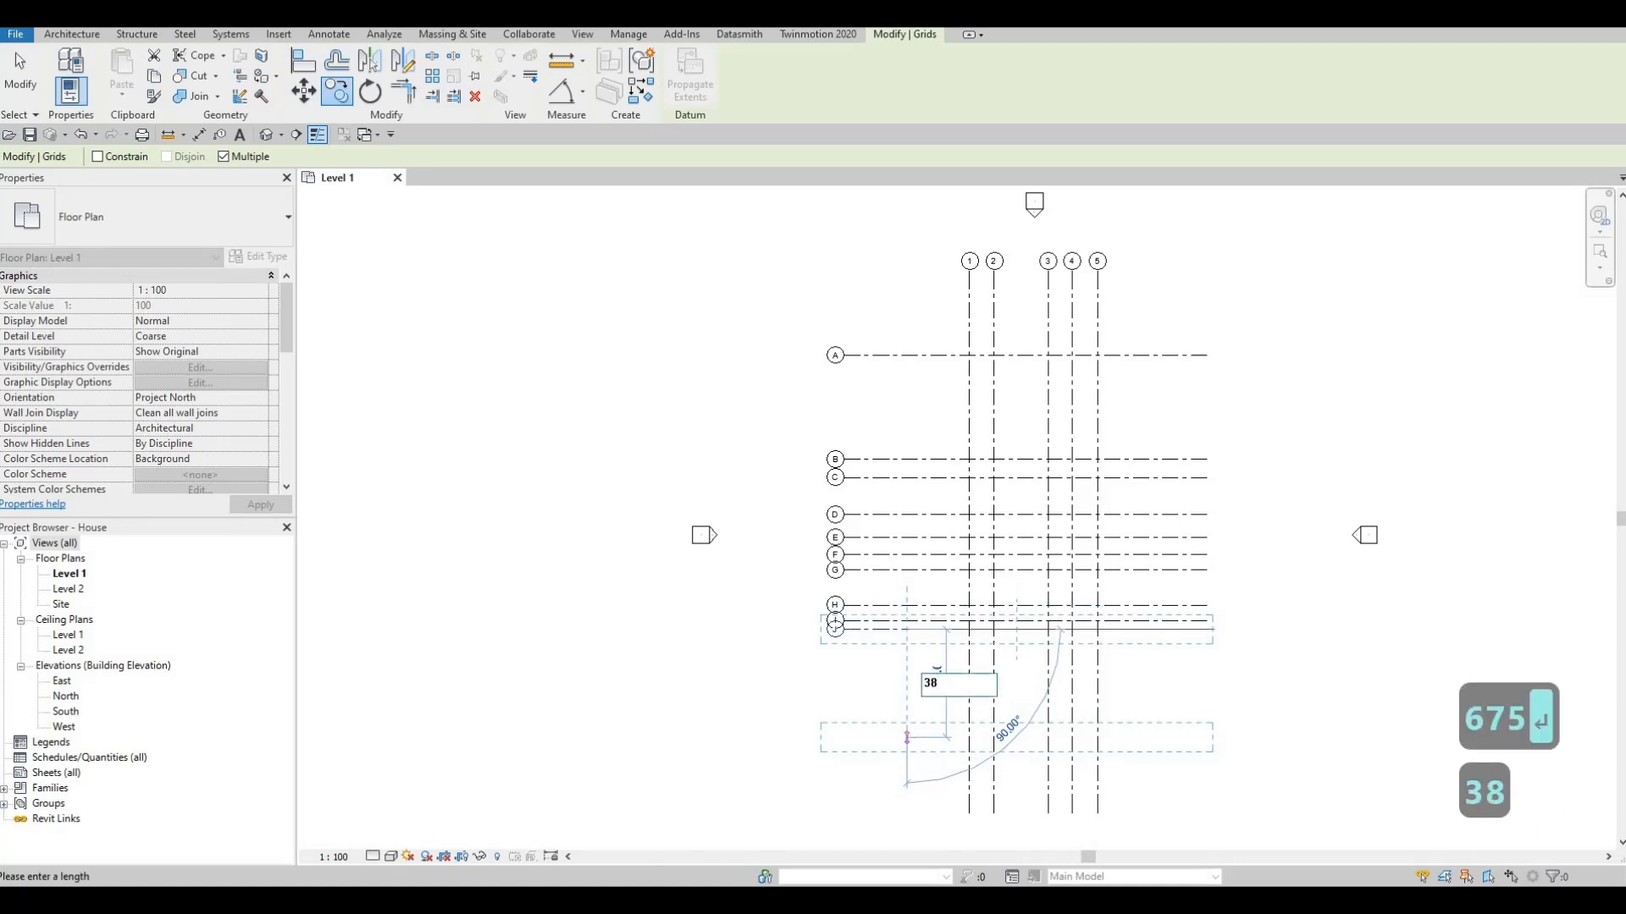
pyautogui.write('10')
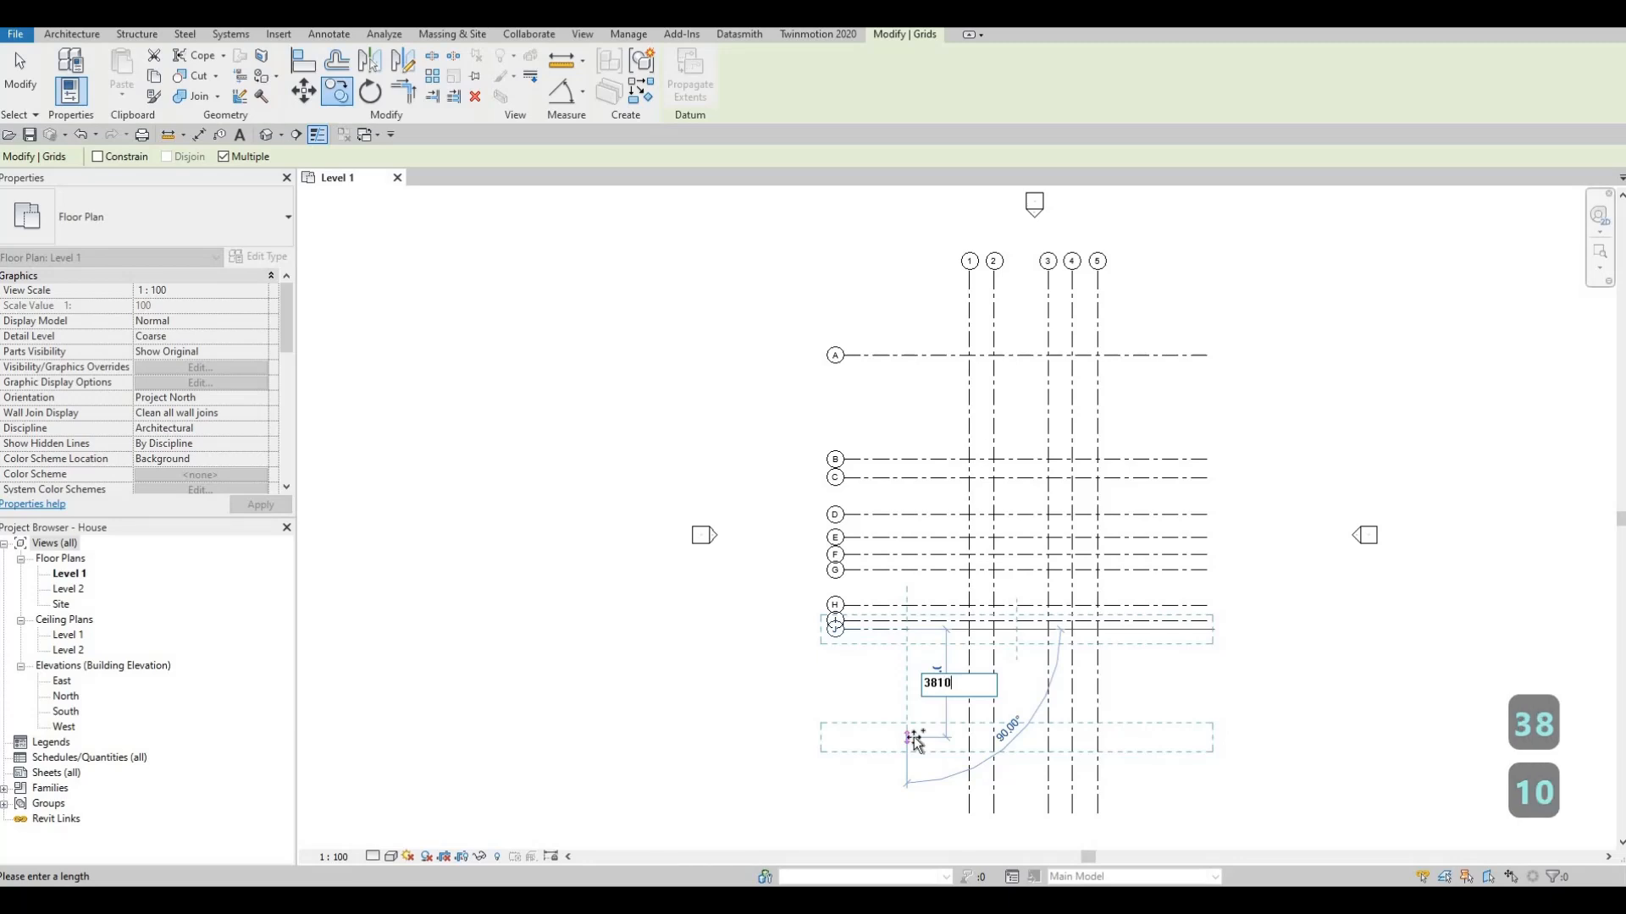
pyautogui.press('Return')
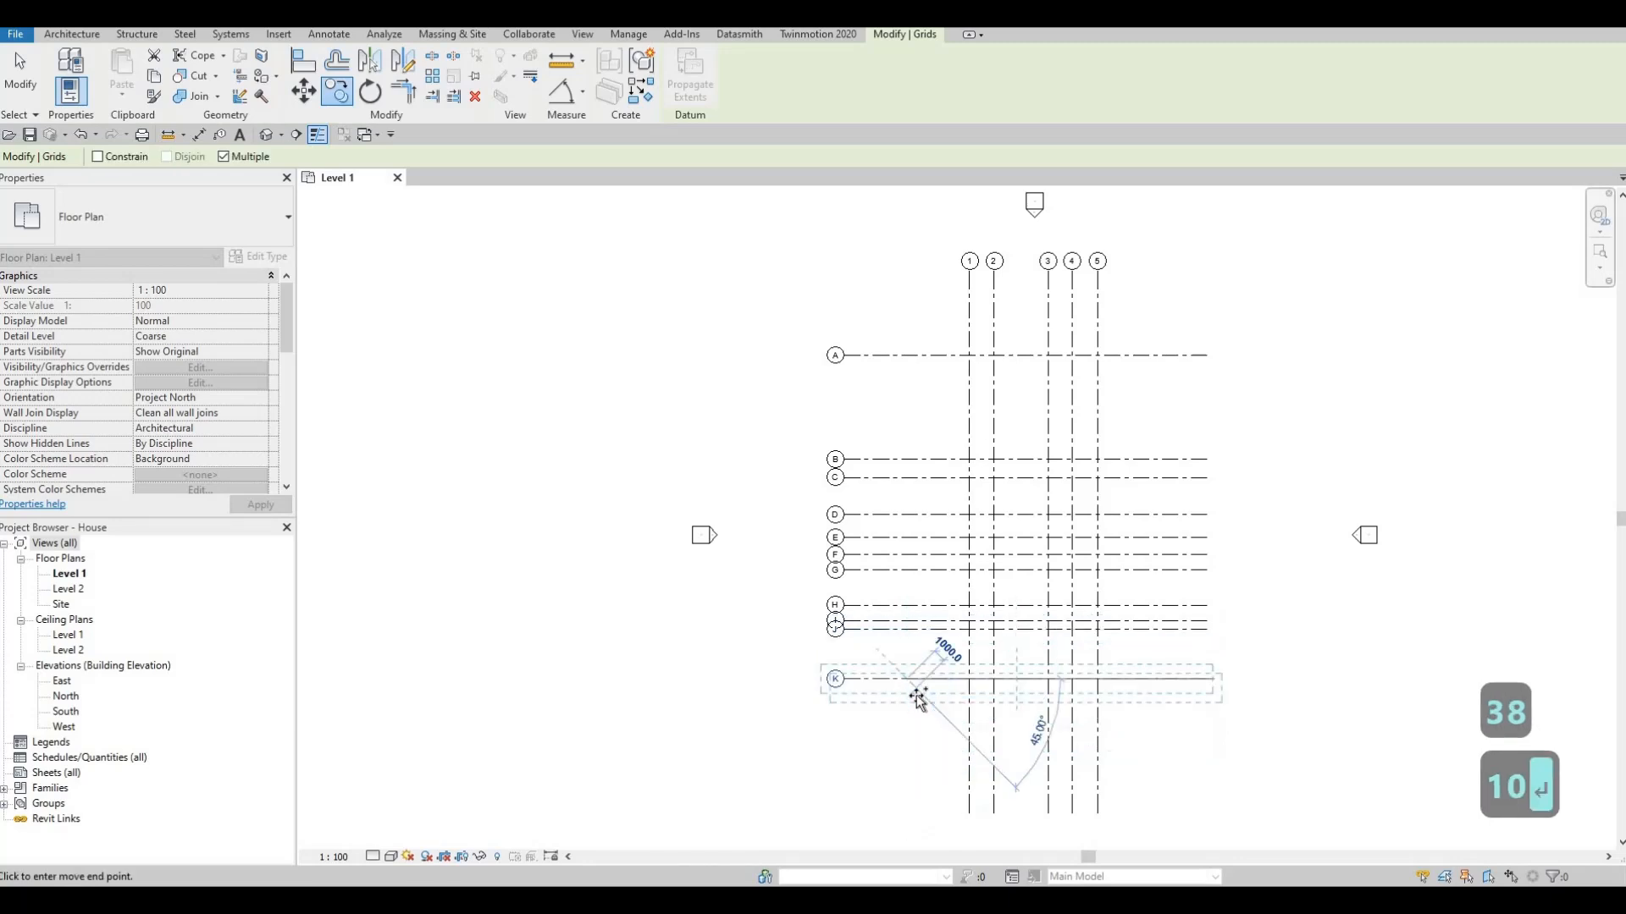
pyautogui.press('Escape')
pyautogui.press('Escape')
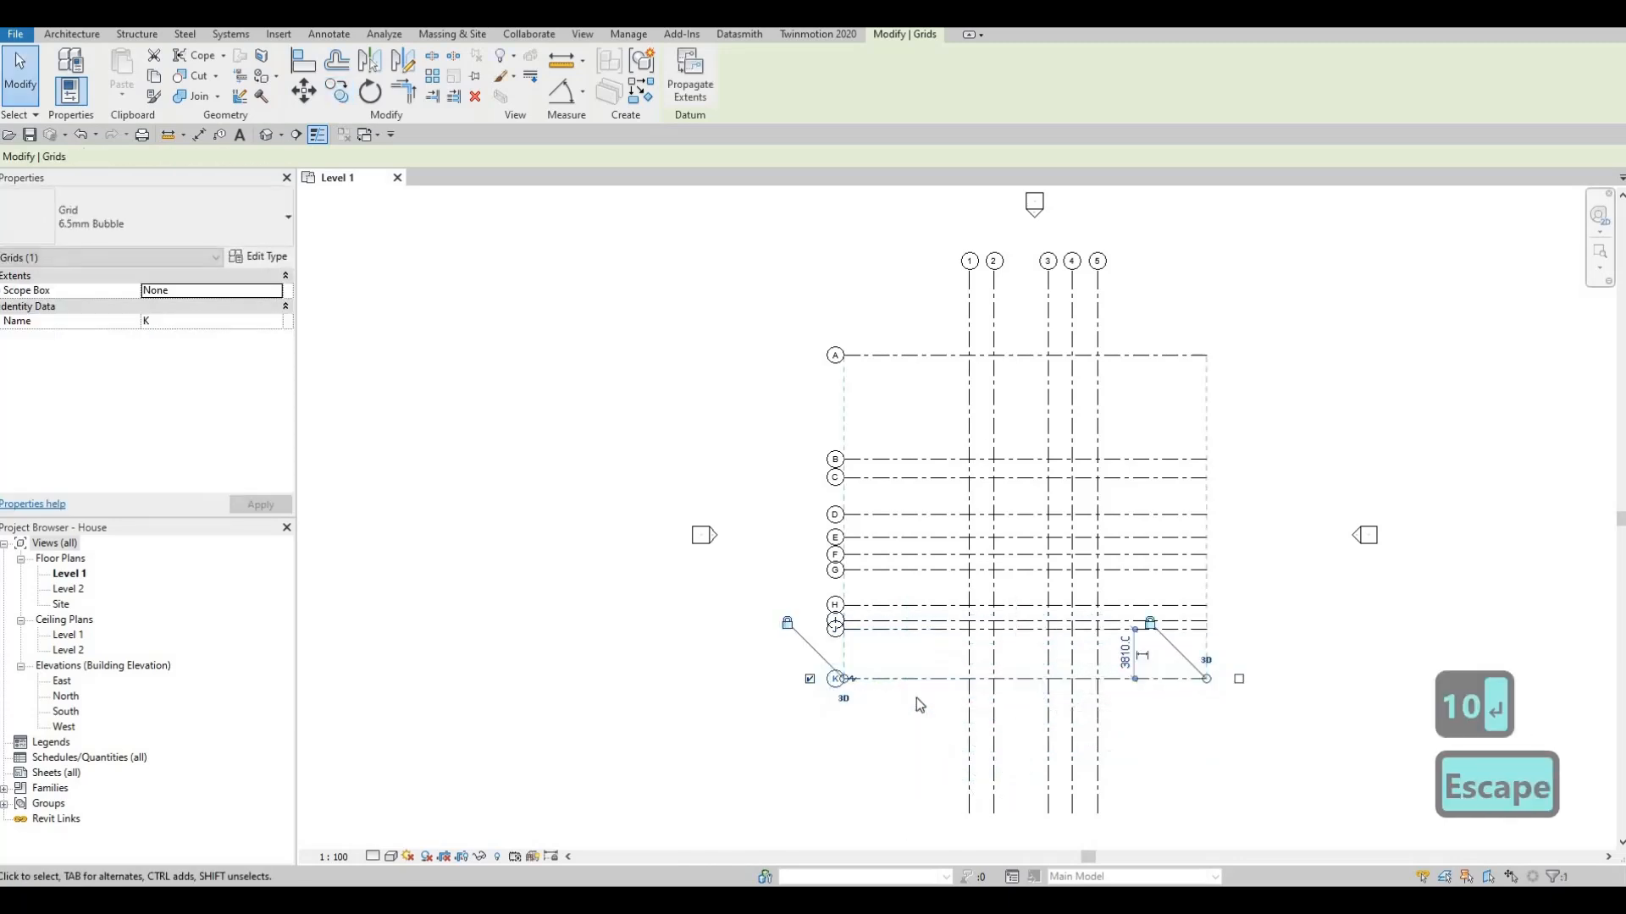
# Step: Place a continuous aligned dimension string across vertical grids 1 to 5, between their bubbles and grid A
pyautogui.scroll(3, 896, 676)
pyautogui.moveTo(896, 677); pyautogui.dragTo(827, 642, button='middle')
pyautogui.scroll(-4, 789, 634)
pyautogui.scroll(1, 828, 642)
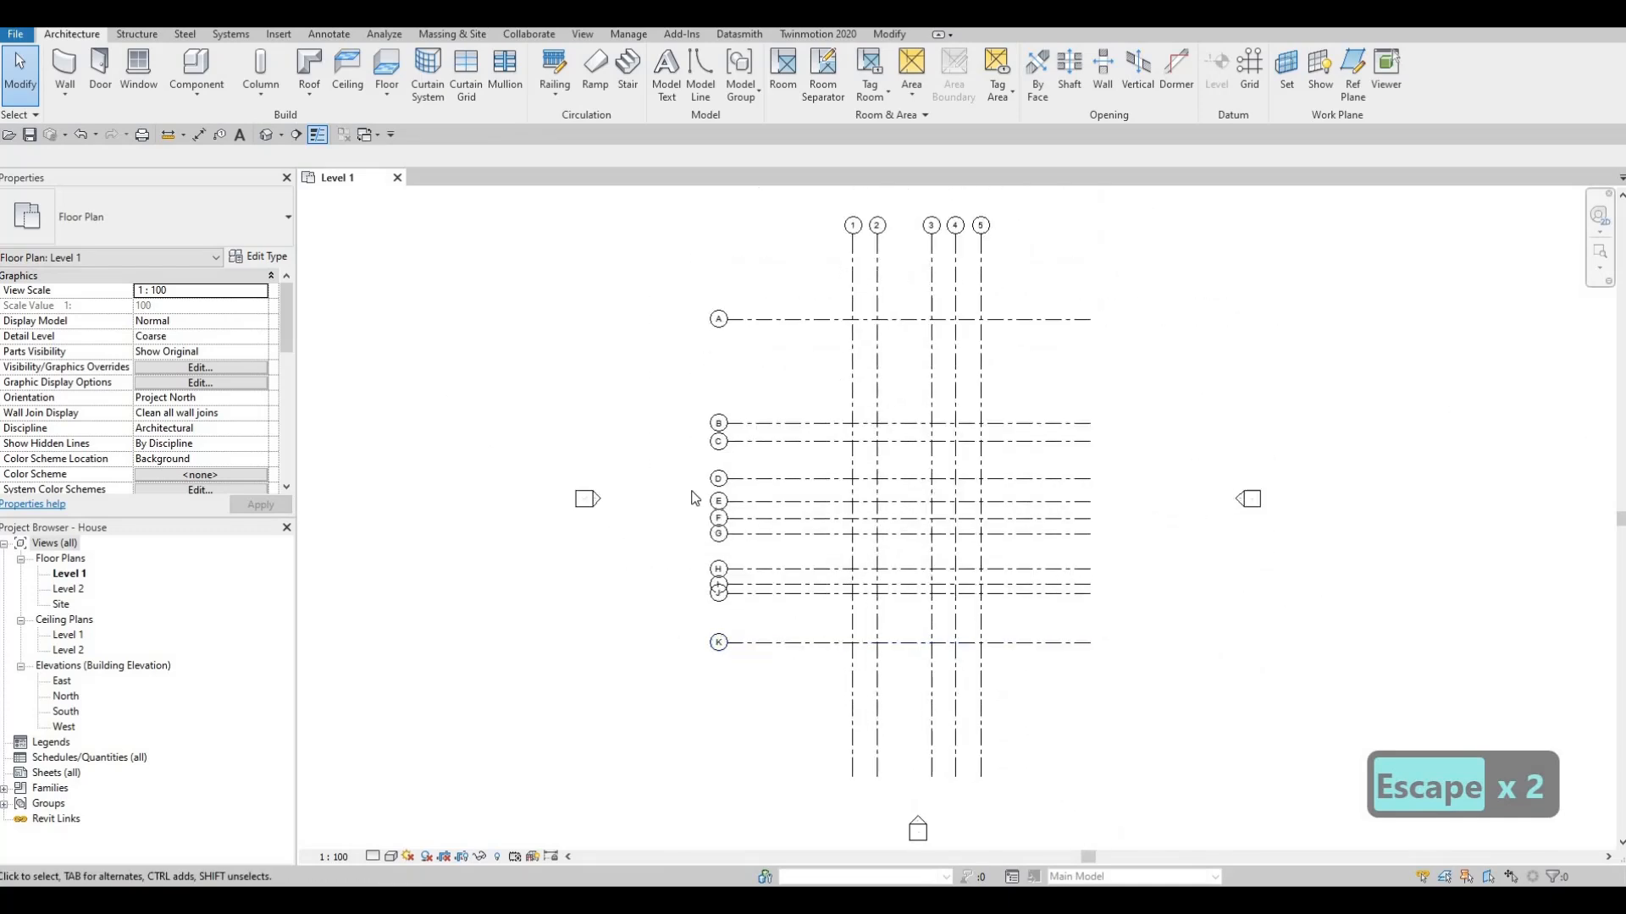
pyautogui.moveTo(690, 559); pyautogui.dragTo(689, 611, button='middle')
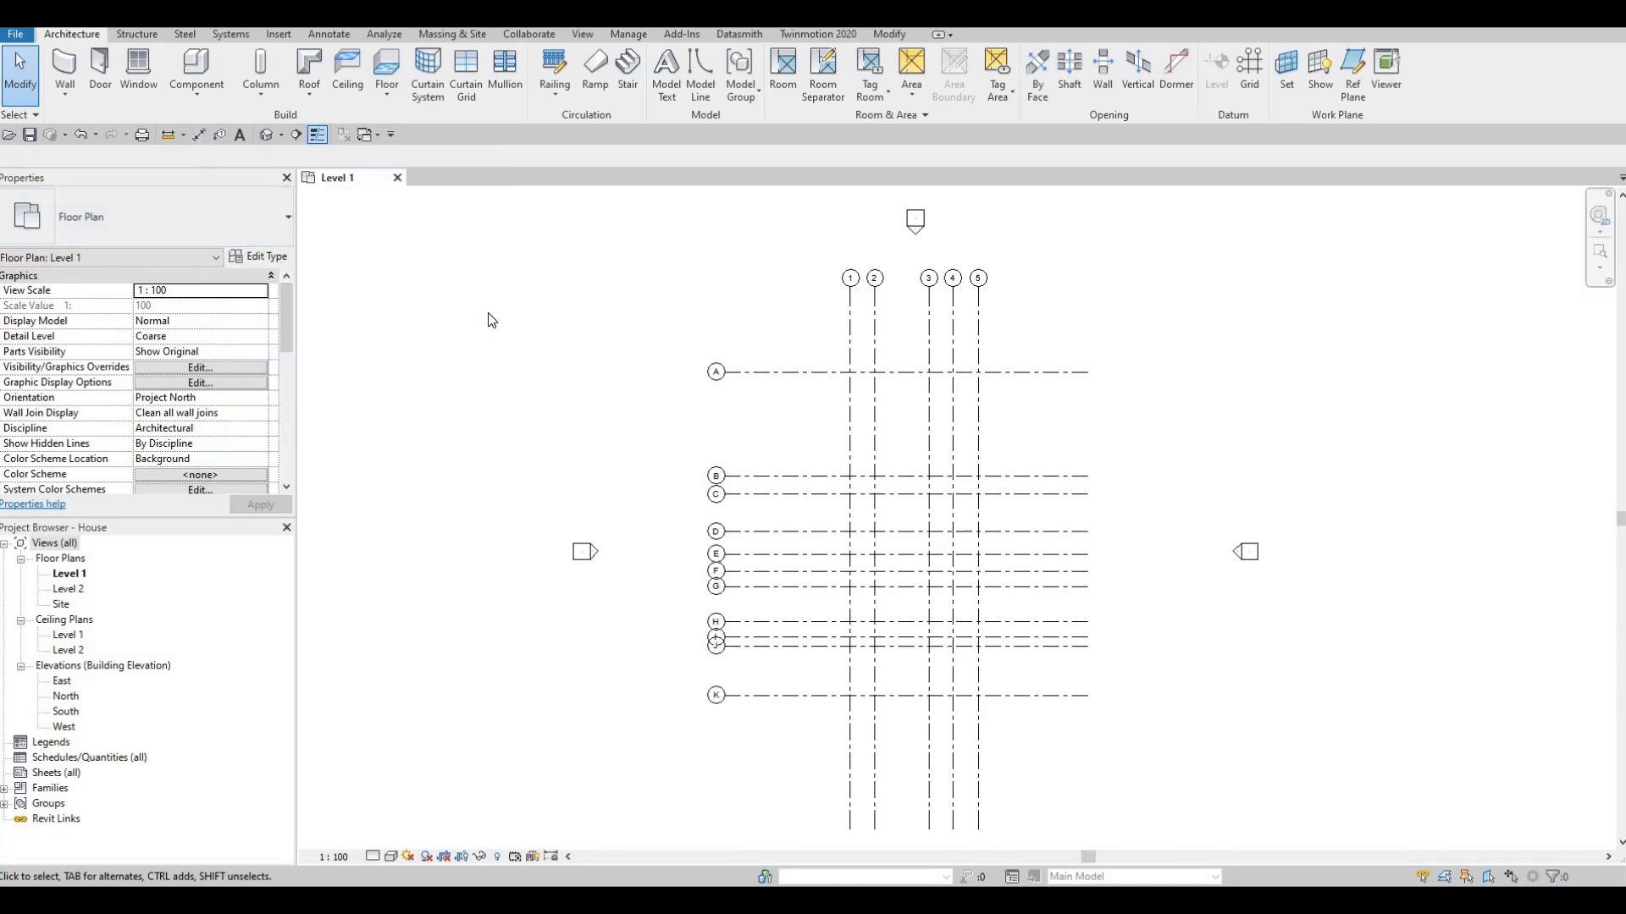
pyautogui.press('d')
pyautogui.press('i')
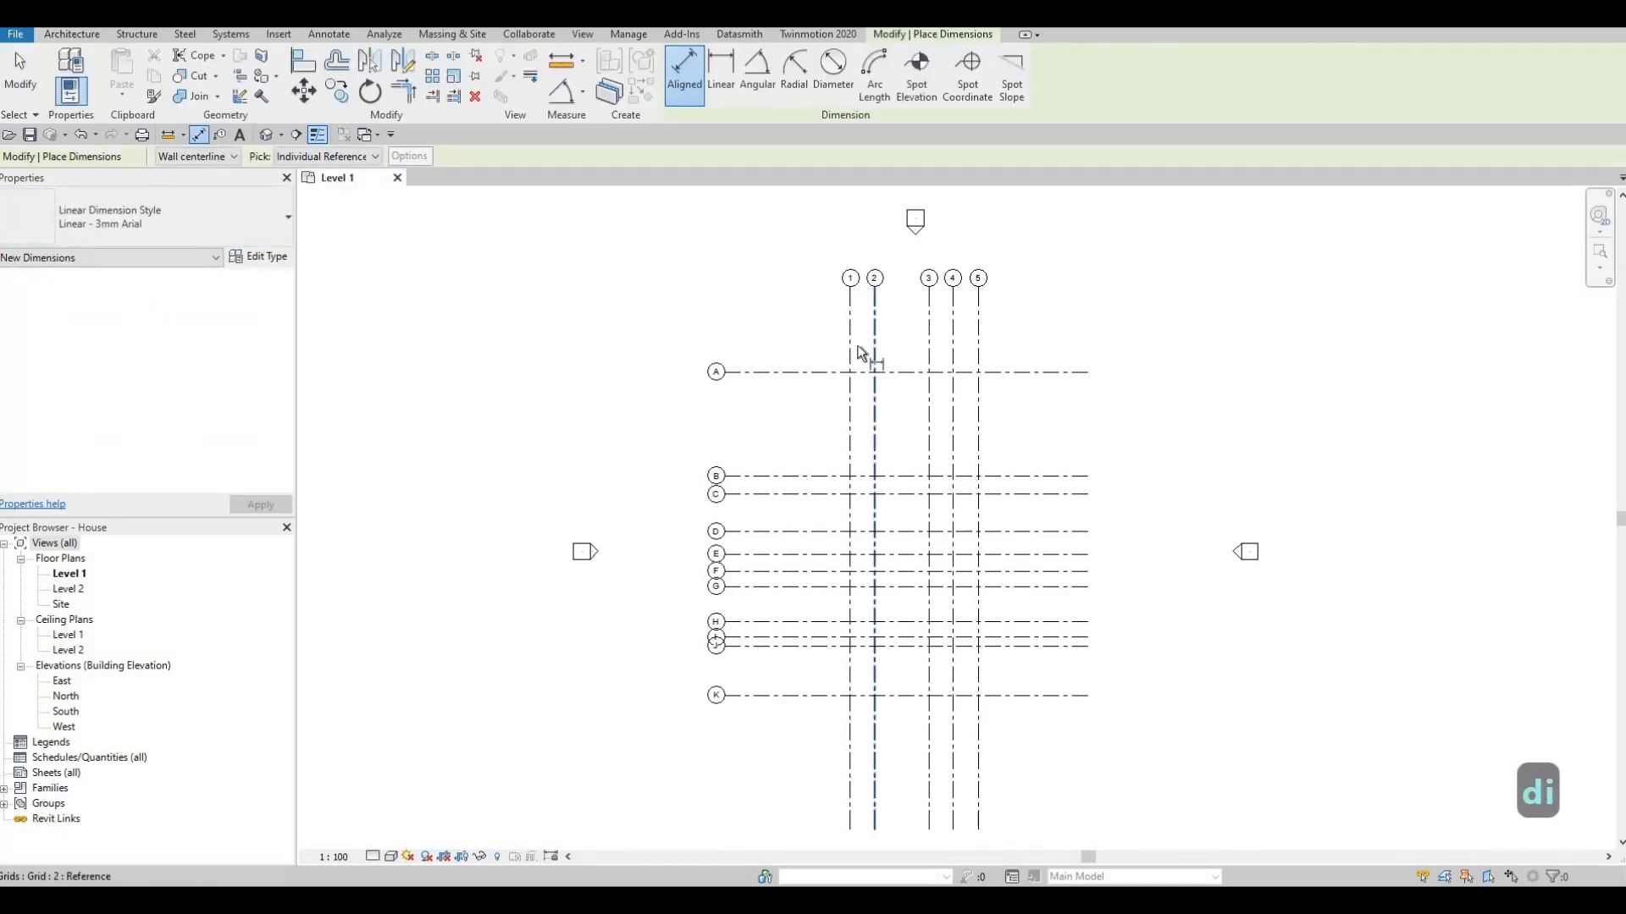
pyautogui.scroll(2, 864, 343)
pyautogui.click(839, 316)
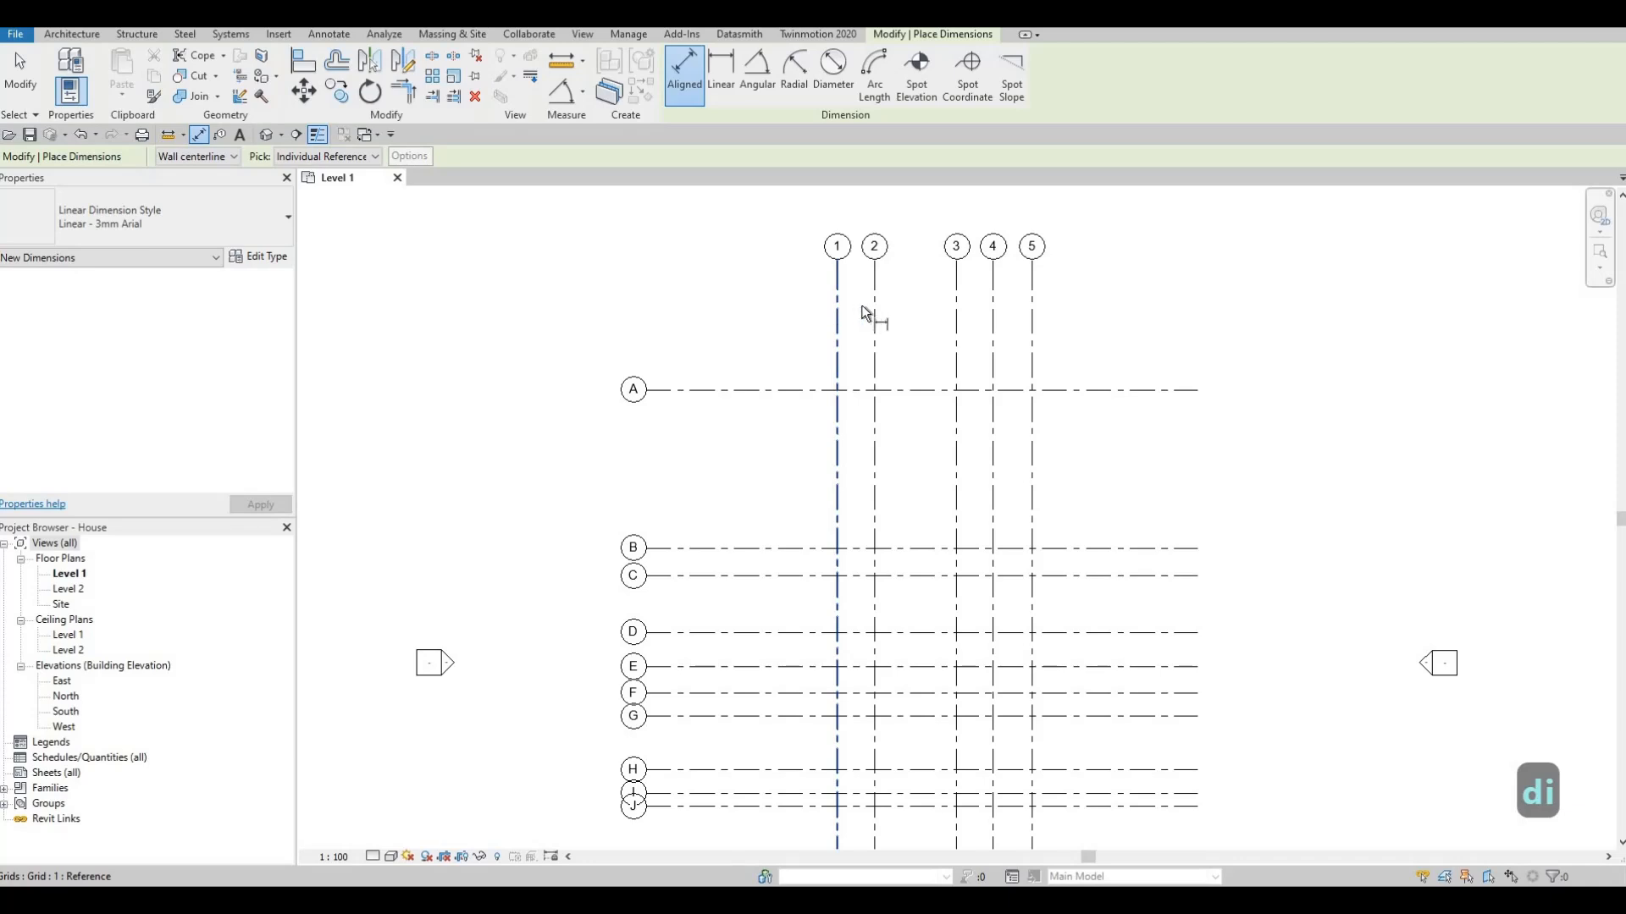
pyautogui.click(869, 306)
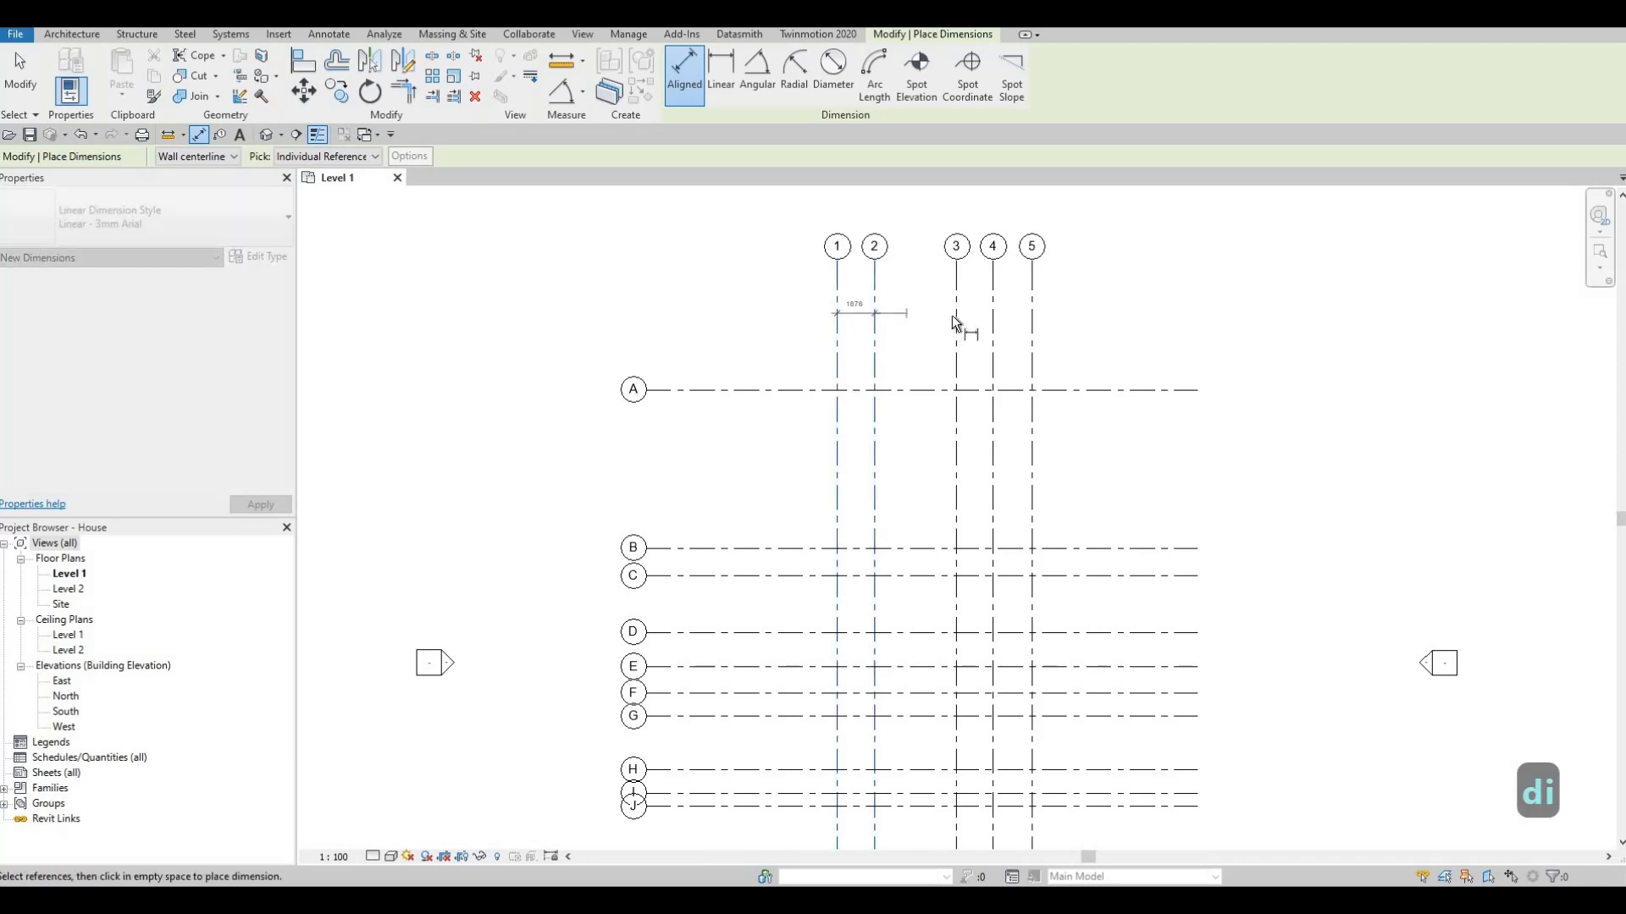
pyautogui.scroll(2, 1003, 321)
pyautogui.click(1016, 330)
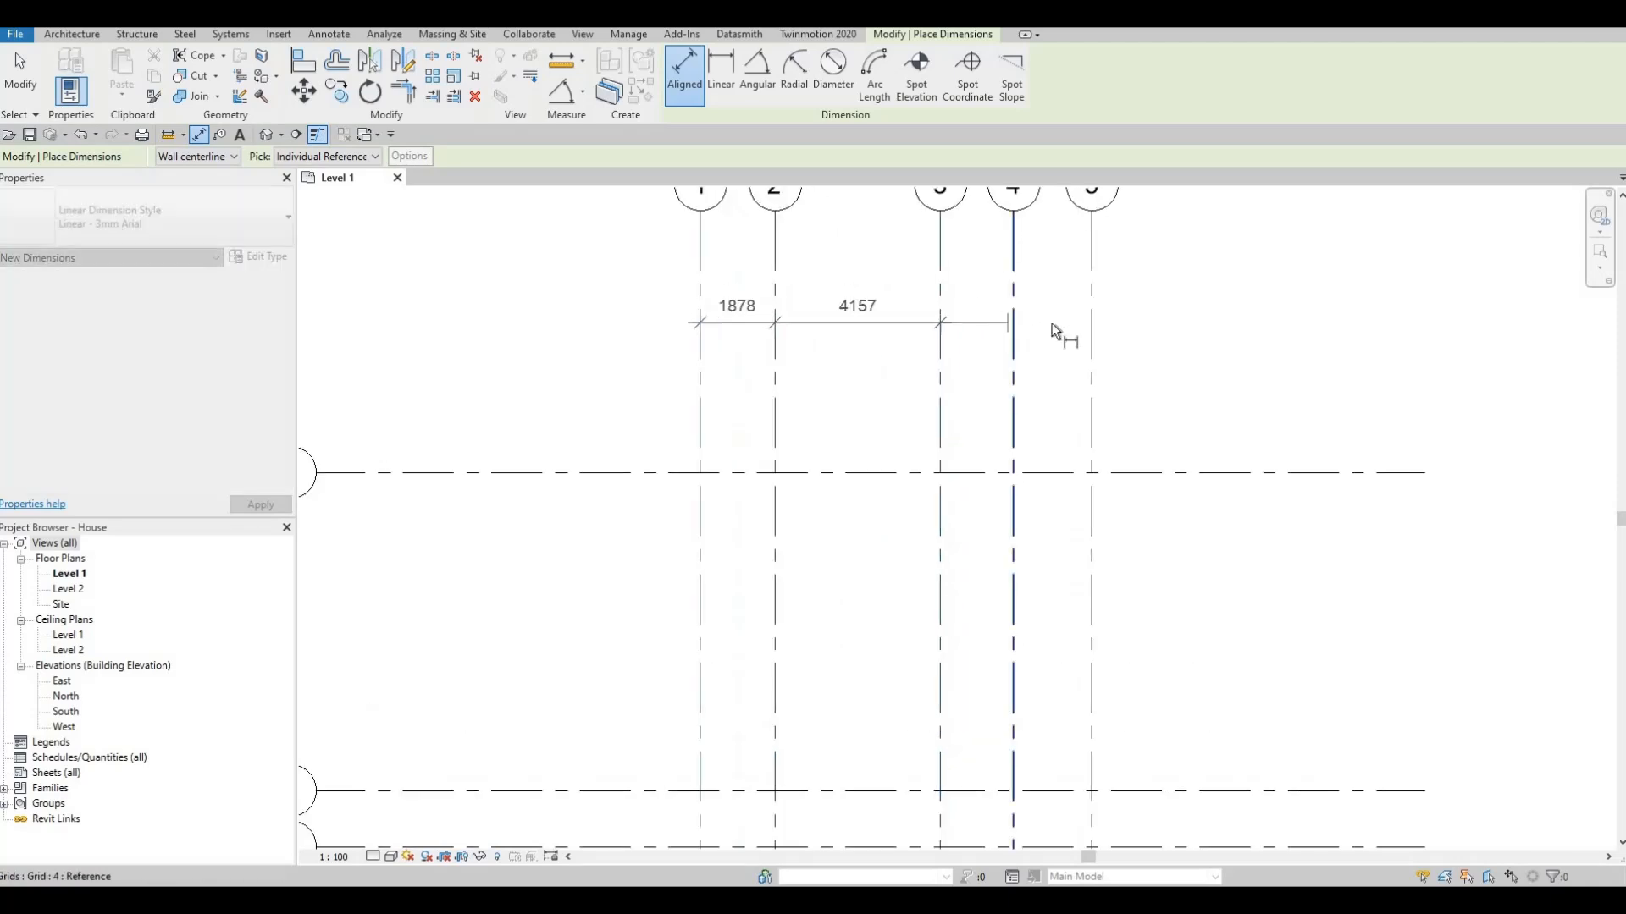
pyautogui.click(1092, 329)
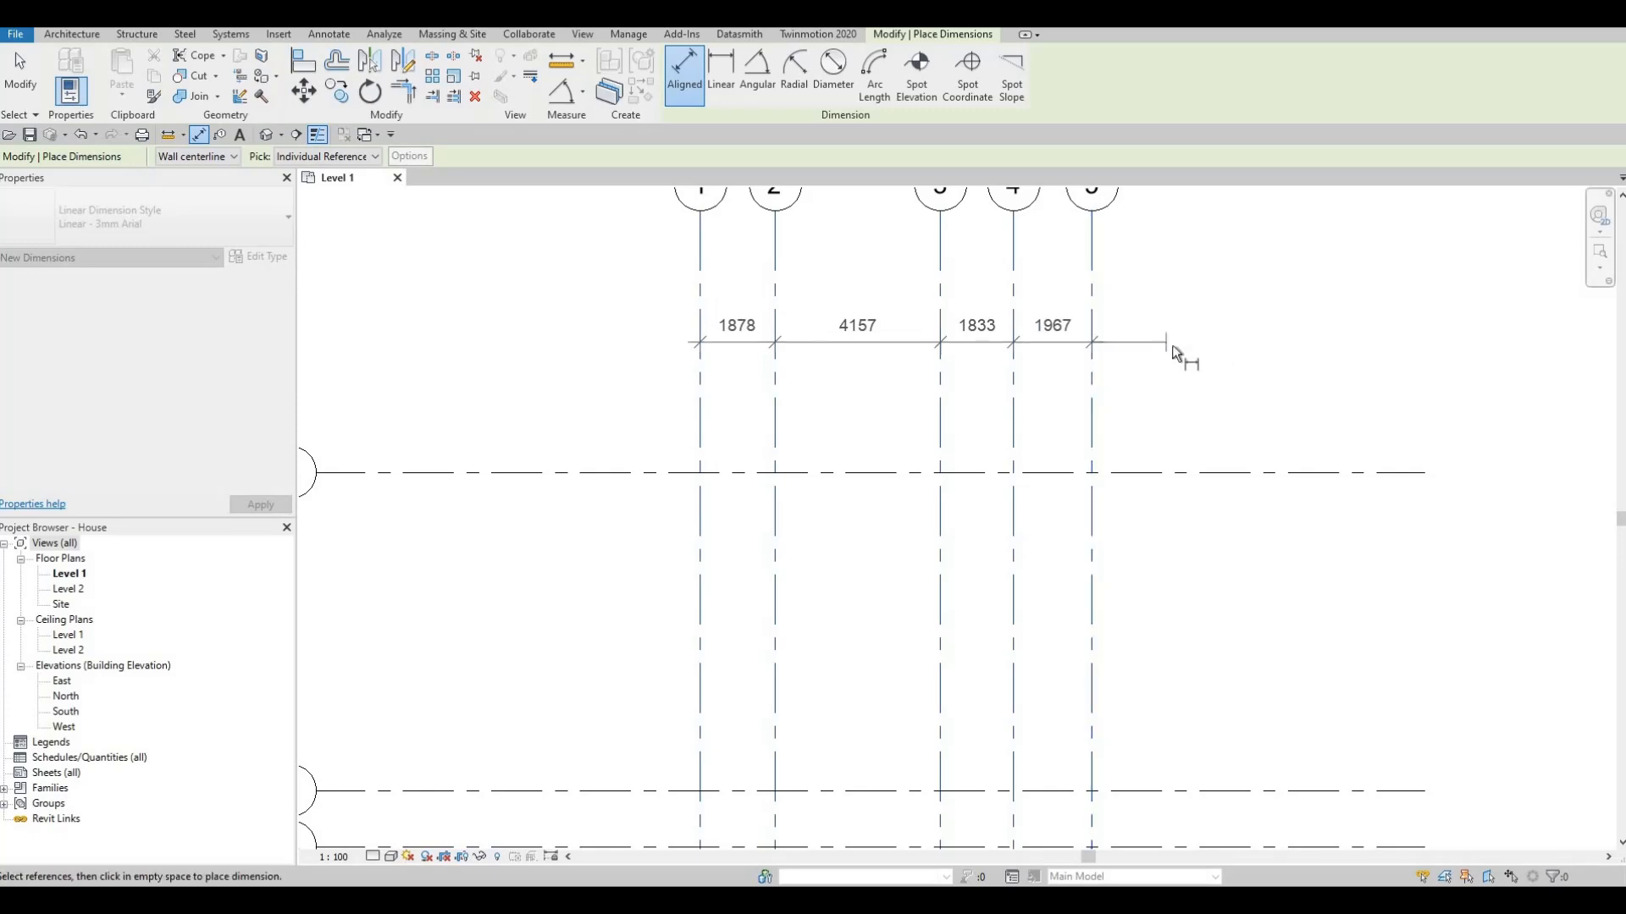
pyautogui.click(1205, 351)
# Step: Add an overall aligned dimension from grid 1 to grid 5, above the individual spacing dimensions
pyautogui.click(701, 281)
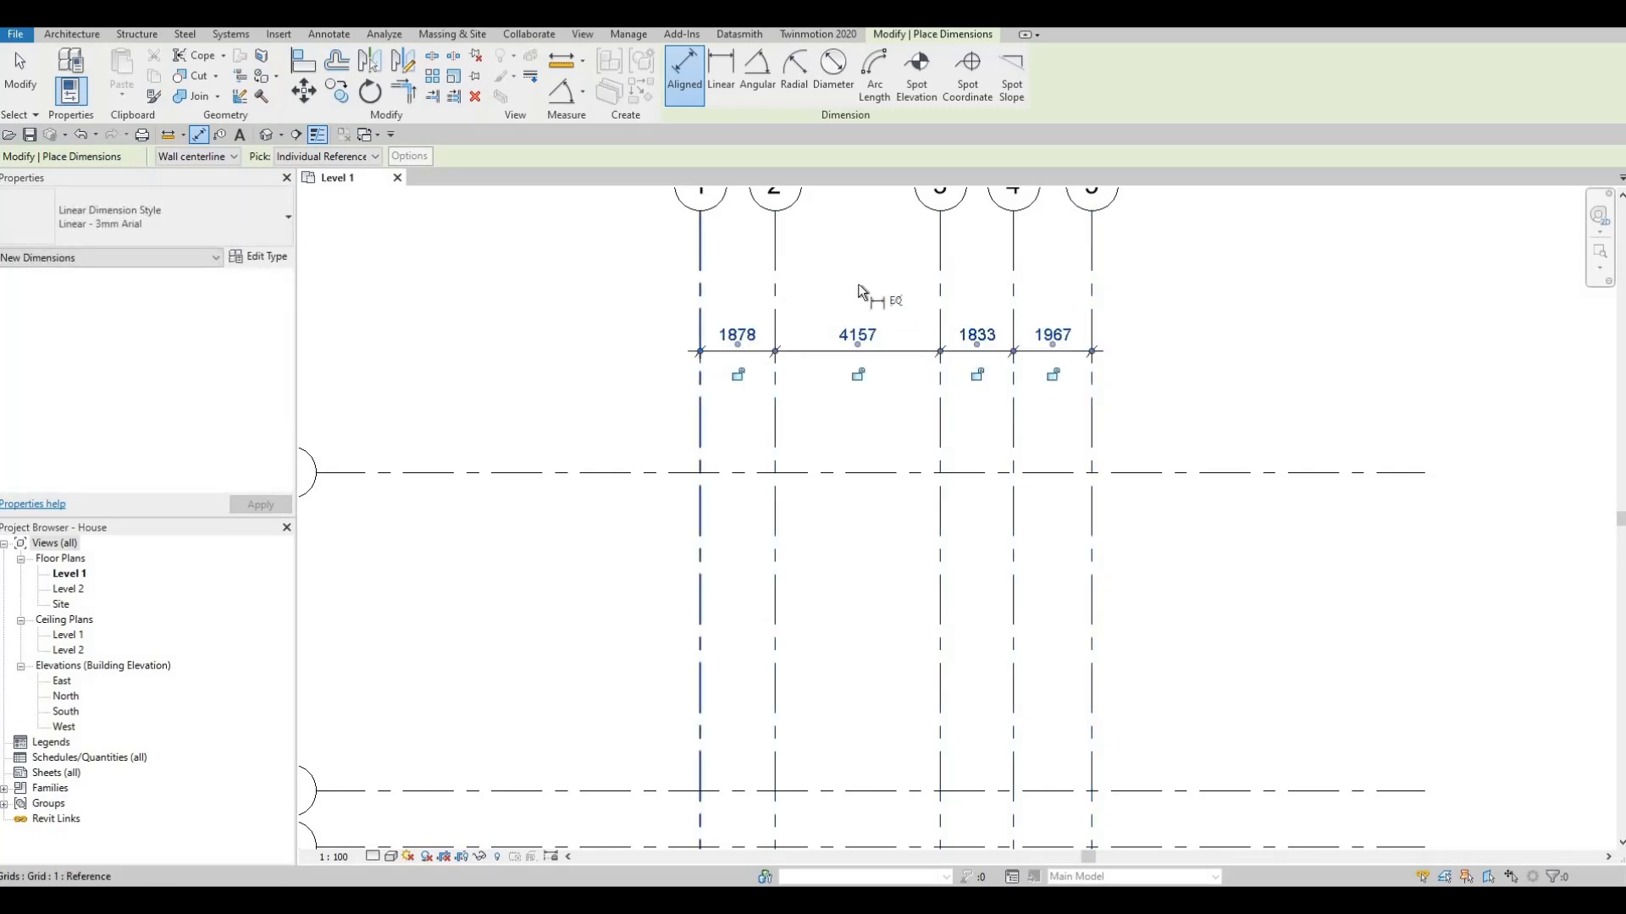
pyautogui.click(1092, 288)
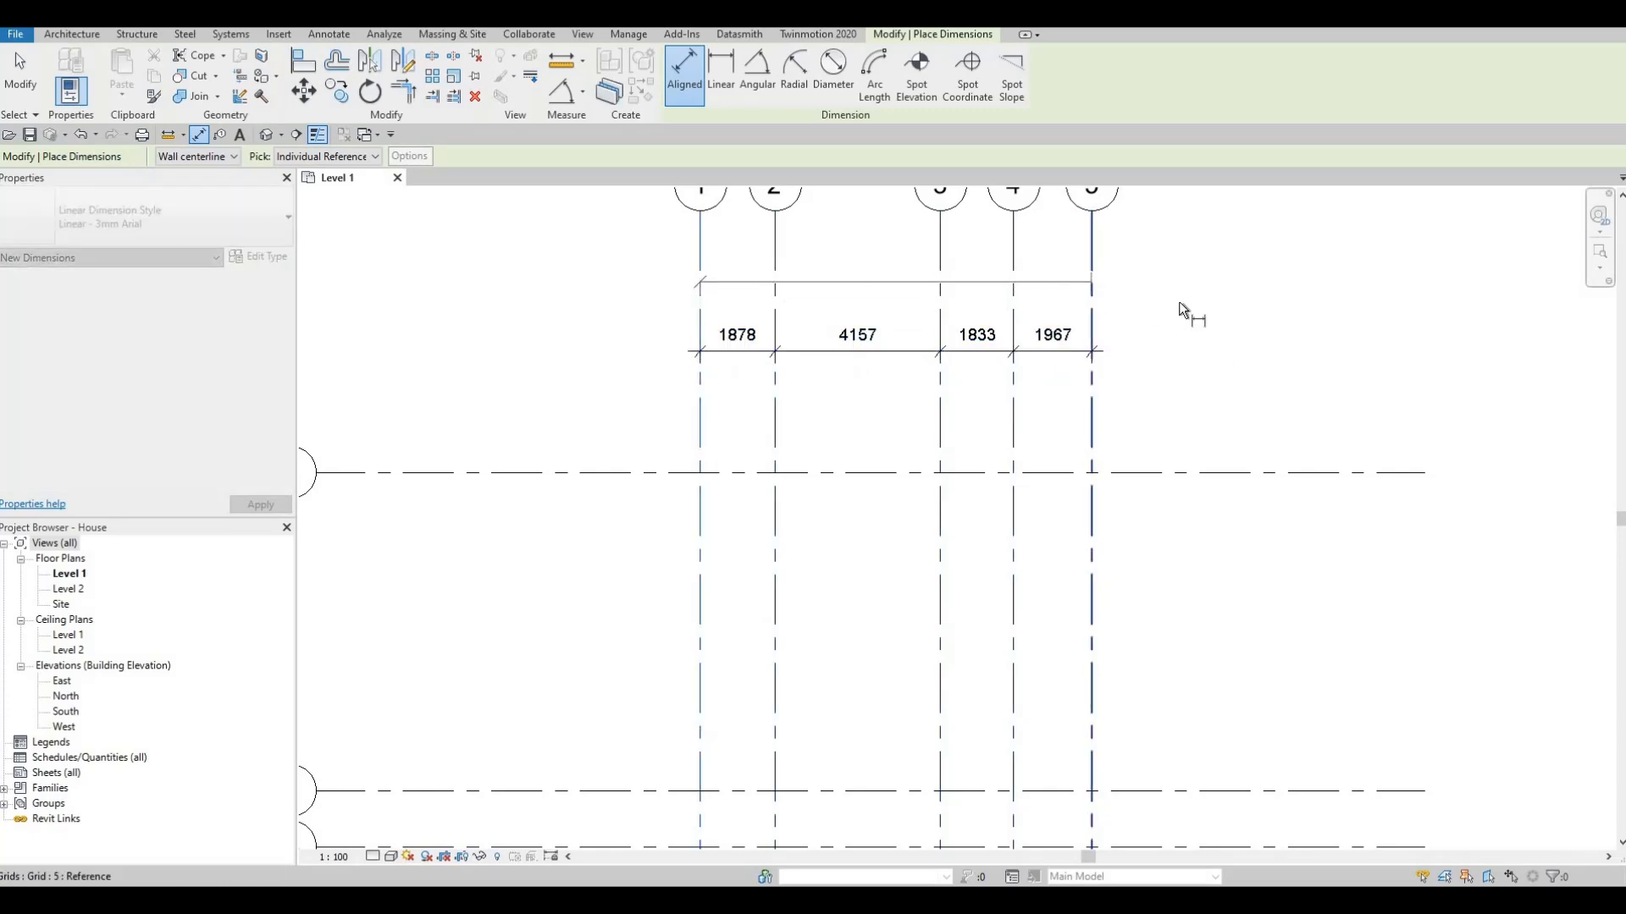
pyautogui.click(1118, 354)
# Step: Place a continuous aligned dimension string through horizontal grids A to K, between the bubbles and grid 1
pyautogui.moveTo(1013, 420); pyautogui.dragTo(1056, 381, button='middle')
pyautogui.scroll(-3, 1056, 381)
pyautogui.moveTo(828, 415); pyautogui.dragTo(896, 277, button='middle')
pyautogui.click(892, 271)
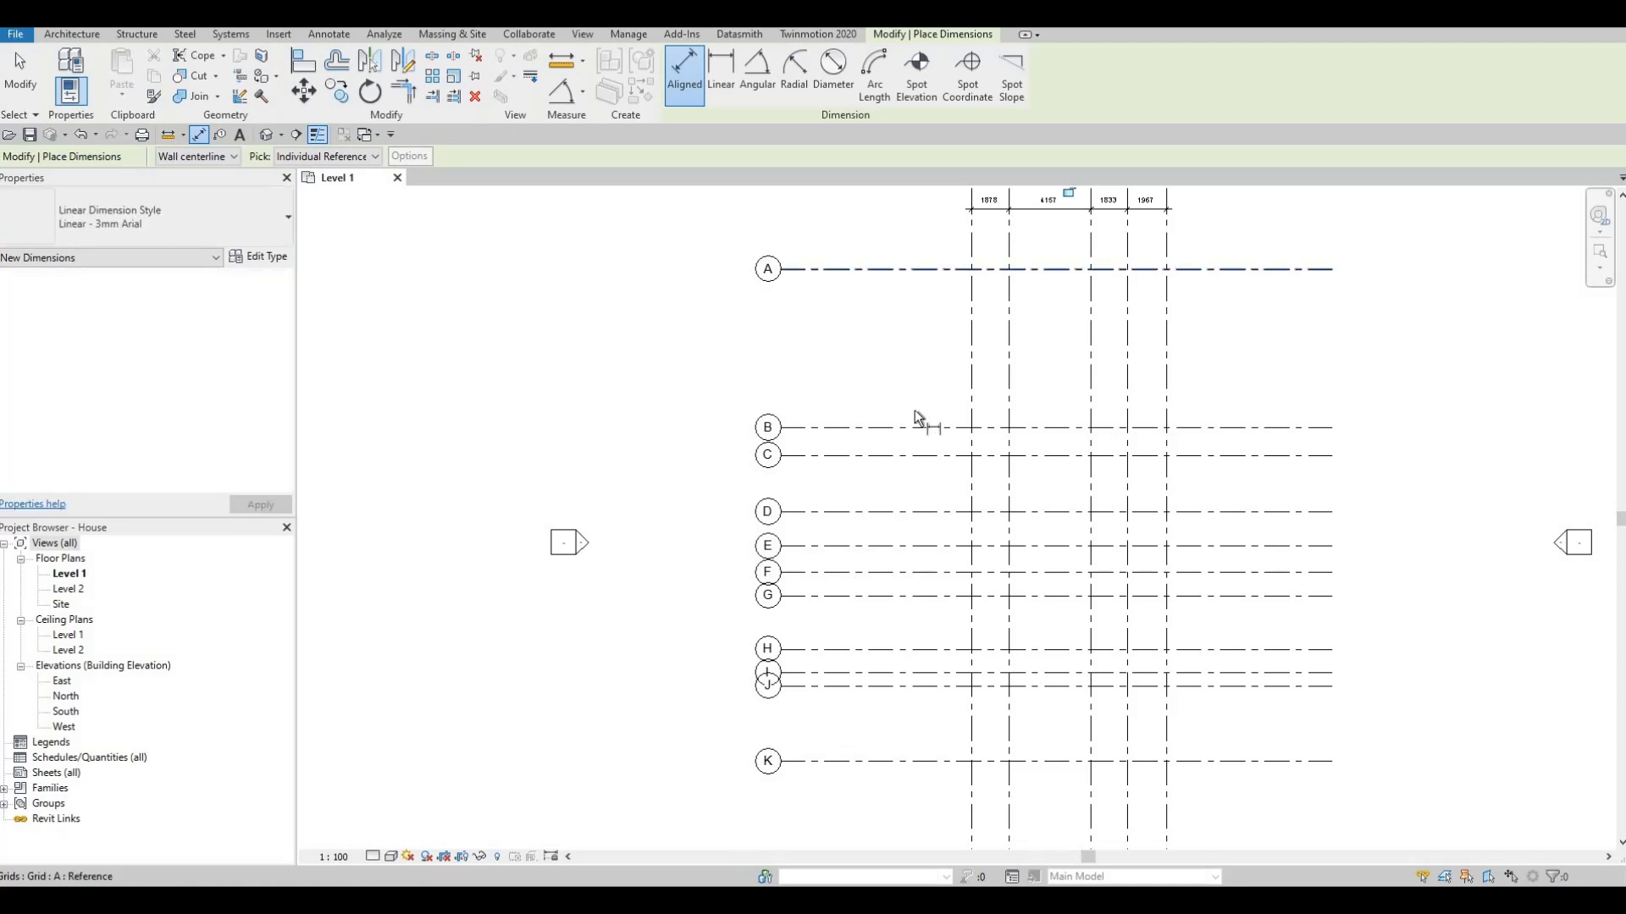
pyautogui.click(913, 429)
pyautogui.click(924, 458)
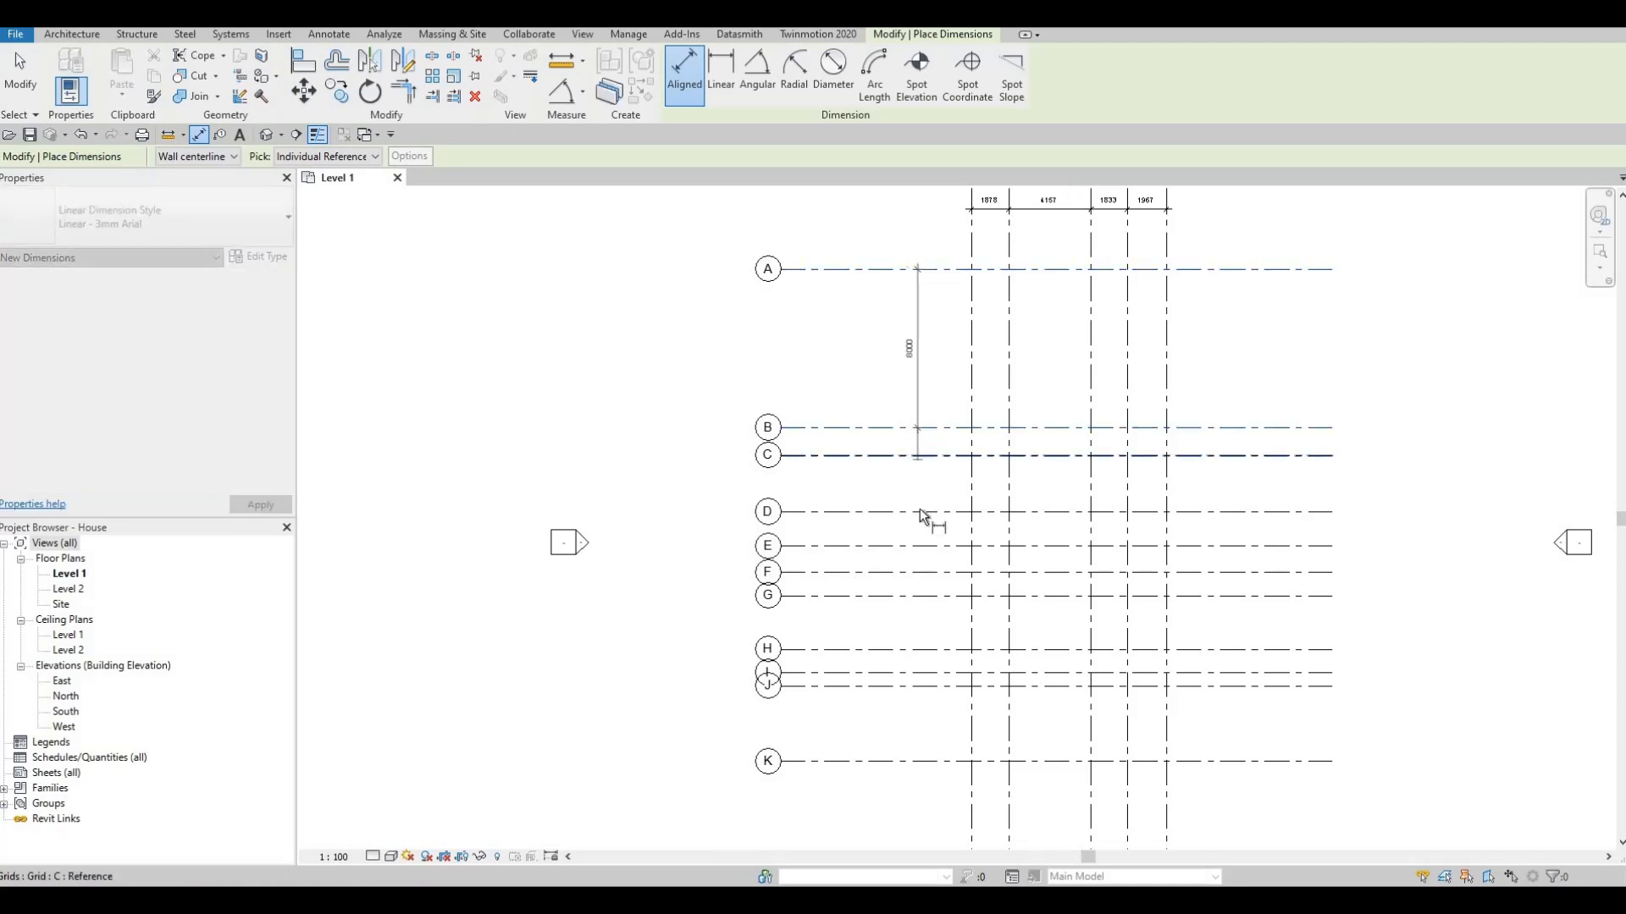
pyautogui.click(922, 513)
pyautogui.click(923, 546)
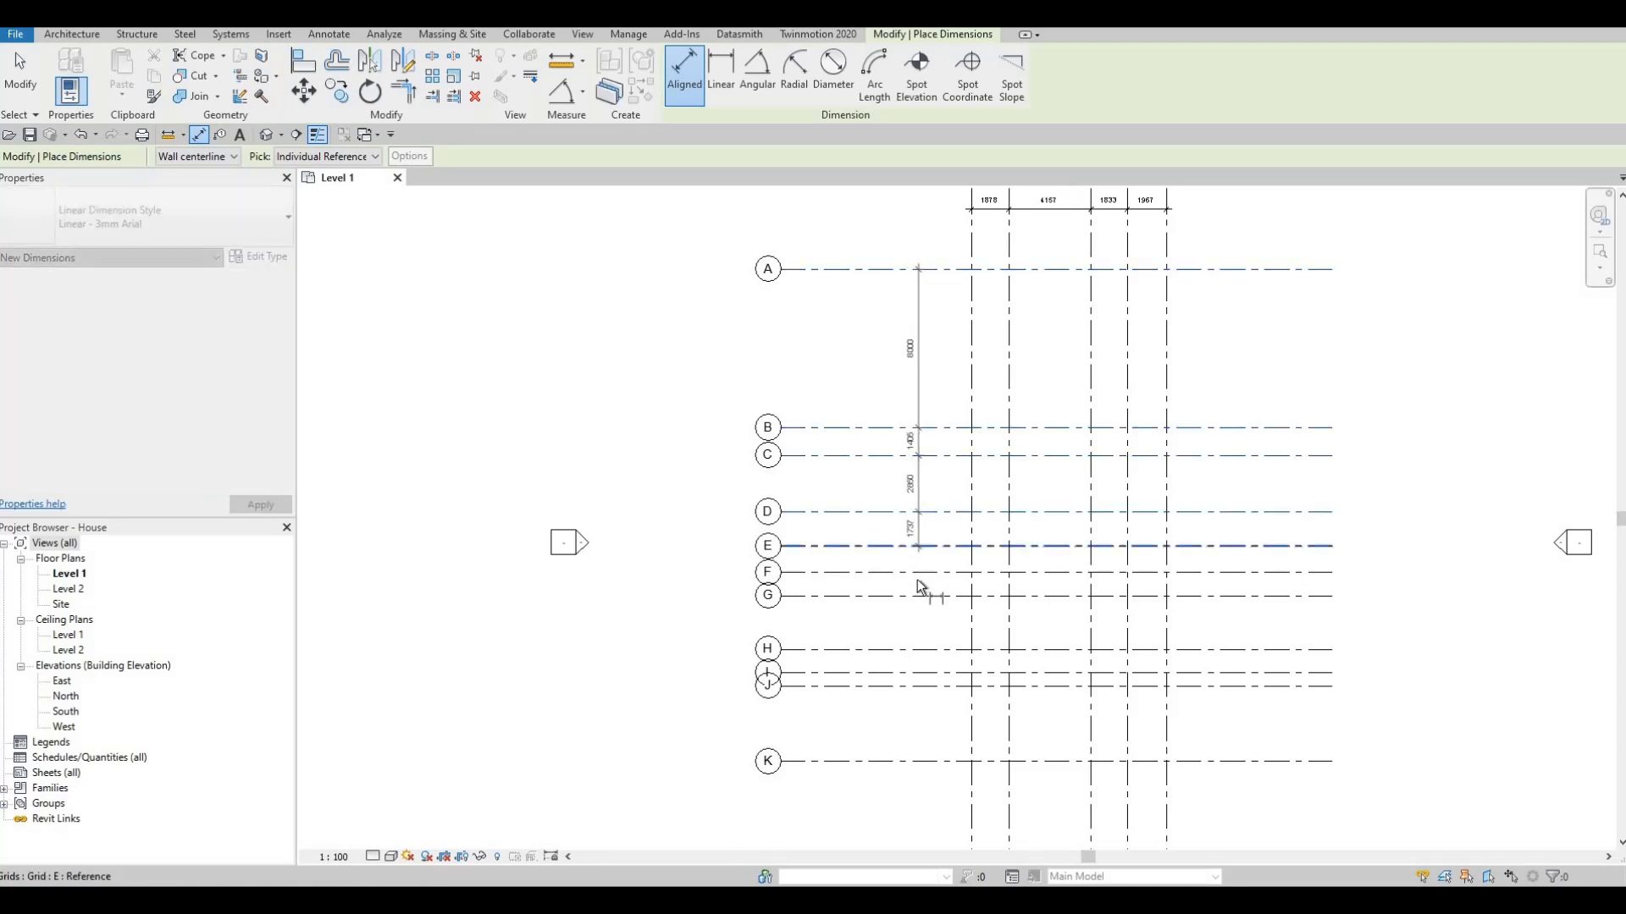
pyautogui.click(917, 597)
pyautogui.click(928, 652)
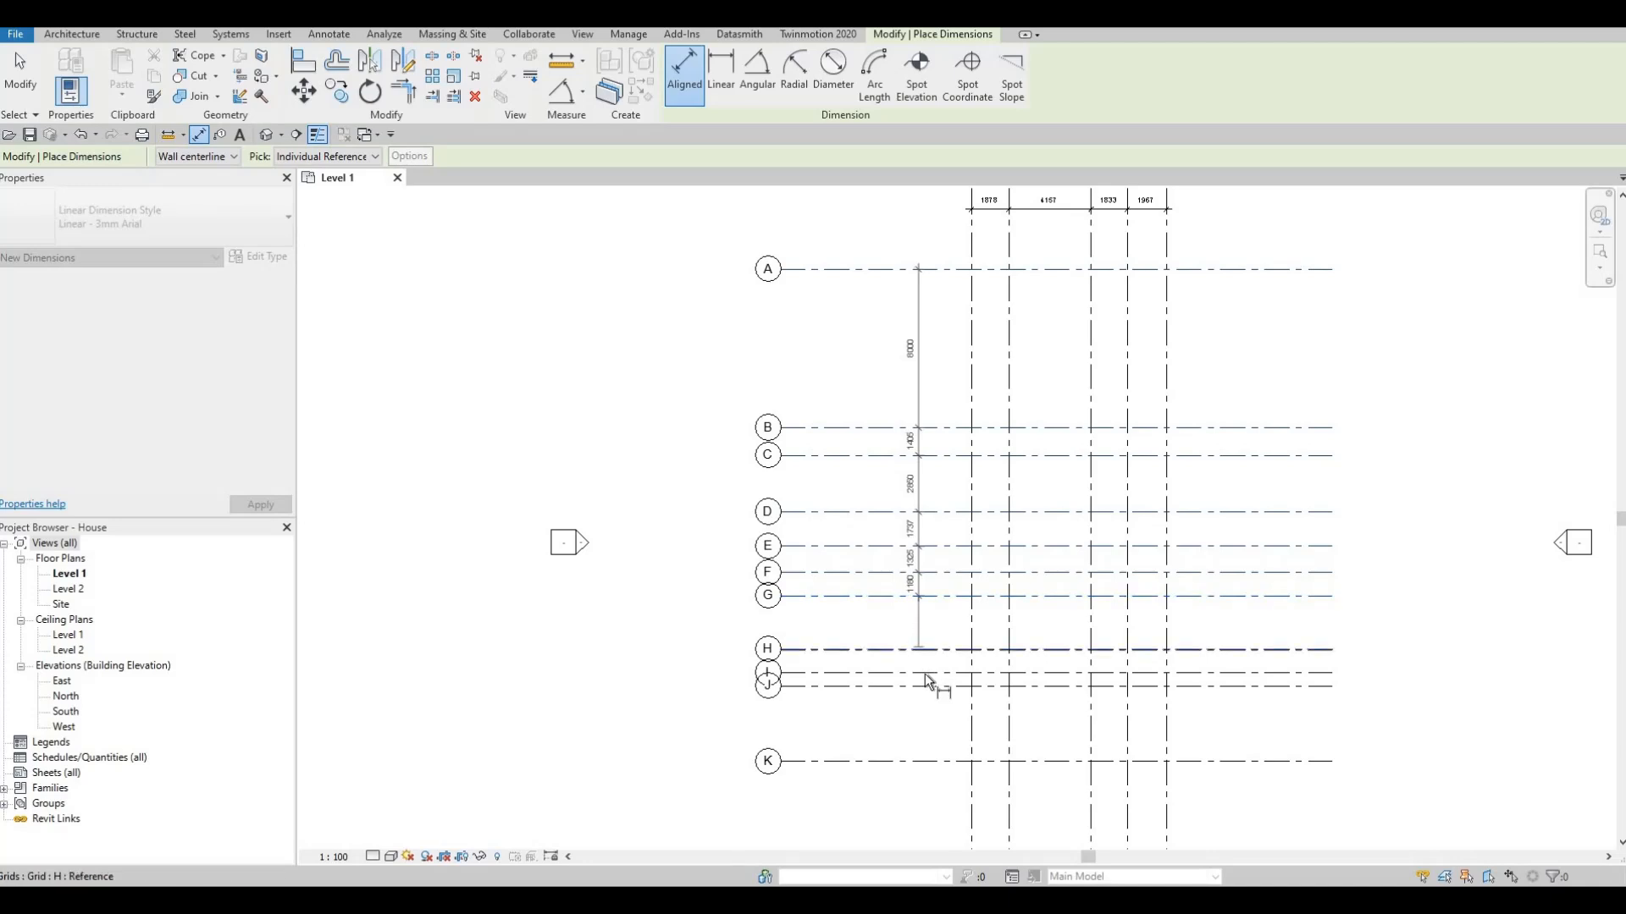
pyautogui.click(932, 681)
pyautogui.click(926, 688)
pyautogui.click(928, 763)
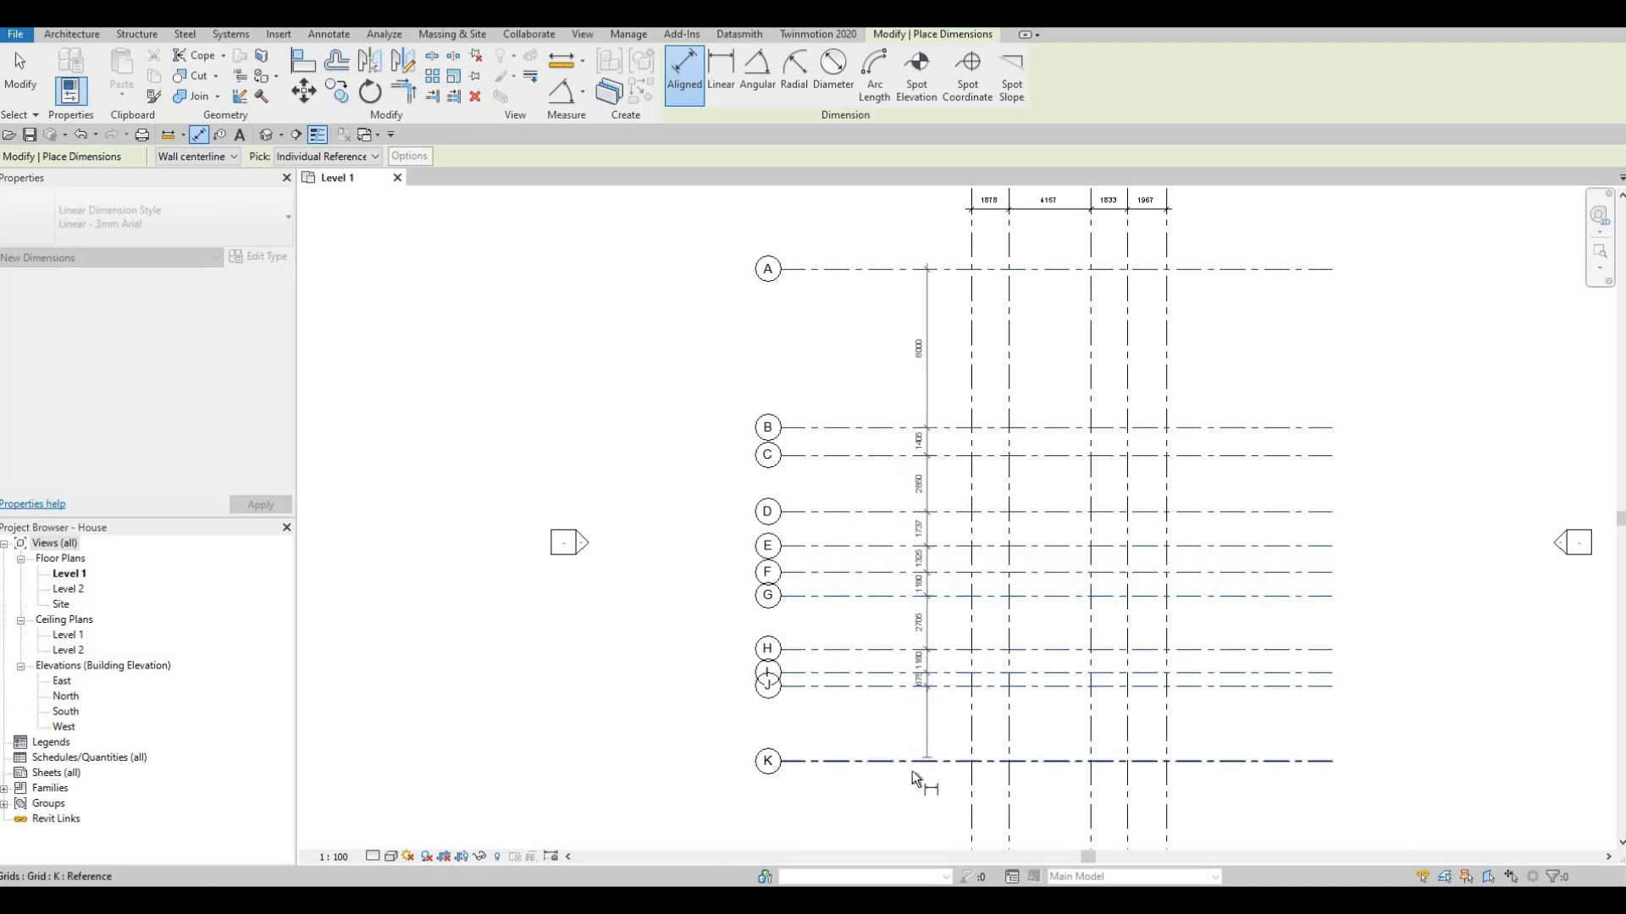
# Step: Add an overall aligned dimension from grid A to grid K beside the individual spacing string and end dimensioning
pyautogui.click(870, 284)
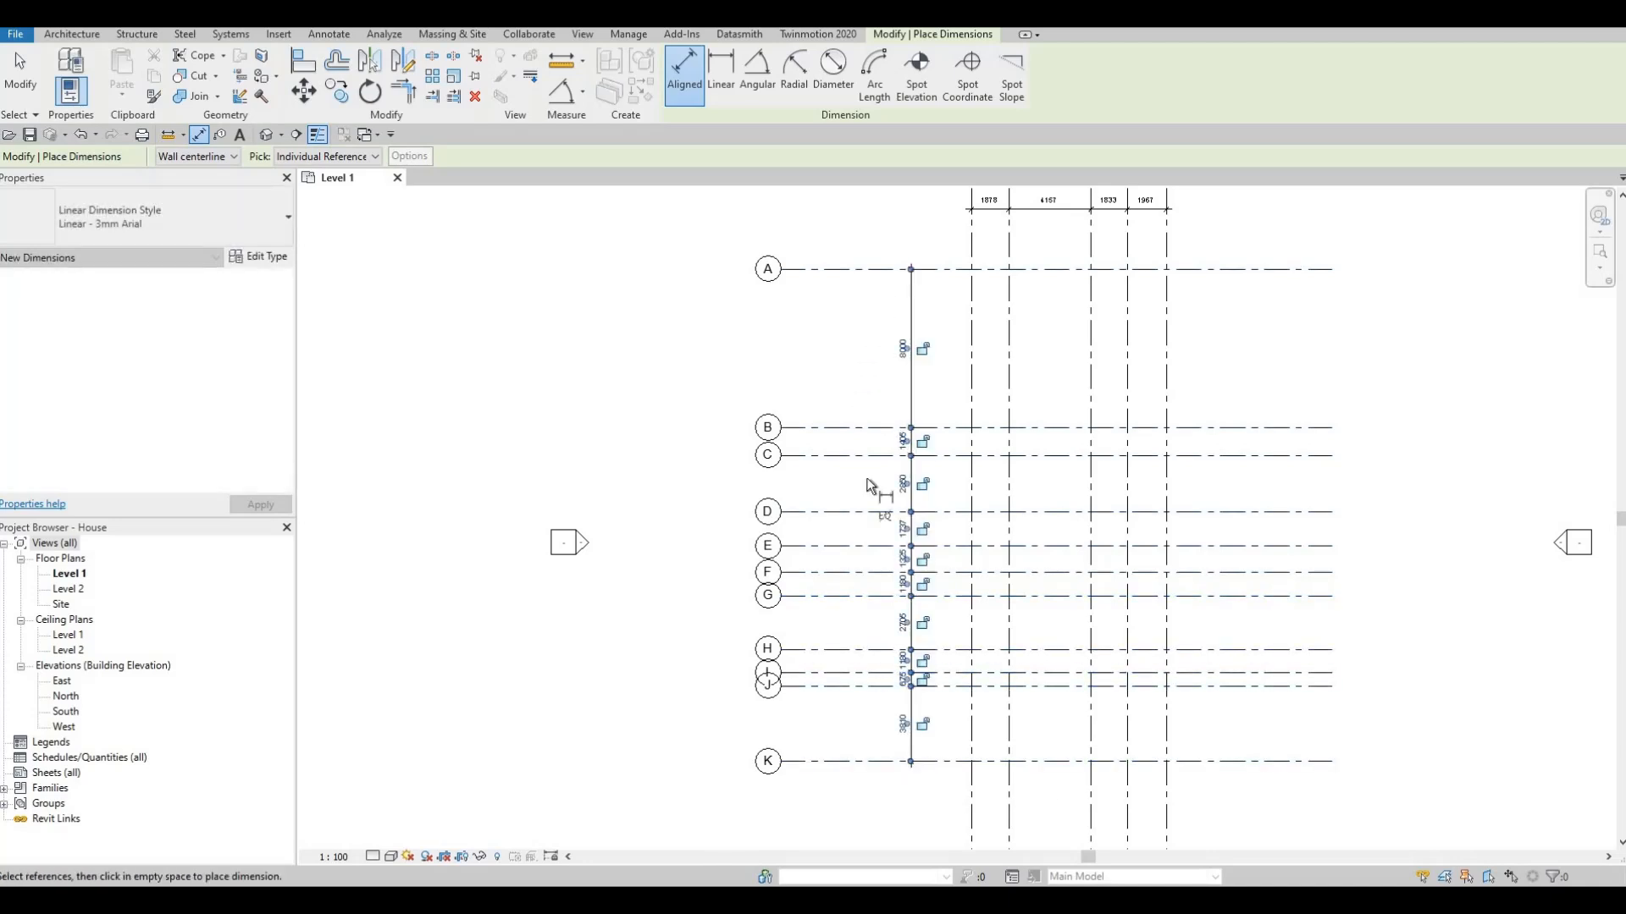
pyautogui.click(875, 761)
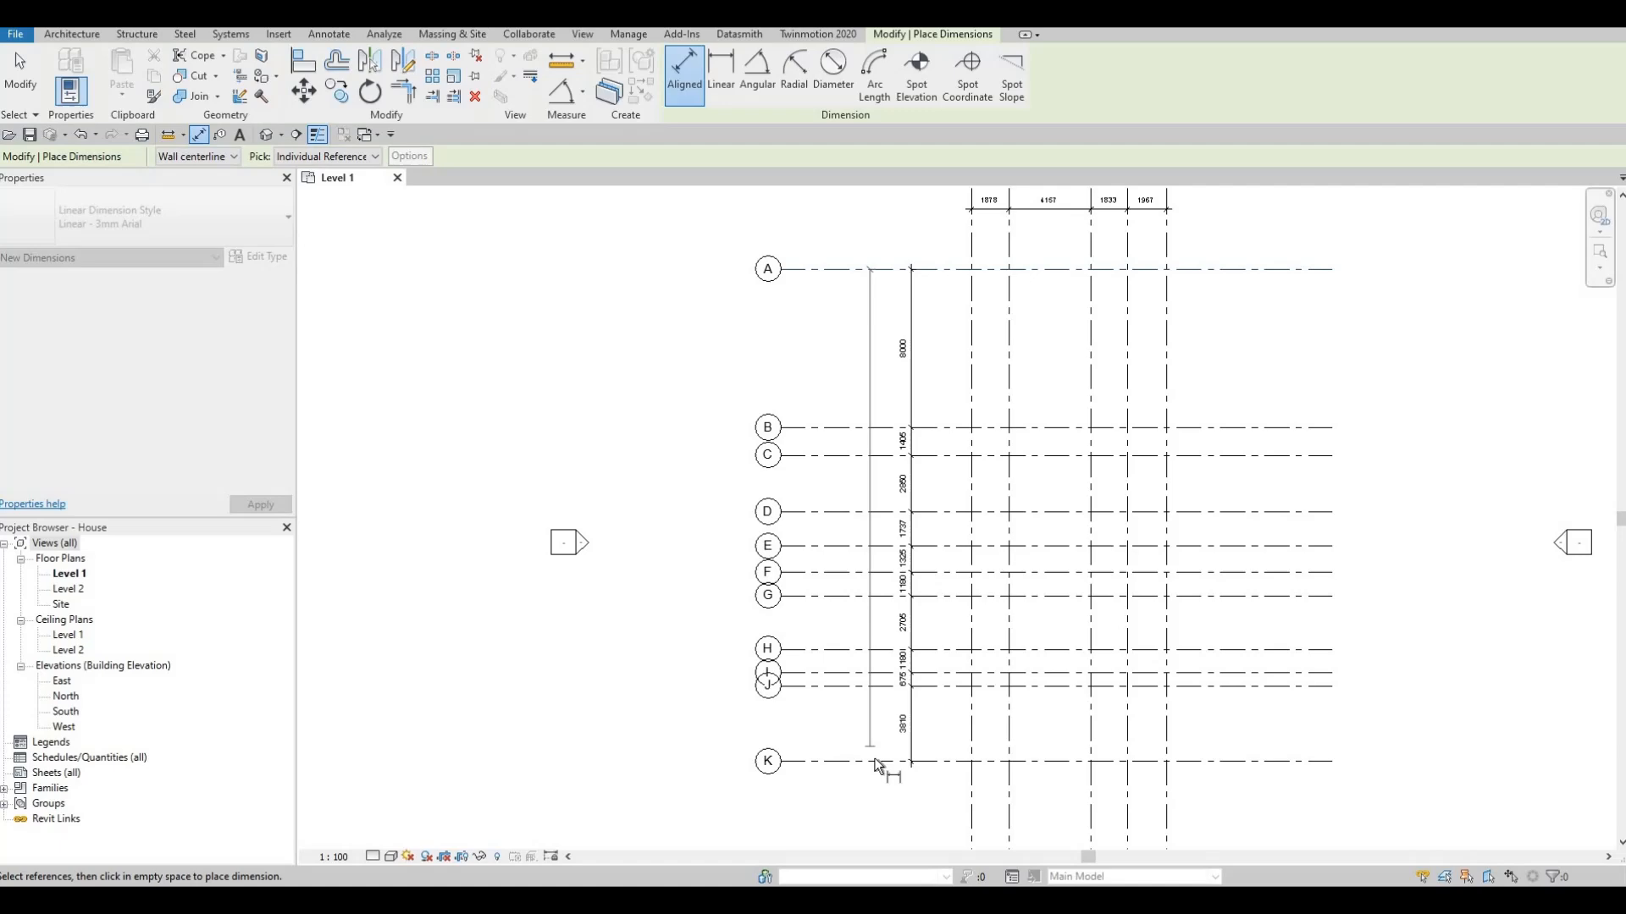
pyautogui.click(881, 802)
pyautogui.press('Escape')
pyautogui.moveTo(875, 513); pyautogui.dragTo(806, 487, button='middle')
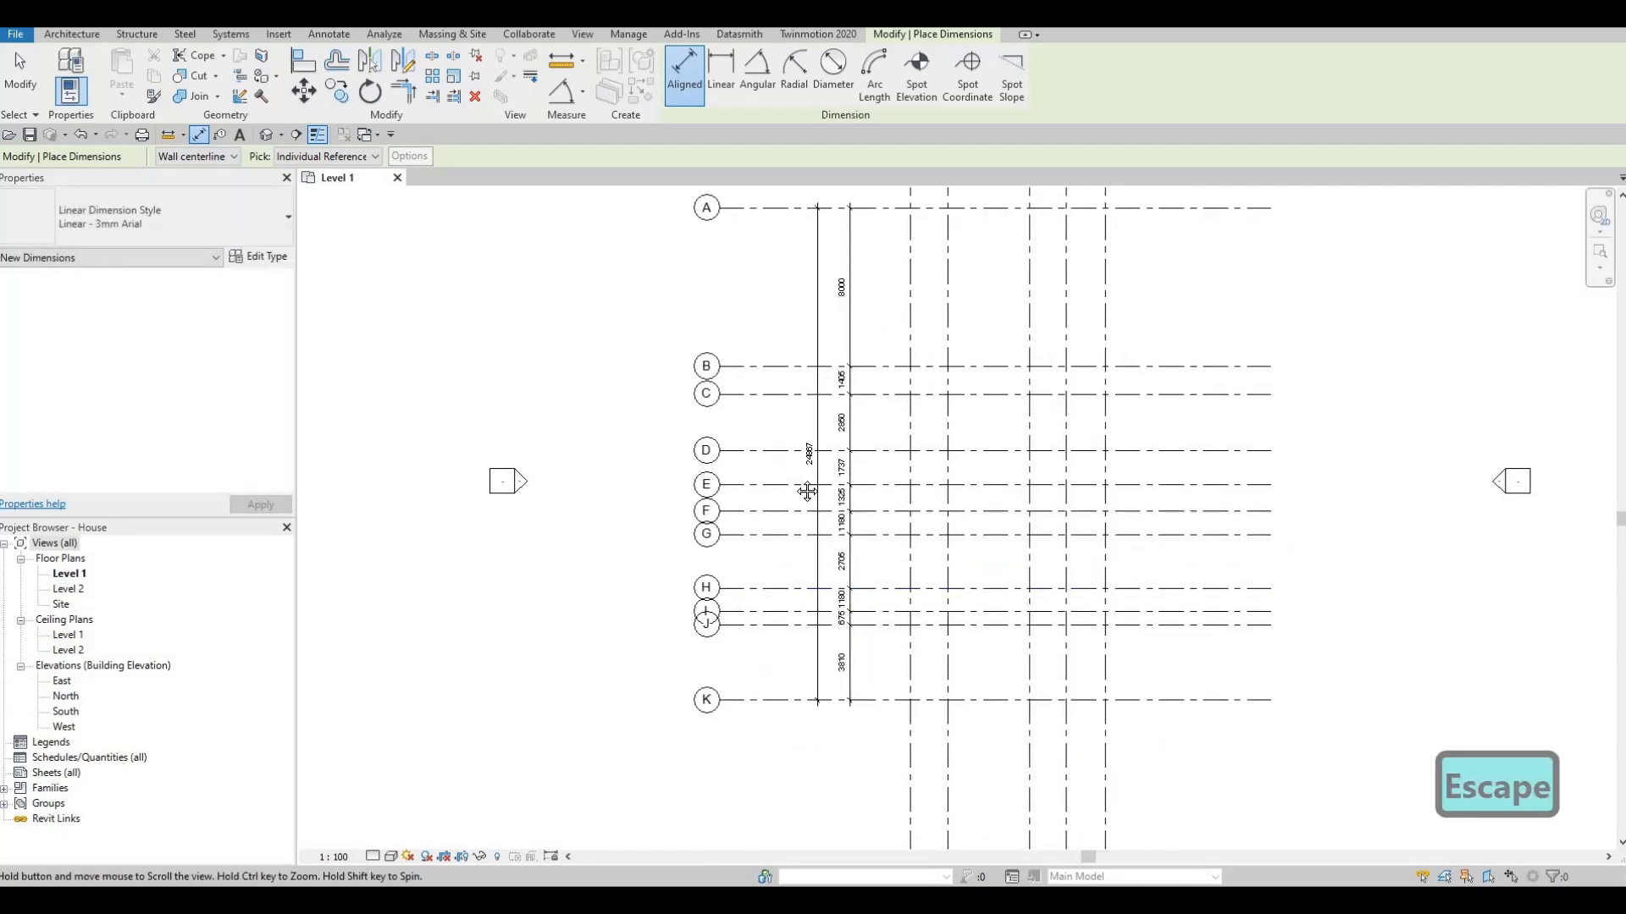
pyautogui.press('Escape')
# Step: Examine the spacing dimensions along horizontal grids A to K
pyautogui.scroll(-1, 862, 345)
pyautogui.scroll(3, 881, 475)
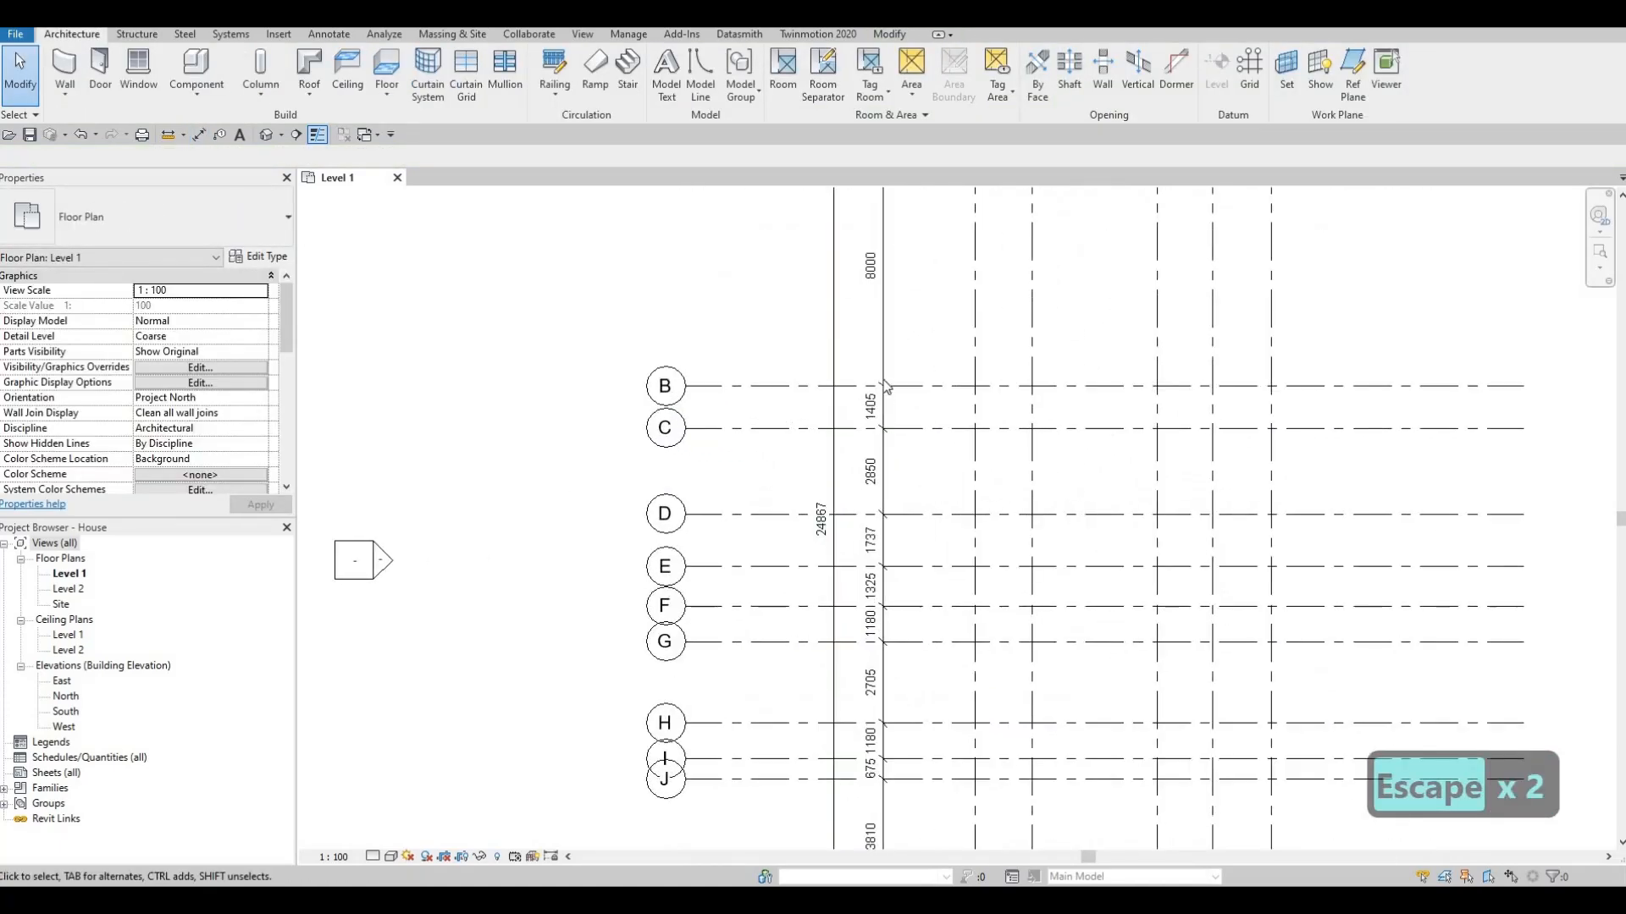
pyautogui.moveTo(933, 584); pyautogui.dragTo(869, 455, button='middle')
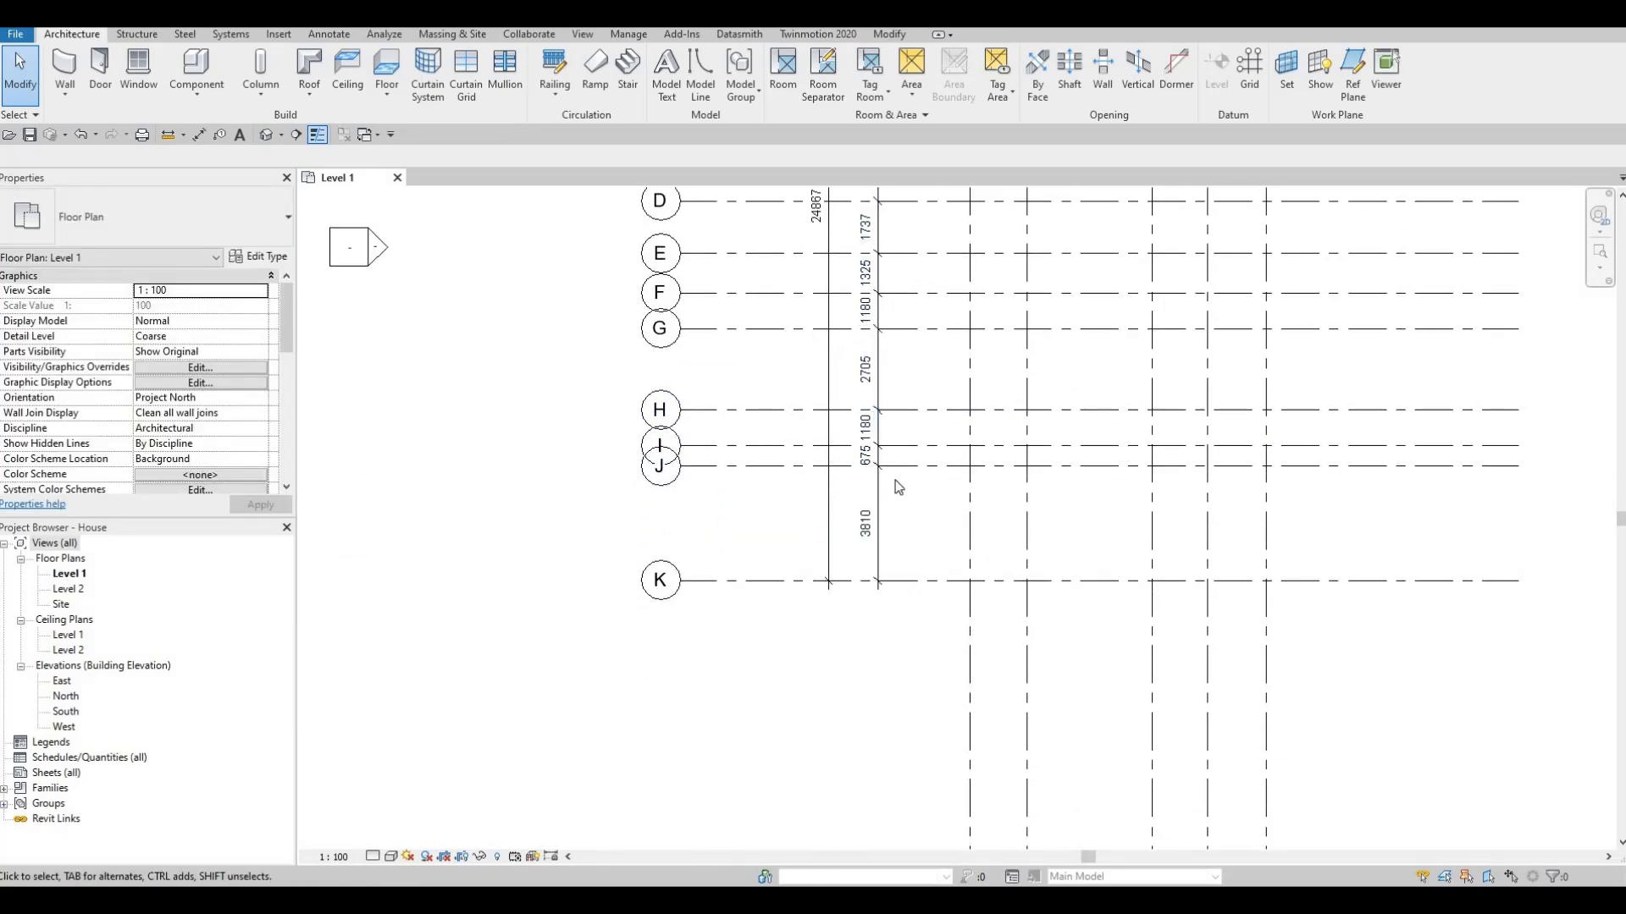
pyautogui.scroll(2, 894, 481)
pyautogui.moveTo(894, 481); pyautogui.dragTo(810, 556, button='middle')
pyautogui.scroll(-2, 763, 412)
pyautogui.press('Escape')
pyautogui.scroll(-5, 763, 412)
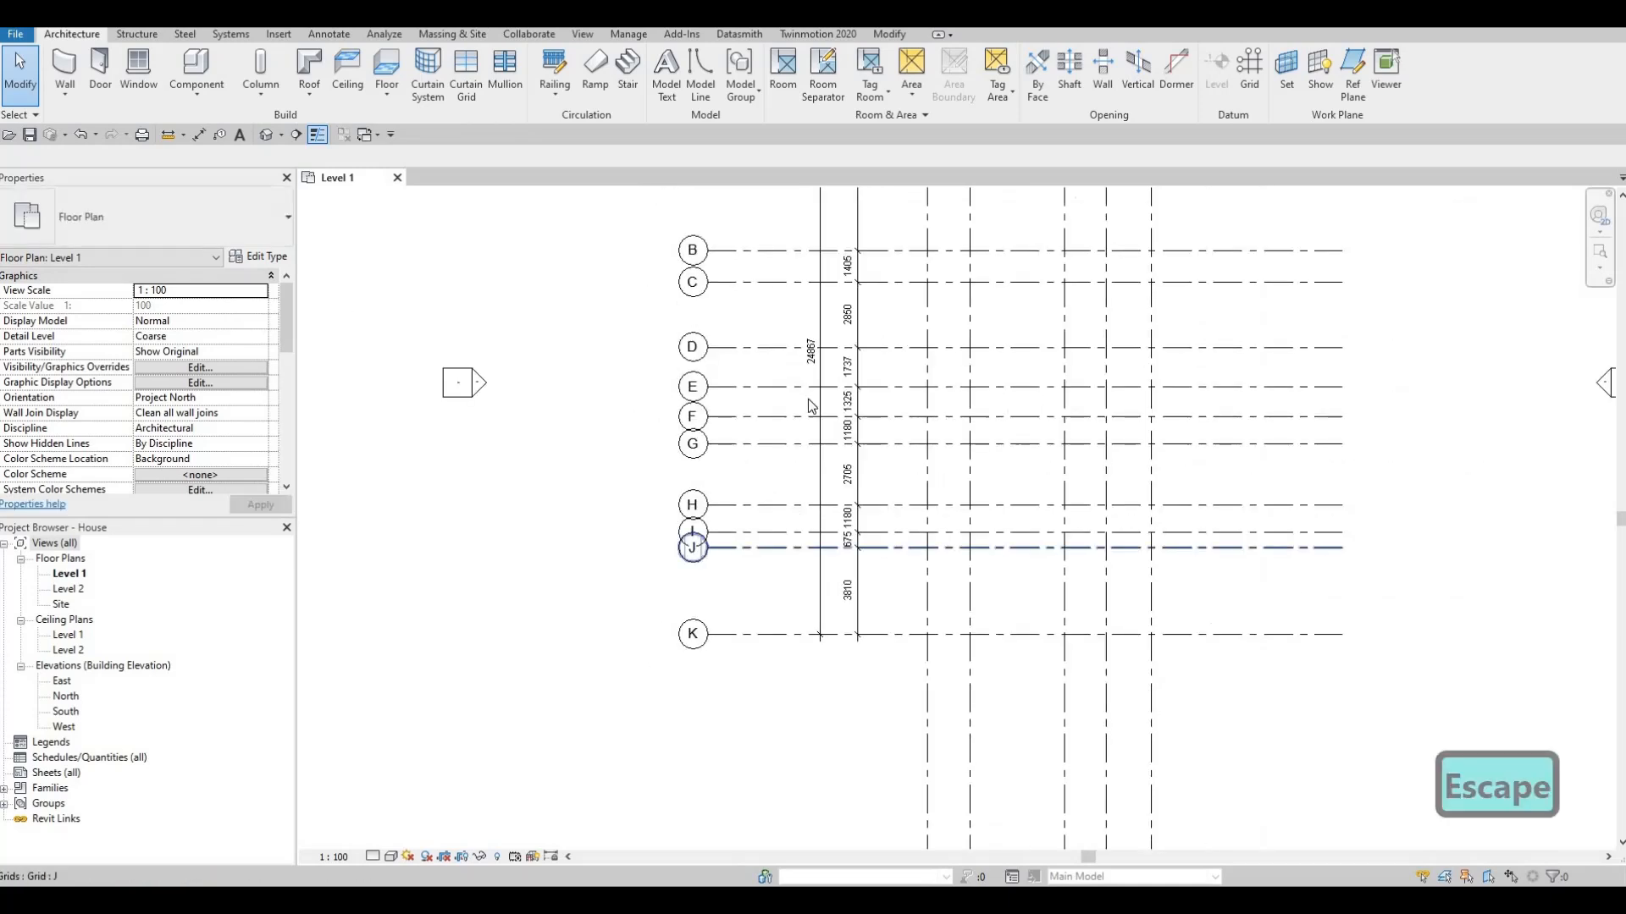
# Step: Shorten the bubble ends of horizontal grids A to K by pulling them in toward grid 1
pyautogui.moveTo(931, 449); pyautogui.dragTo(920, 487, button='middle')
pyautogui.scroll(2, 778, 534)
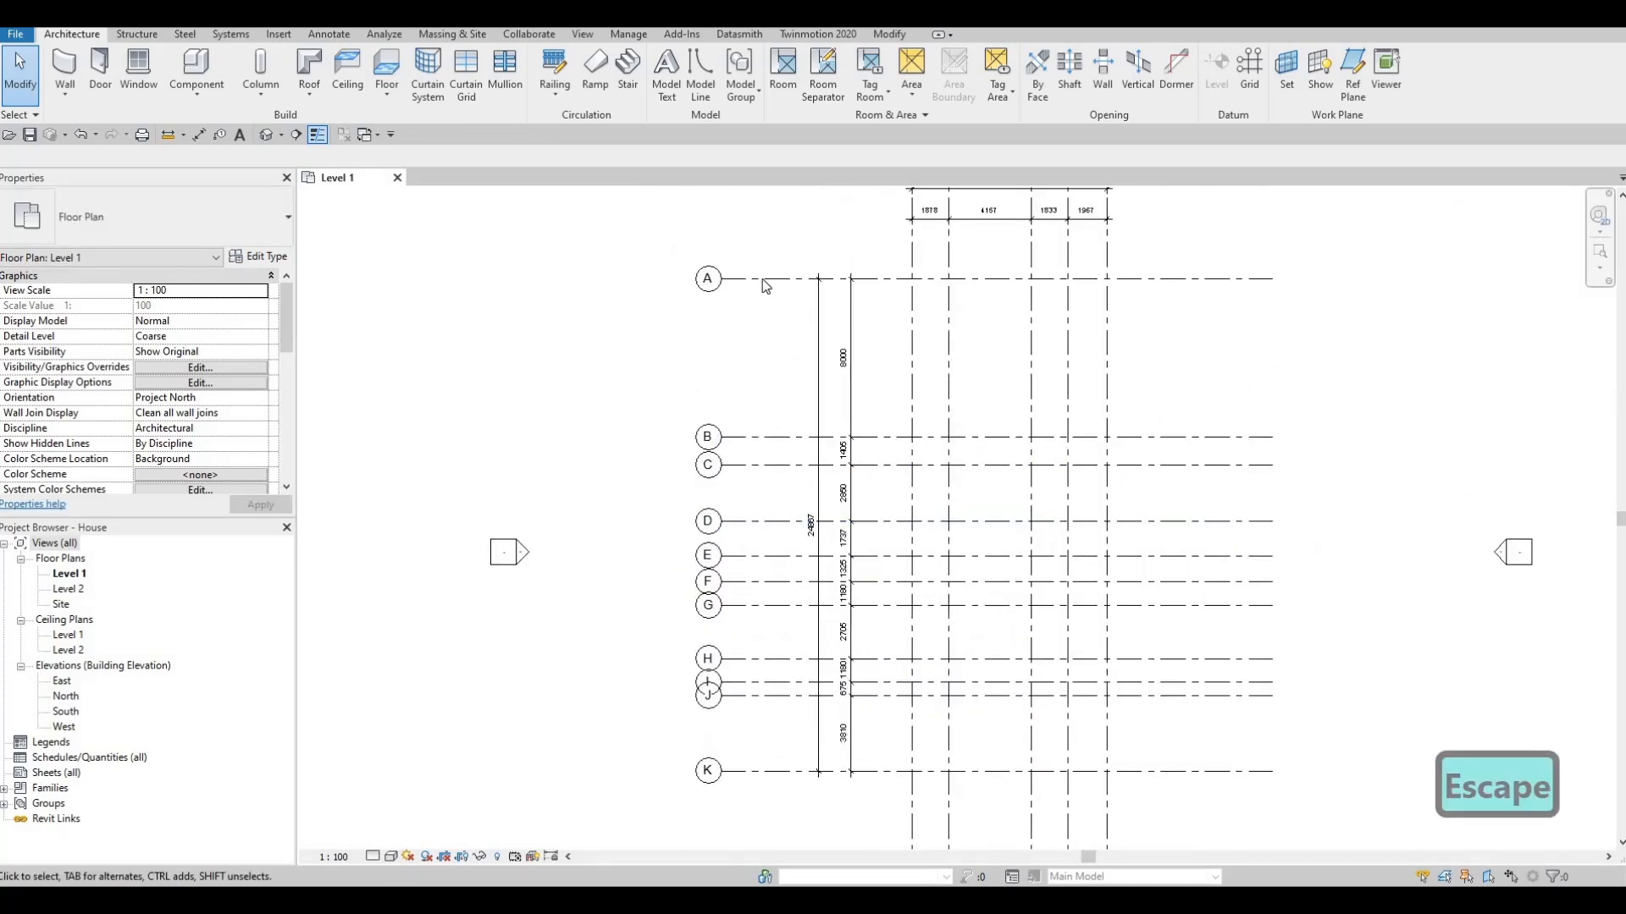
pyautogui.click(762, 278)
pyautogui.moveTo(736, 280); pyautogui.dragTo(786, 295)
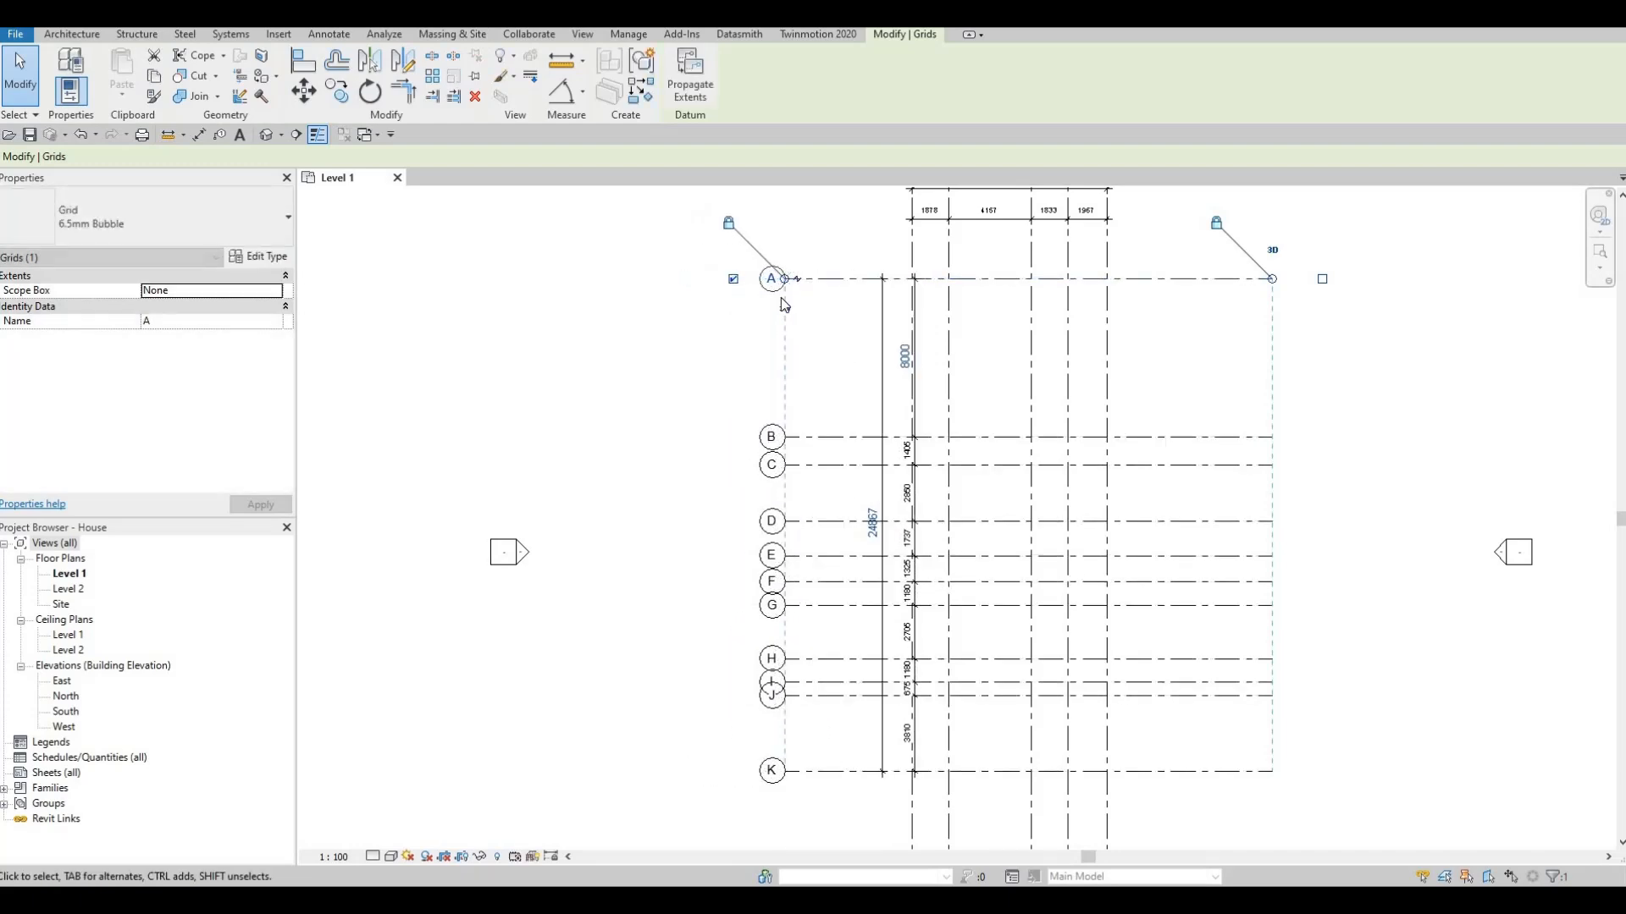
# Step: Move the overall and individual dimension strings of the horizontal grids closer to the lettered bubbles
pyautogui.scroll(2, 785, 290)
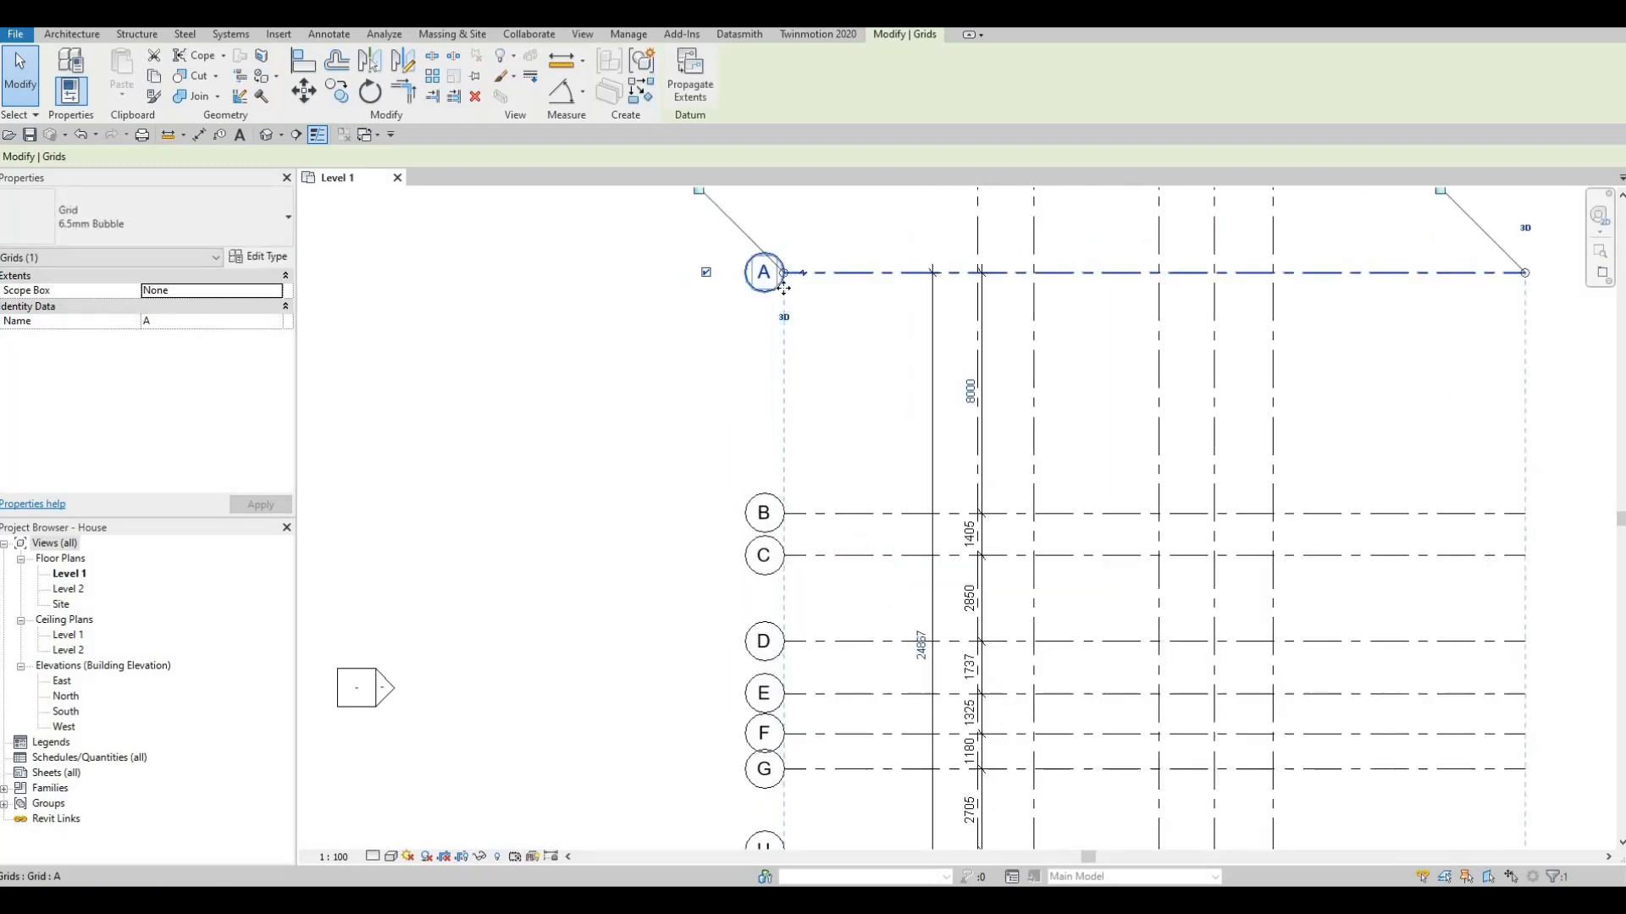
pyautogui.click(932, 322)
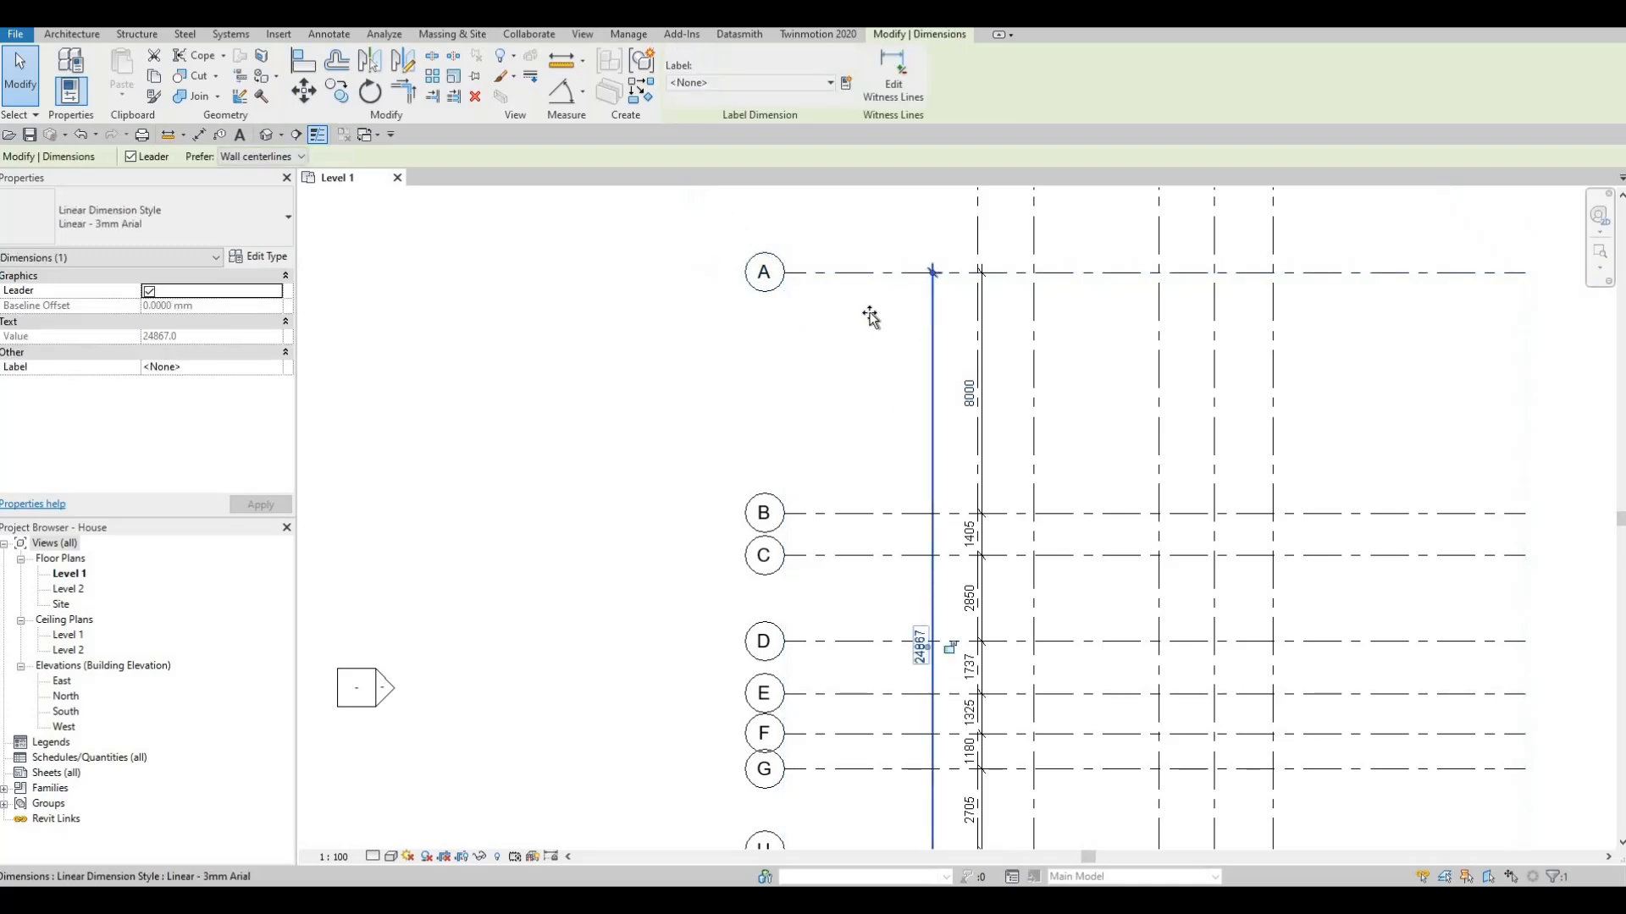
pyautogui.moveTo(840, 312); pyautogui.dragTo(796, 278)
pyautogui.click(787, 276)
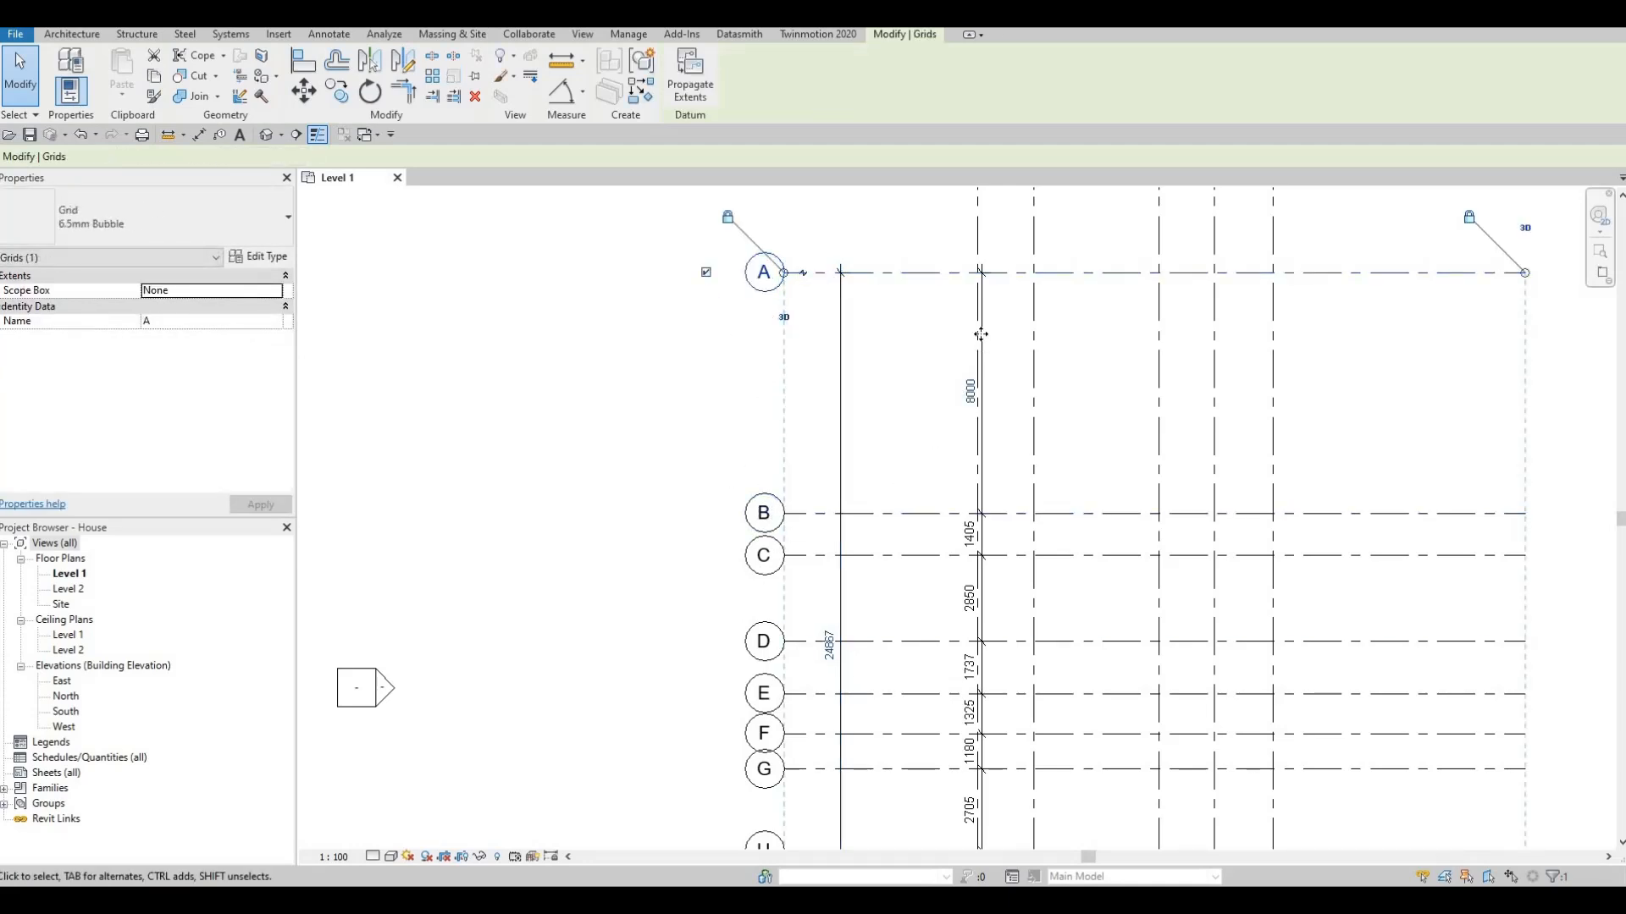
pyautogui.moveTo(980, 335); pyautogui.dragTo(905, 364)
pyautogui.press('Escape')
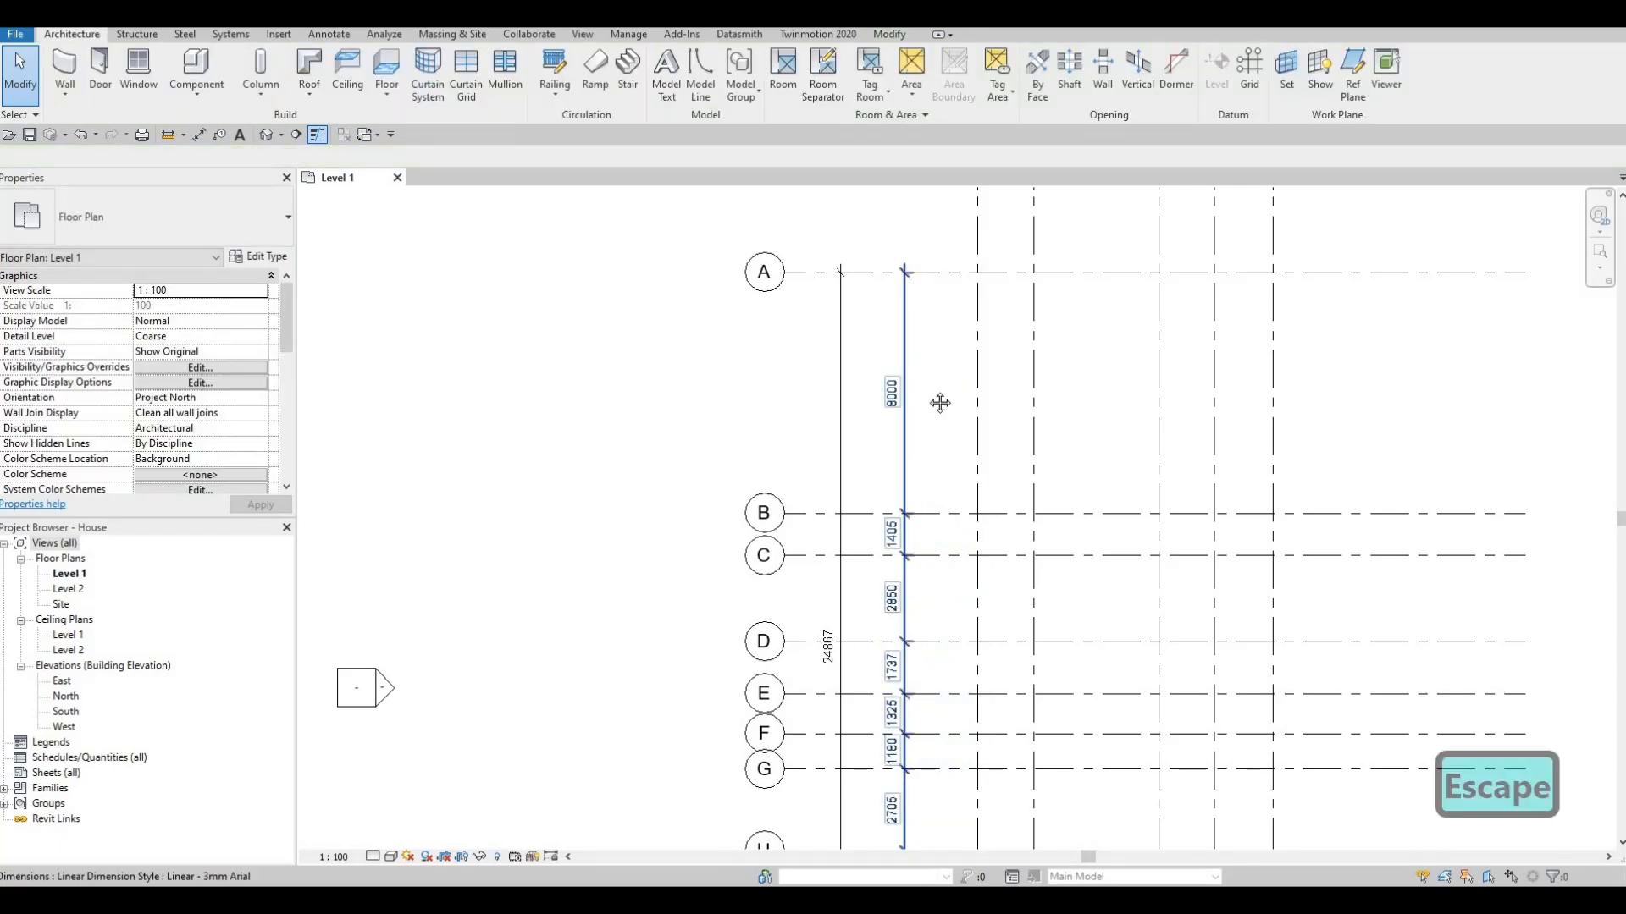
# Step: Shorten the ends of horizontal grids A to K without bubbles so they stop just beyond grid 5
pyautogui.moveTo(940, 403); pyautogui.dragTo(857, 395, button='middle')
pyautogui.scroll(-5, 859, 386)
pyautogui.scroll(2, 856, 386)
pyautogui.scroll(1, 1080, 352)
pyautogui.moveTo(1082, 352); pyautogui.dragTo(1083, 292, button='middle')
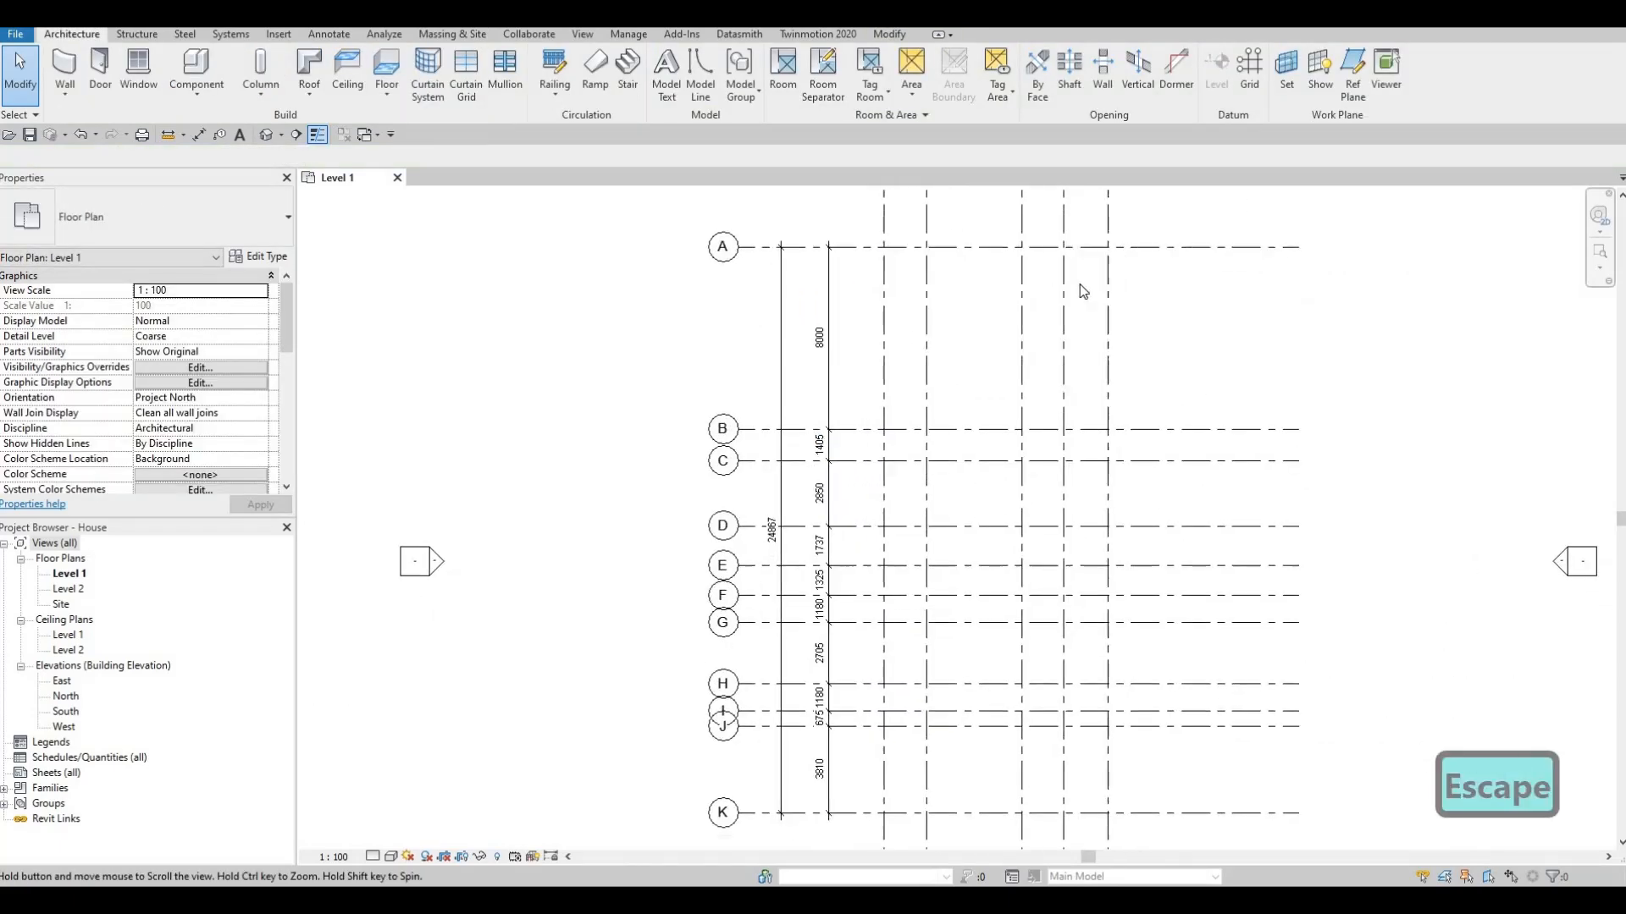
pyautogui.scroll(-1, 1120, 246)
pyautogui.click(1119, 244)
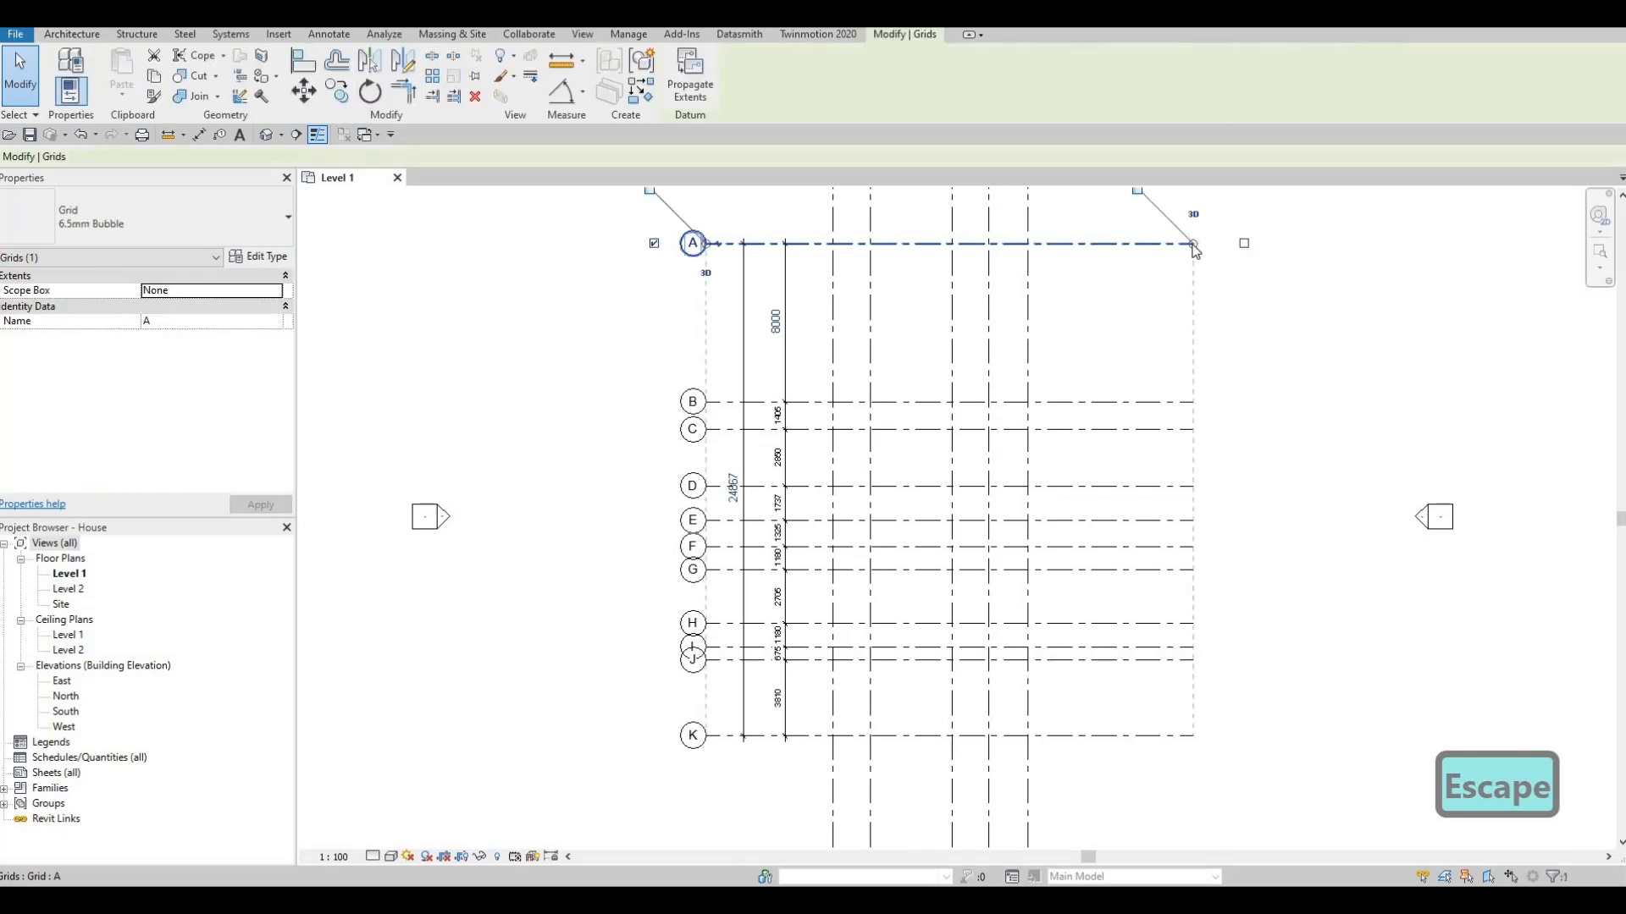
pyautogui.moveTo(1194, 248); pyautogui.dragTo(1096, 250)
pyautogui.moveTo(1011, 647); pyautogui.dragTo(999, 578, button='middle')
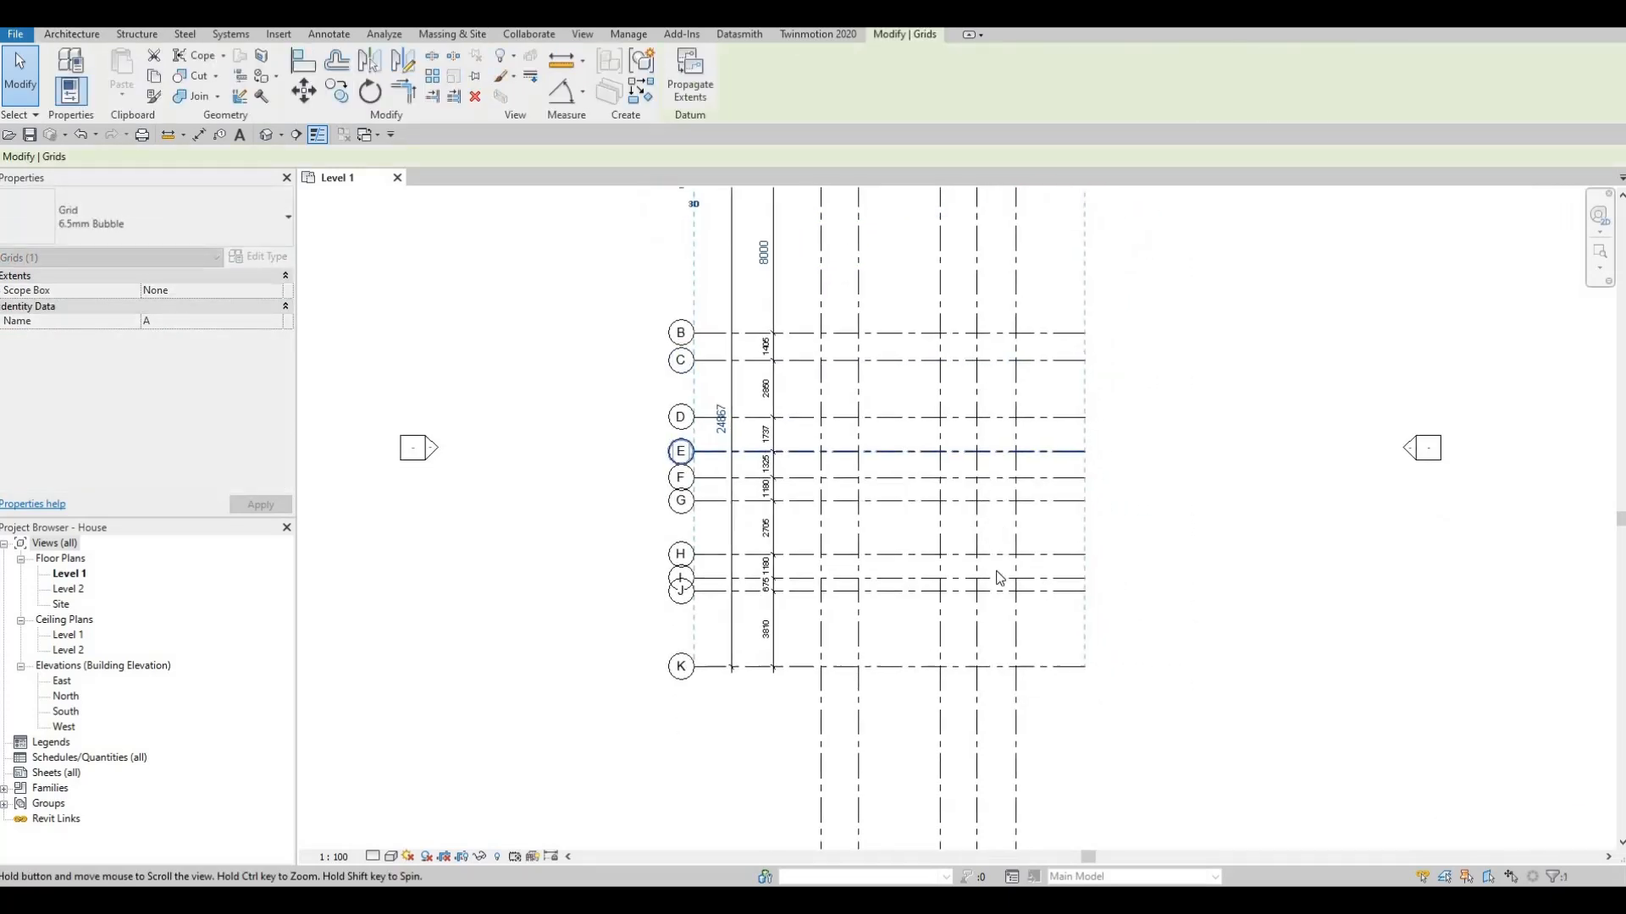
# Step: Shorten the lower ends of vertical grids 1 to 5 so they stop just beyond grid K
pyautogui.click(1036, 723)
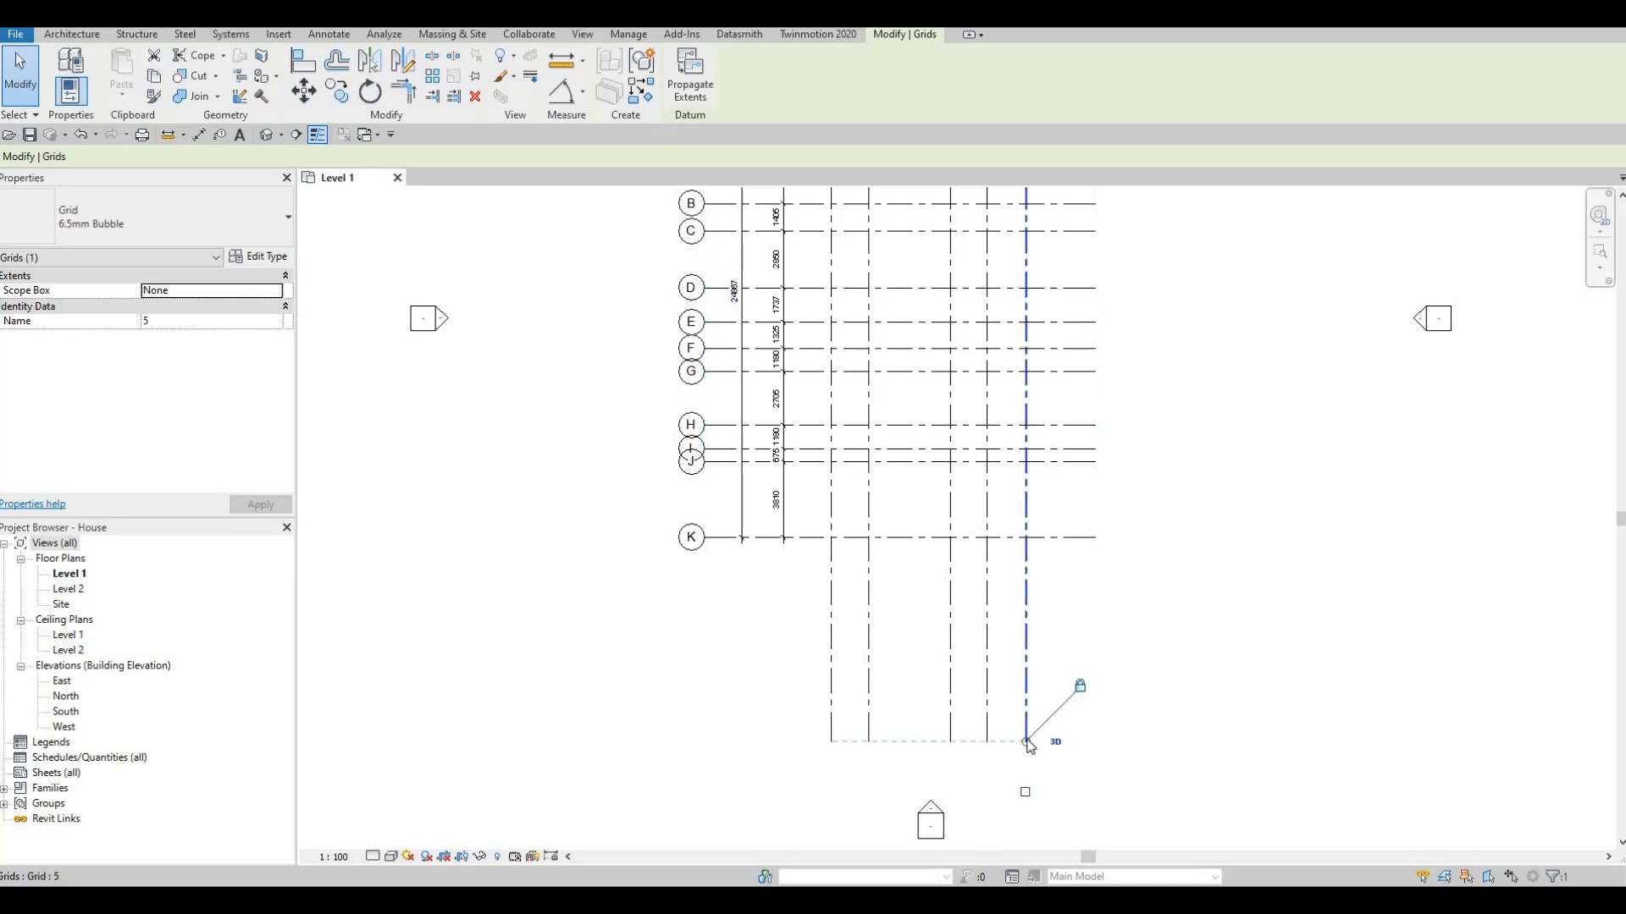
pyautogui.moveTo(1028, 742); pyautogui.dragTo(1015, 556)
pyautogui.press('Escape')
# Step: Show the grid bubbles at the ends beyond grid 5 for horizontal grids A to G
pyautogui.scroll(-4, 1013, 490)
pyautogui.moveTo(1024, 246); pyautogui.dragTo(1036, 372, button='middle')
pyautogui.scroll(3, 1036, 293)
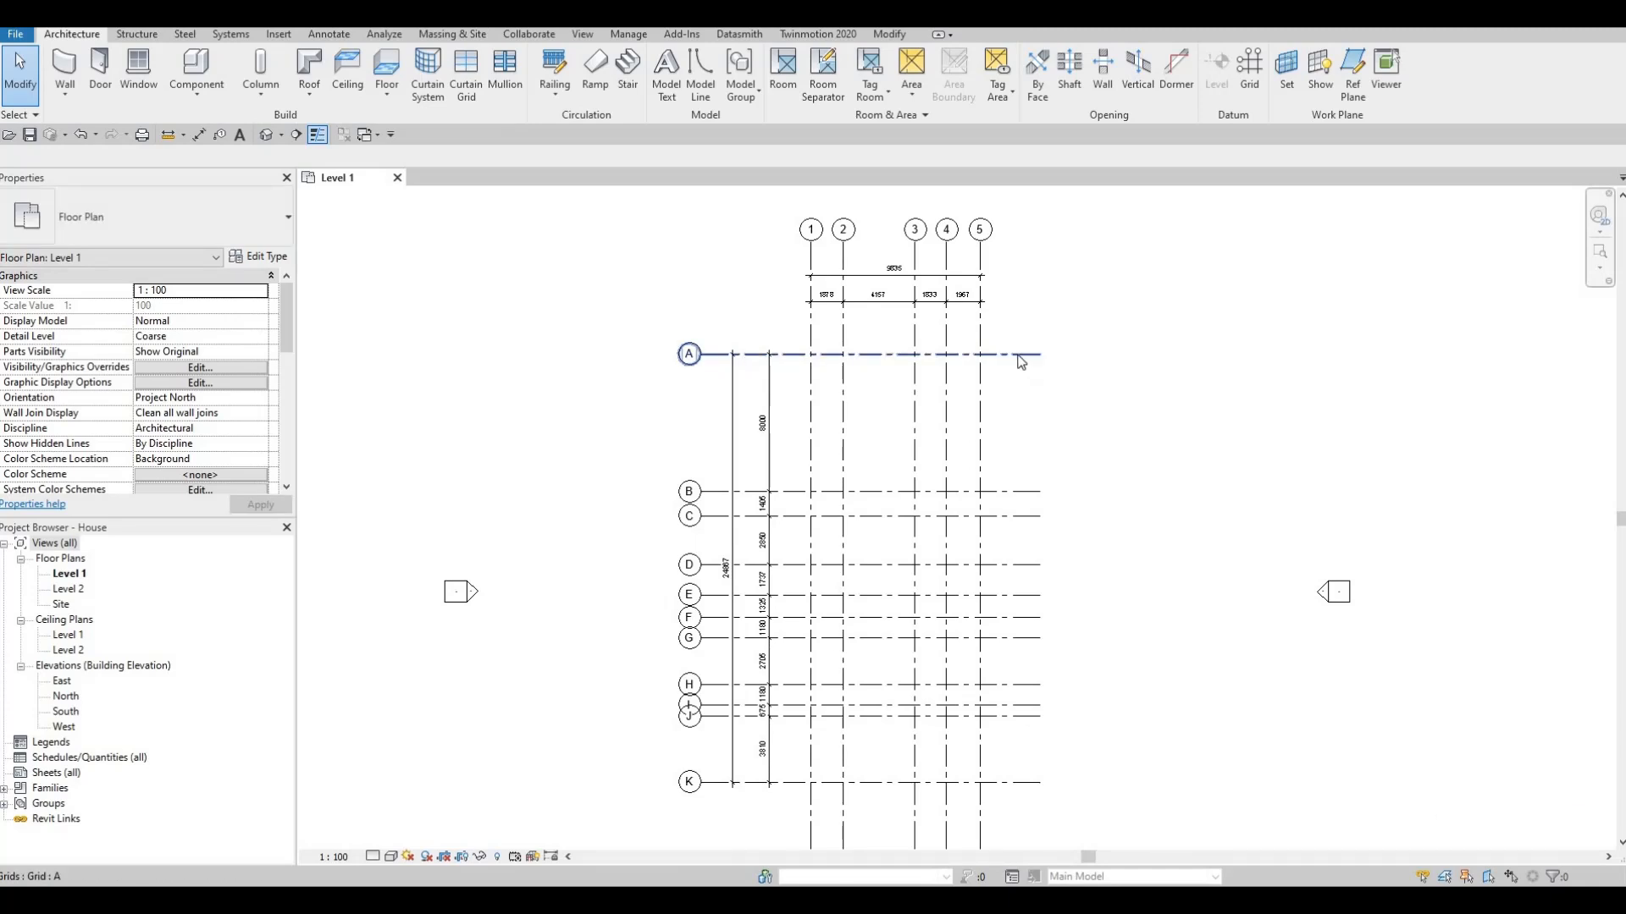
pyautogui.click(1024, 369)
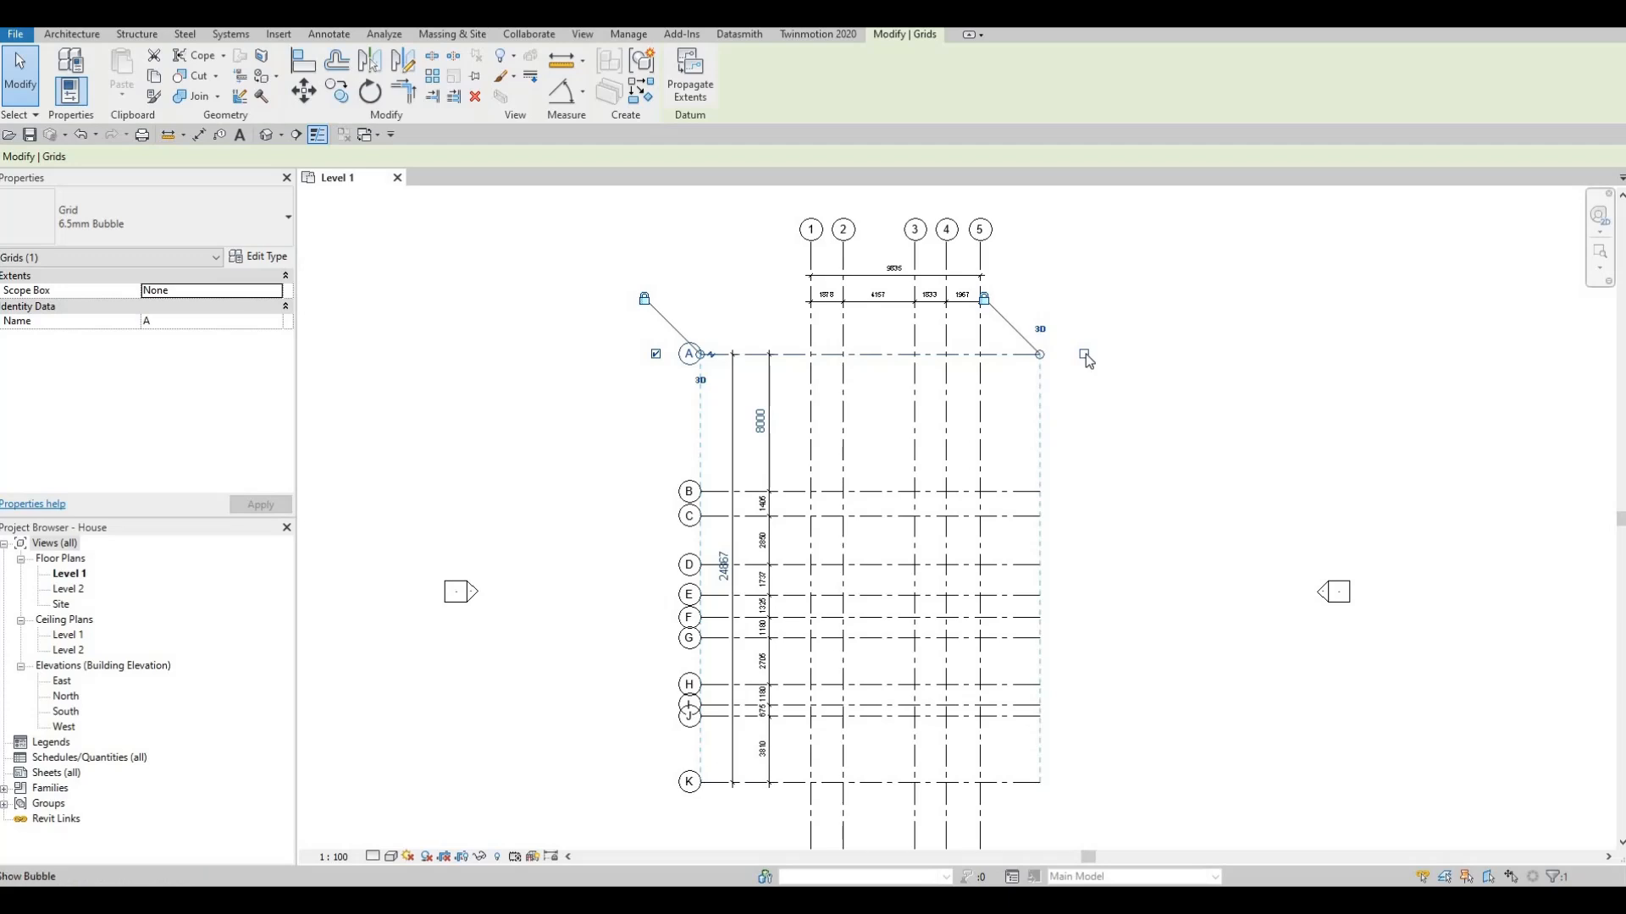
pyautogui.click(1082, 492)
pyautogui.click(1082, 515)
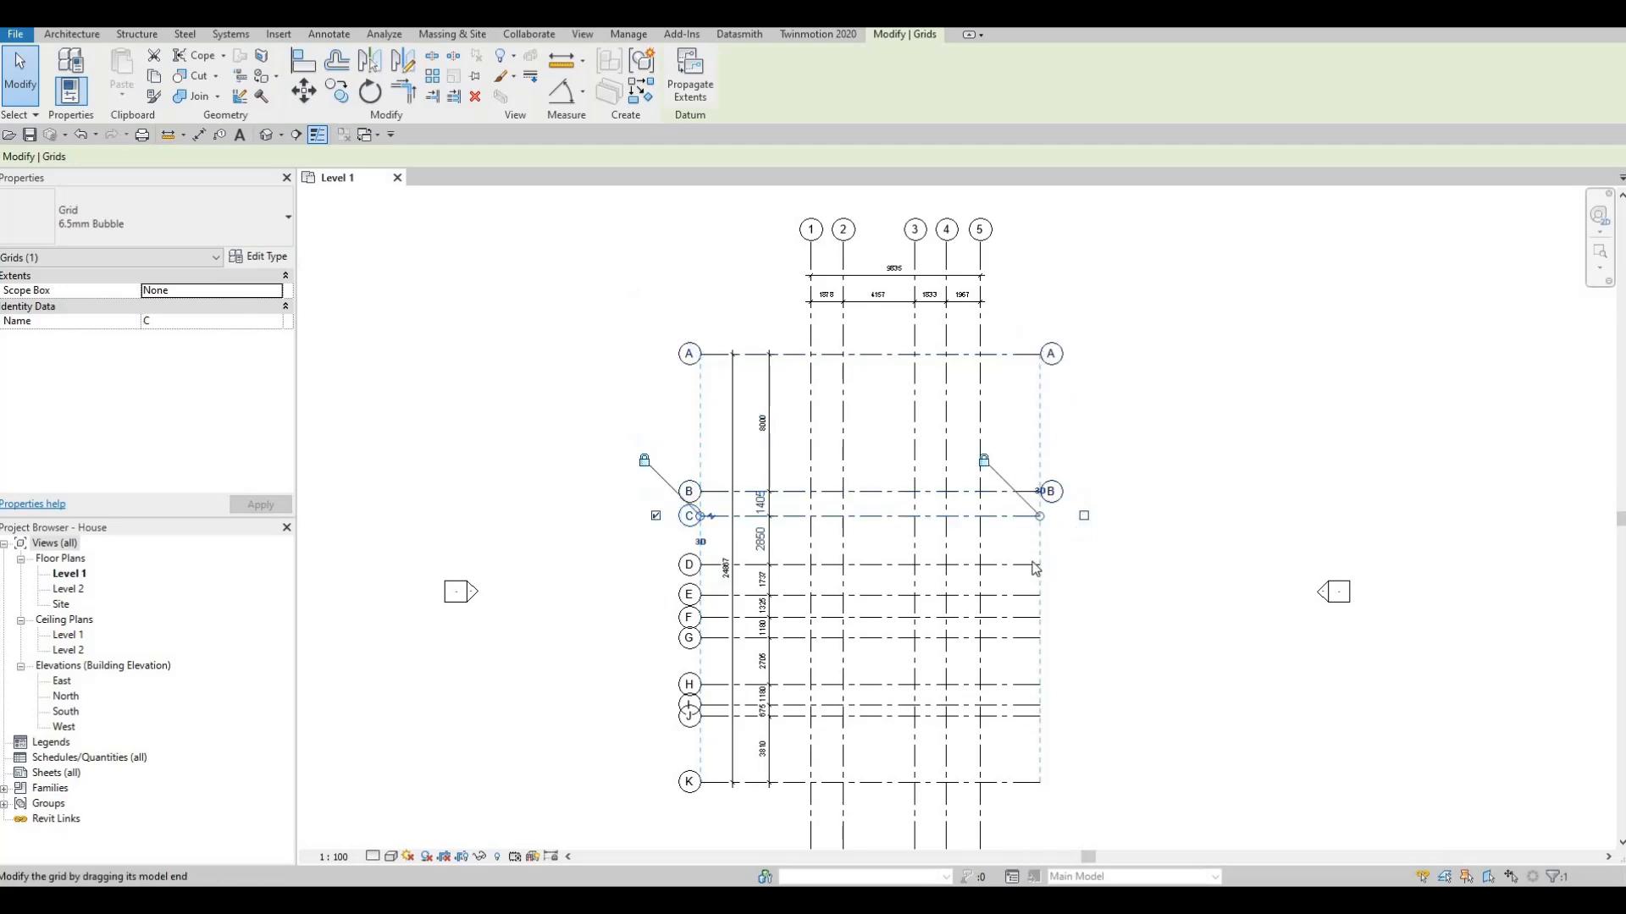
pyautogui.click(1077, 565)
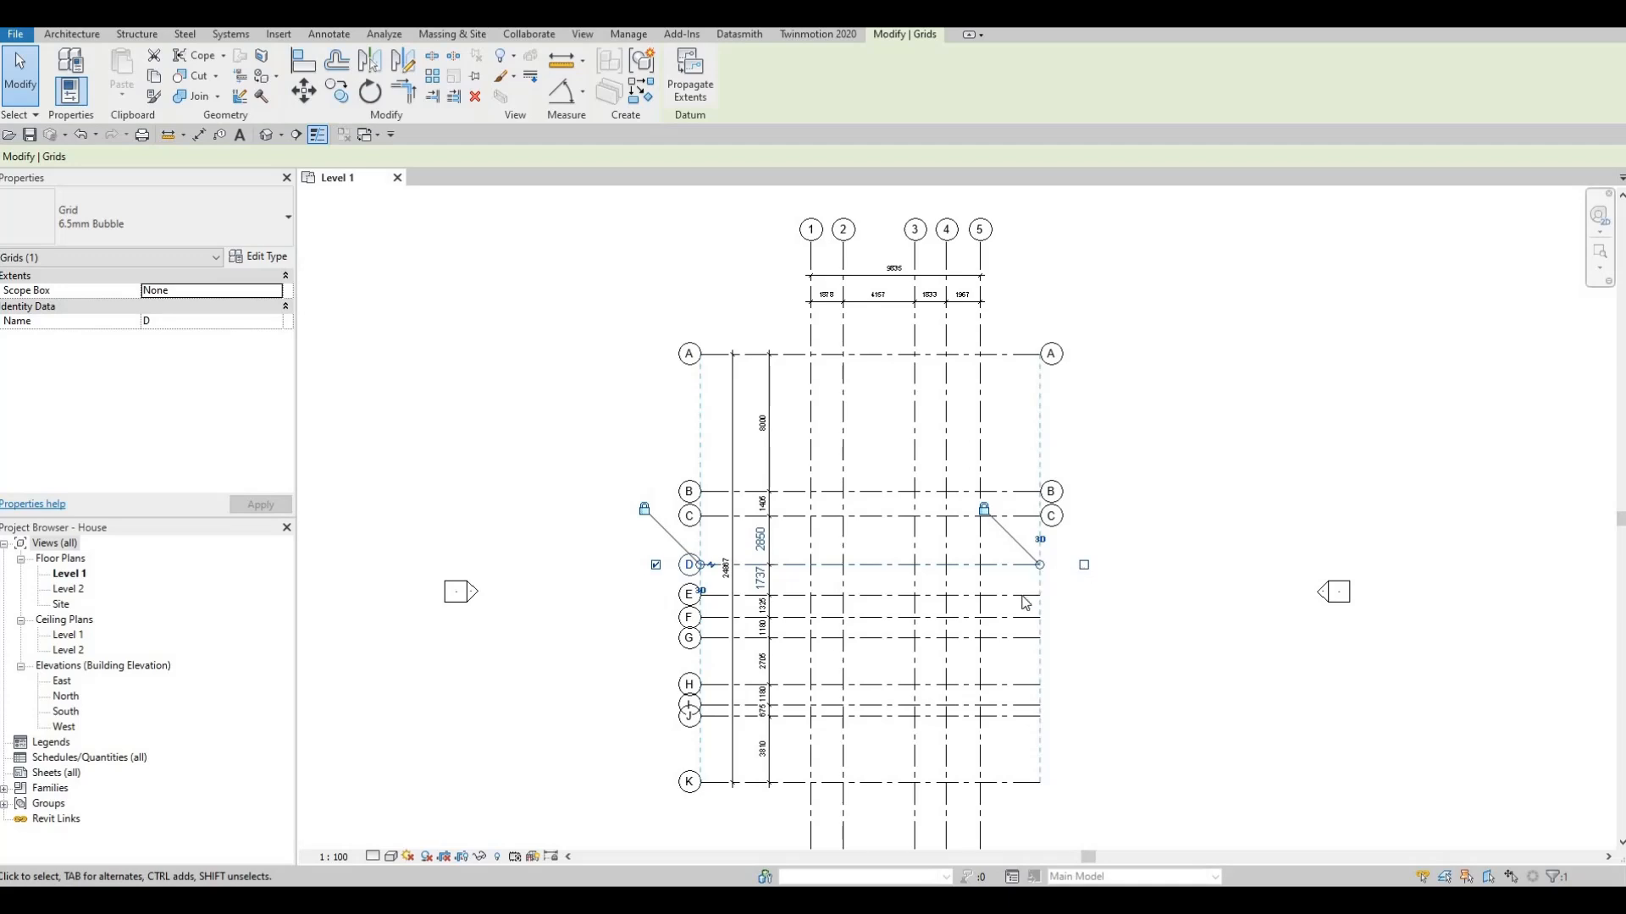
pyautogui.click(1054, 596)
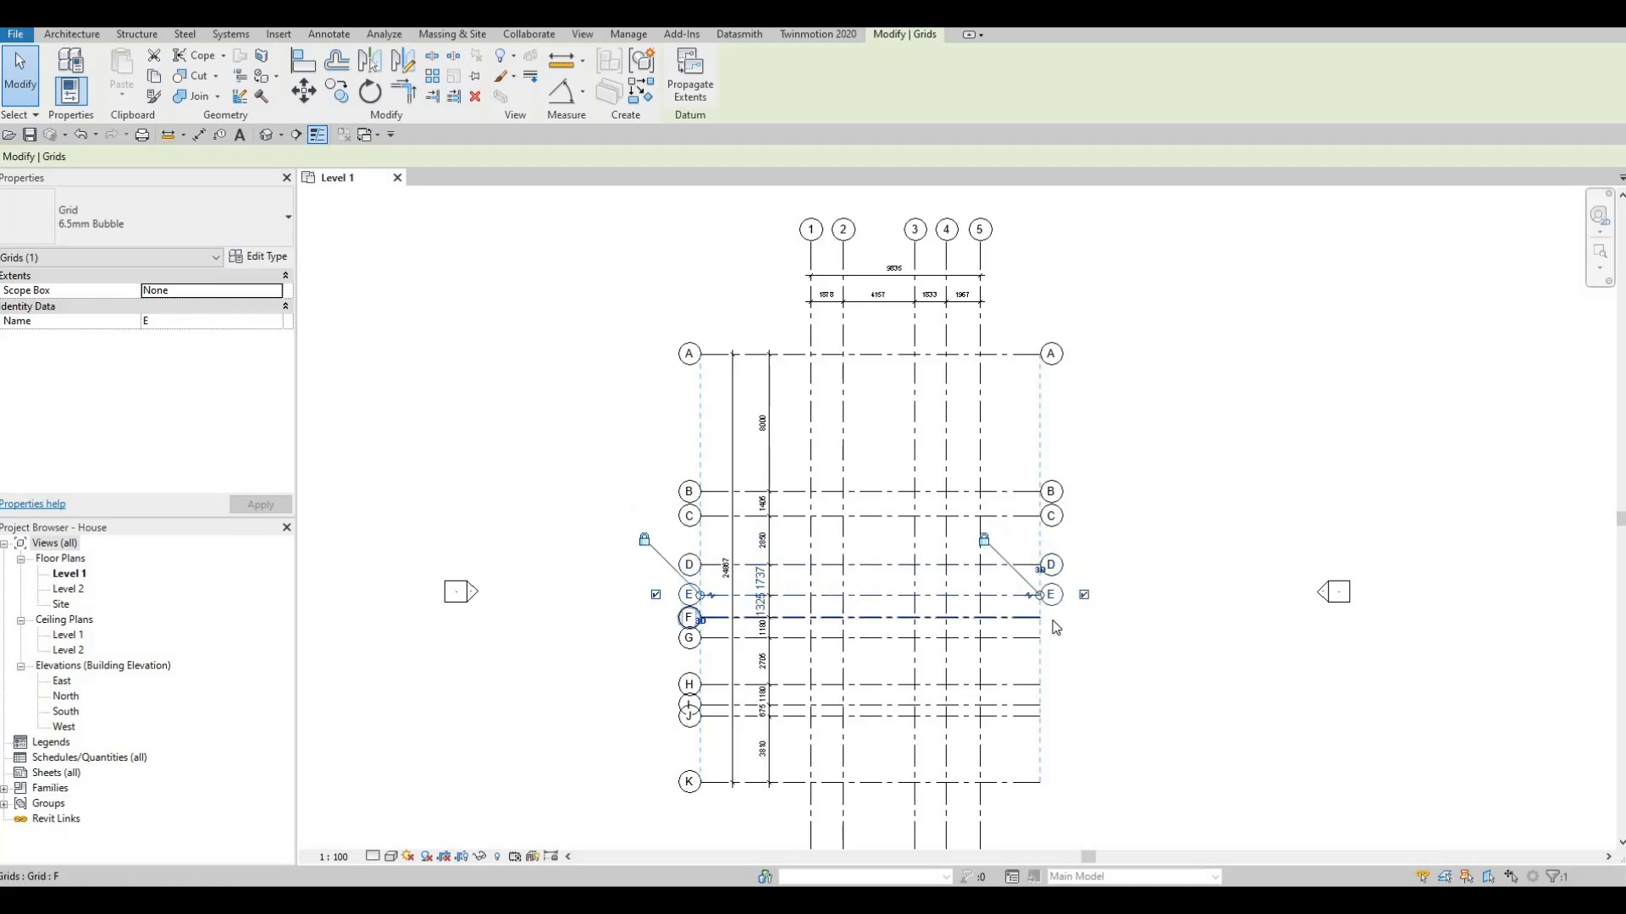
pyautogui.click(1086, 628)
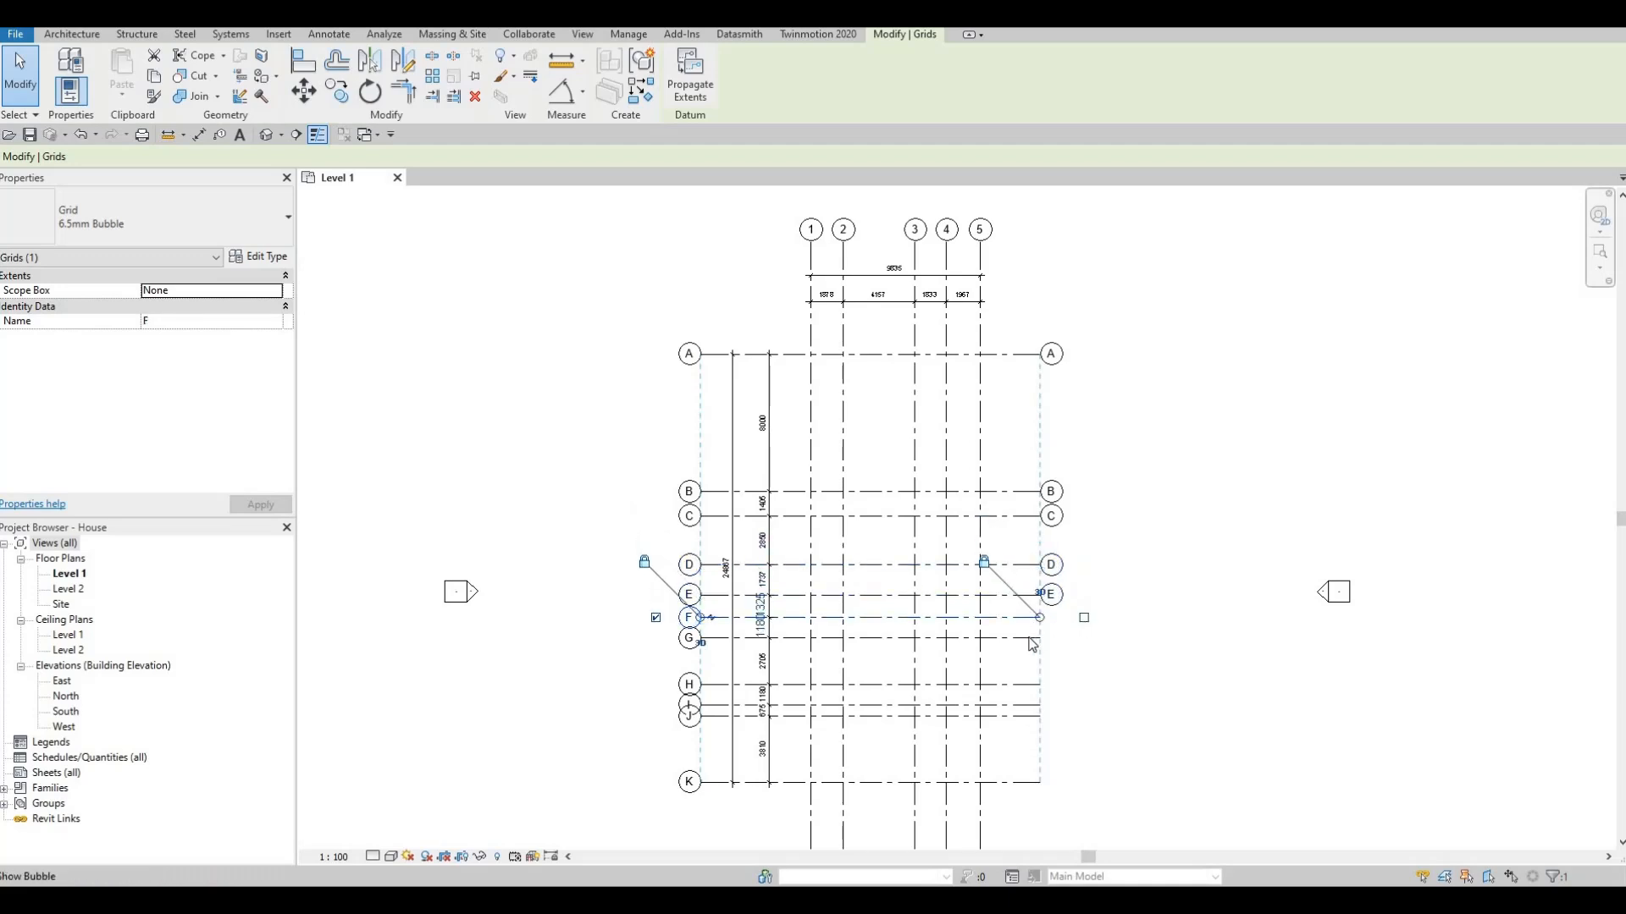
pyautogui.click(1084, 637)
# Step: Show the grid bubbles at the ends beyond grid 5 for horizontal grids H to K
pyautogui.click(1085, 686)
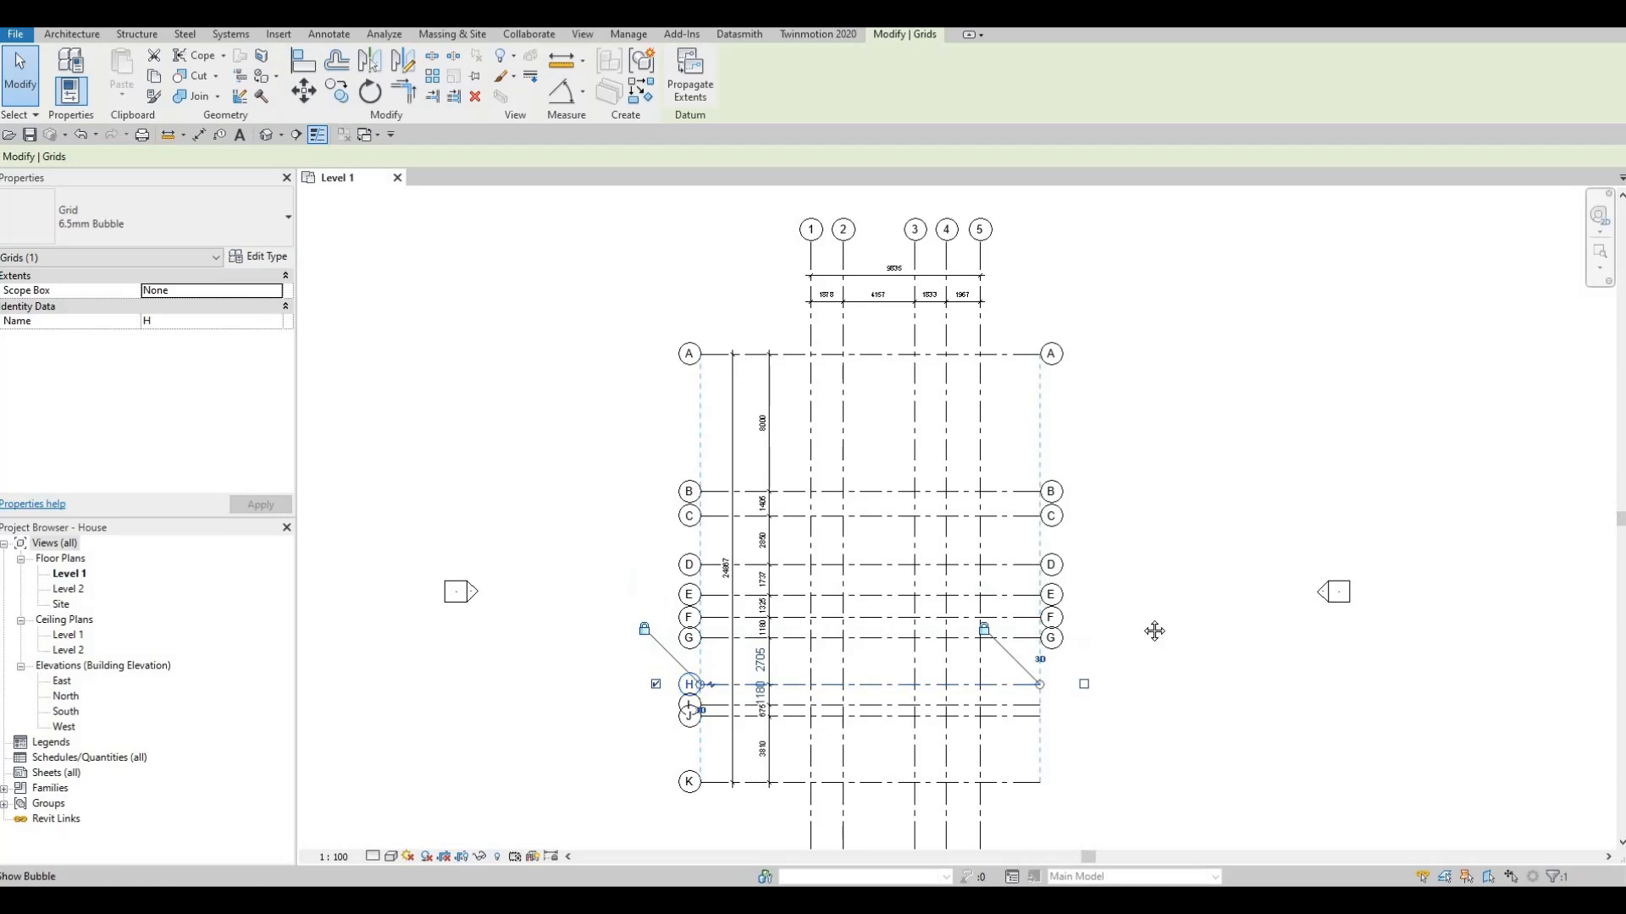
pyautogui.moveTo(1110, 472); pyautogui.dragTo(1146, 206, button='middle')
pyautogui.click(1065, 449)
pyautogui.click(1064, 441)
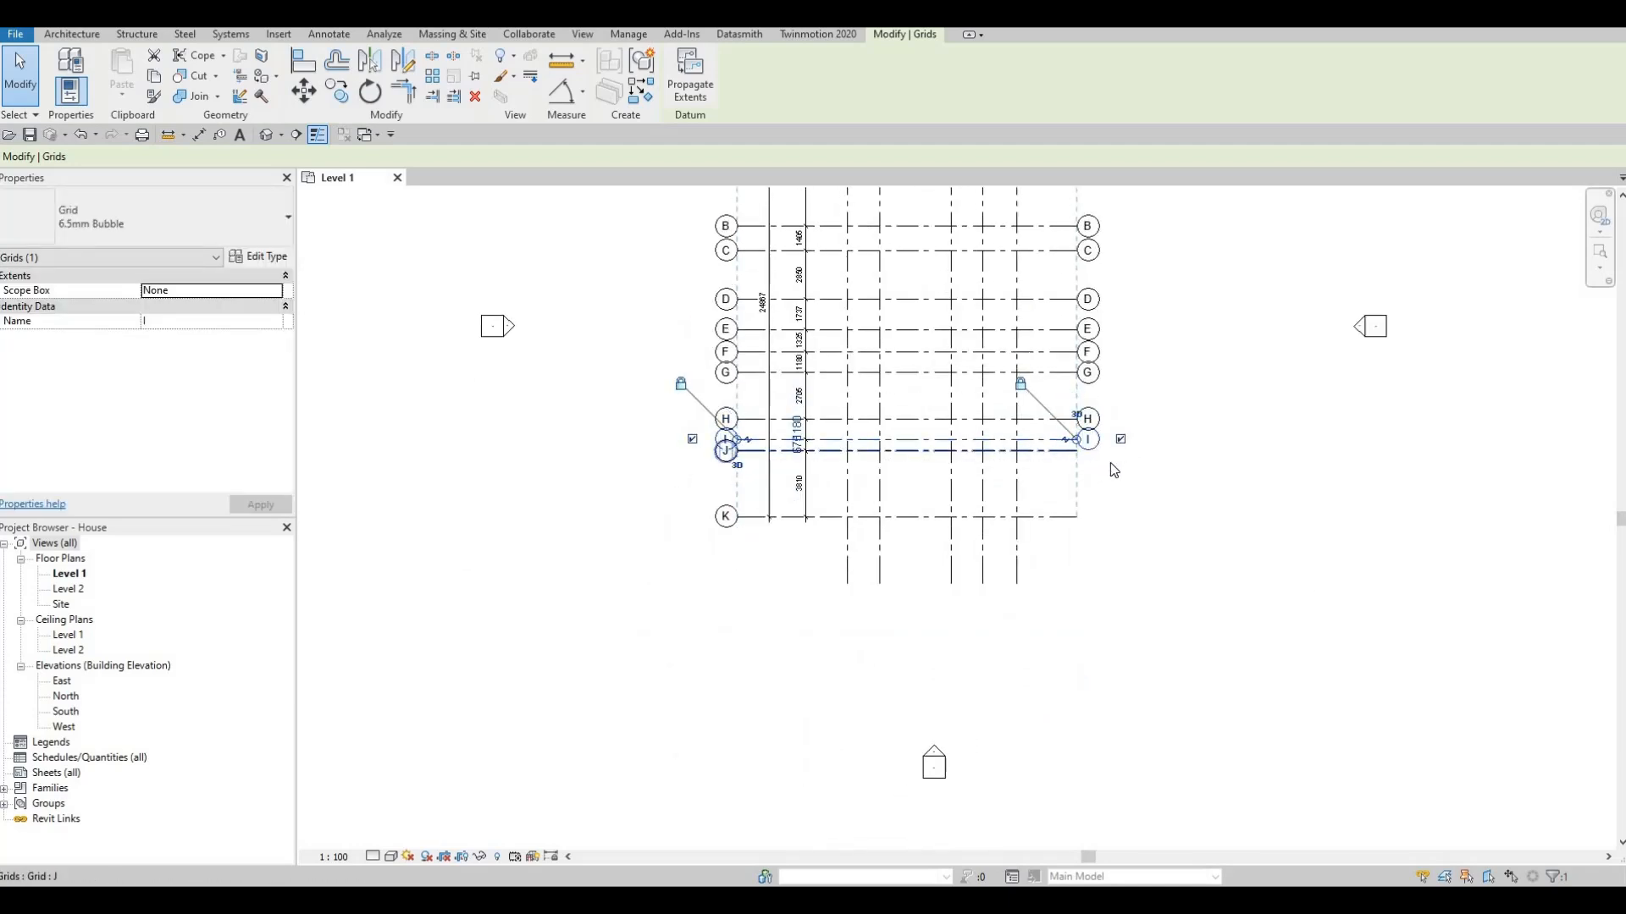
pyautogui.click(1119, 458)
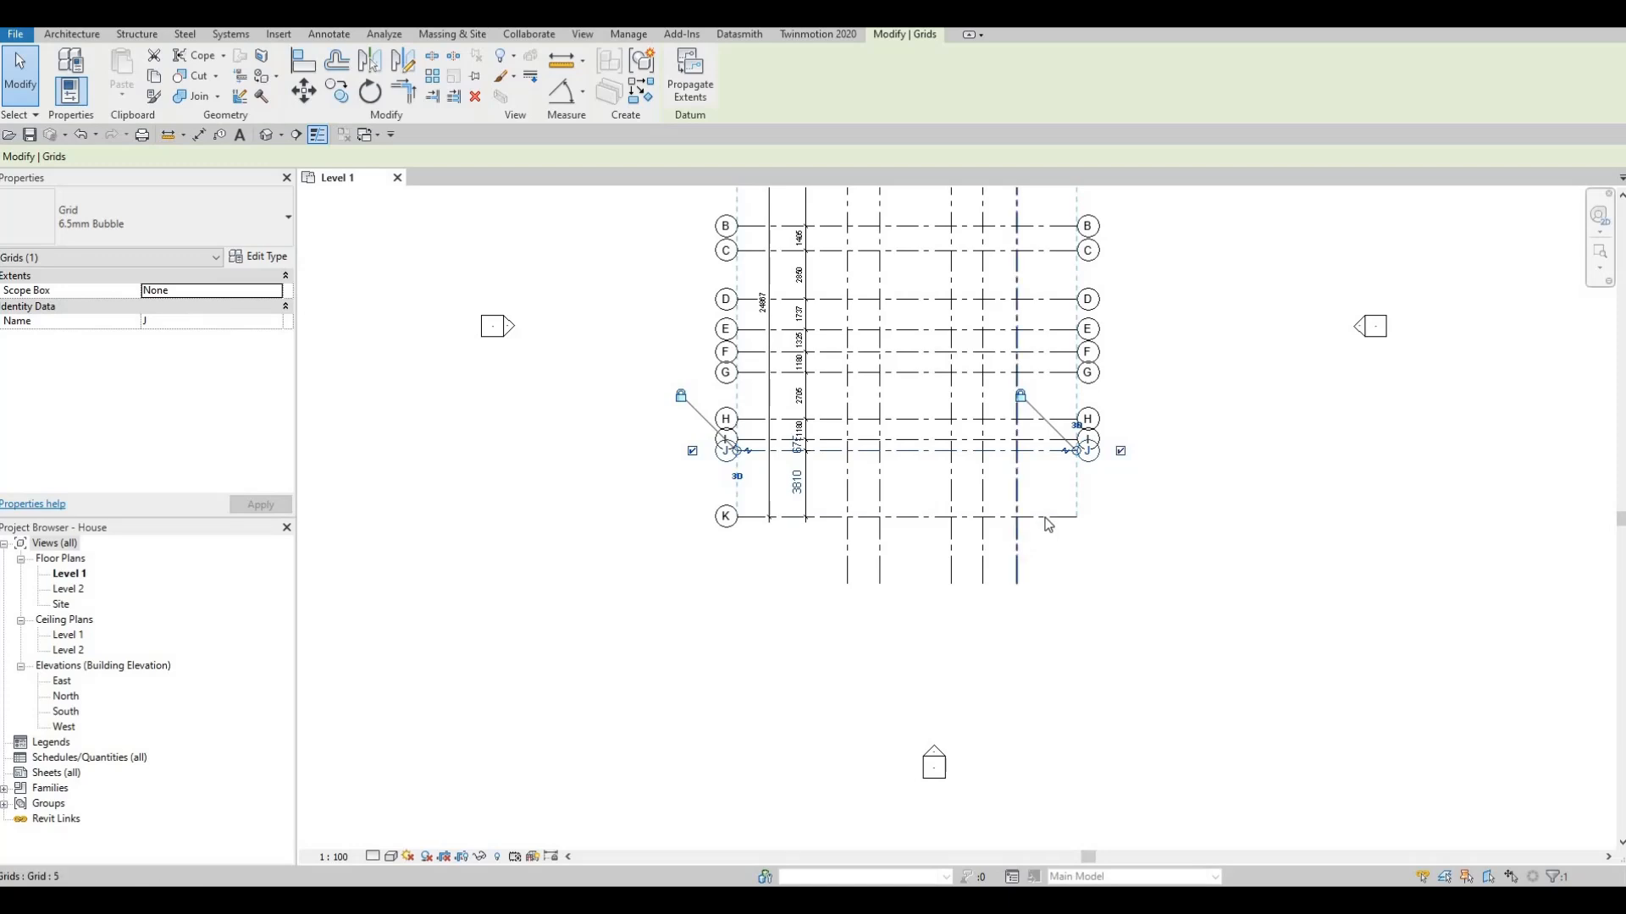
pyautogui.click(1113, 524)
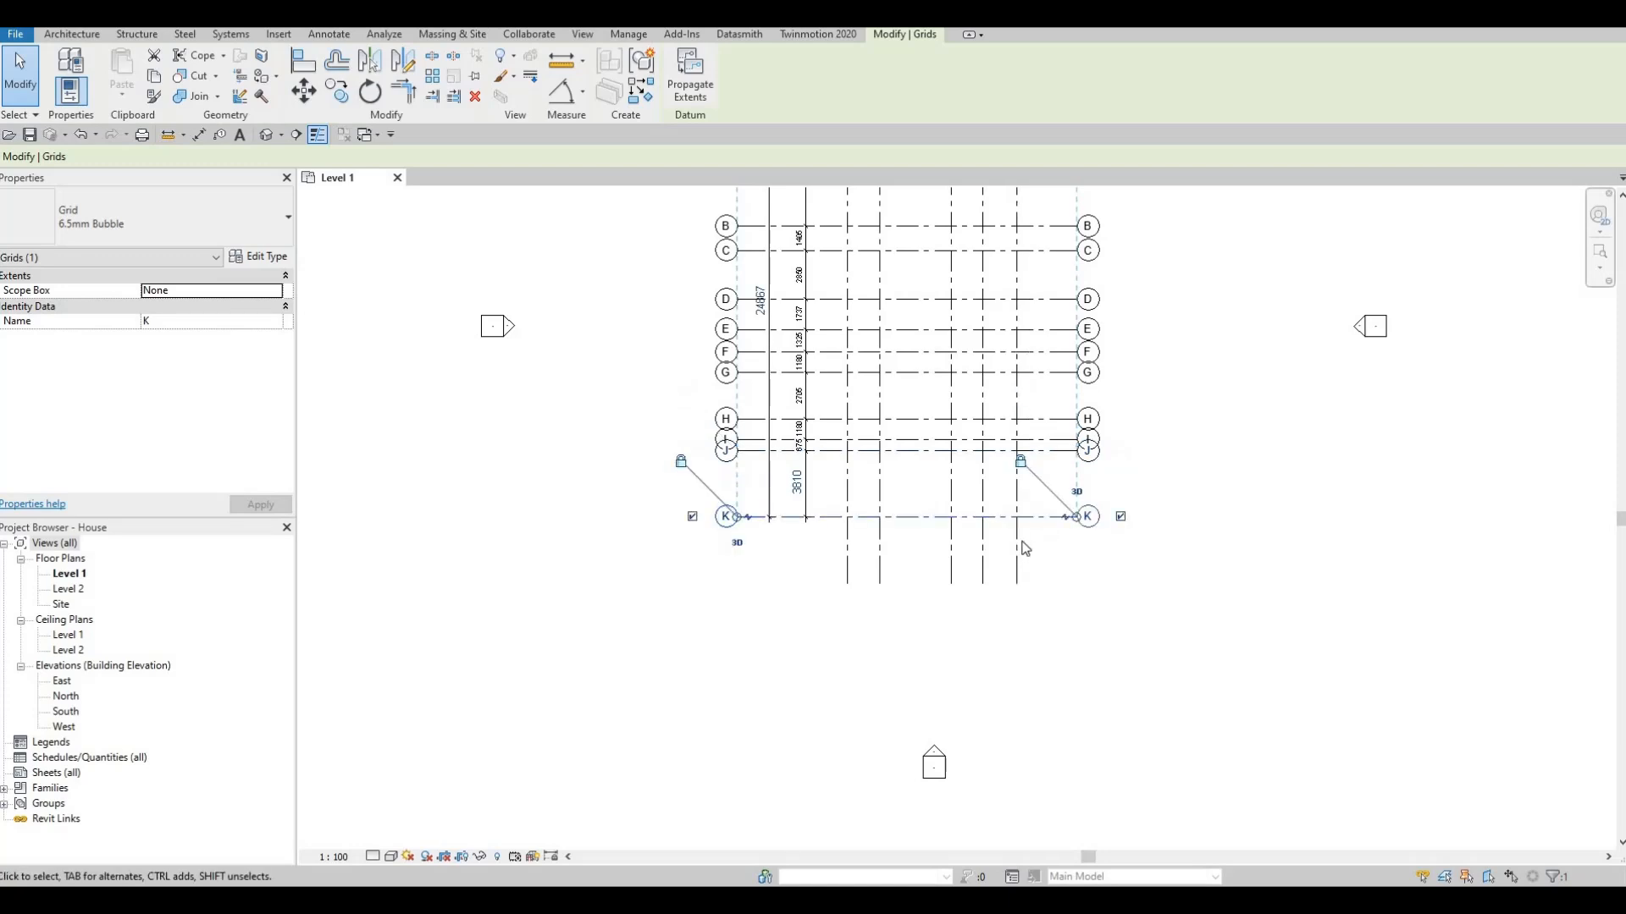
# Step: Show the grid bubbles at the ends below grid K for vertical grids 1 to 5
pyautogui.click(1020, 614)
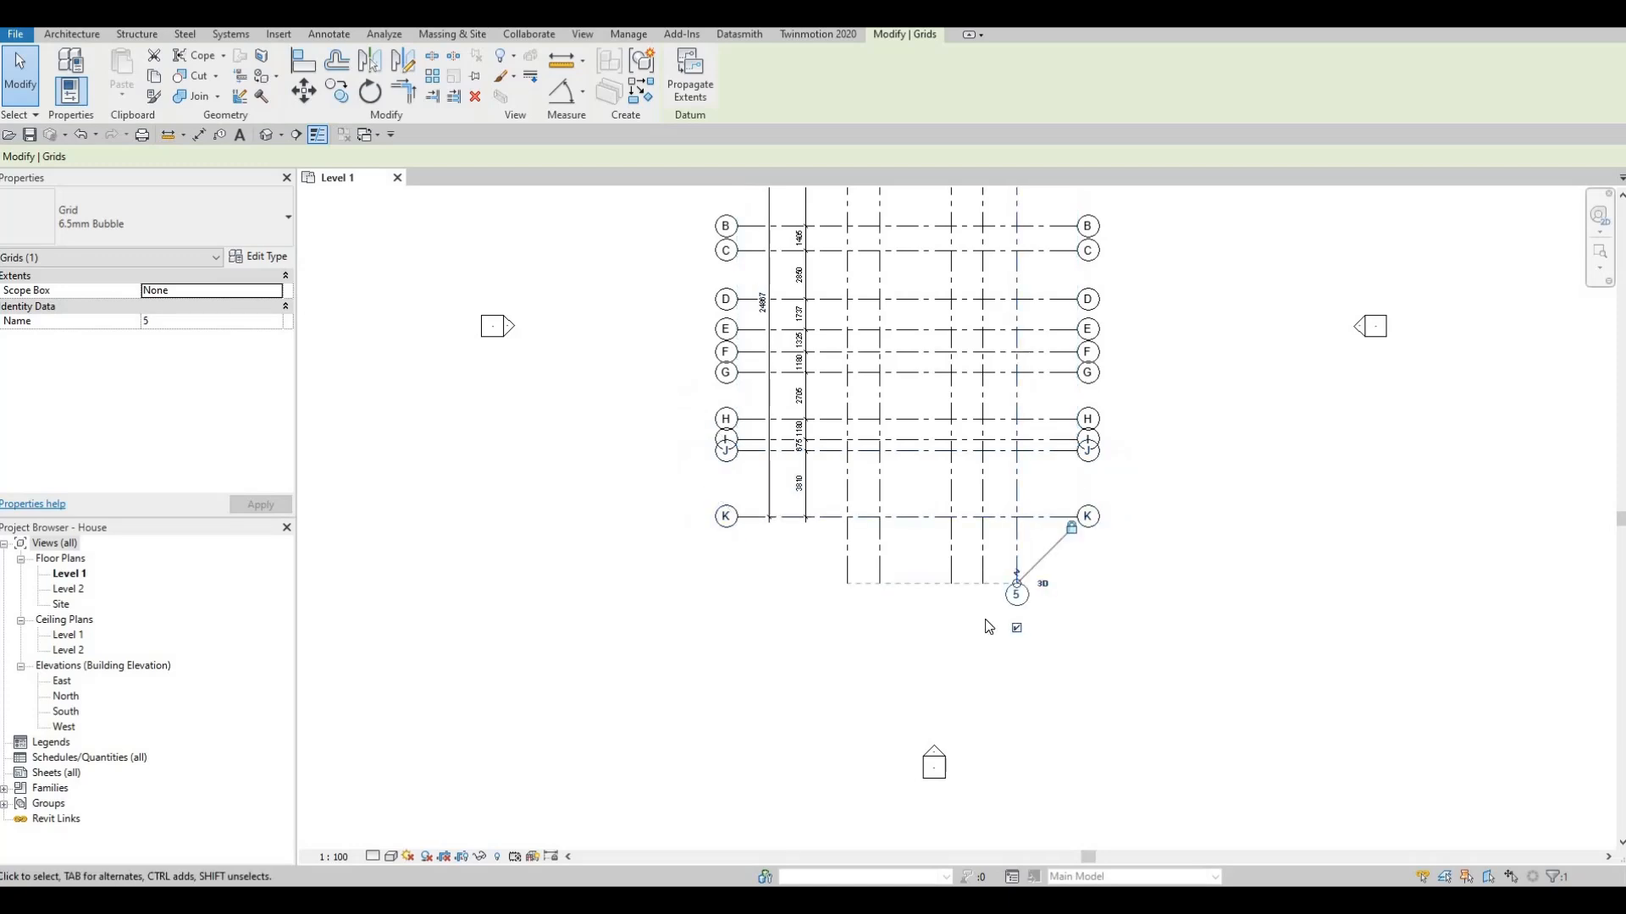
pyautogui.click(949, 556)
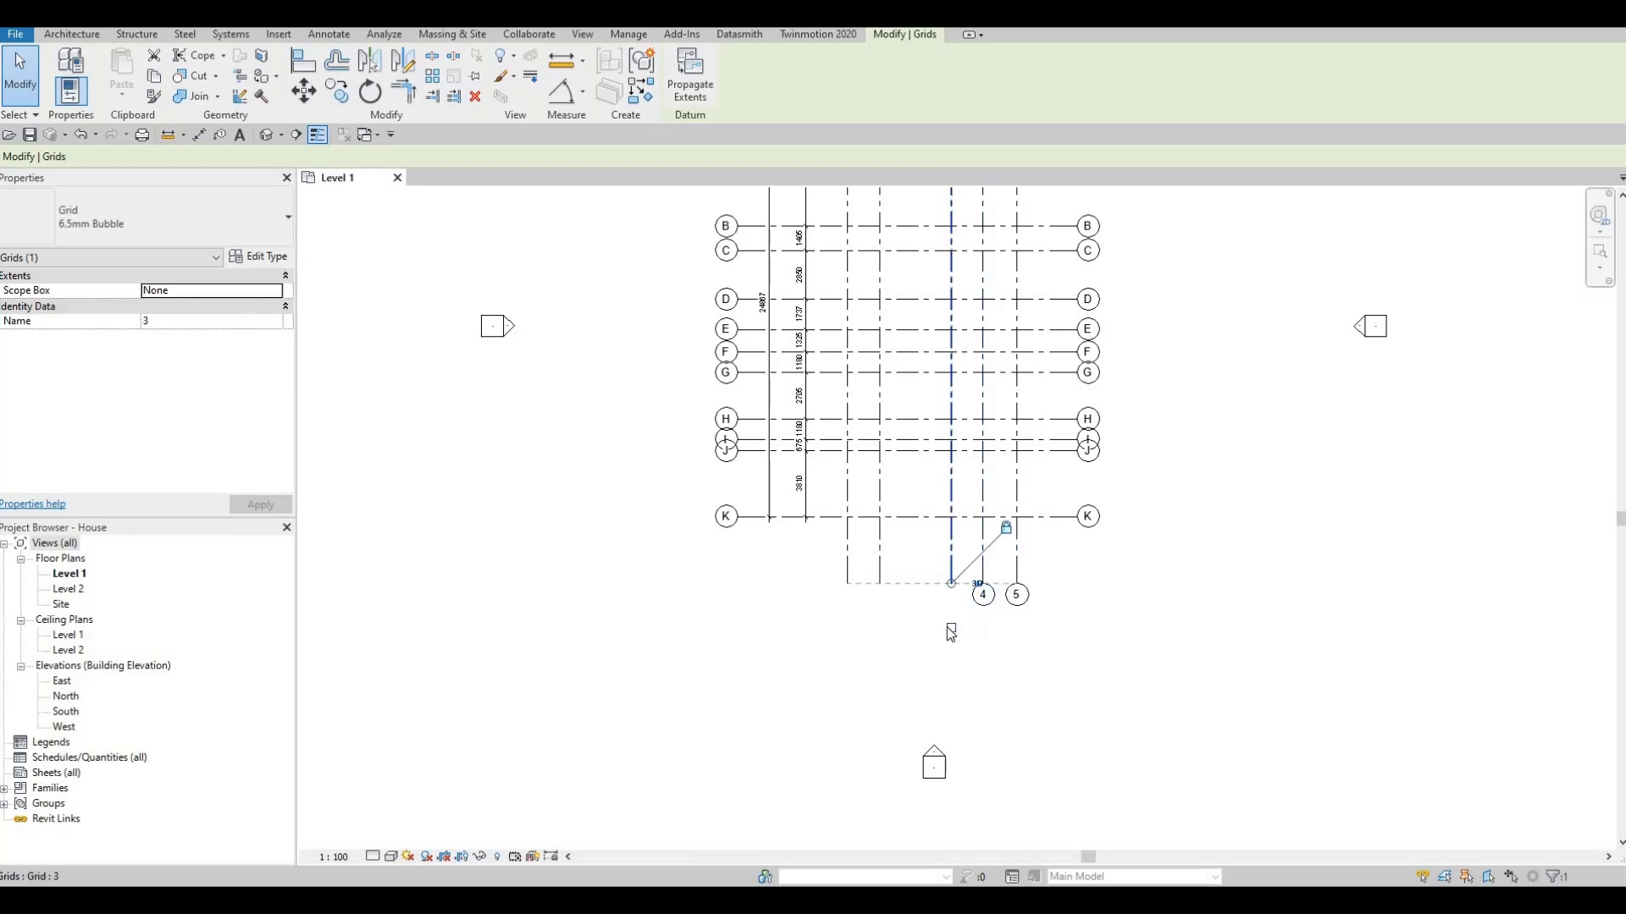
pyautogui.click(878, 560)
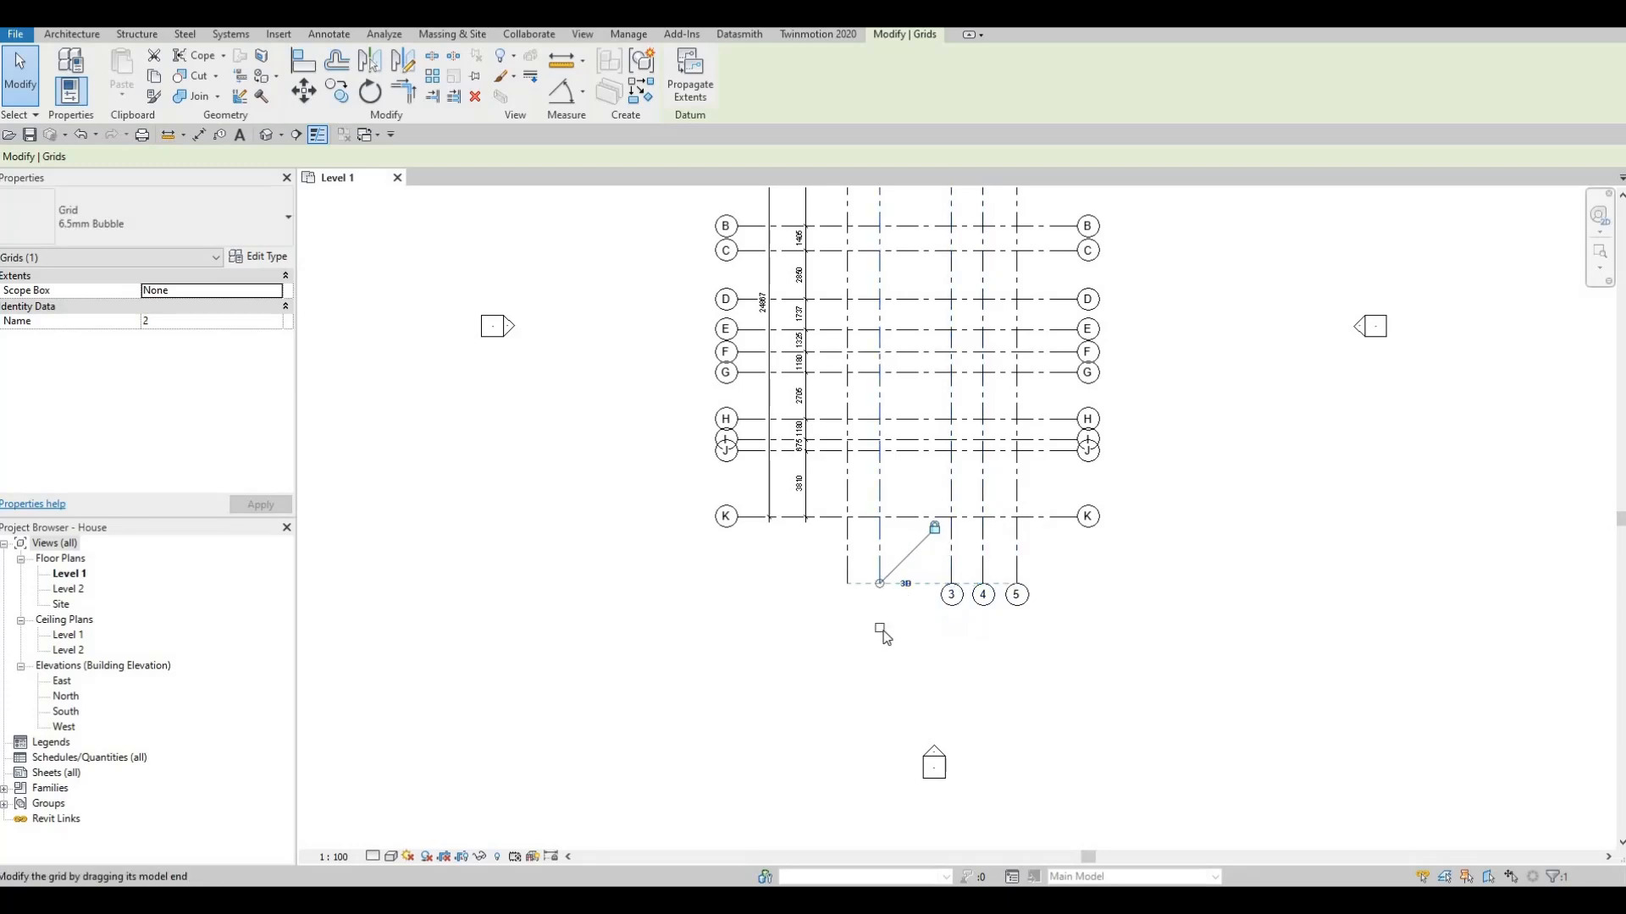
pyautogui.click(848, 573)
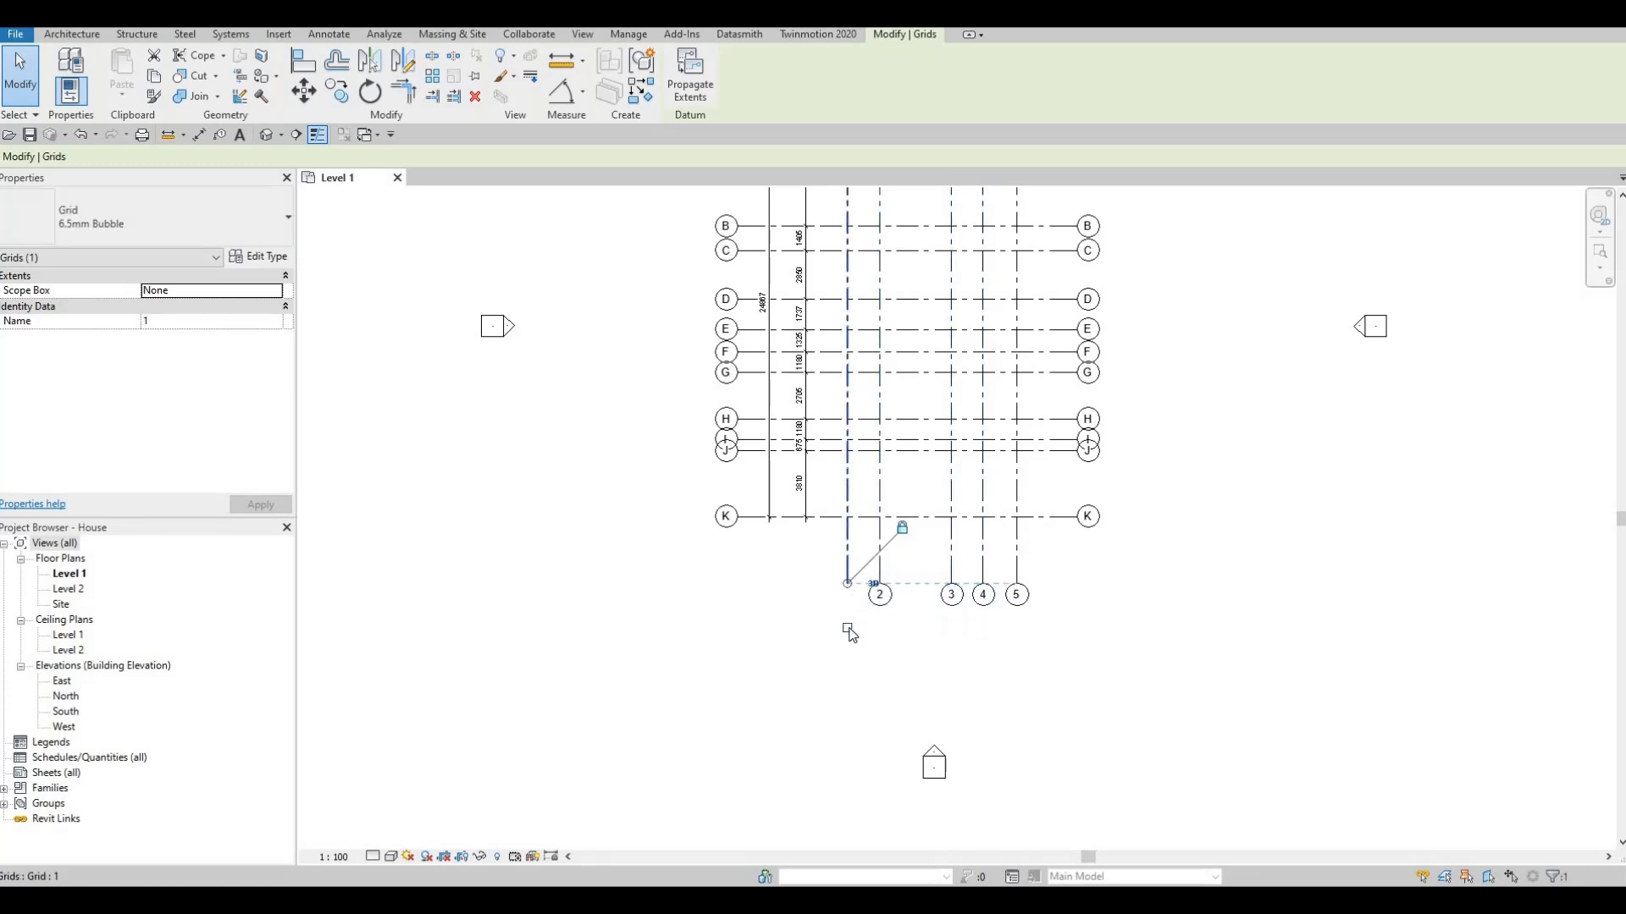
# Step: Add an elbow to grid G at its dimensioned end and lower the bubble clear of bubble F
pyautogui.moveTo(876, 404); pyautogui.dragTo(864, 588, button='middle')
pyautogui.moveTo(879, 441)
pyautogui.mouseDown(button='middle')
pyautogui.moveTo(882, 542)
pyautogui.moveTo(813, 507)
pyautogui.moveTo(838, 402)
pyautogui.mouseUp(button='middle')
pyautogui.scroll(1, 787, 426)
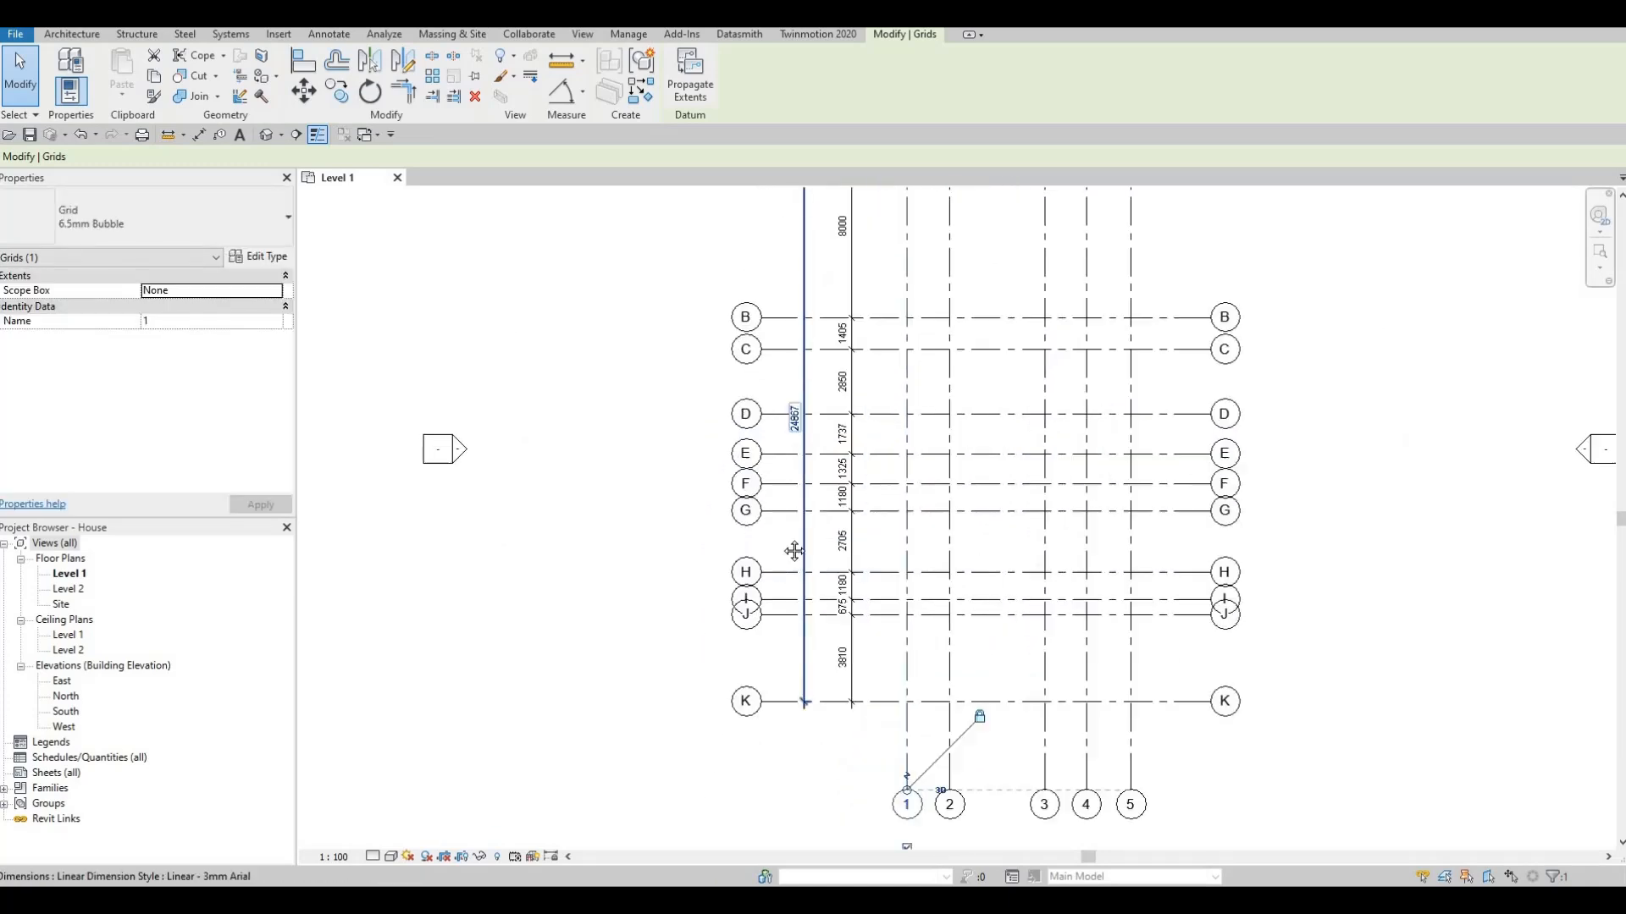
pyautogui.moveTo(759, 511); pyautogui.dragTo(761, 443, button='middle')
pyautogui.scroll(2, 788, 459)
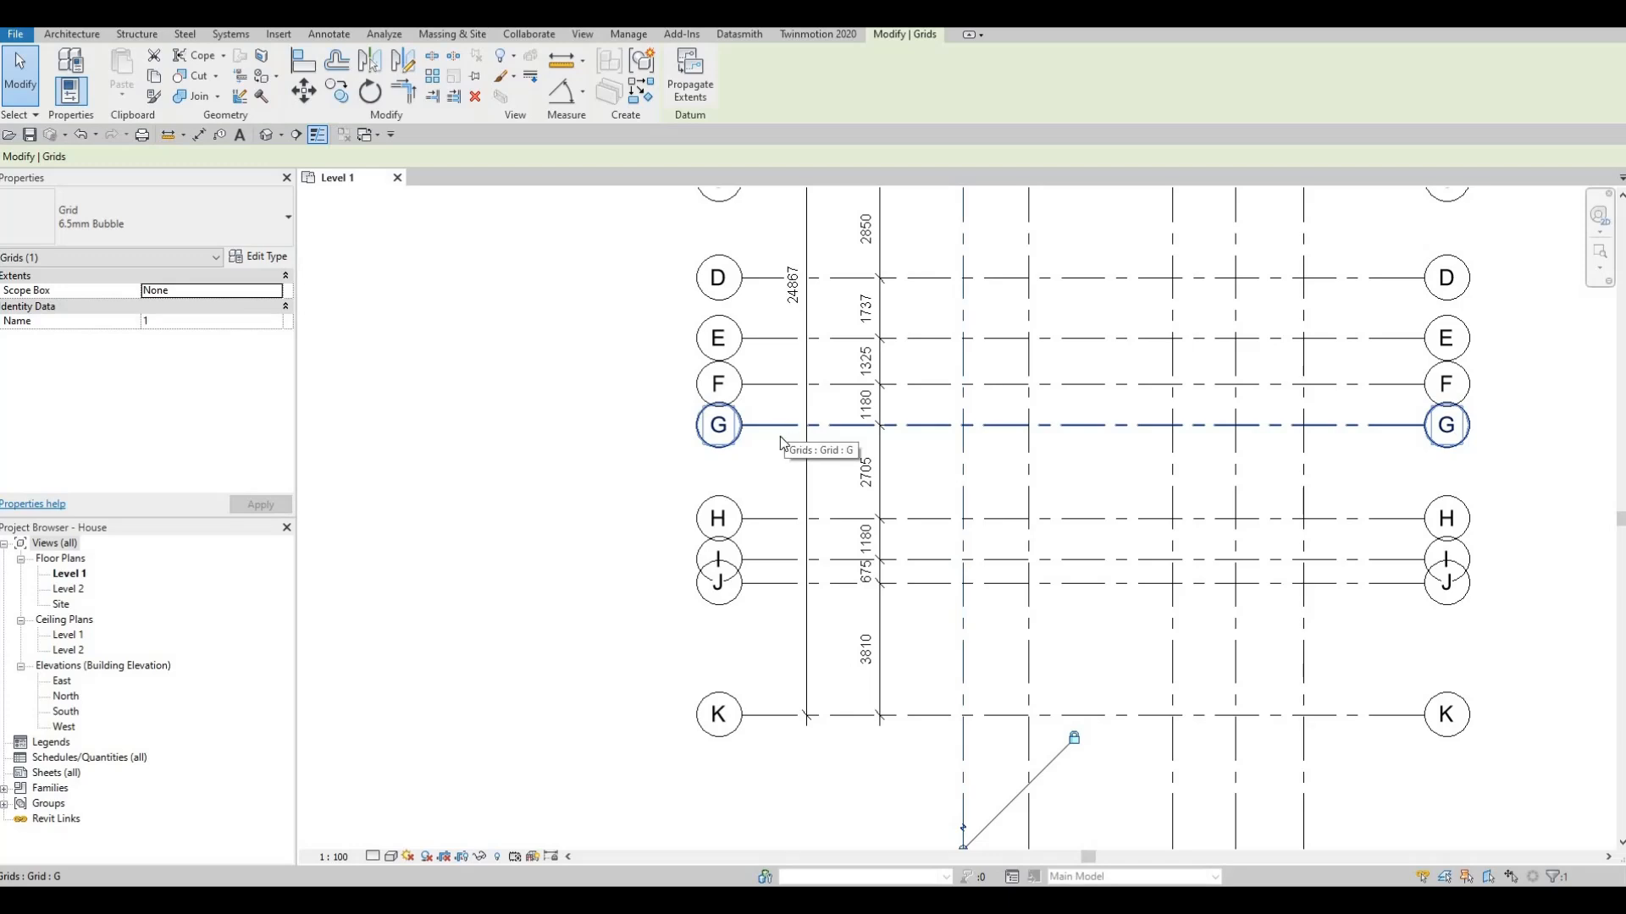
pyautogui.click(777, 432)
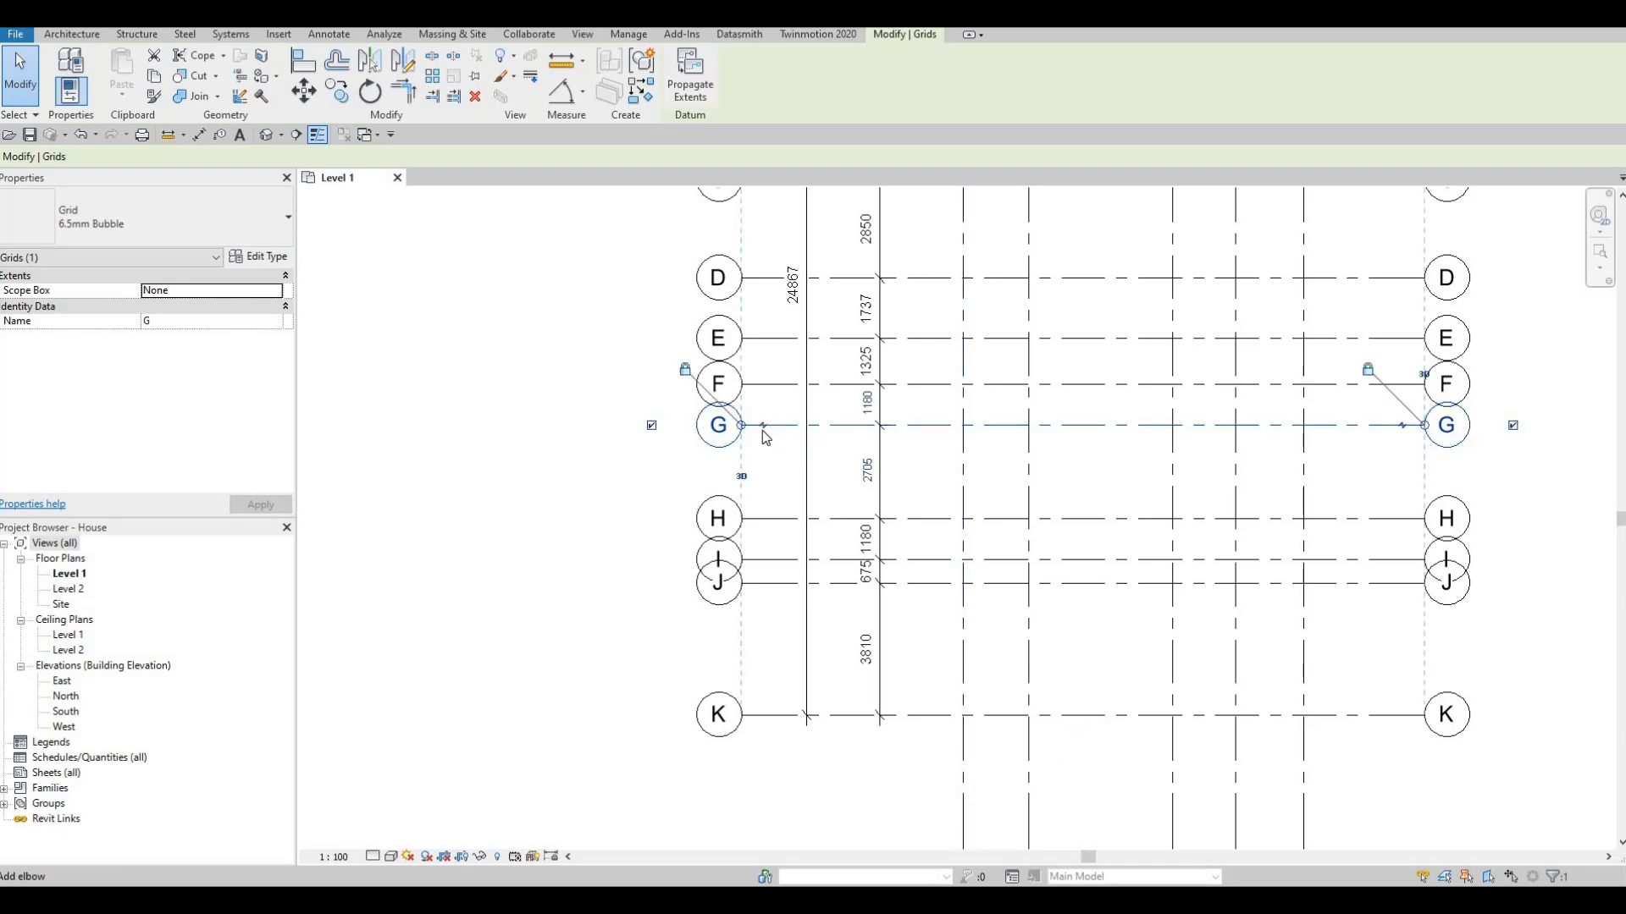
pyautogui.scroll(4, 765, 436)
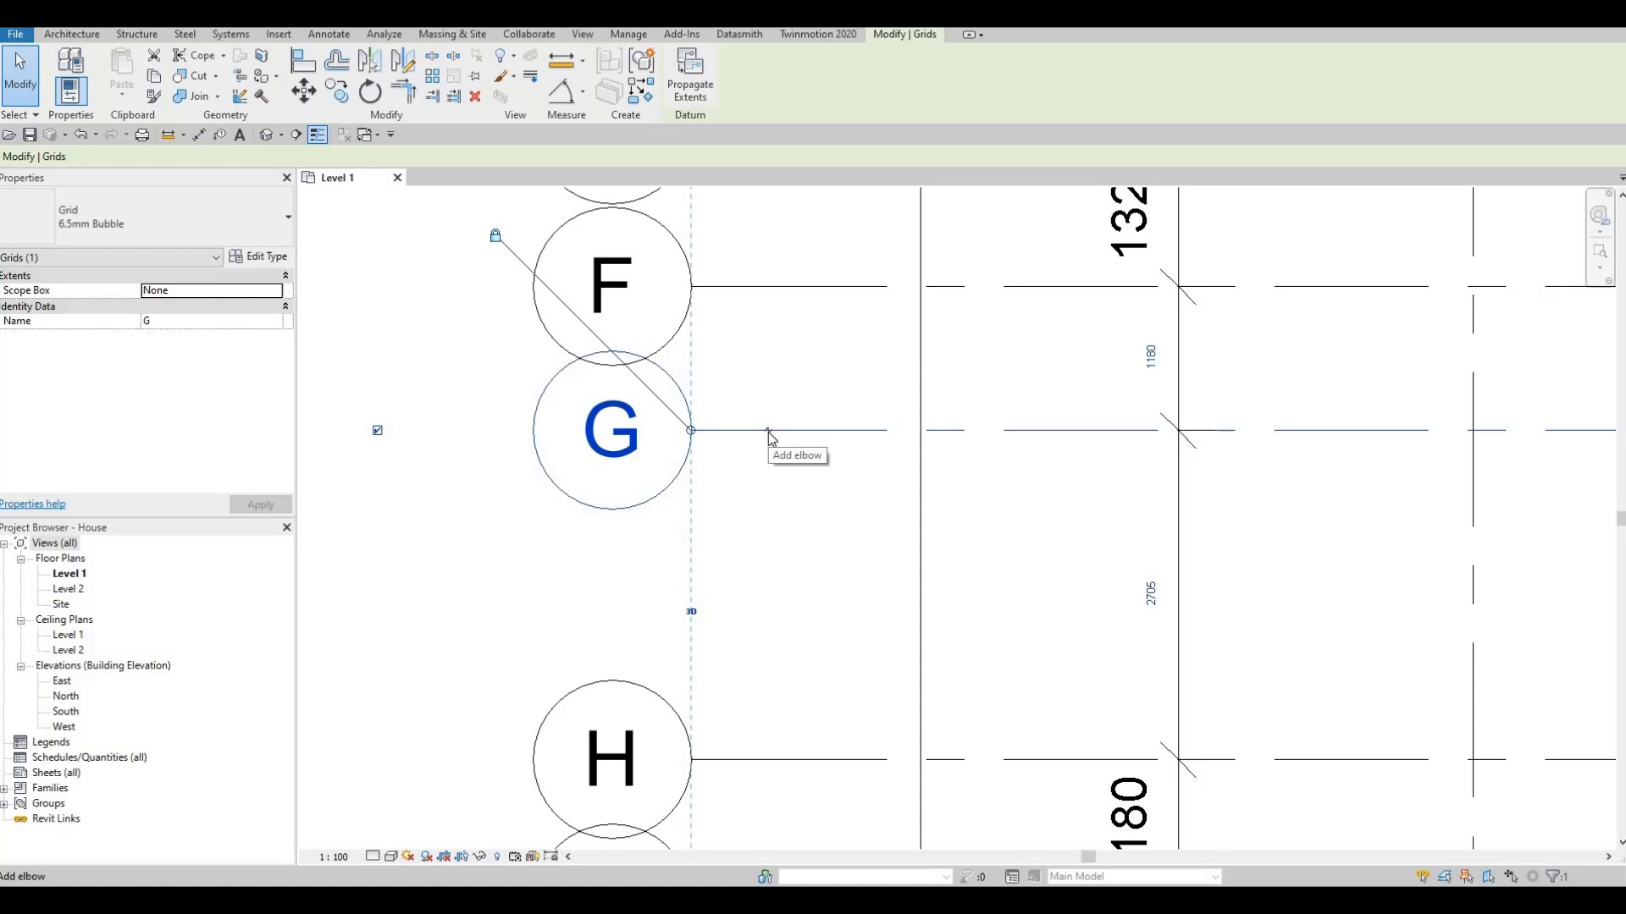
pyautogui.click(769, 431)
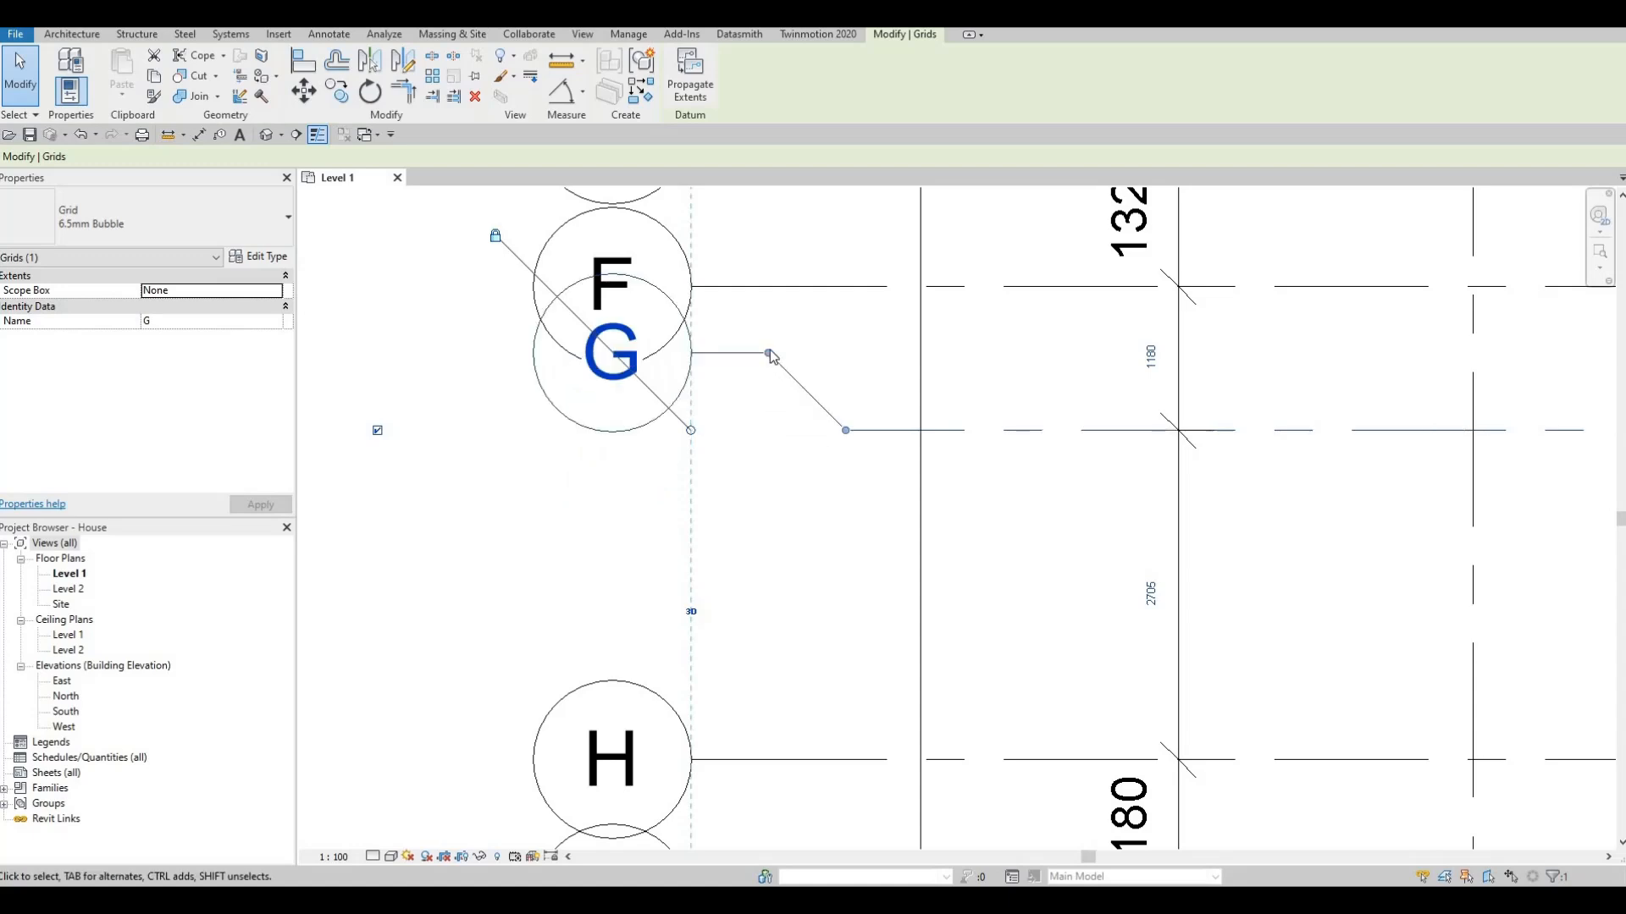
pyautogui.moveTo(765, 433); pyautogui.dragTo(769, 478)
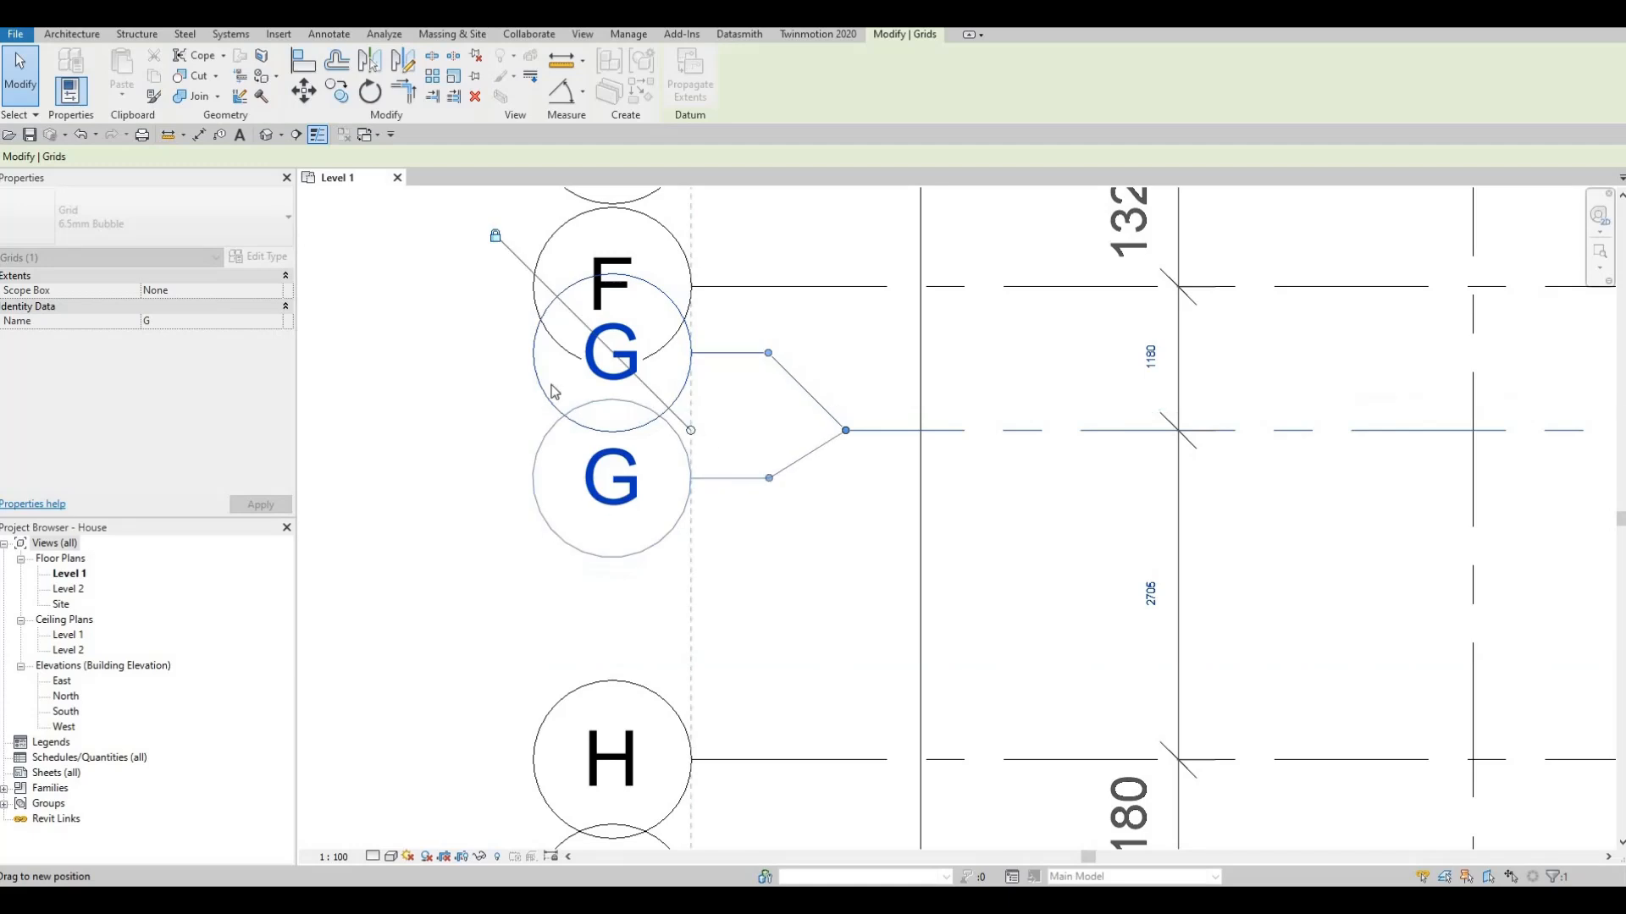
pyautogui.scroll(-1, 601, 384)
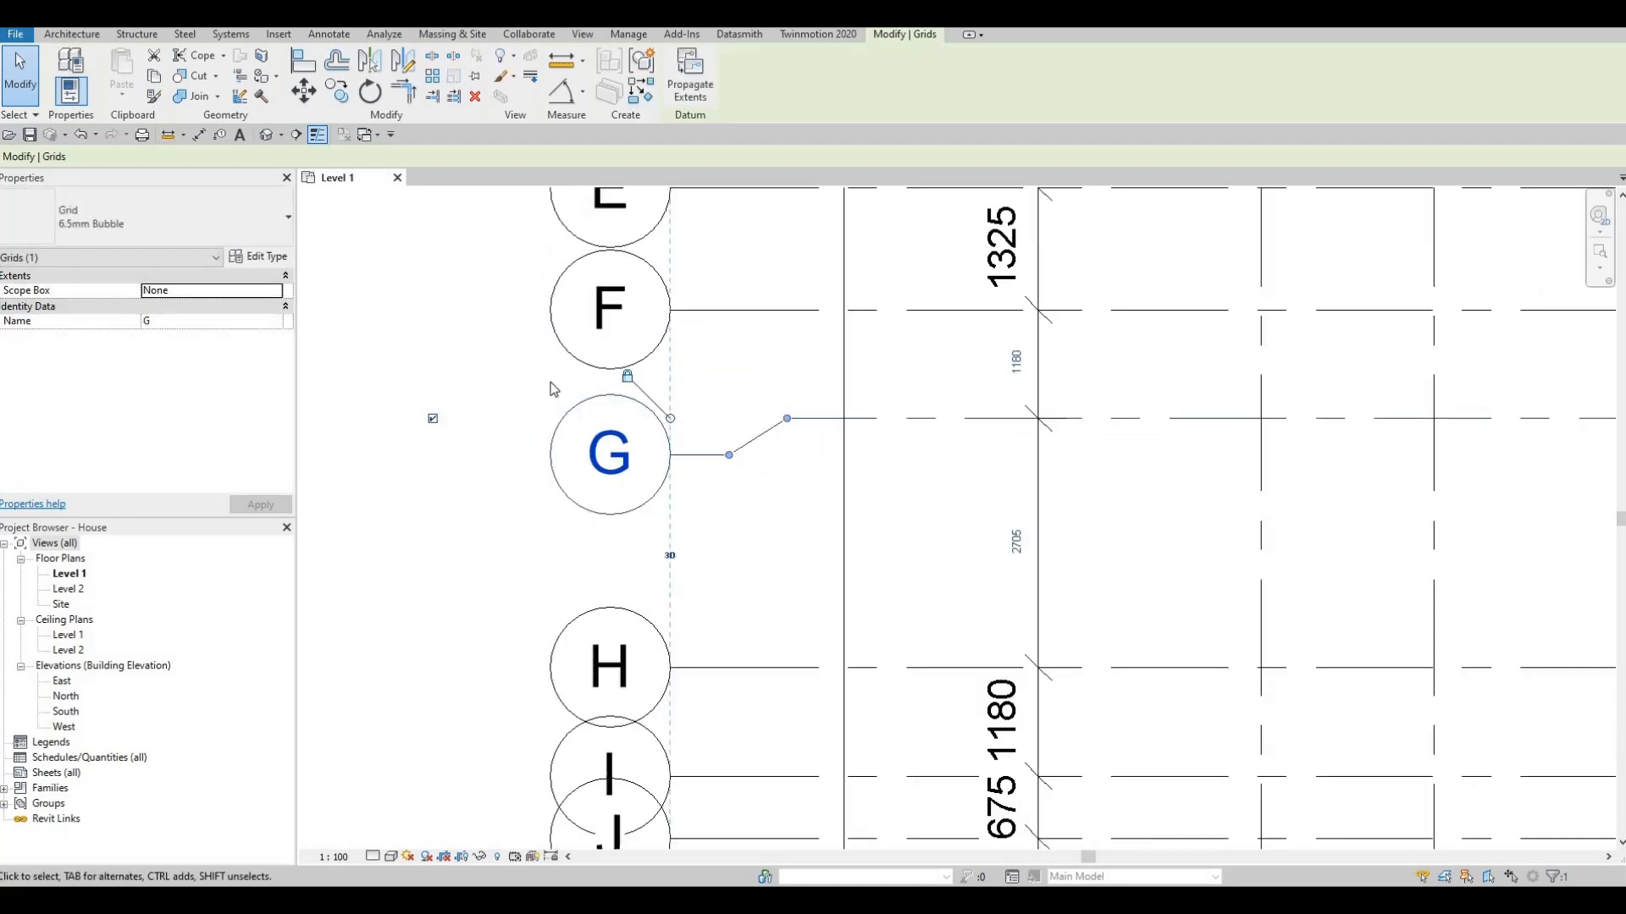
# Step: Add an elbow to grid G at its end beyond grid 5 and lower the bubble clear of bubble F
pyautogui.moveTo(1287, 462); pyautogui.dragTo(1151, 462, button='middle')
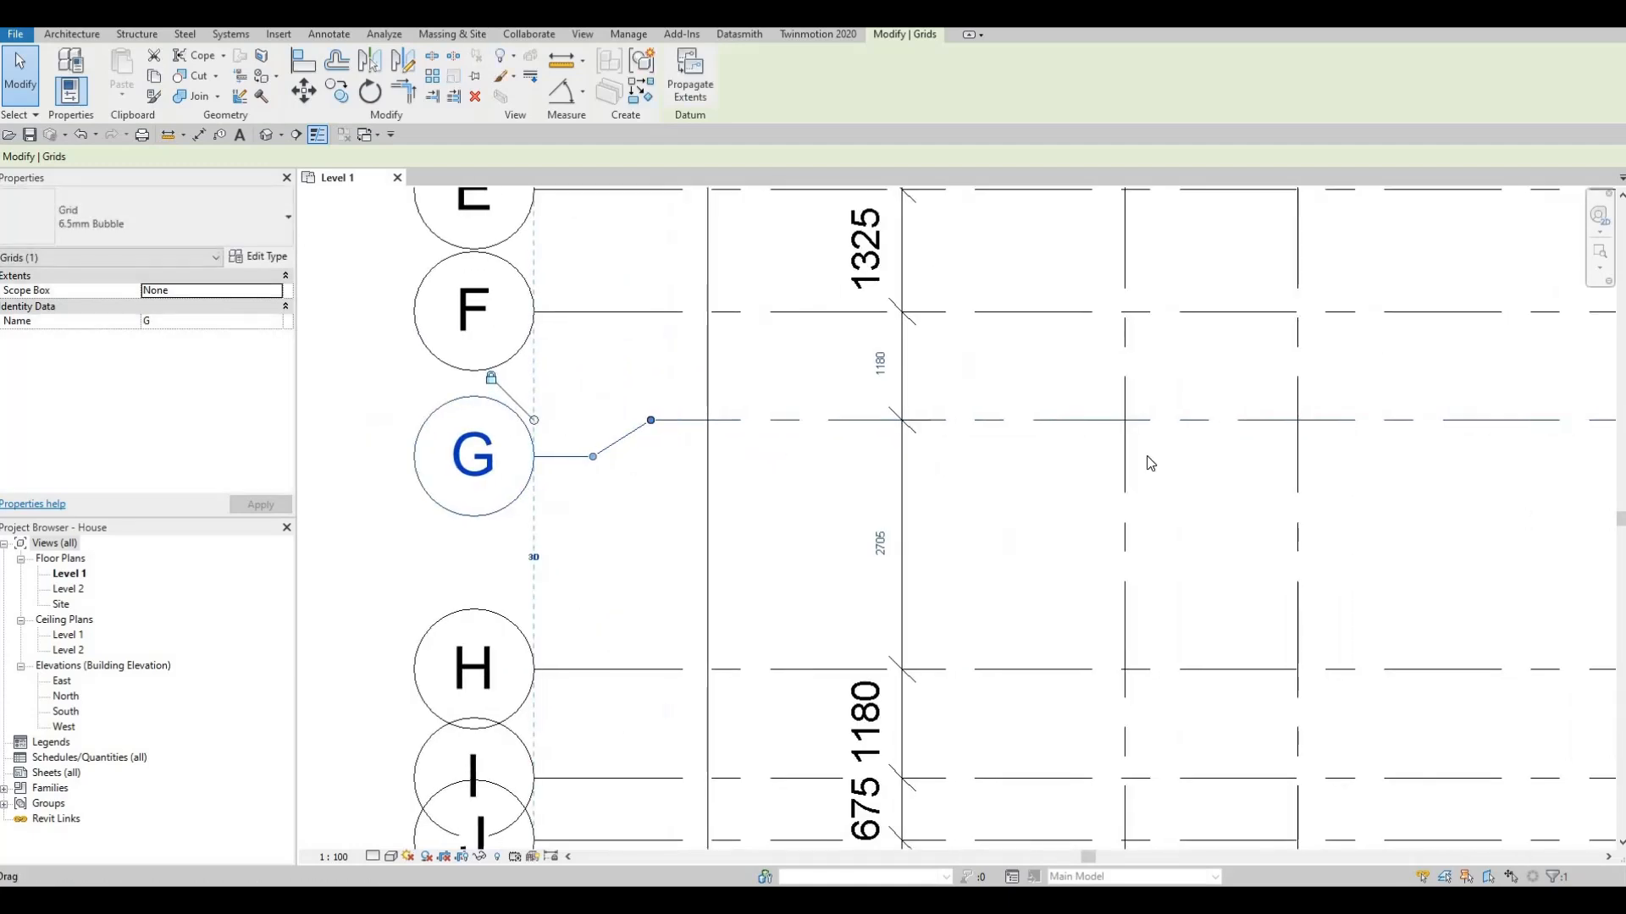
pyautogui.scroll(-2, 1151, 462)
pyautogui.moveTo(1591, 469); pyautogui.dragTo(941, 461, button='middle')
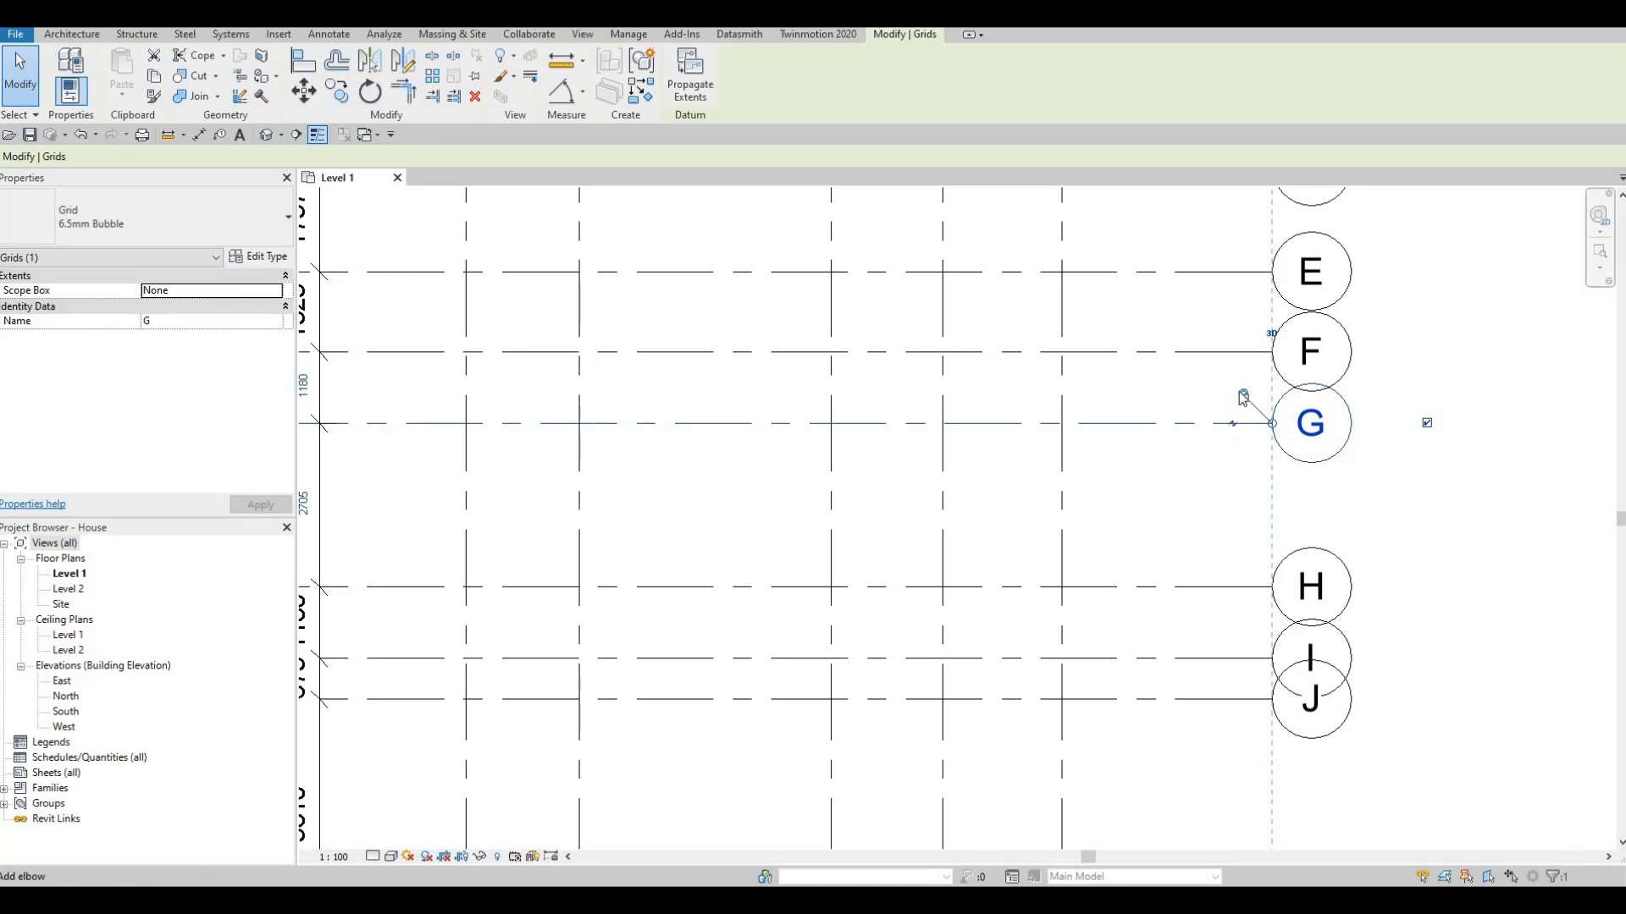
pyautogui.click(1233, 426)
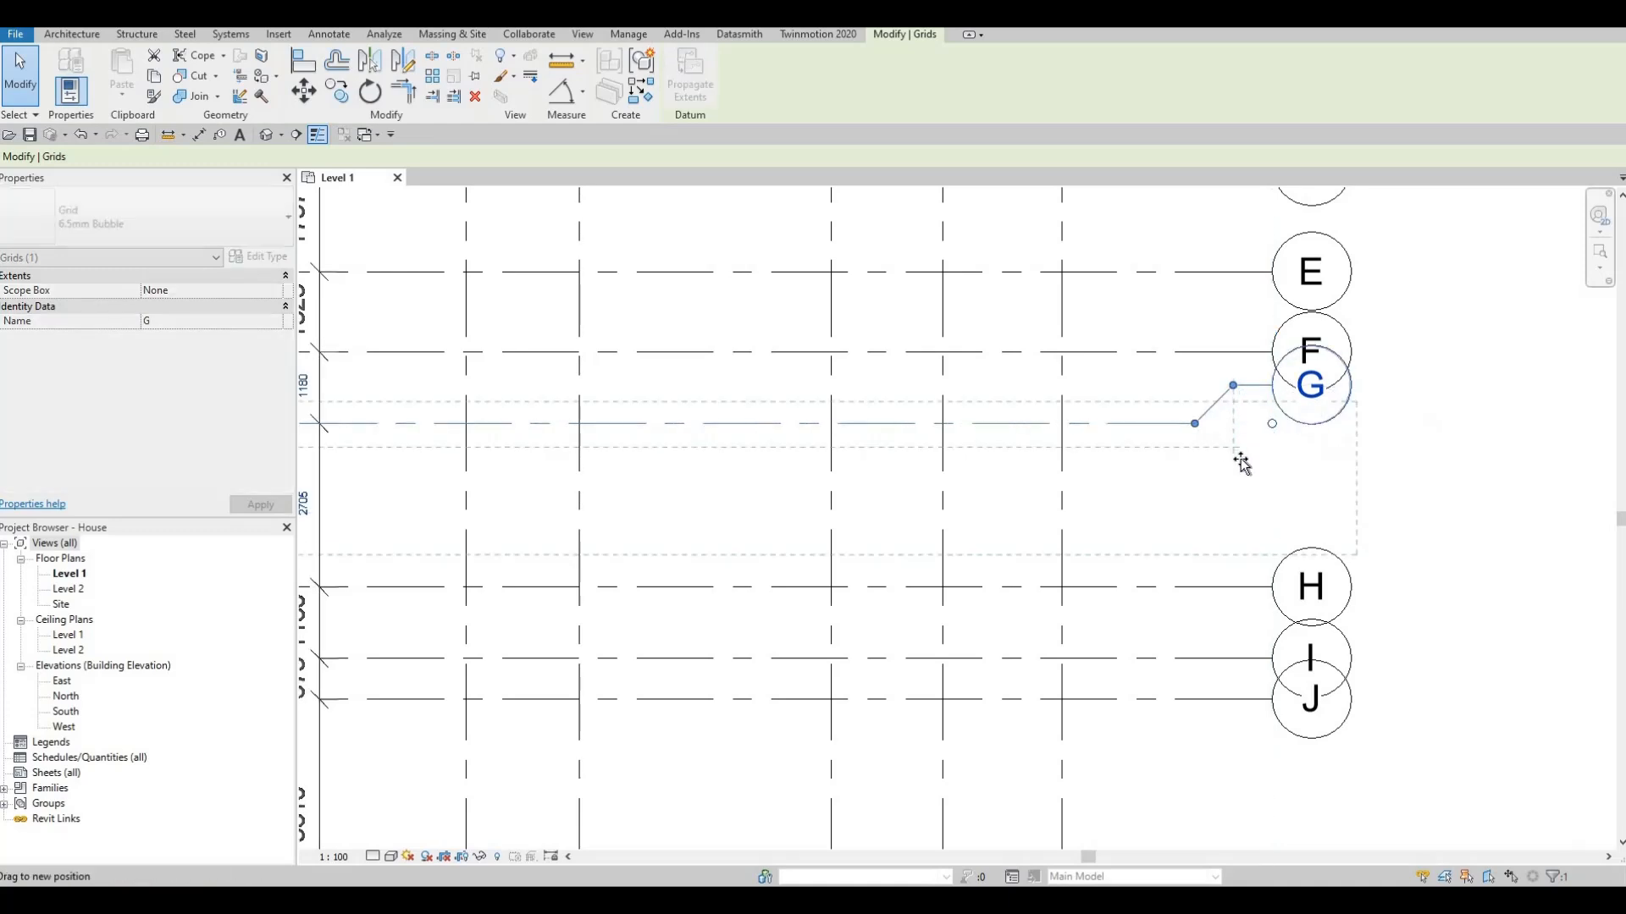
pyautogui.moveTo(1240, 461); pyautogui.dragTo(1208, 491)
pyautogui.scroll(-2, 1241, 464)
pyautogui.moveTo(1240, 463); pyautogui.dragTo(1254, 461, button='middle')
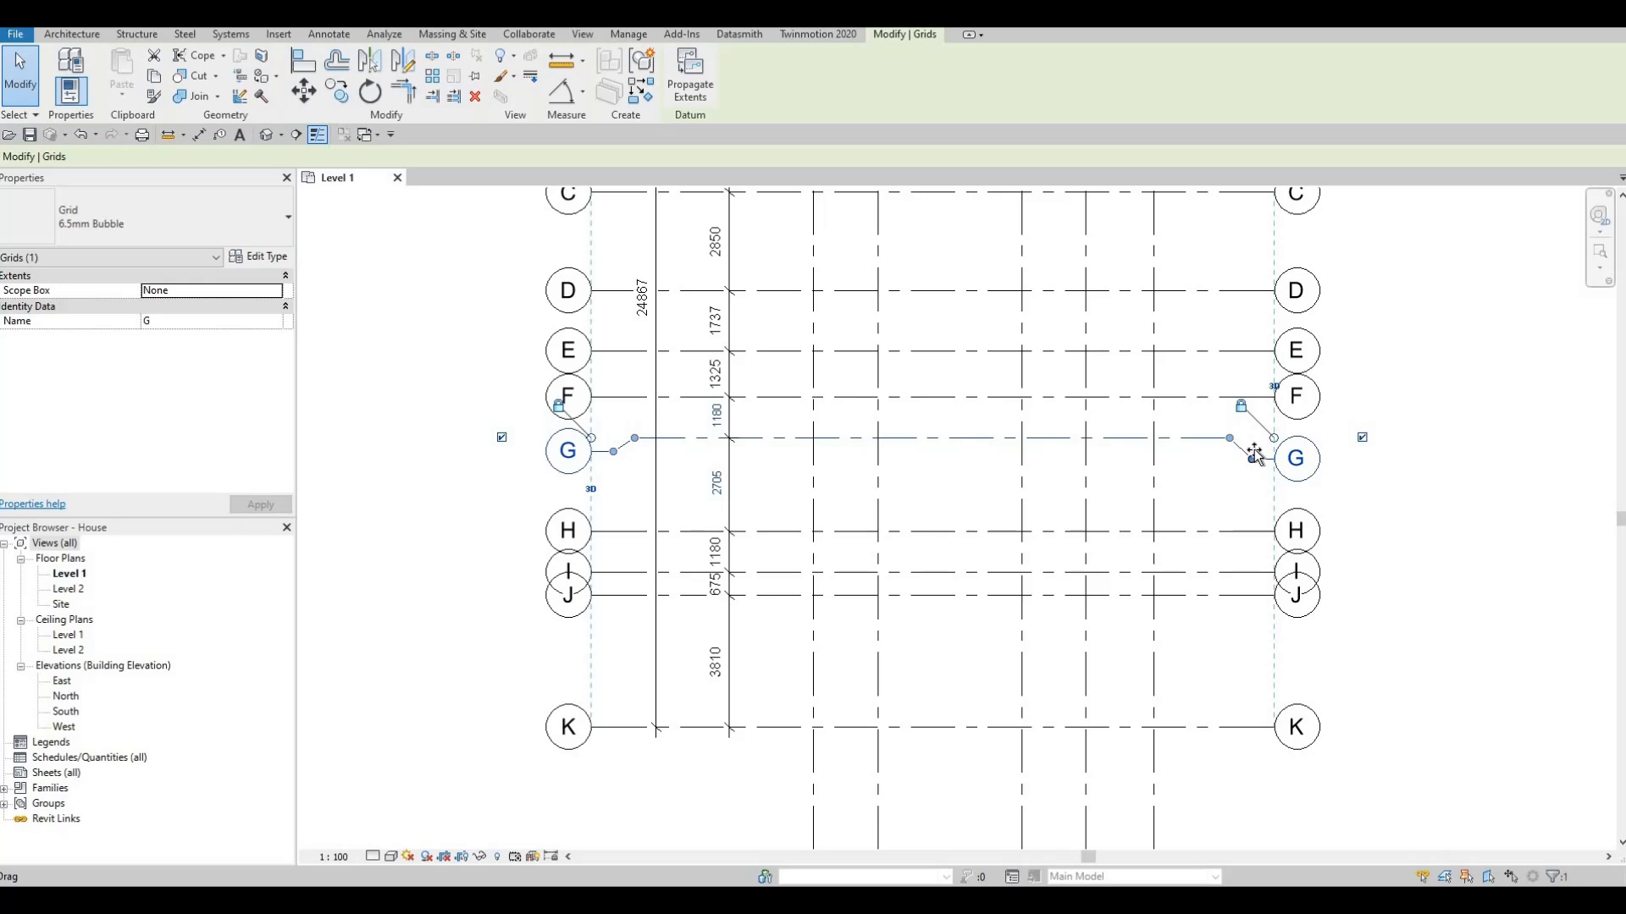
# Step: Adjust the elbow of grid G beyond grid 5 so its bubble lines up with the opposite G bubble
pyautogui.moveTo(1254, 454); pyautogui.dragTo(801, 433)
pyautogui.moveTo(590, 467); pyautogui.dragTo(591, 466)
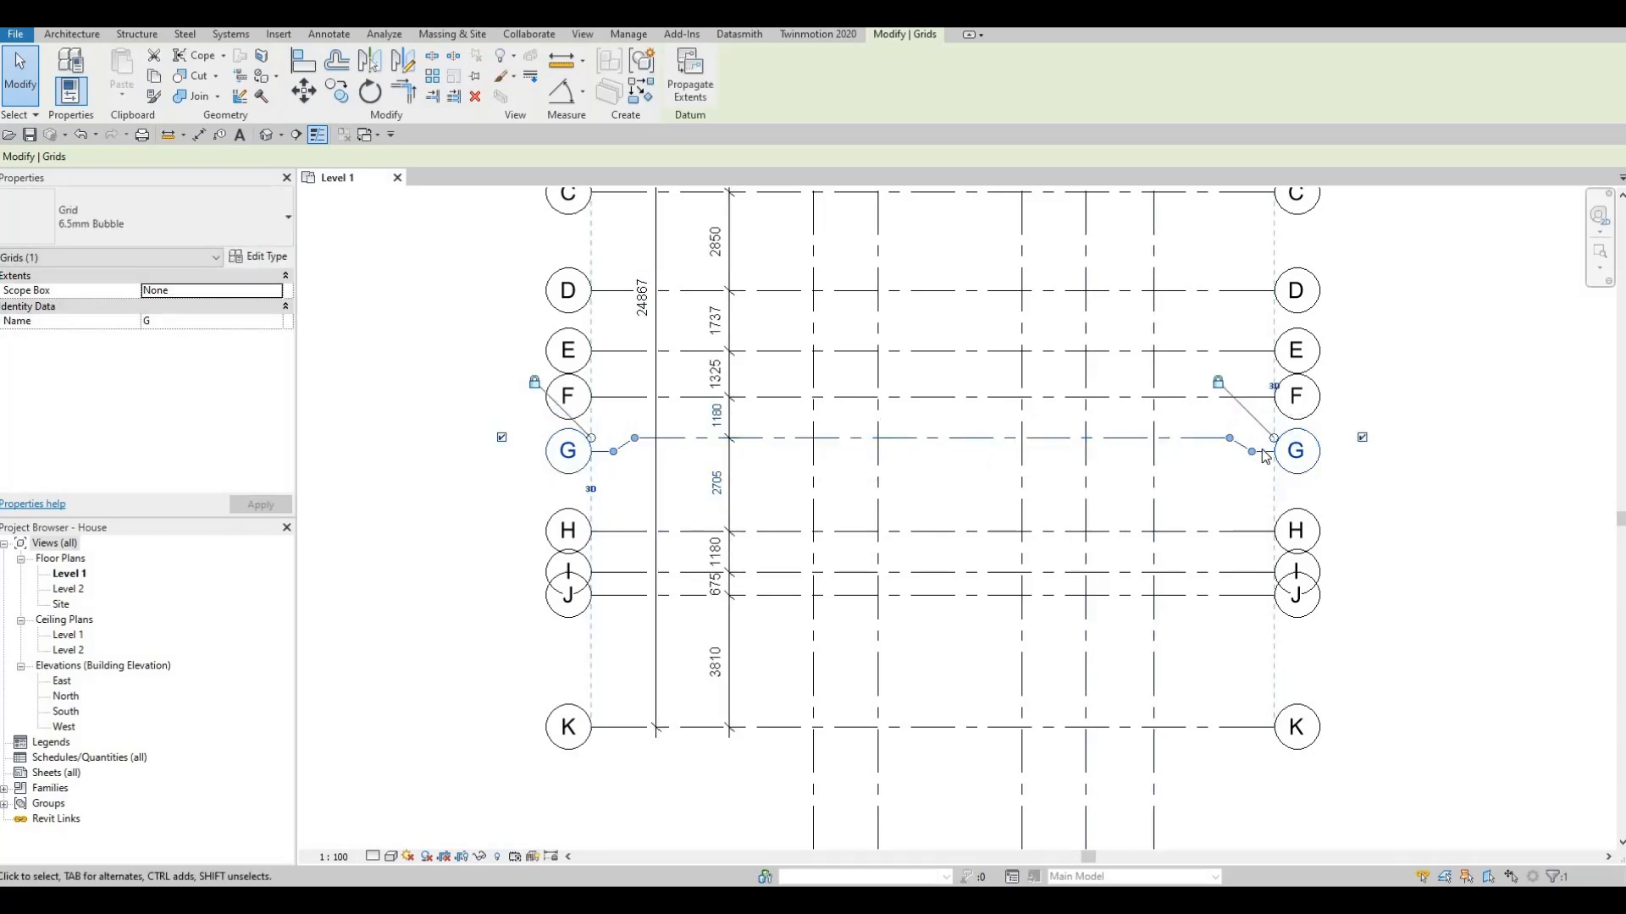
pyautogui.moveTo(1253, 465); pyautogui.dragTo(1253, 457)
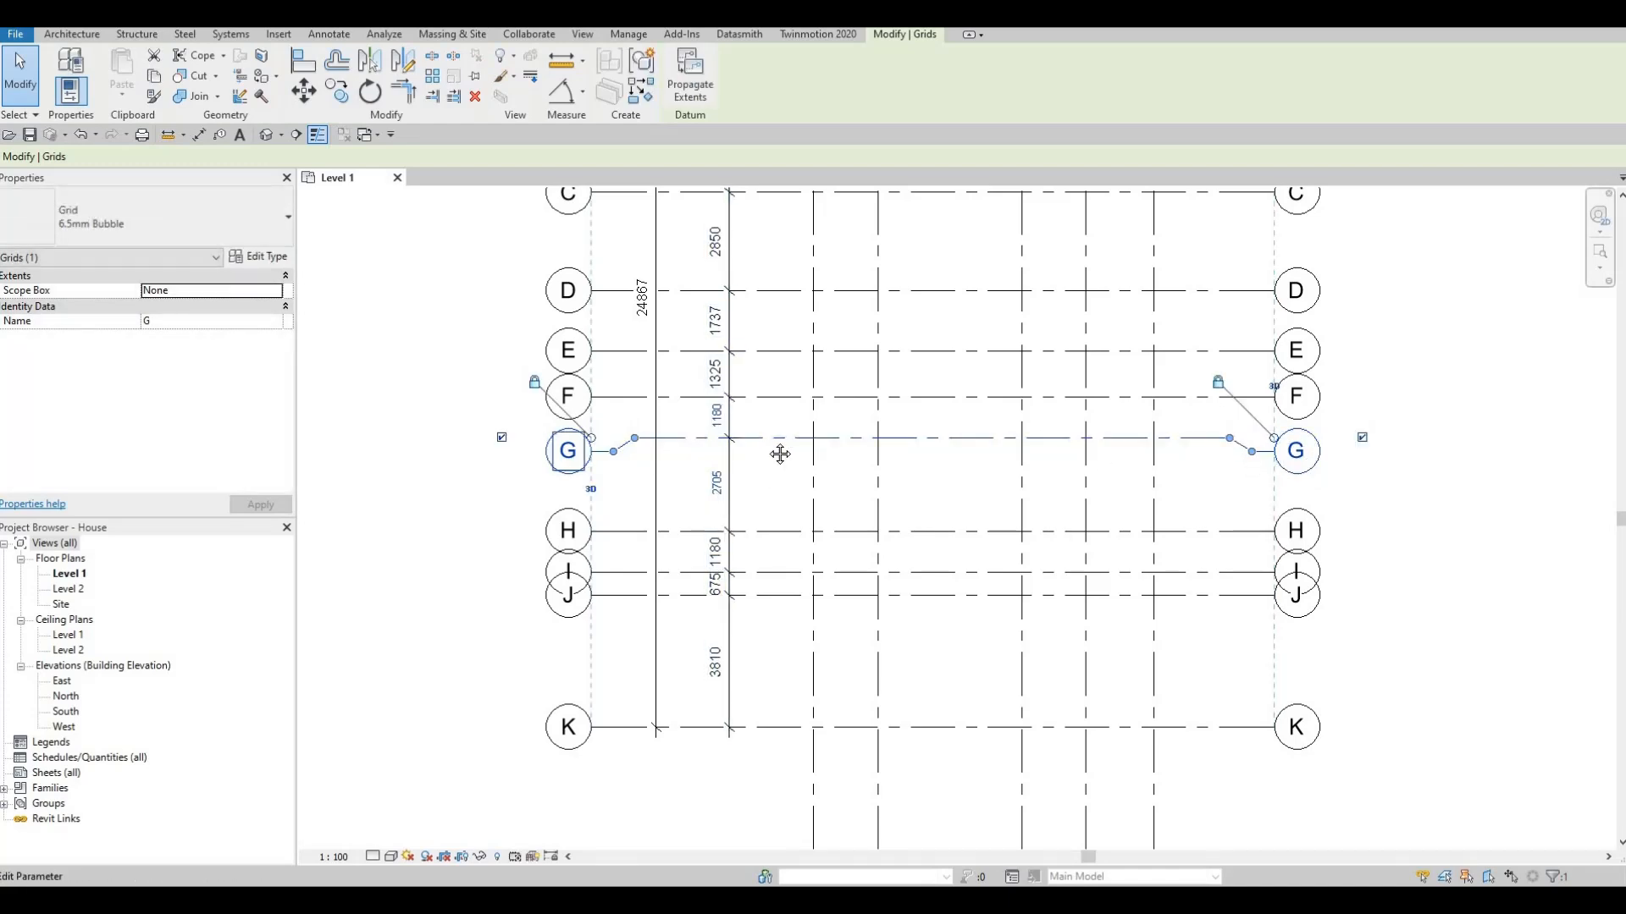
pyautogui.moveTo(699, 507); pyautogui.dragTo(752, 445, button='middle')
pyautogui.press('Escape')
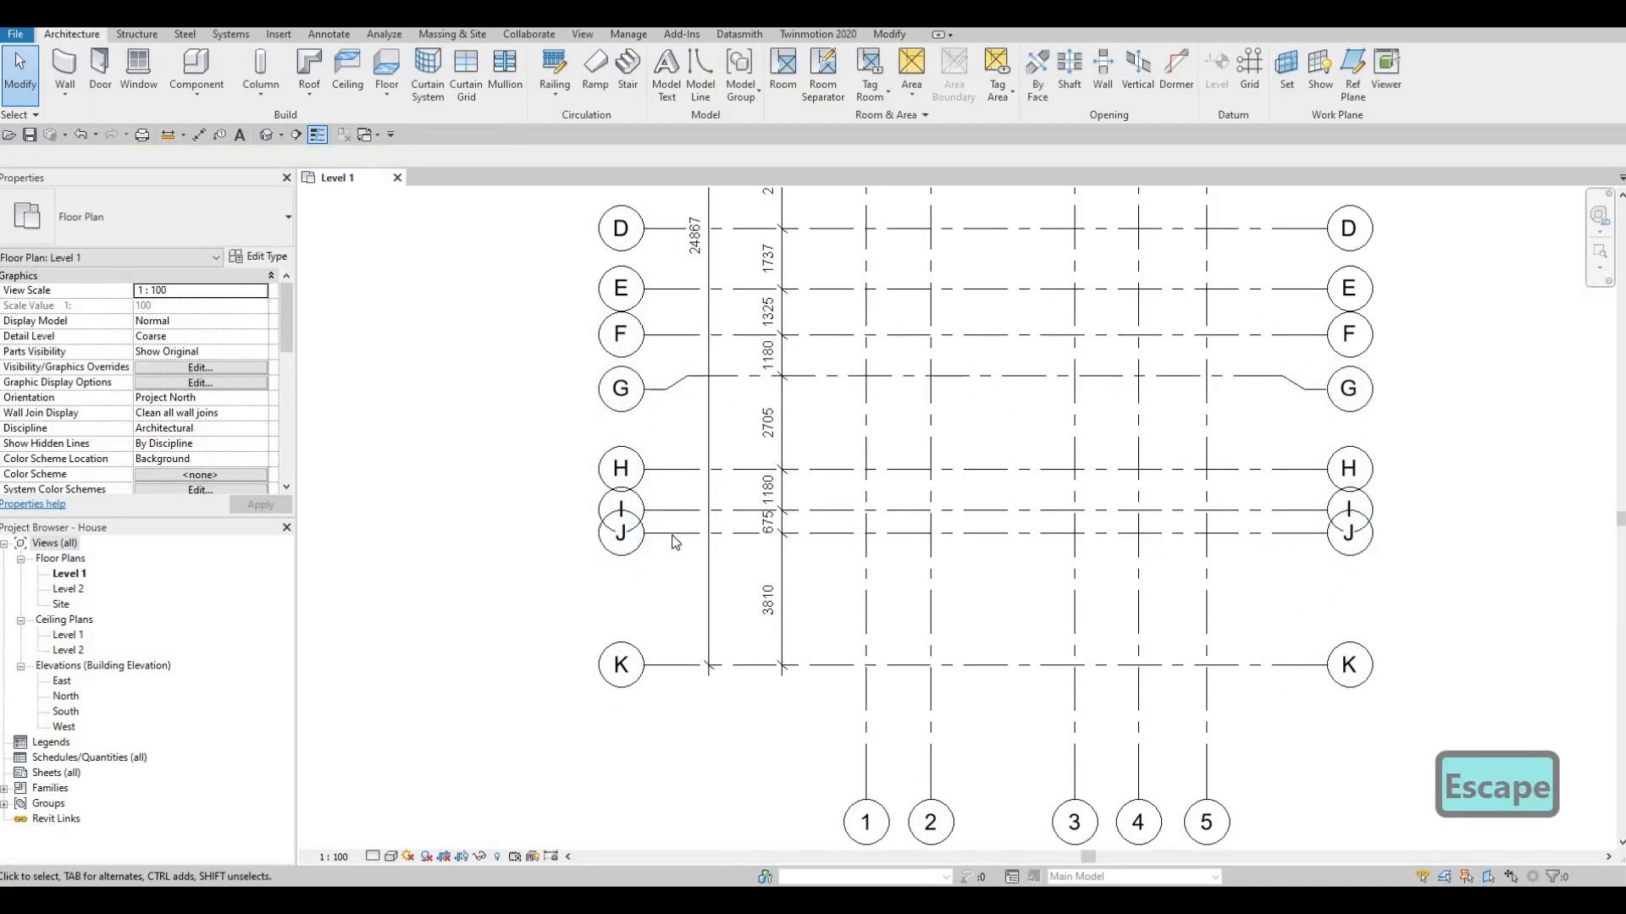
# Step: Add elbows to both ends of grid J and lower its bubbles to matching positions clear of bubble I
pyautogui.click(663, 550)
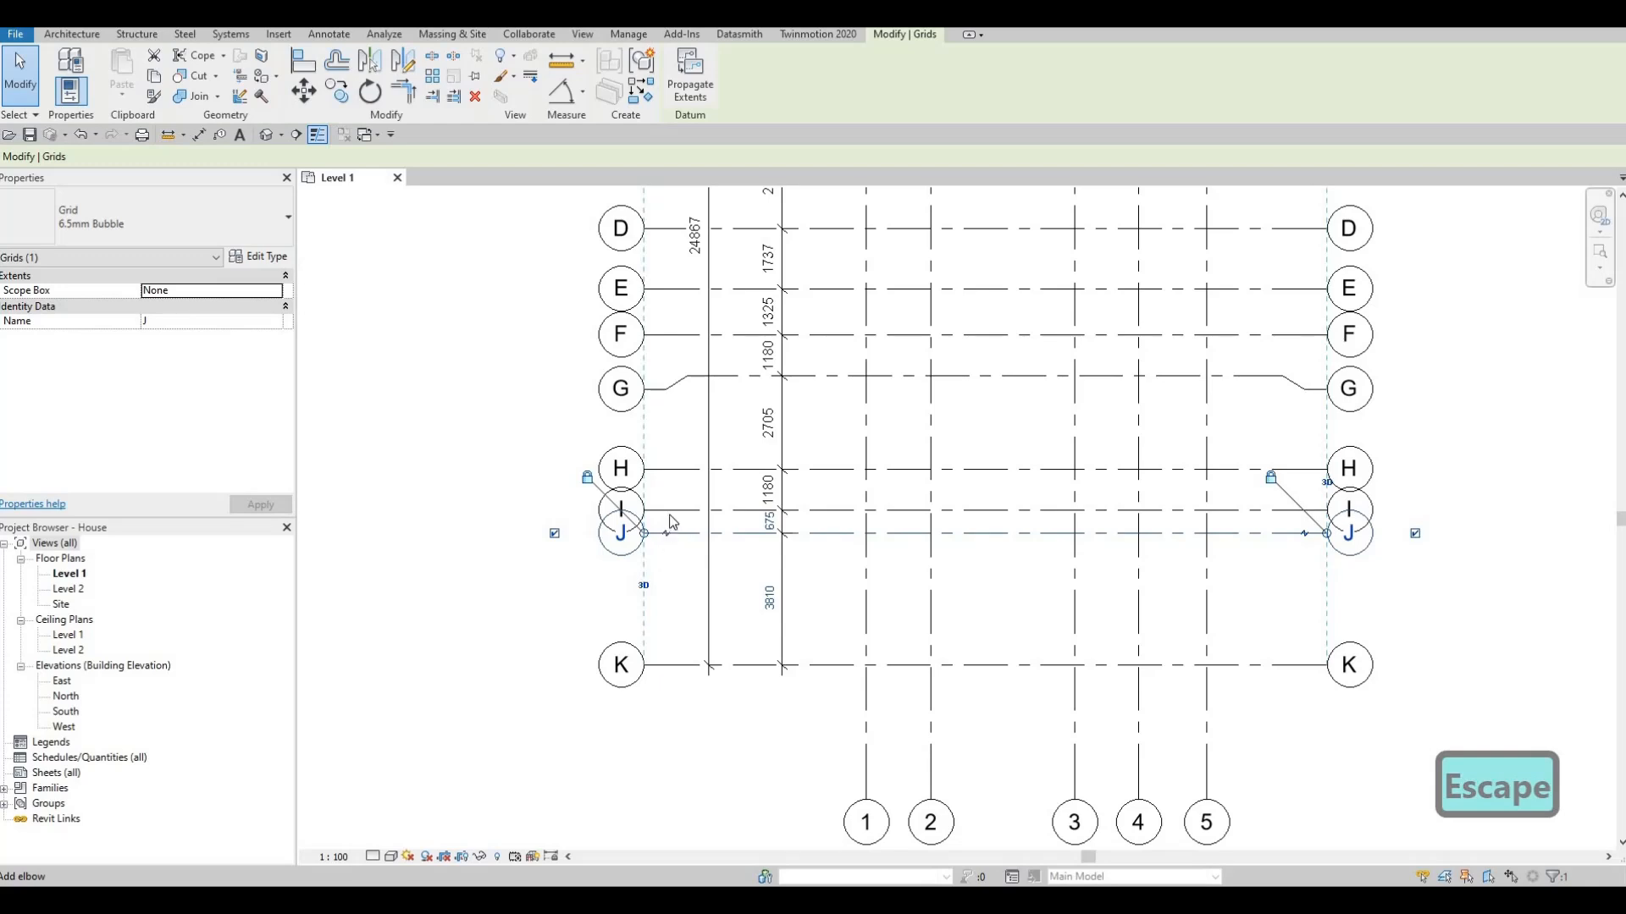
pyautogui.moveTo(669, 525); pyautogui.dragTo(666, 572)
pyautogui.moveTo(638, 509); pyautogui.dragTo(648, 537)
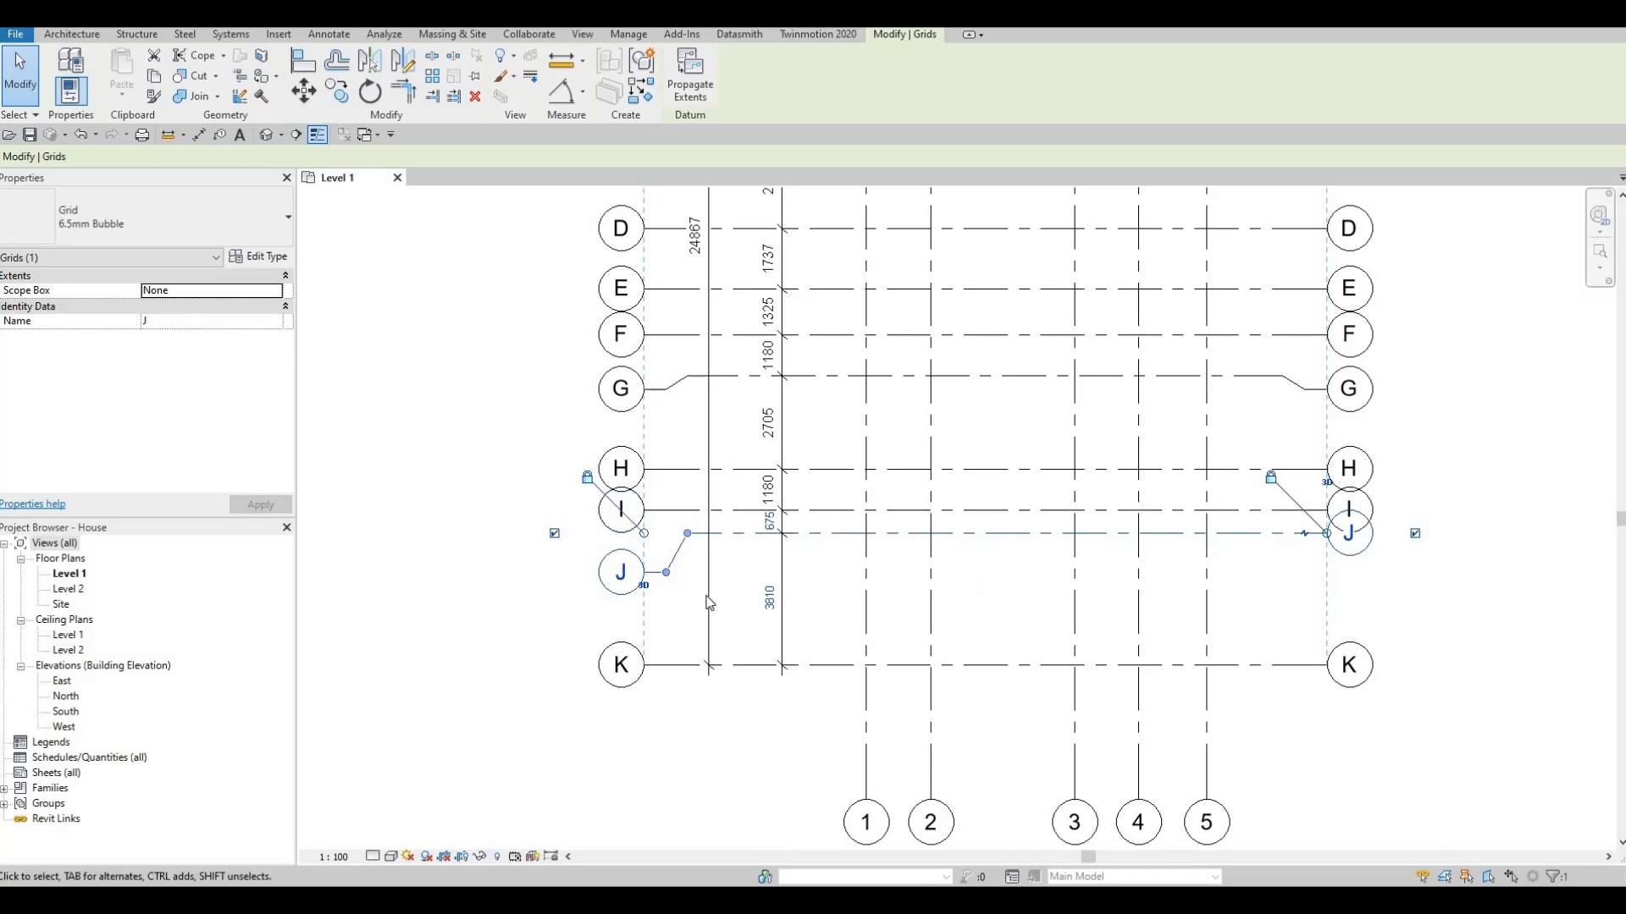
pyautogui.moveTo(667, 574); pyautogui.dragTo(1298, 584)
pyautogui.click(1304, 534)
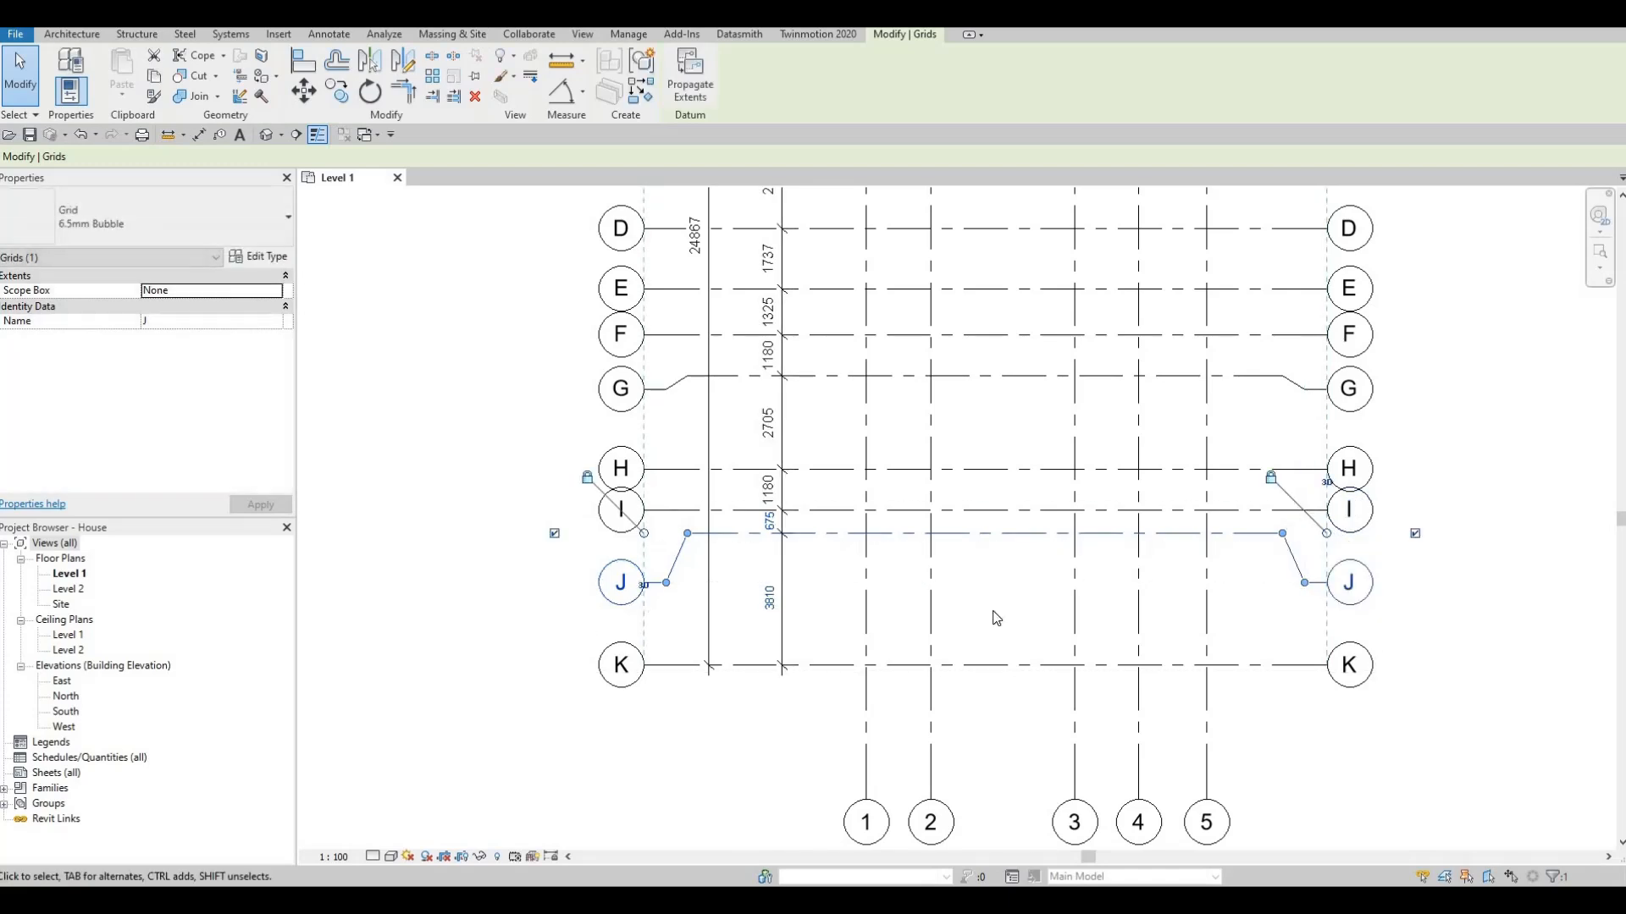
# Step: Add an elbow to grid I at its dimensioned end and lower the bubble between bubbles H and J
pyautogui.click(669, 512)
pyautogui.click(664, 505)
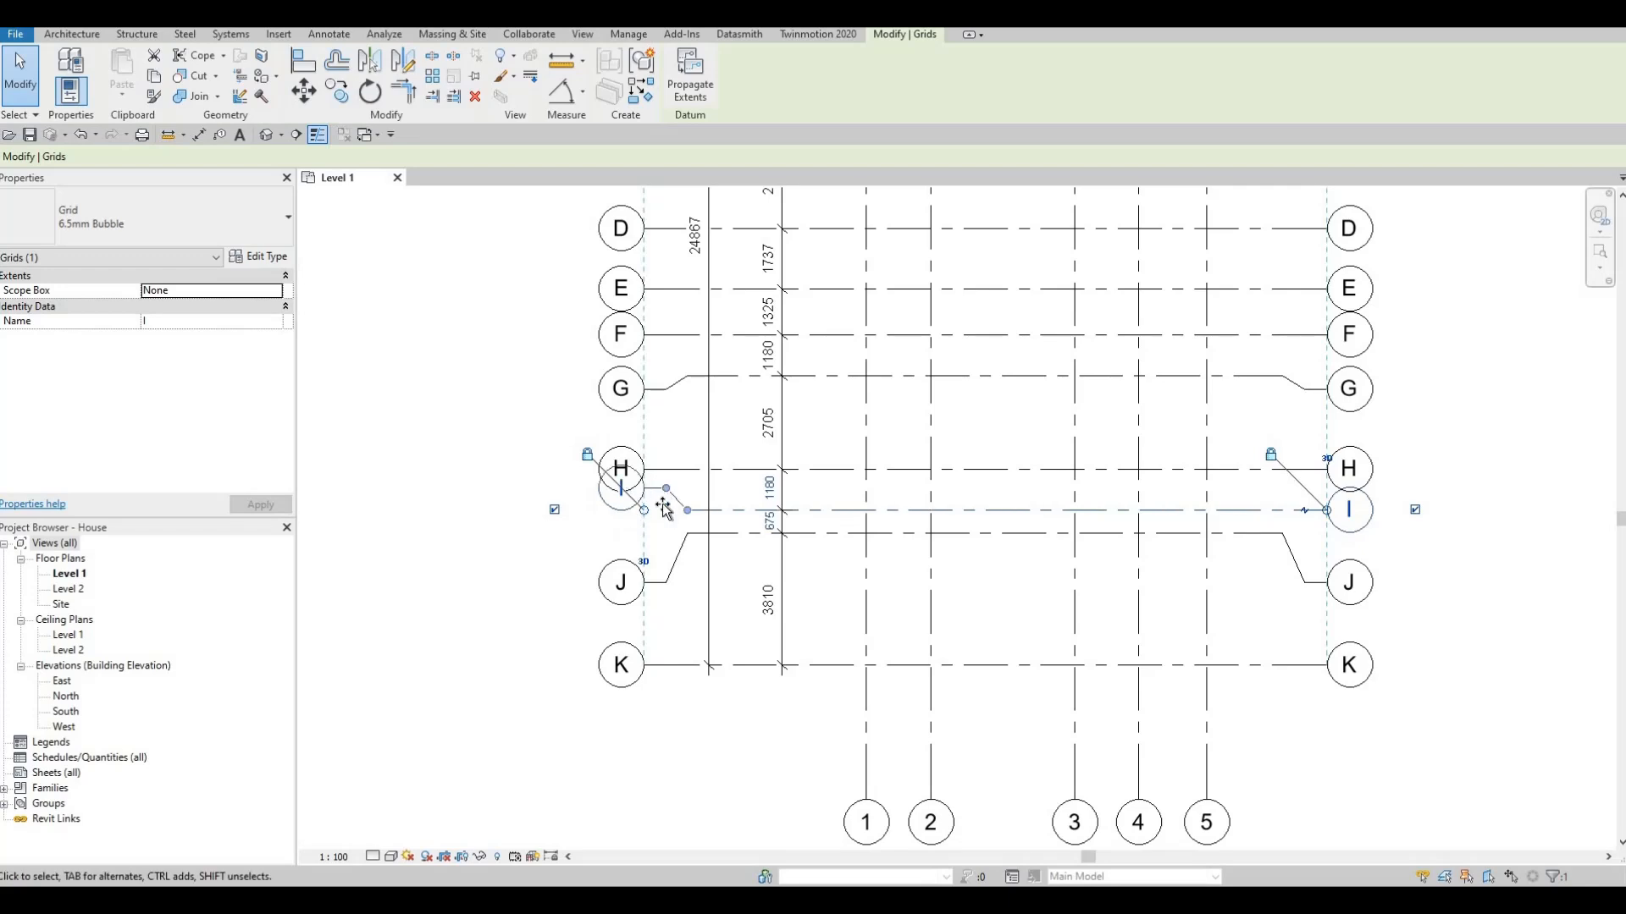
pyautogui.moveTo(659, 522); pyautogui.dragTo(620, 534)
pyautogui.press('Escape')
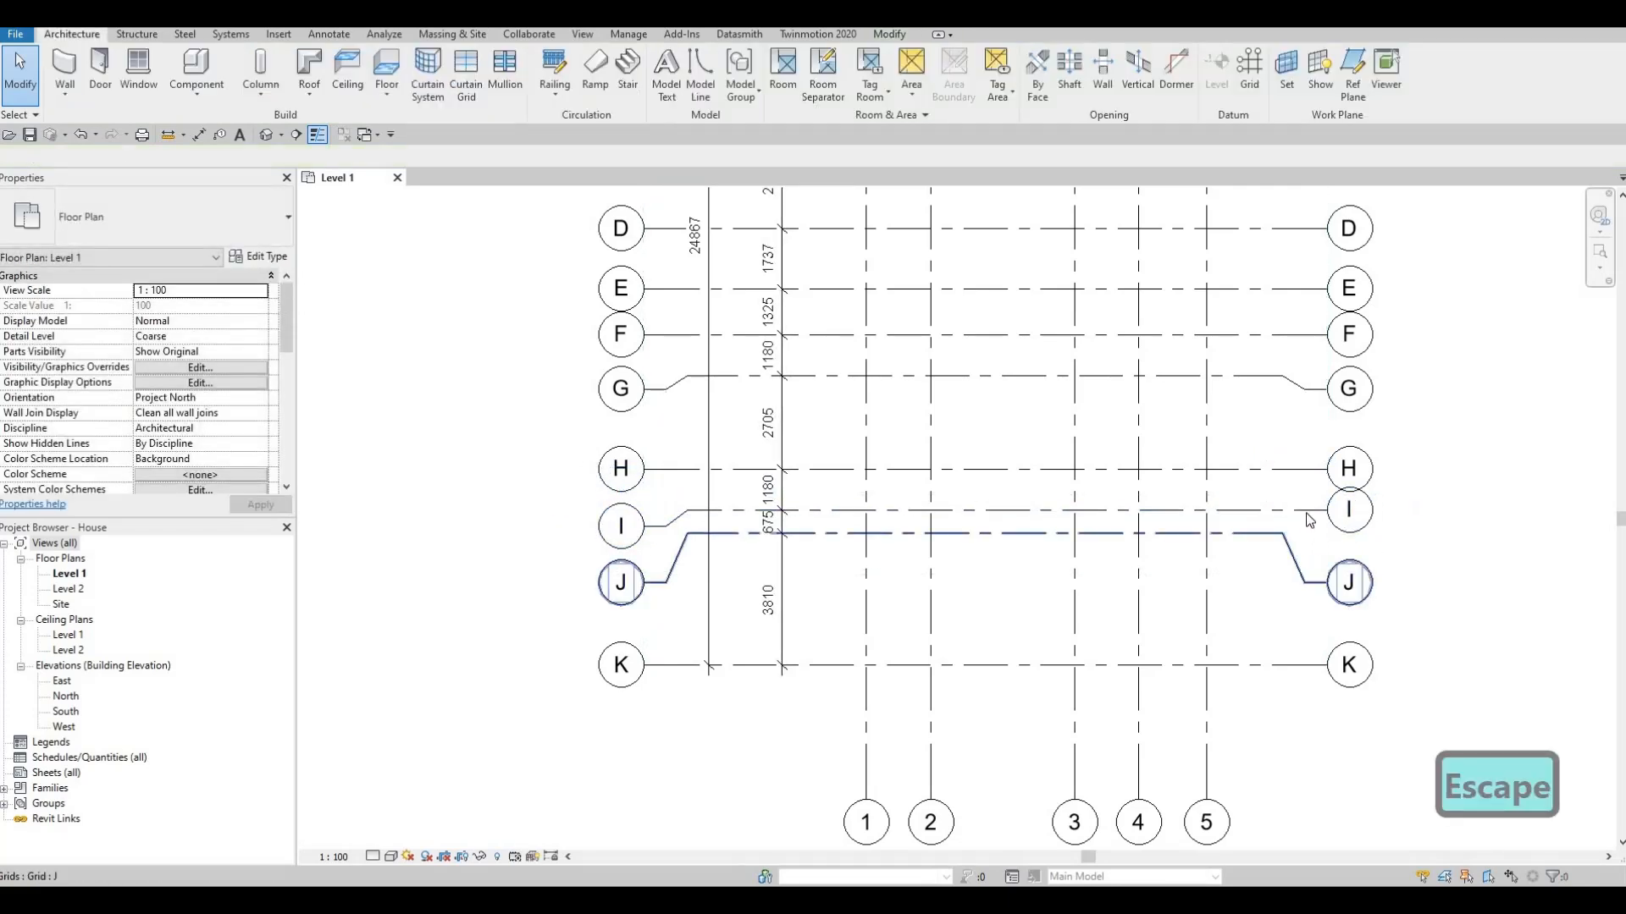
# Step: Add an elbow to grid I beyond grid 5 and lower its bubble in line with the opposite I bubble
pyautogui.click(1312, 511)
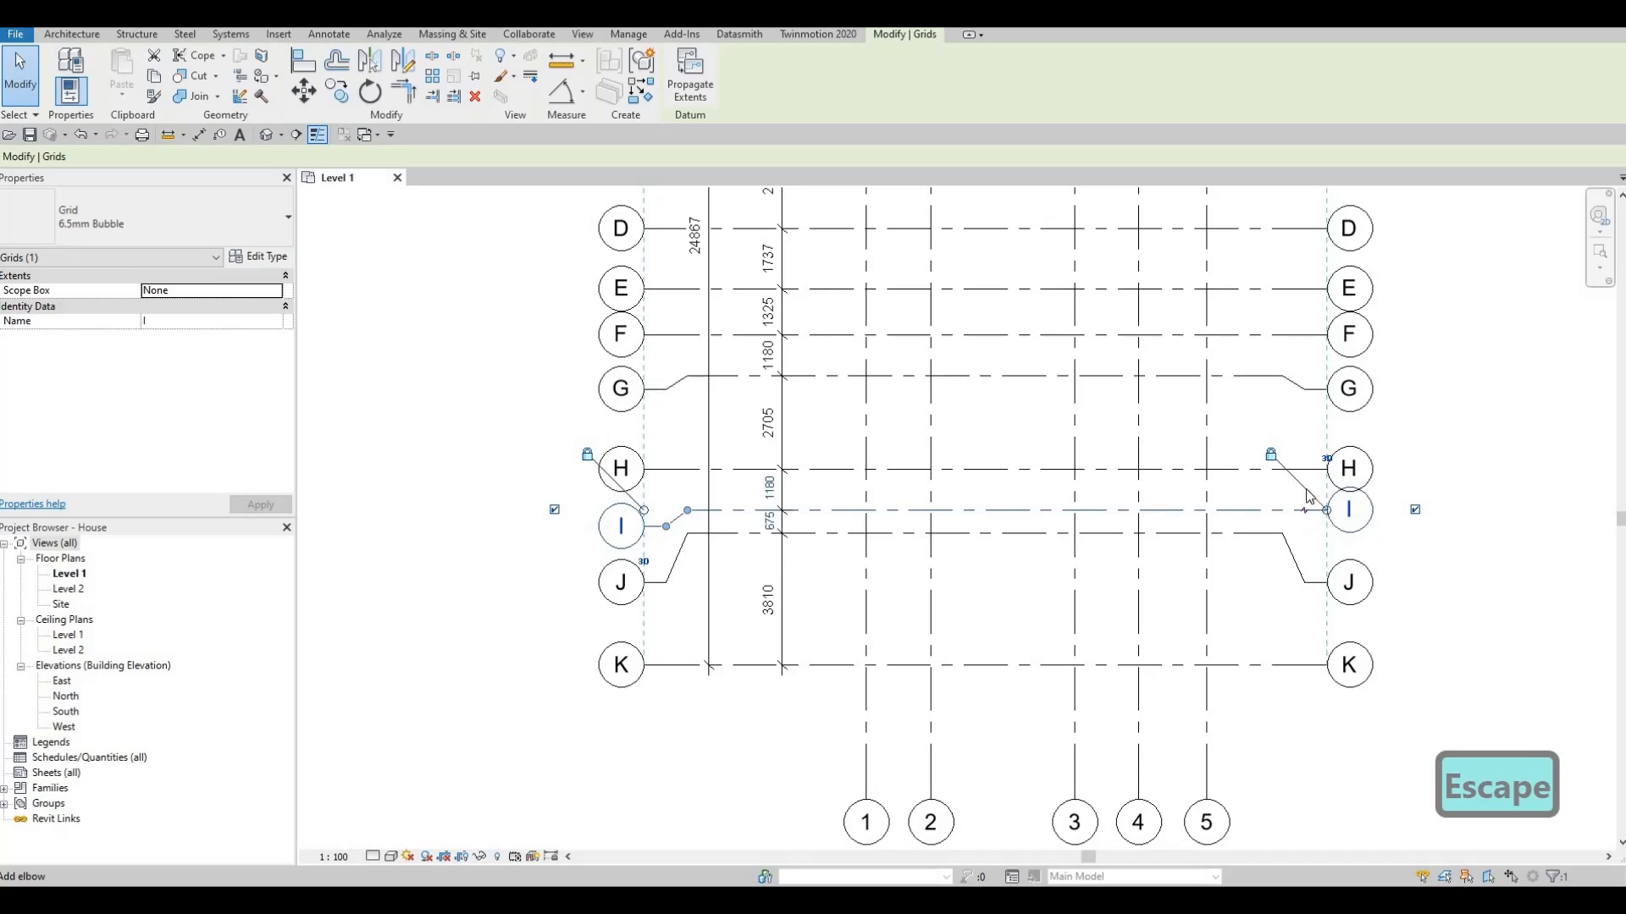
pyautogui.click(1308, 501)
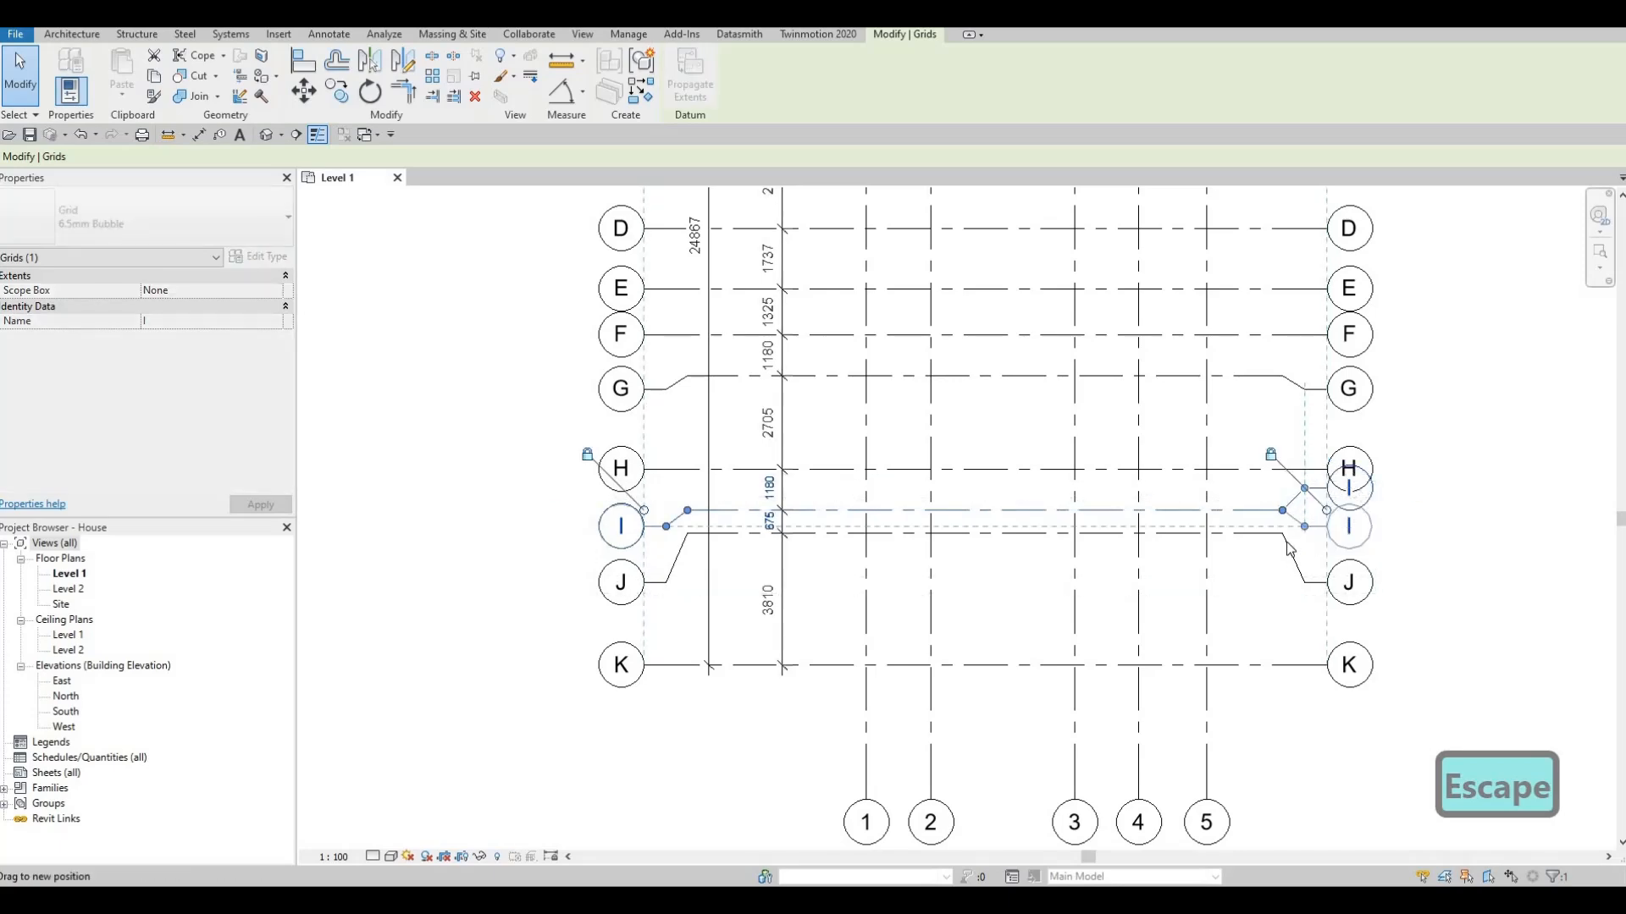
pyautogui.moveTo(1287, 546); pyautogui.dragTo(1284, 549)
pyautogui.press('Escape')
pyautogui.press('Escape')
# Step: Examine the whole Level 1 grid layout, checking the bubbles, elbows and dimension strings at both ends
pyautogui.scroll(-2, 1160, 566)
pyautogui.moveTo(1134, 498); pyautogui.dragTo(1020, 504, button='middle')
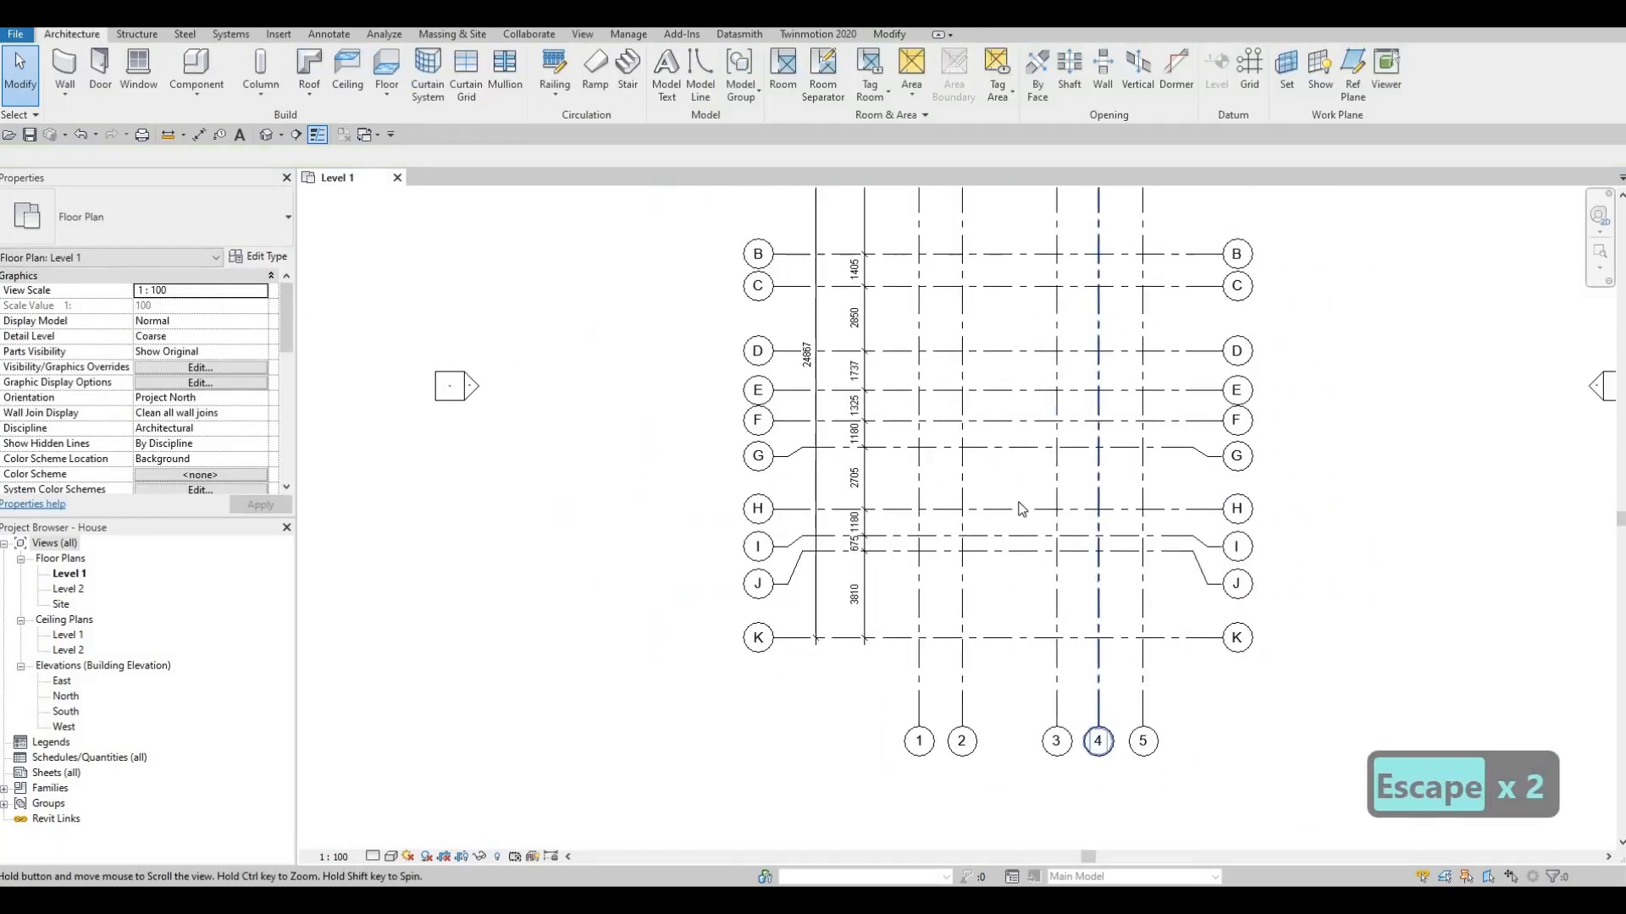
pyautogui.scroll(-4, 1021, 508)
pyautogui.moveTo(1007, 390); pyautogui.dragTo(927, 376, button='middle')
pyautogui.scroll(2, 889, 369)
pyautogui.scroll(-1, 869, 360)
pyautogui.moveTo(883, 290); pyautogui.dragTo(867, 335, button='middle')
pyautogui.scroll(2, 873, 332)
pyautogui.moveTo(872, 408); pyautogui.dragTo(868, 381, button='middle')
pyautogui.scroll(-3, 871, 382)
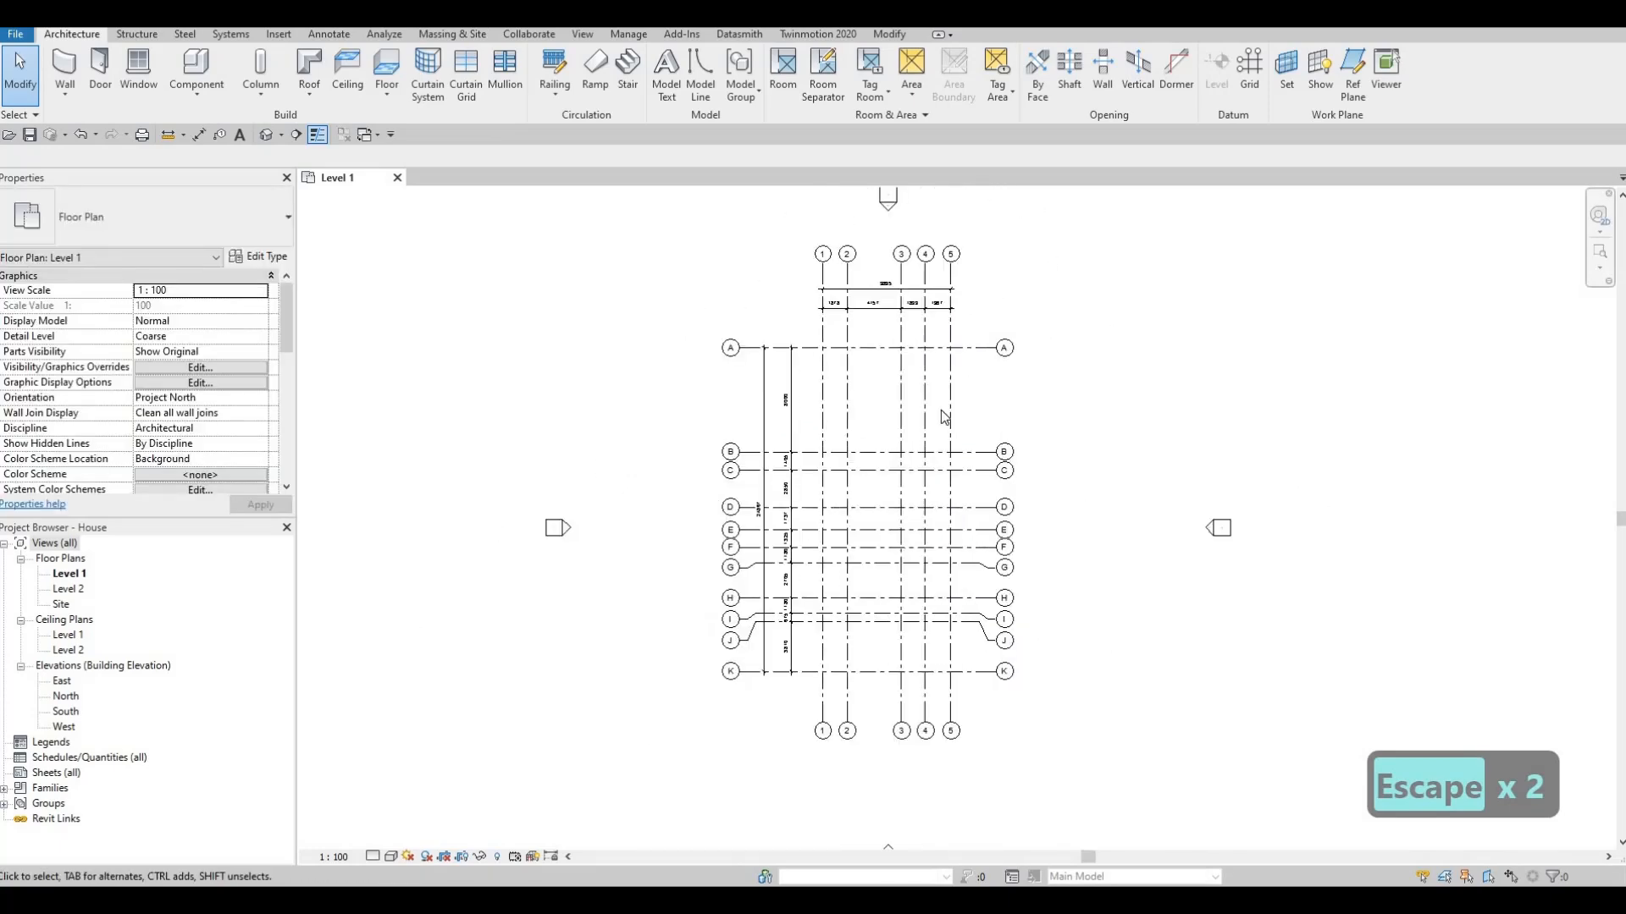
pyautogui.moveTo(914, 438); pyautogui.dragTo(918, 421, button='middle')
pyautogui.moveTo(845, 464); pyautogui.dragTo(842, 447, button='middle')
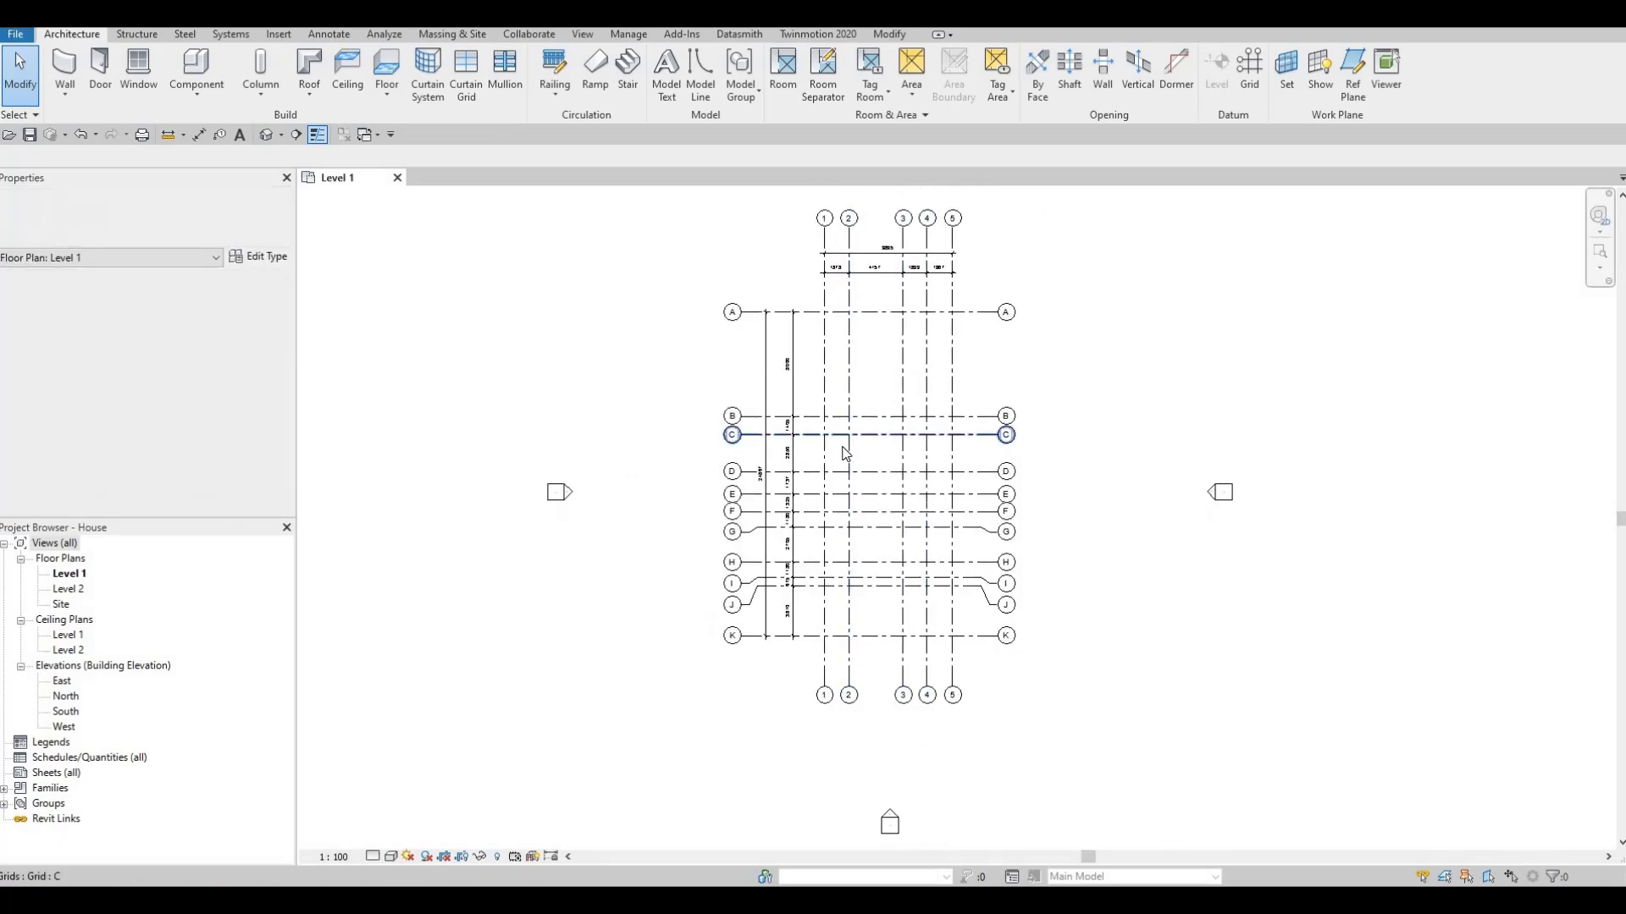
pyautogui.scroll(1, 845, 453)
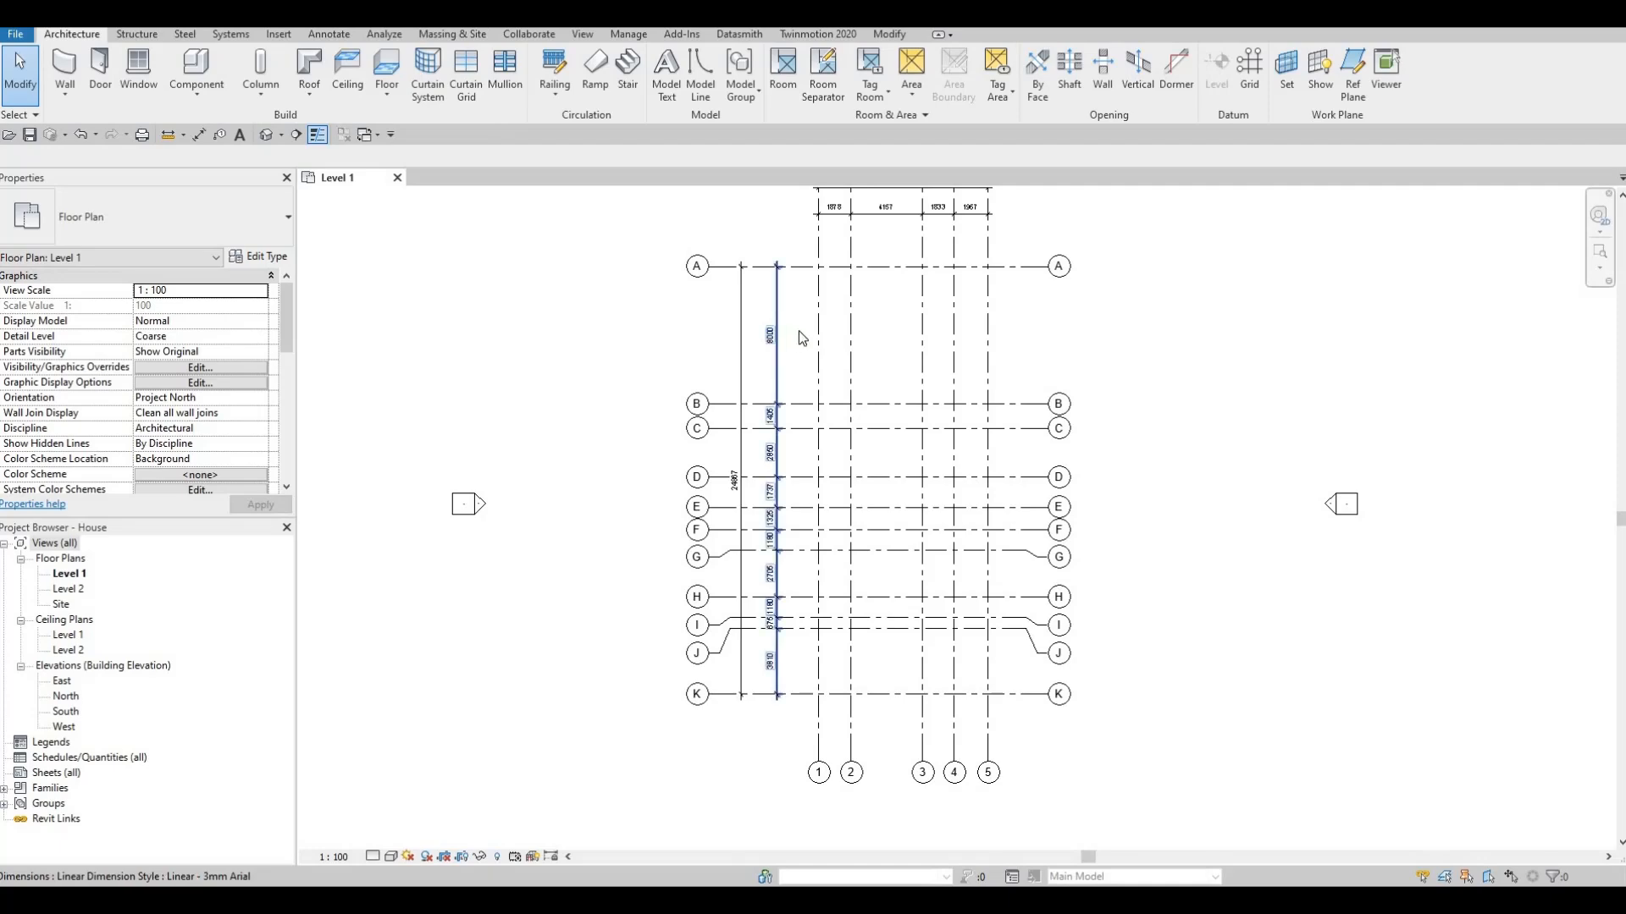
pyautogui.scroll(-1, 830, 332)
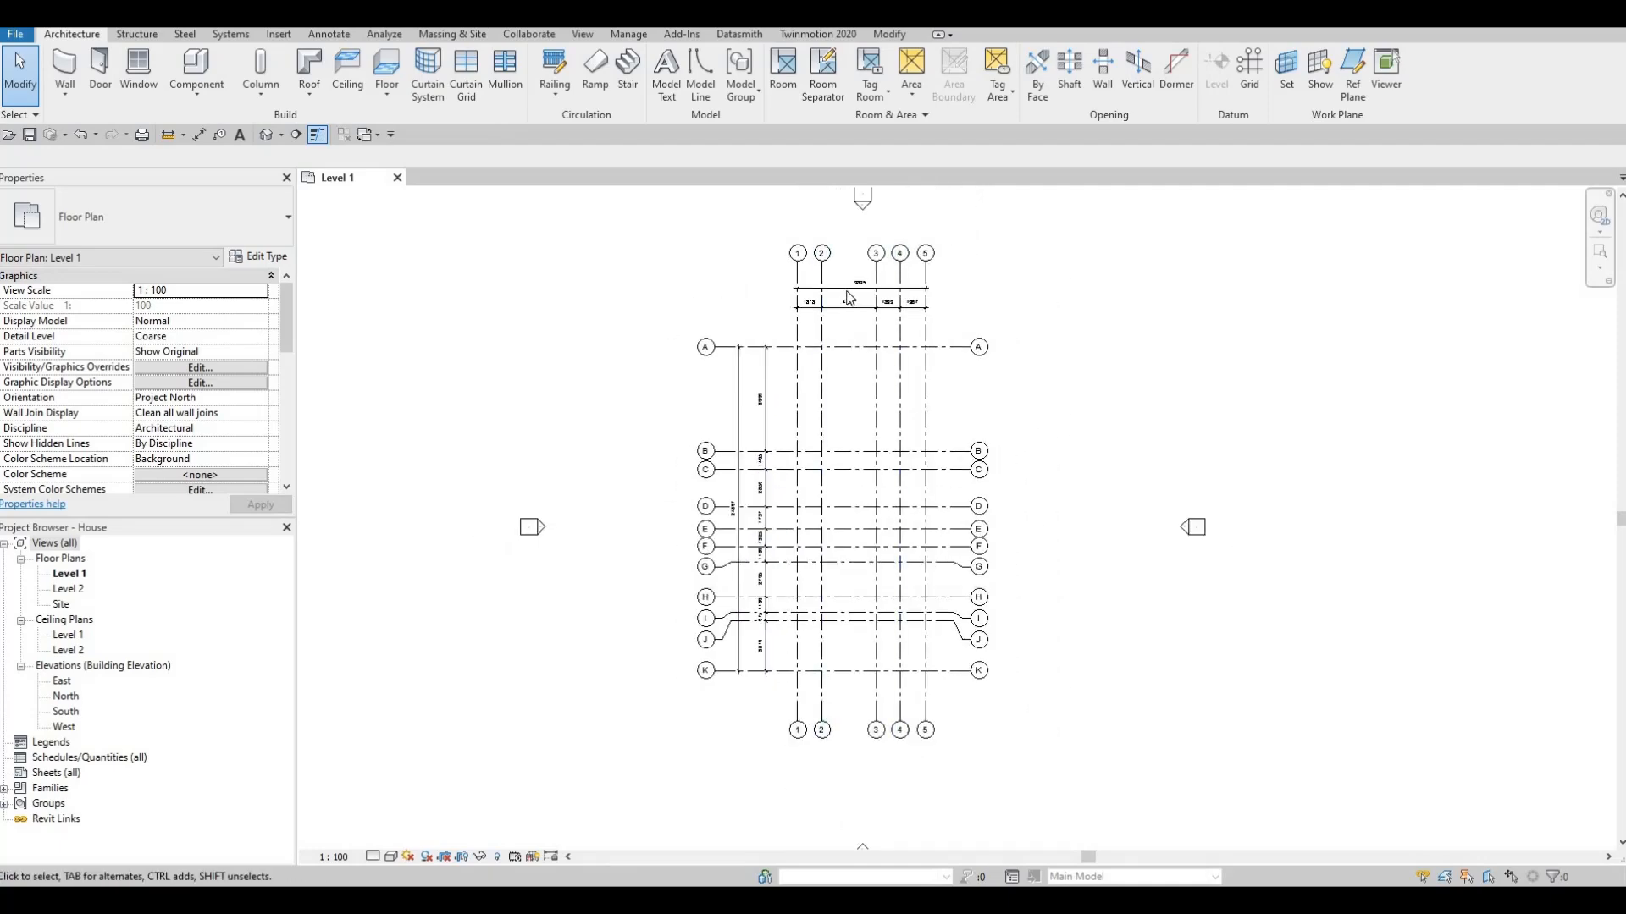
pyautogui.scroll(3, 825, 309)
pyautogui.moveTo(774, 443); pyautogui.dragTo(805, 304, button='middle')
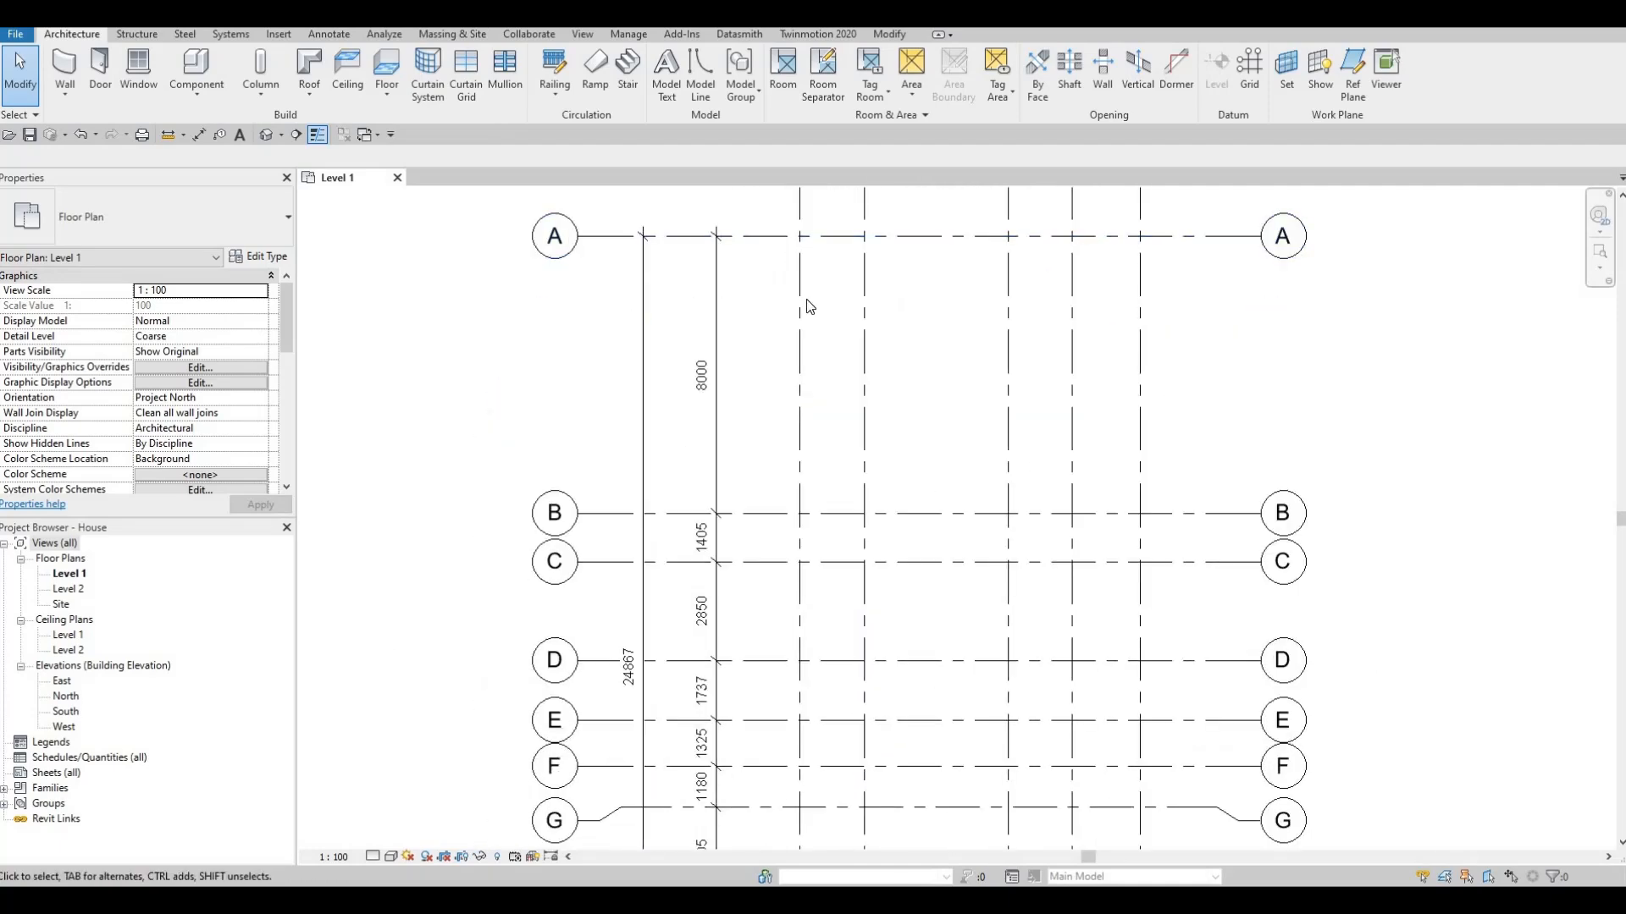
pyautogui.moveTo(789, 511); pyautogui.dragTo(823, 357, button='middle')
pyautogui.moveTo(767, 589); pyautogui.dragTo(790, 398, button='middle')
pyautogui.moveTo(863, 484); pyautogui.dragTo(847, 355, button='middle')
pyautogui.scroll(-1, 848, 449)
pyautogui.moveTo(850, 455); pyautogui.dragTo(813, 557, button='middle')
pyautogui.scroll(-2, 811, 546)
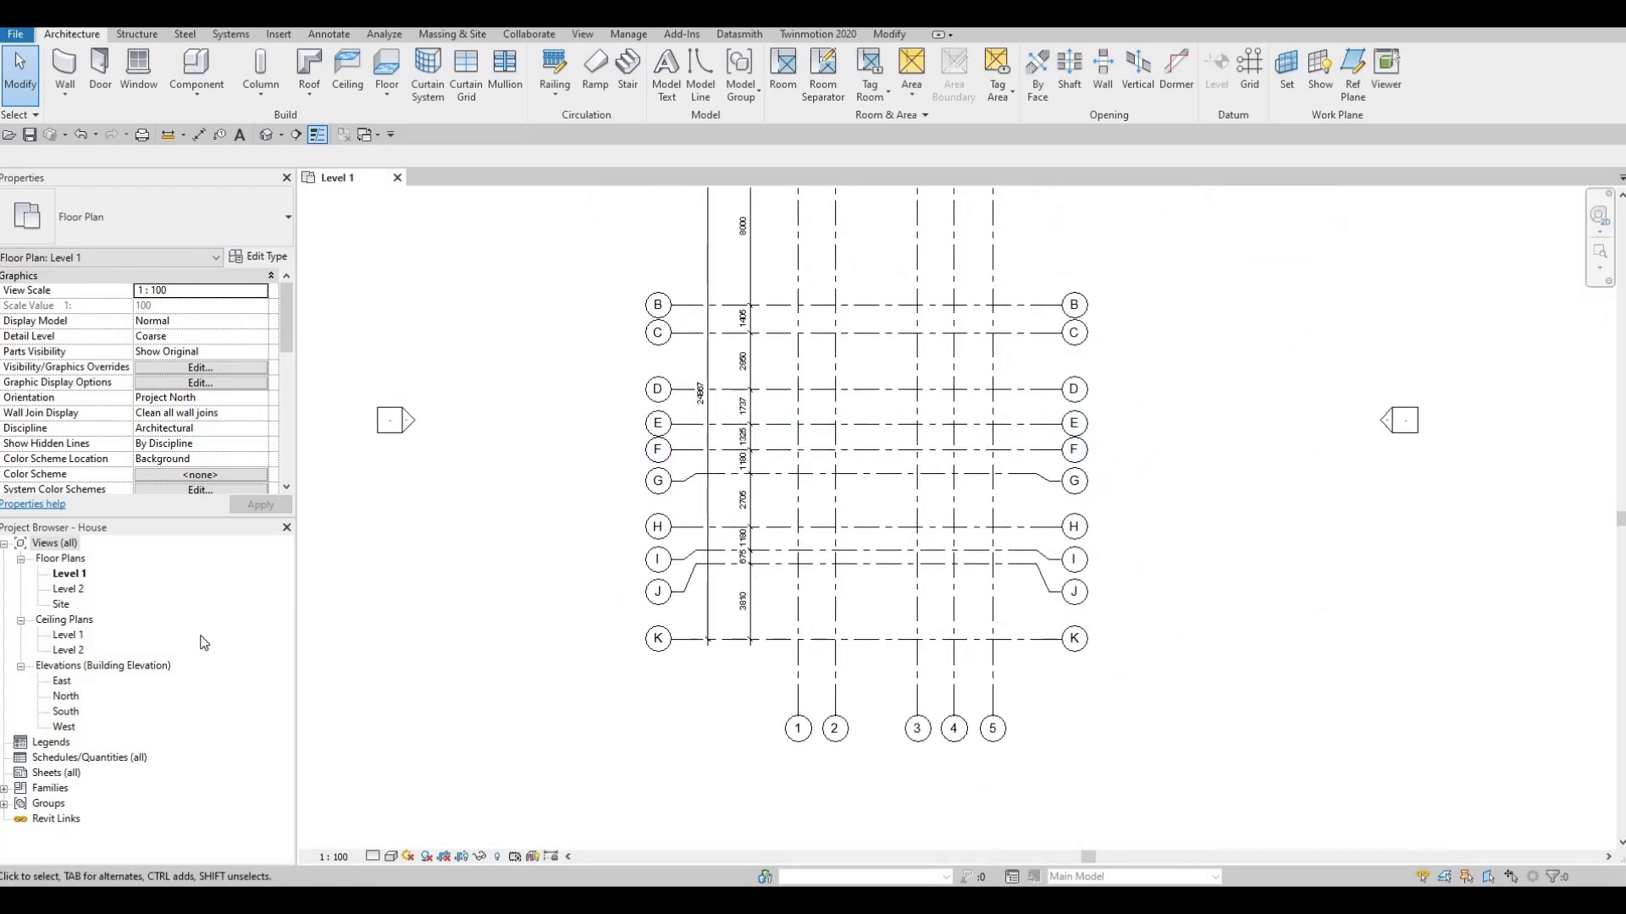
# Step: Open the South elevation and compare how grids 1 to 5 cross the levels with the Level 1 plan
pyautogui.doubleClick(66, 713)
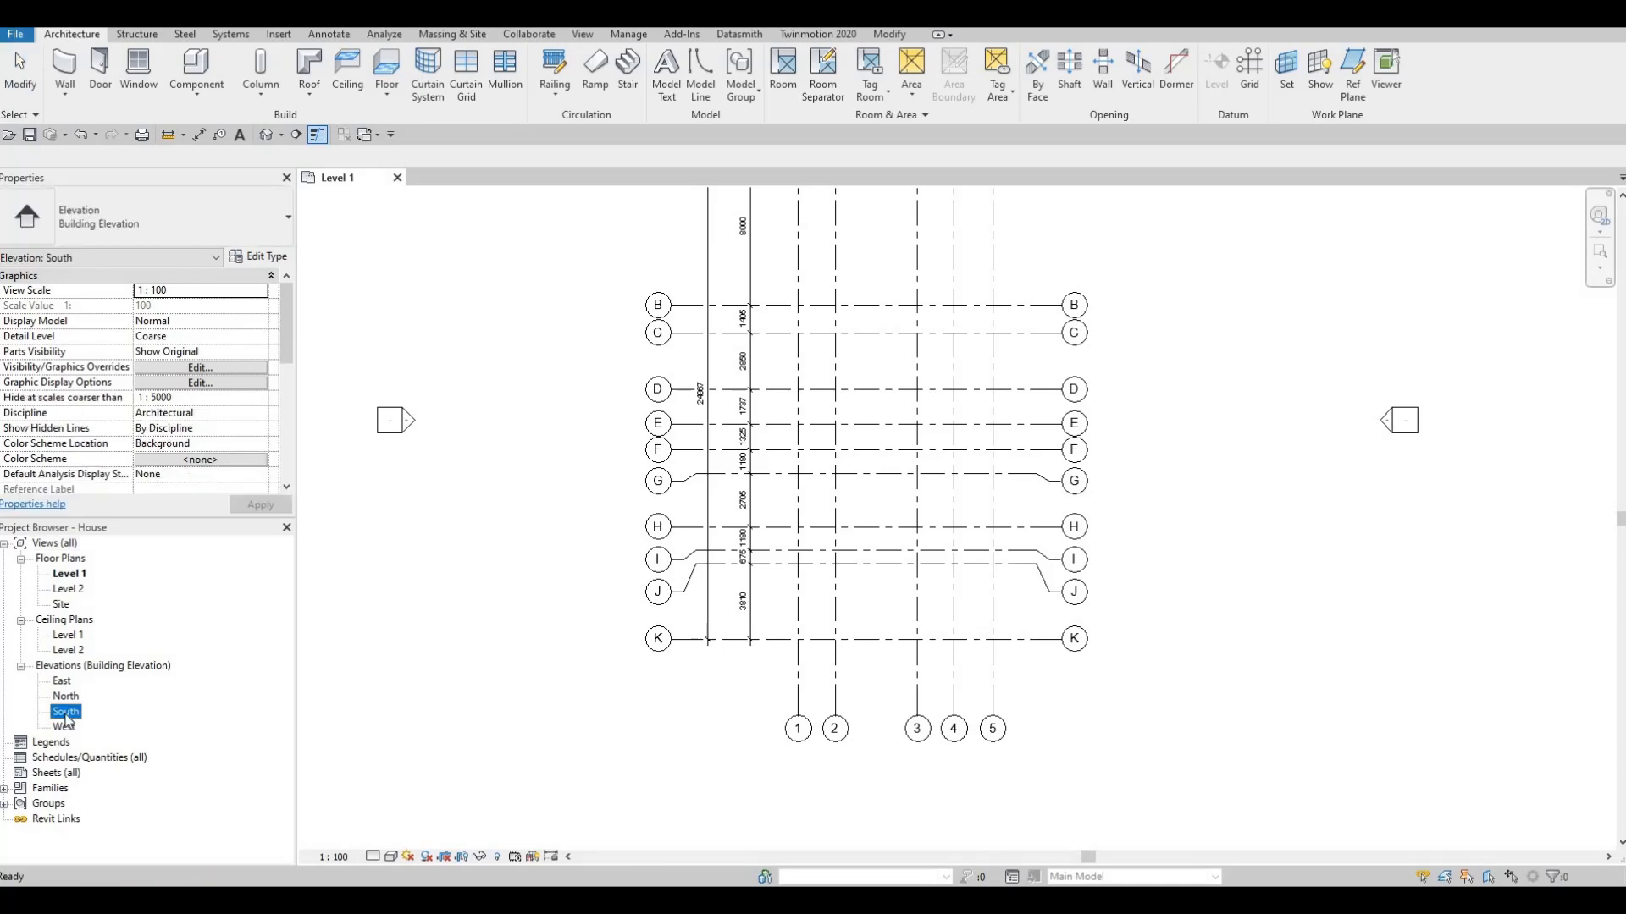
pyautogui.click(351, 179)
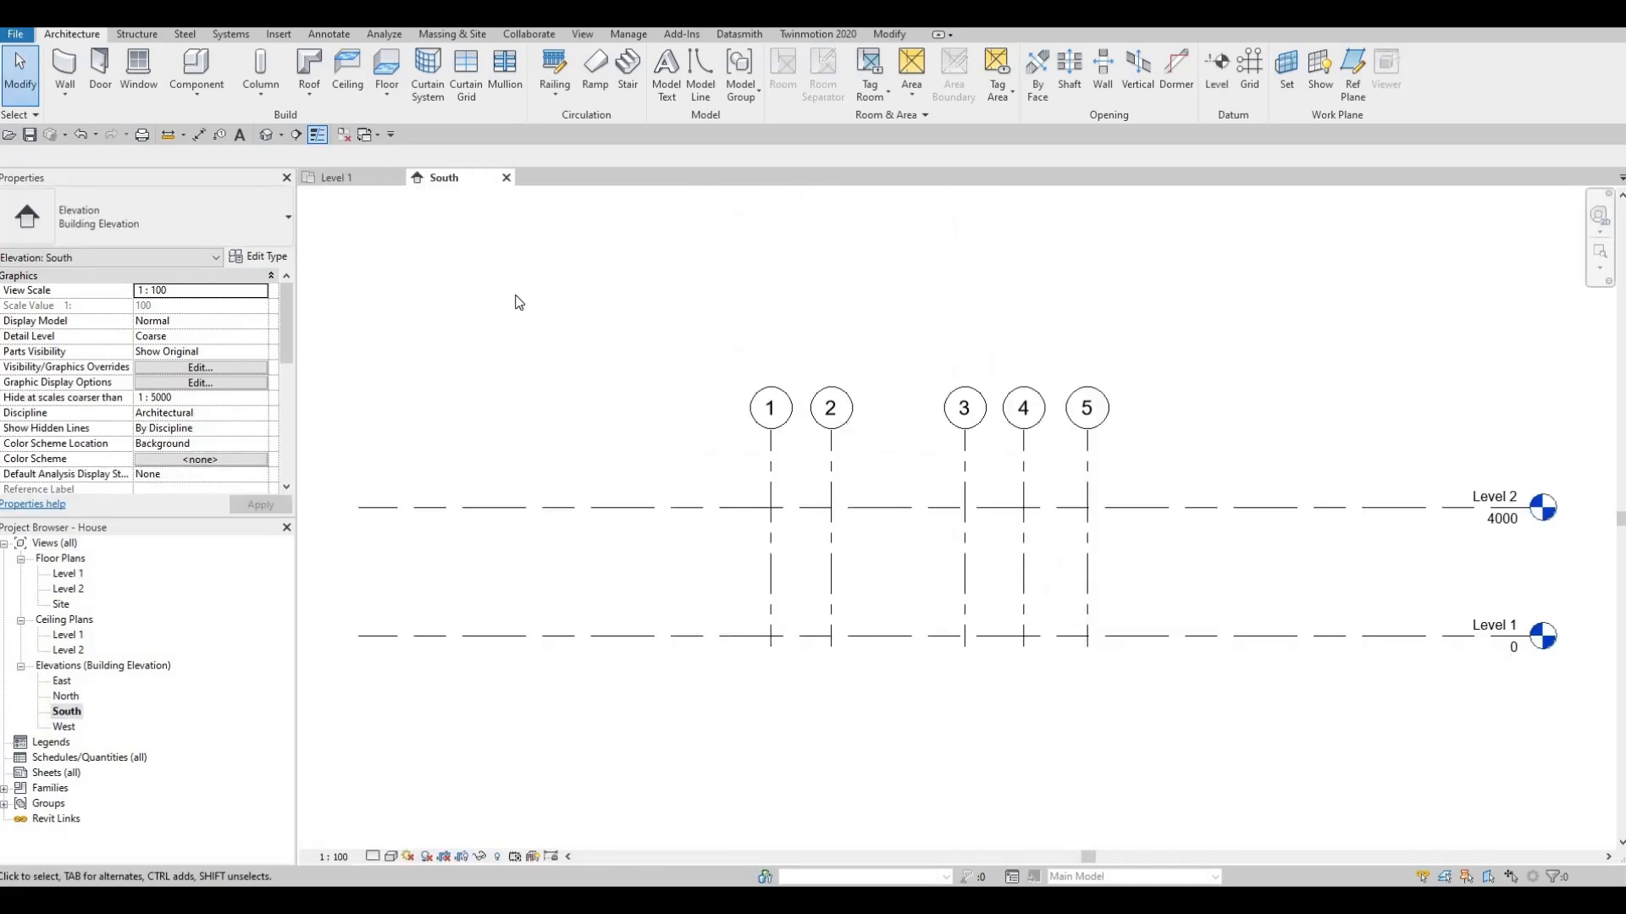
pyautogui.scroll(-2, 693, 539)
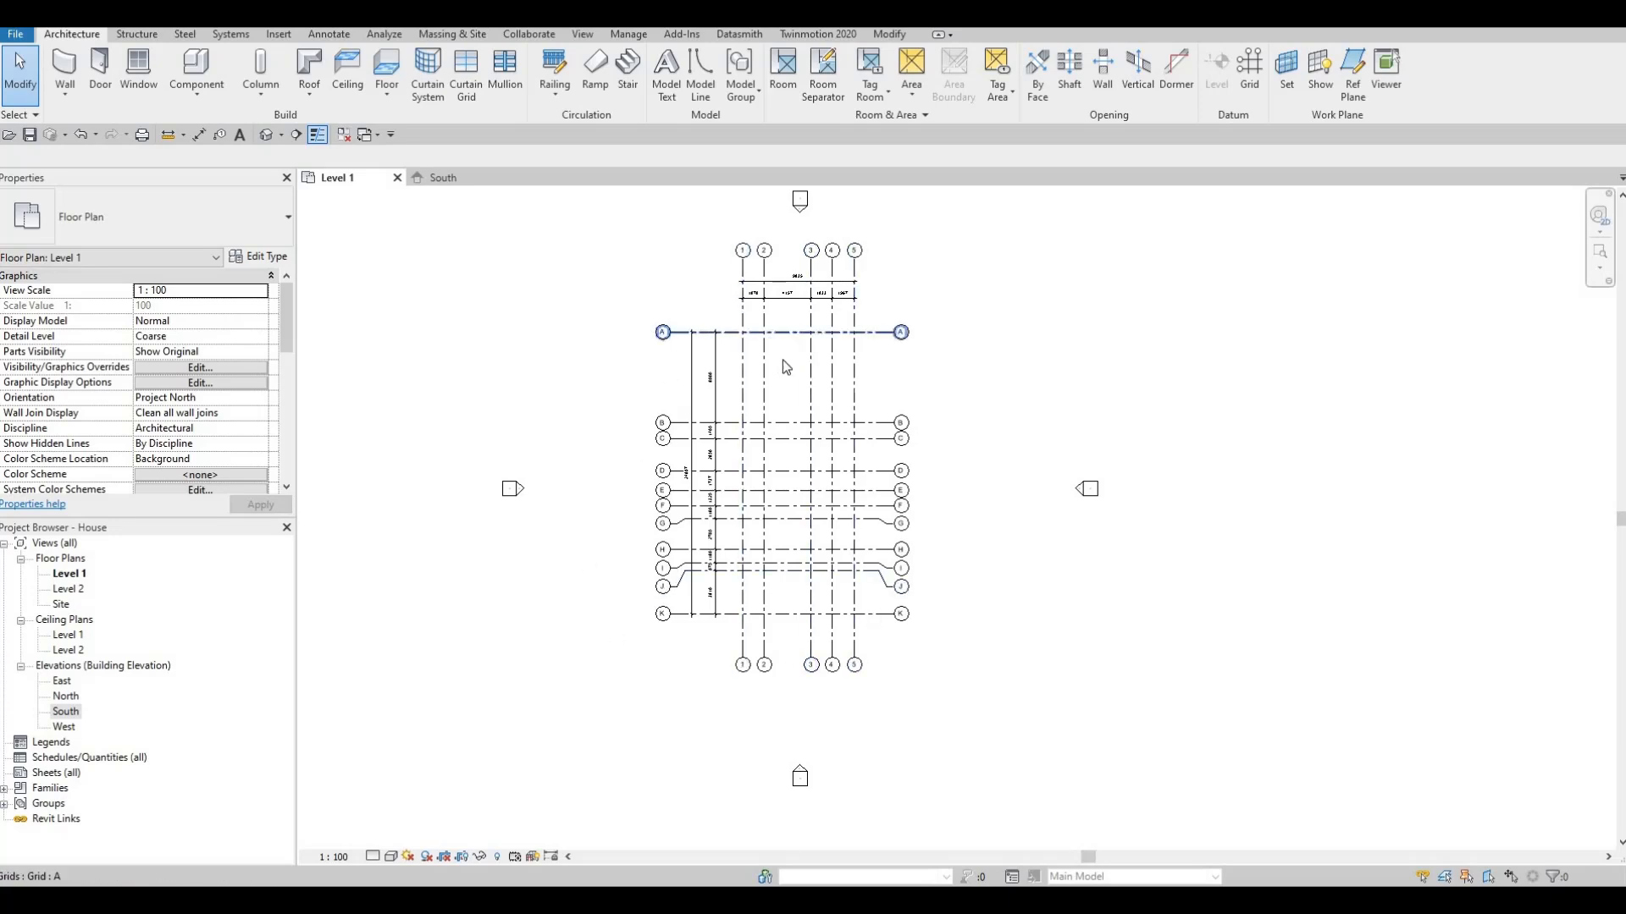
pyautogui.click(435, 182)
pyautogui.scroll(-2, 757, 408)
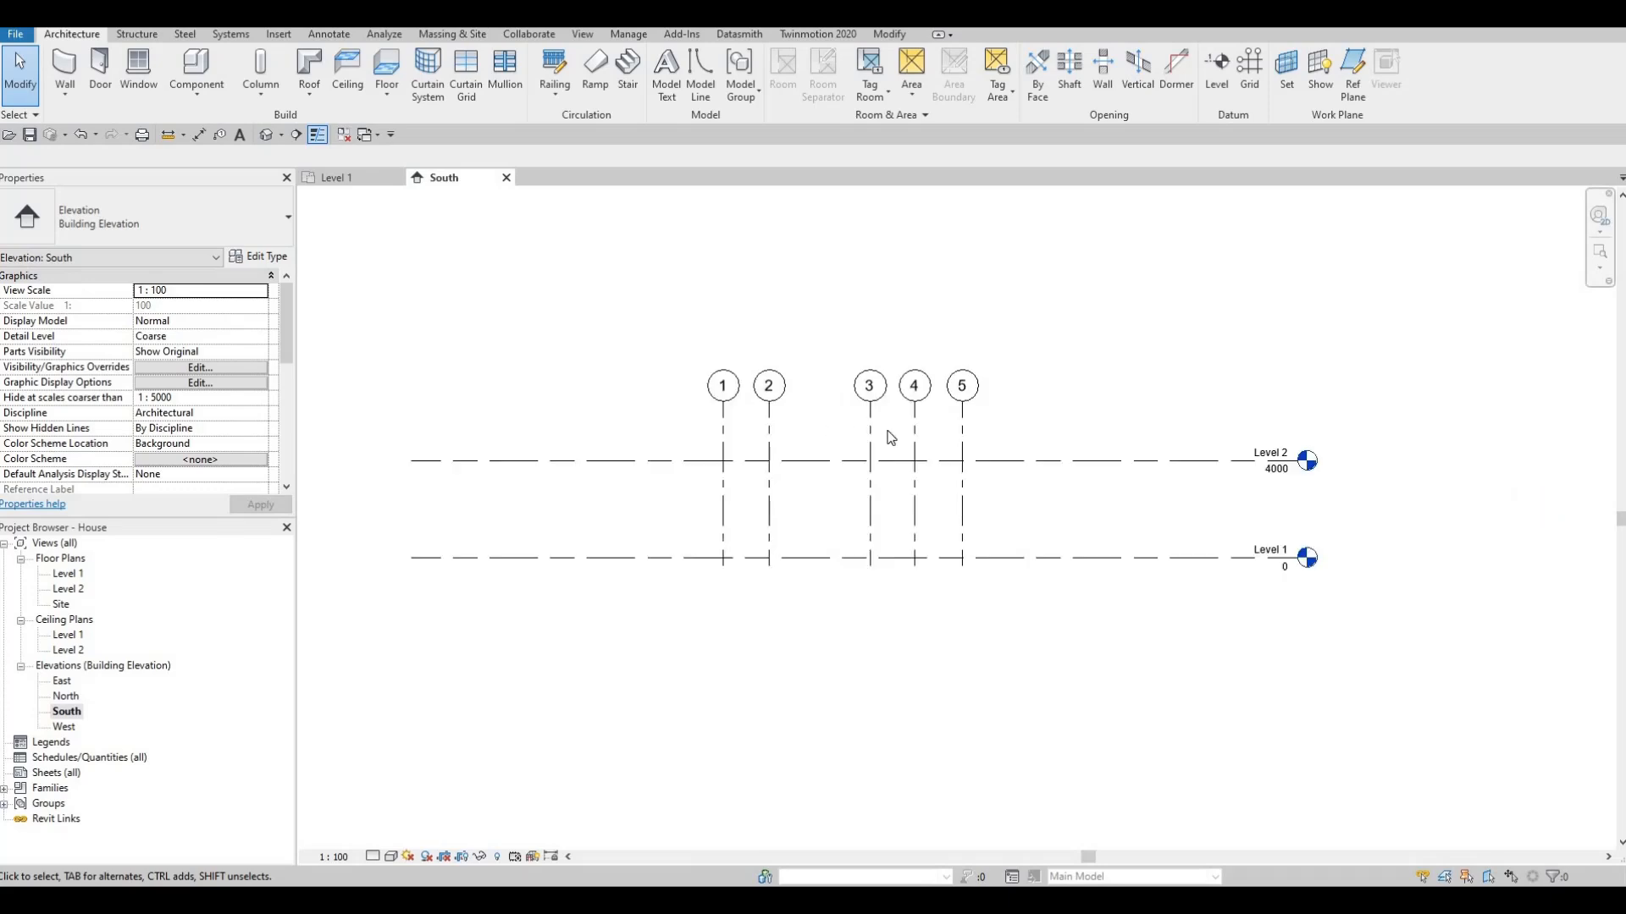
pyautogui.moveTo(1183, 484); pyautogui.dragTo(1177, 525, button='middle')
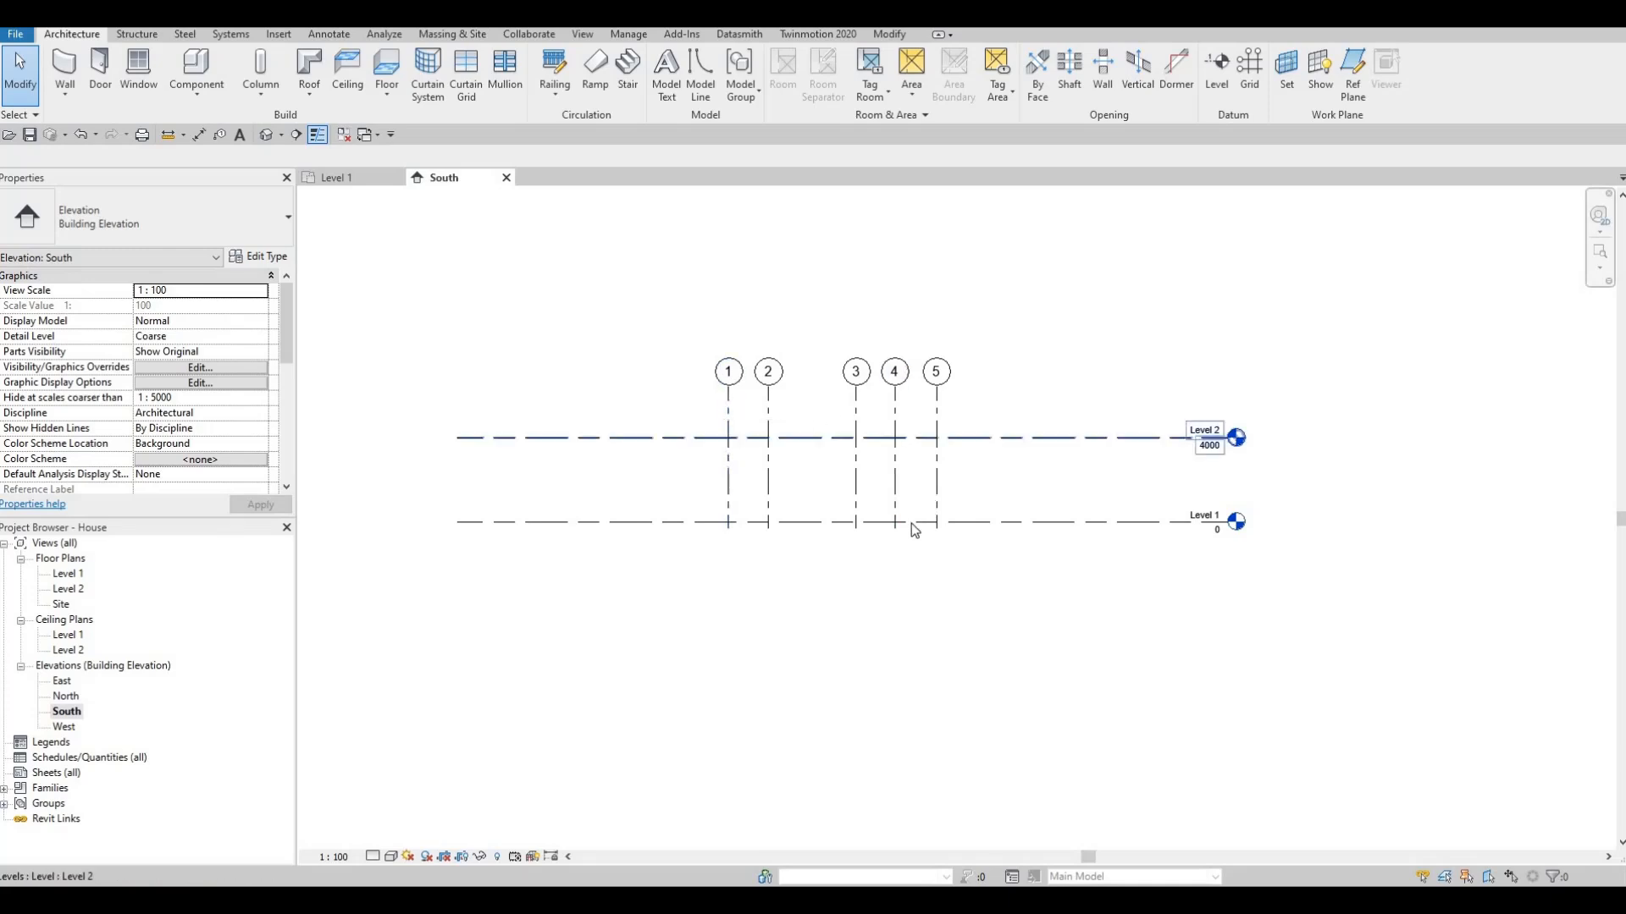
pyautogui.moveTo(931, 459); pyautogui.dragTo(947, 423, button='middle')
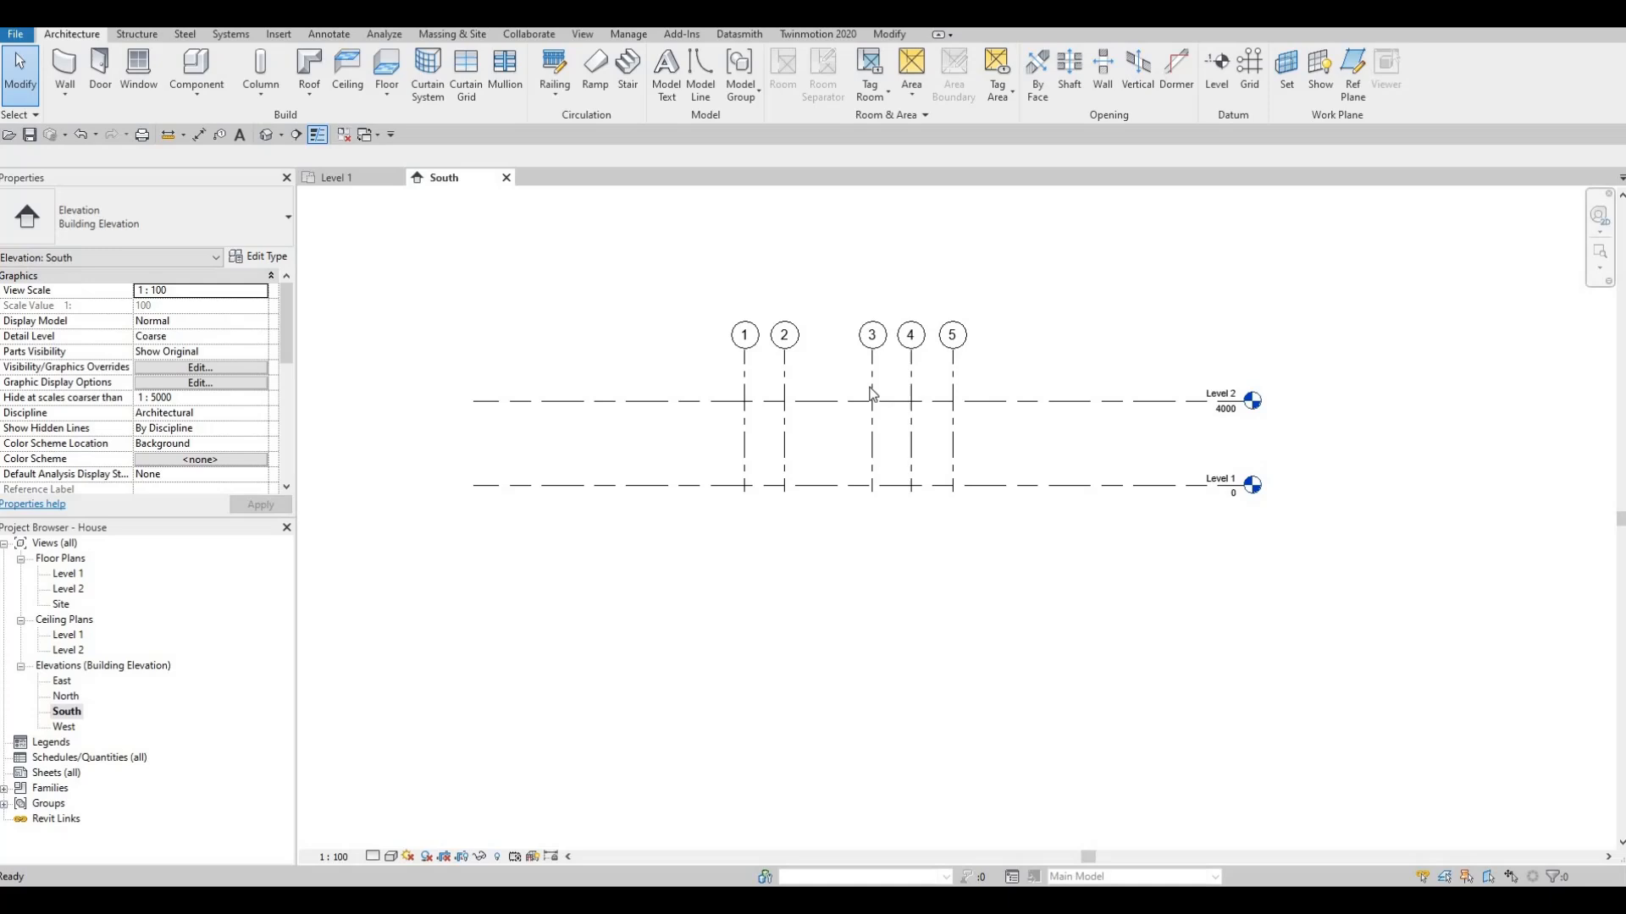
# Step: Raise the upper ends of grids 1 to 5 further above Level 2 and open the Level 2 floor plan
pyautogui.click(745, 362)
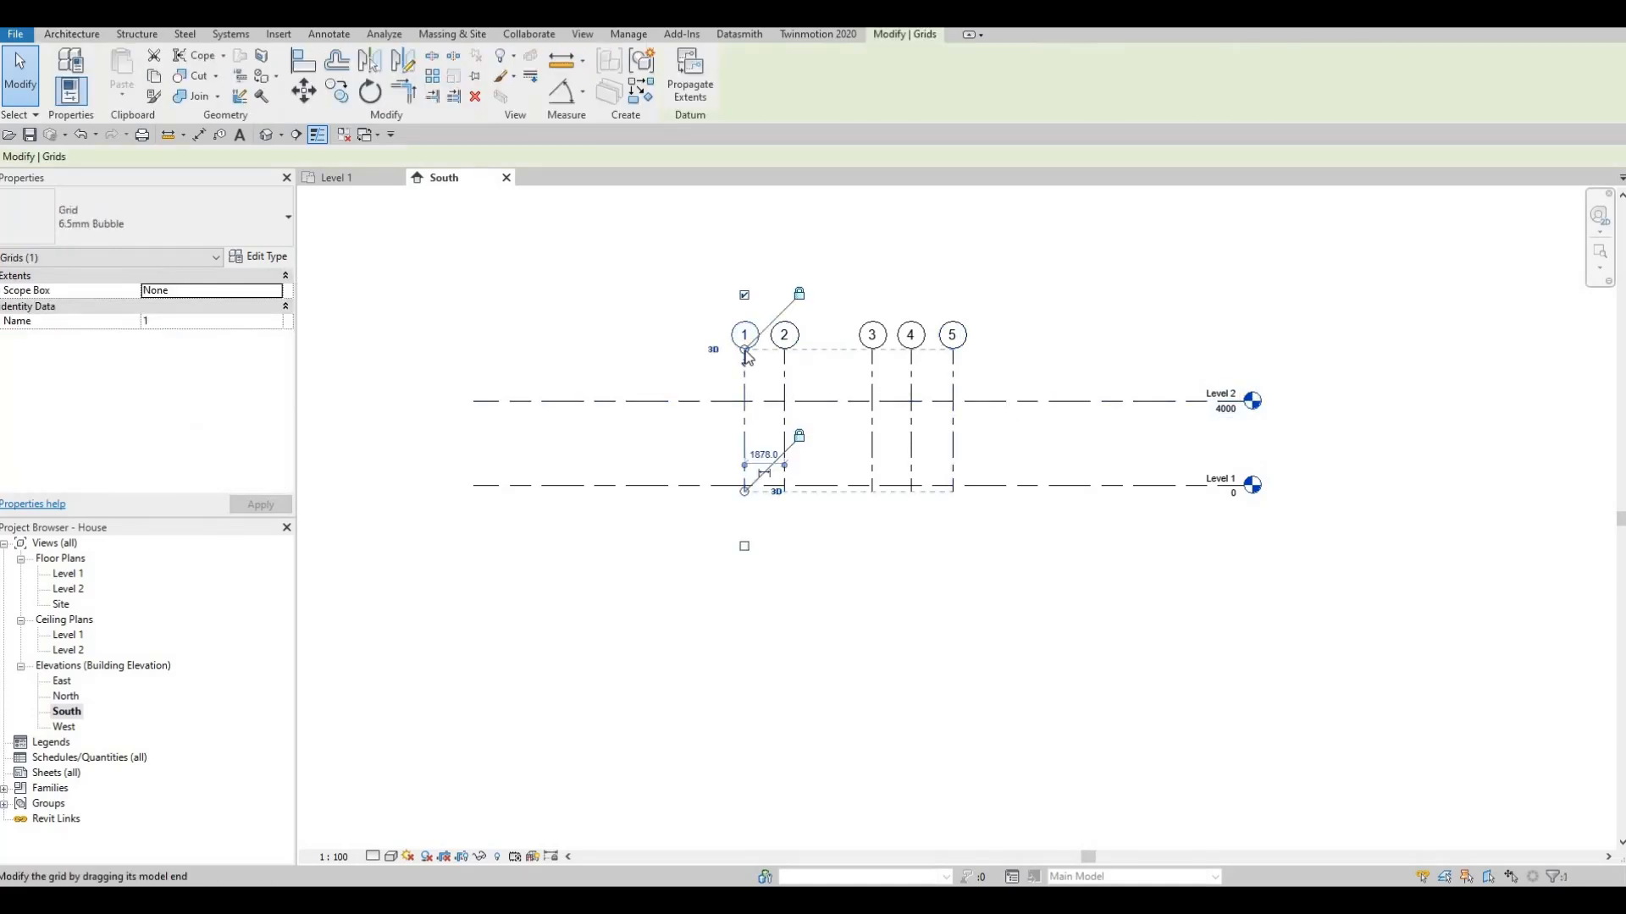
pyautogui.moveTo(744, 351)
pyautogui.mouseDown()
pyautogui.moveTo(745, 453)
pyautogui.moveTo(745, 318)
pyautogui.mouseUp()
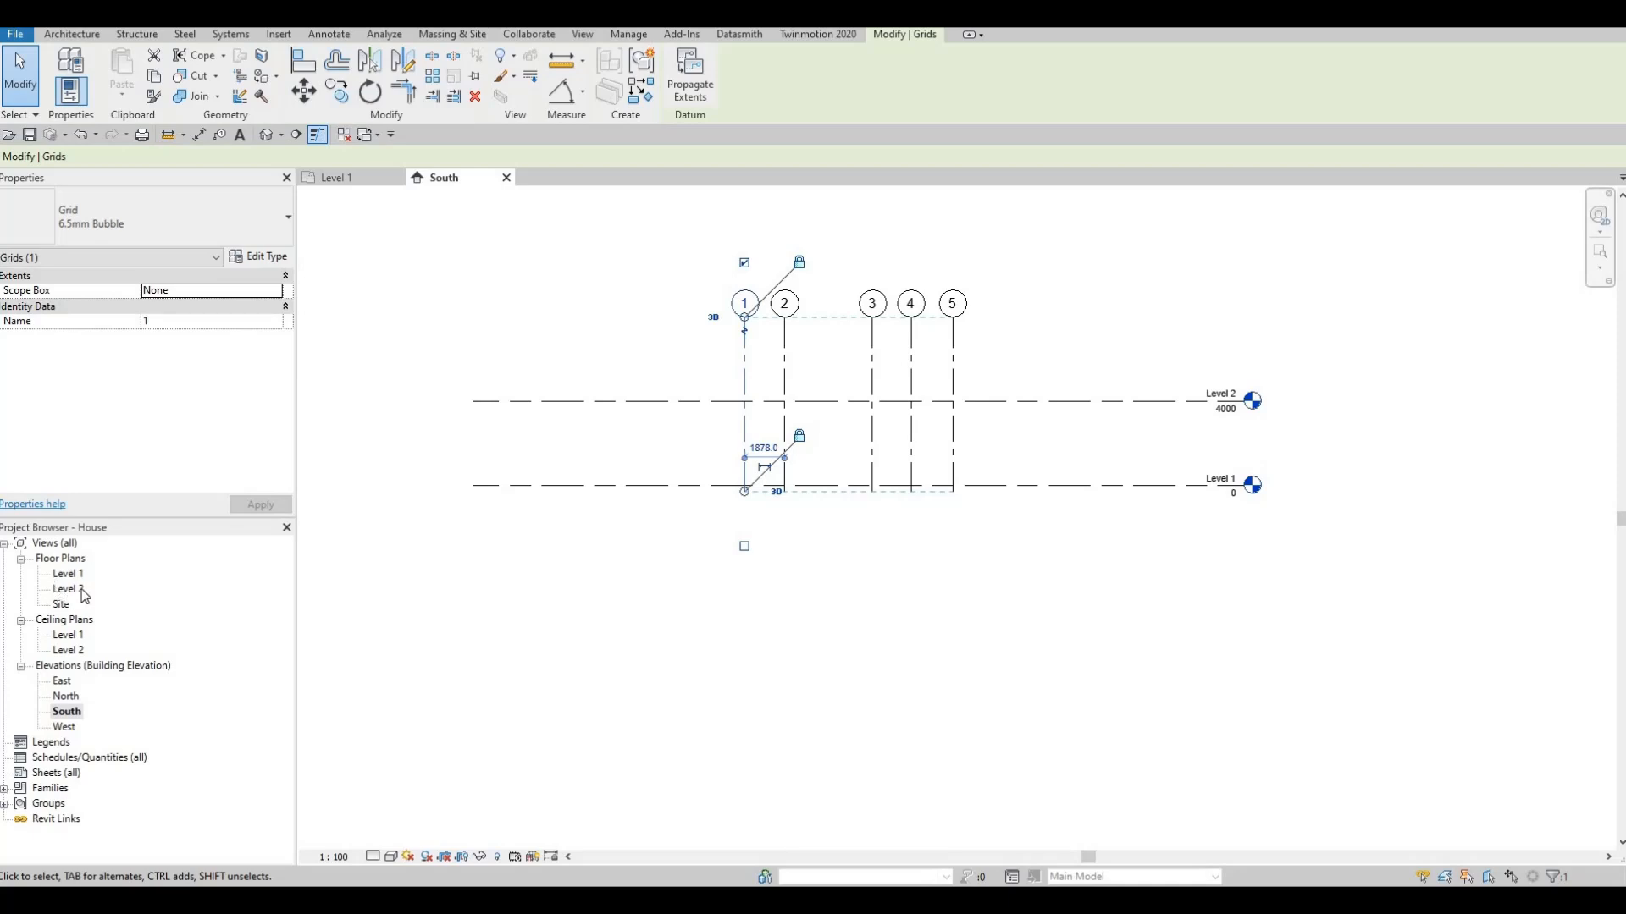
pyautogui.doubleClick(83, 591)
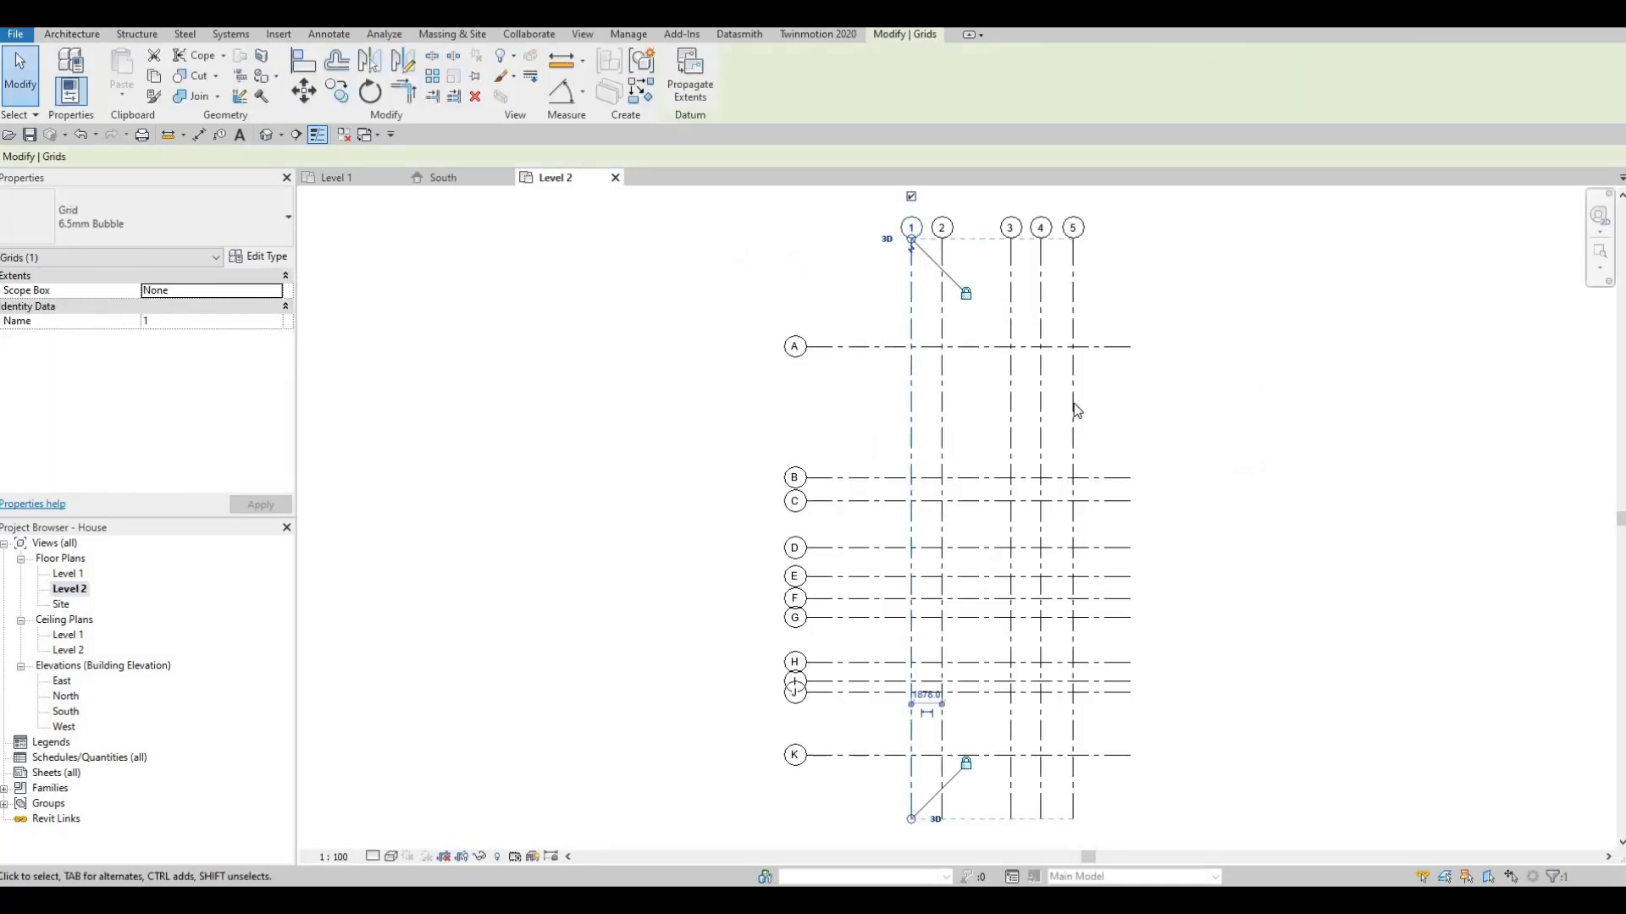
# Step: In the South elevation, lower the upper ends of grids 1 to 5 below Level 2 and check the Level 2 plan
pyautogui.click(447, 180)
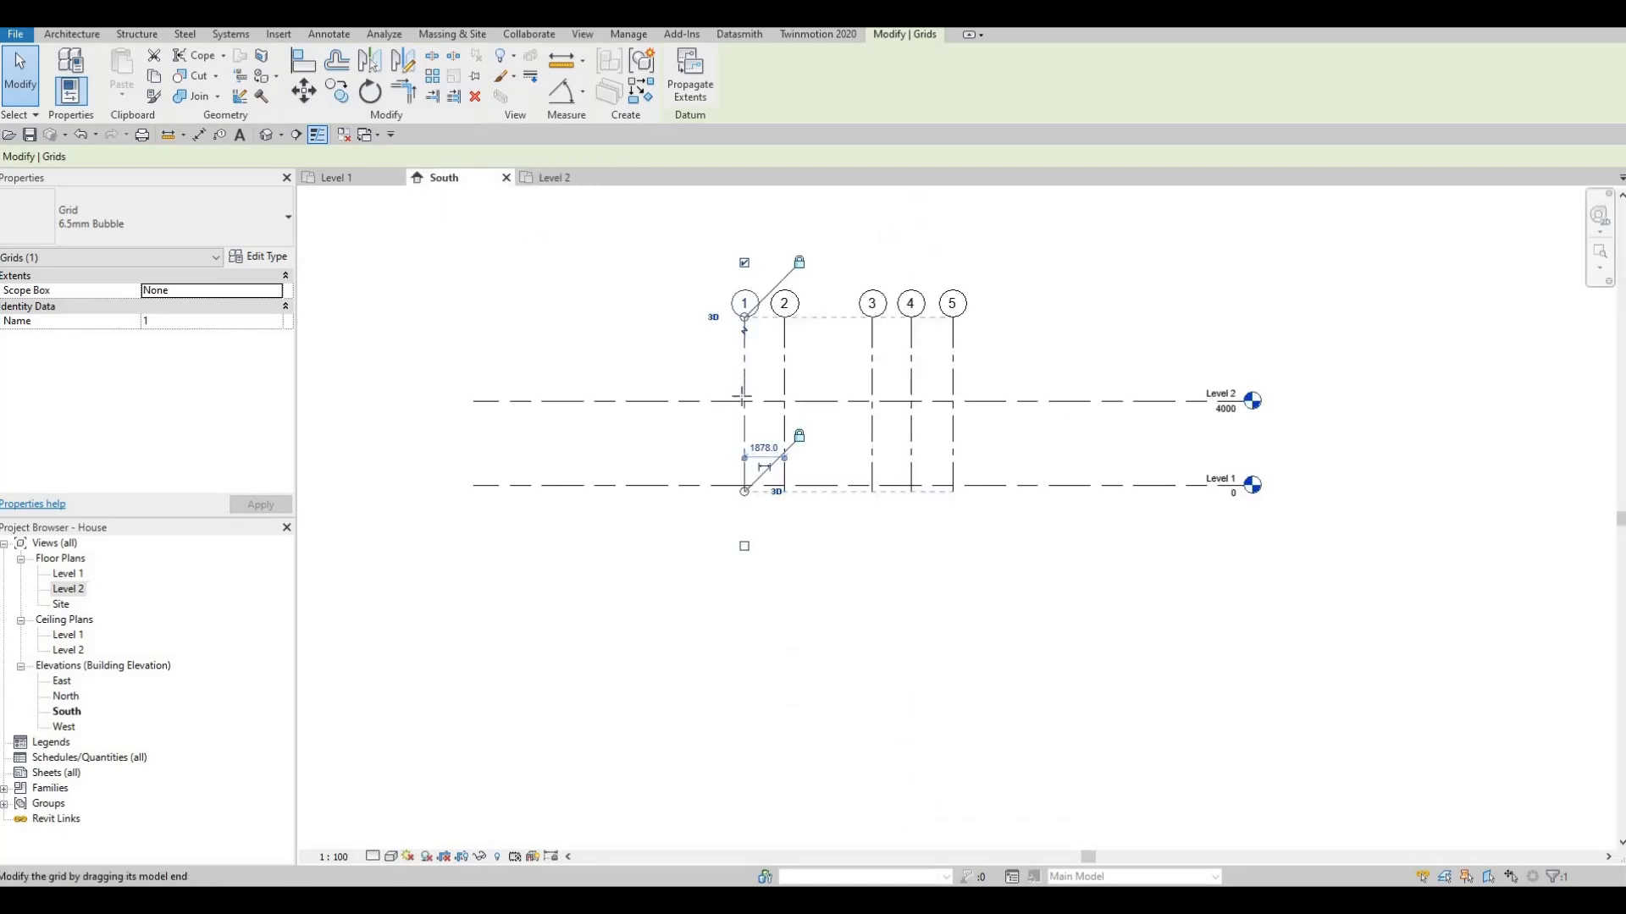
pyautogui.moveTo(744, 317); pyautogui.dragTo(744, 431)
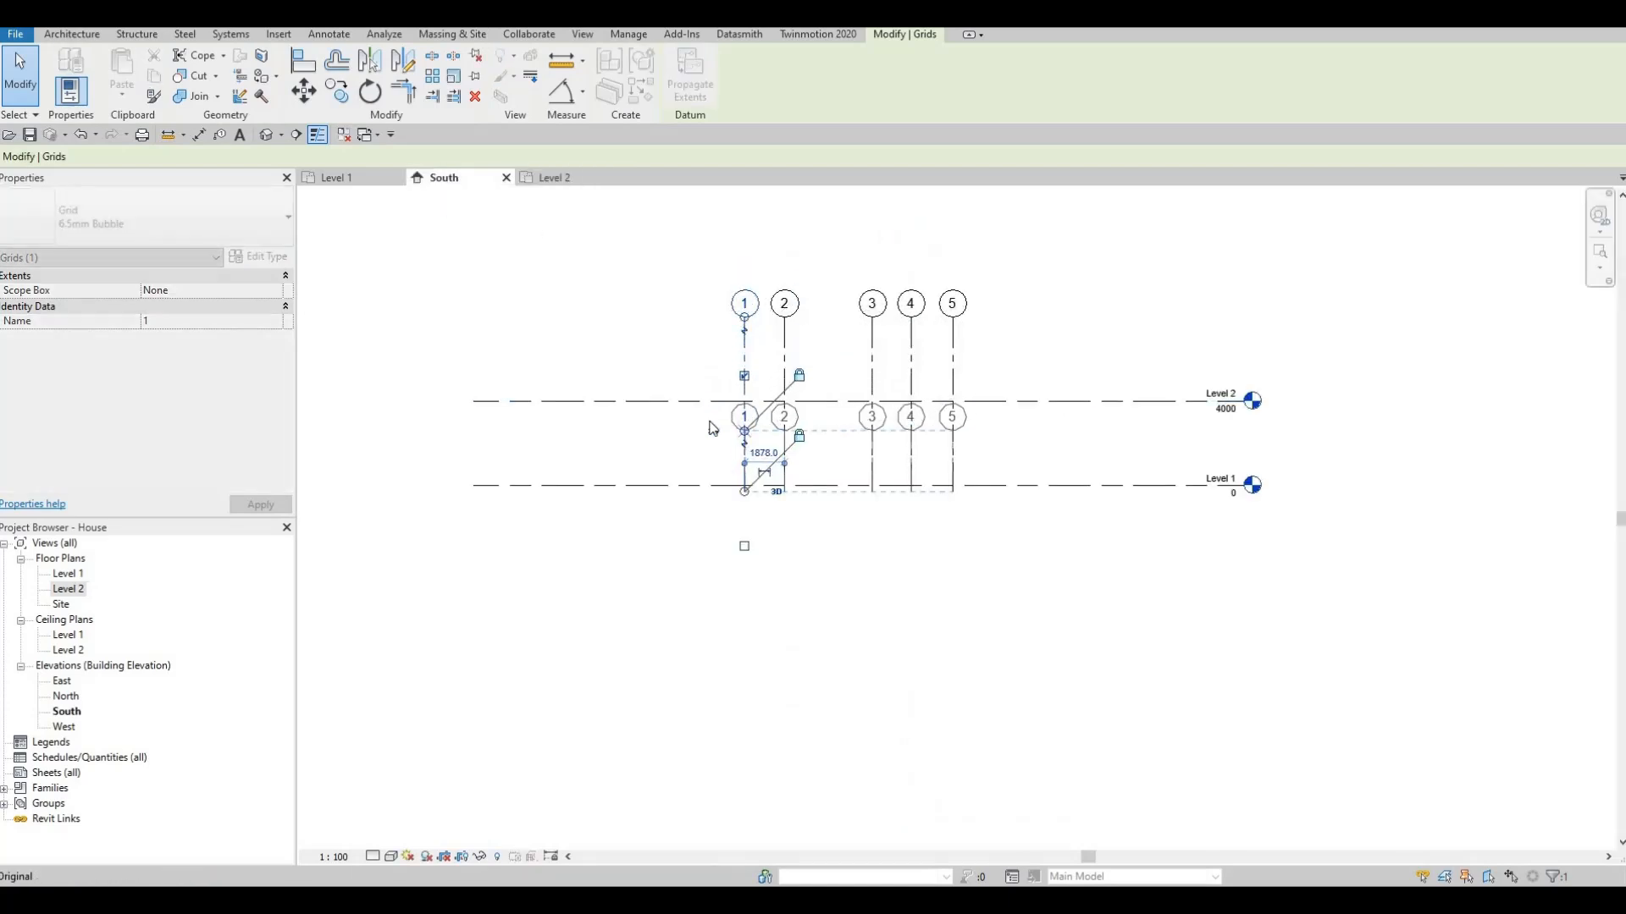
pyautogui.click(550, 179)
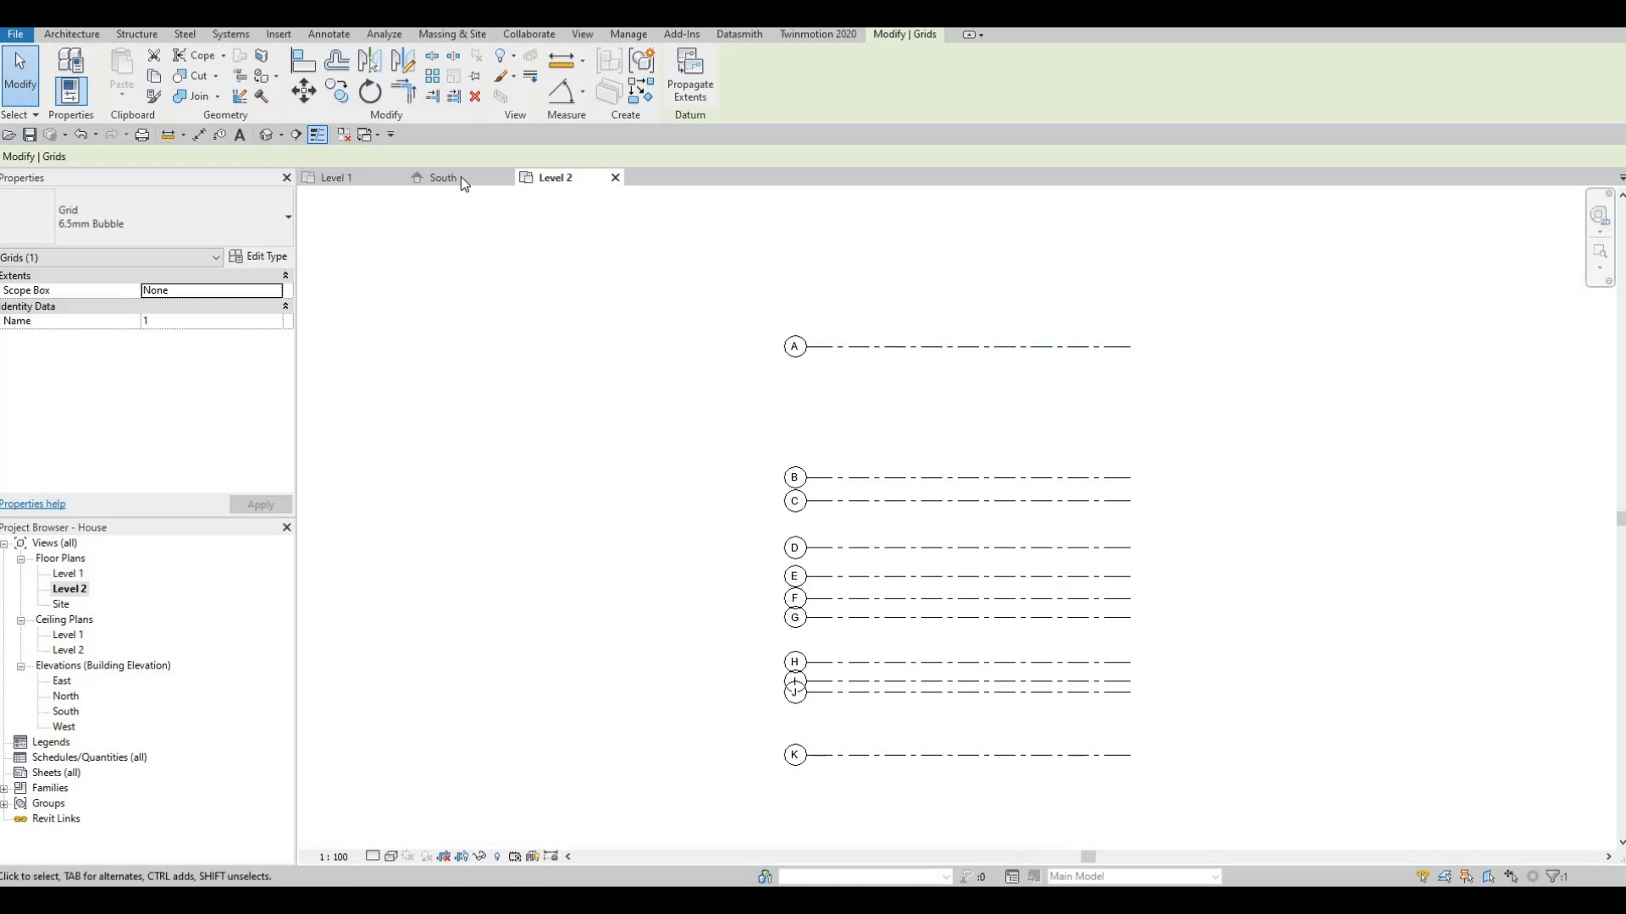
# Step: Extend the upper ends of grids 1 to 5 well above Level 2 in the South elevation and check the Level 2 plan
pyautogui.moveTo(744, 431); pyautogui.dragTo(745, 239)
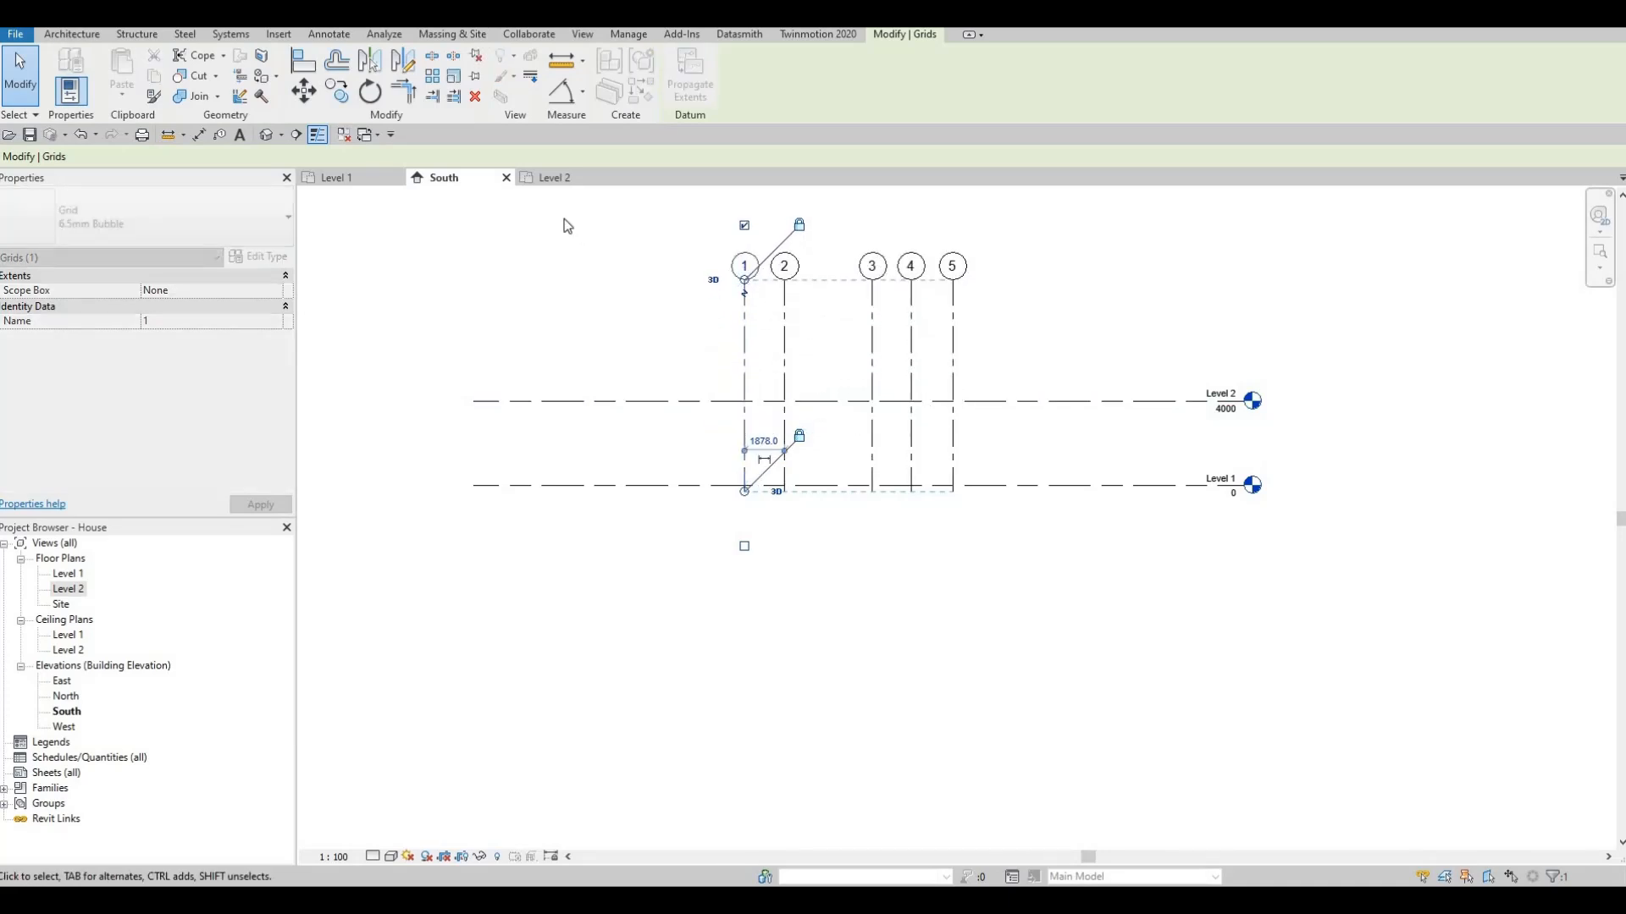
pyautogui.click(551, 177)
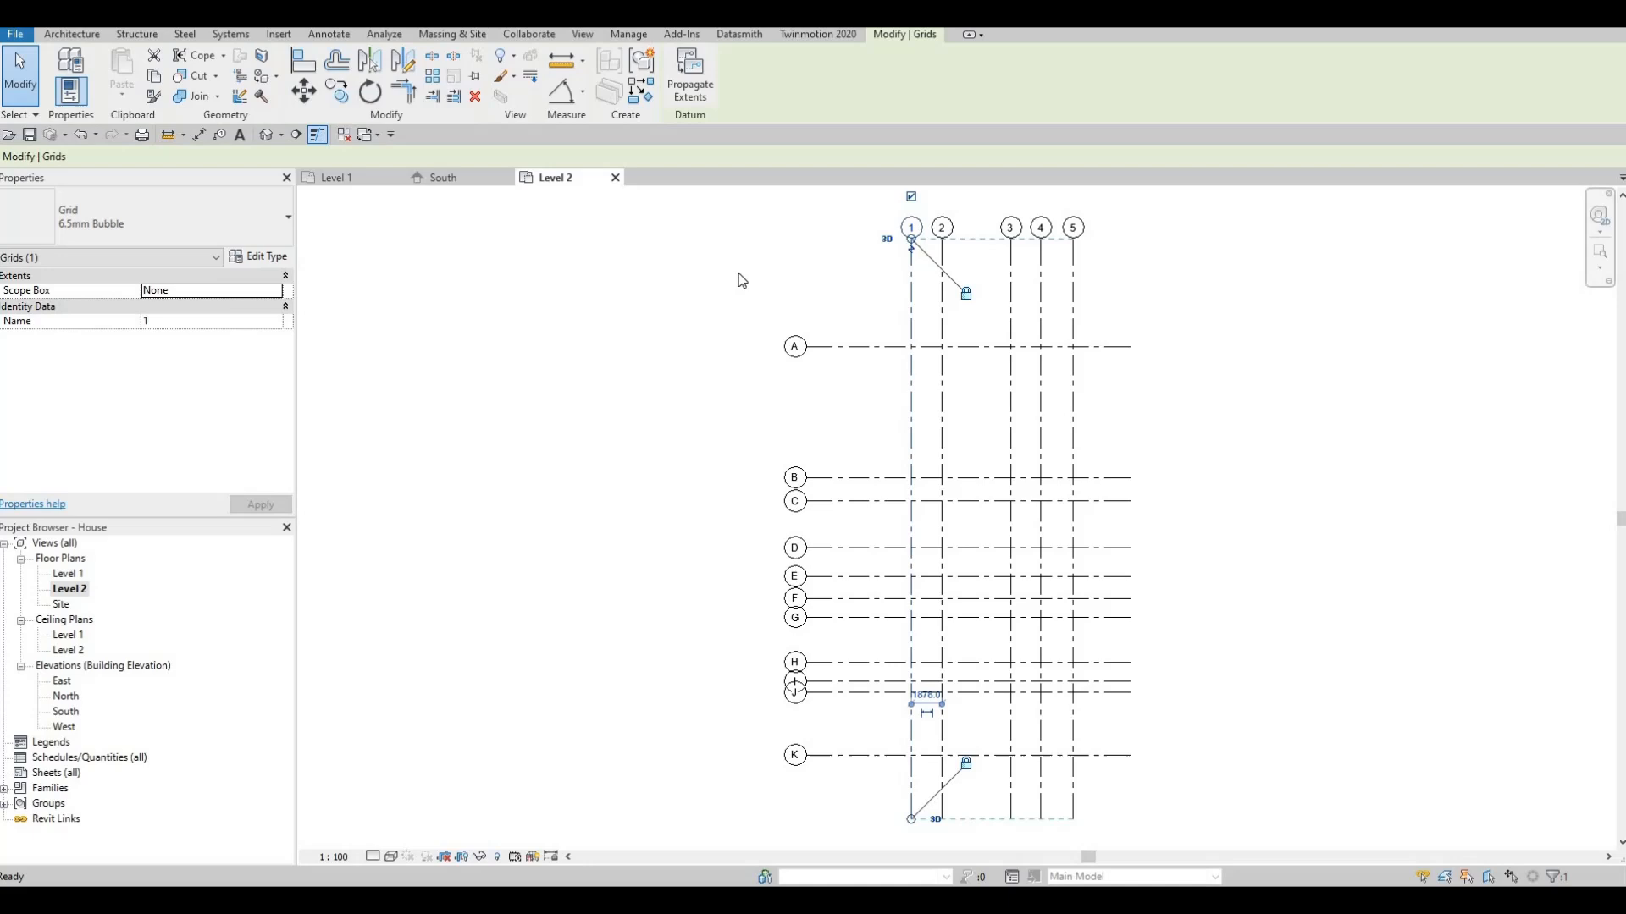
pyautogui.click(461, 177)
pyautogui.press('Escape')
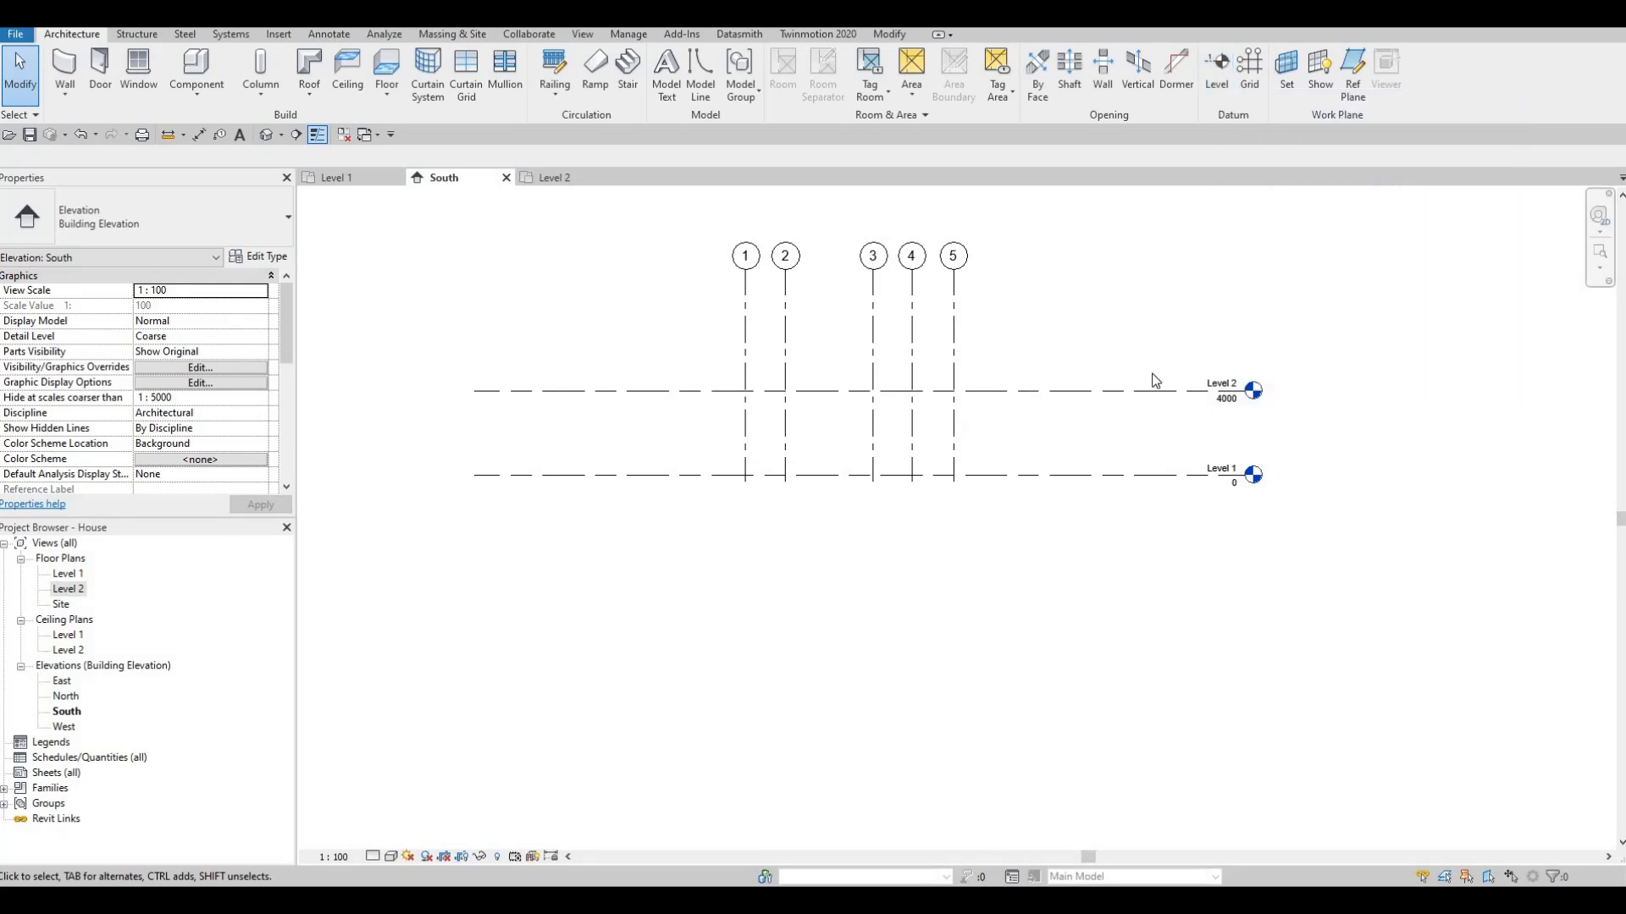
# Step: Copy the Level 2 line 3000 upward in the South elevation to make a third level
pyautogui.moveTo(988, 393); pyautogui.dragTo(992, 421, button='middle')
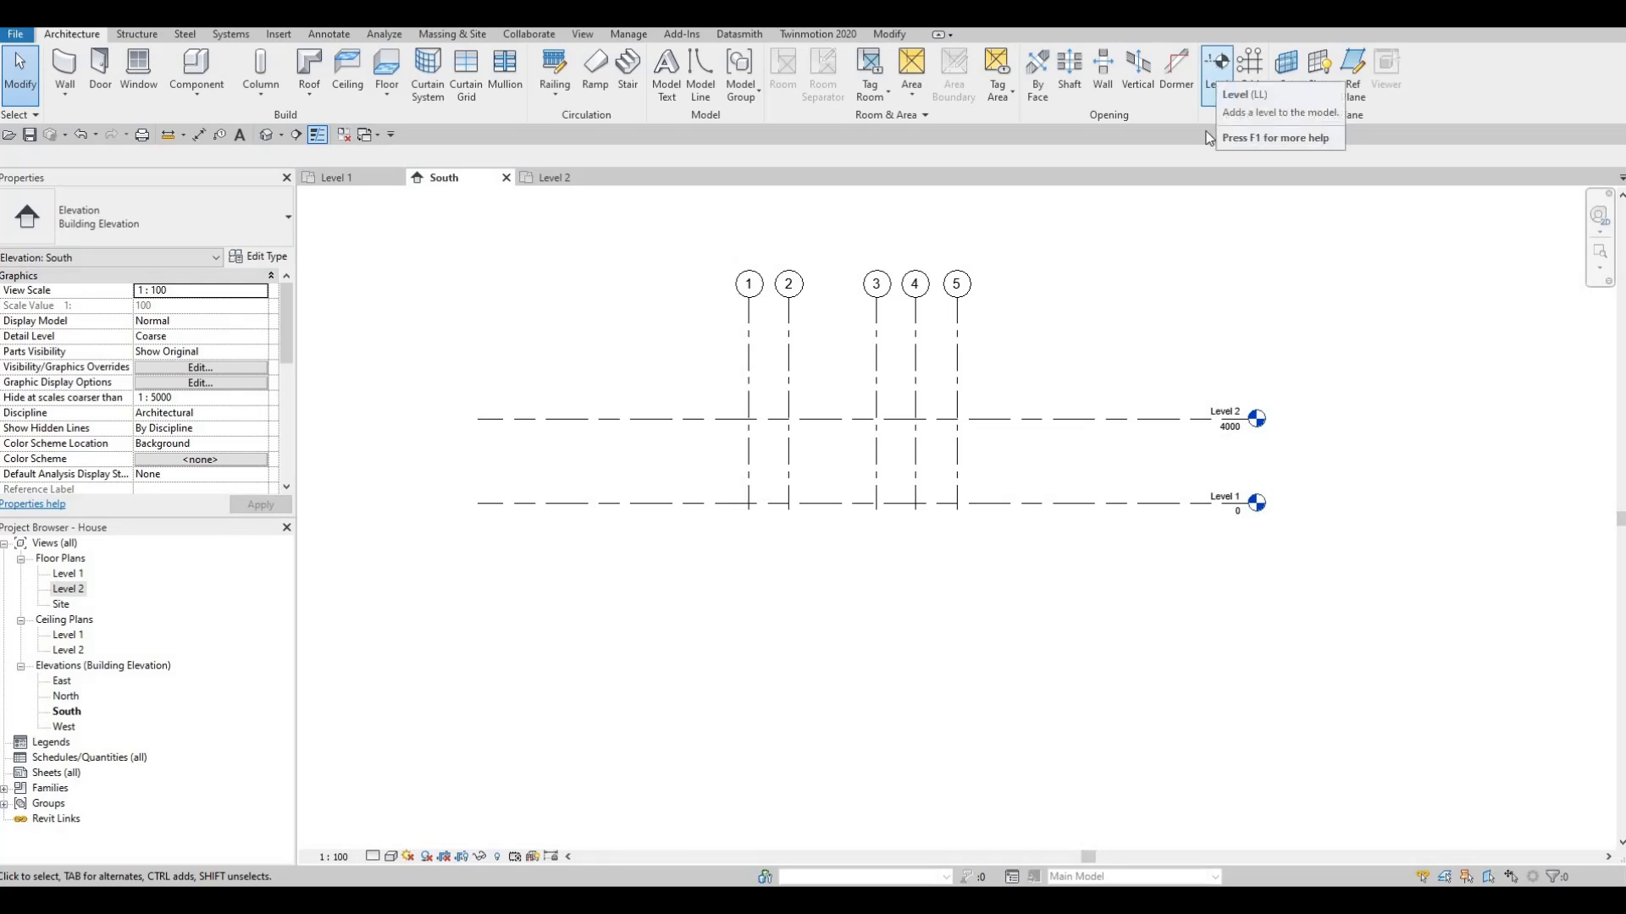
pyautogui.moveTo(1019, 430); pyautogui.dragTo(1015, 446, button='middle')
pyautogui.press('Escape')
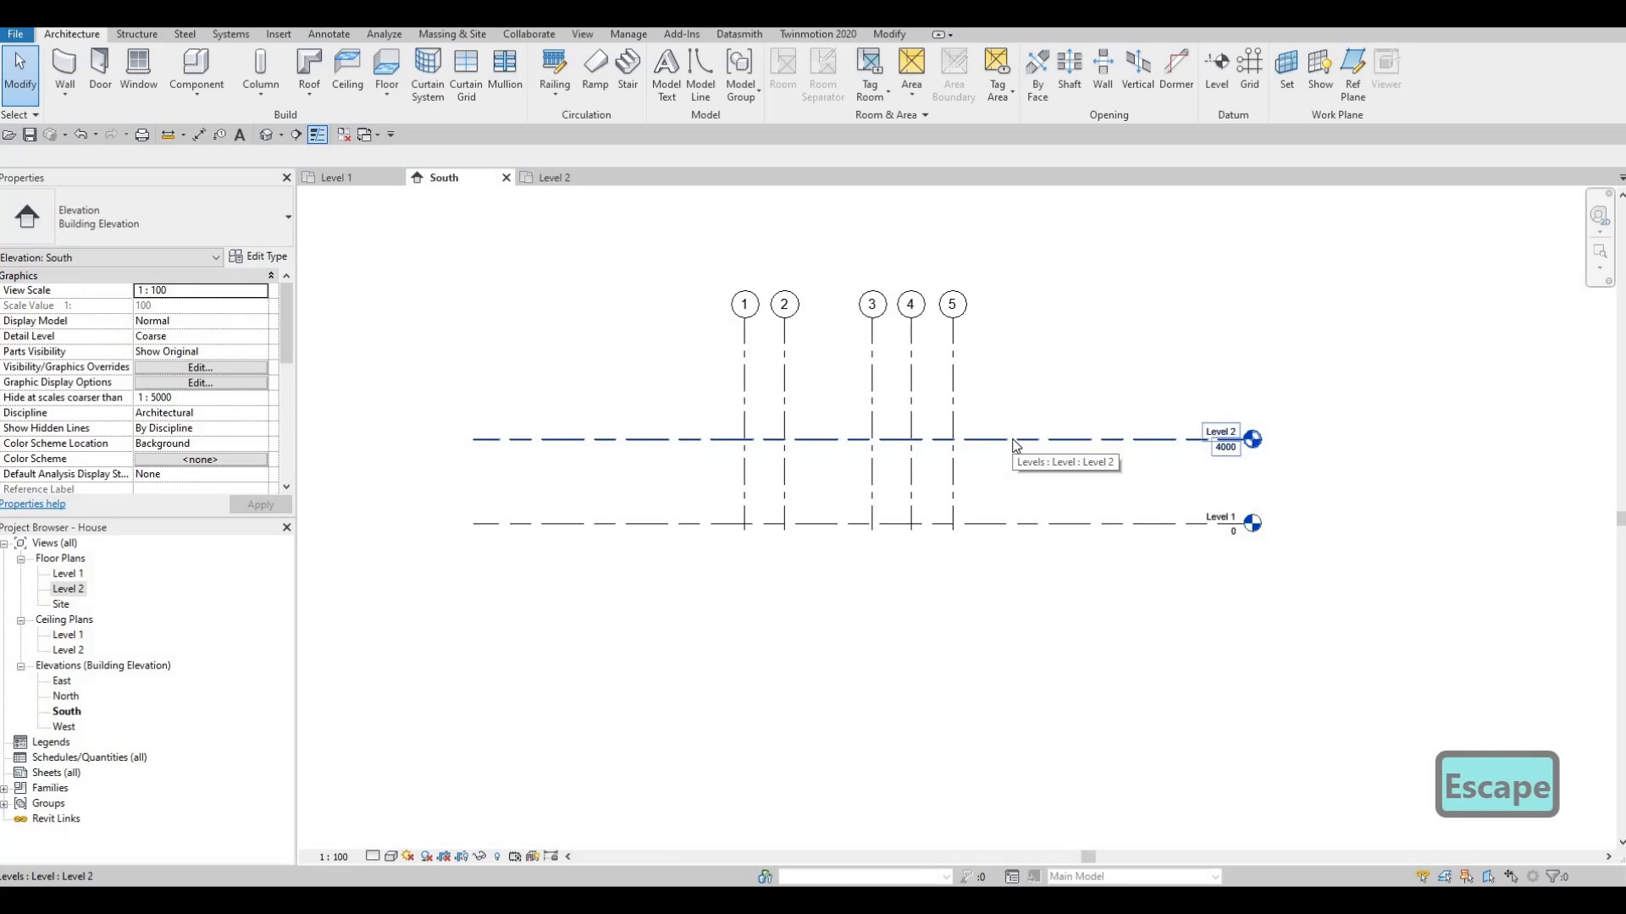
pyautogui.click(1015, 442)
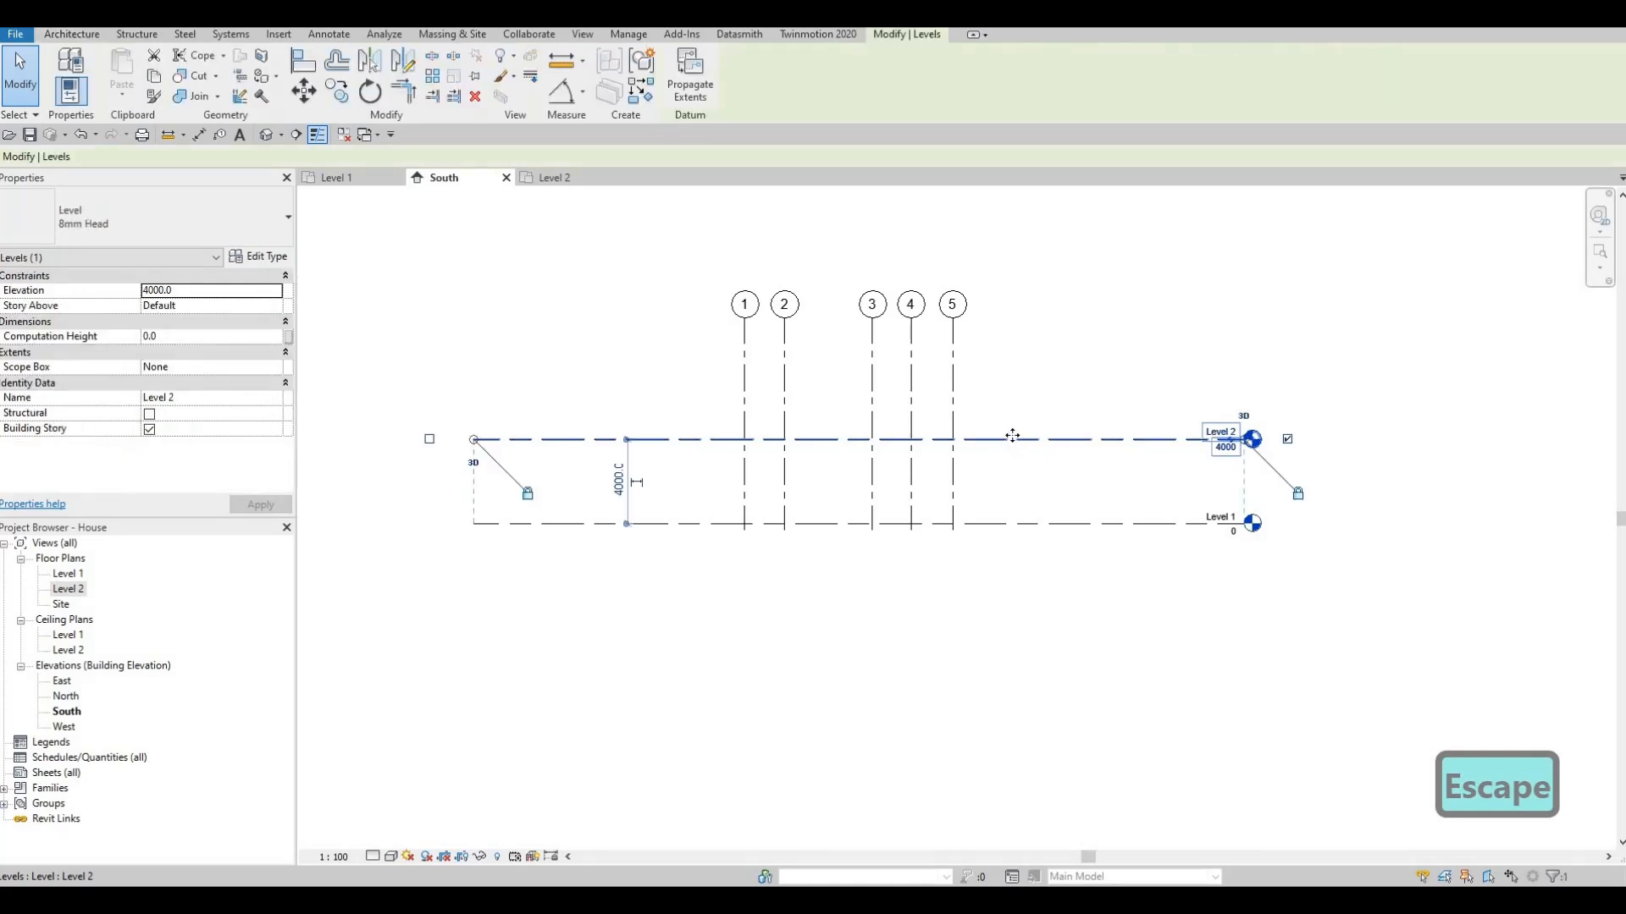
pyautogui.press('c')
pyautogui.press('o')
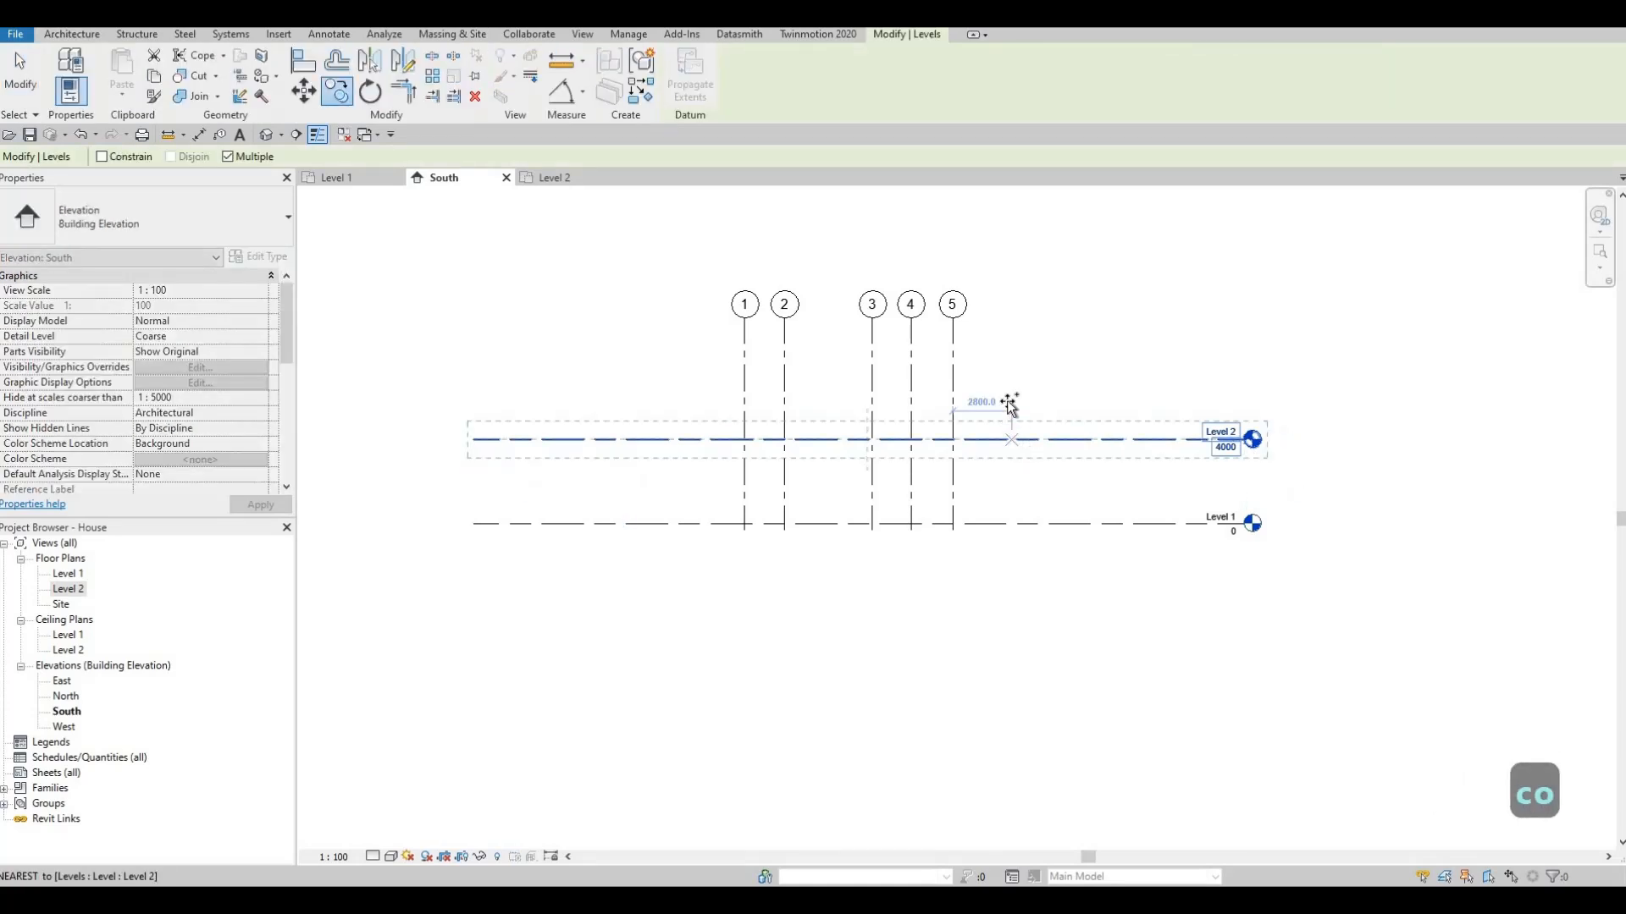
pyautogui.click(1012, 438)
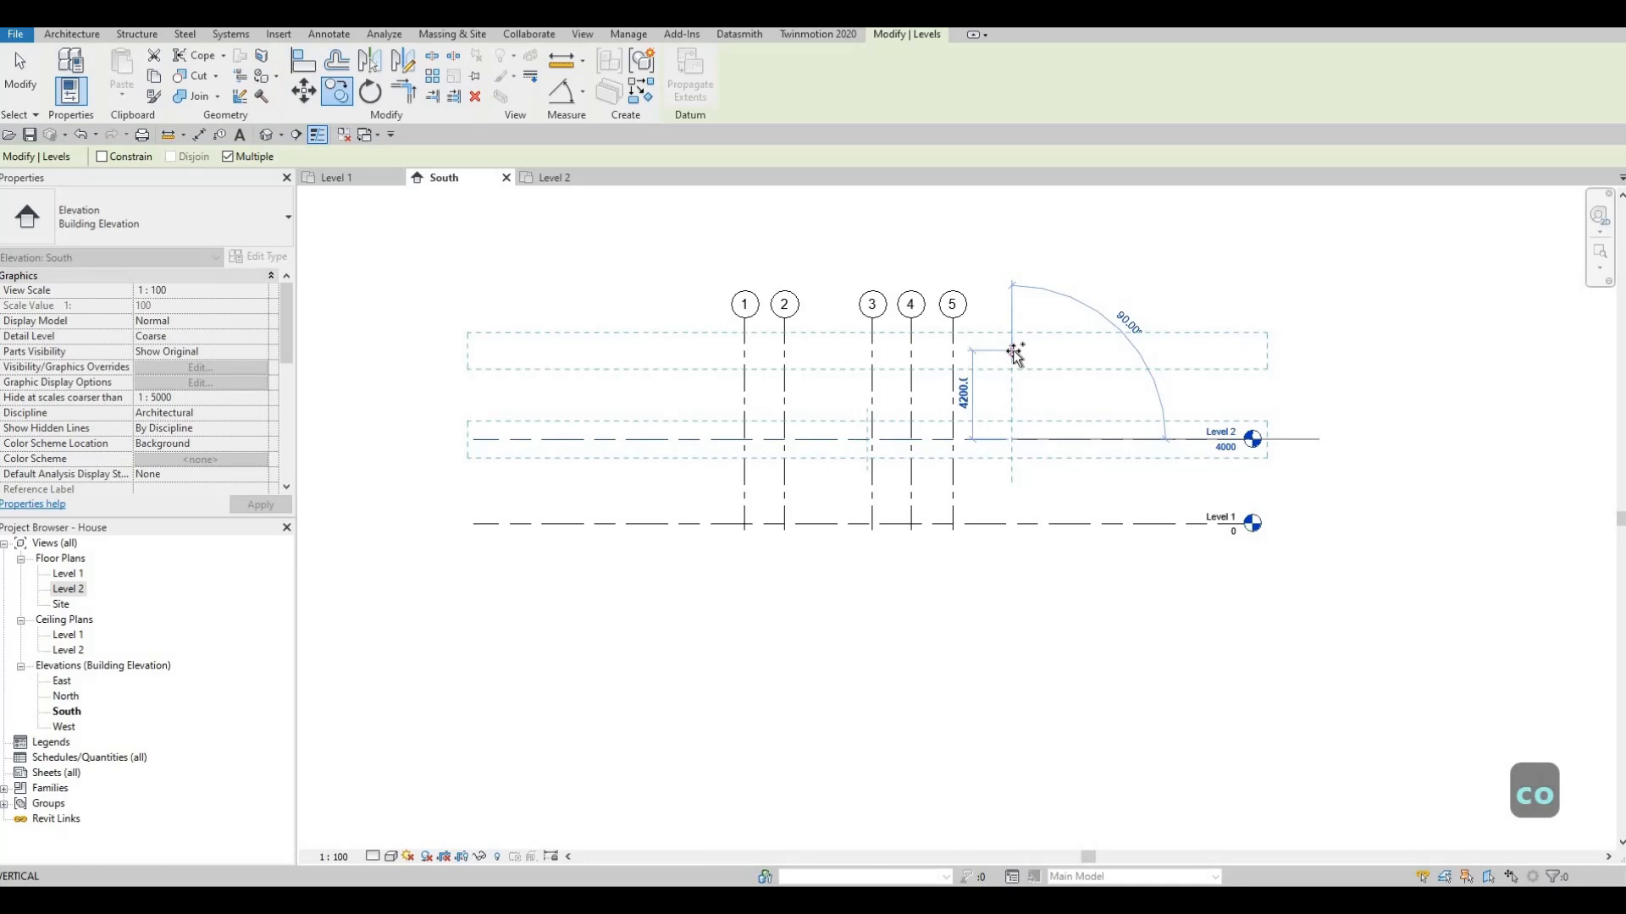
pyautogui.write('3000')
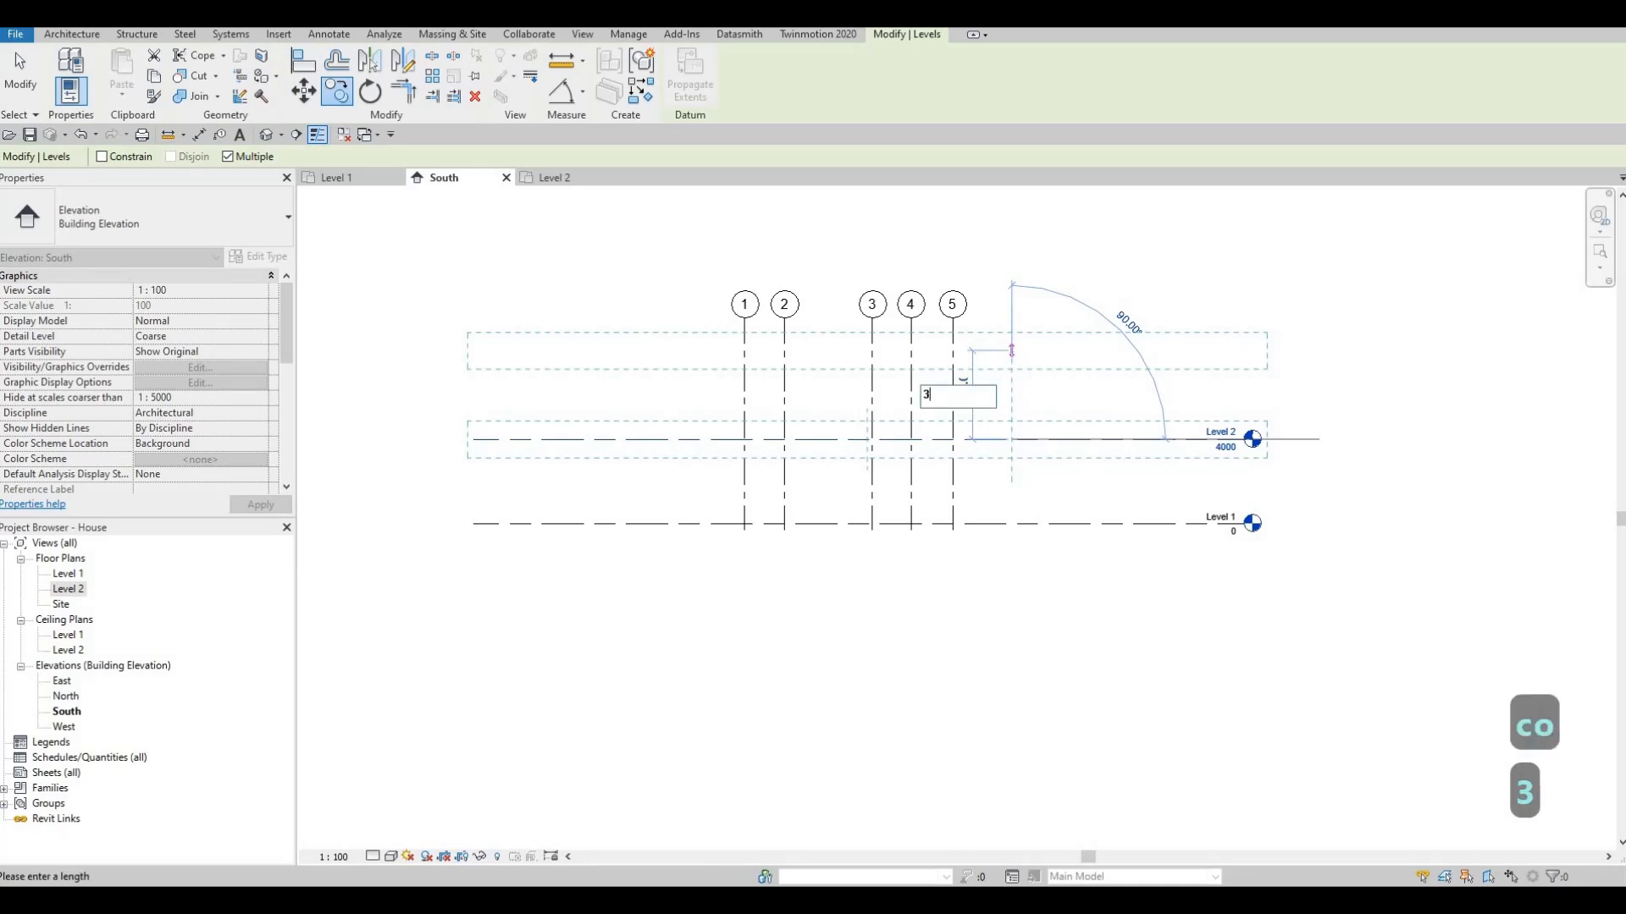
pyautogui.press('Return')
pyautogui.press('Escape')
pyautogui.press('Escape')
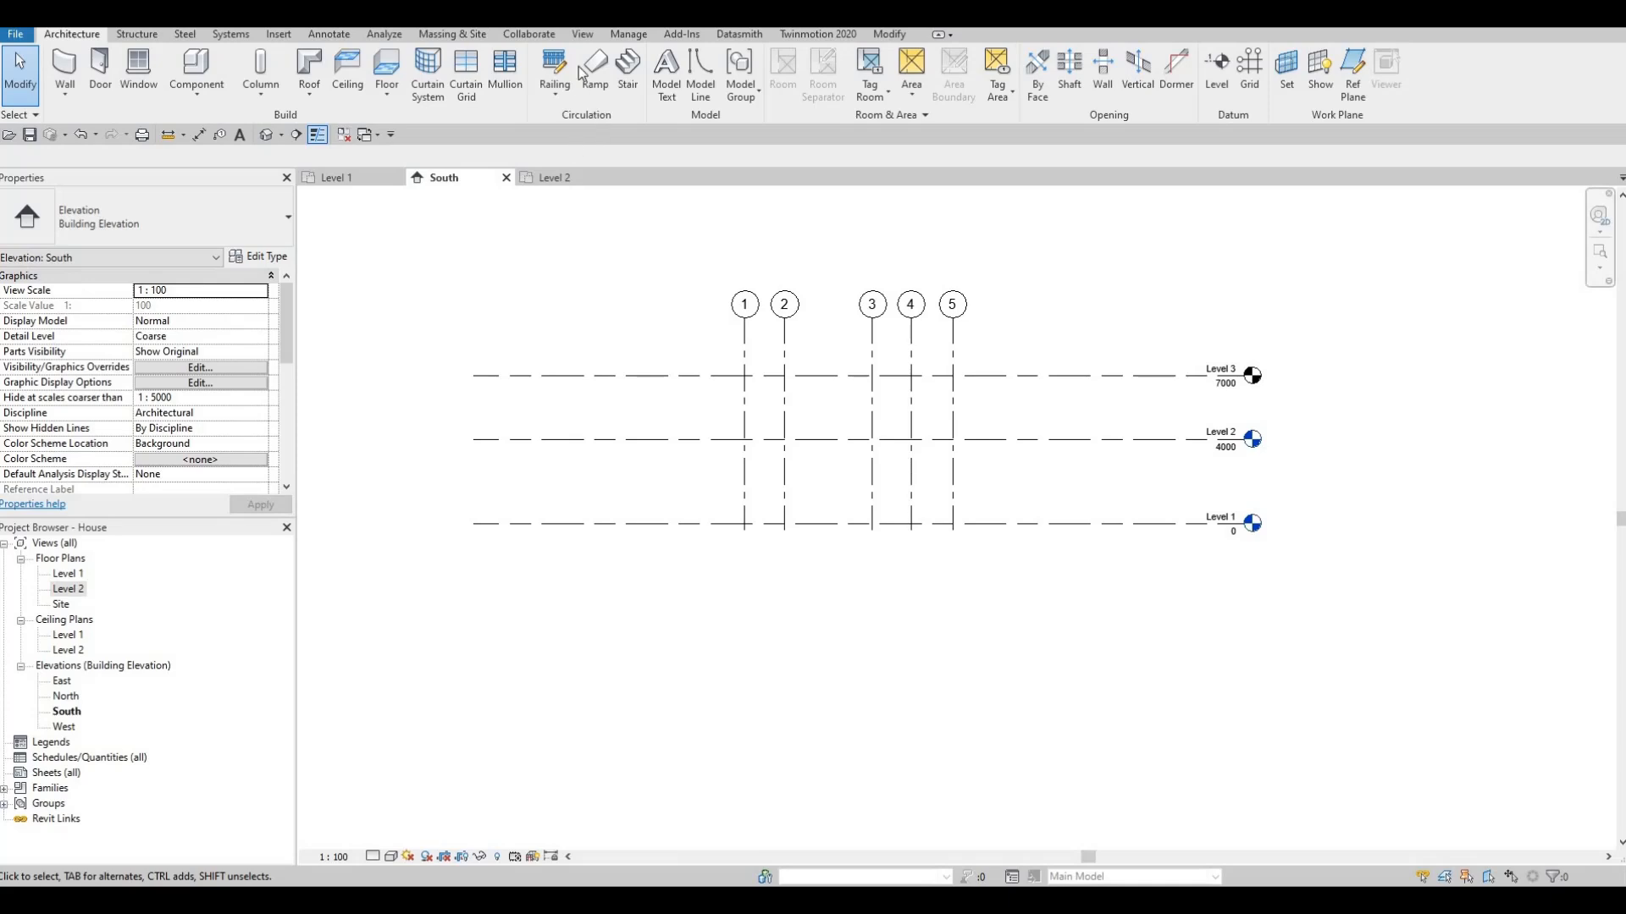
# Step: Create a floor plan view for Level 3
pyautogui.click(584, 35)
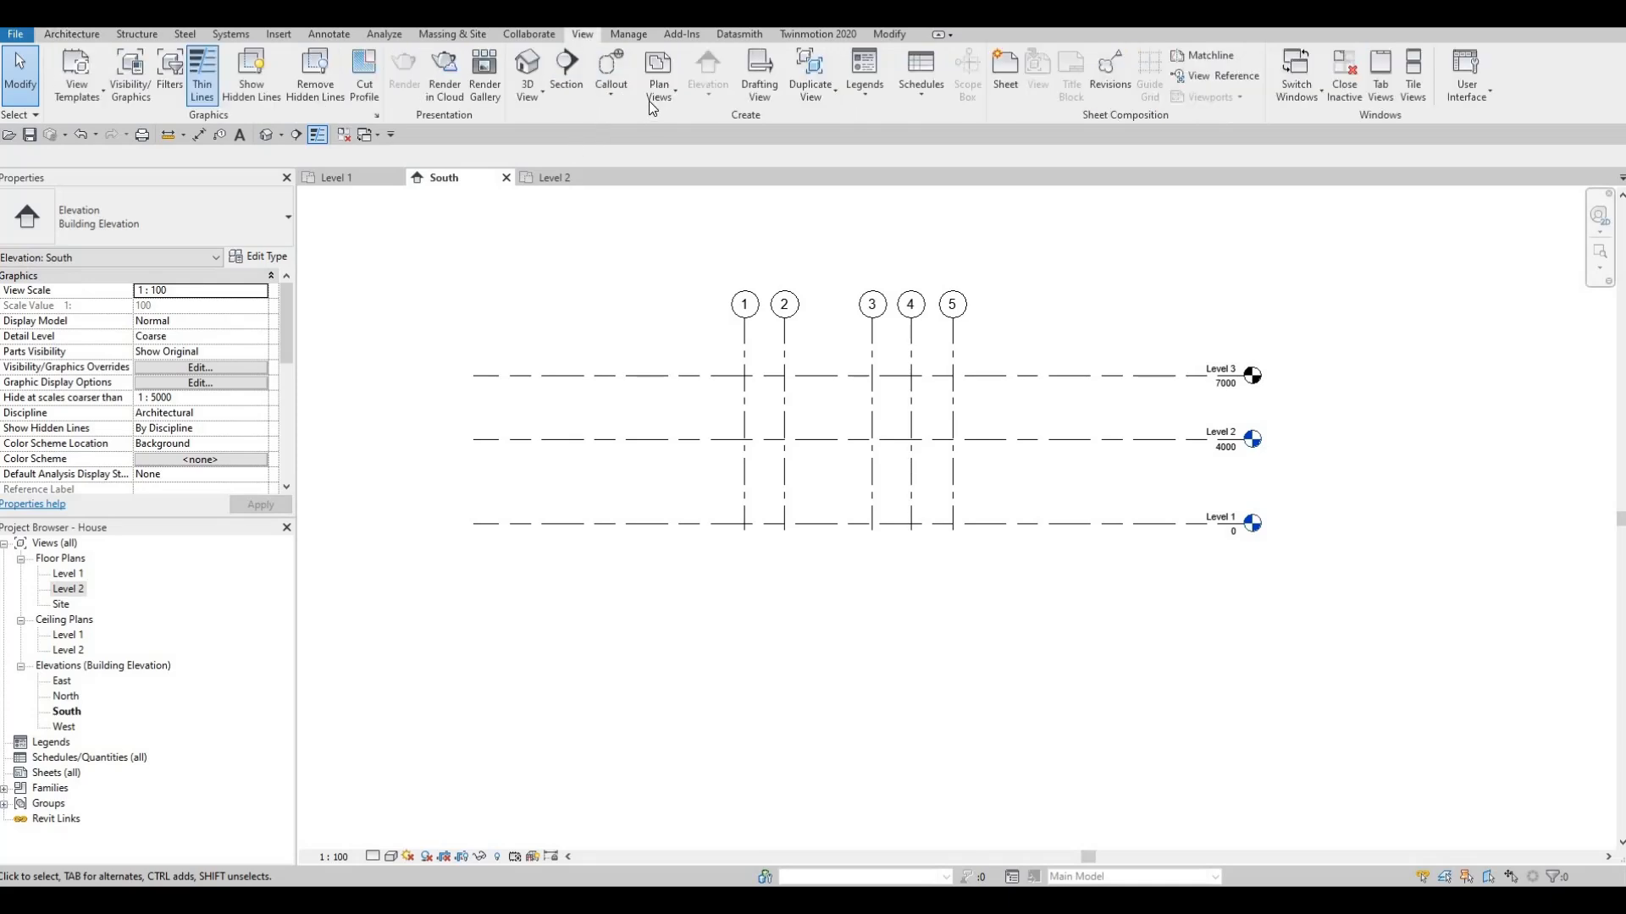
pyautogui.click(658, 93)
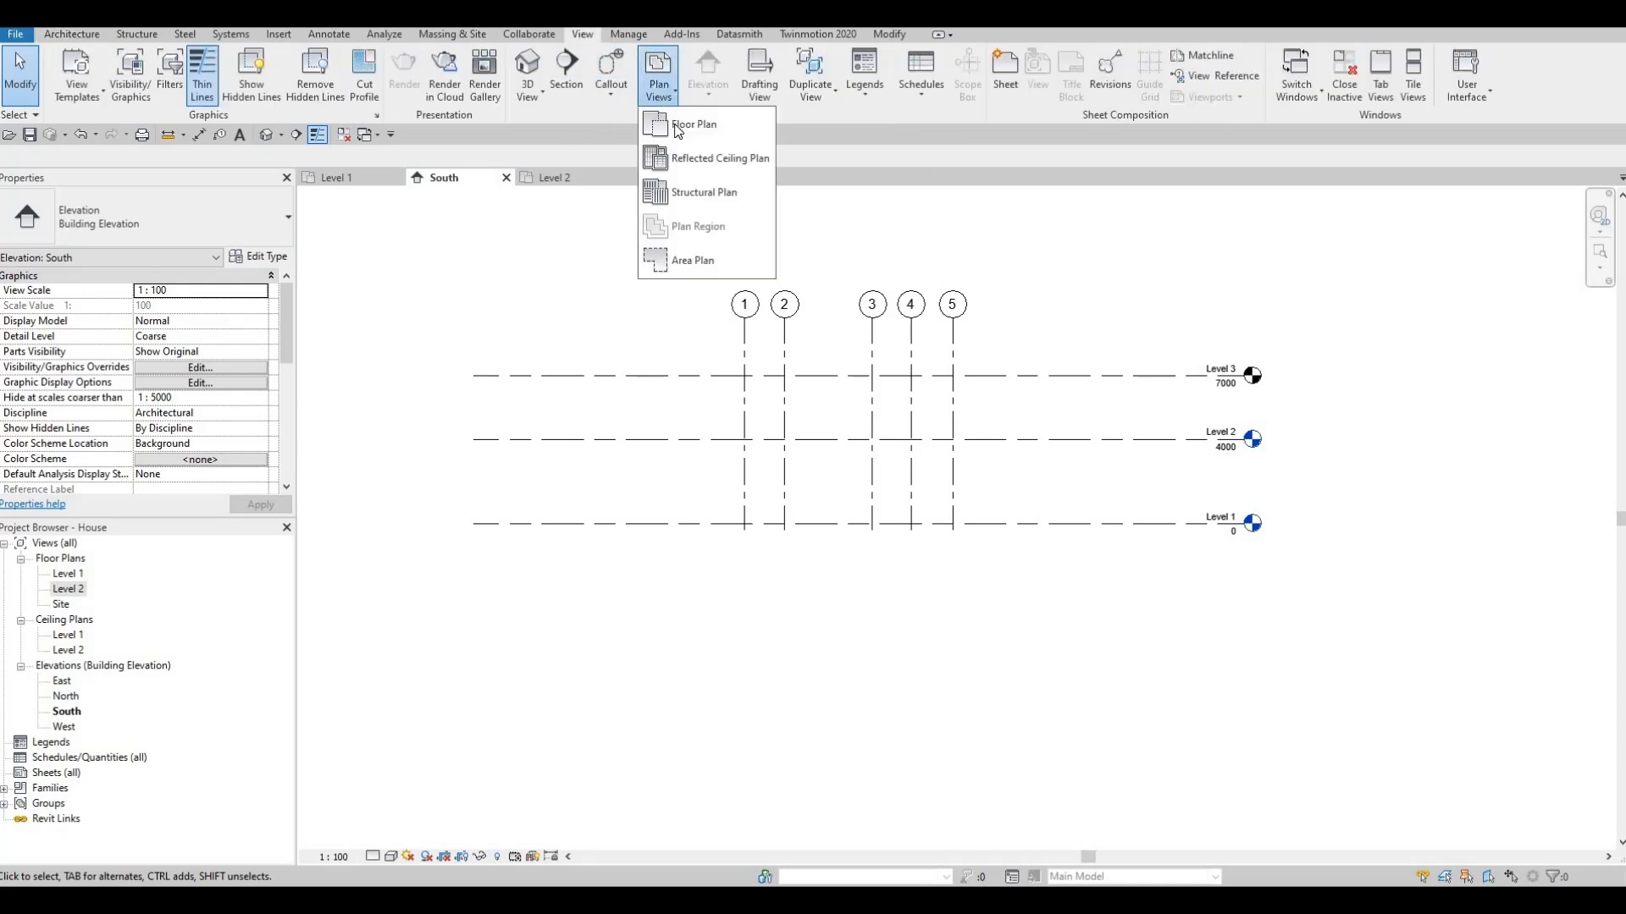
pyautogui.click(694, 125)
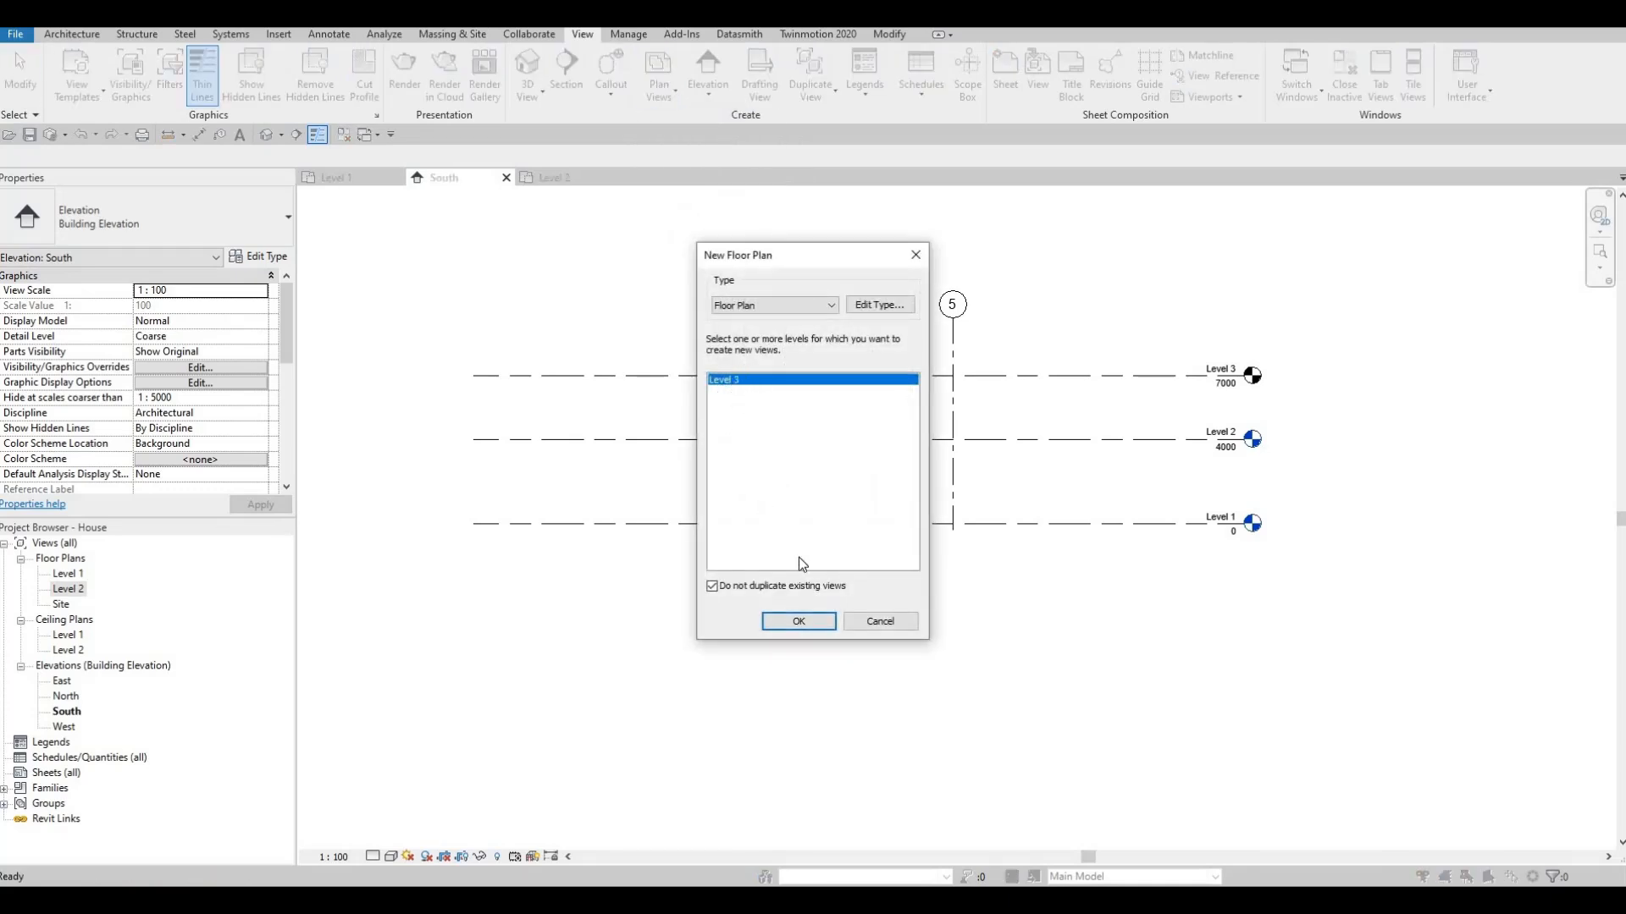
pyautogui.click(798, 621)
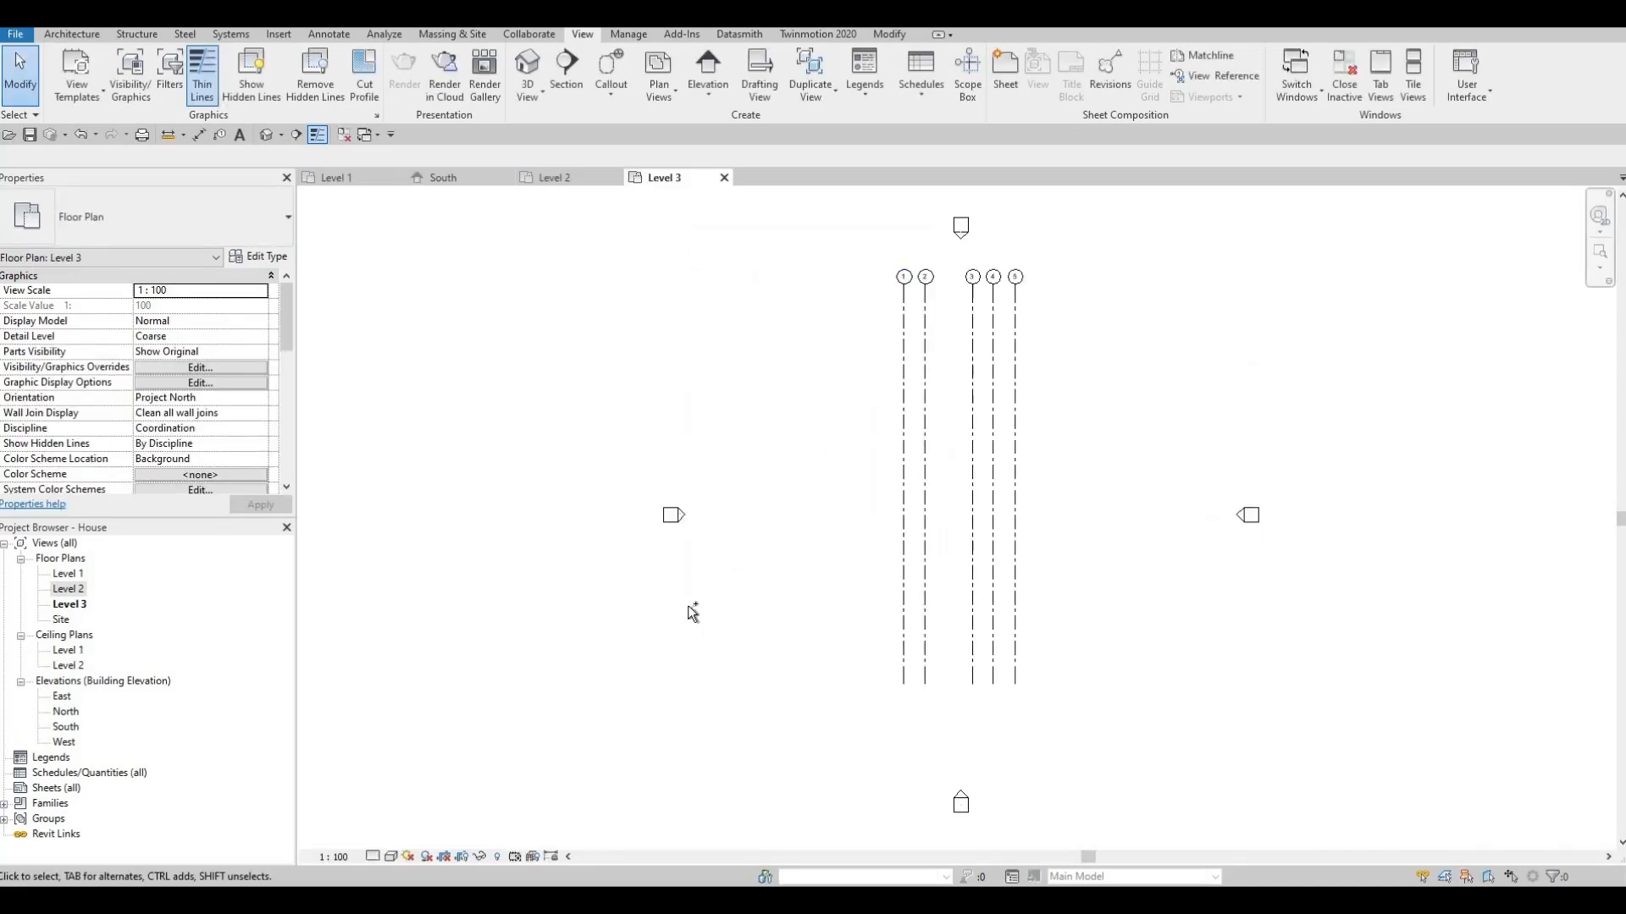
# Step: Undo the new Level 3 floor plan and the copied Level 3 line
pyautogui.hotkey('ctrl', 'z')
pyautogui.hotkey('ctrl', 'z')
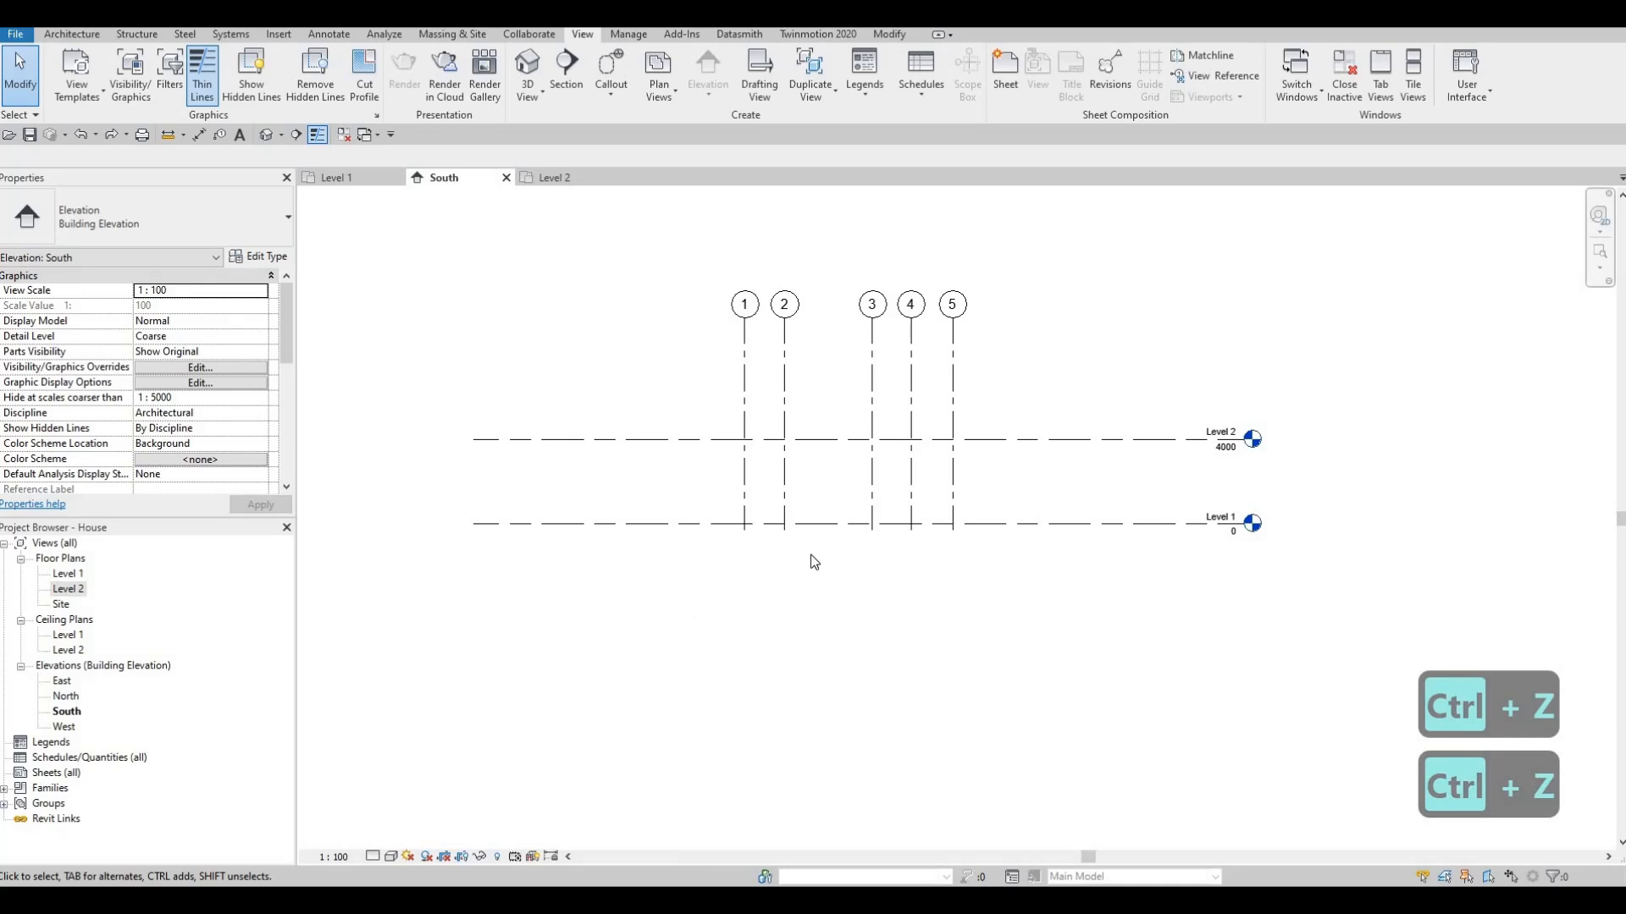
pyautogui.moveTo(803, 566); pyautogui.dragTo(808, 586, button='middle')
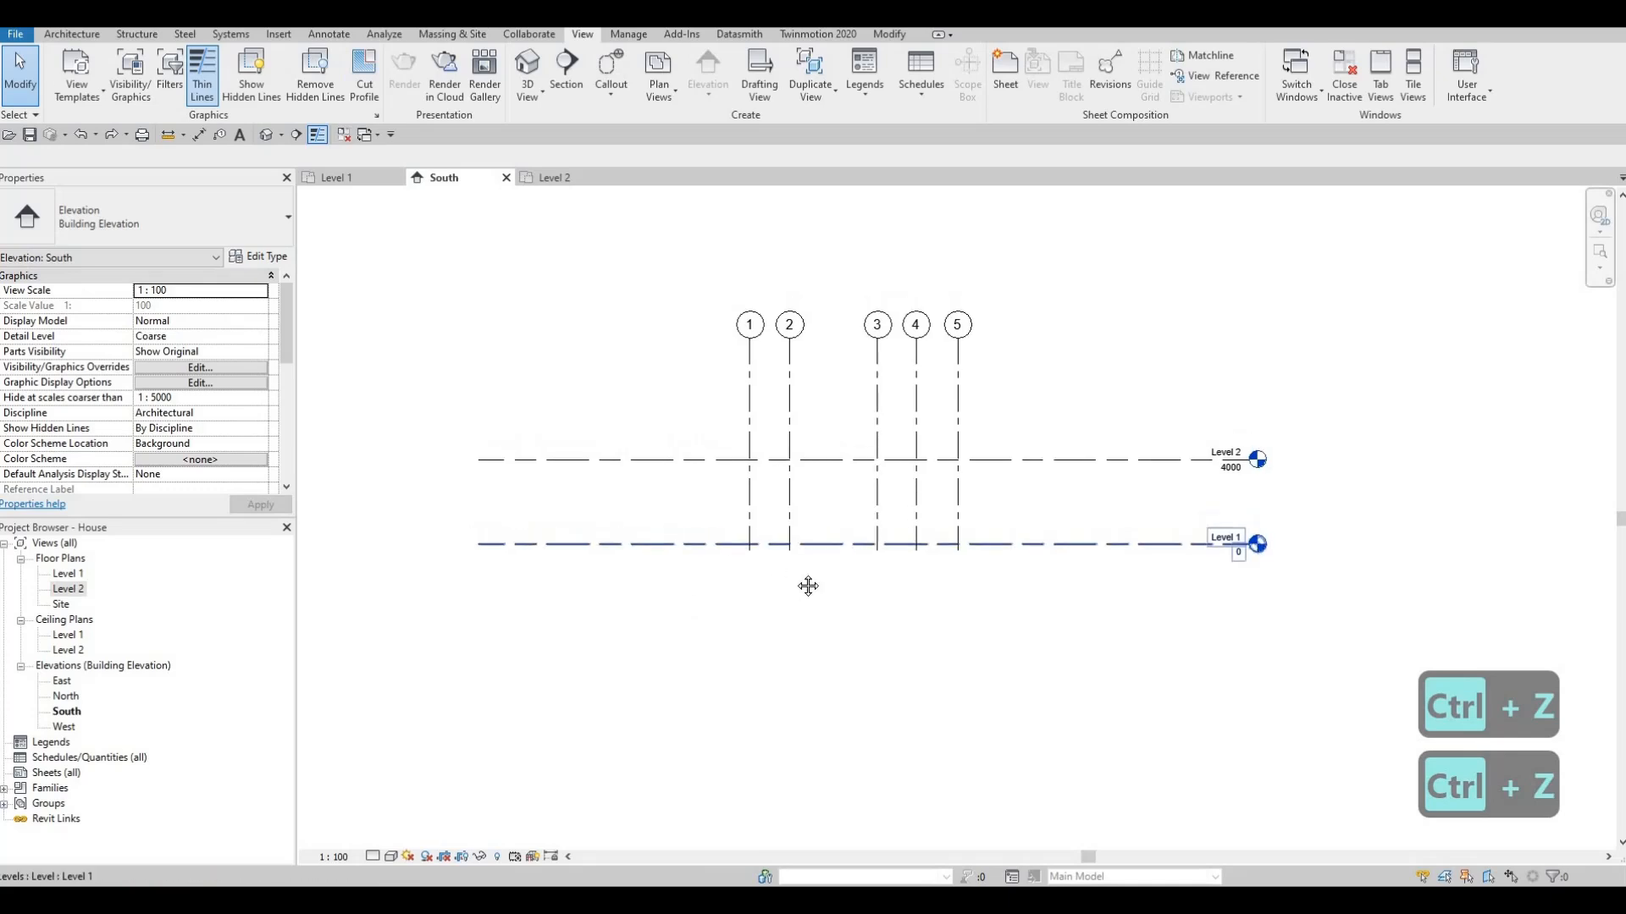
pyautogui.moveTo(939, 562); pyautogui.dragTo(950, 521, button='middle')
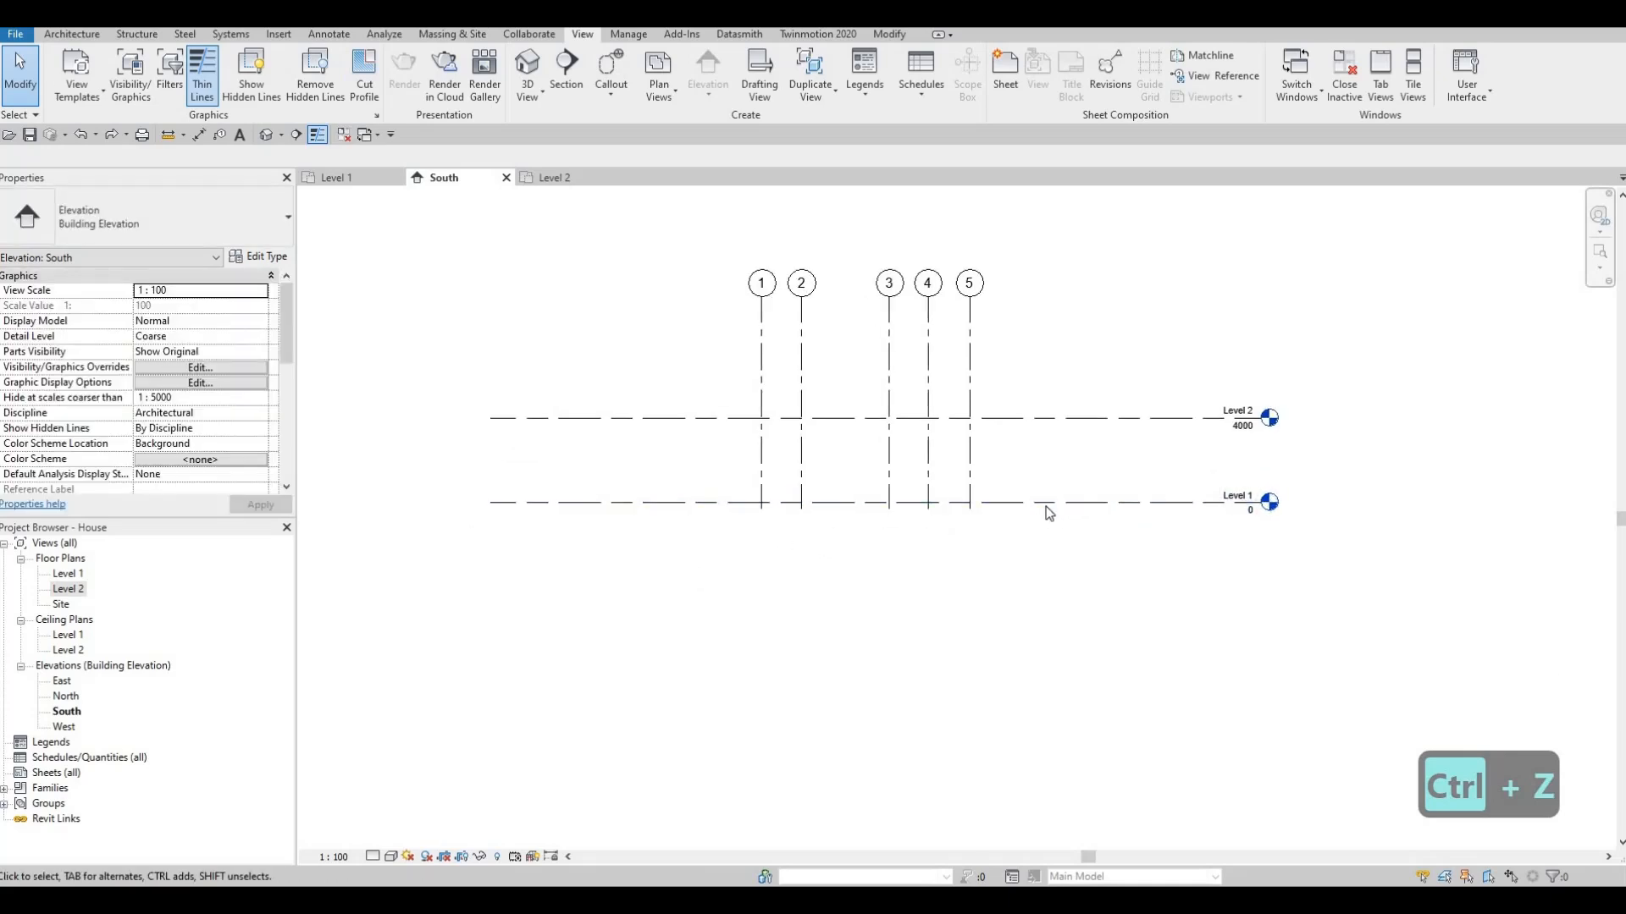
# Step: Set the elevation of Level 1 to 400 in the South elevation
pyautogui.click(1250, 513)
pyautogui.click(1250, 513)
pyautogui.write('400')
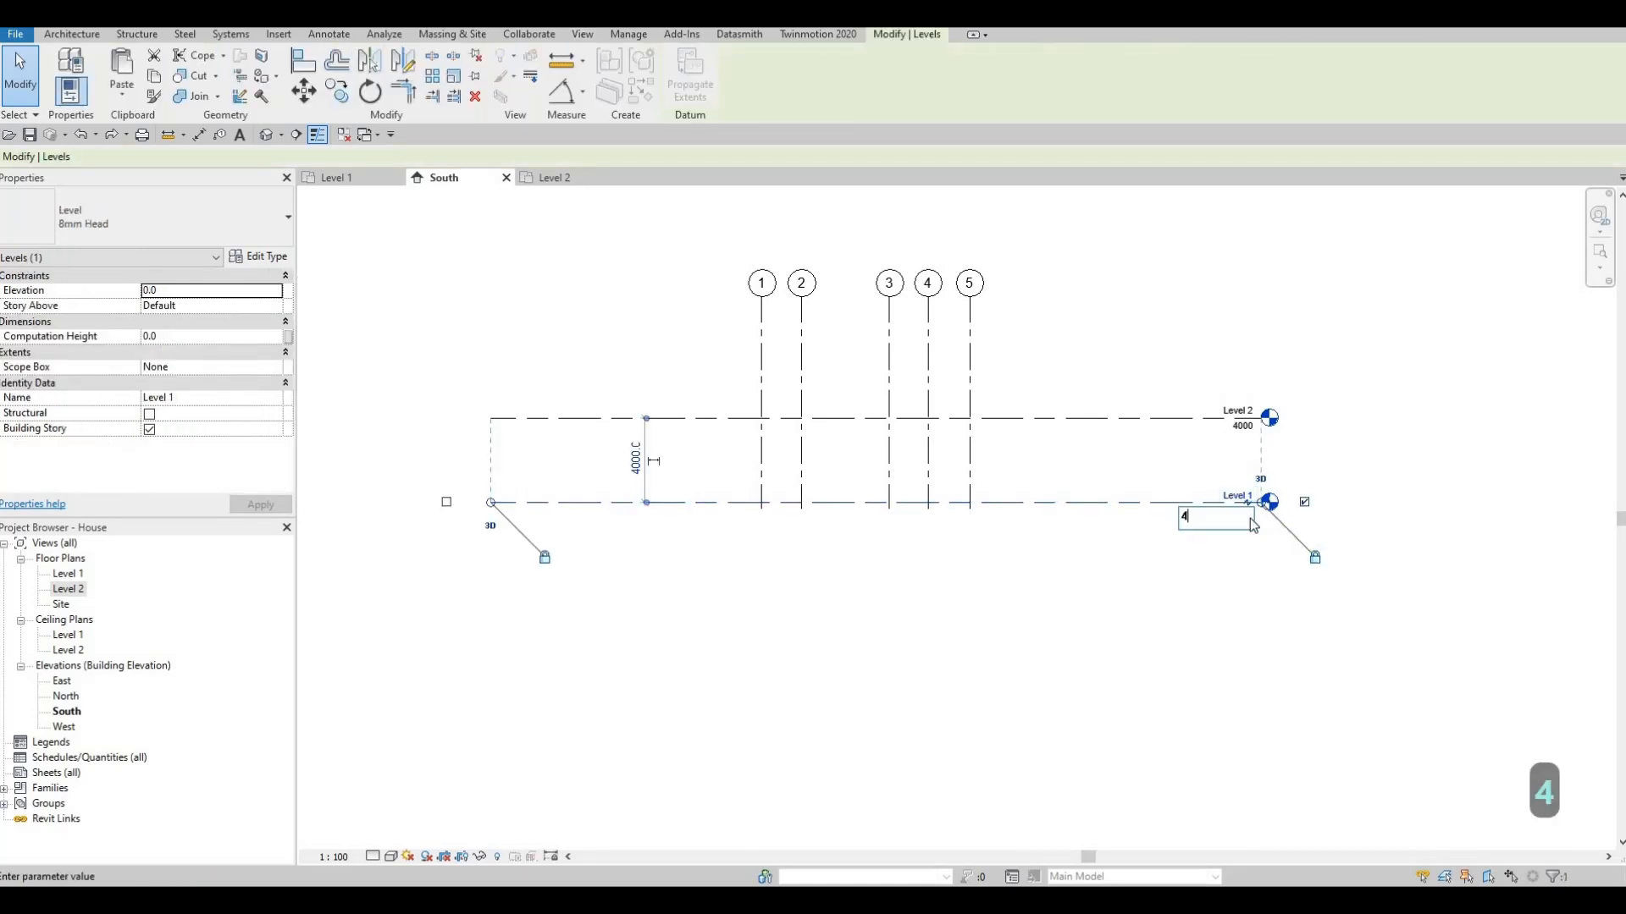
pyautogui.press('Return')
pyautogui.press('Escape')
pyautogui.press('Escape')
pyautogui.press('Escape')
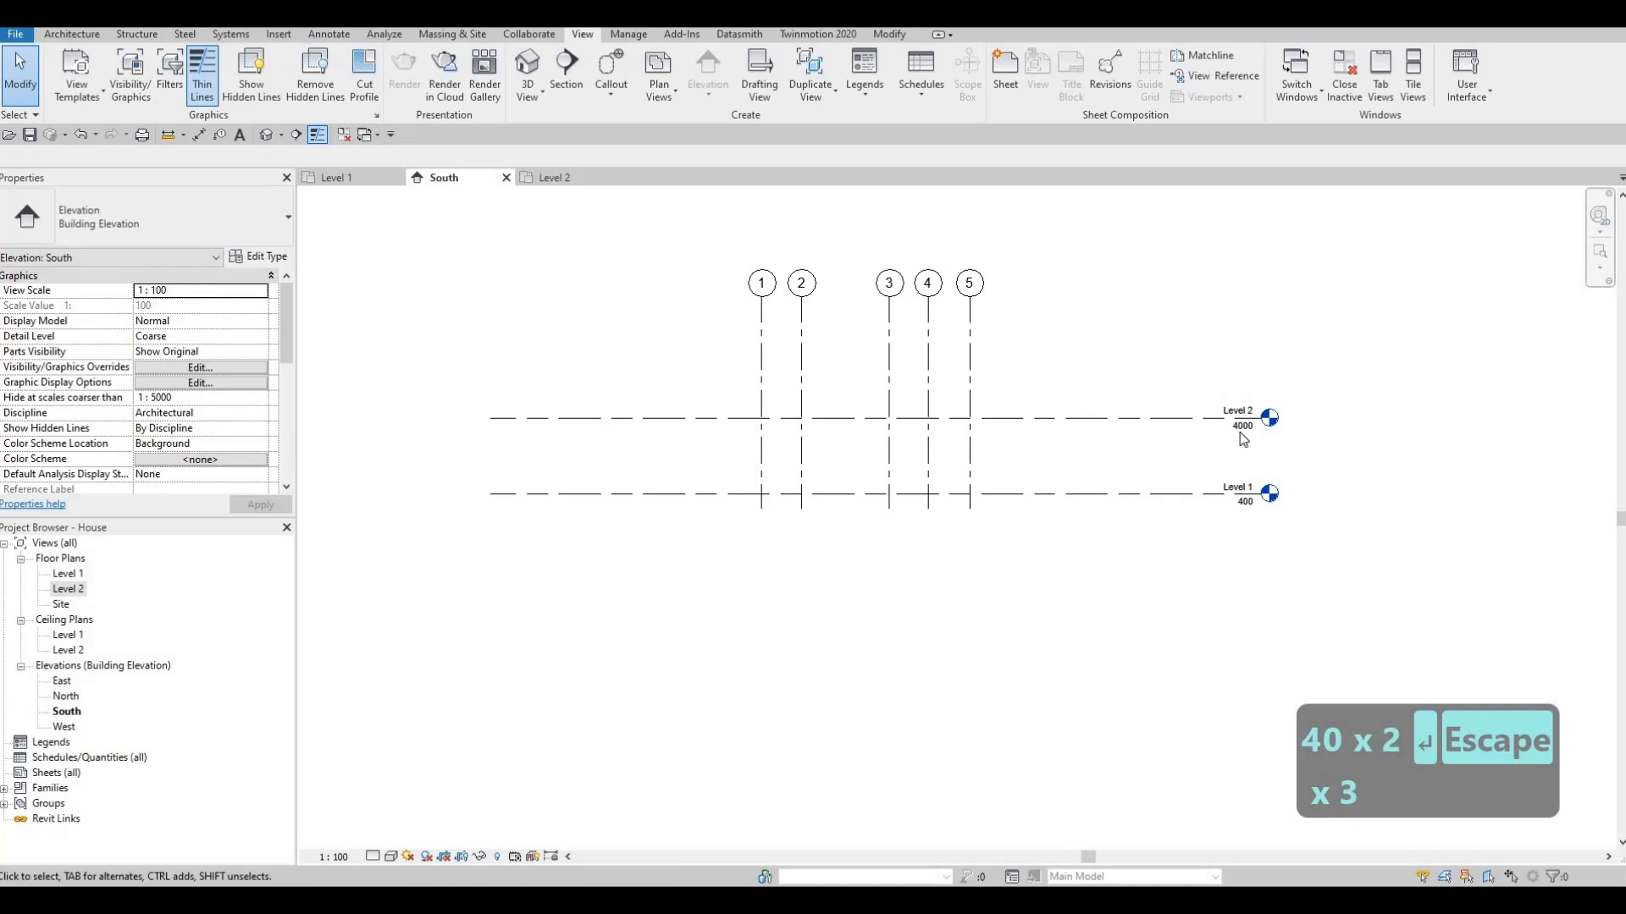
# Step: Set the elevation of Level 2 to 3400
pyautogui.click(1242, 434)
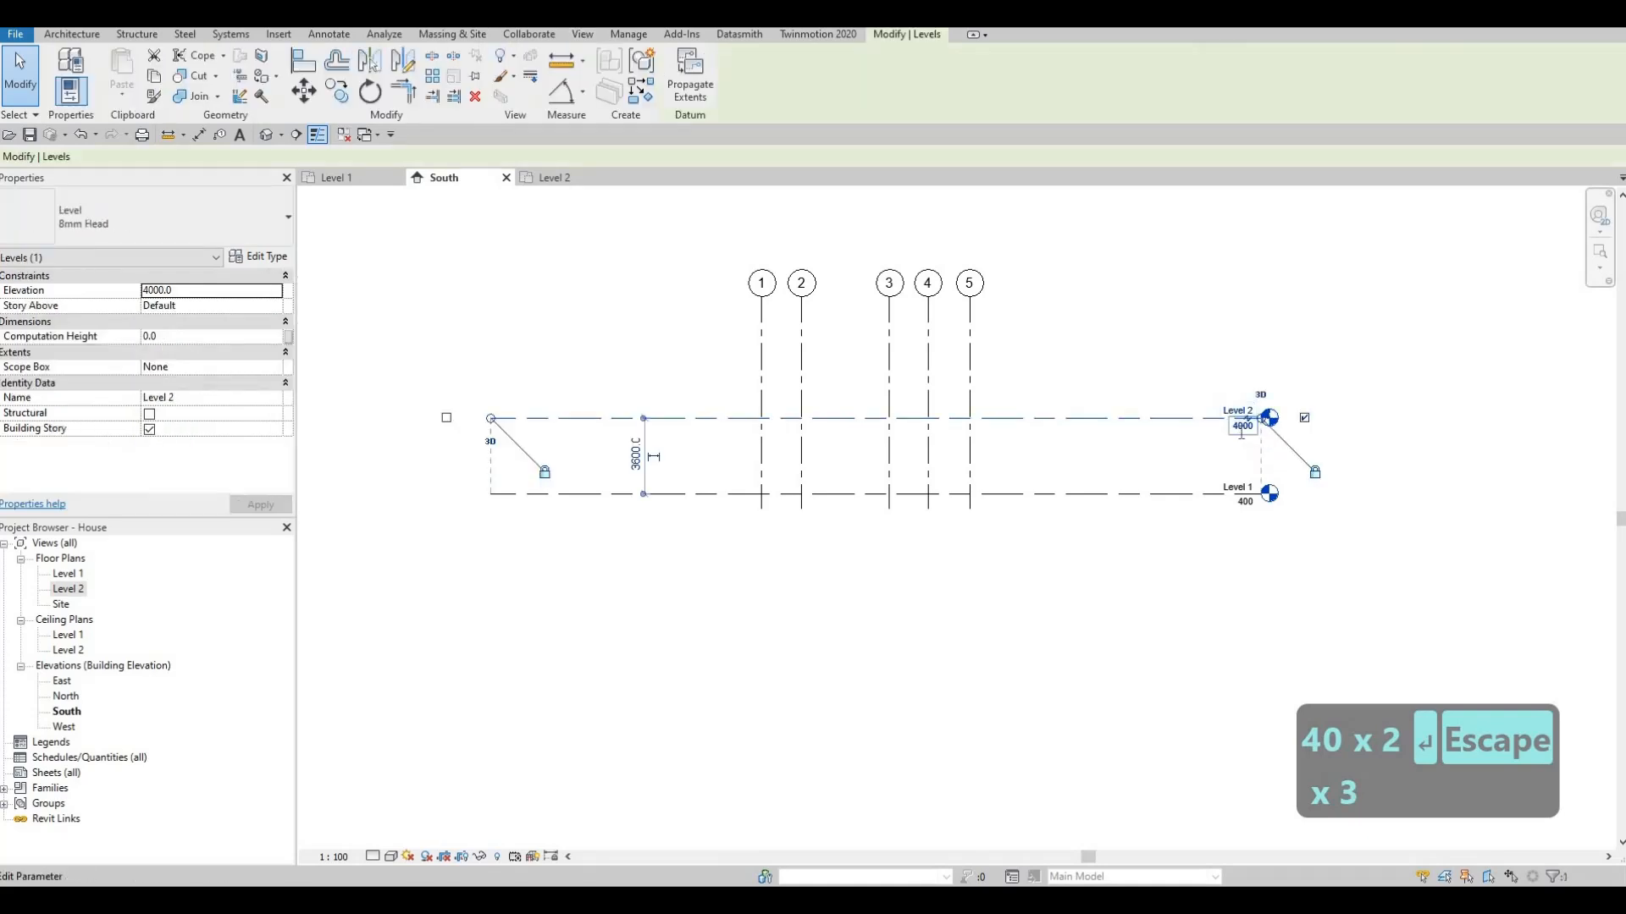
pyautogui.click(1242, 427)
pyautogui.write('3400')
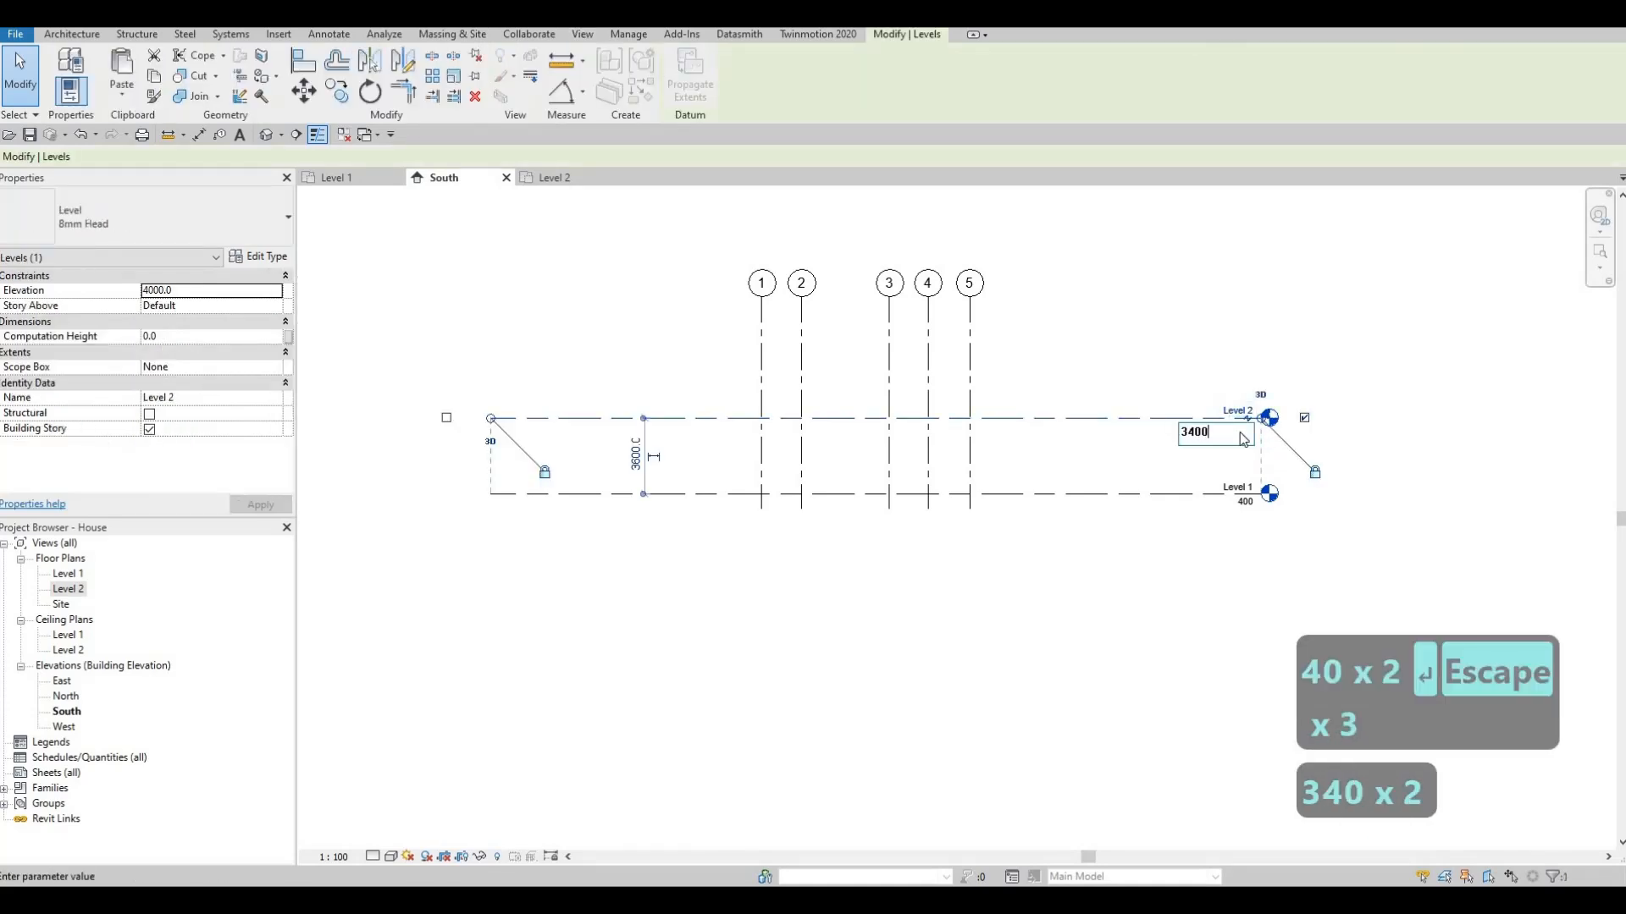
pyautogui.press('Return')
pyautogui.press('Escape')
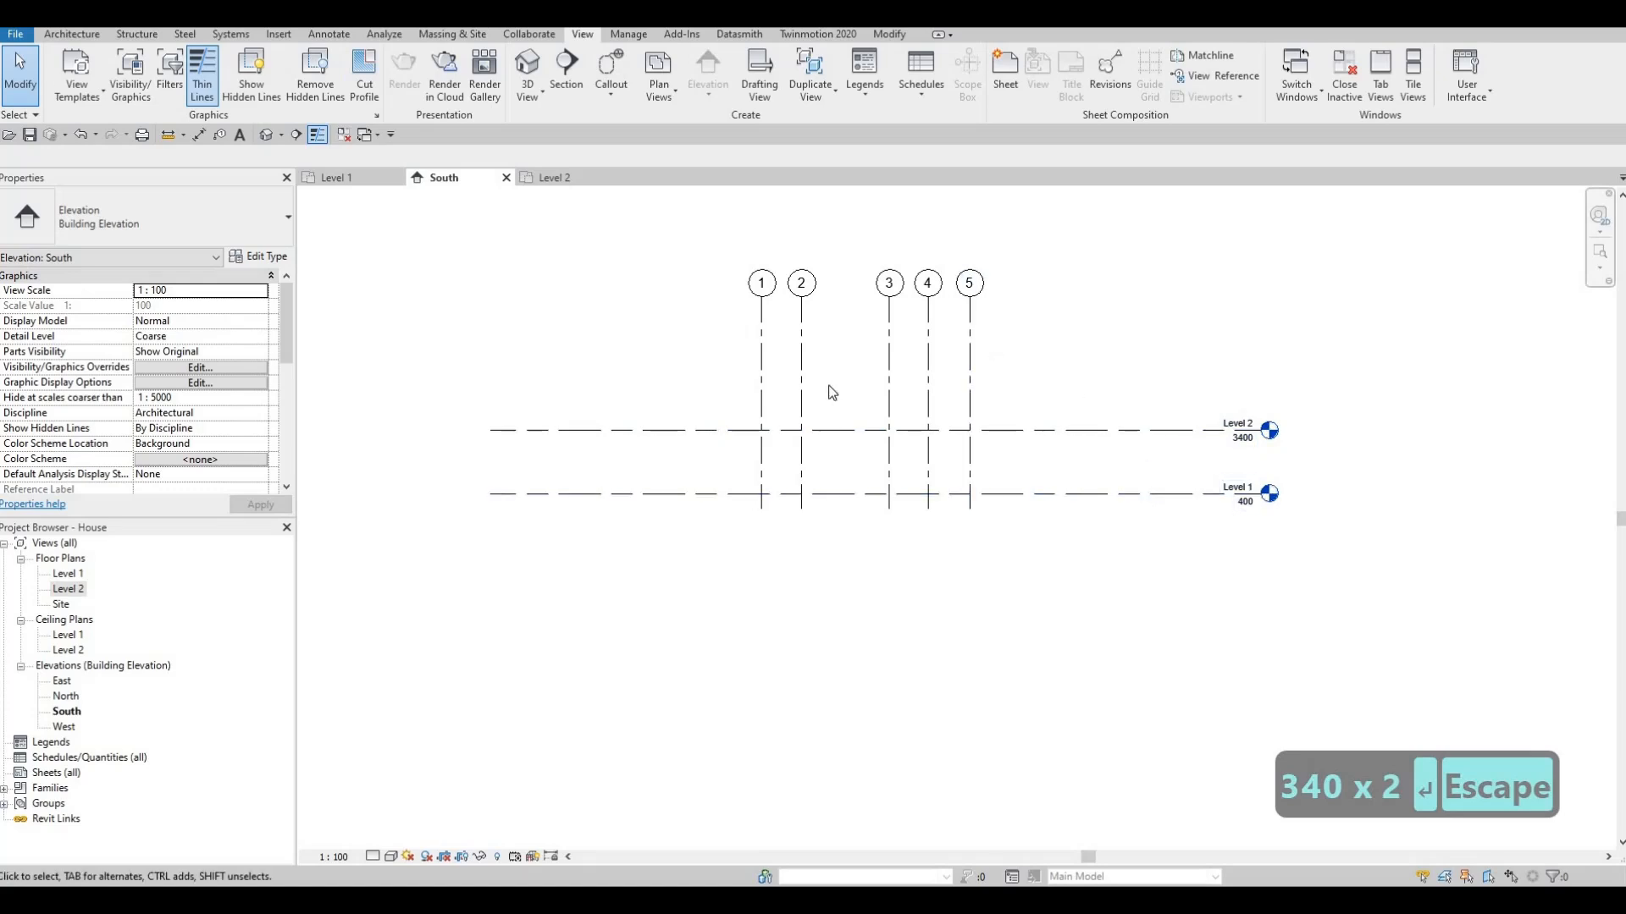
# Step: Draw a new level 3400 above Level 2 with the Level tool, aligned with the ends of the existing levels and with plan views
pyautogui.click(68, 34)
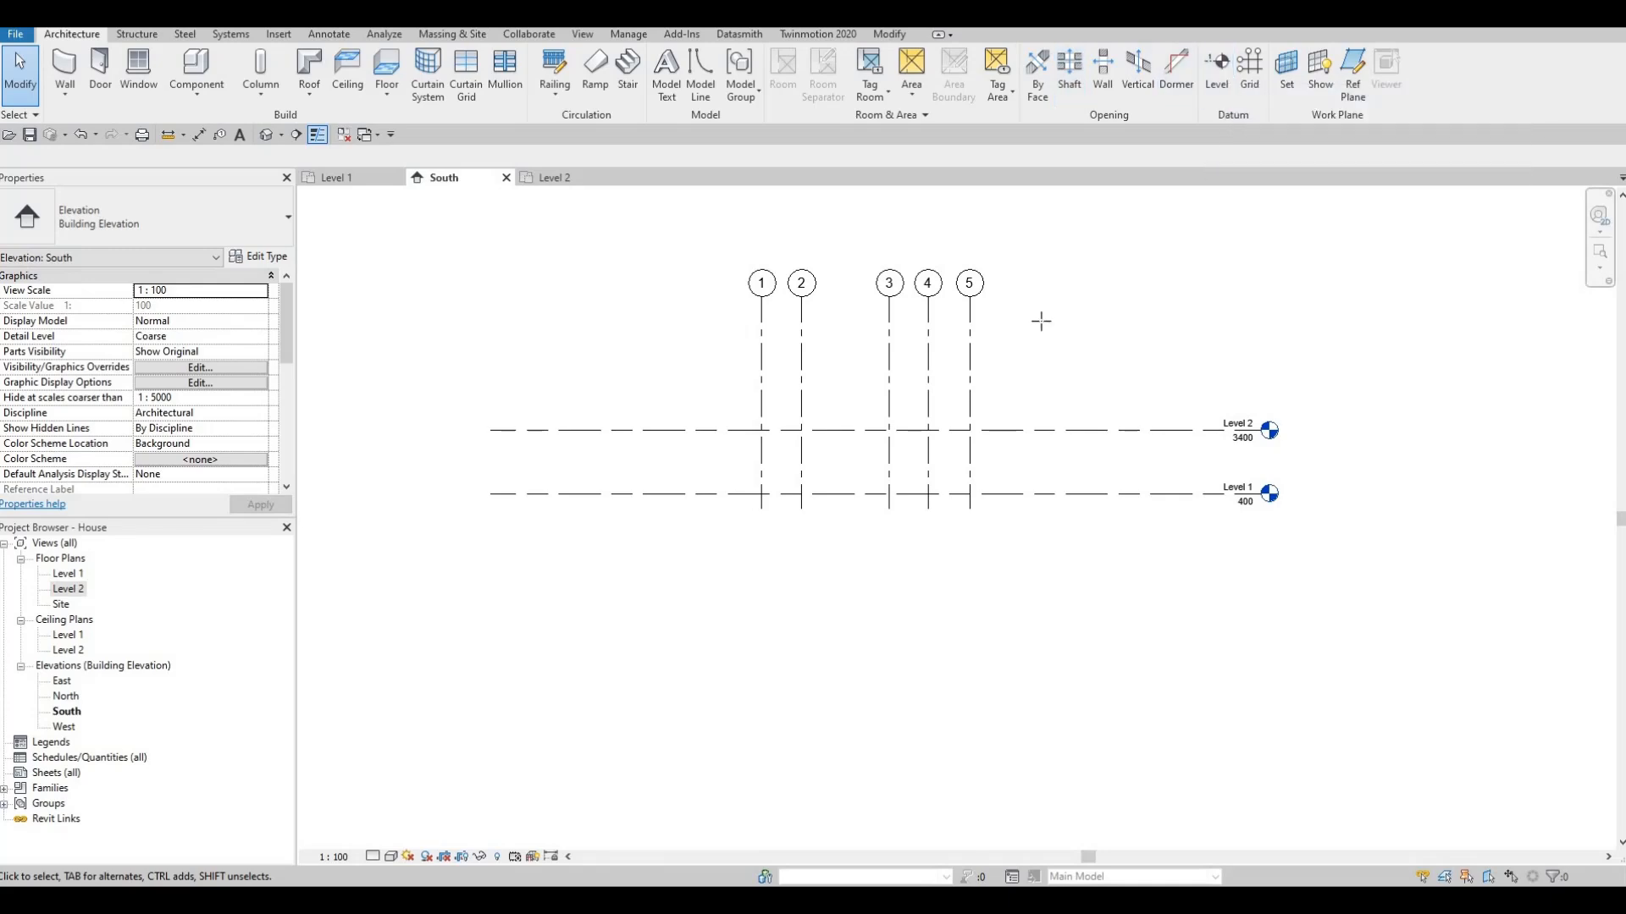
pyautogui.press('l')
pyautogui.press('l')
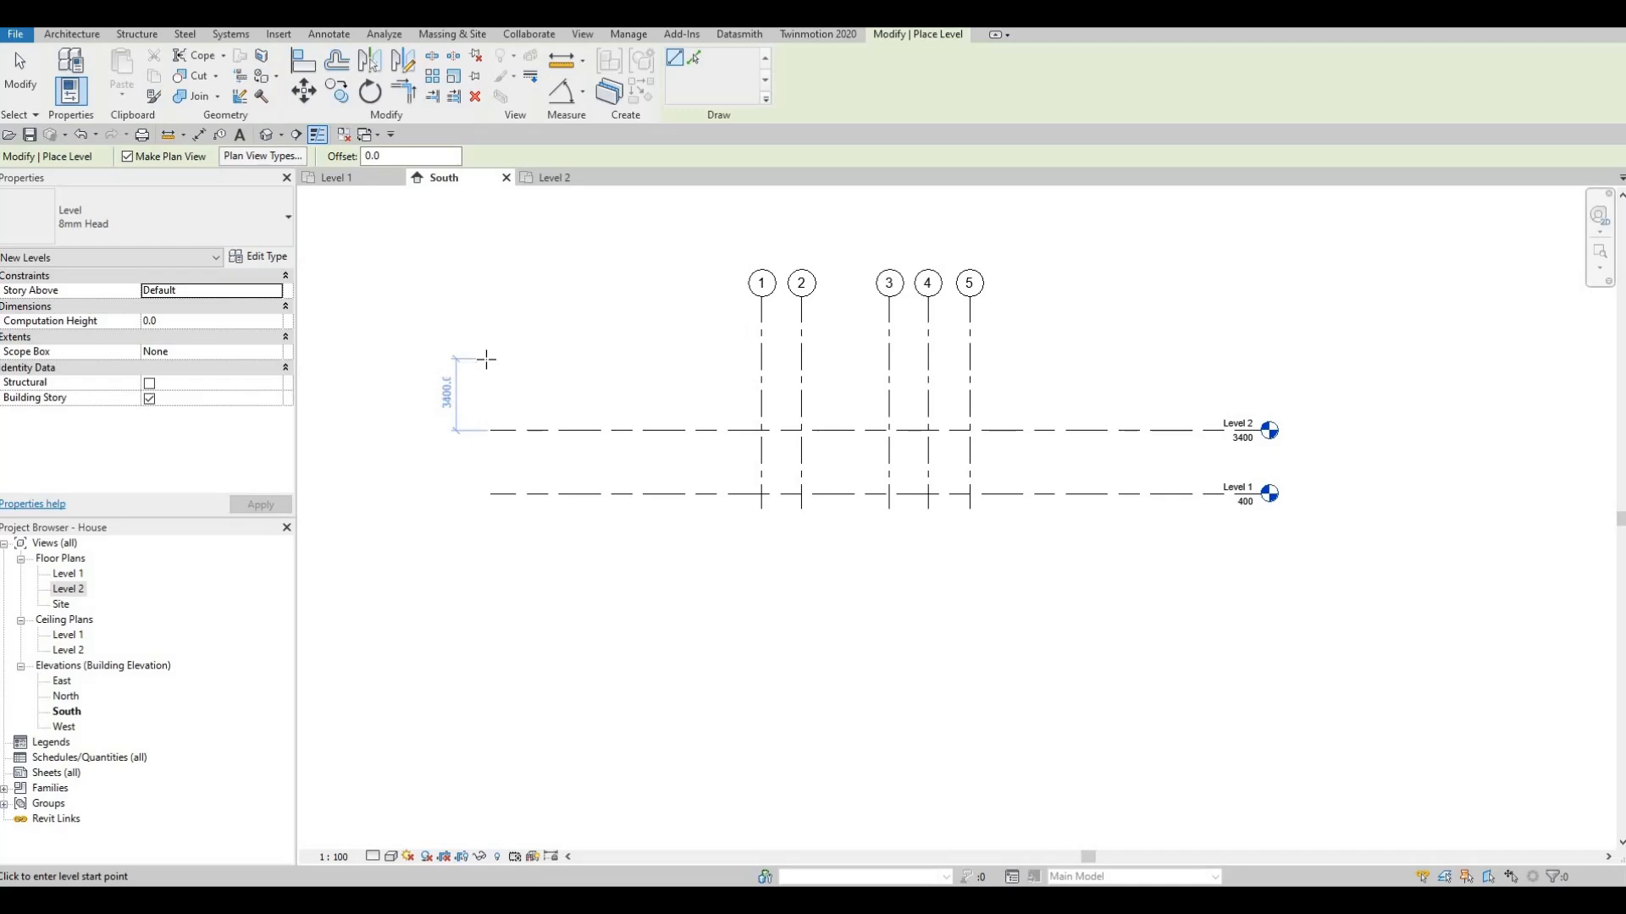
pyautogui.click(489, 359)
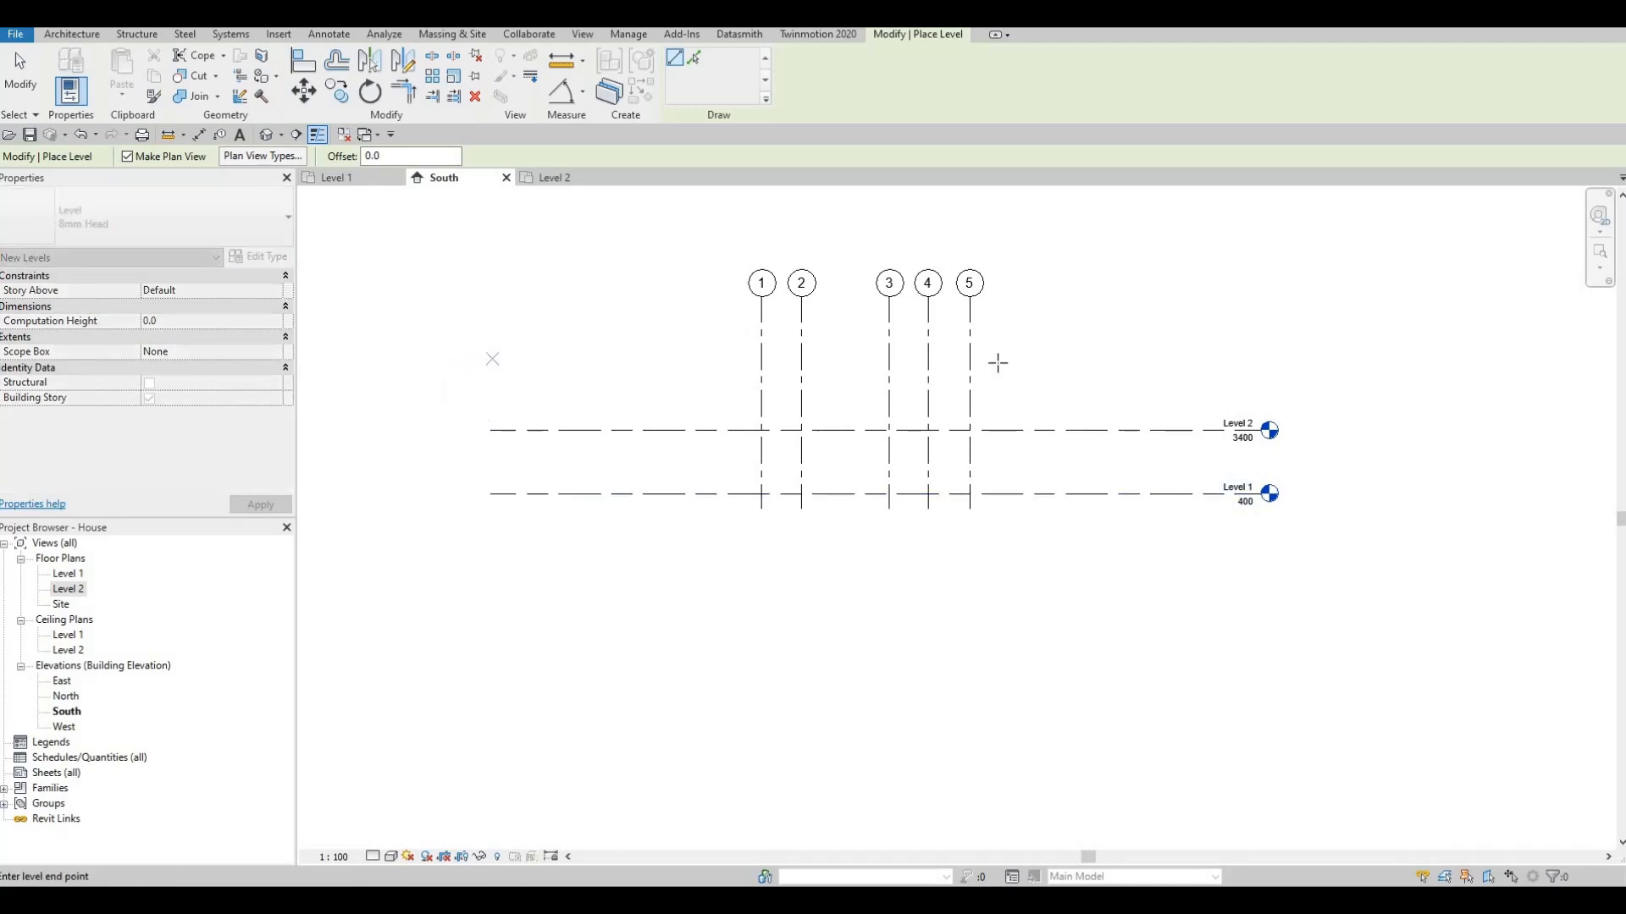
pyautogui.click(1261, 359)
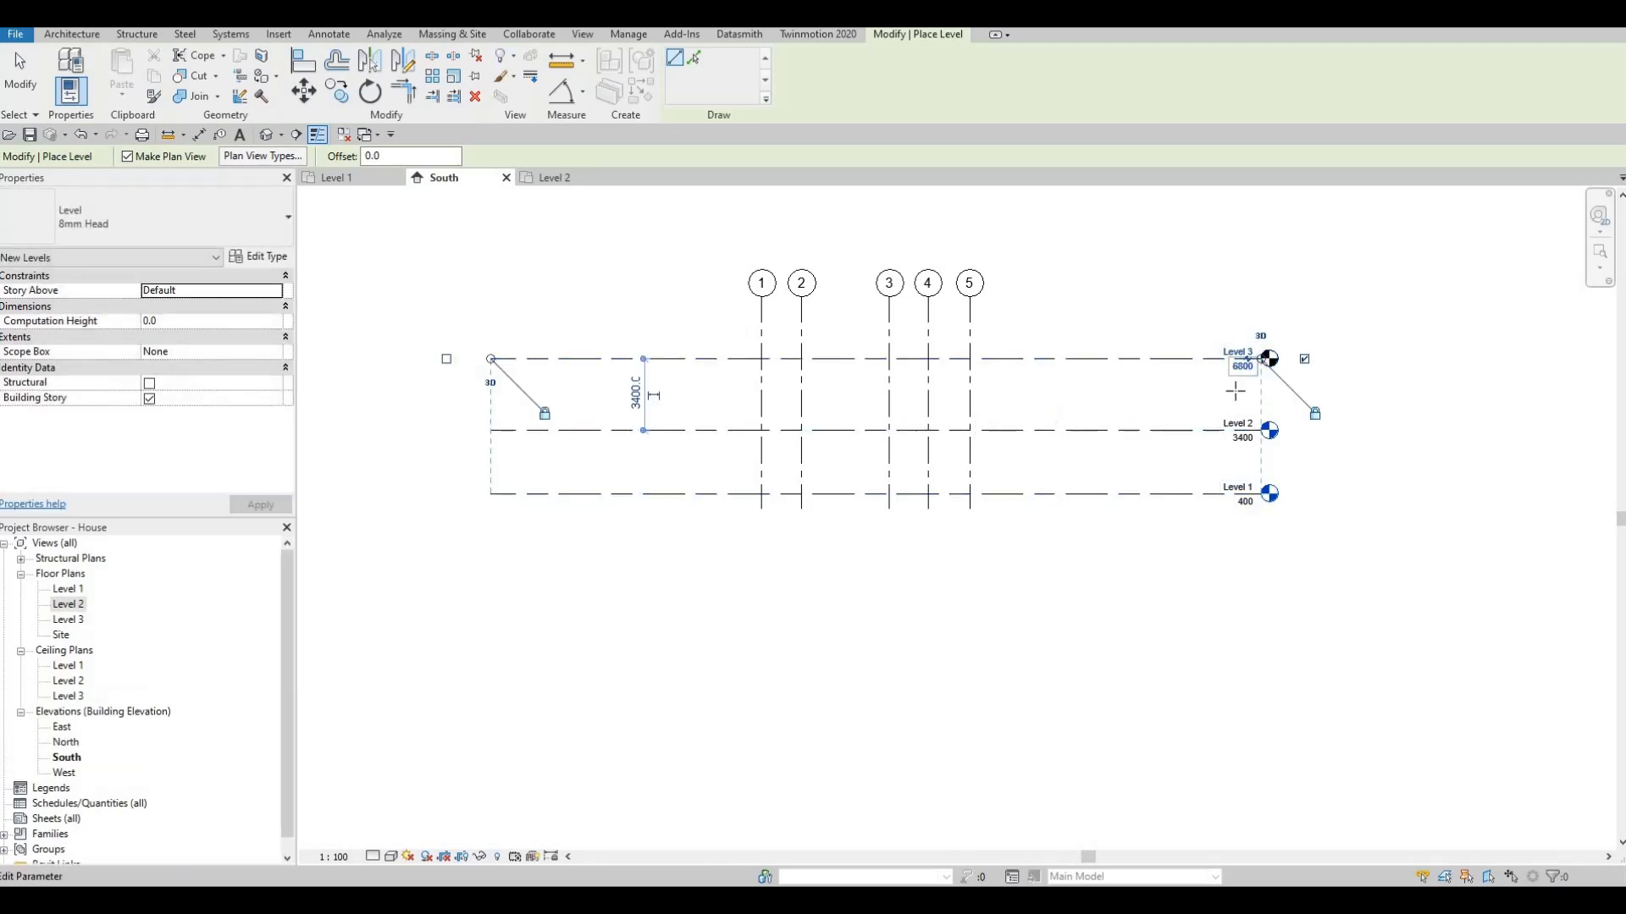
pyautogui.press('Escape')
pyautogui.press('Escape')
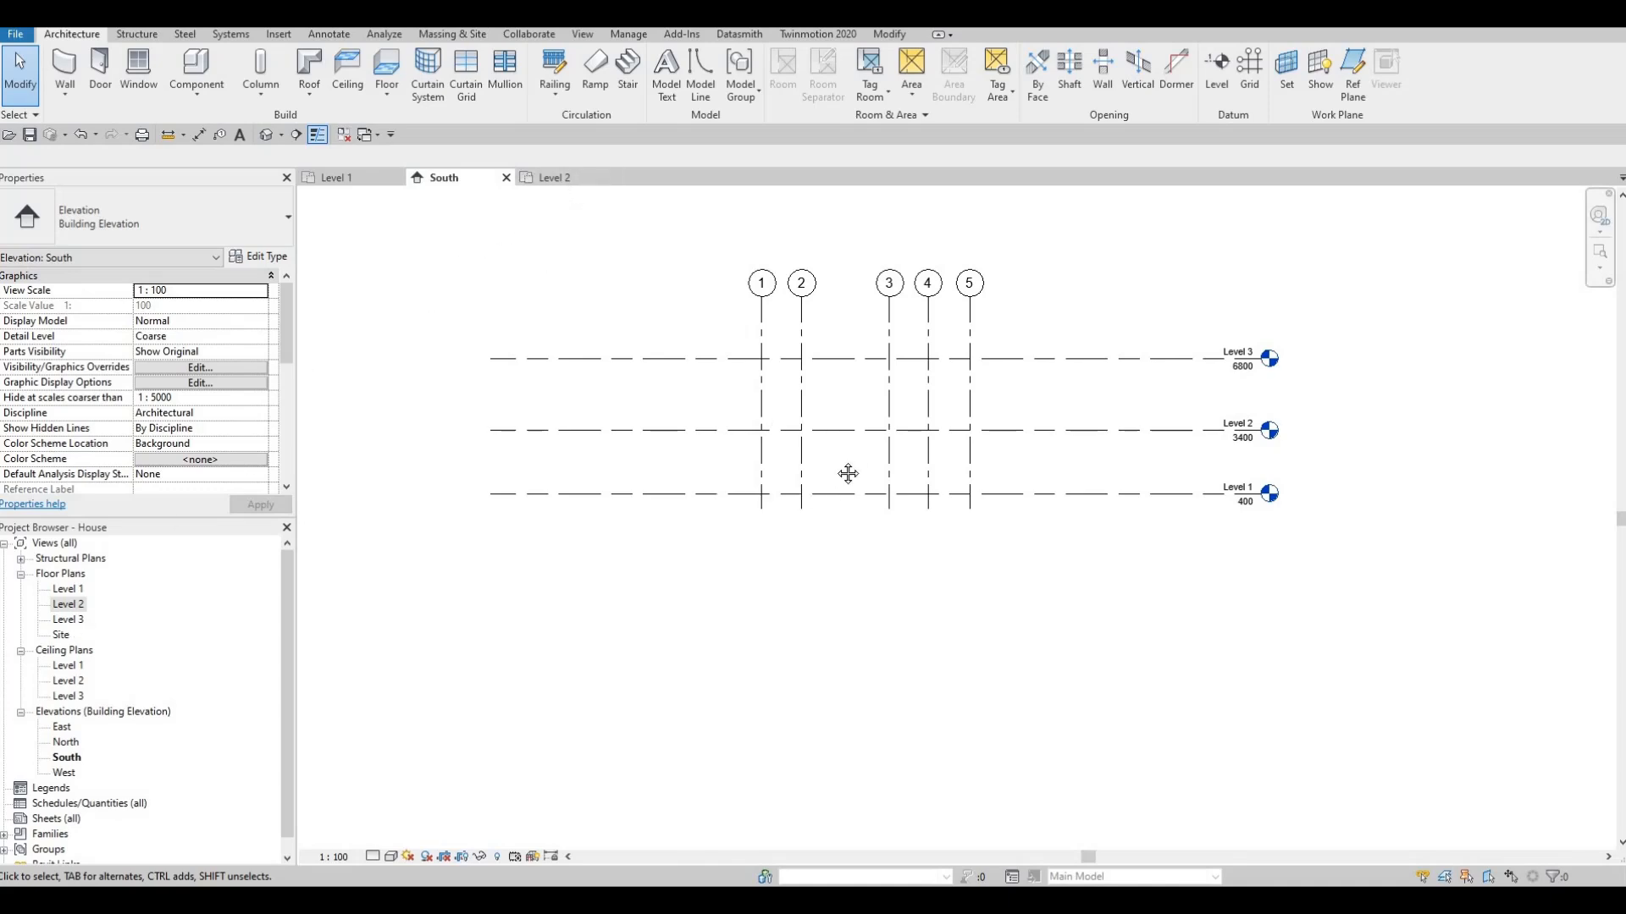
pyautogui.press('Escape')
pyautogui.moveTo(908, 465); pyautogui.dragTo(921, 446, button='middle')
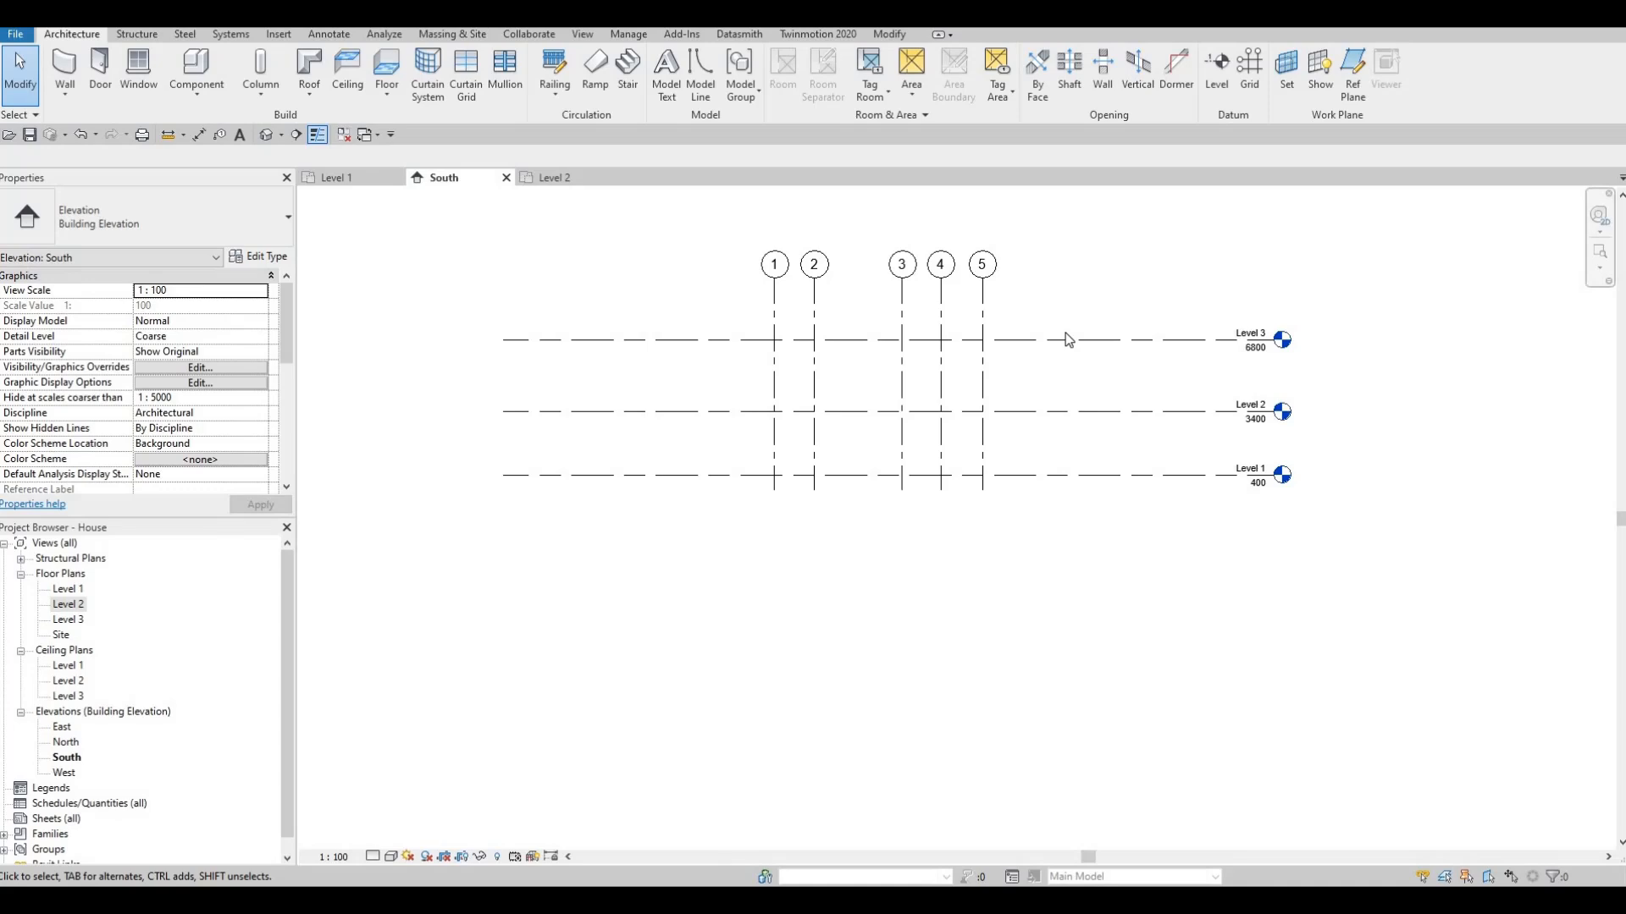
# Step: Create a level similar to Level 1, drawn 400 below it at elevation 0 and aligned with its ends
pyautogui.press('Escape')
pyautogui.press('Escape')
pyautogui.click(1022, 477)
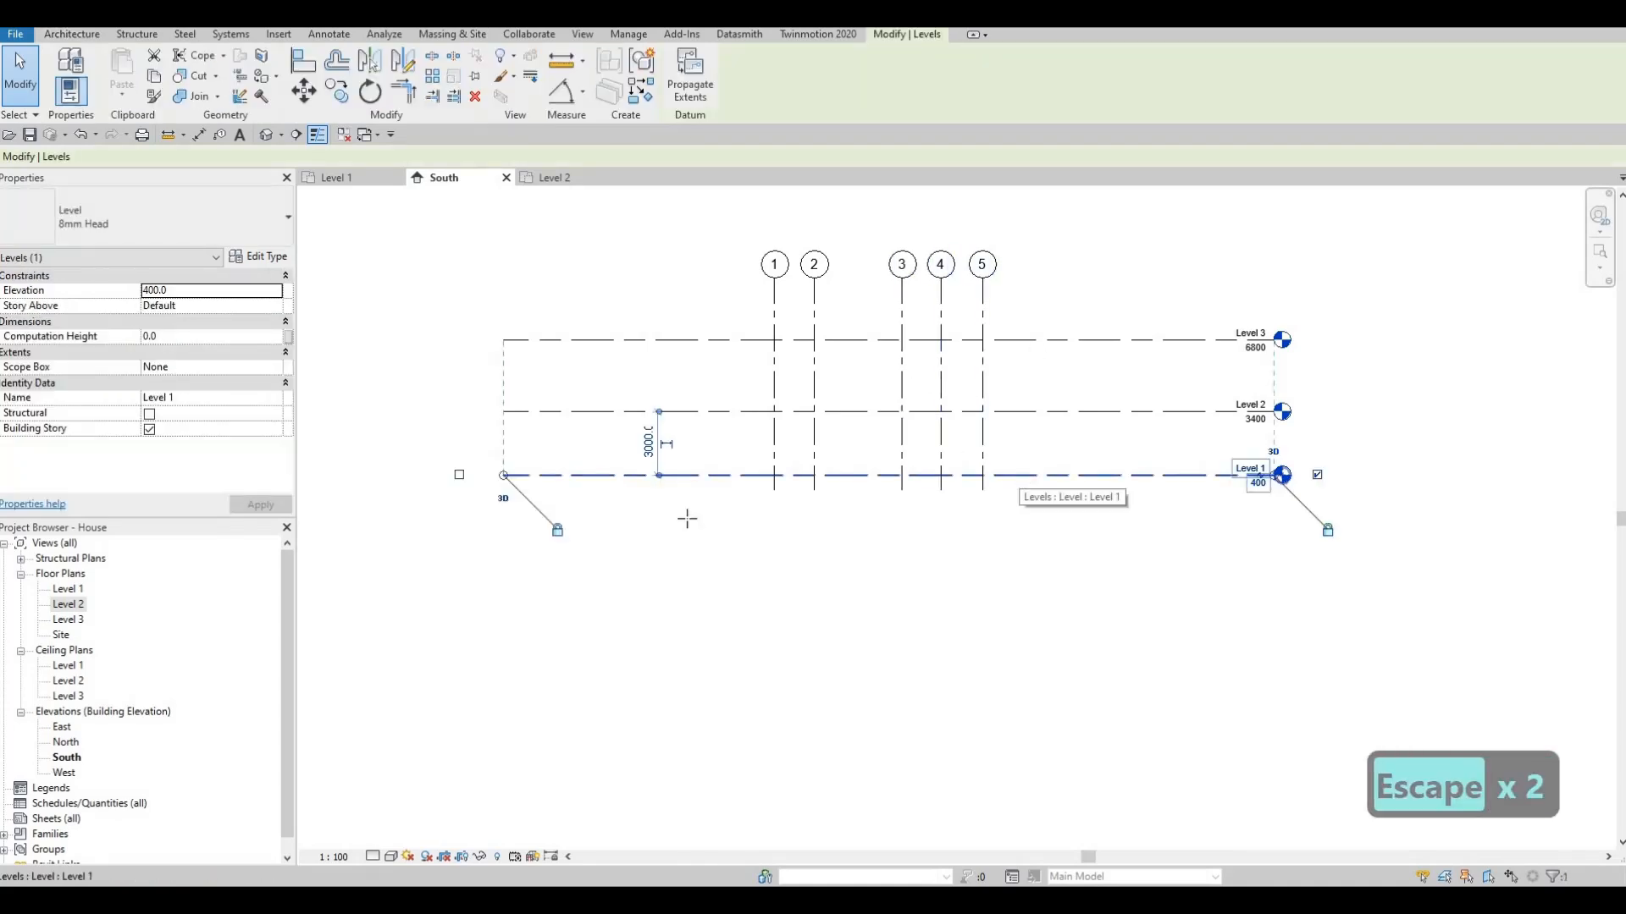
pyautogui.press('c')
pyautogui.press('s')
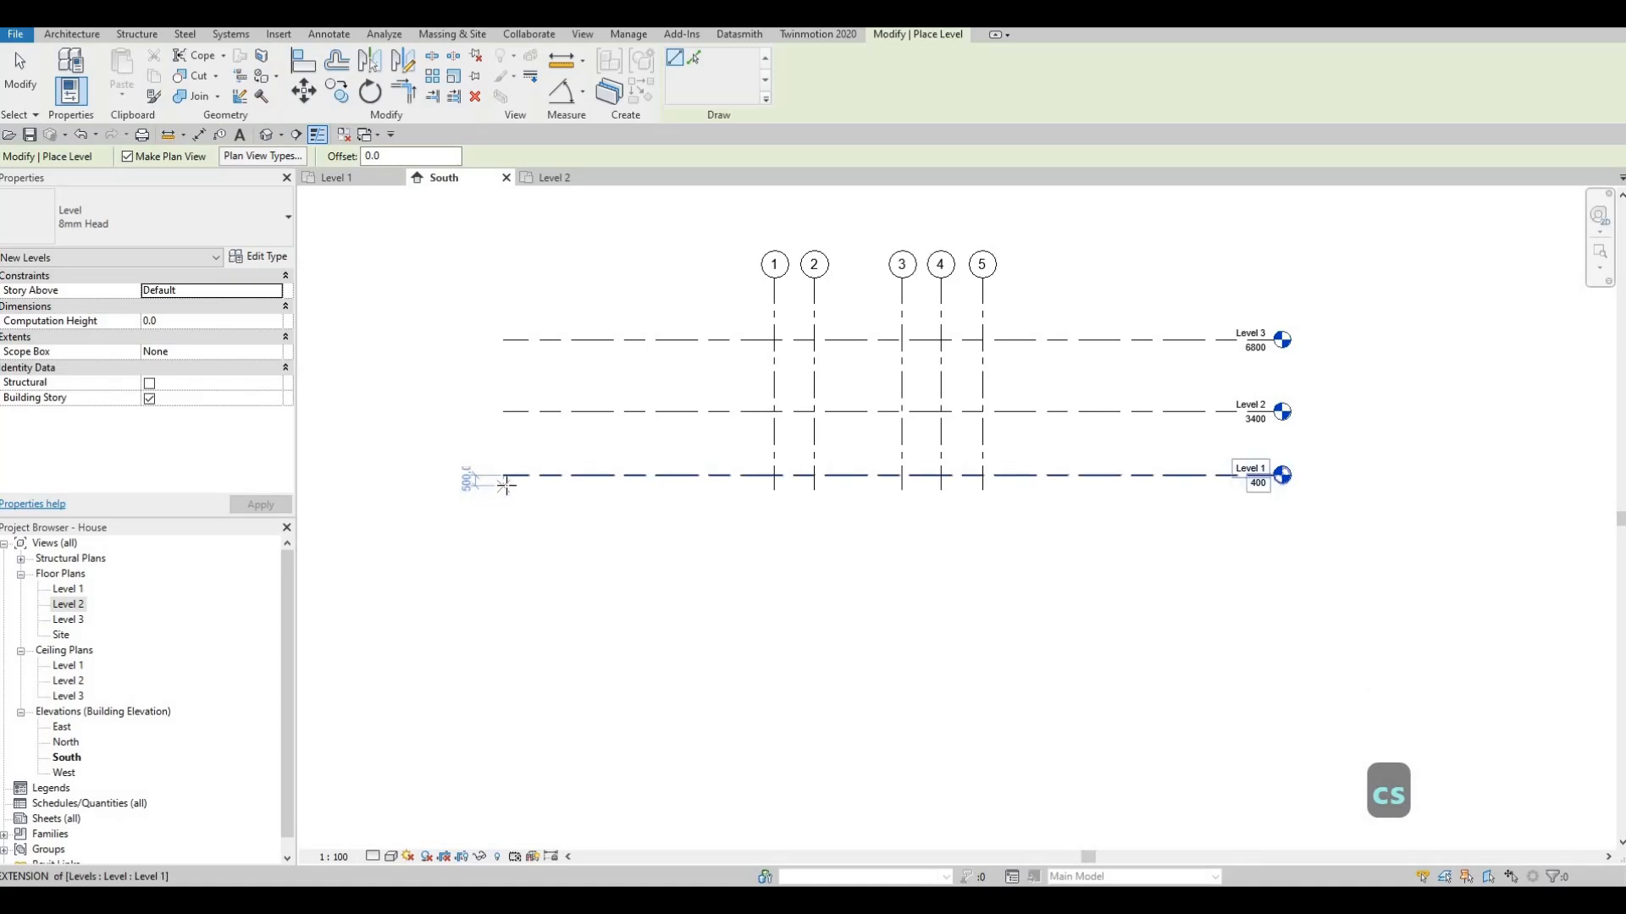
pyautogui.click(505, 483)
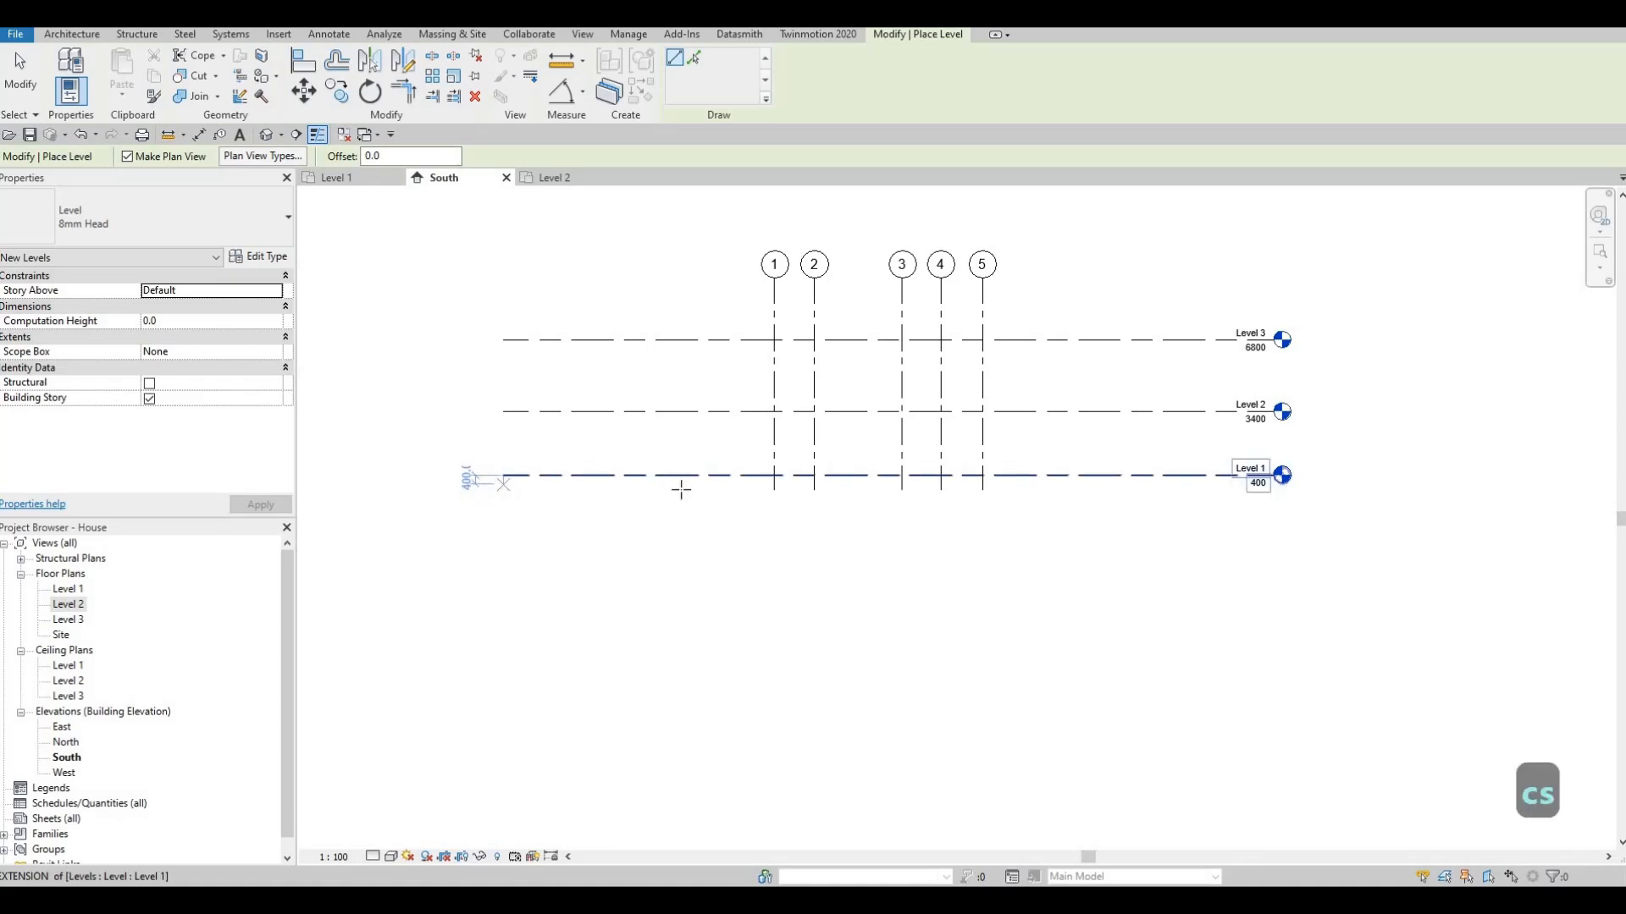
pyautogui.click(1276, 506)
pyautogui.press('Escape')
pyautogui.press('Escape')
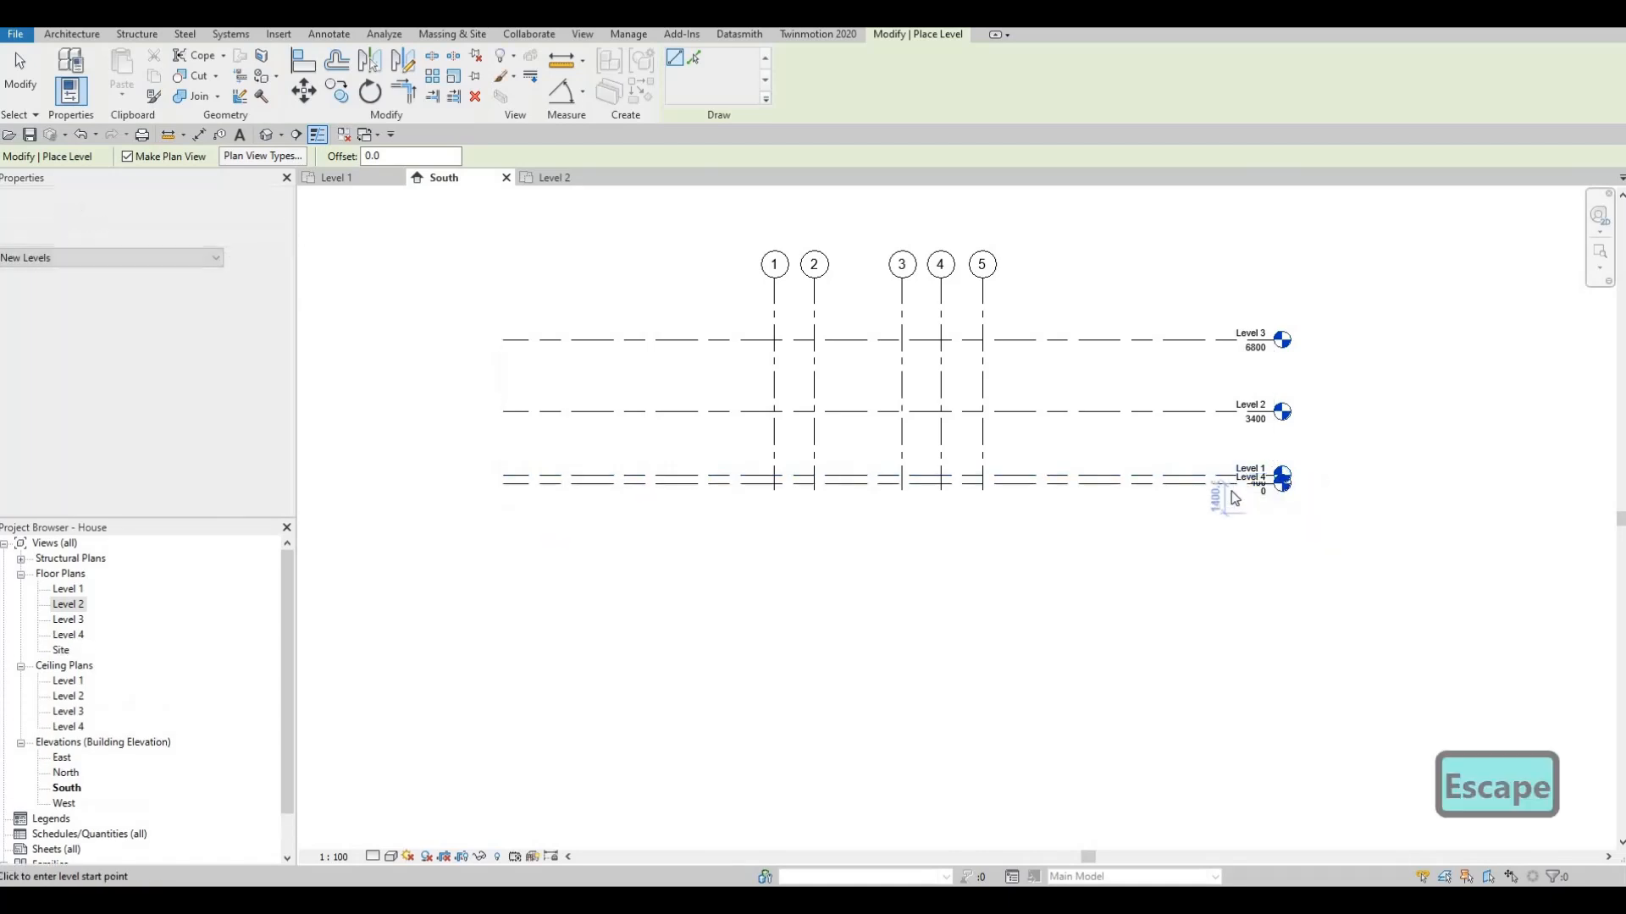
# Step: Add an elbow to the head of the new level at elevation 0 to offset it from the Level 1 head
pyautogui.scroll(3, 1262, 496)
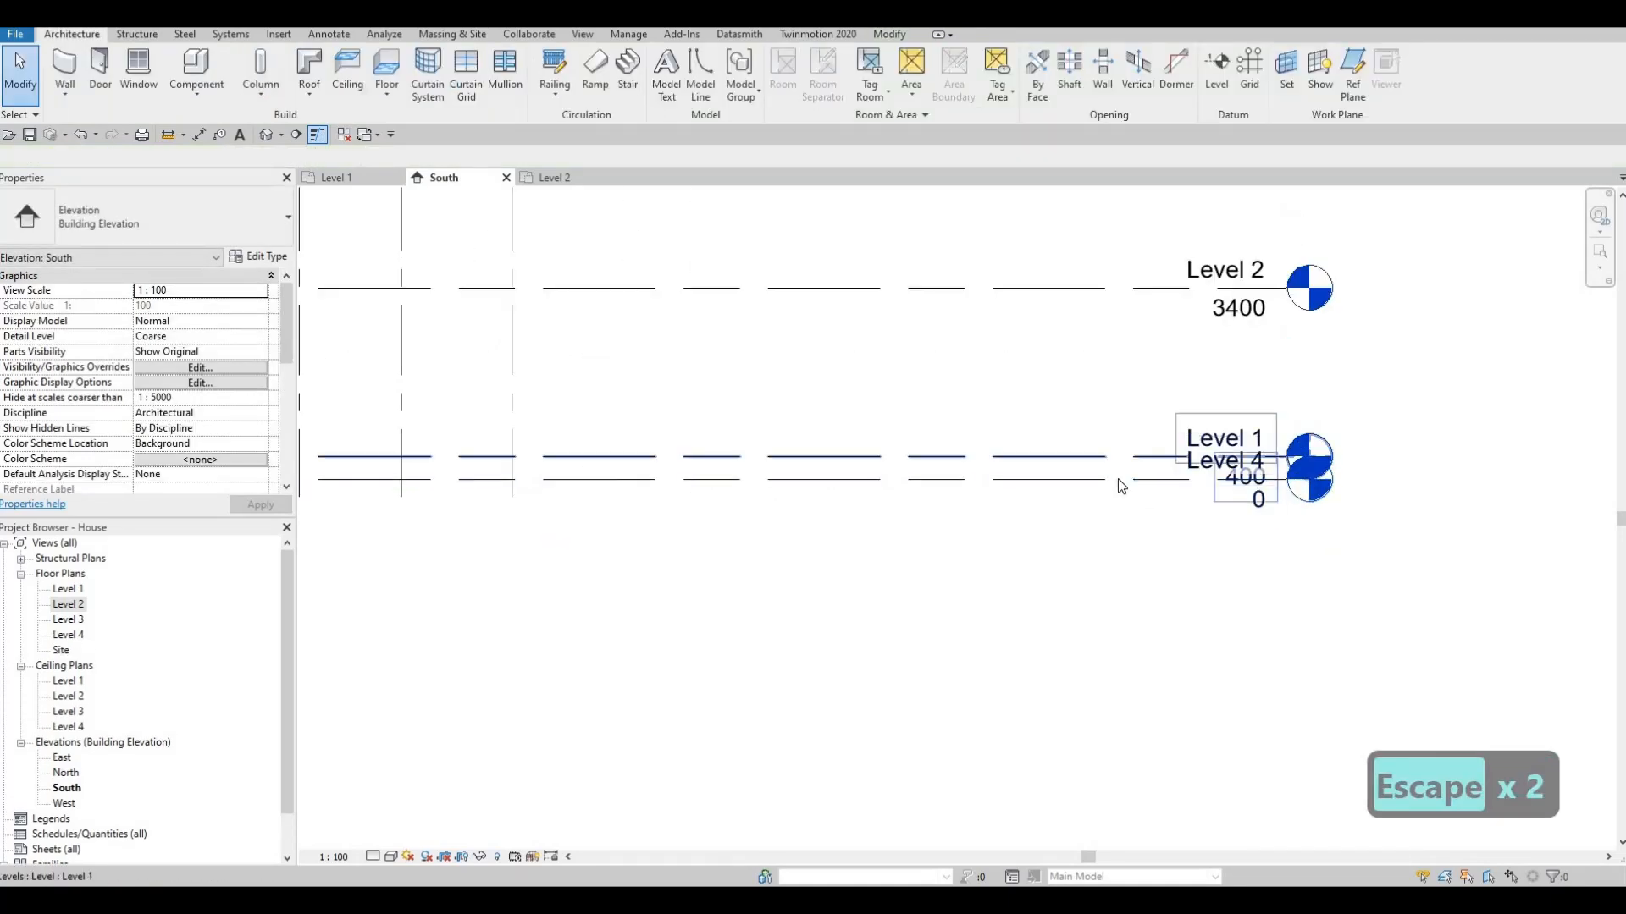
pyautogui.click(1267, 500)
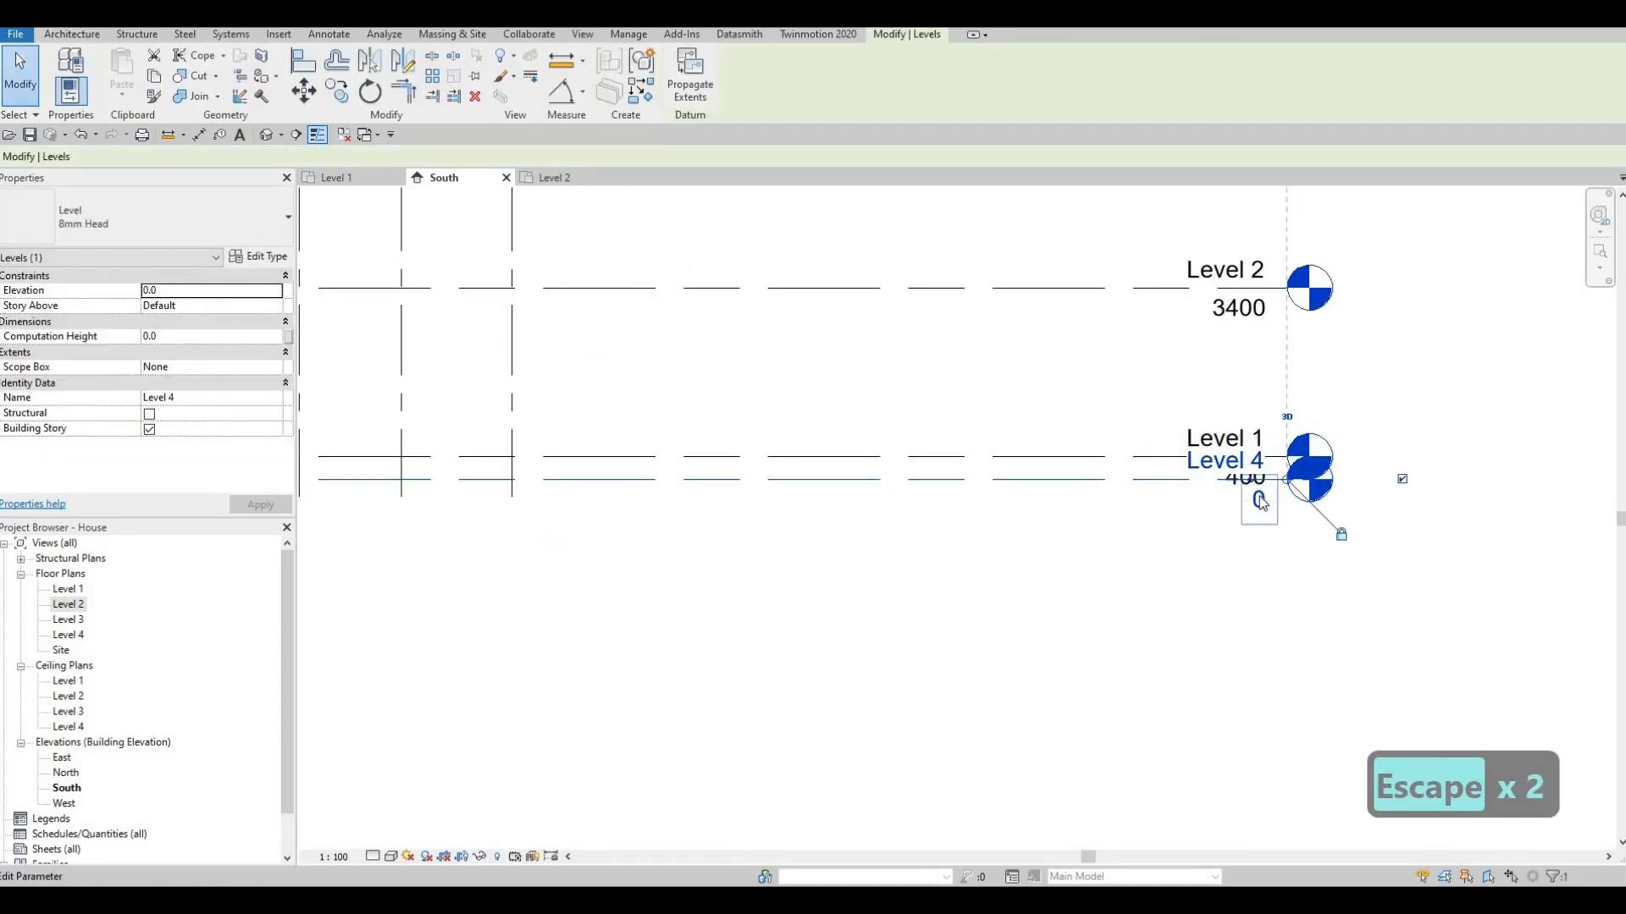
pyautogui.scroll(1, 1242, 481)
pyautogui.scroll(5, 1211, 465)
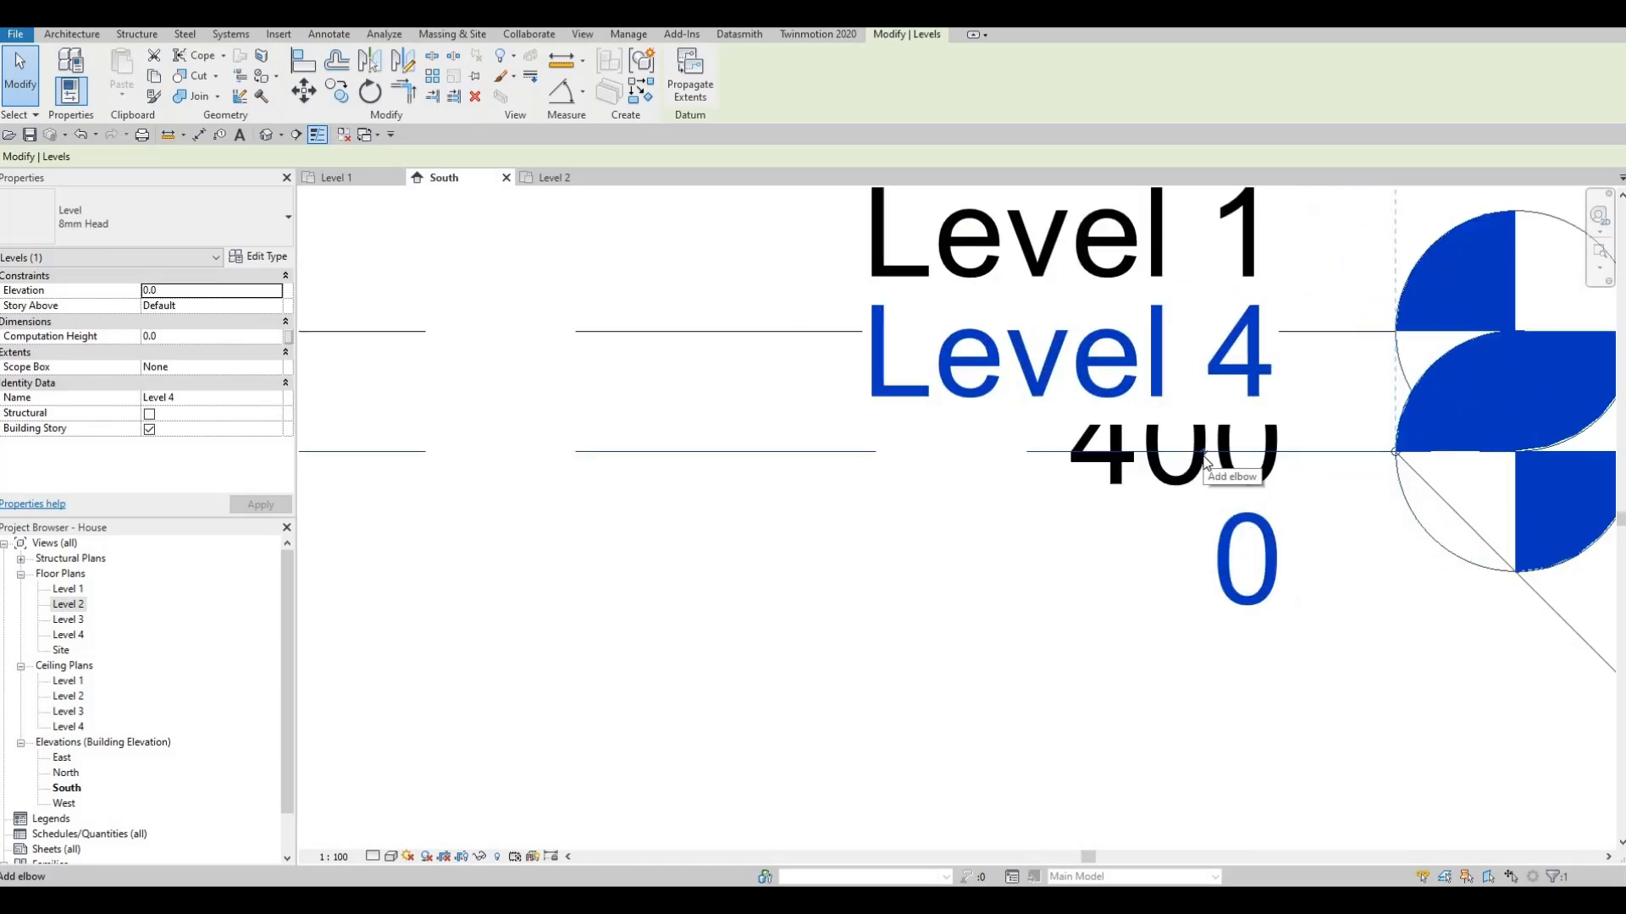
pyautogui.click(1095, 474)
pyautogui.scroll(-4, 1095, 474)
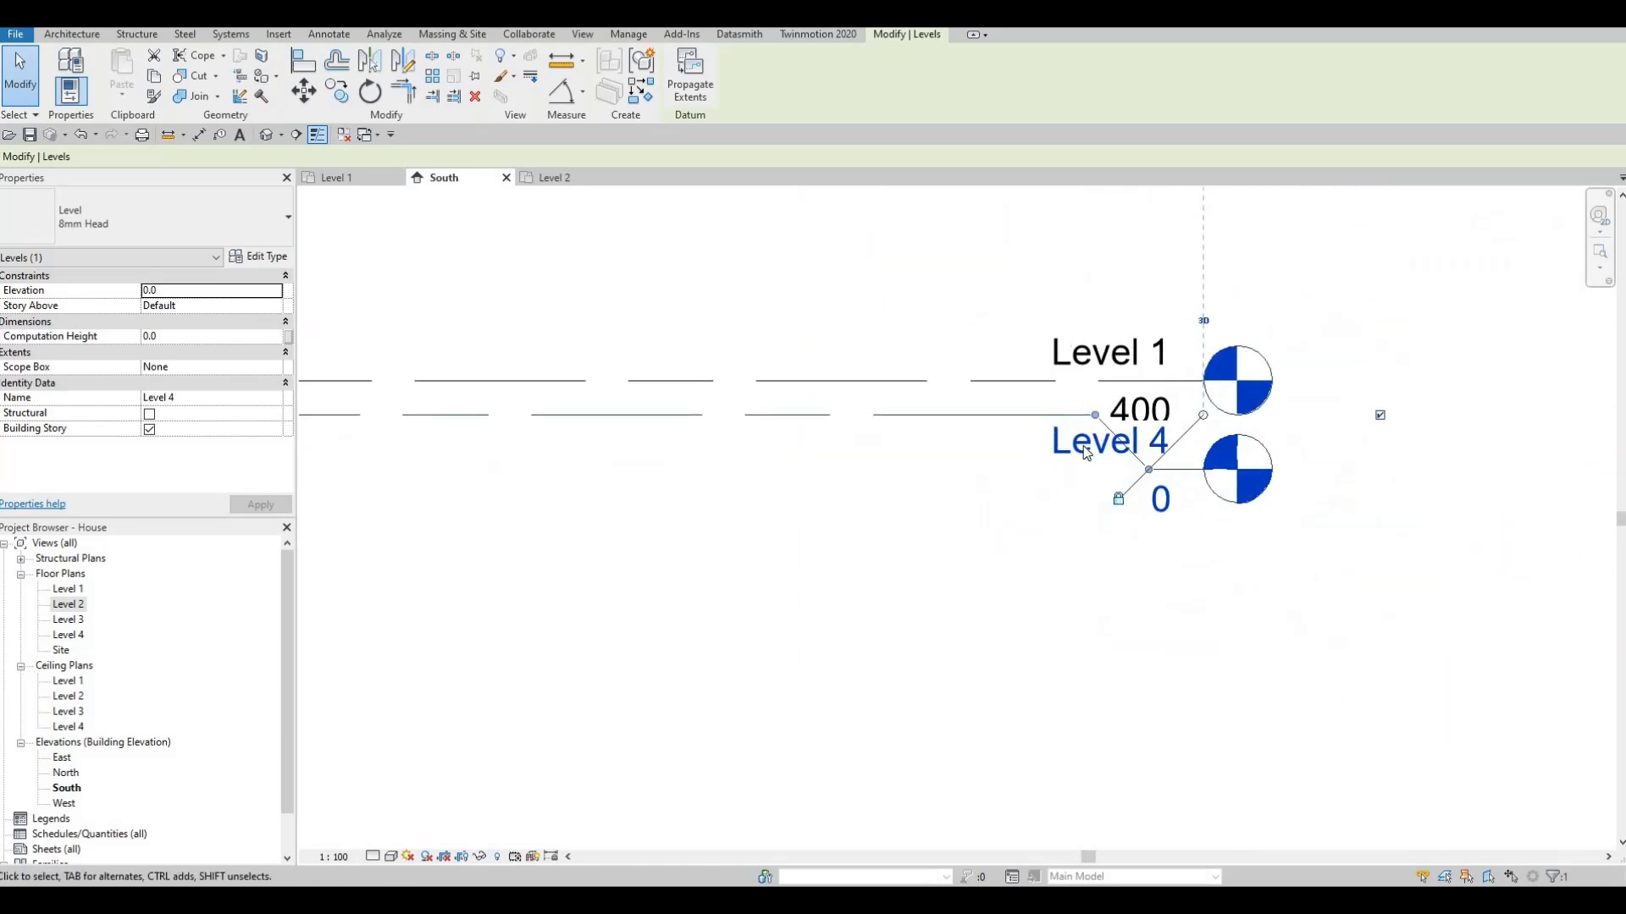
pyautogui.press('Escape')
# Step: Rename the level at elevation 0 as Ground Floor
pyautogui.click(1083, 453)
pyautogui.click(1087, 457)
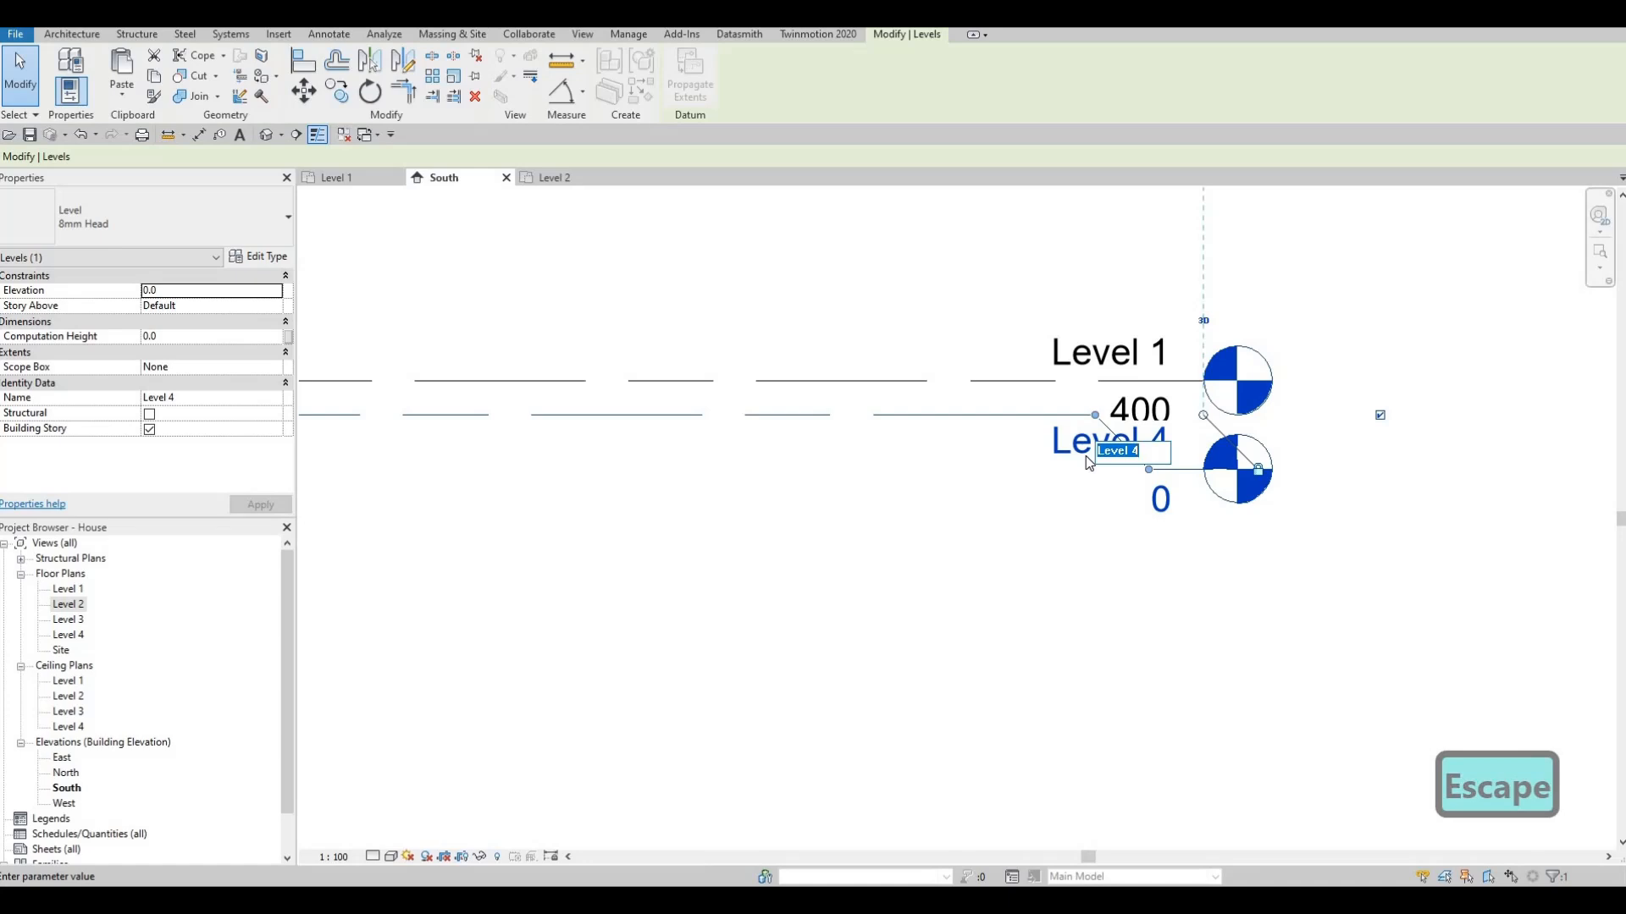
pyautogui.write('g')
pyautogui.press('BackSpace')
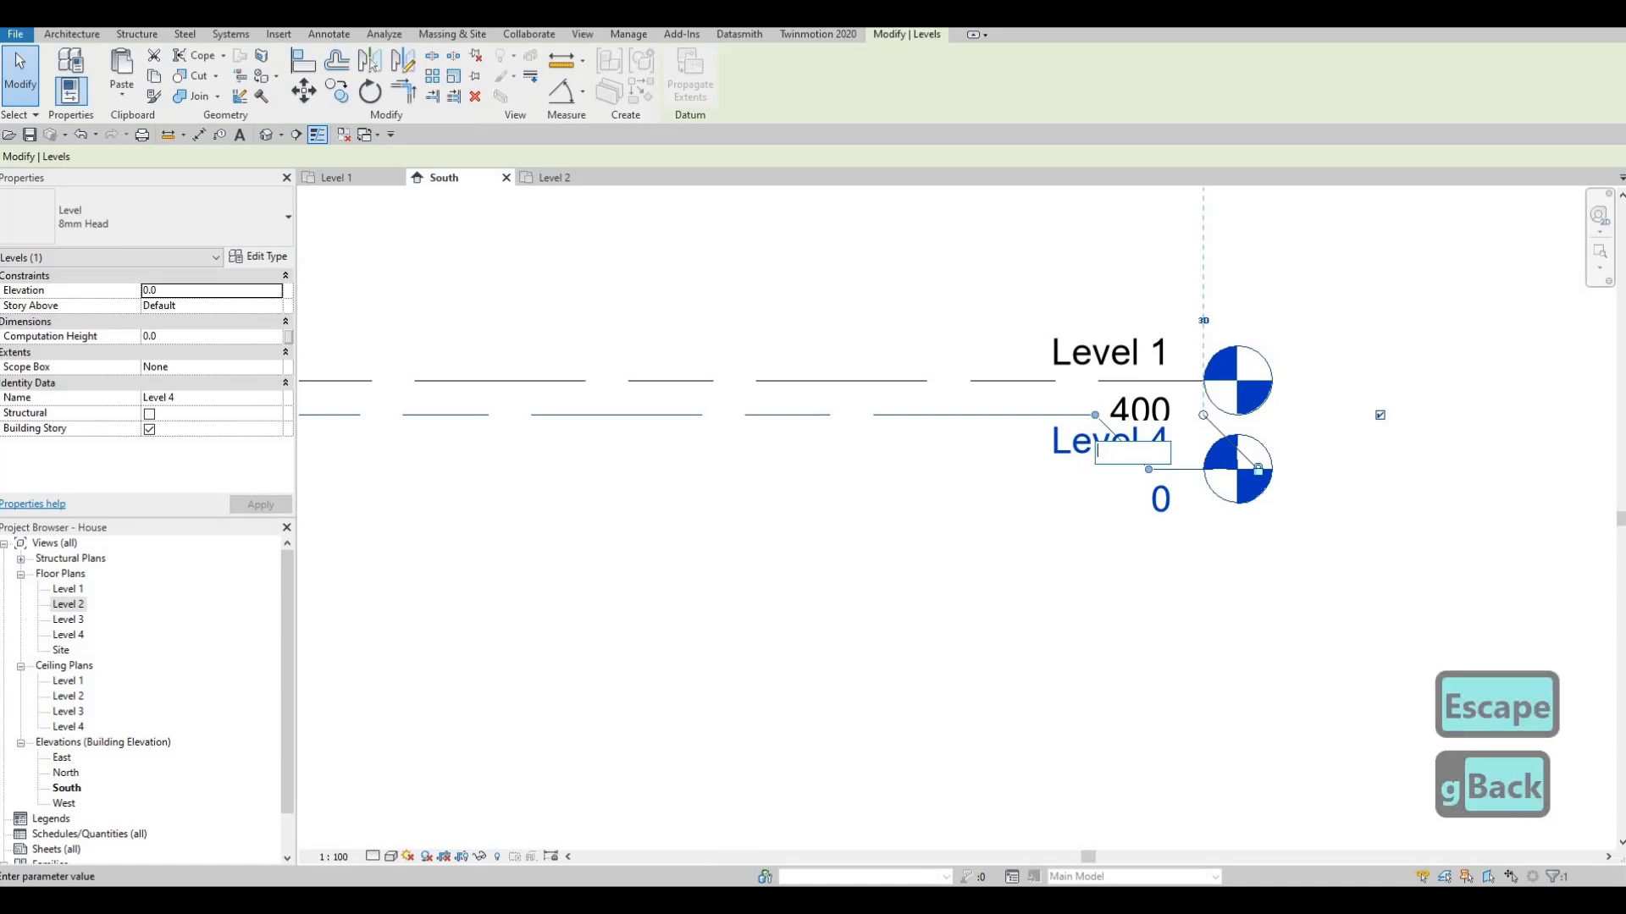
pyautogui.write('Ground')
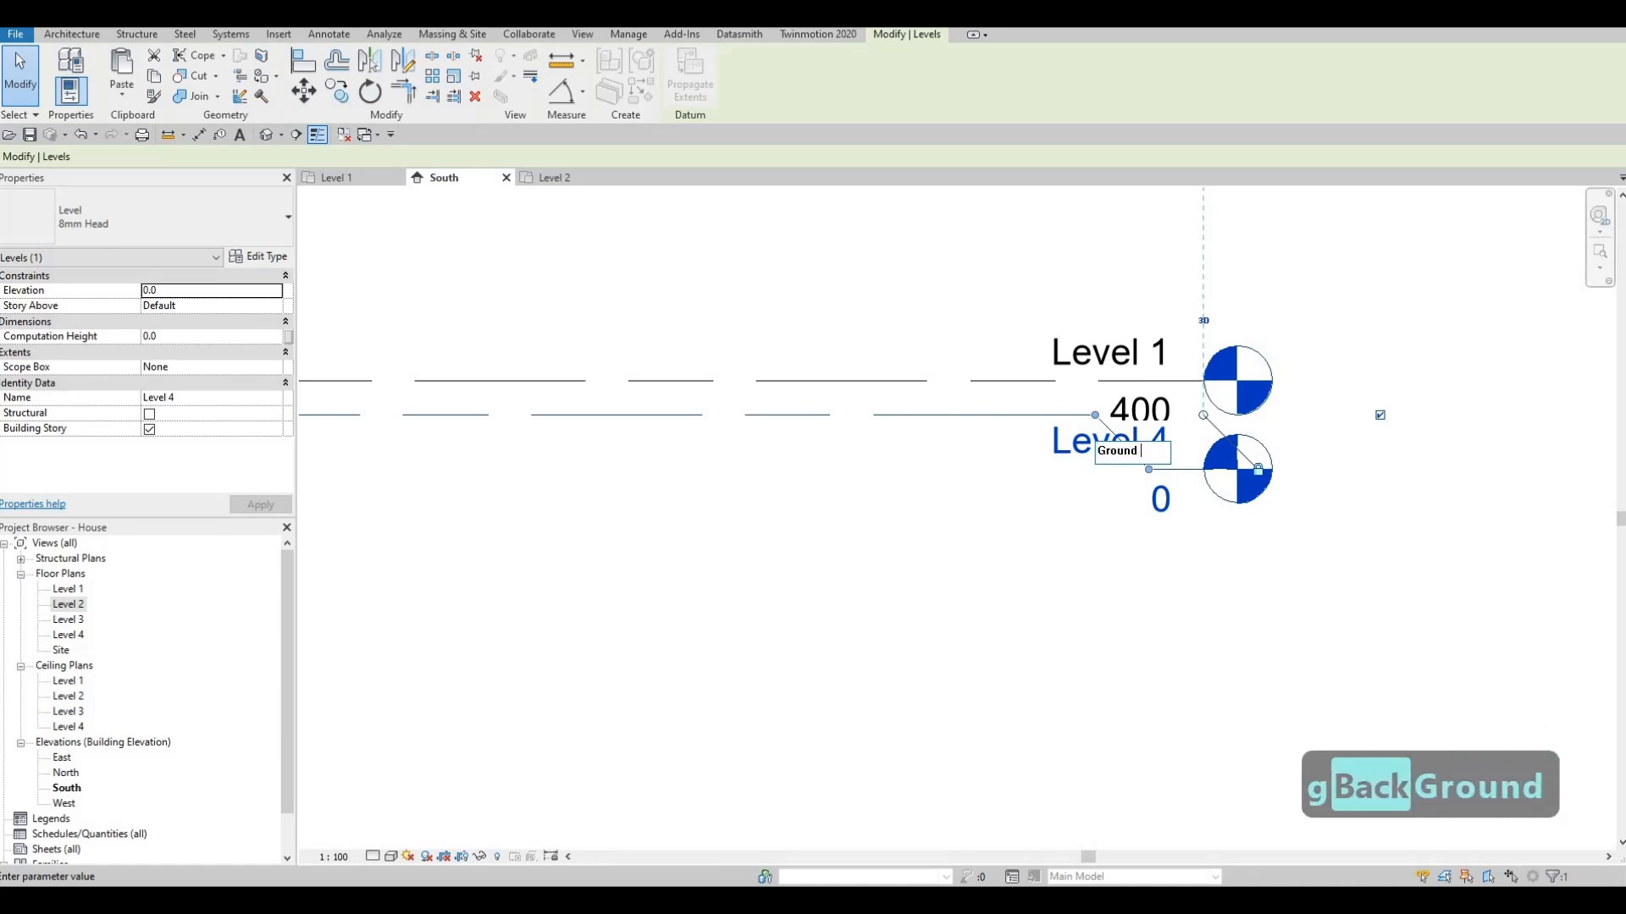
pyautogui.write(' Floor')
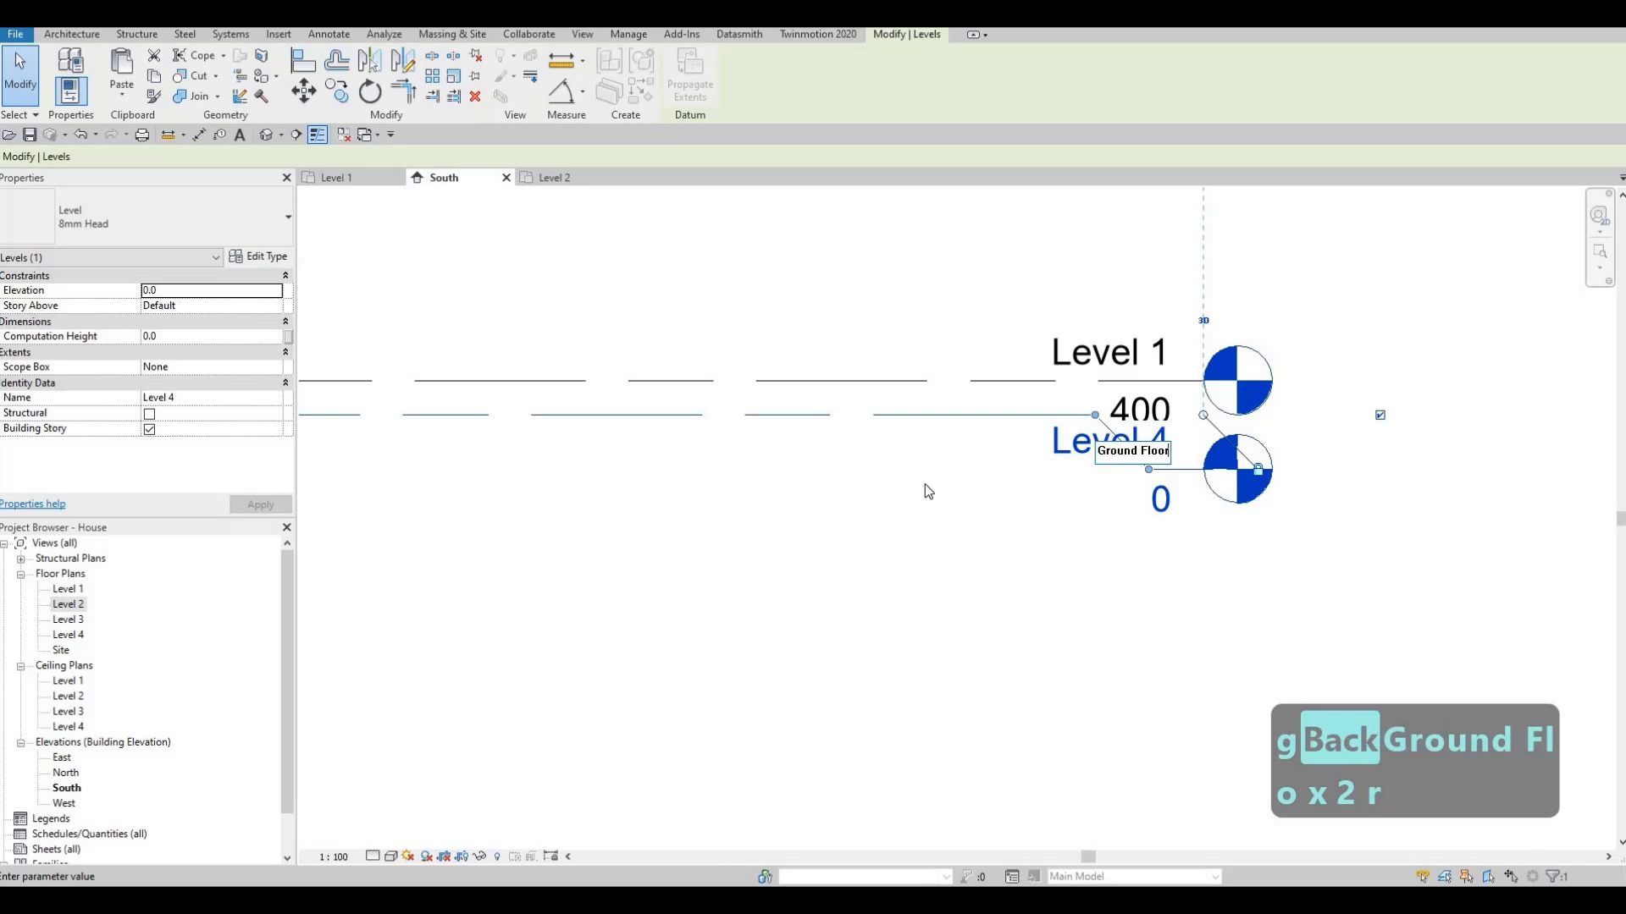
pyautogui.click(925, 485)
pyautogui.press('Return')
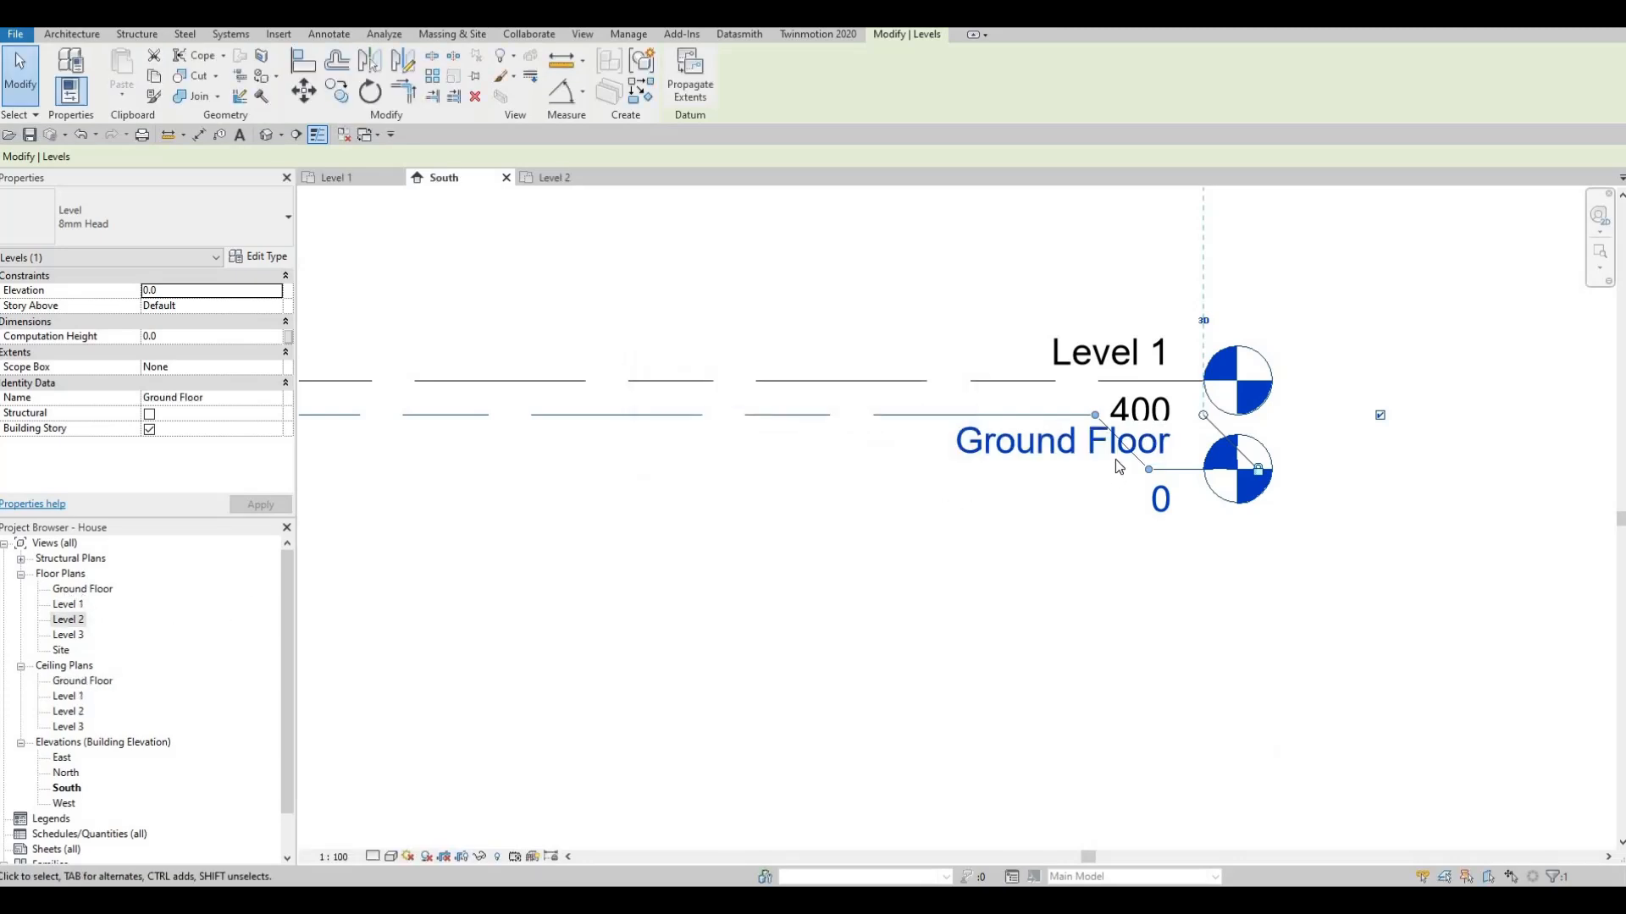
# Step: Move the elbow of the Ground Floor level head away from the head so its label clears the Level 1 label
pyautogui.moveTo(1098, 423); pyautogui.dragTo(942, 496)
pyautogui.press('Escape')
pyautogui.press('Escape')
pyautogui.scroll(-2, 940, 495)
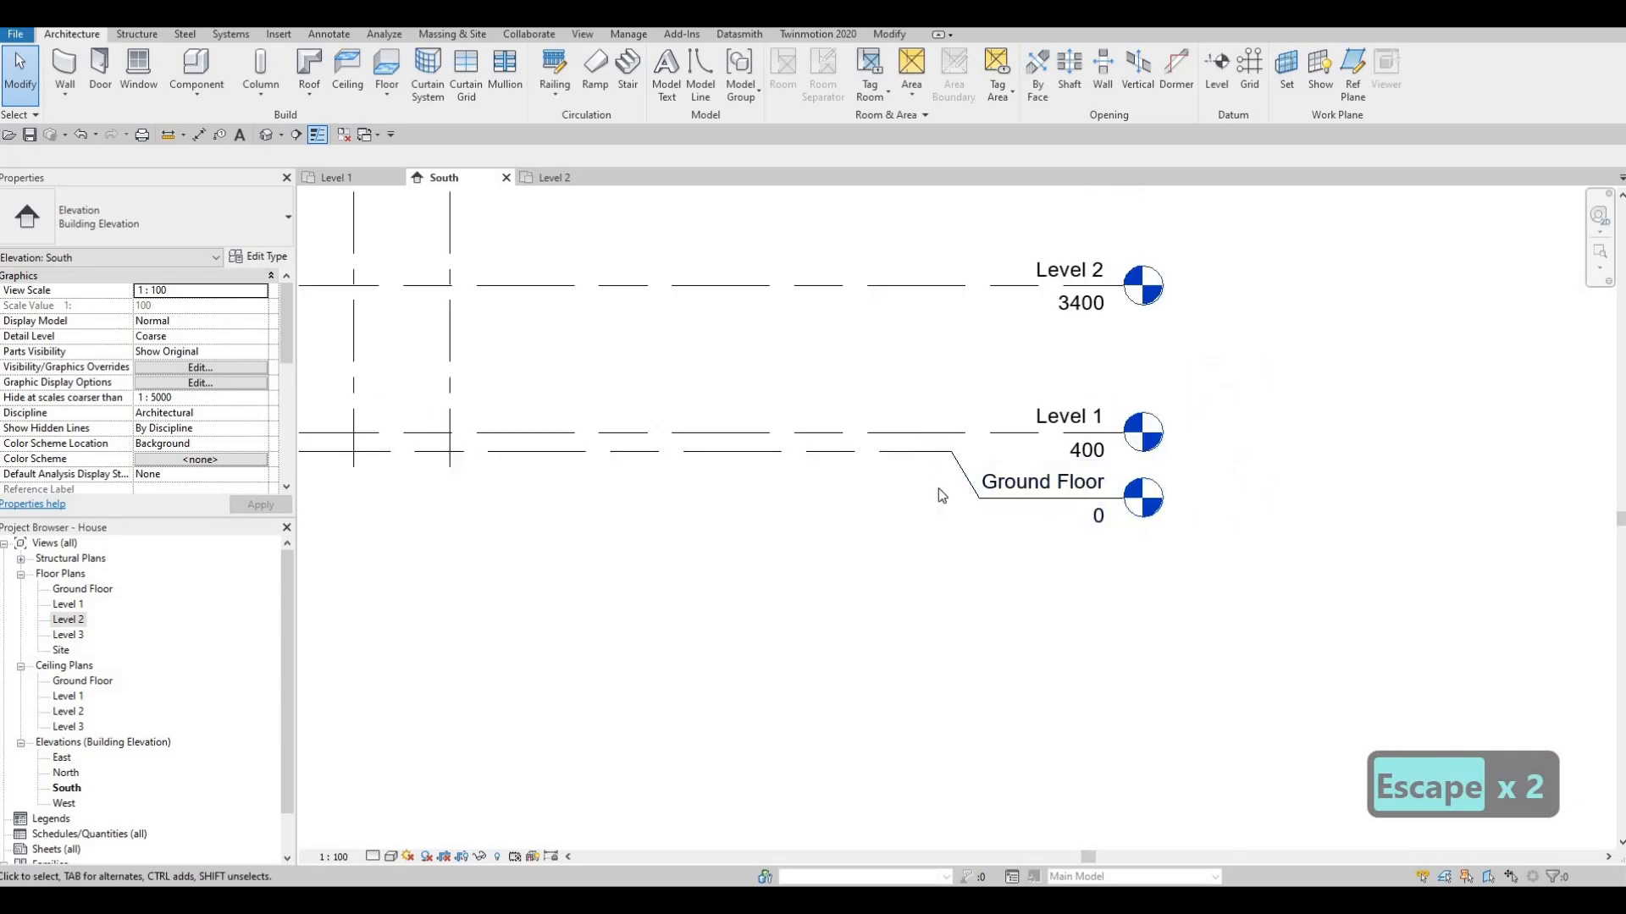
pyautogui.scroll(-2, 942, 496)
pyautogui.moveTo(941, 496); pyautogui.dragTo(1328, 500, button='middle')
pyautogui.scroll(-1, 1143, 505)
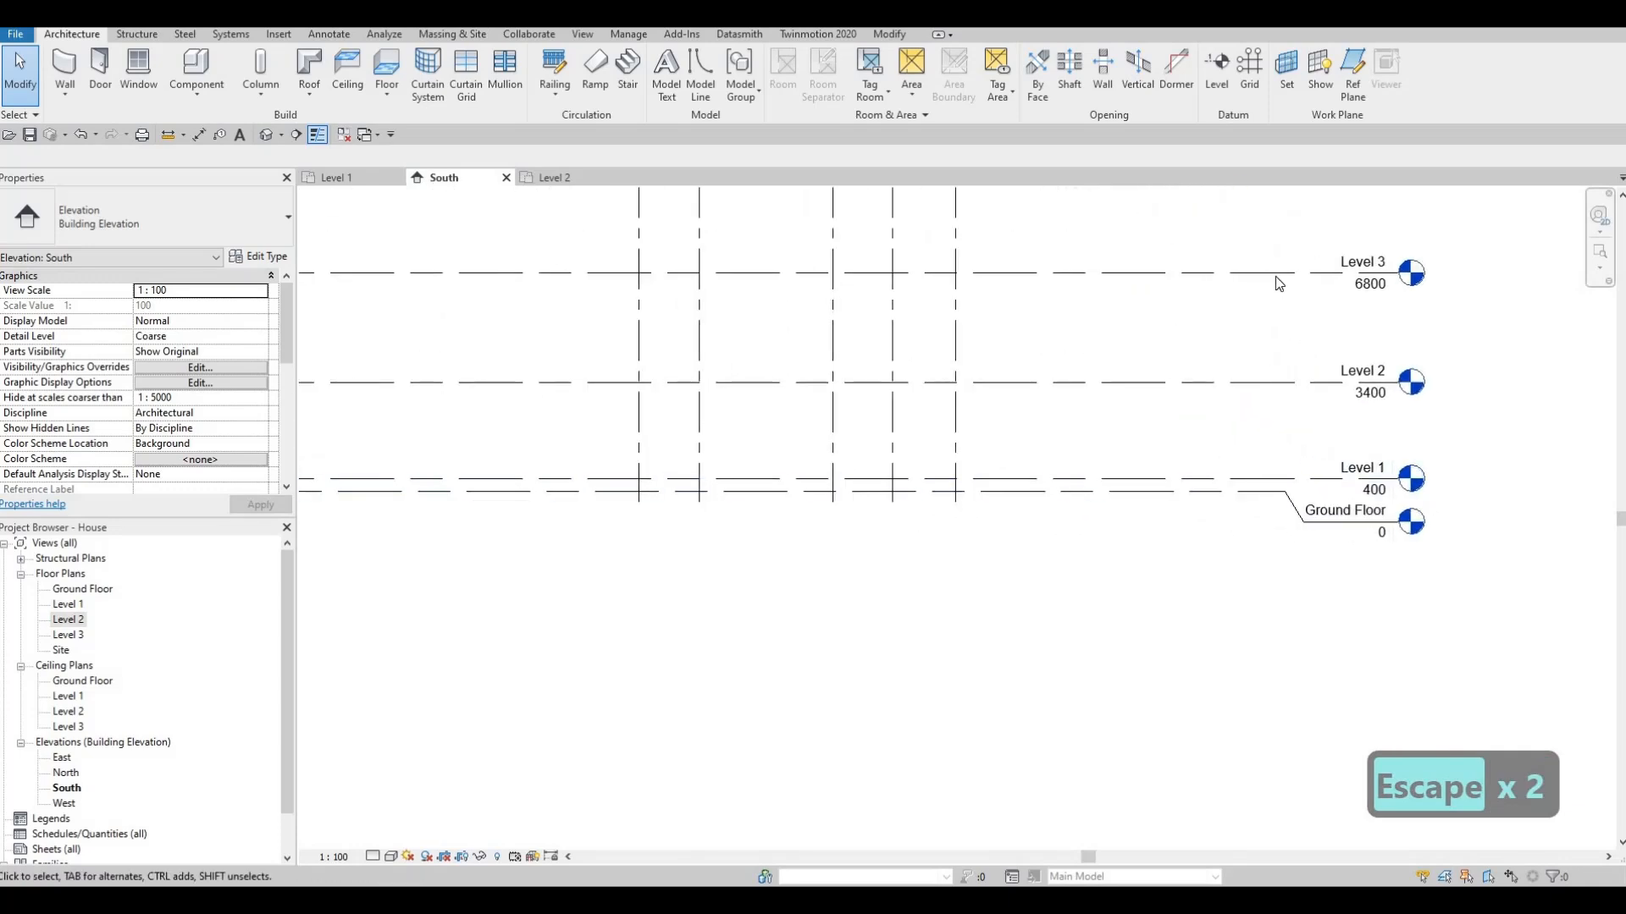
# Step: Lower the upper ends of grids 1 to 5 slightly, keeping them above Level 3
pyautogui.scroll(-2, 1096, 403)
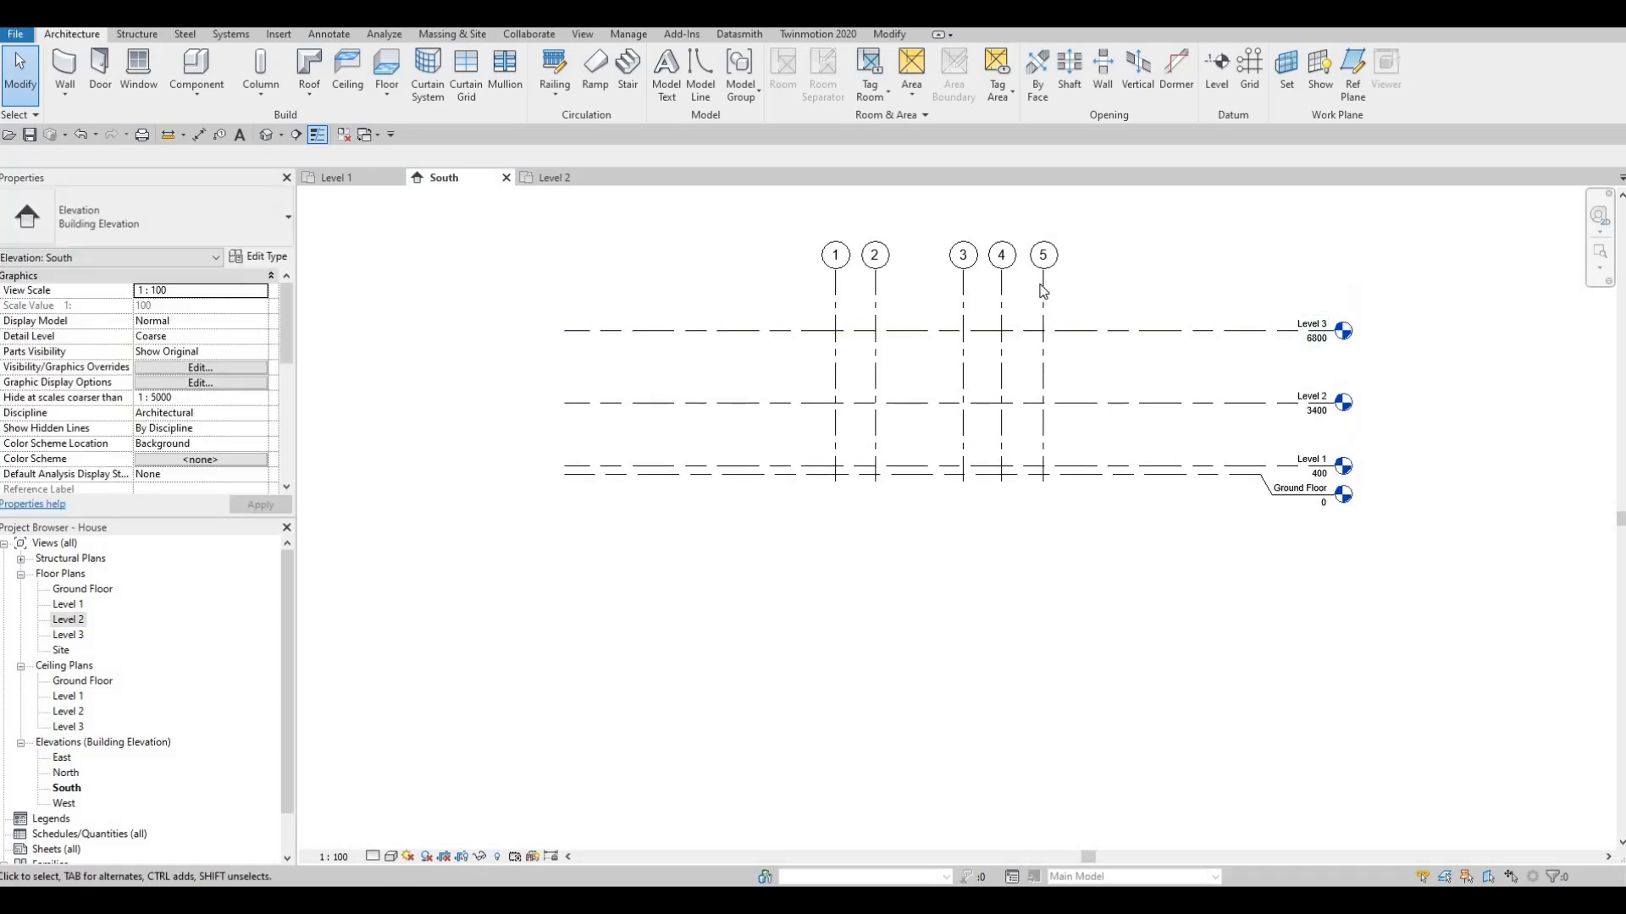
pyautogui.click(1043, 287)
pyautogui.moveTo(1042, 270); pyautogui.dragTo(1041, 284)
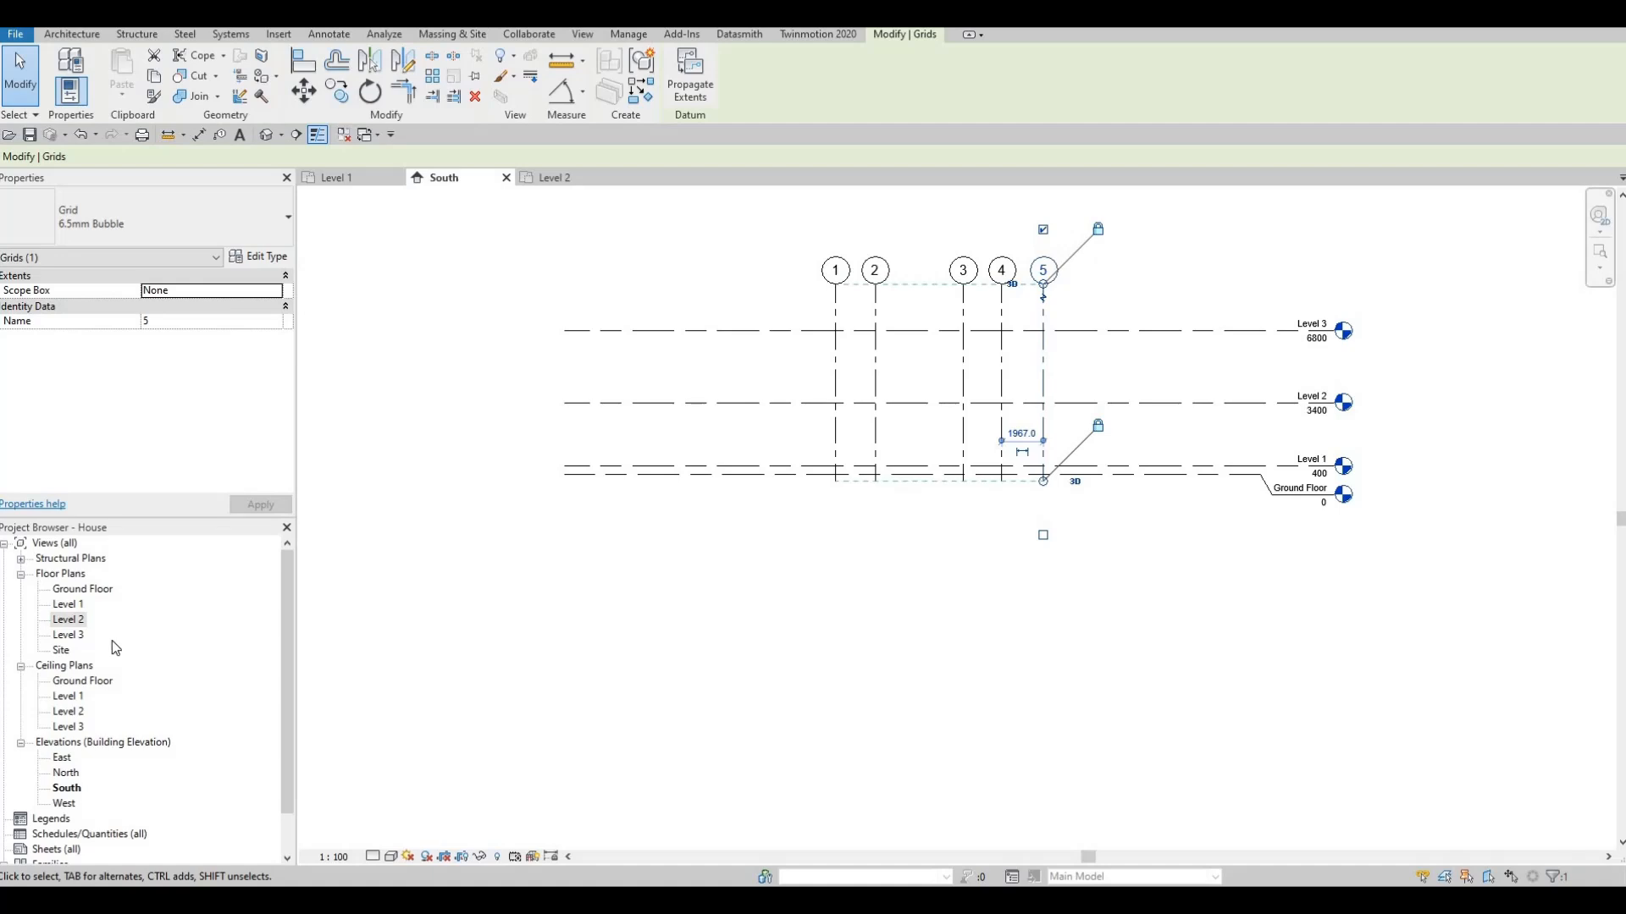
# Step: In the East elevation, raise the upper ends of grids A to K so their bubbles sit well above Level 3
pyautogui.doubleClick(62, 759)
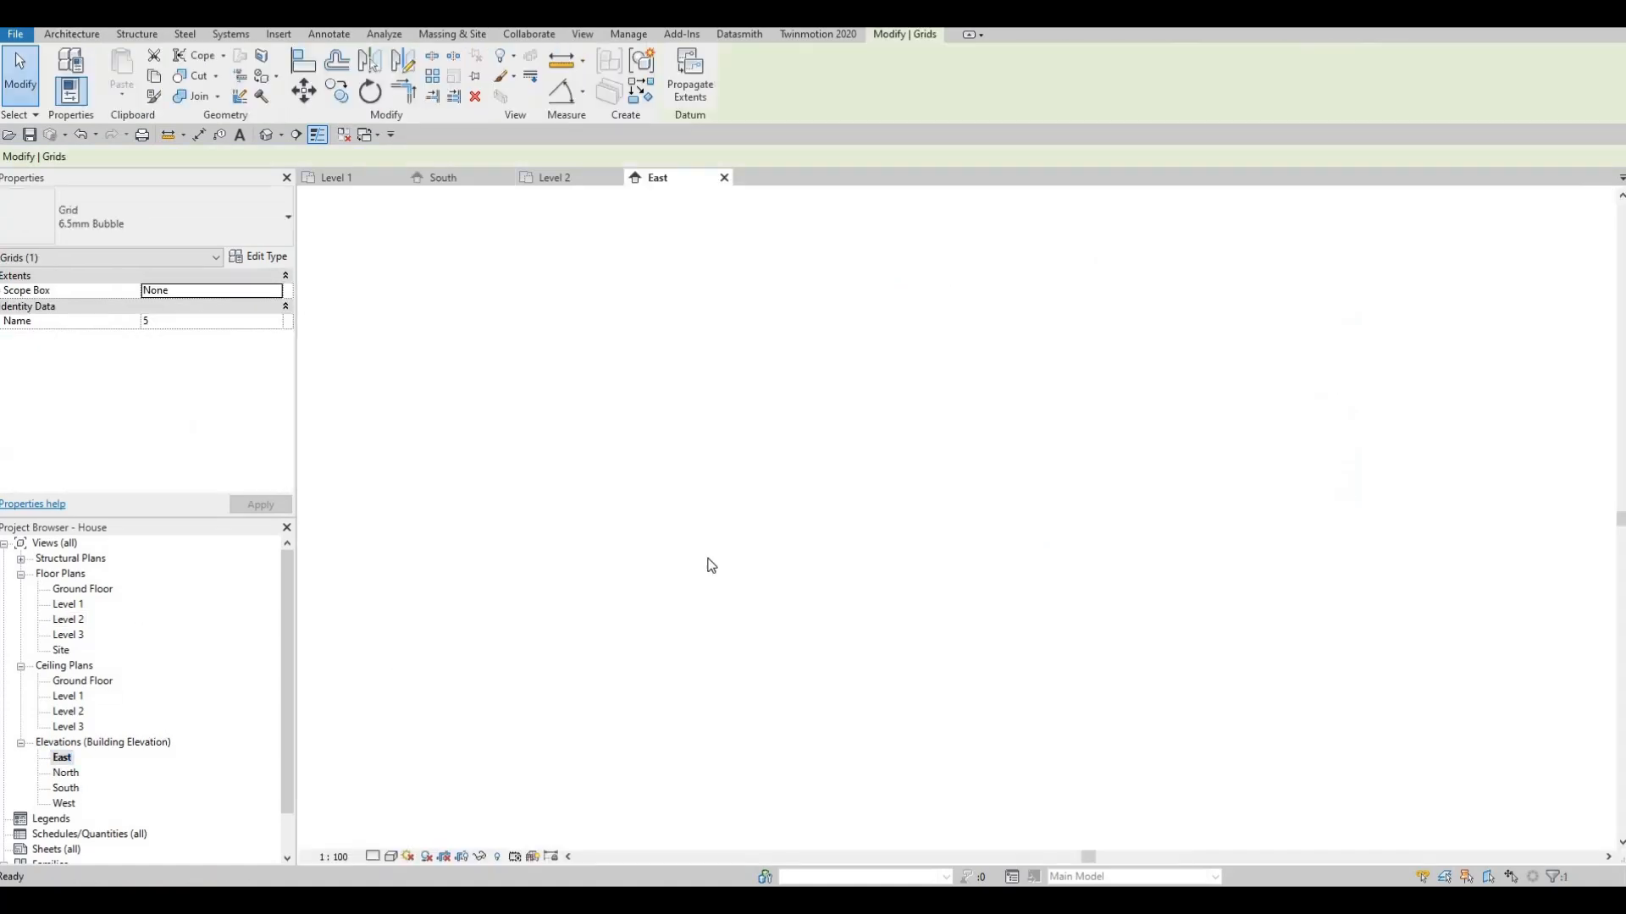
pyautogui.scroll(-1, 975, 702)
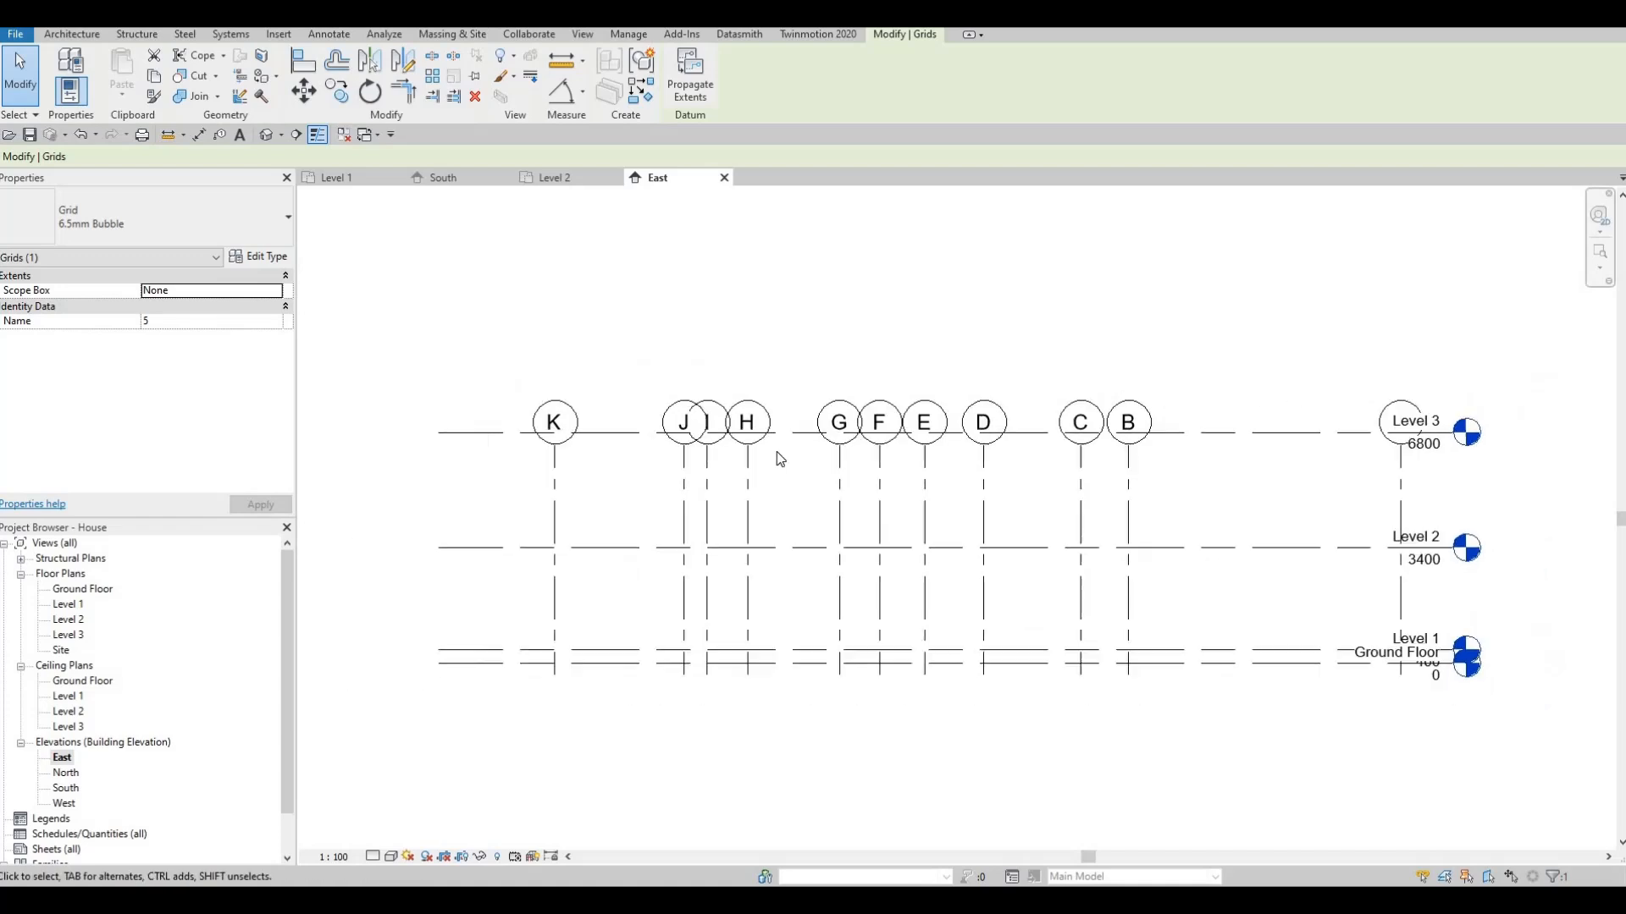
pyautogui.click(1127, 425)
pyautogui.moveTo(1127, 444); pyautogui.dragTo(1139, 282)
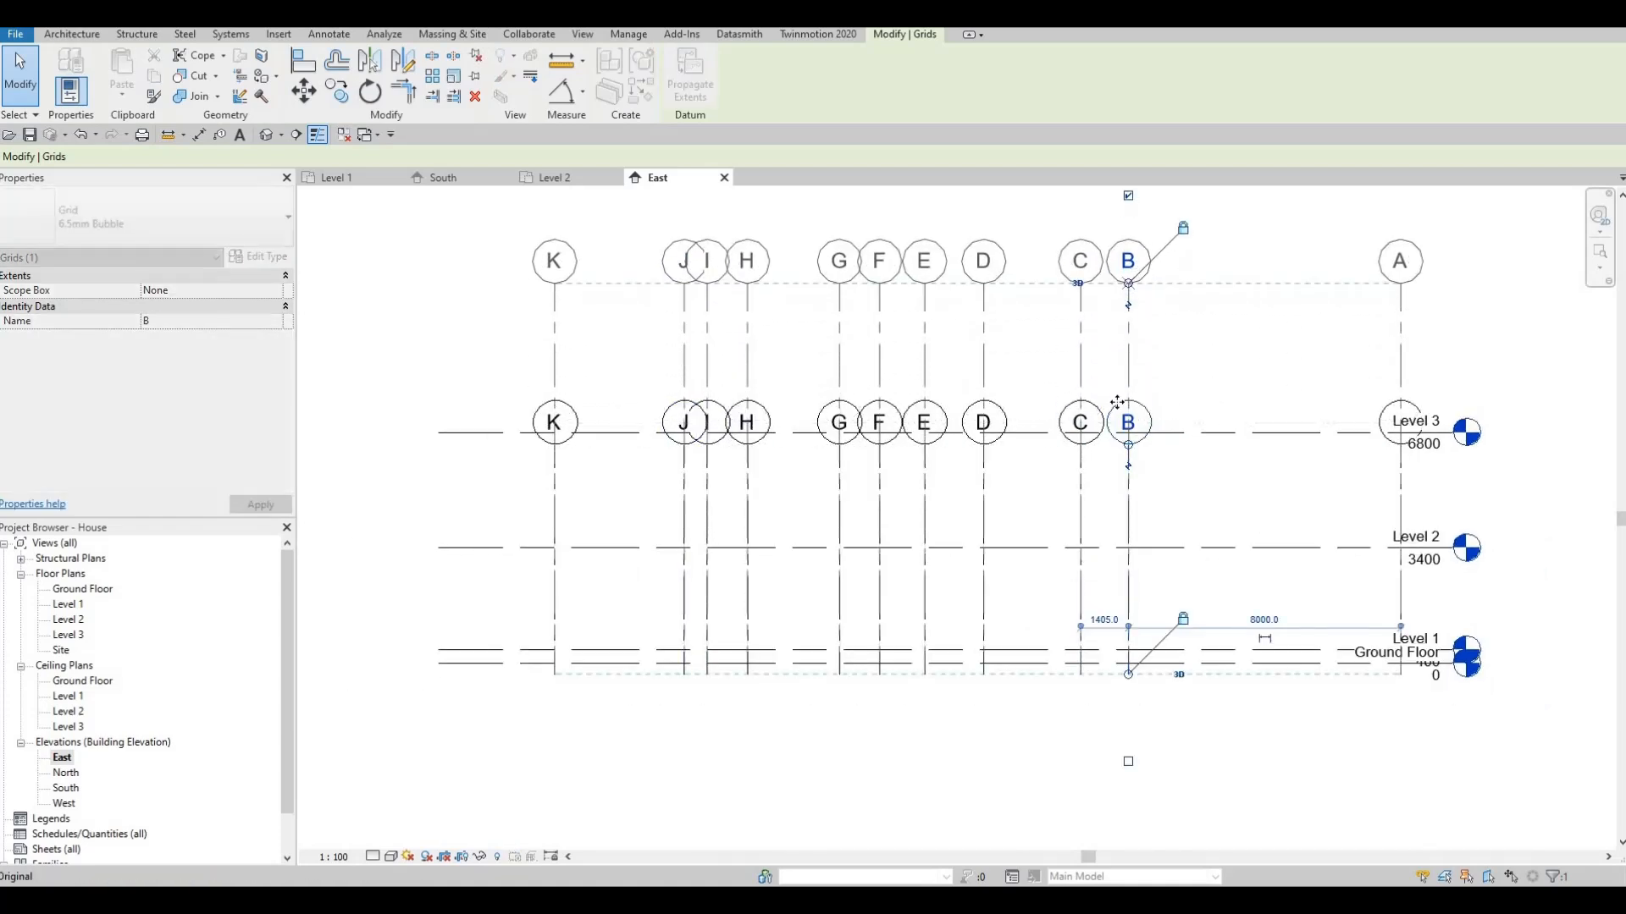
pyautogui.scroll(-2, 1055, 405)
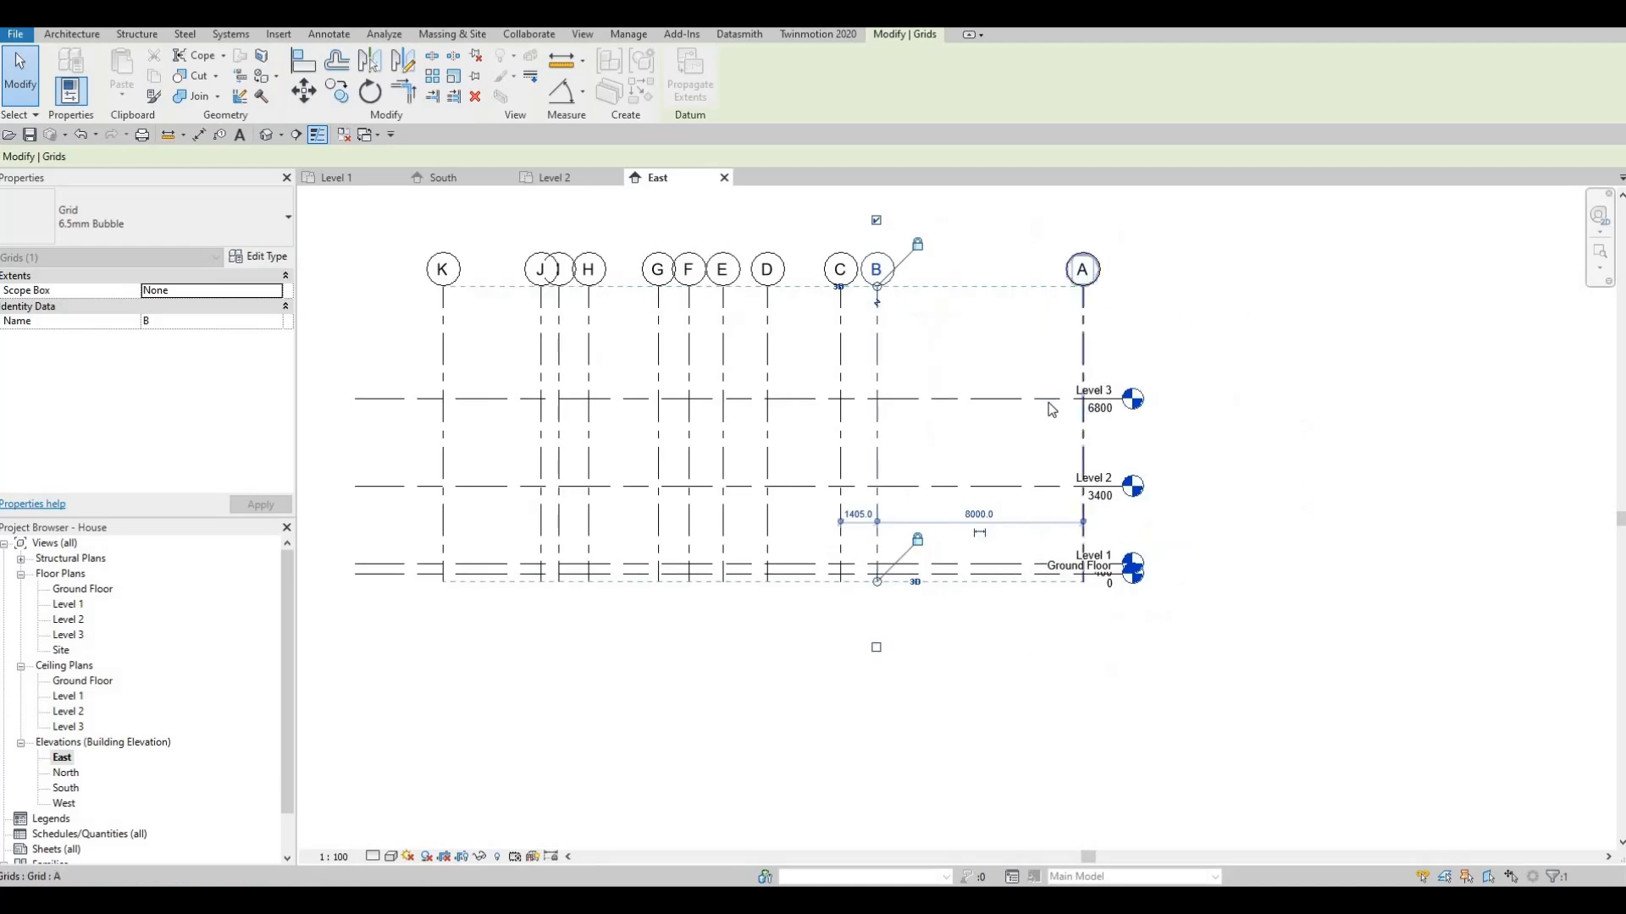
# Step: Extend the head ends of all levels in the East elevation outward past grid A
pyautogui.click(1124, 400)
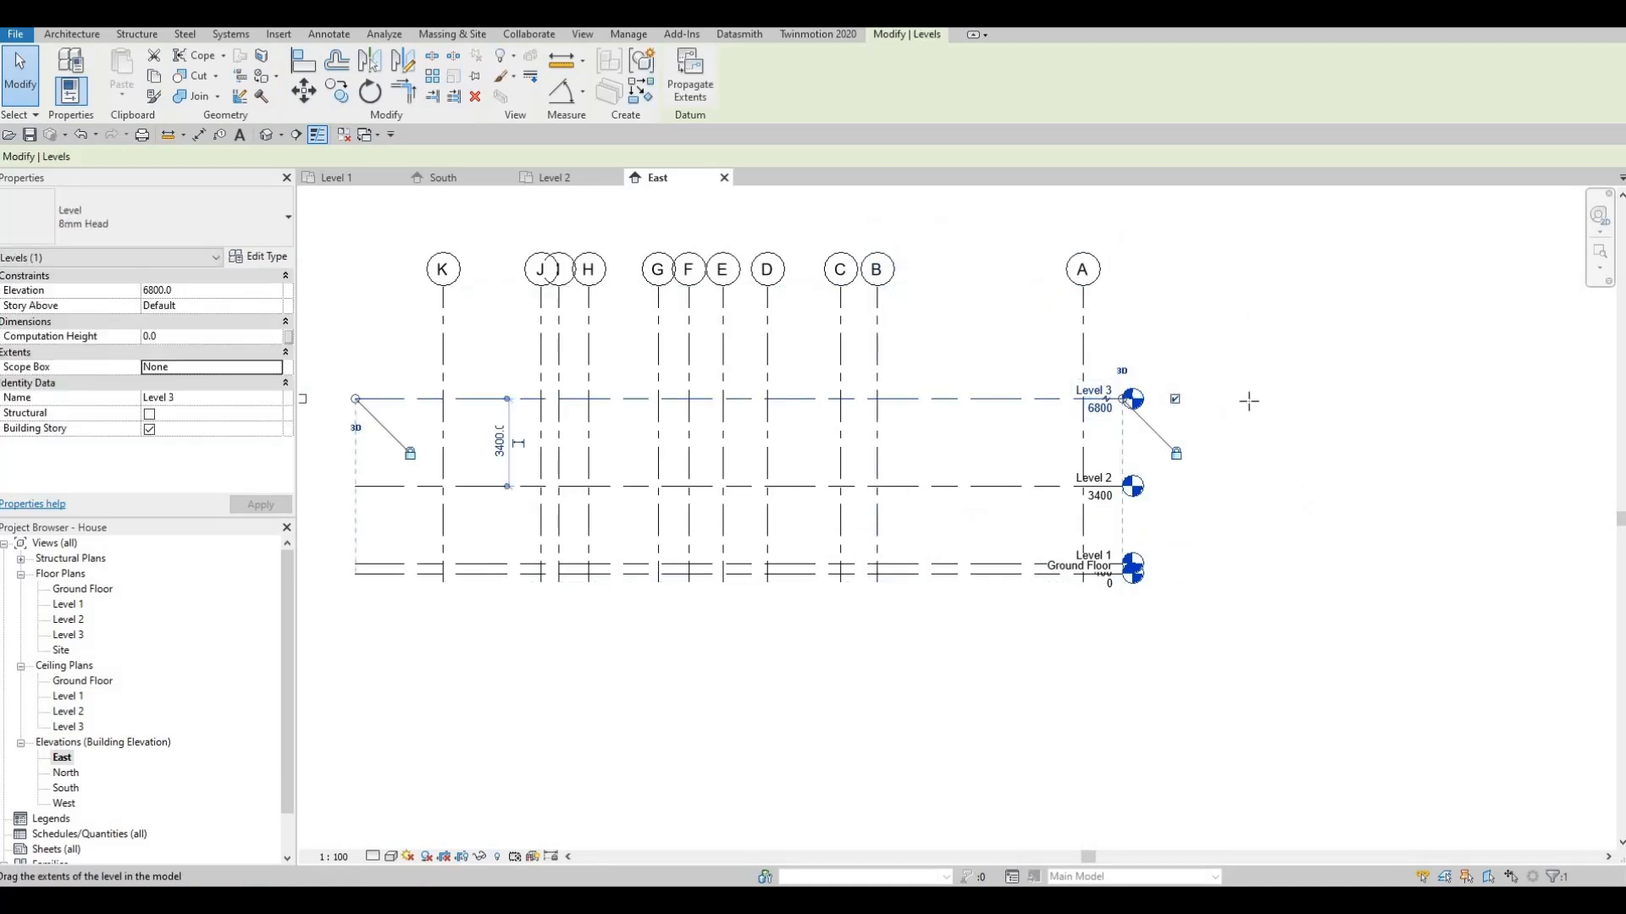
pyautogui.moveTo(1249, 401); pyautogui.dragTo(1250, 401)
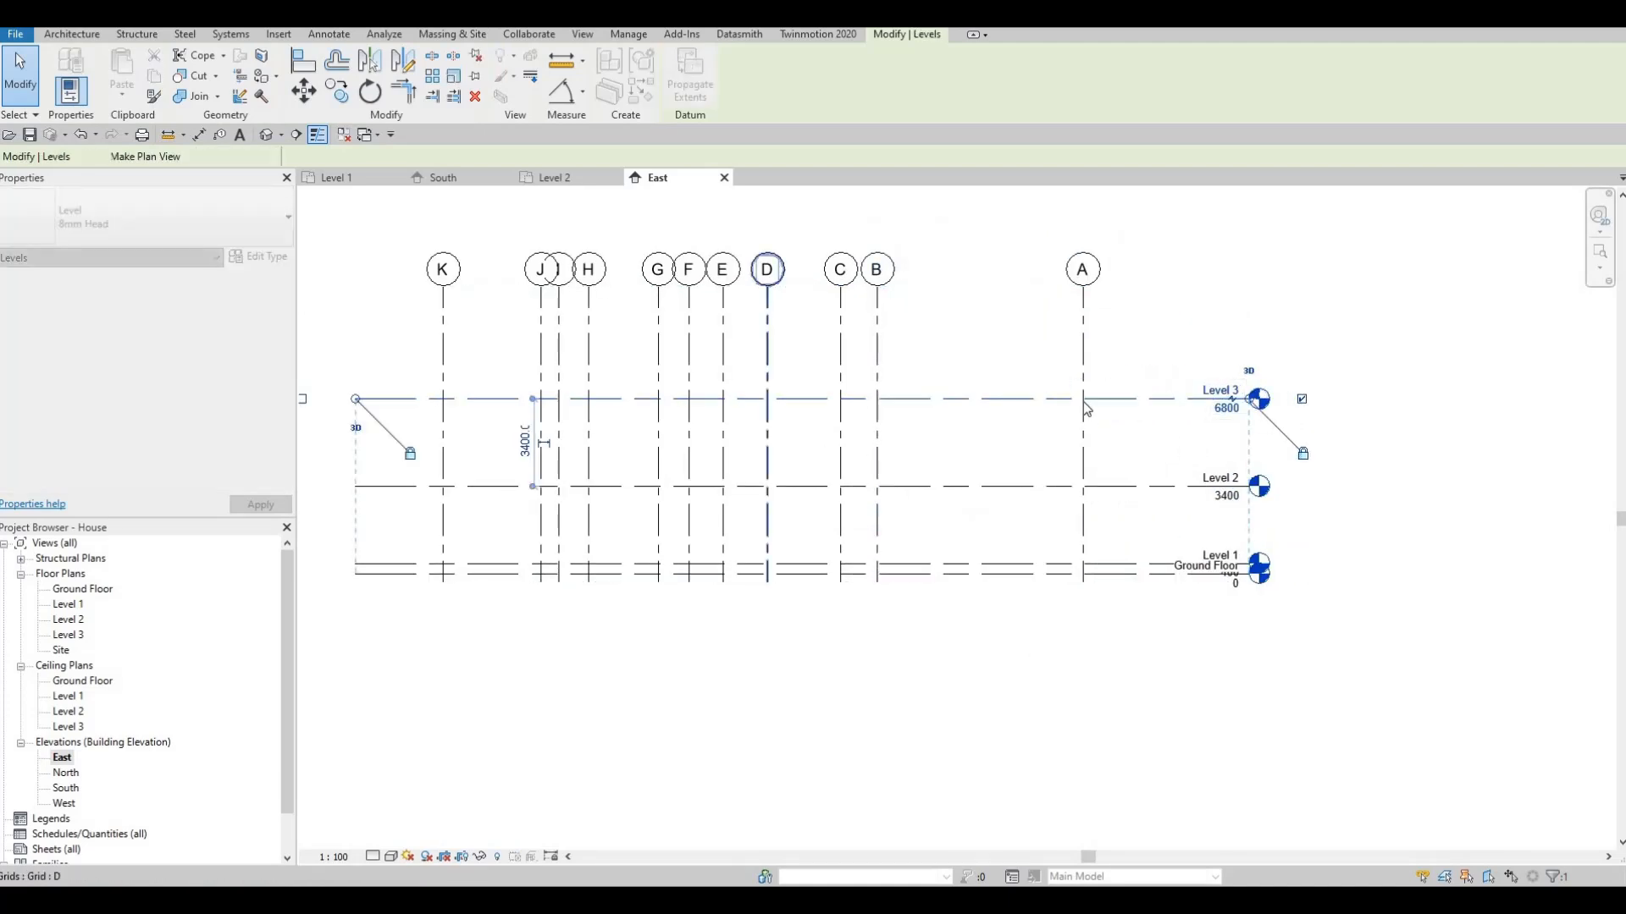
pyautogui.moveTo(926, 370); pyautogui.dragTo(1055, 343, button='middle')
pyautogui.press('Escape')
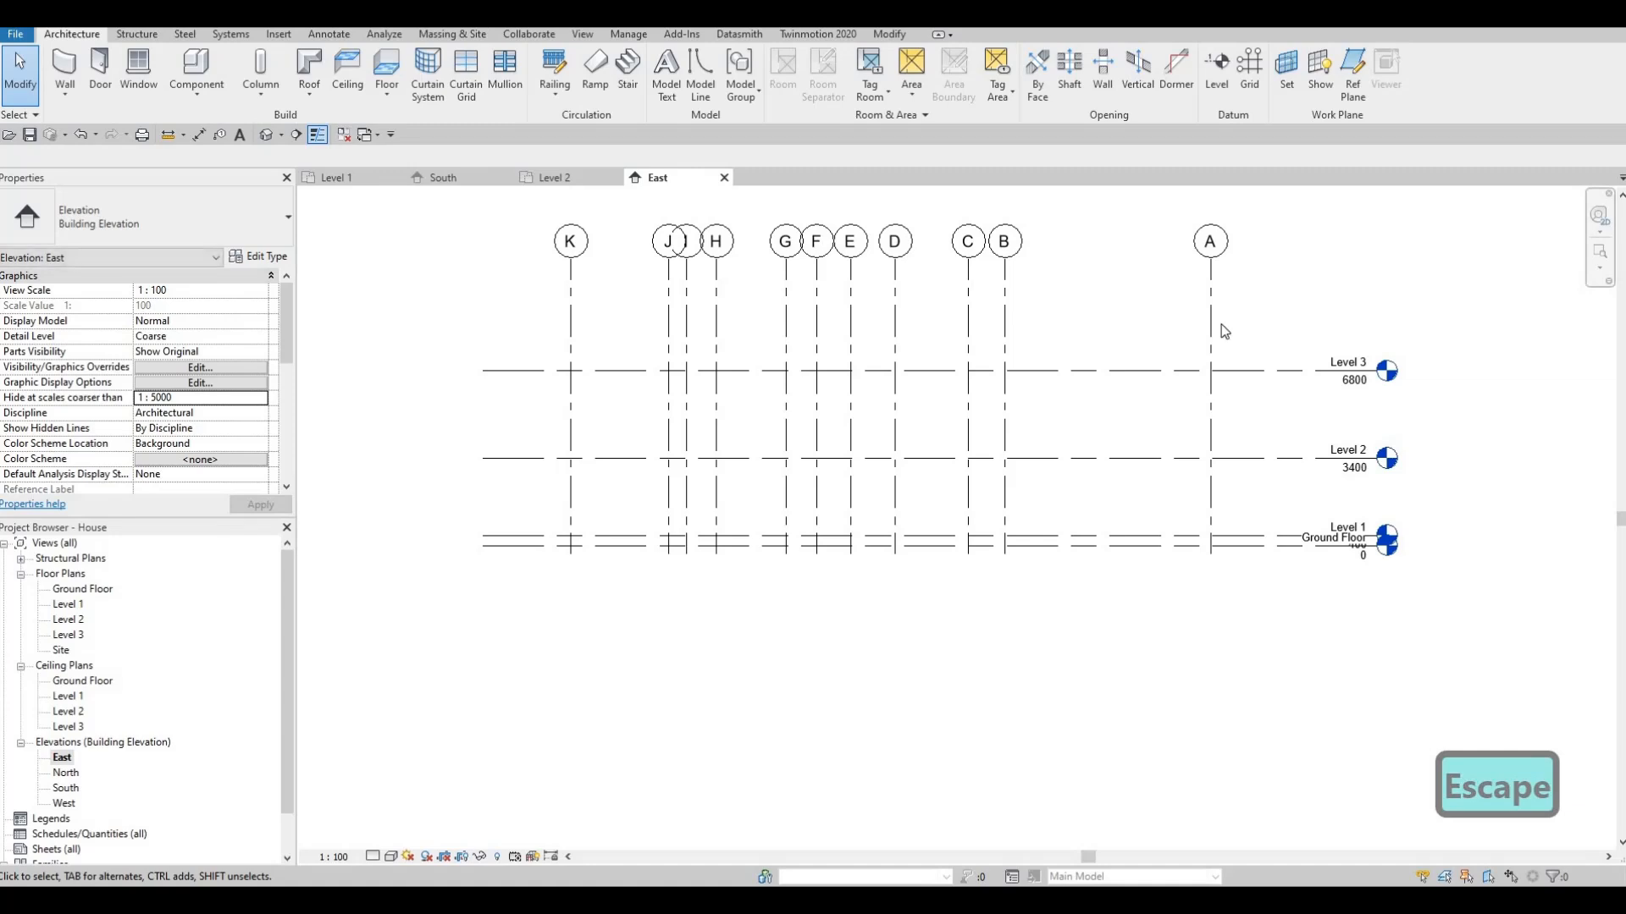
# Step: Add an elbow to the Ground Floor level head in the East elevation and offset it so its label clears Level 1
pyautogui.click(1288, 566)
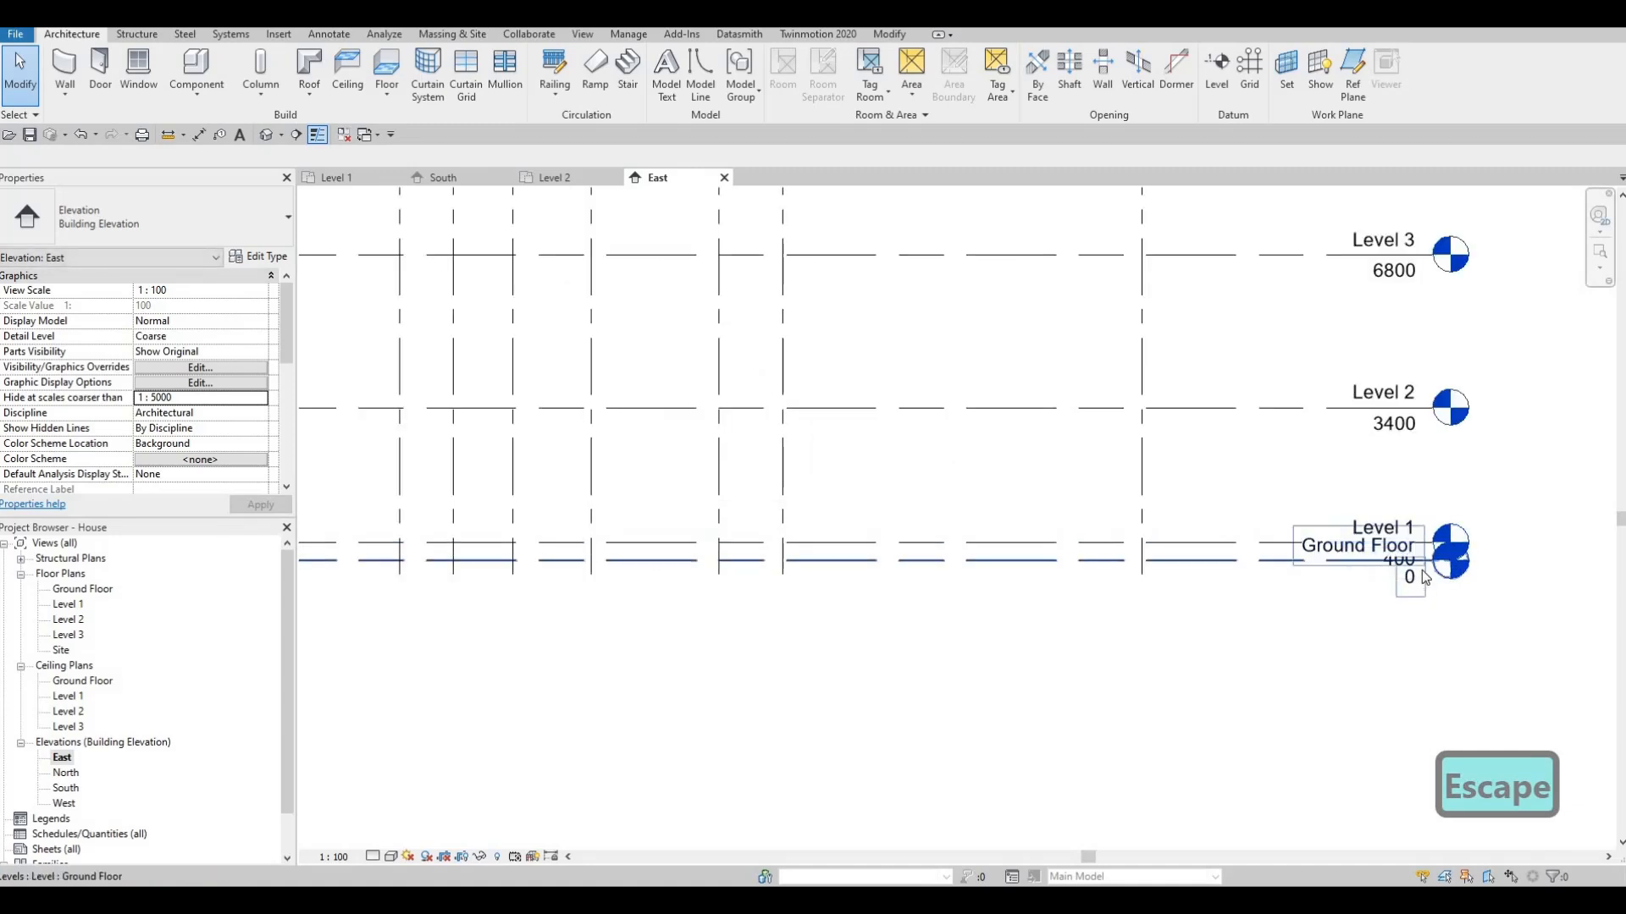
pyautogui.scroll(3, 1329, 548)
pyautogui.click(1361, 559)
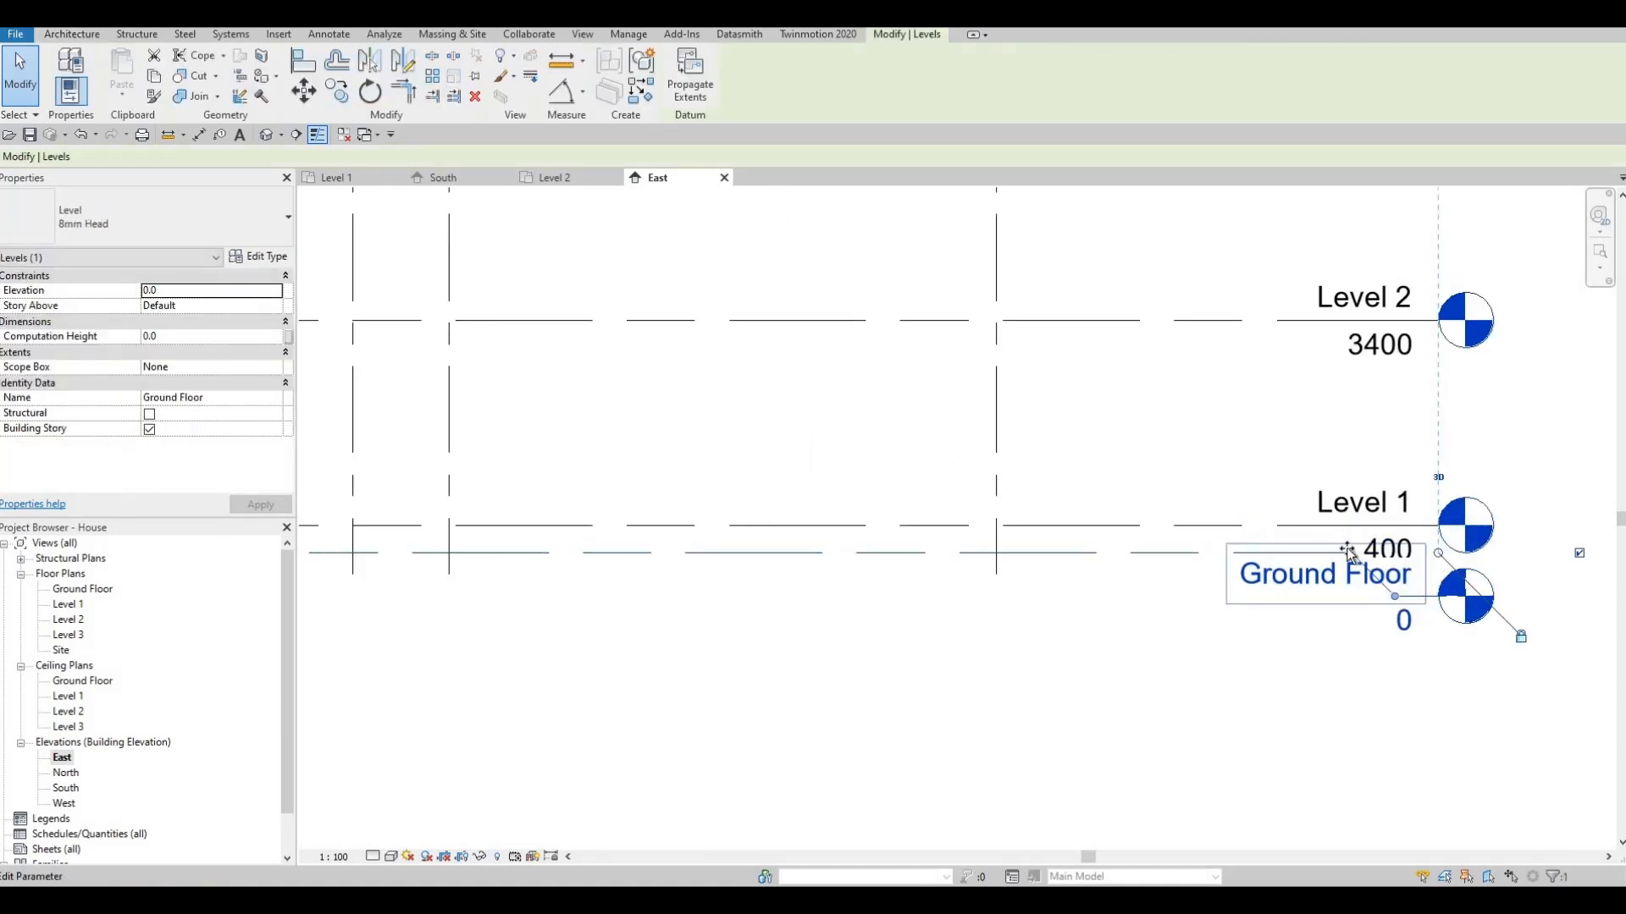
pyautogui.moveTo(1351, 553); pyautogui.dragTo(1237, 554)
pyautogui.moveTo(1389, 602); pyautogui.dragTo(1282, 588)
pyautogui.press('Escape')
pyautogui.scroll(-2, 1126, 593)
pyautogui.scroll(-2, 1159, 593)
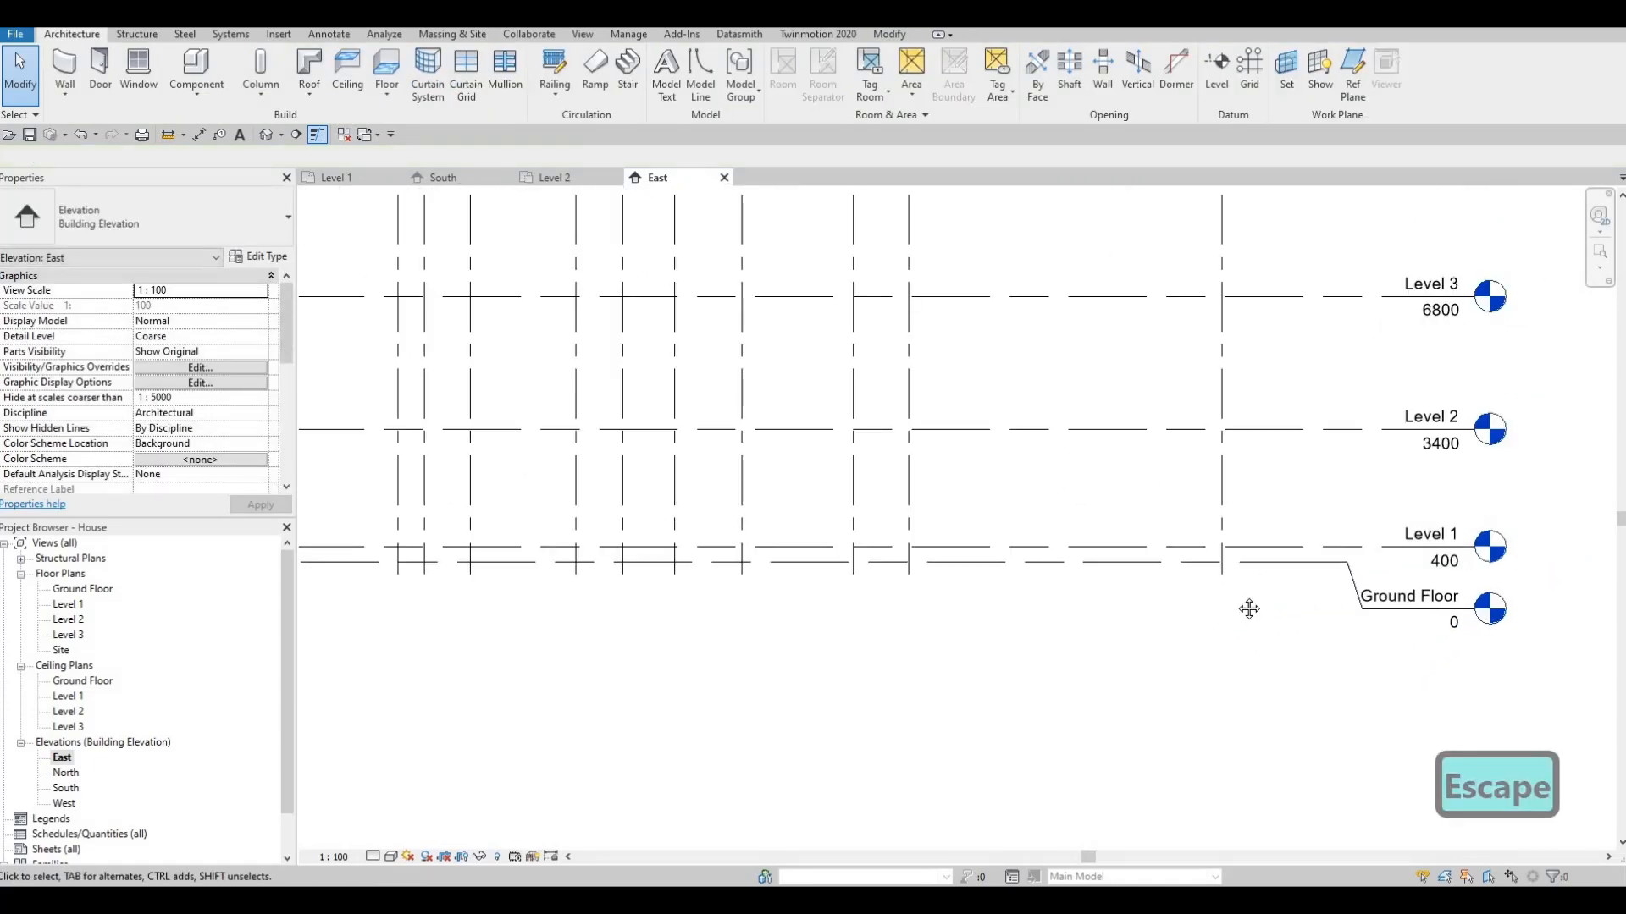
pyautogui.scroll(-2, 1249, 609)
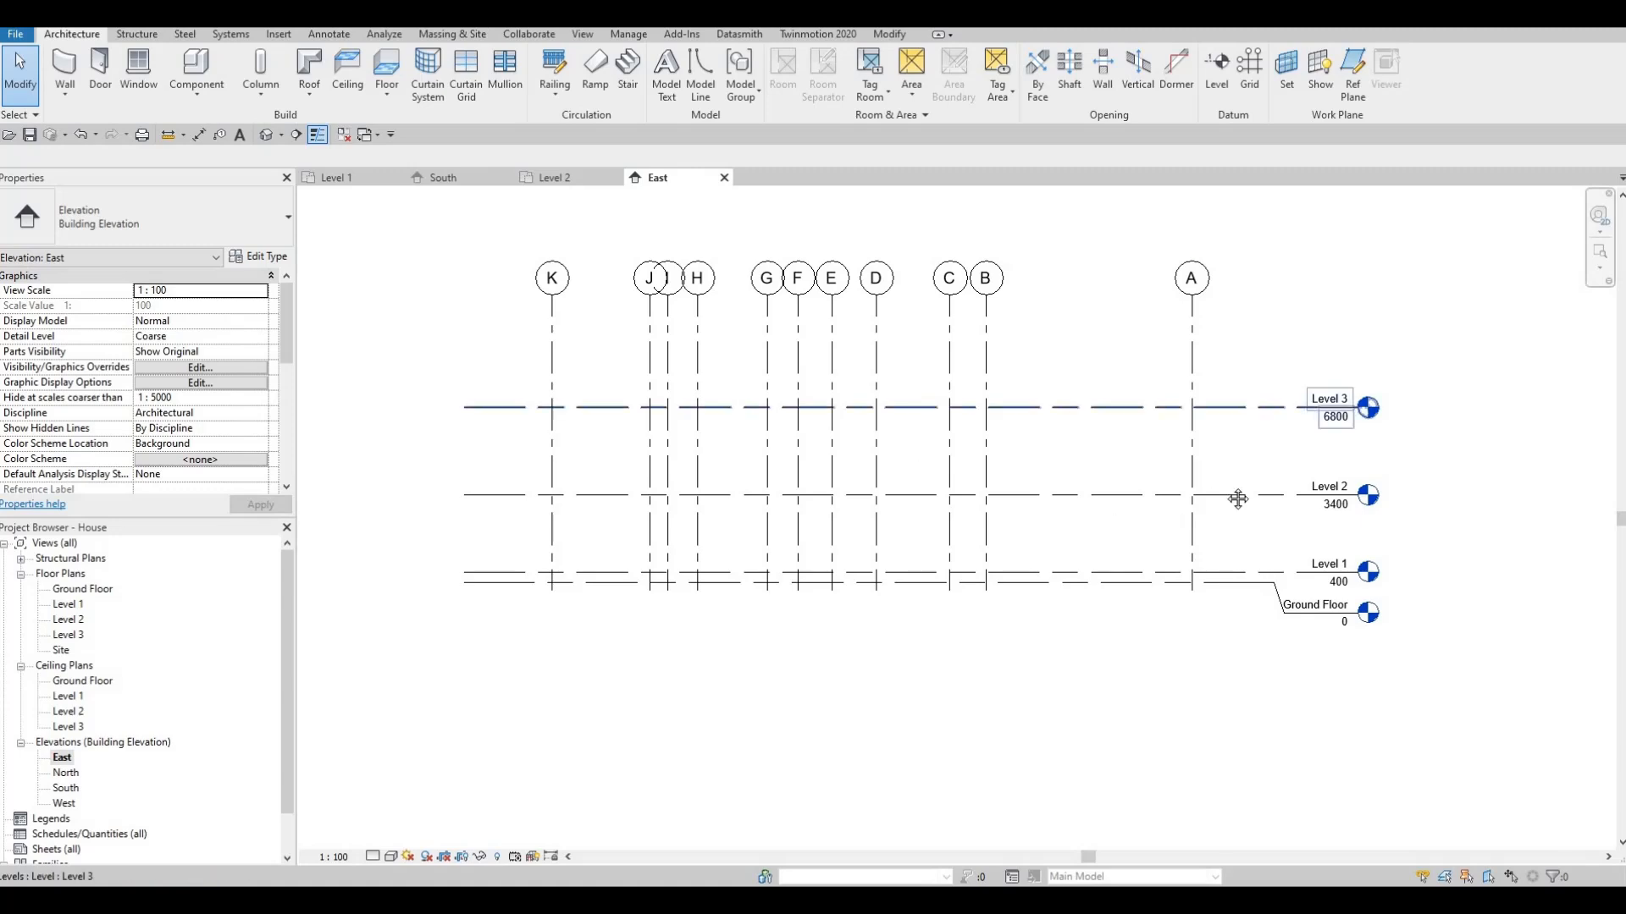
pyautogui.moveTo(1066, 451); pyautogui.dragTo(1057, 472, button='middle')
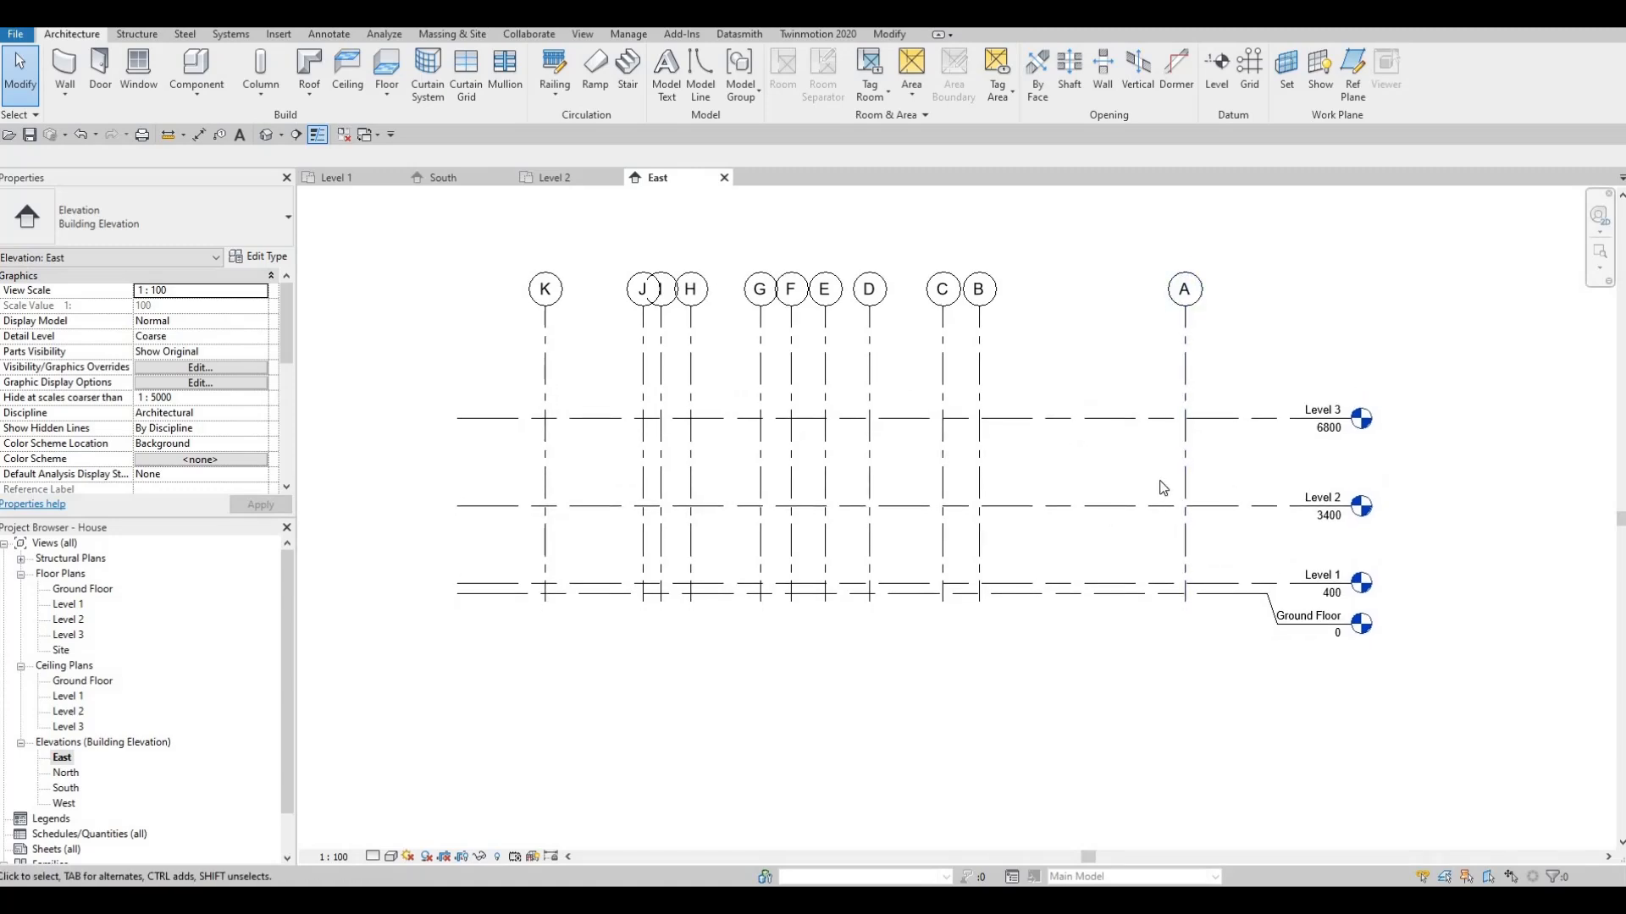
pyautogui.moveTo(1198, 490); pyautogui.dragTo(1232, 466, button='middle')
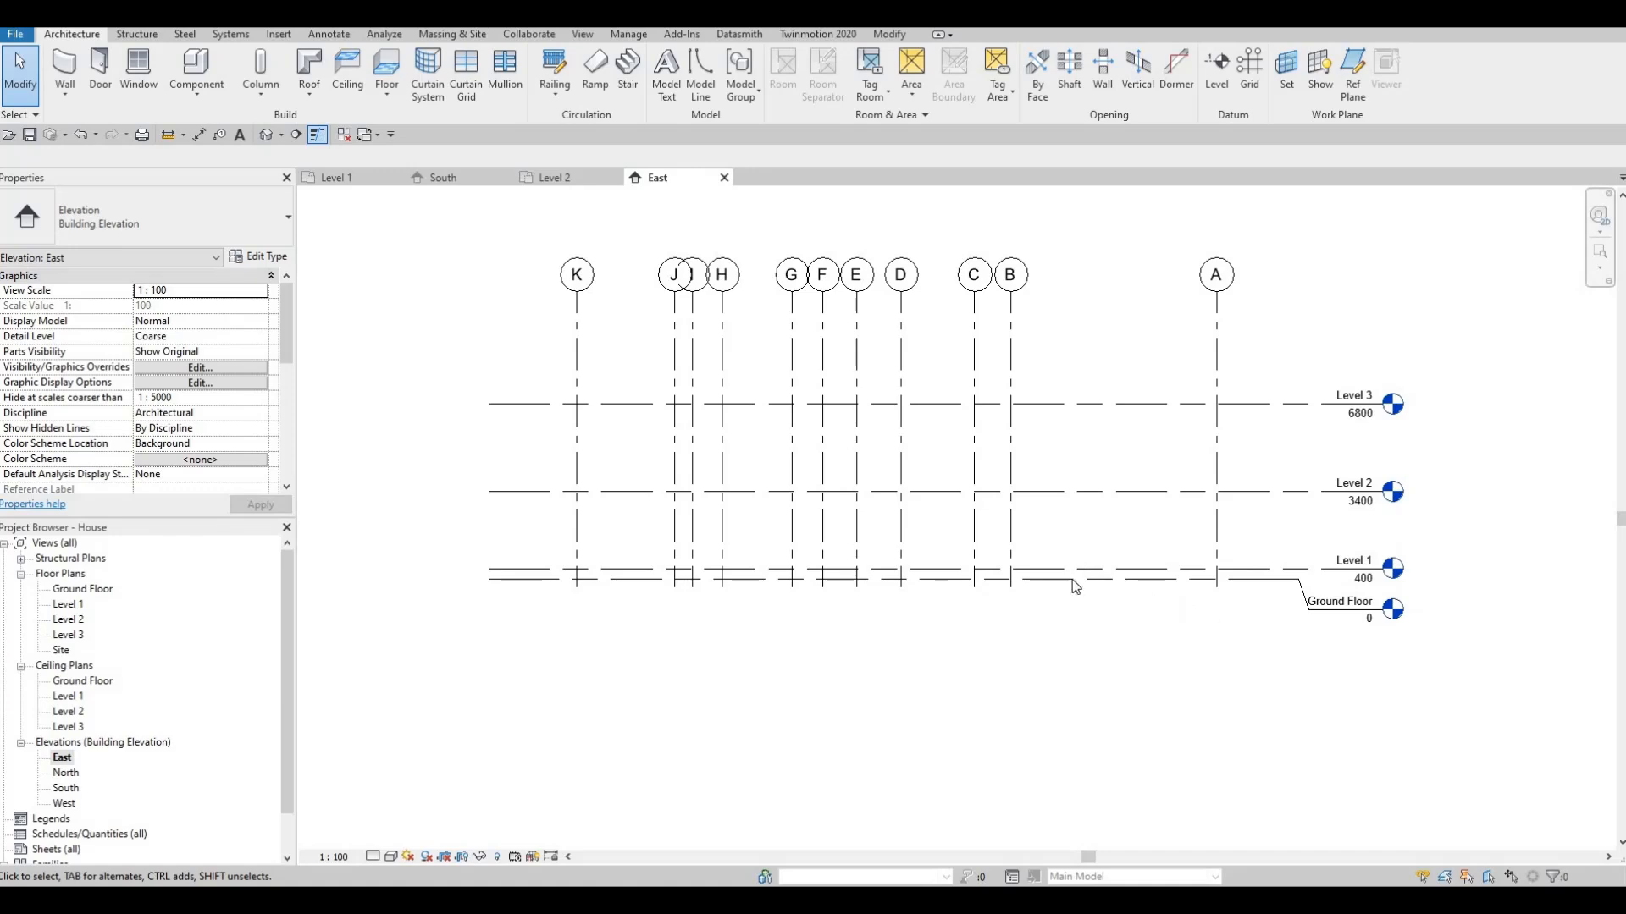
# Step: In the North elevation, add an elbow to the Ground Floor level head and lower it clear of the Level 1 label
pyautogui.doubleClick(64, 773)
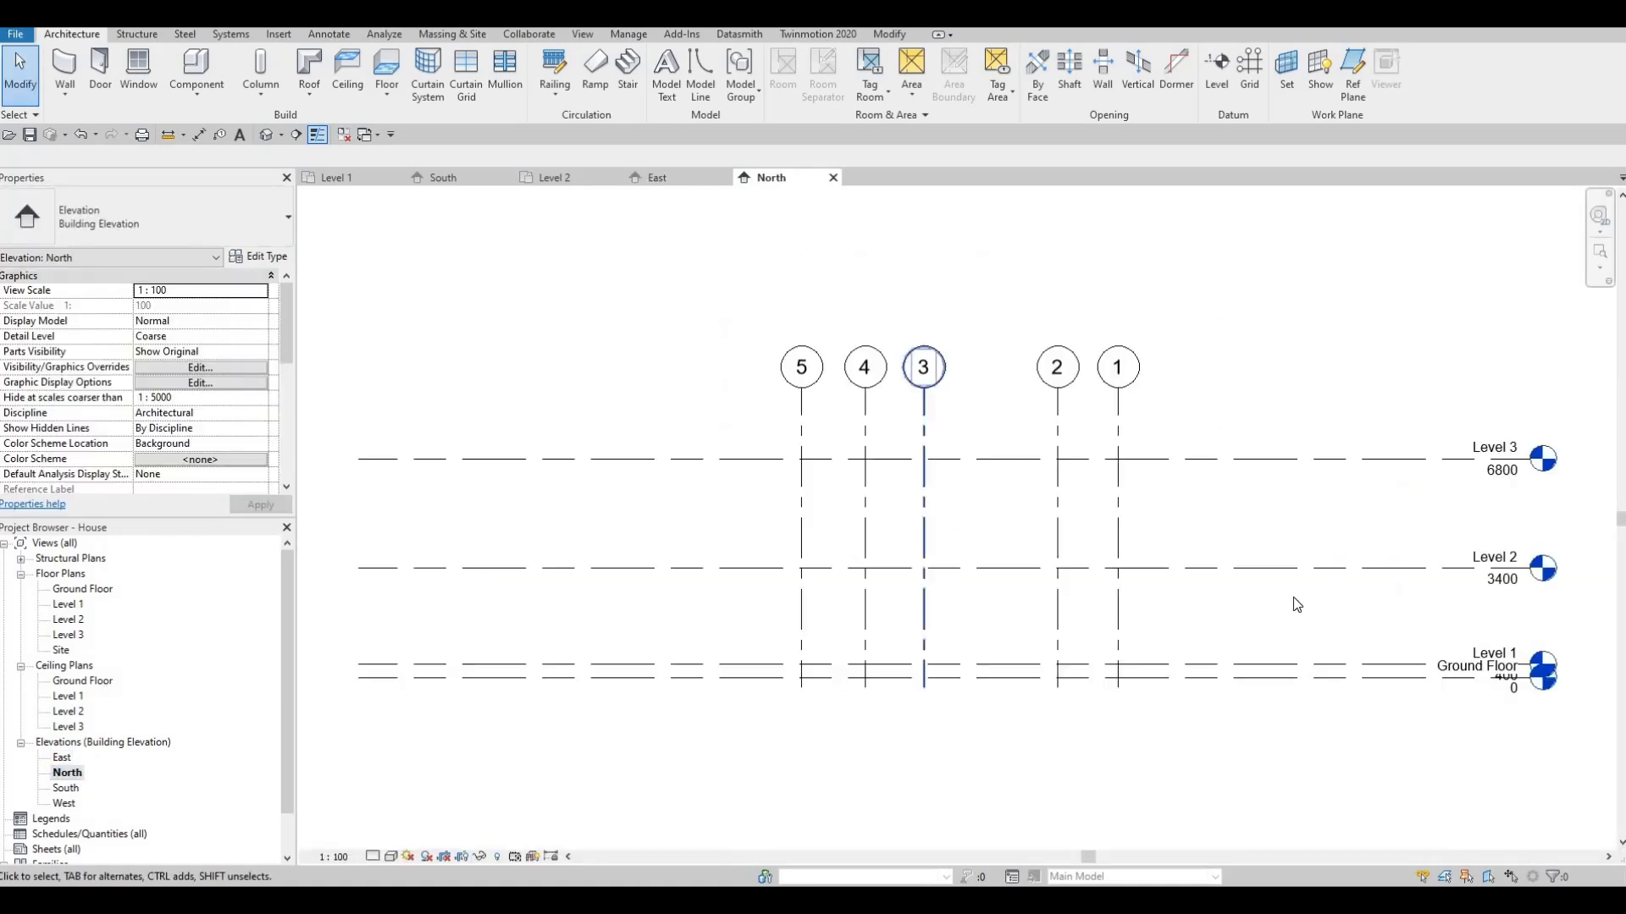
pyautogui.scroll(3, 1296, 589)
pyautogui.click(1293, 561)
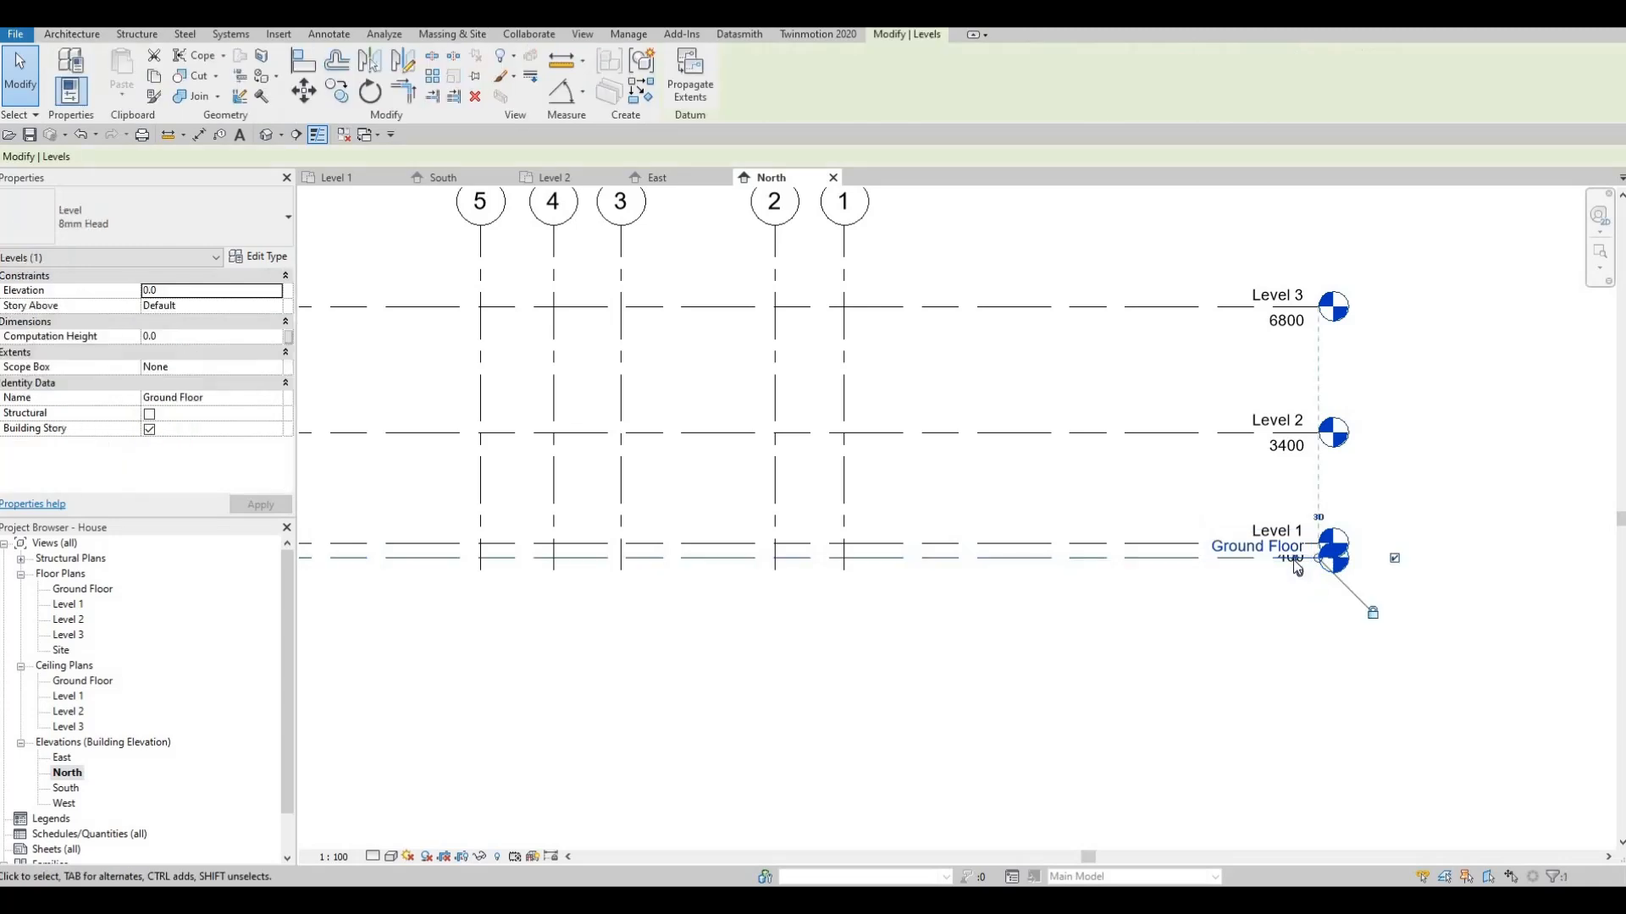
pyautogui.click(1280, 559)
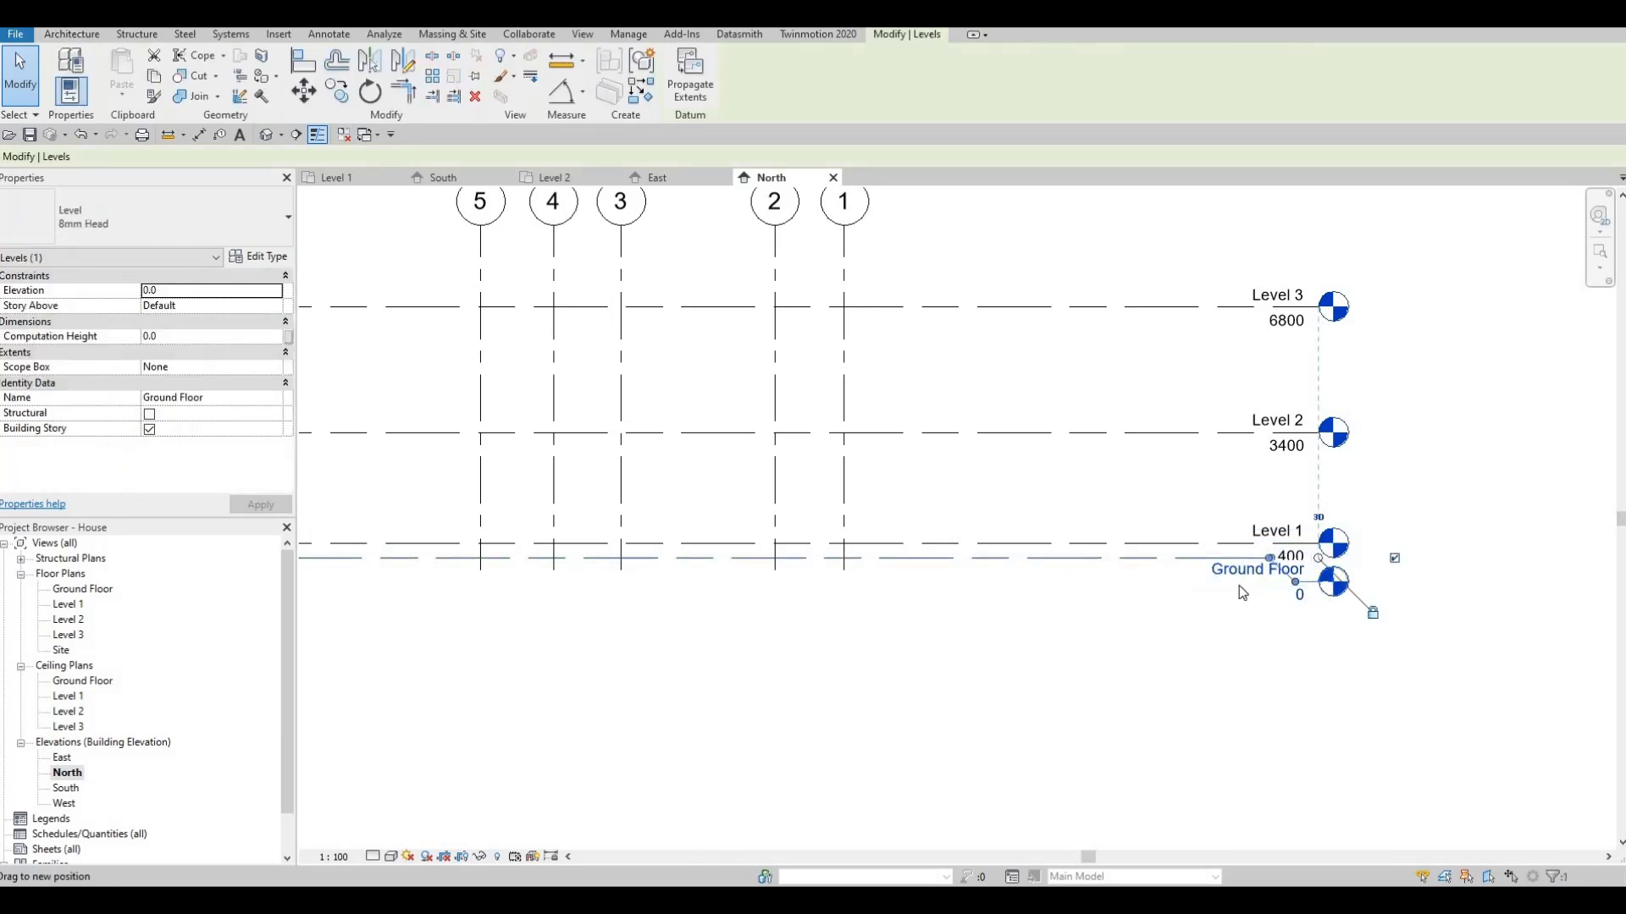
pyautogui.moveTo(1295, 590); pyautogui.dragTo(1212, 607)
pyautogui.press('Escape')
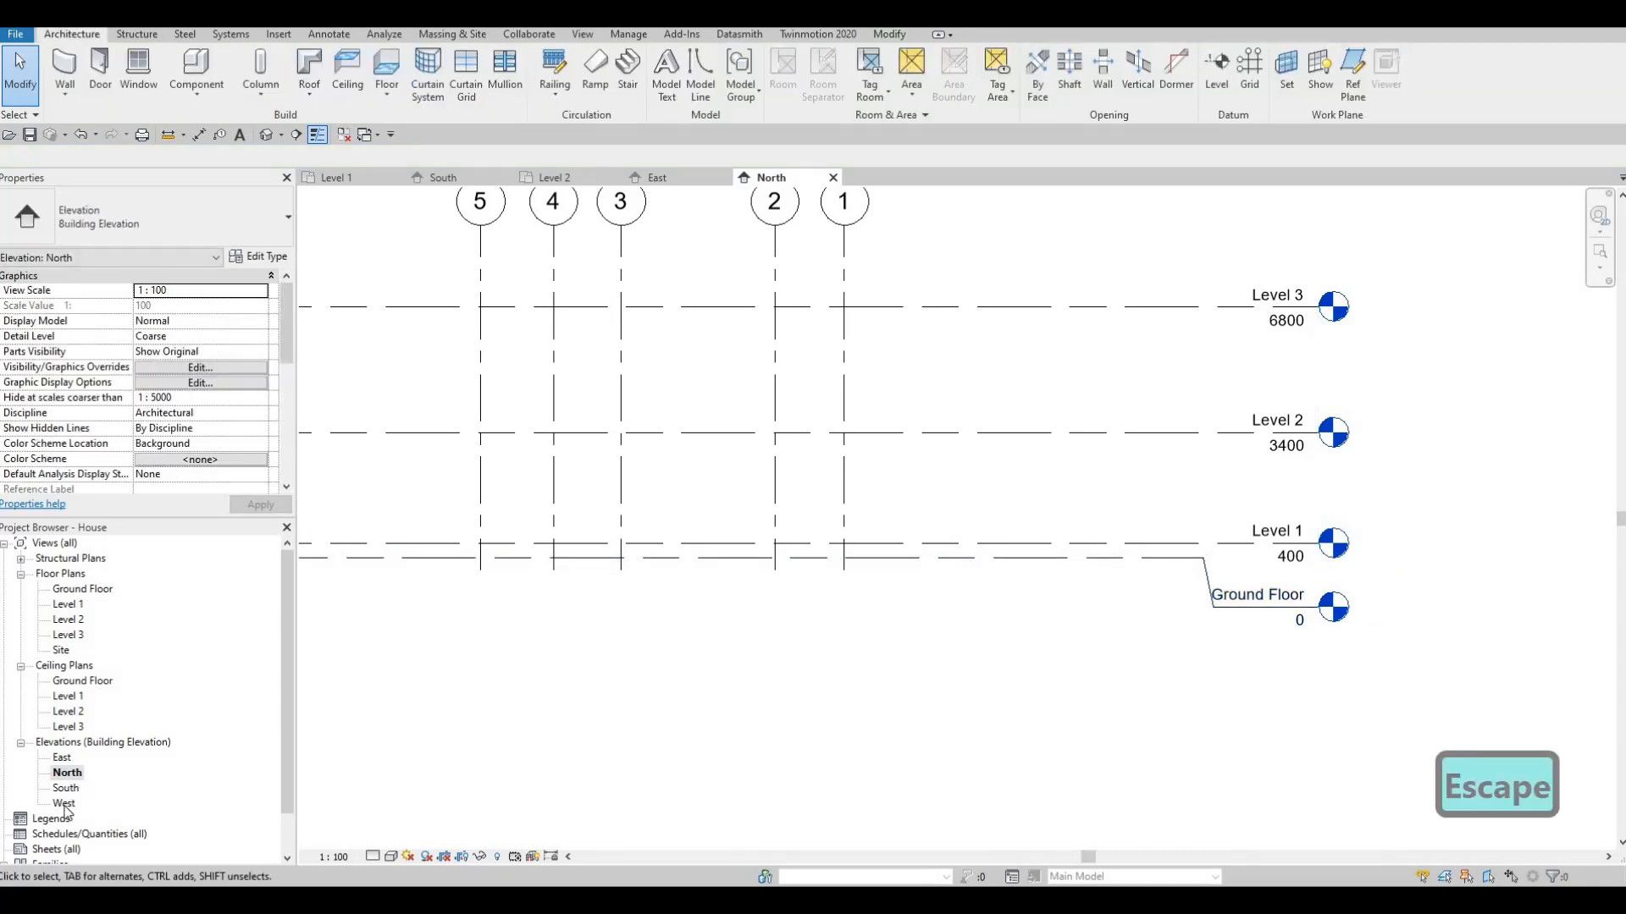
# Step: In the West elevation, extend the head ends of all levels slightly farther beyond grid K
pyautogui.doubleClick(65, 805)
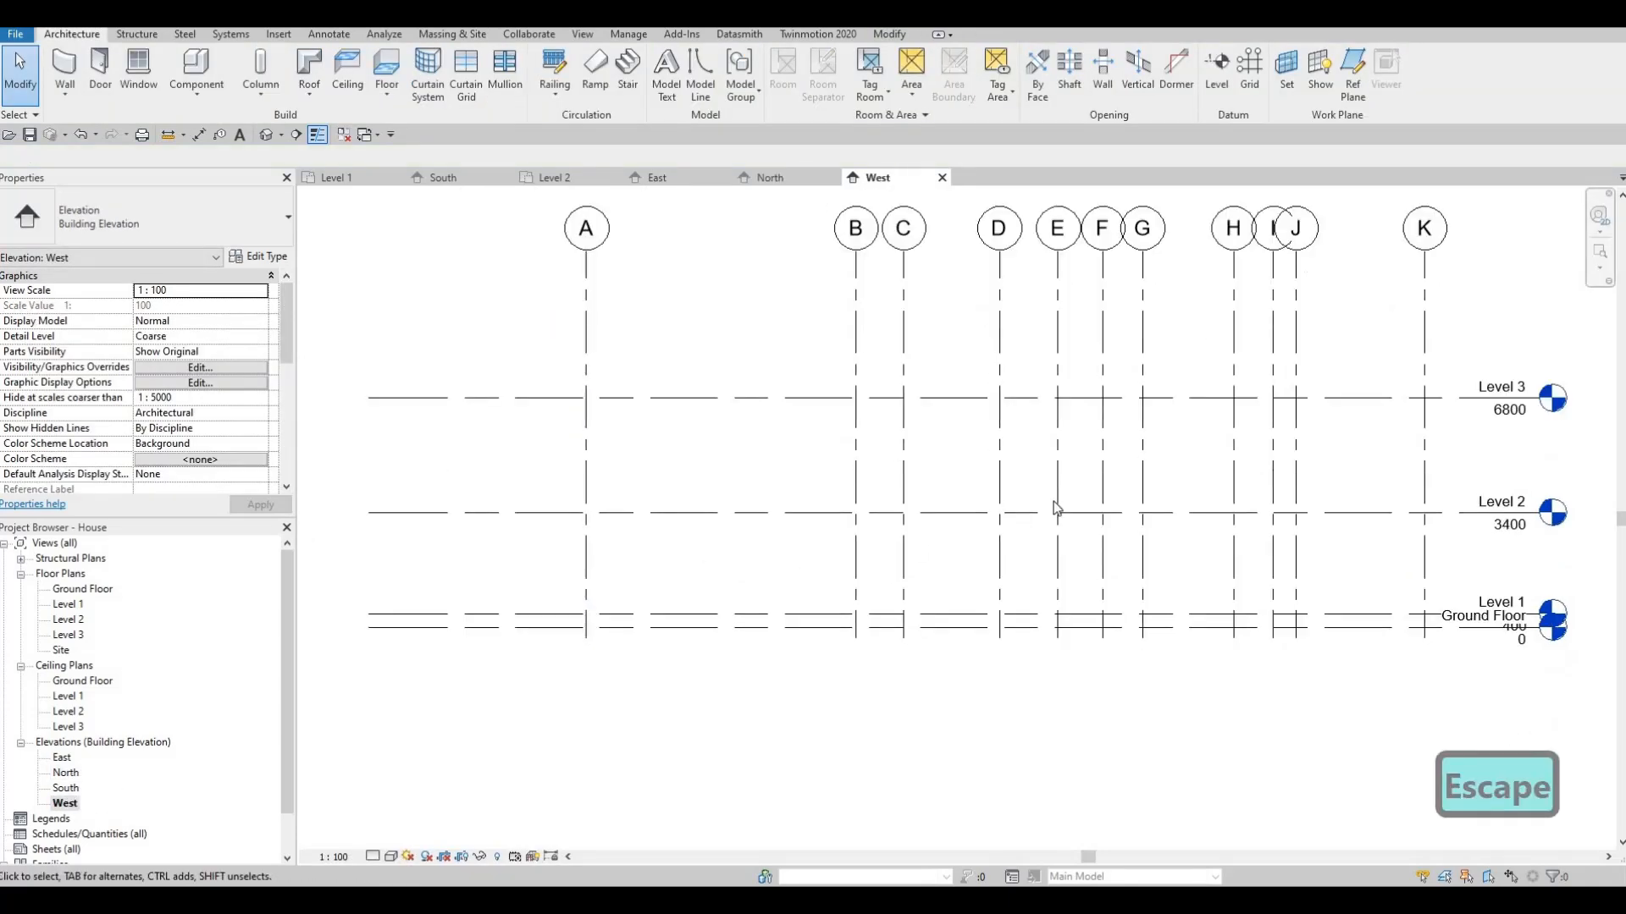
pyautogui.scroll(-2, 1056, 508)
pyautogui.click(1207, 448)
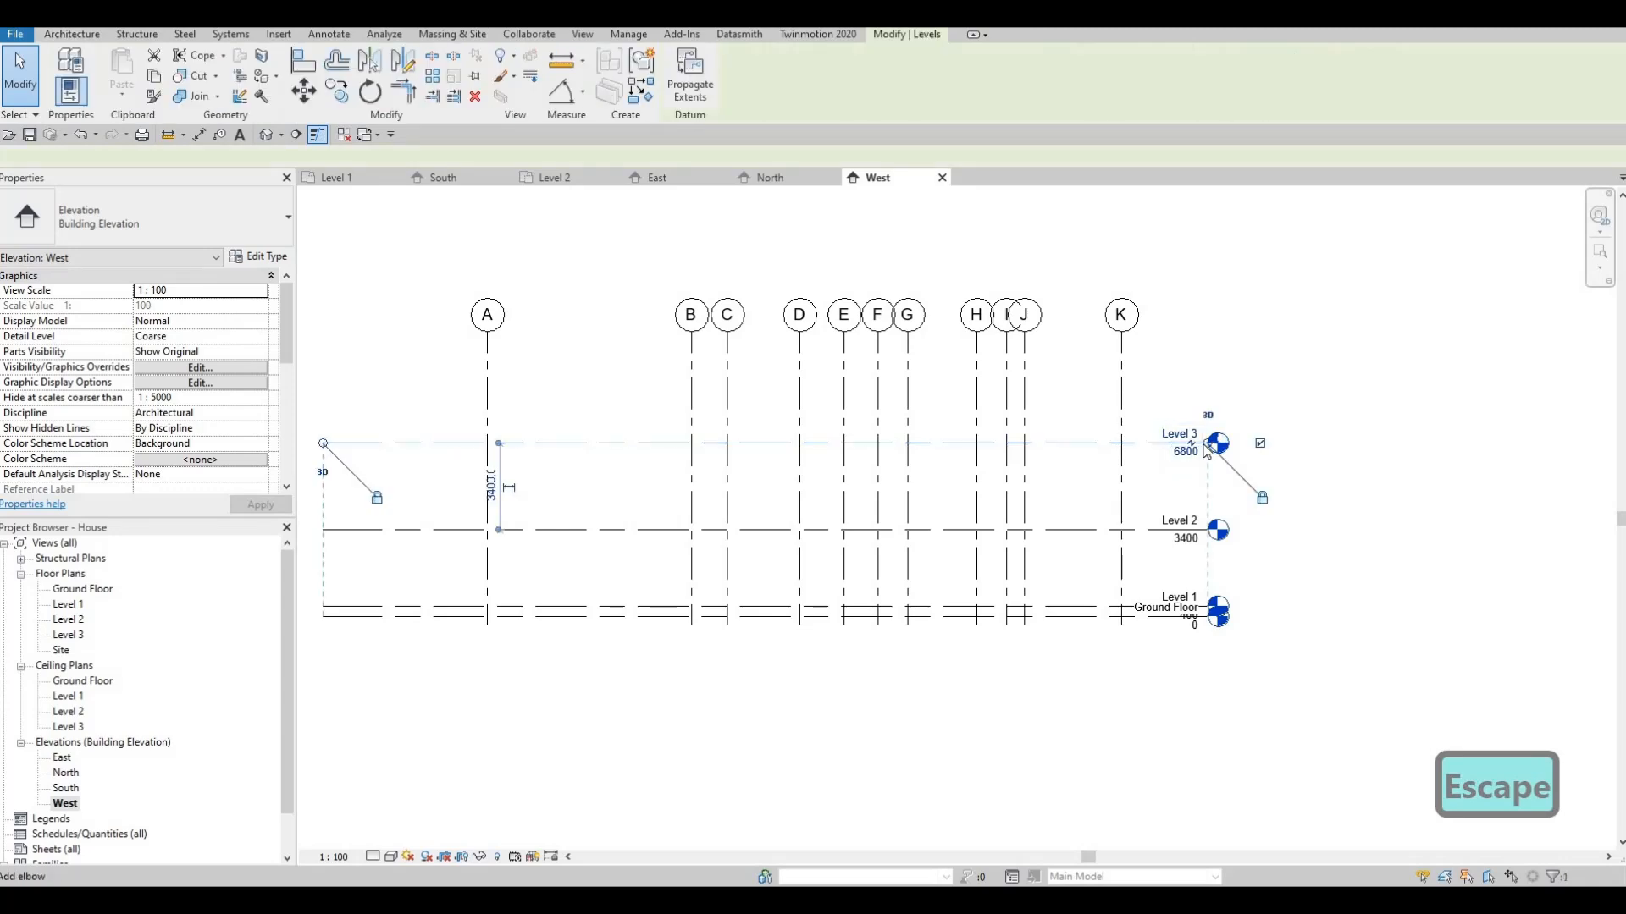
pyautogui.moveTo(1208, 444); pyautogui.dragTo(1236, 444)
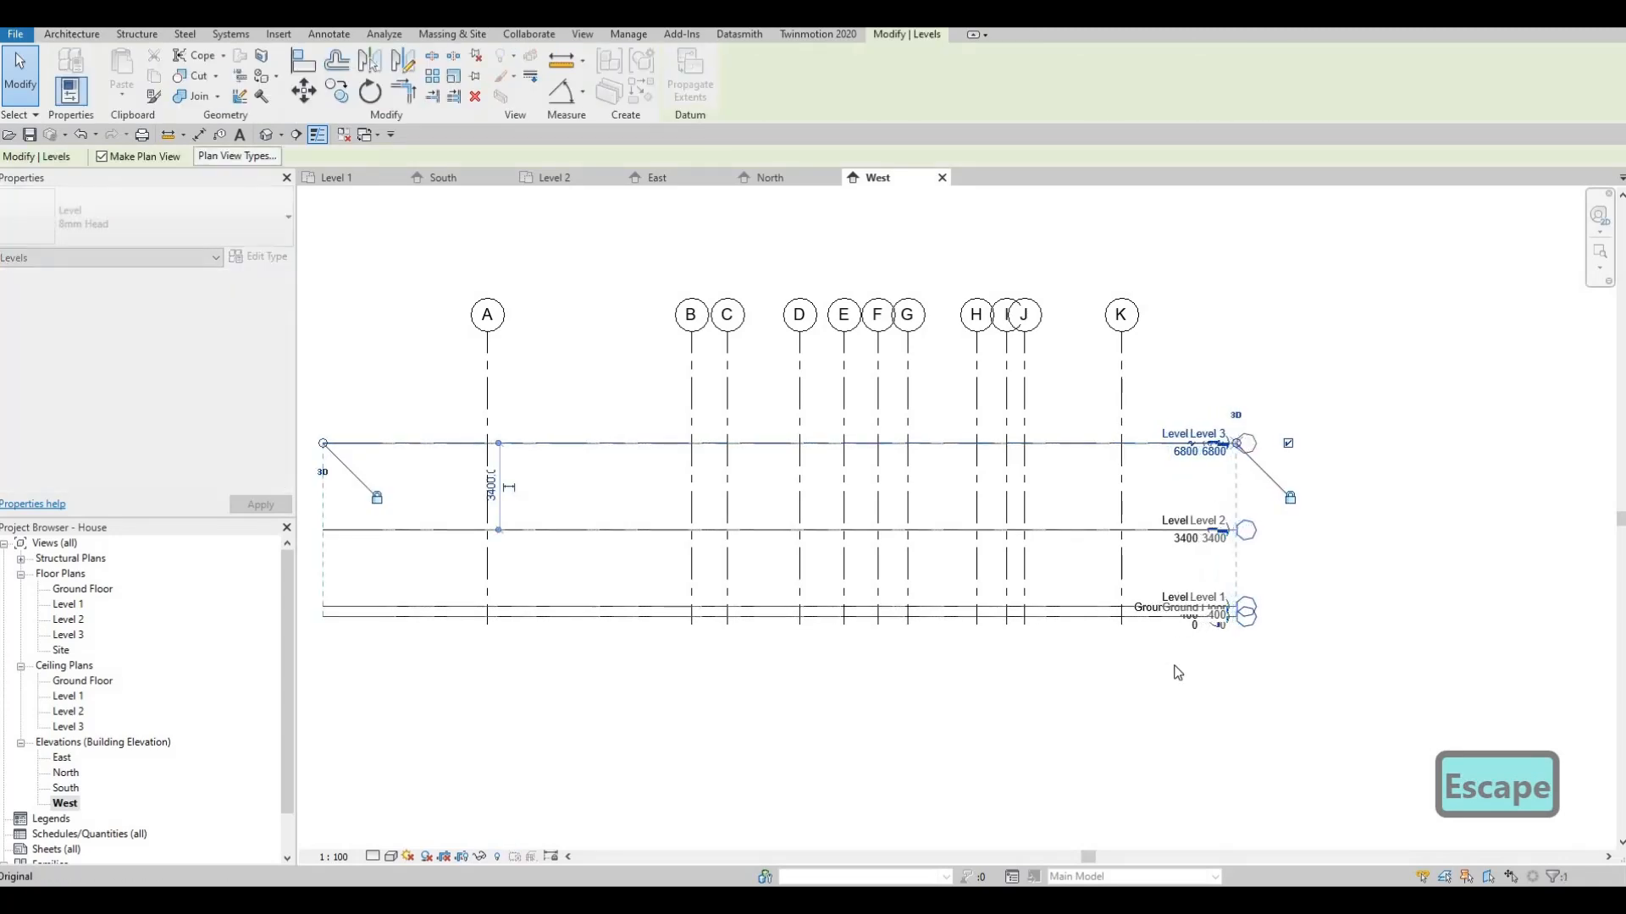
pyautogui.press('Escape')
# Step: Add an elbow to the Ground Floor level head in the West elevation and shift it below the Level 1 label
pyautogui.click(1219, 616)
pyautogui.scroll(3, 1224, 616)
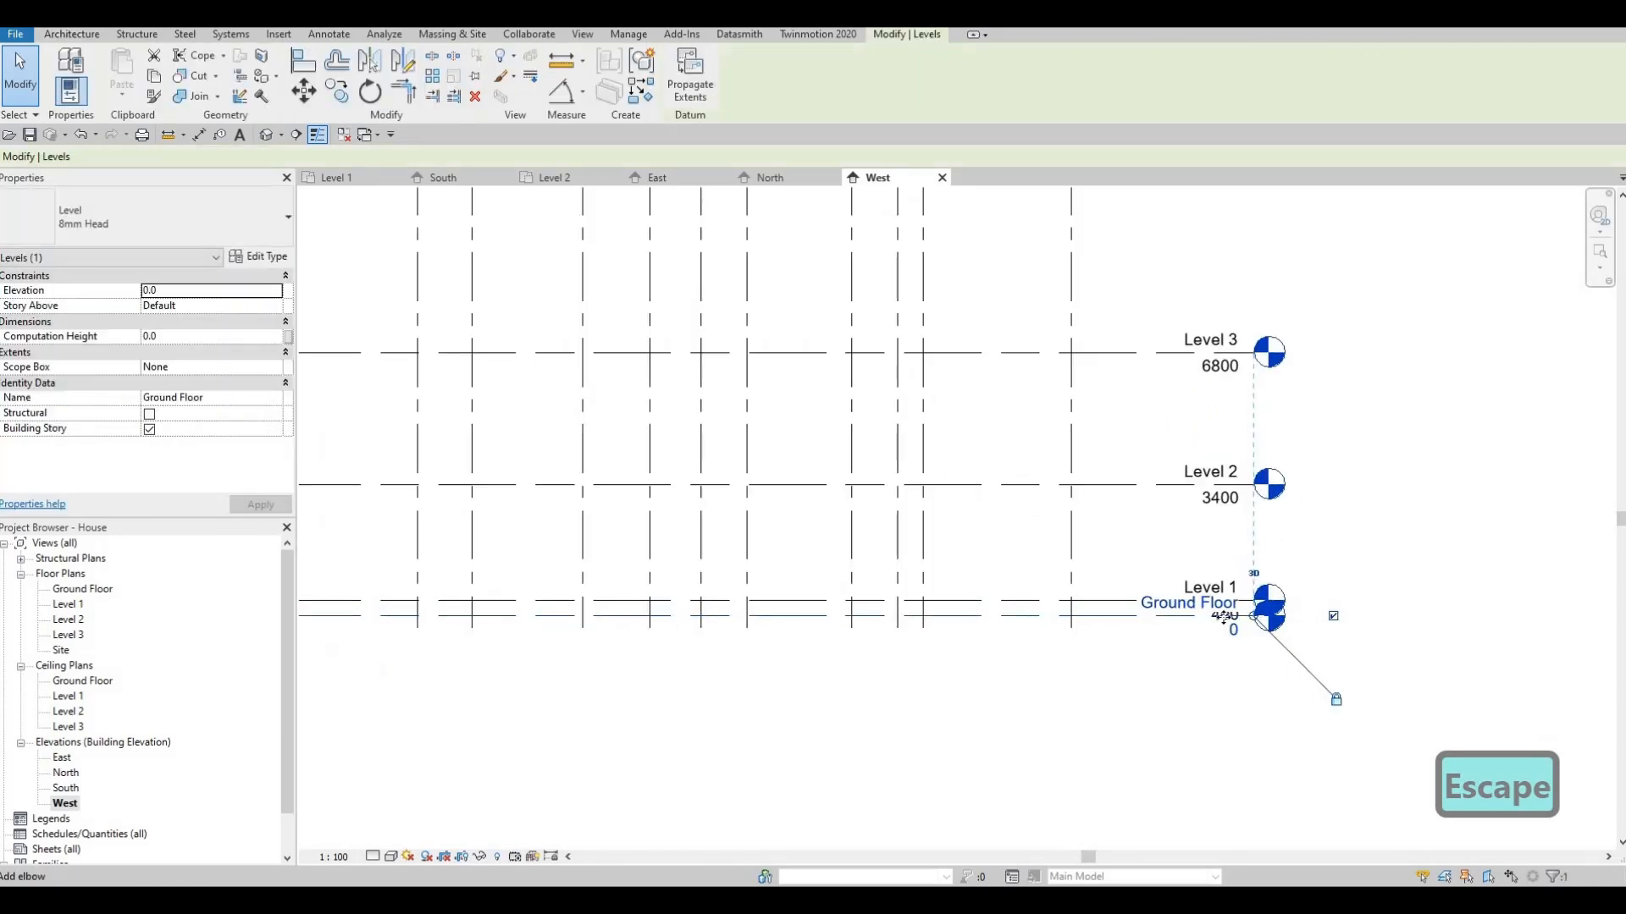
pyautogui.click(1225, 618)
pyautogui.moveTo(1102, 617); pyautogui.dragTo(1139, 665)
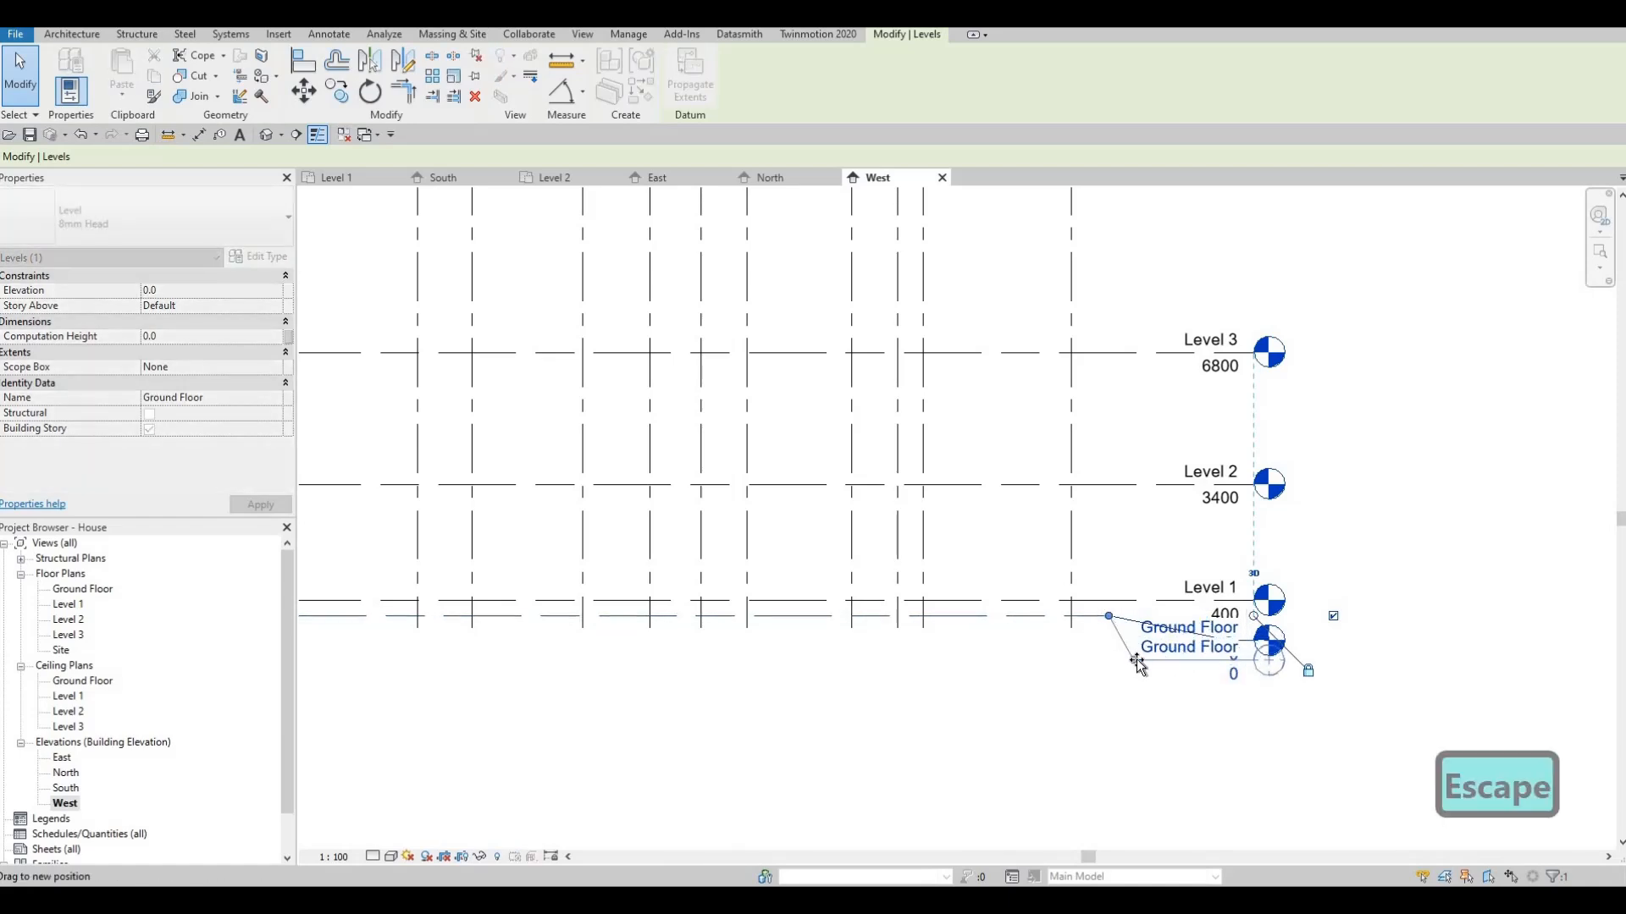
pyautogui.press('Escape')
pyautogui.moveTo(1047, 583); pyautogui.dragTo(1100, 628, button='middle')
pyautogui.scroll(-2, 1100, 627)
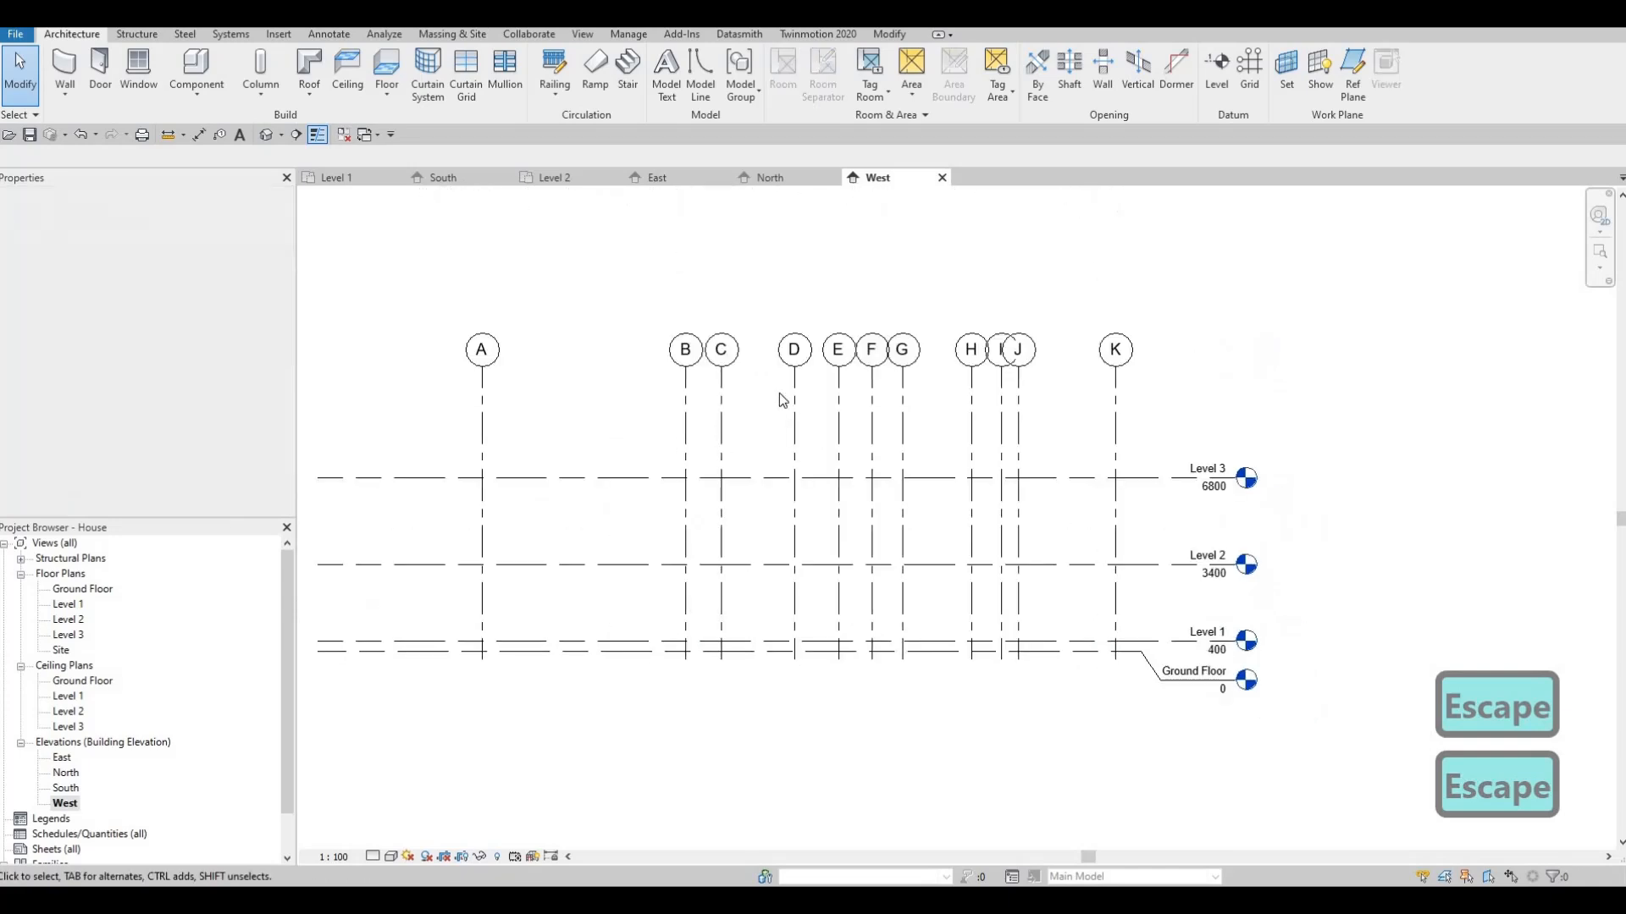
# Step: Add an elbow to the head of grid J in the West elevation to separate its bubble from grid I
pyautogui.click(1021, 388)
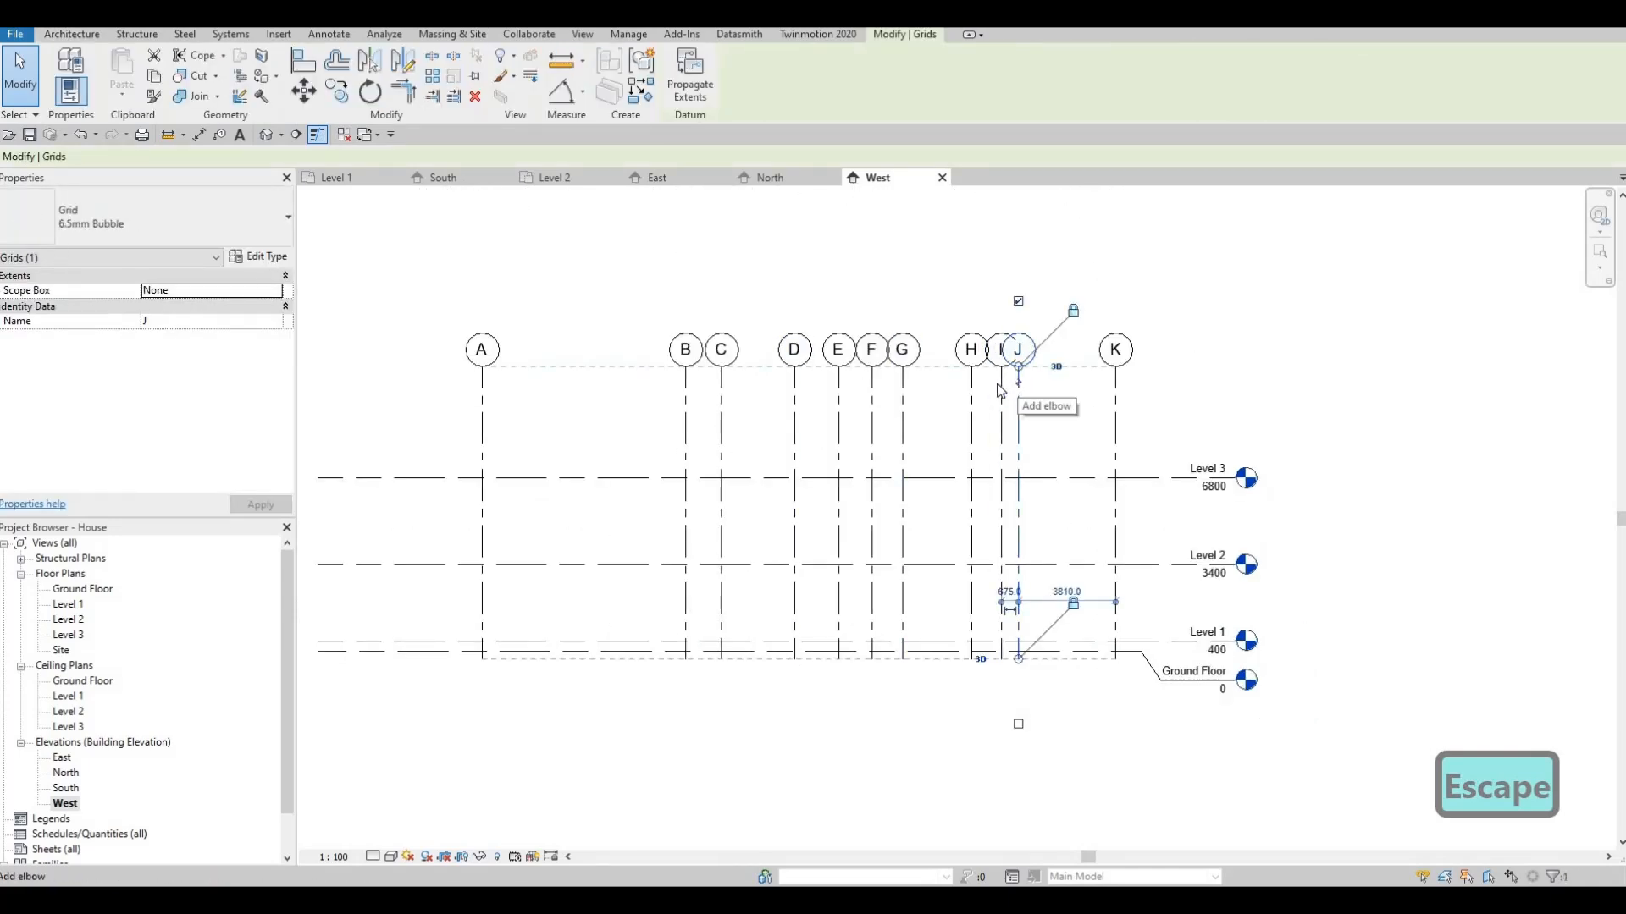
pyautogui.click(1022, 388)
pyautogui.moveTo(1020, 396); pyautogui.dragTo(1023, 407)
pyautogui.press('Escape')
pyautogui.press('Escape')
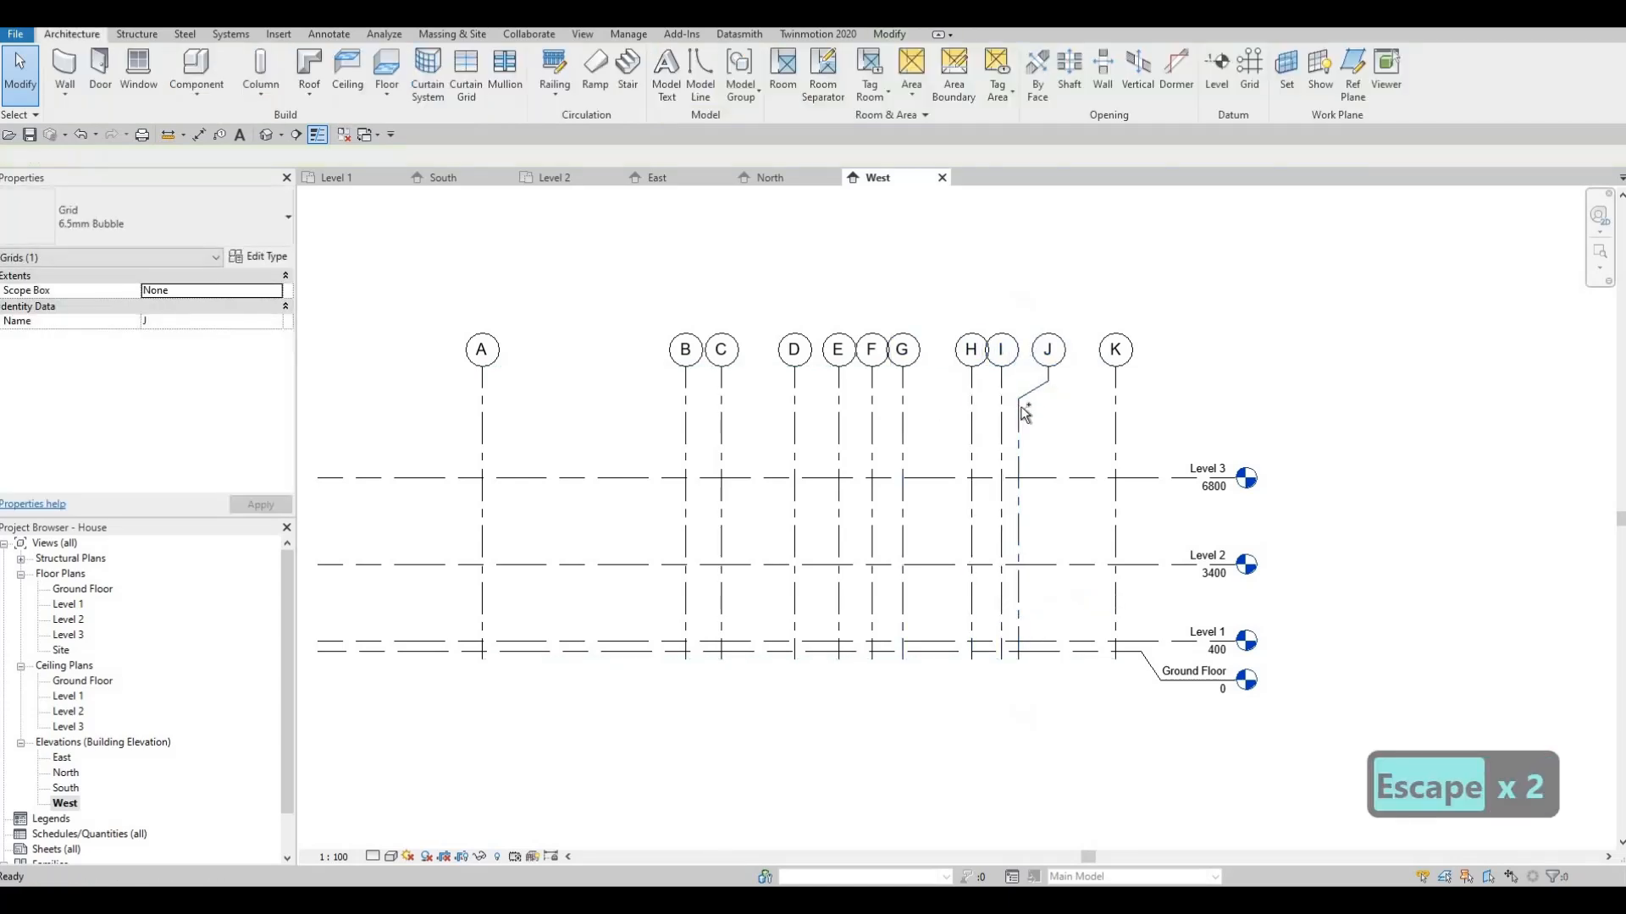
# Step: Undo the elbow added to grid J
pyautogui.hotkey('ctrl', 'z')
pyautogui.hotkey('ctrl', 'z')
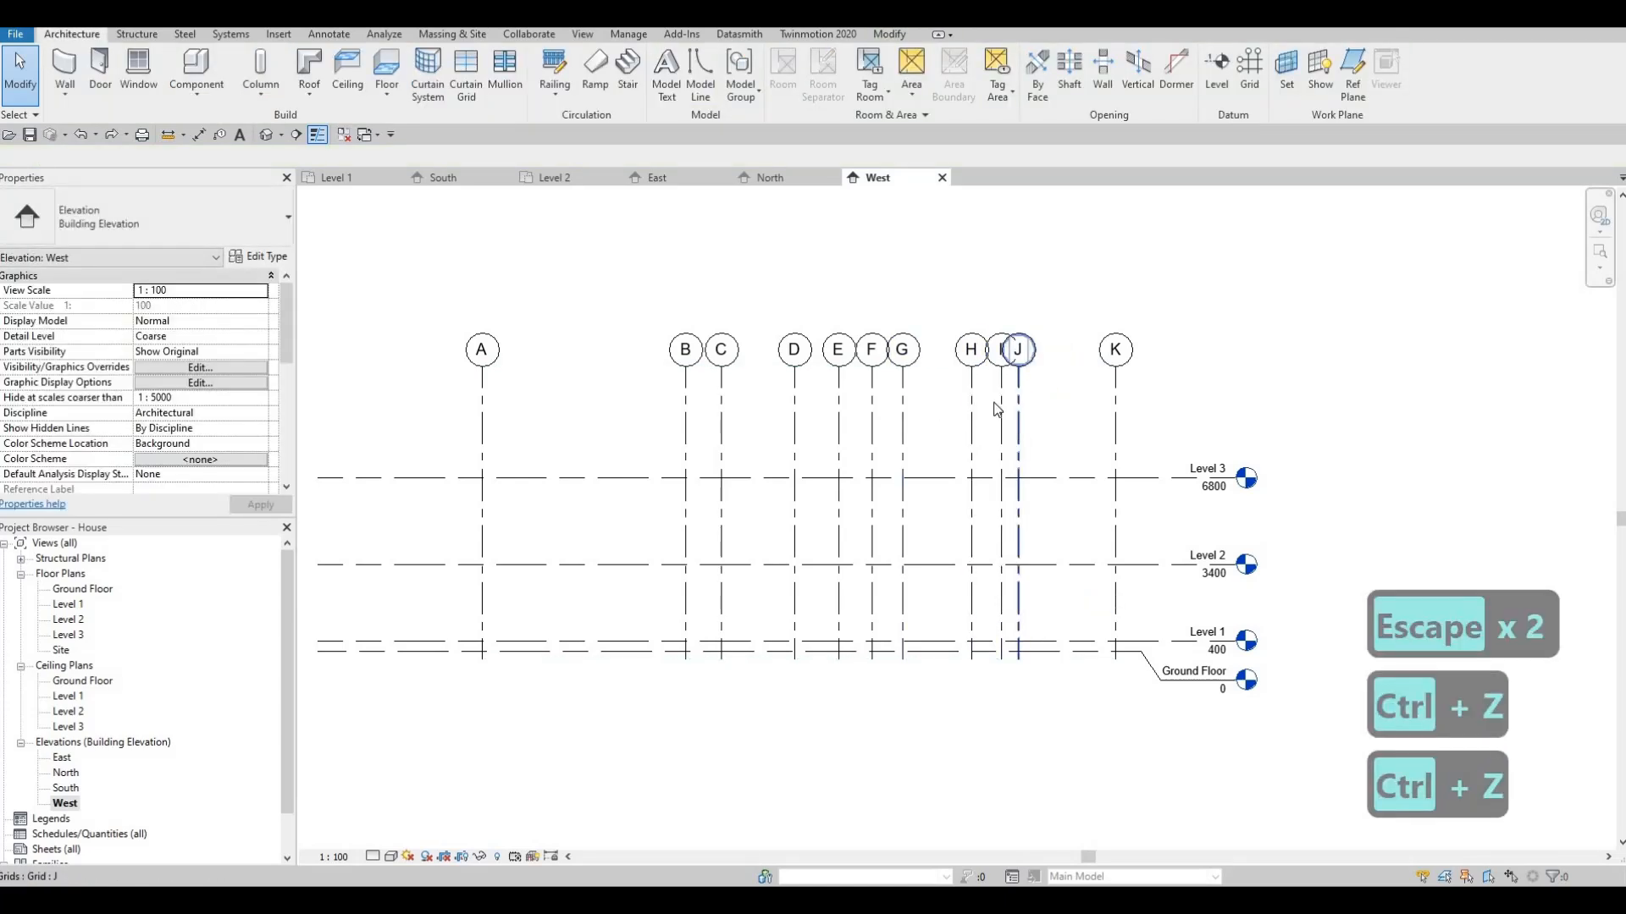
pyautogui.press('Escape')
pyautogui.scroll(-3, 969, 423)
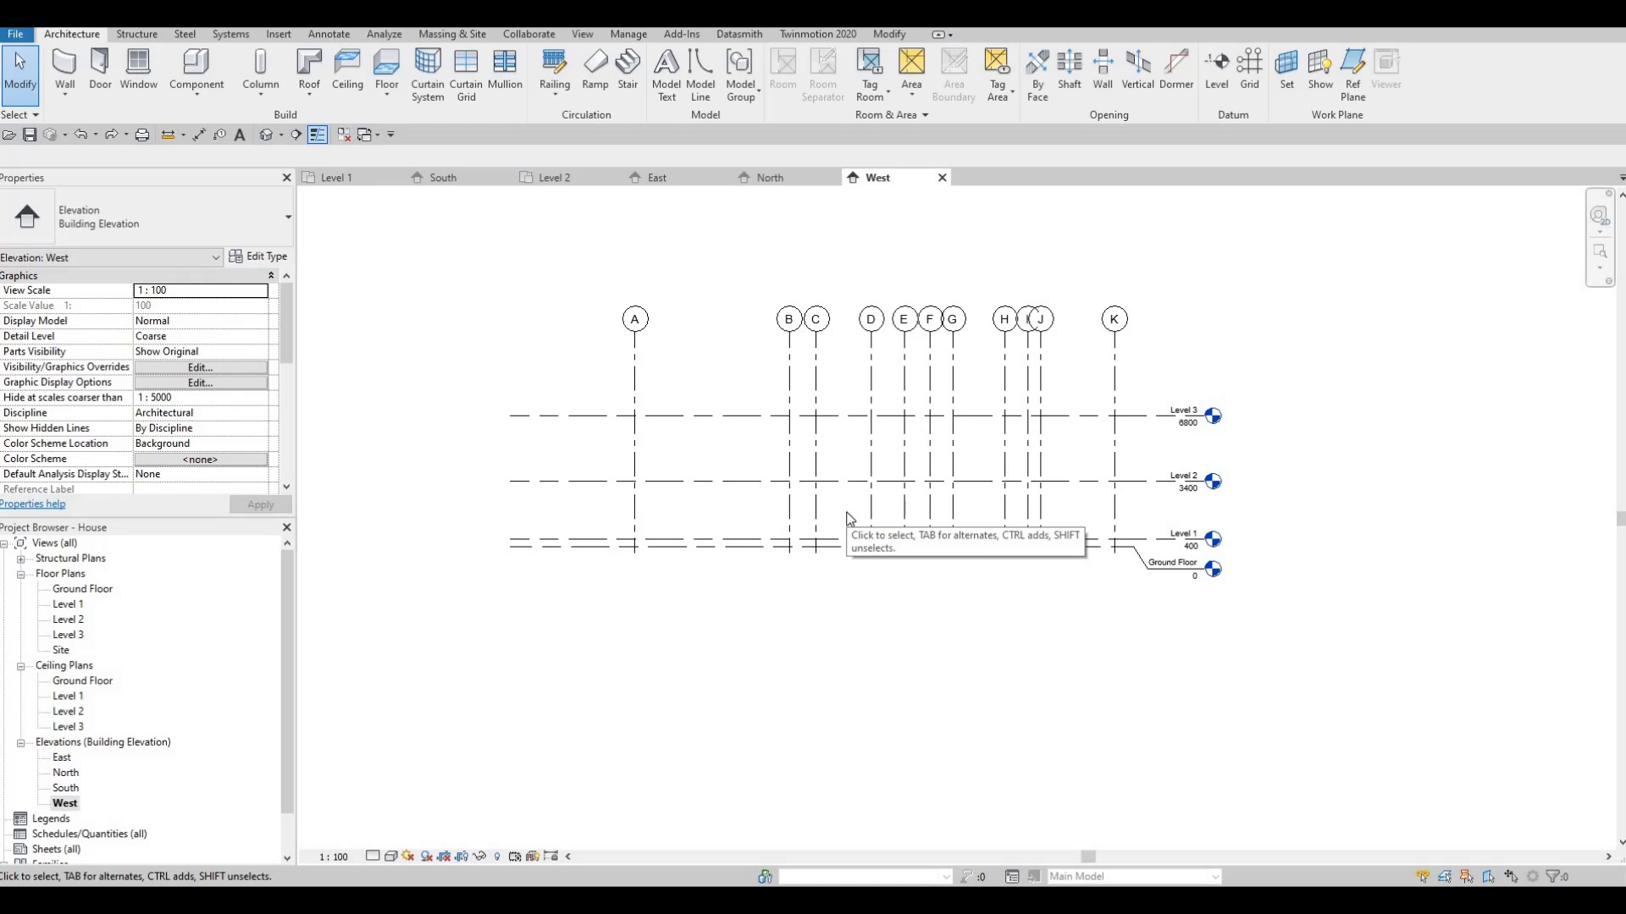
pyautogui.moveTo(849, 508); pyautogui.dragTo(881, 516, button='middle')
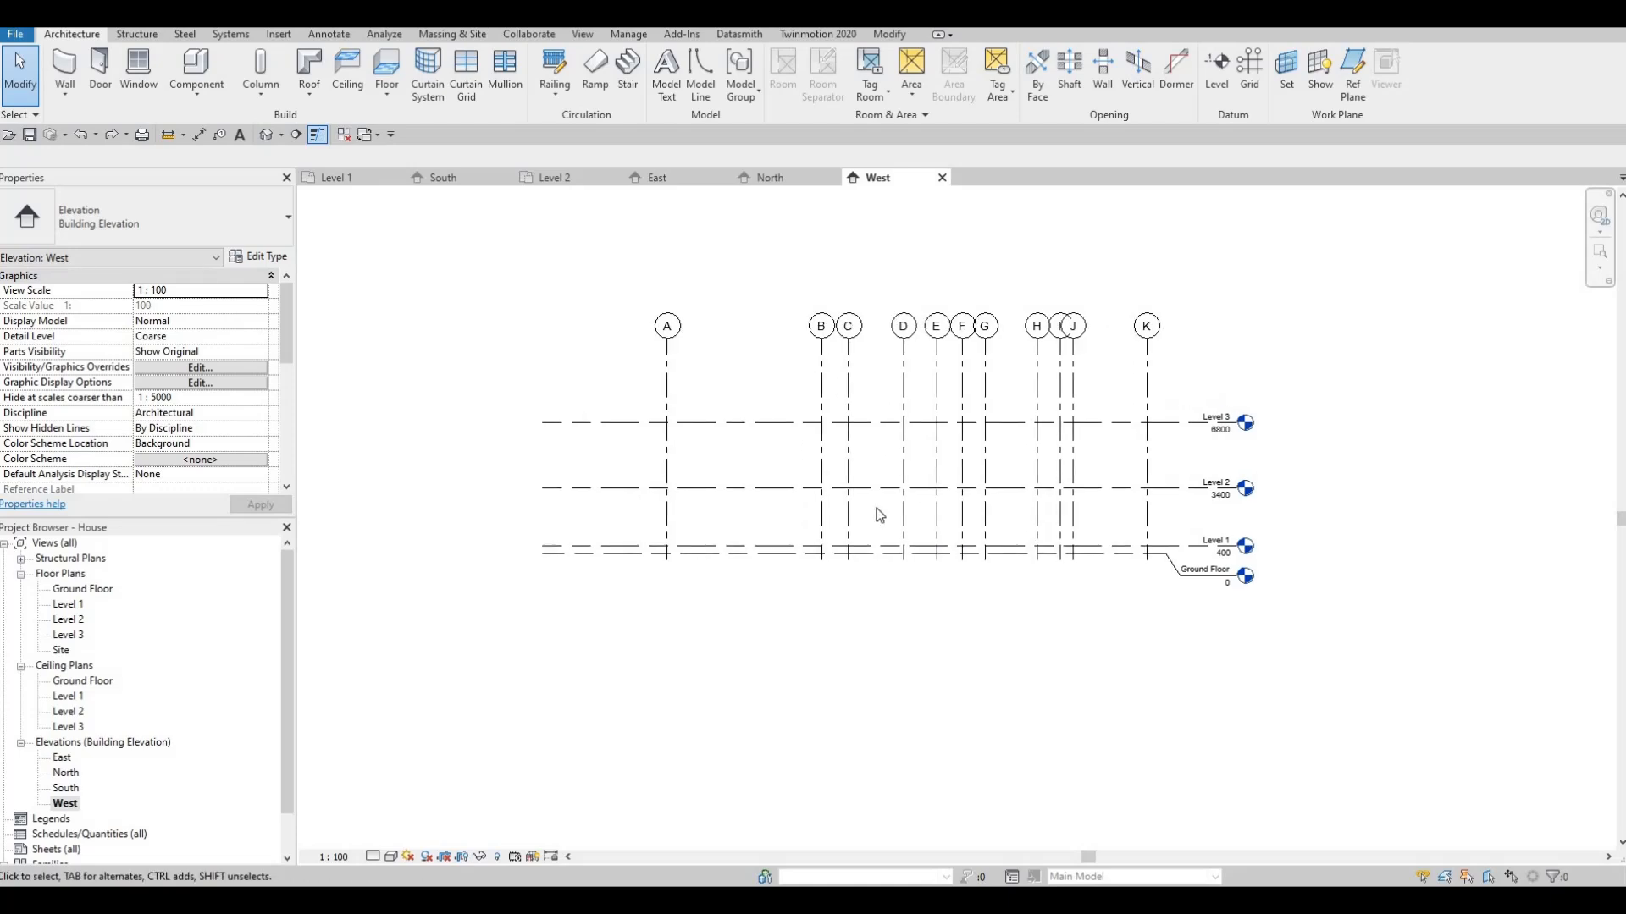
pyautogui.press('Escape')
pyautogui.moveTo(697, 466); pyautogui.dragTo(710, 436, button='middle')
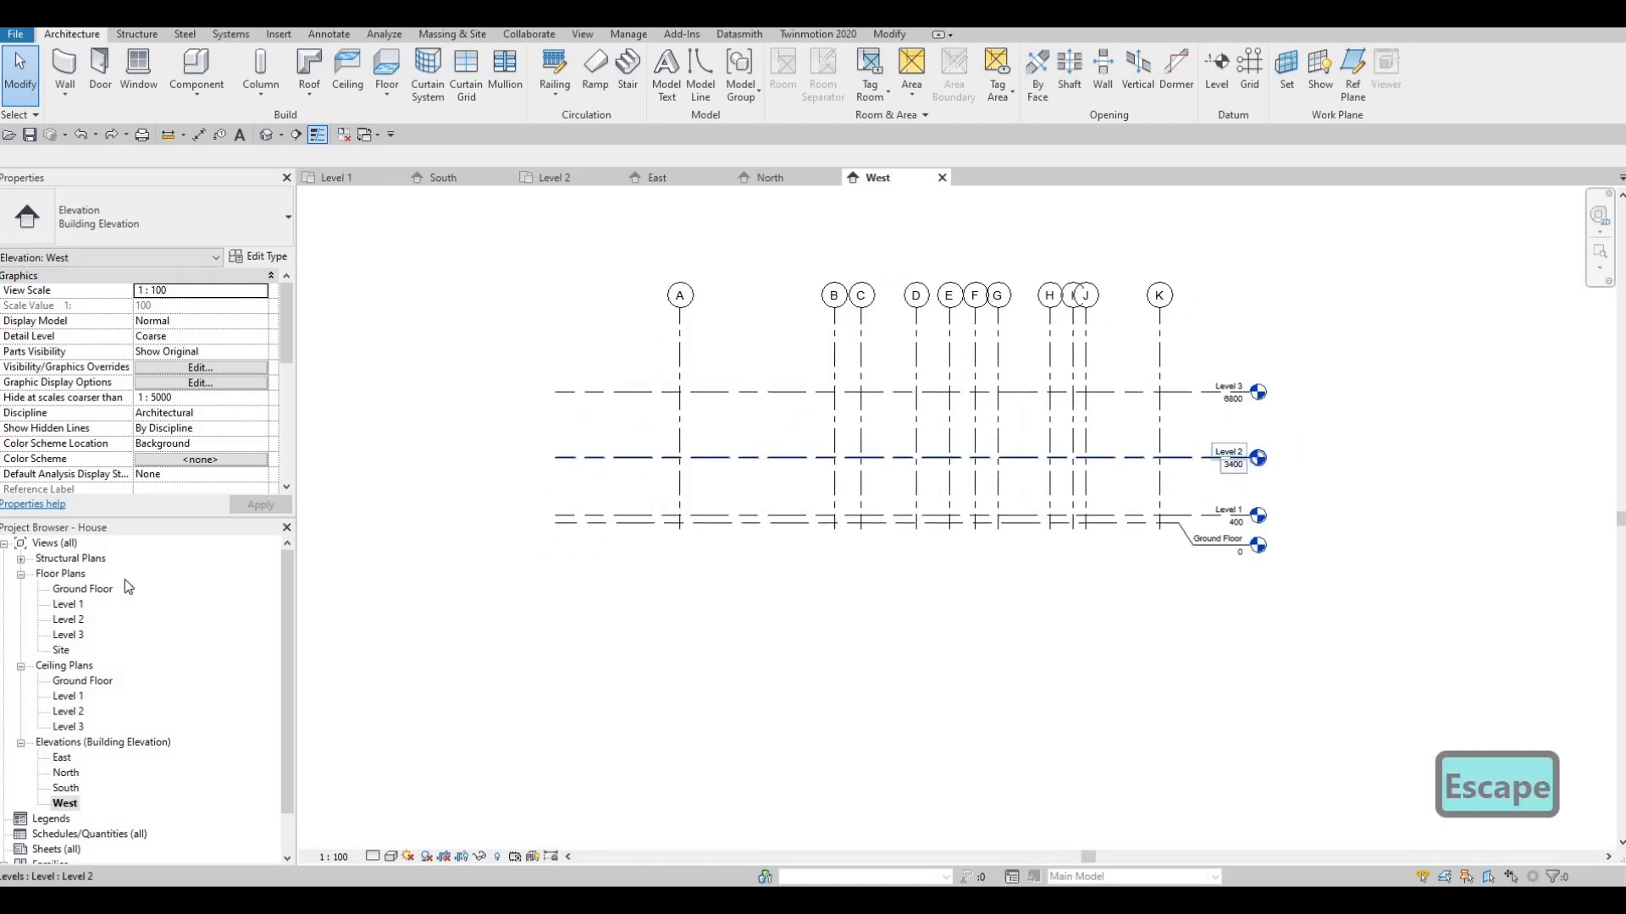
# Step: Return to the Level 1 floor plan and close all other inactive views
pyautogui.doubleClick(69, 606)
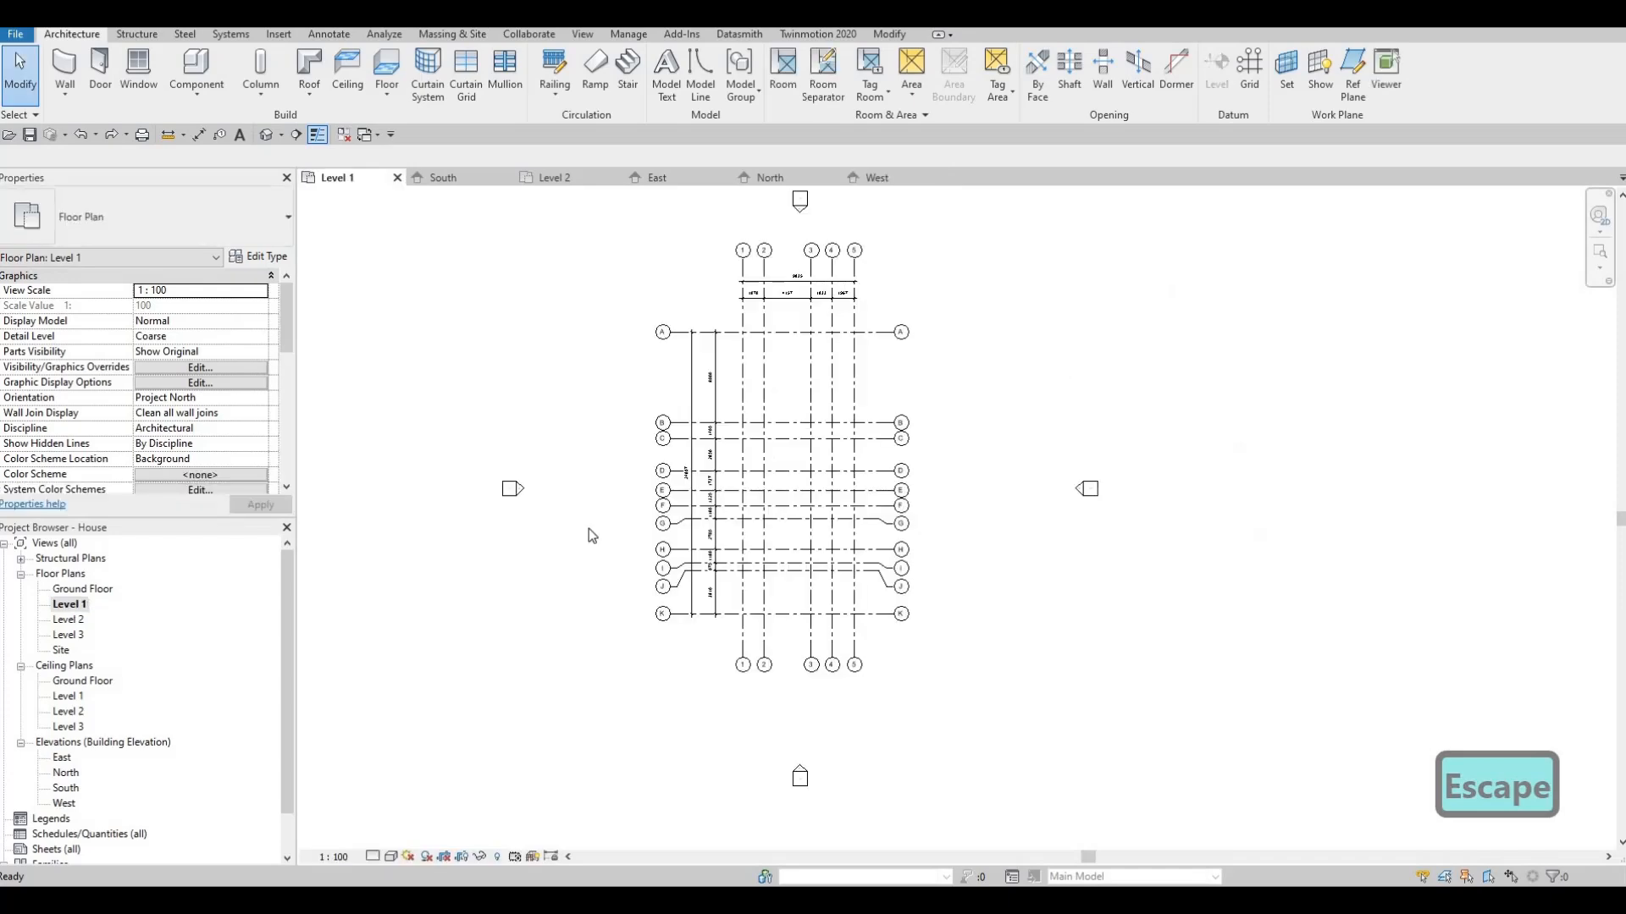
pyautogui.moveTo(810, 522); pyautogui.dragTo(972, 505, button='middle')
pyautogui.scroll(2, 959, 485)
pyautogui.moveTo(983, 422); pyautogui.dragTo(972, 472, button='middle')
pyautogui.scroll(-2, 972, 472)
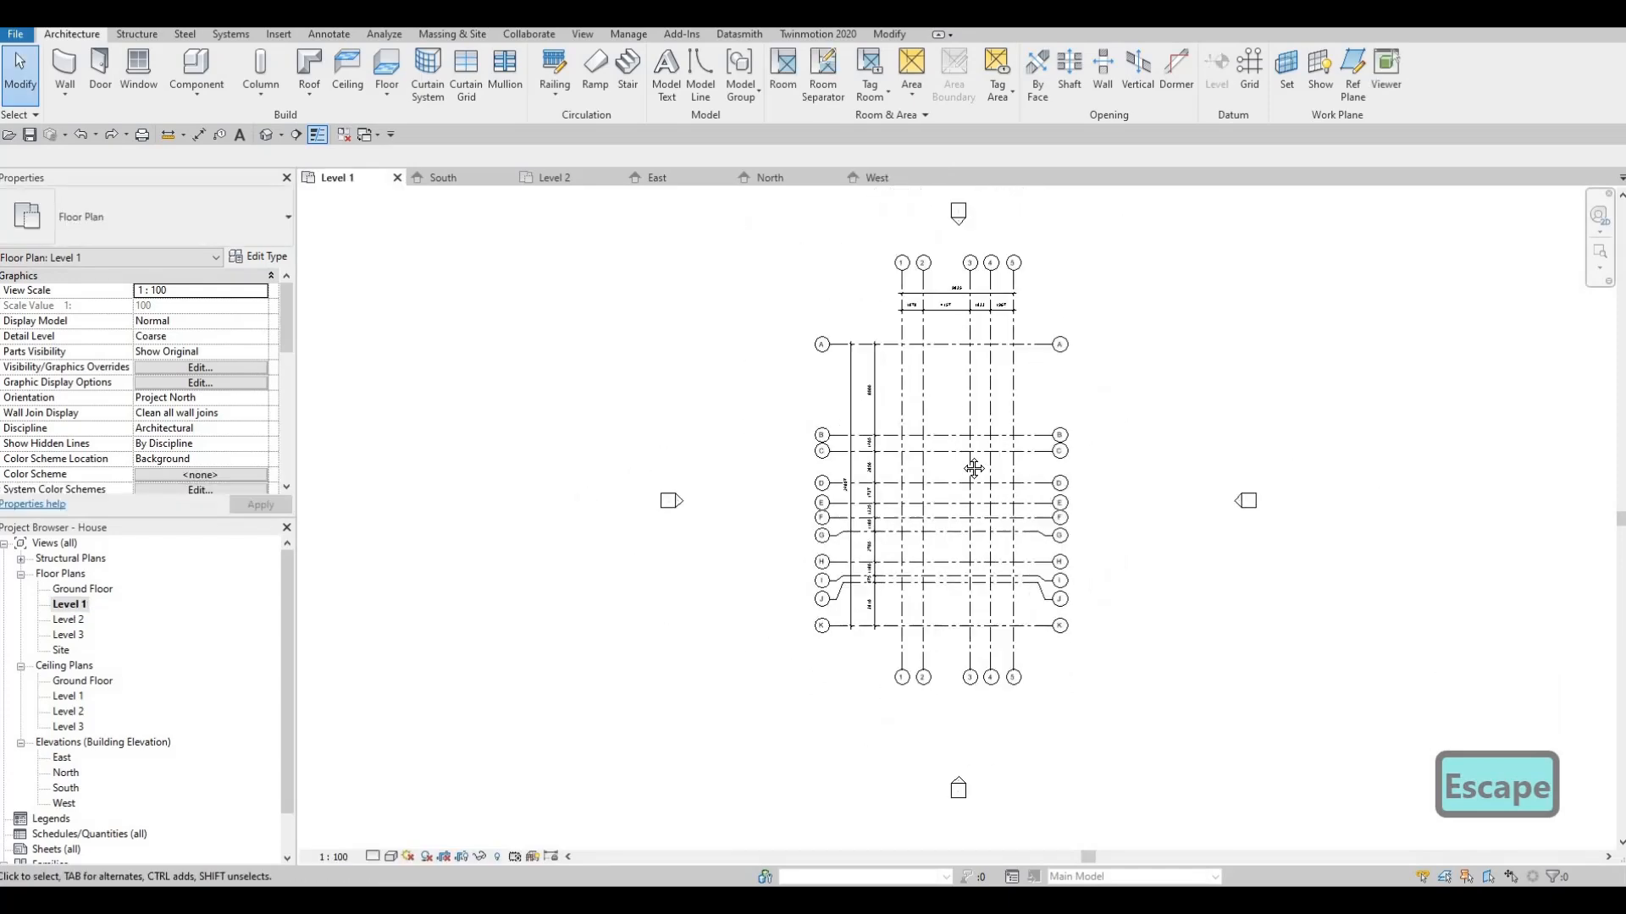
pyautogui.scroll(-2, 945, 456)
pyautogui.moveTo(895, 432); pyautogui.dragTo(854, 467, button='middle')
pyautogui.scroll(2, 949, 313)
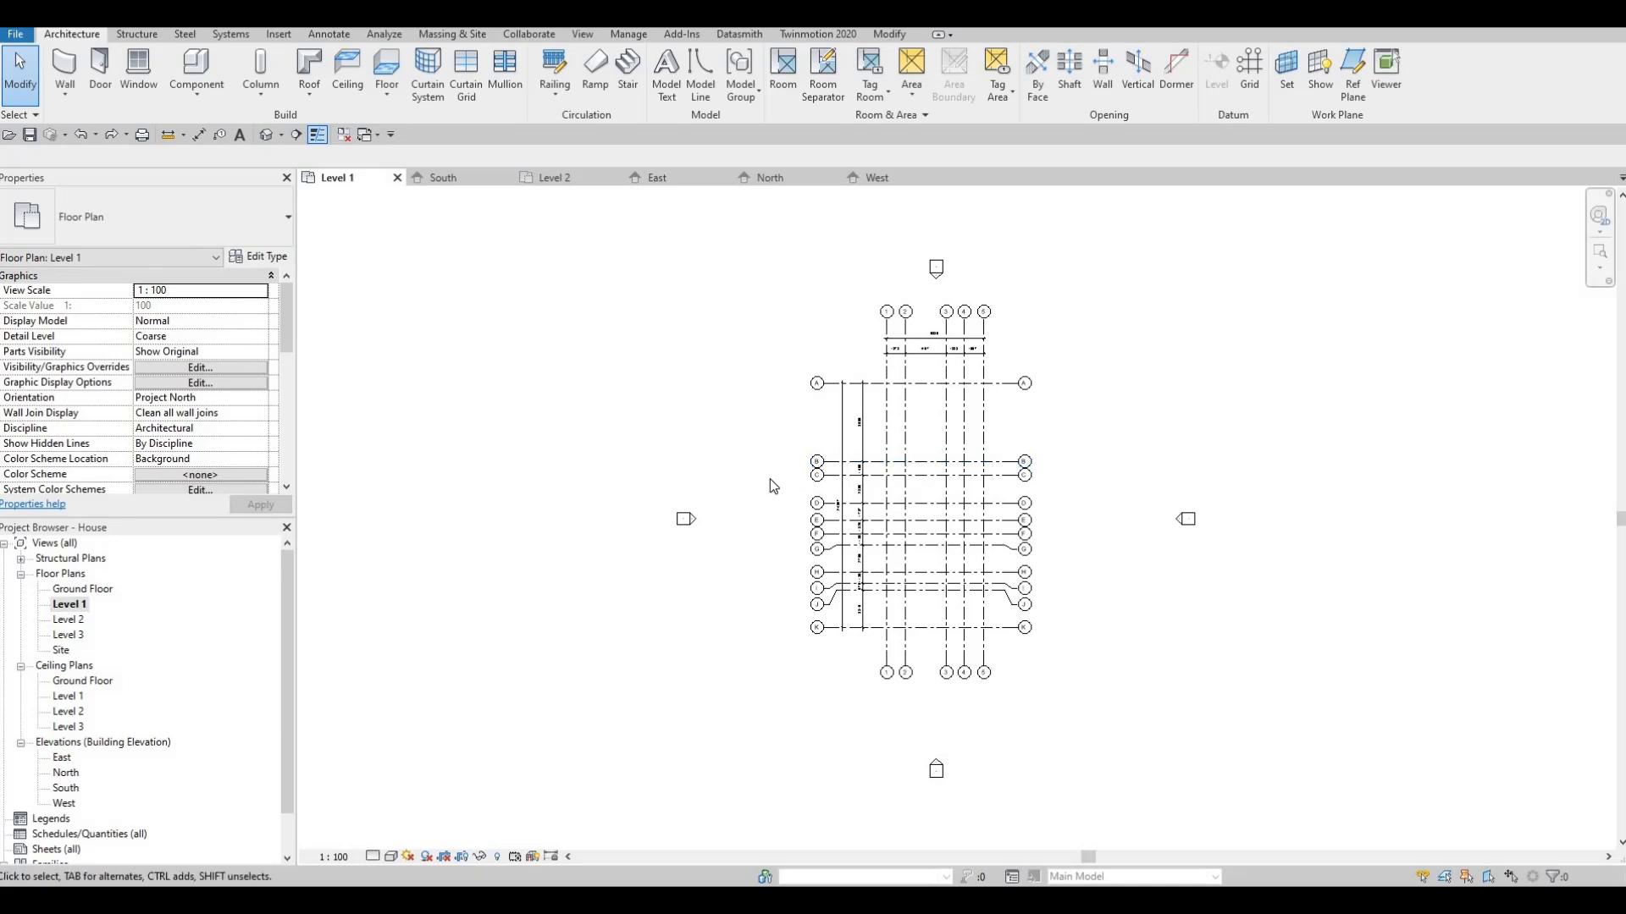
pyautogui.press('z')
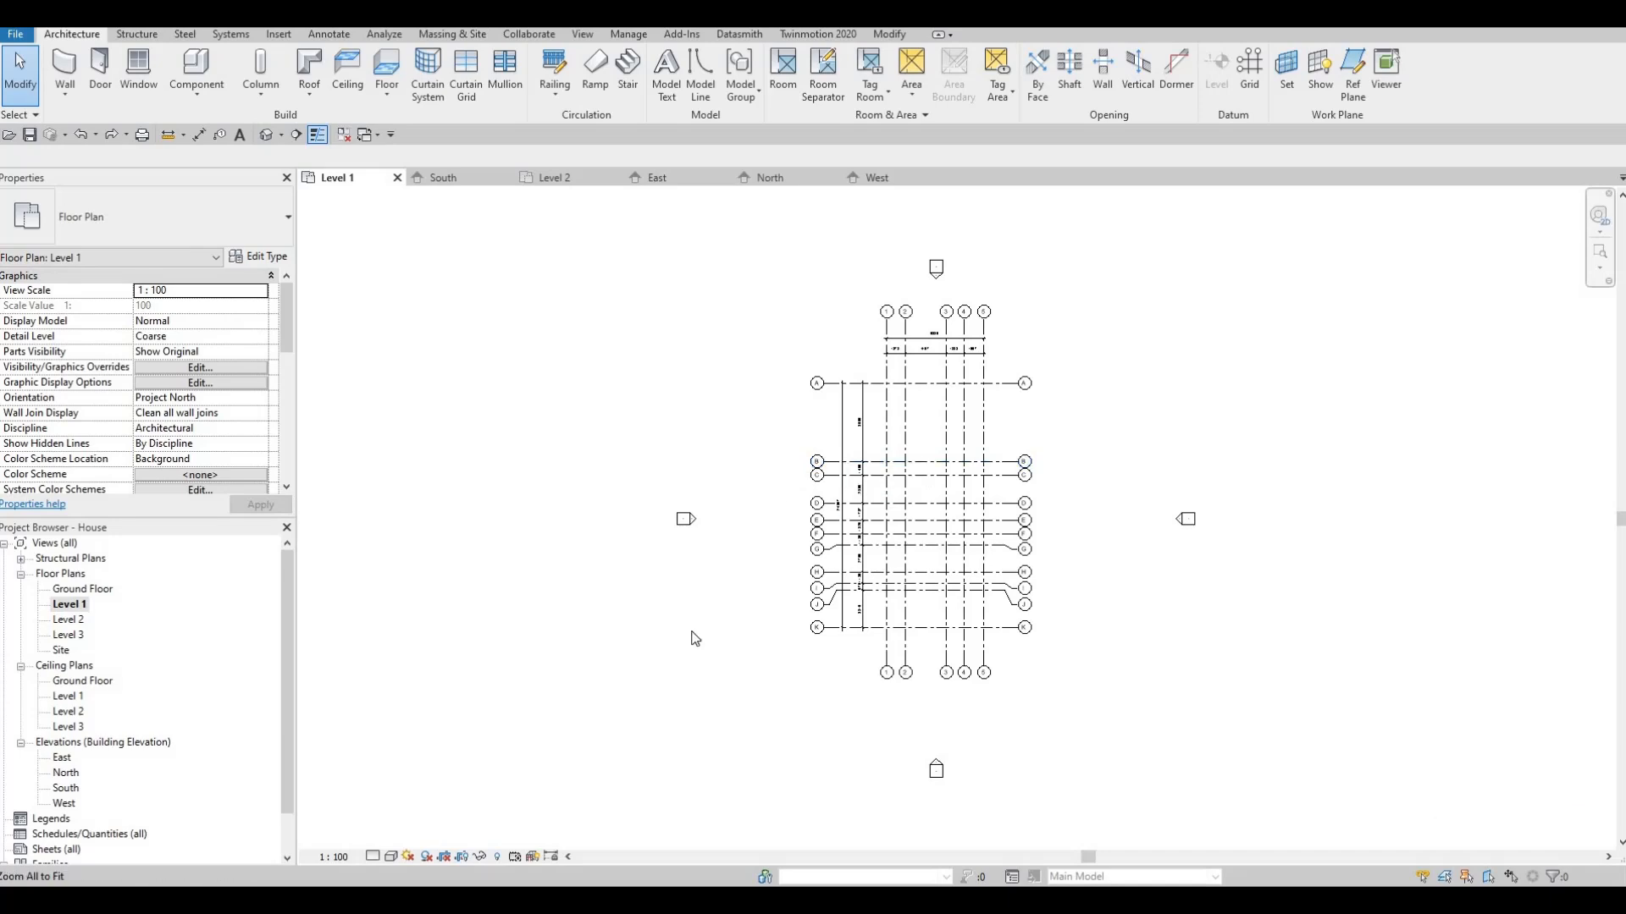
pyautogui.press('a')
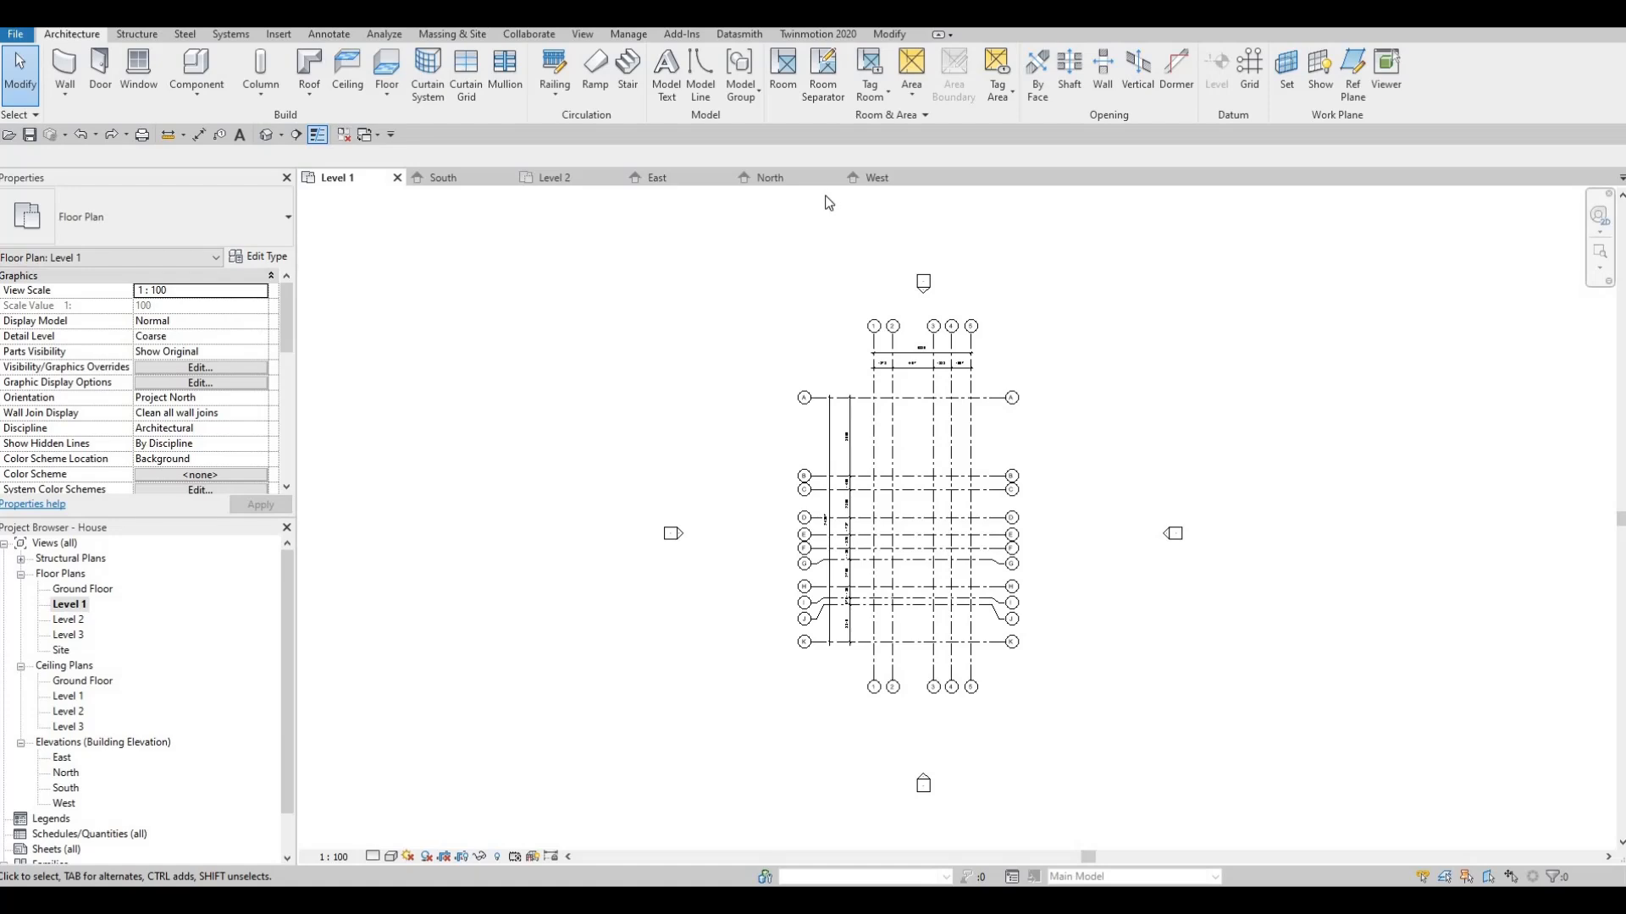
pyautogui.click(343, 136)
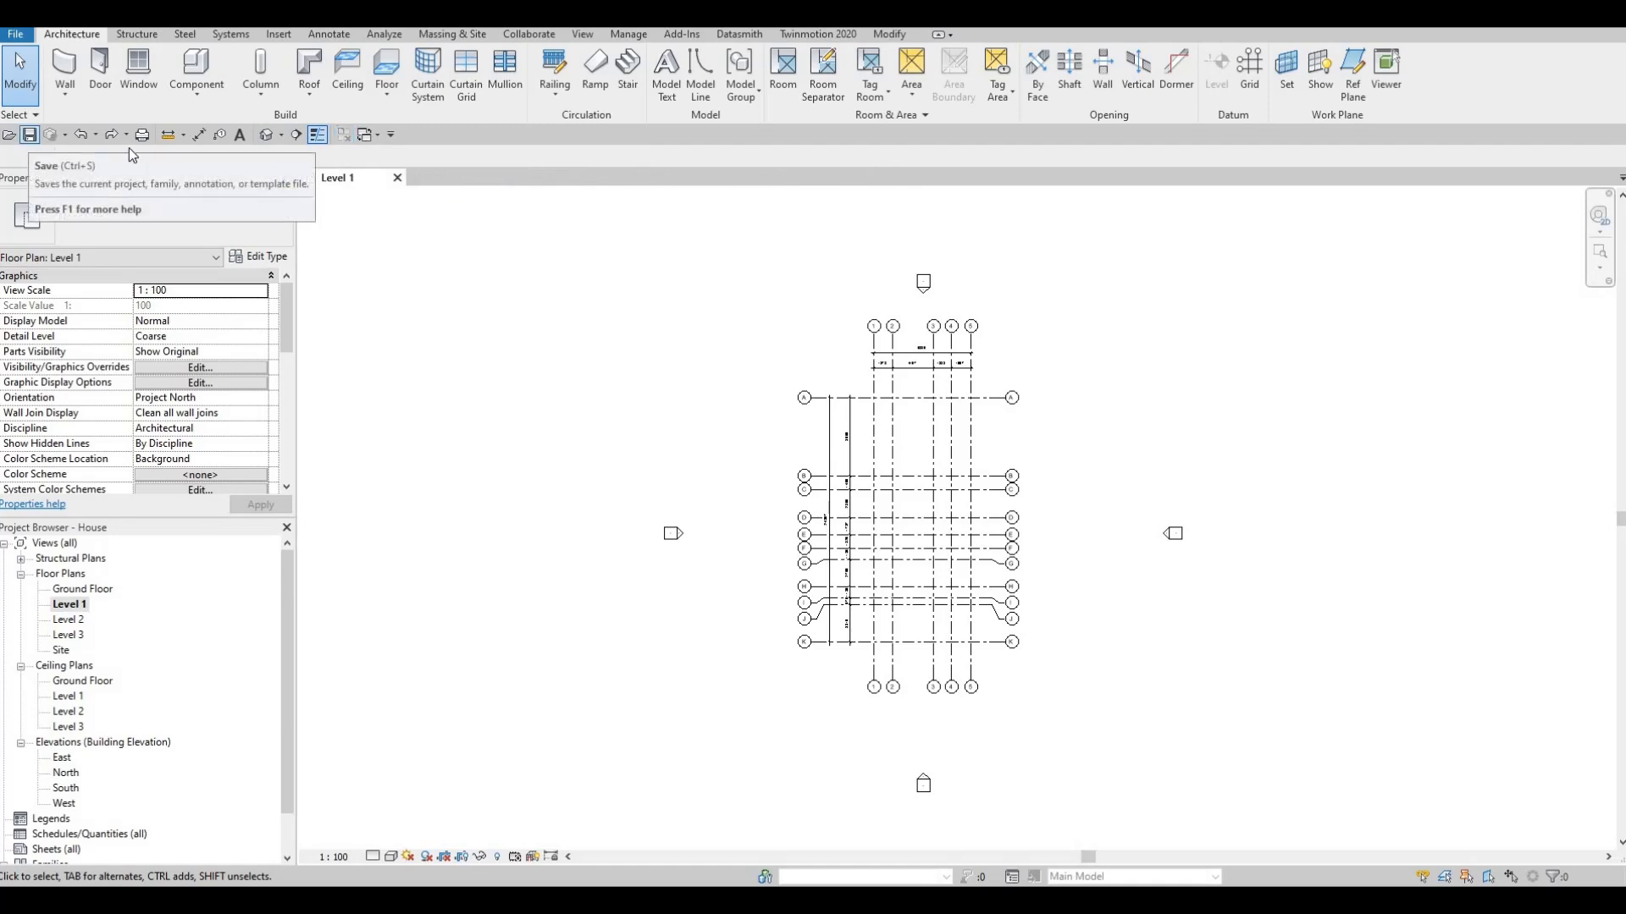
pyautogui.scroll(-2, 522, 339)
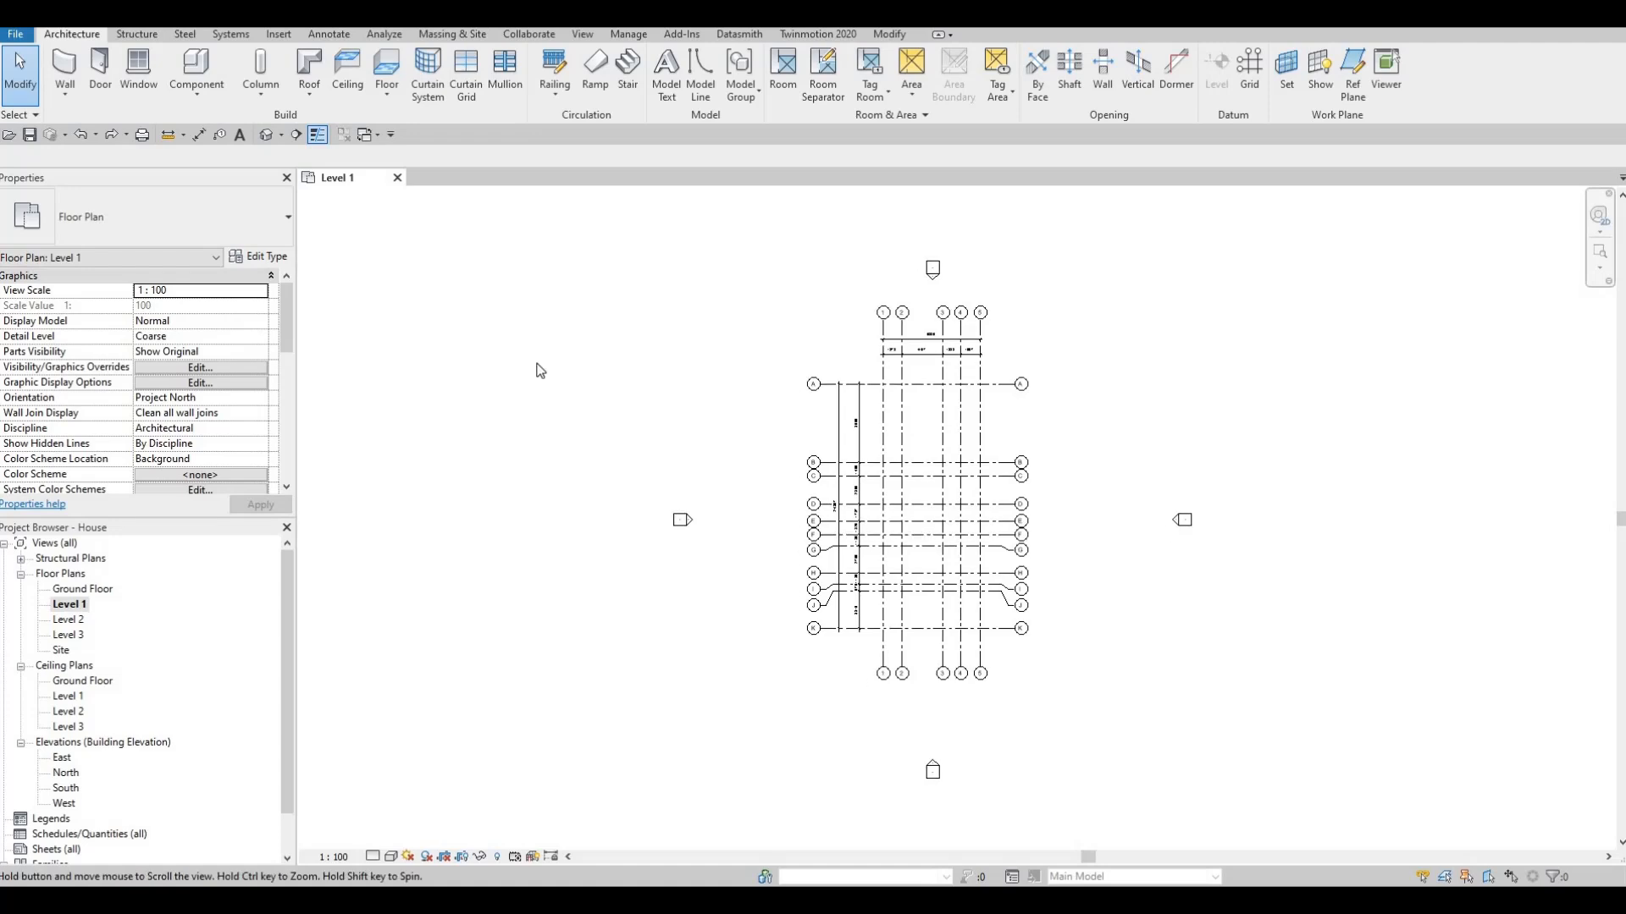
pyautogui.moveTo(518, 308); pyautogui.dragTo(575, 308, button='middle')
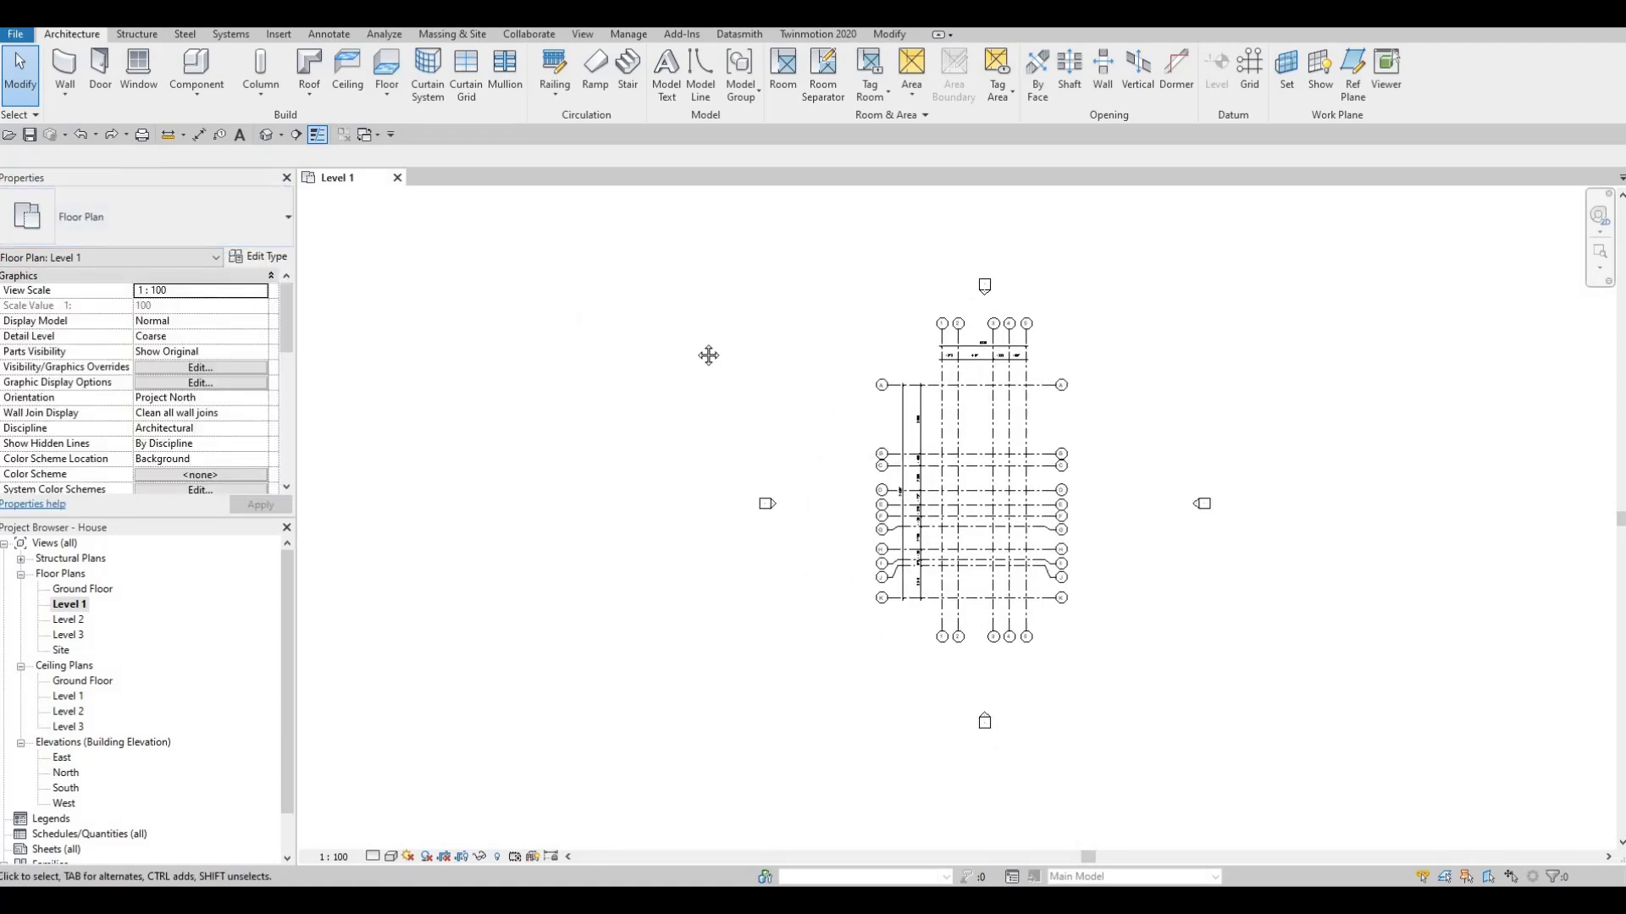
pyautogui.moveTo(709, 355); pyautogui.dragTo(691, 394, button='middle')
pyautogui.scroll(2, 888, 457)
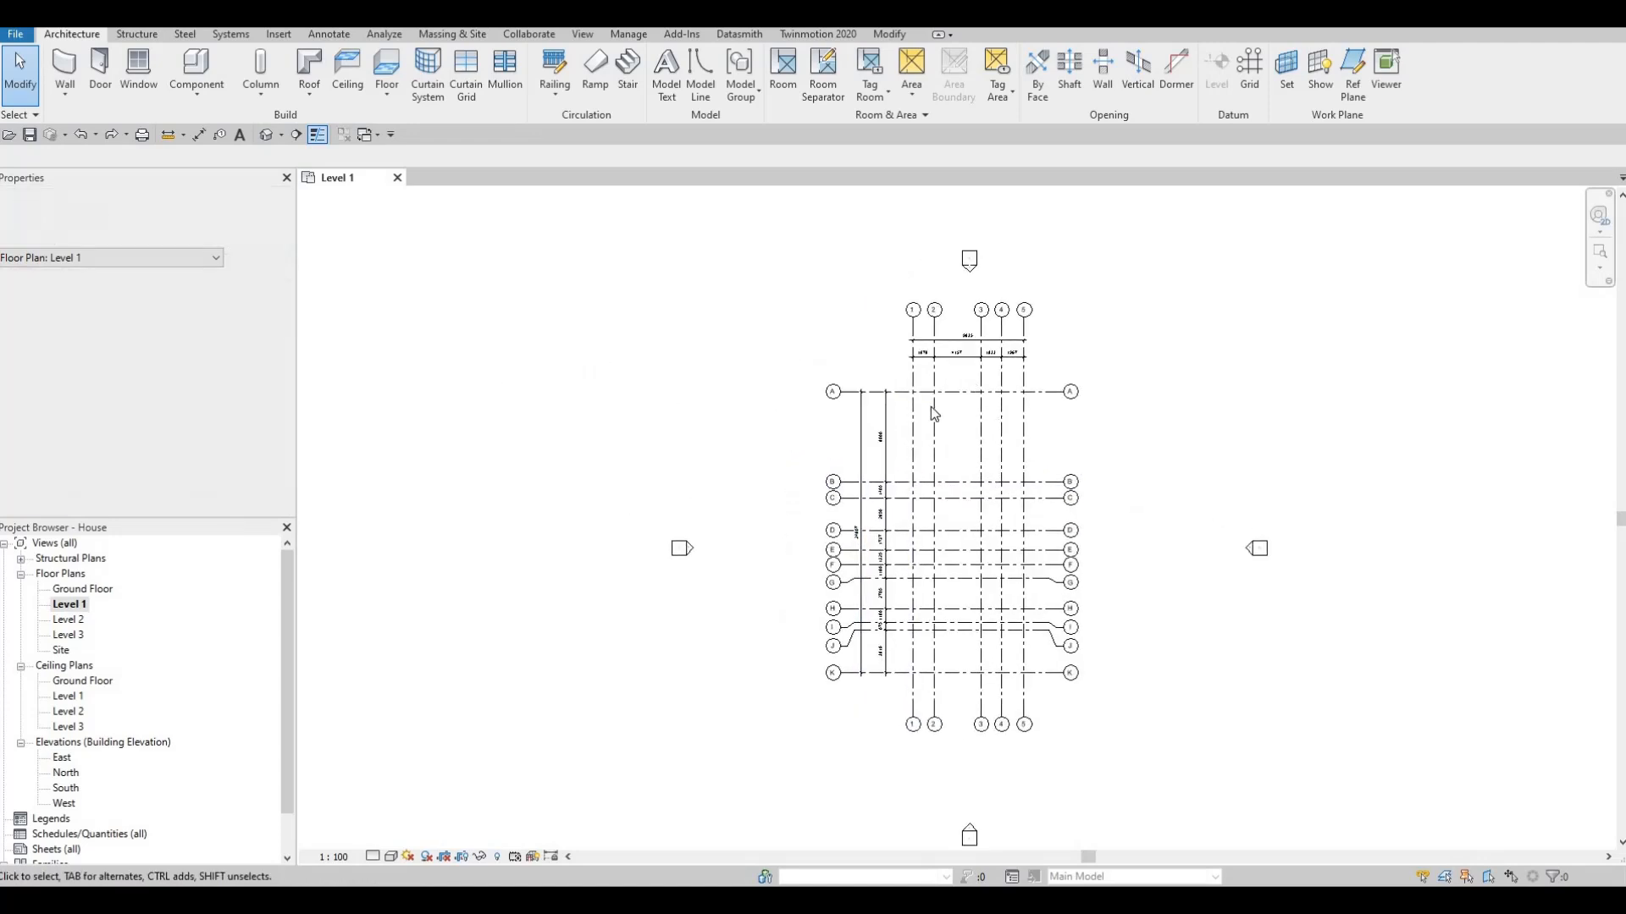
pyautogui.moveTo(933, 462); pyautogui.dragTo(932, 413, button='middle')
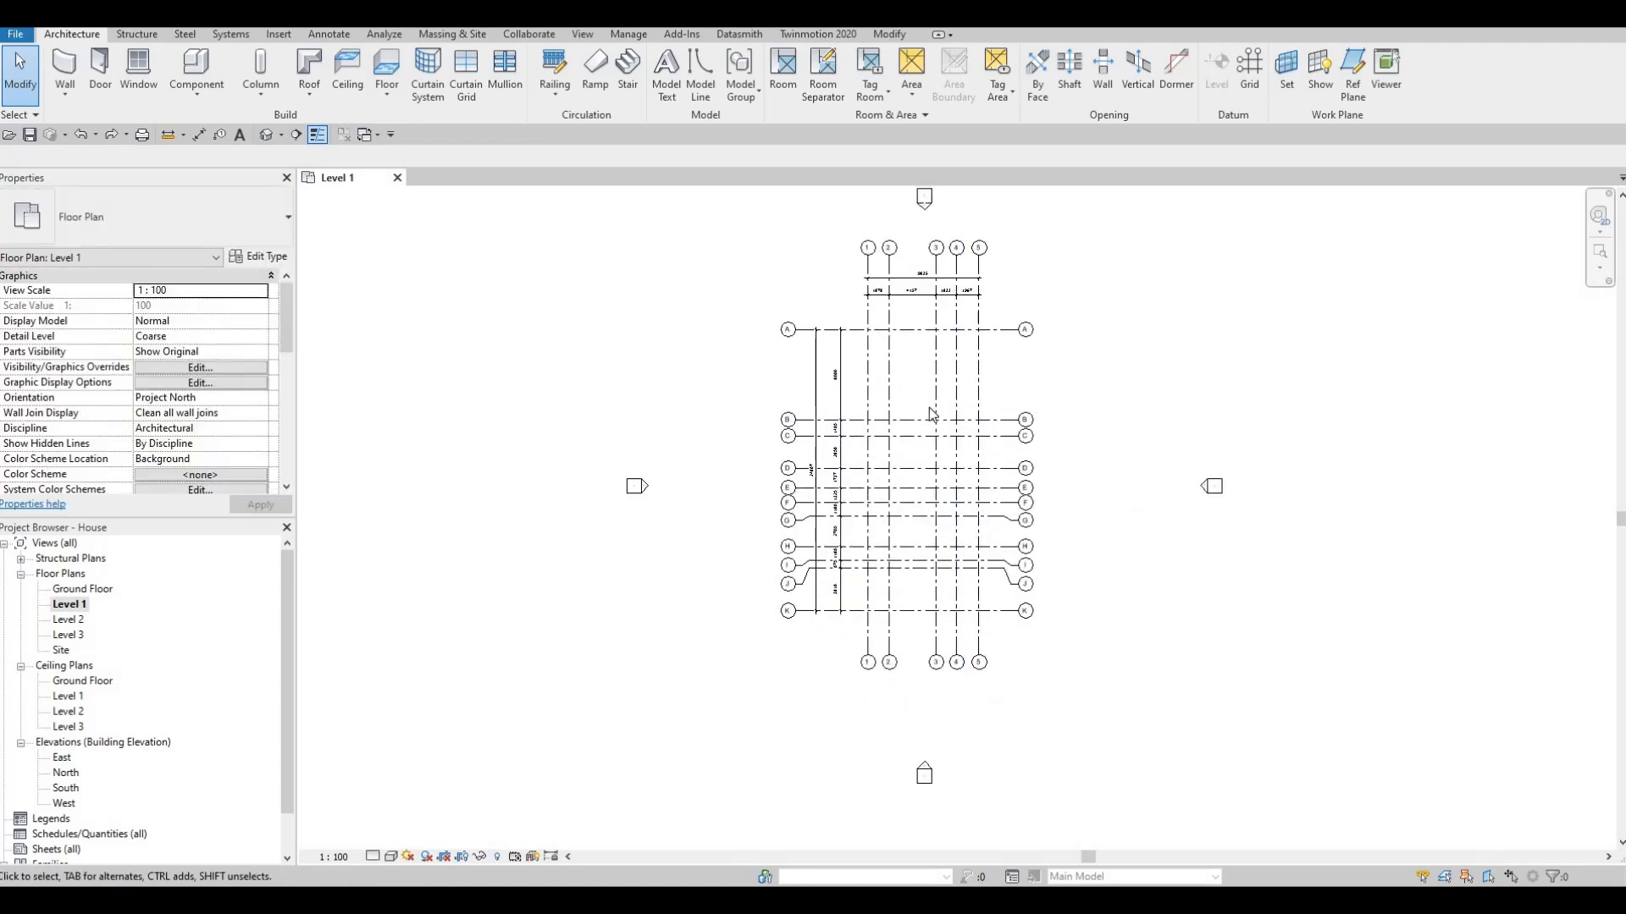
pyautogui.moveTo(749, 317); pyautogui.dragTo(743, 359, button='middle')
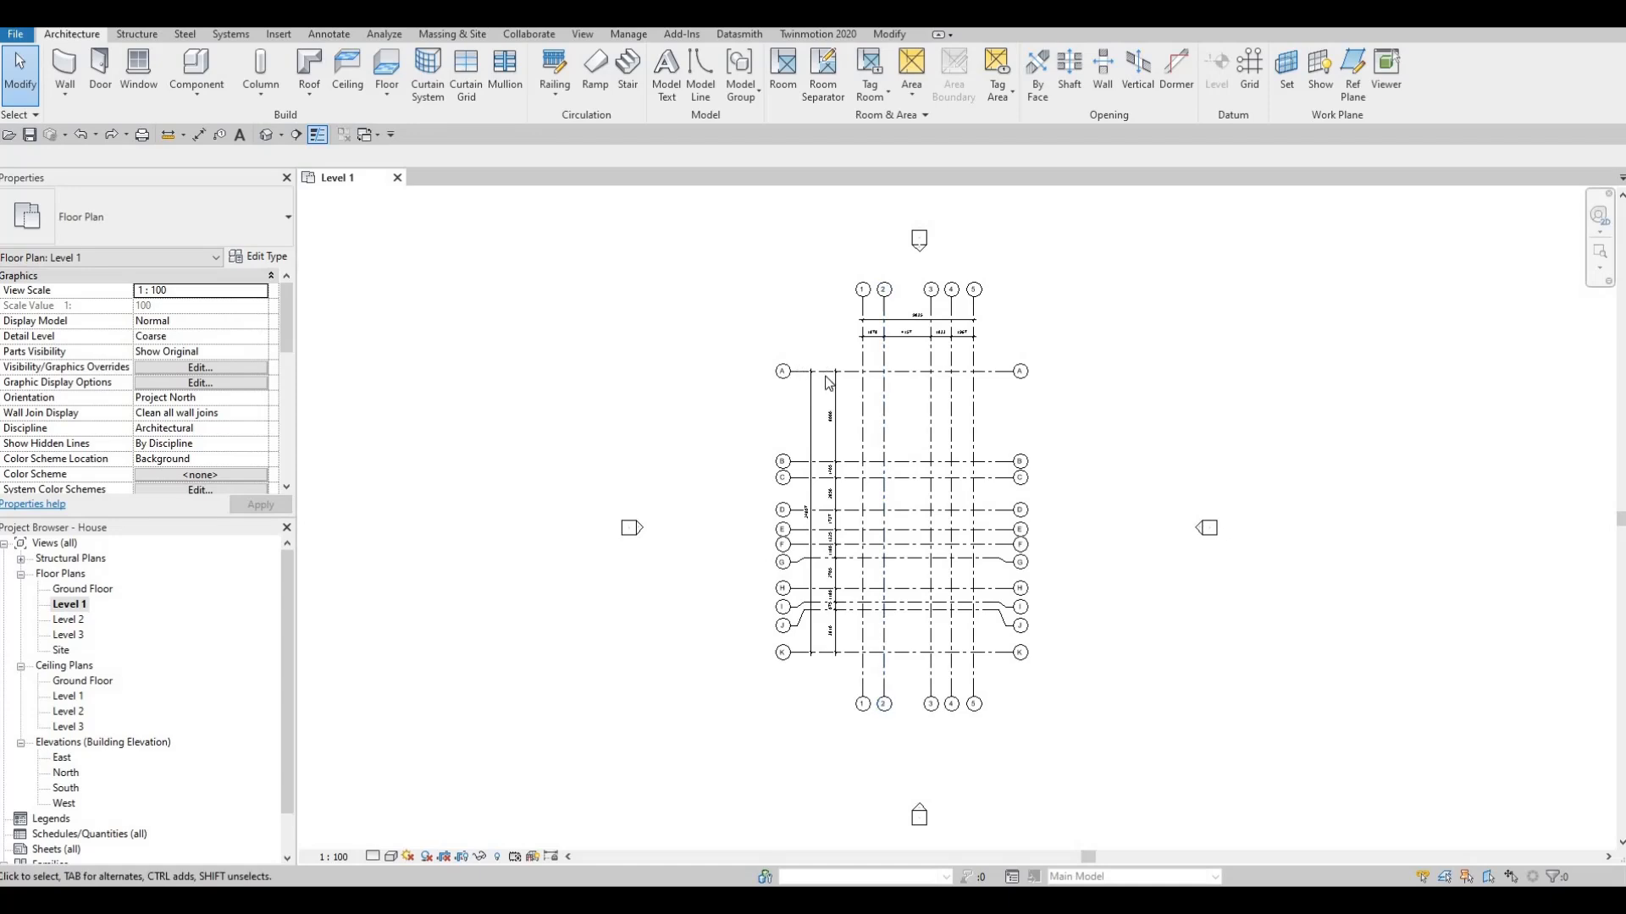
pyautogui.scroll(2, 838, 386)
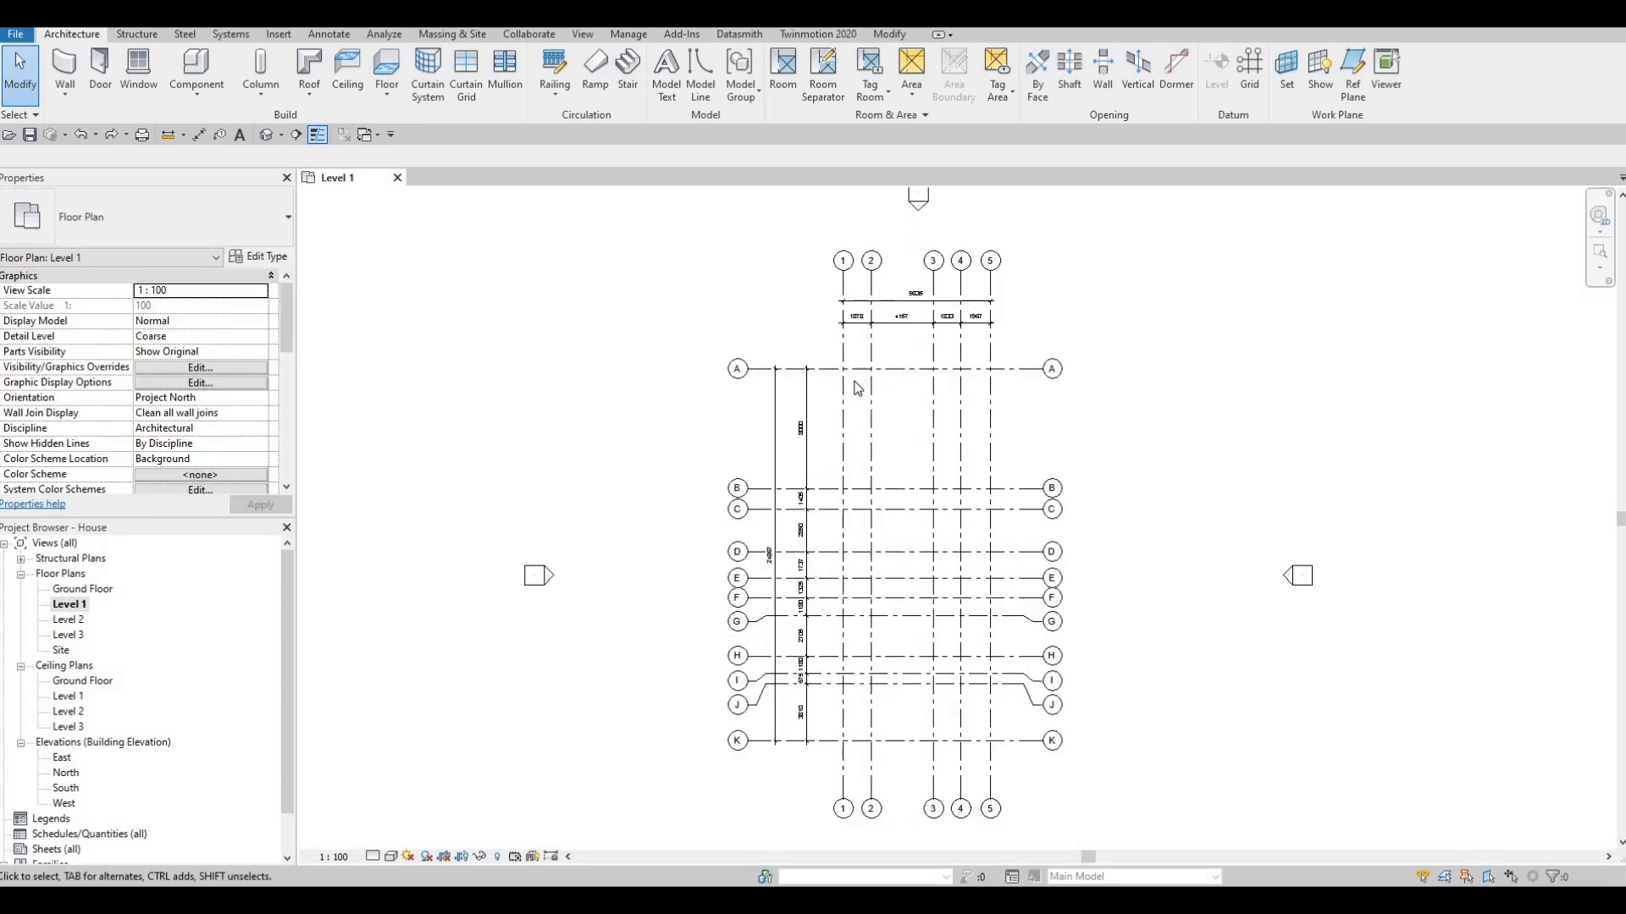
# Step: Start an architectural wall on Level 1 with the Basic Wall type Exterior - Brick on CMU
pyautogui.click(68, 68)
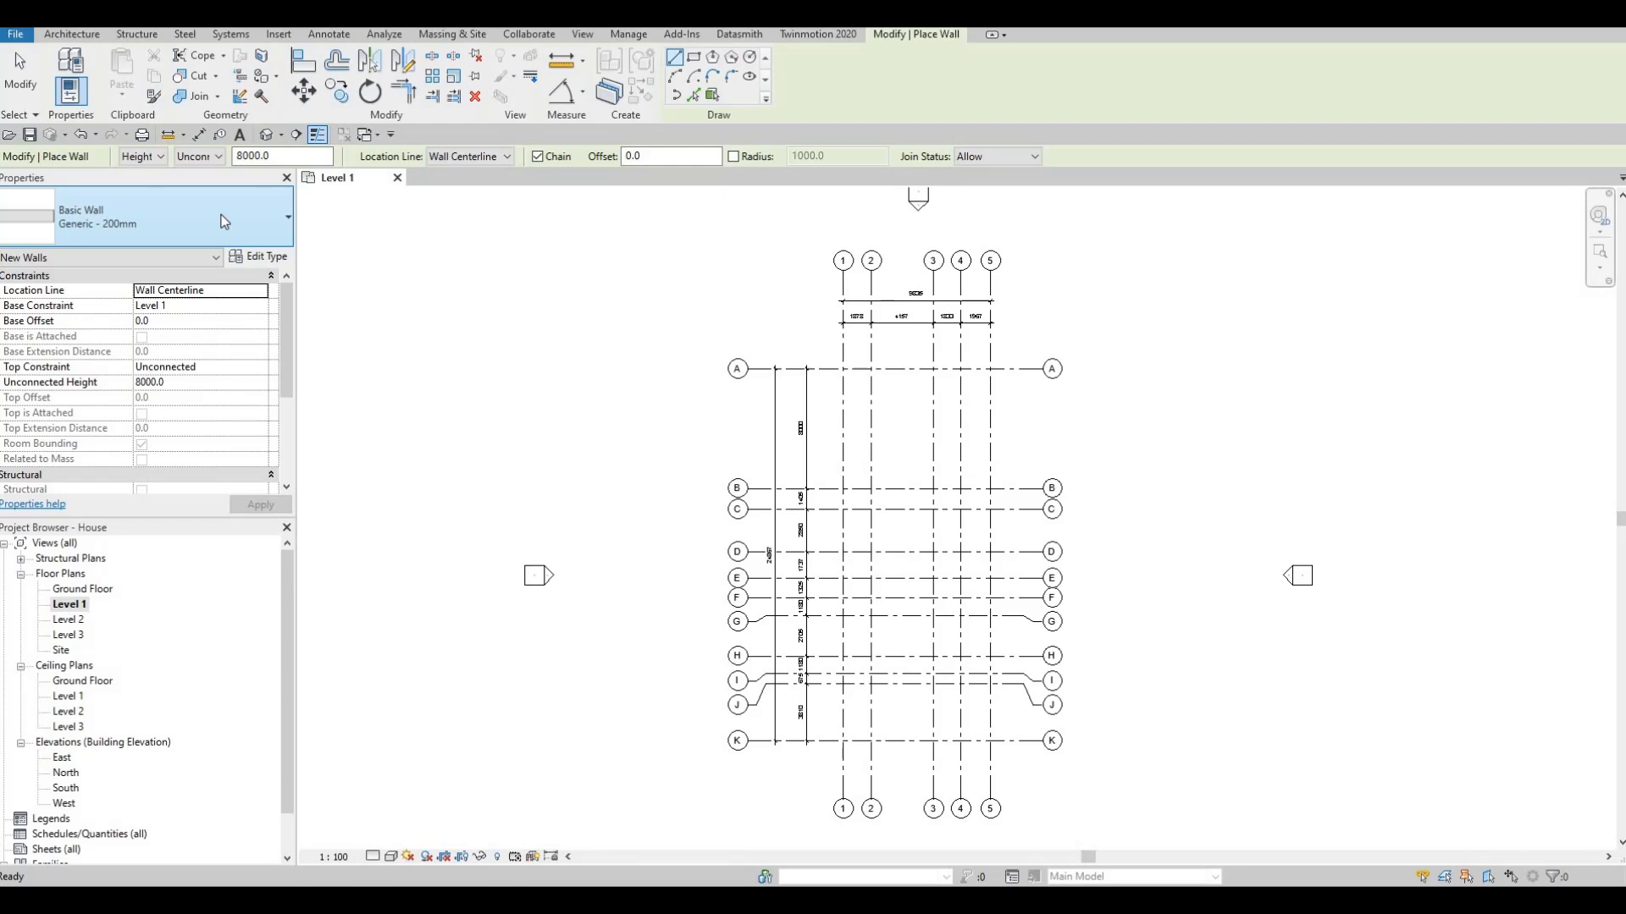
pyautogui.click(150, 240)
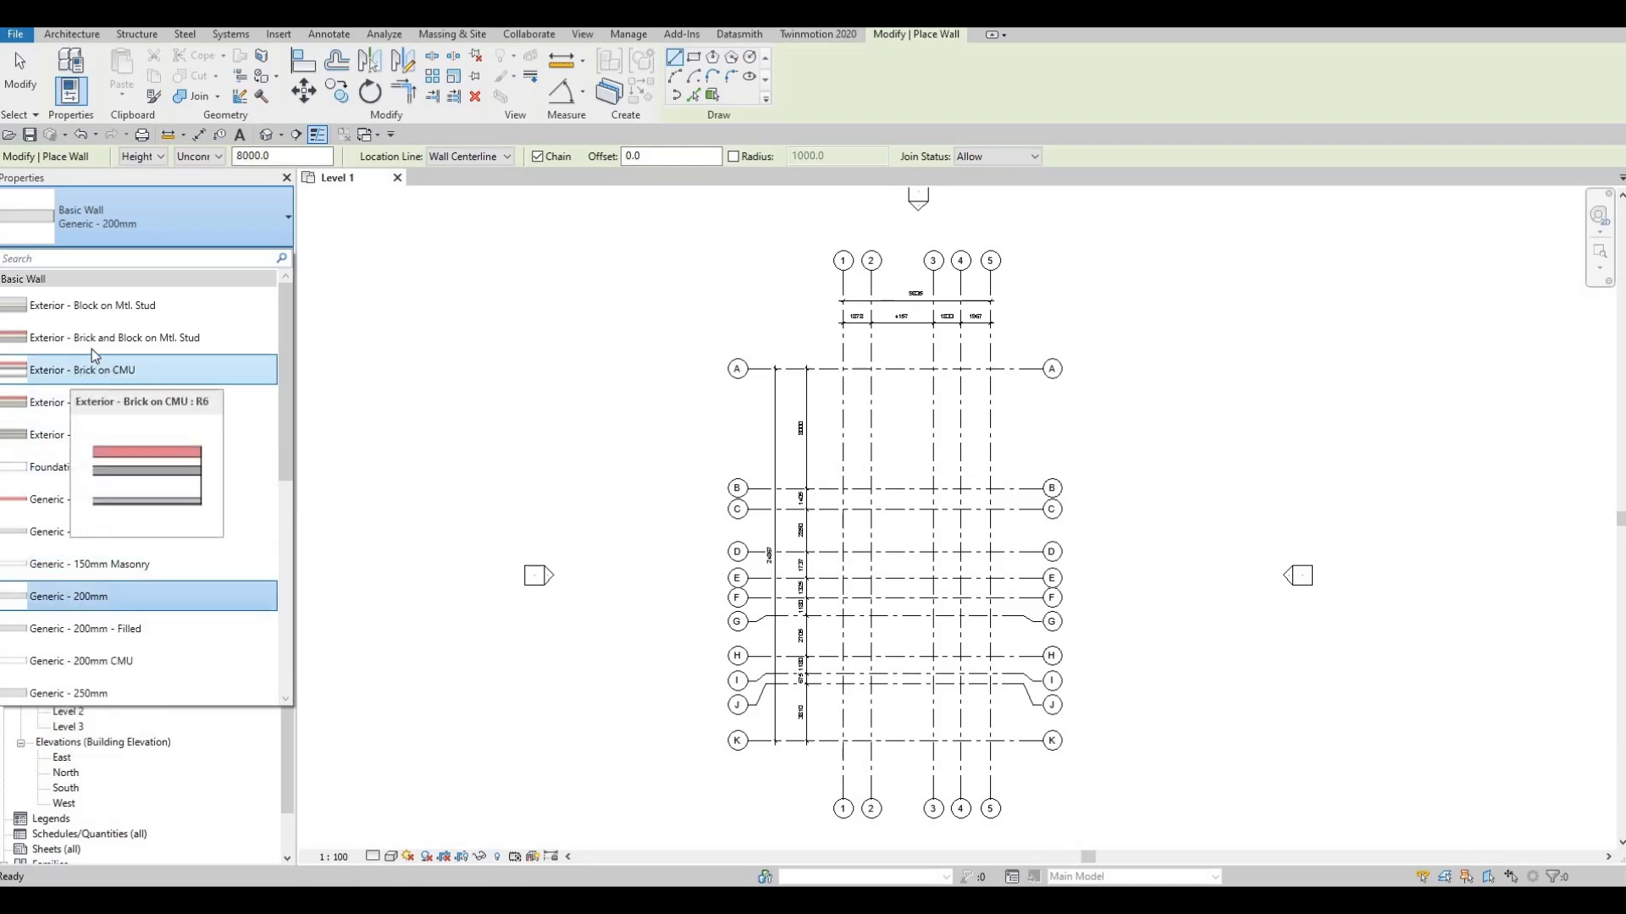
pyautogui.moveTo(154, 340)
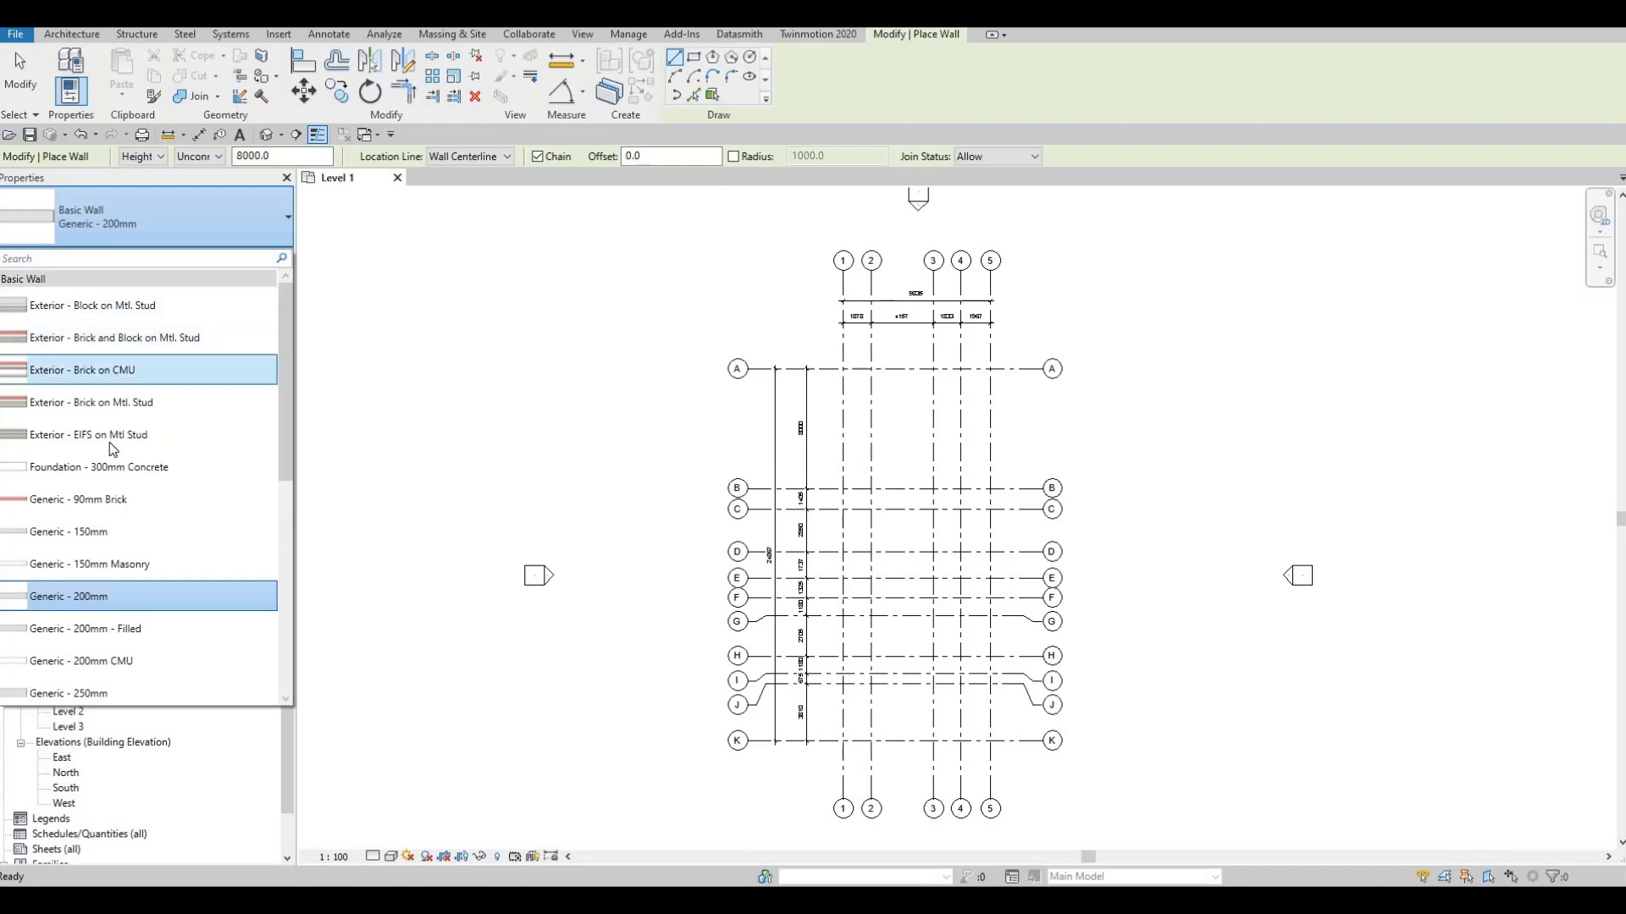
pyautogui.click(110, 375)
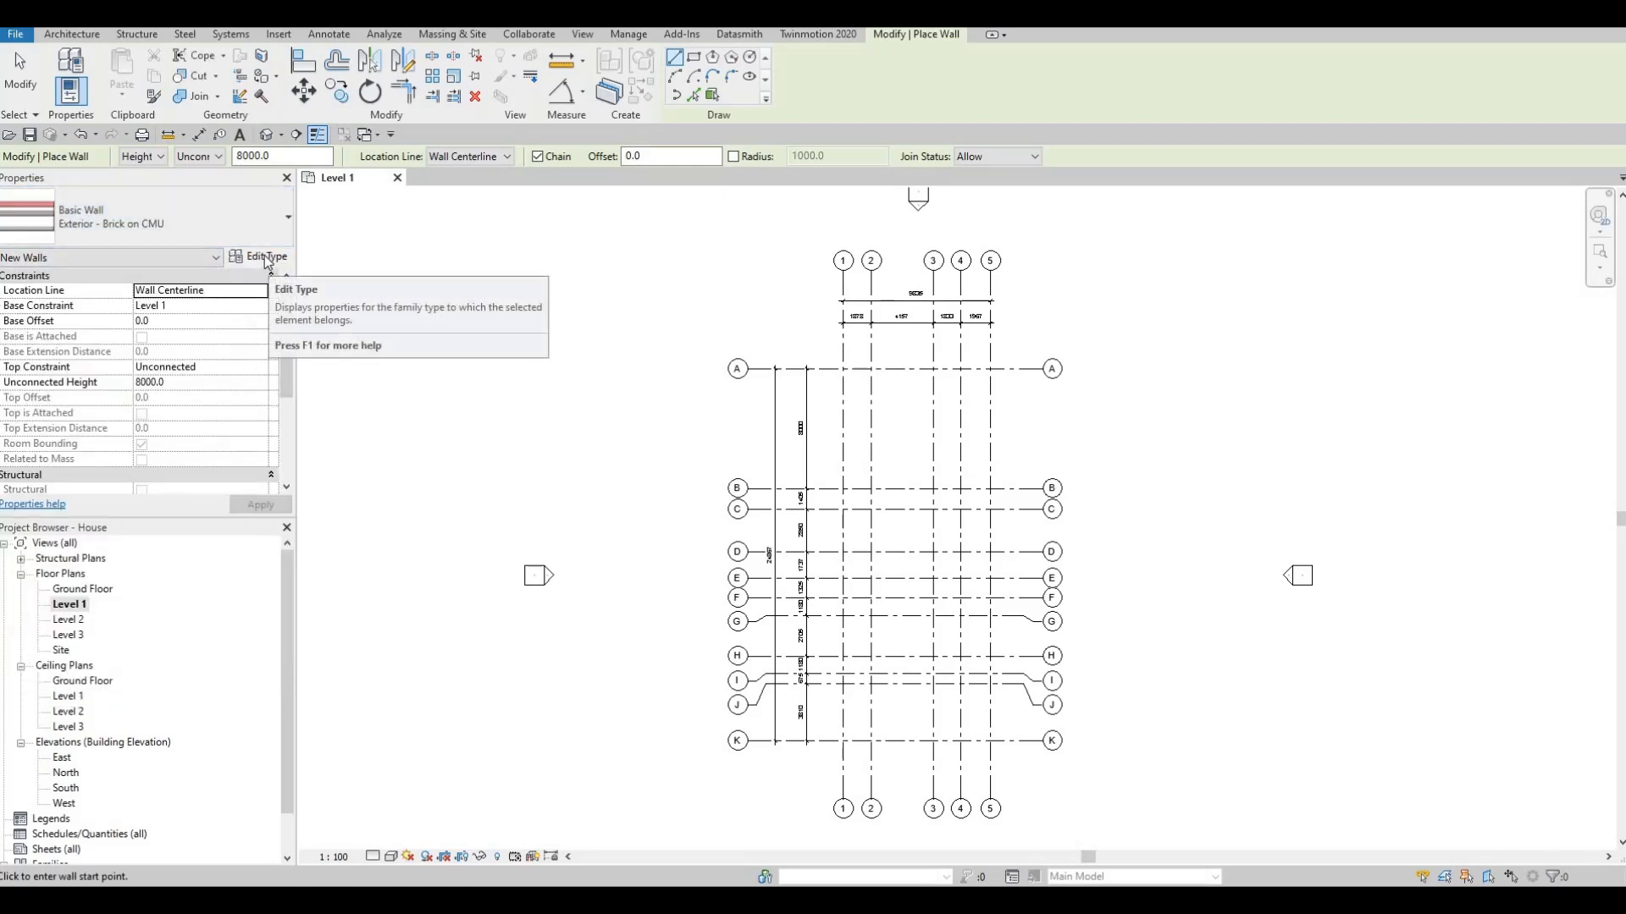
pyautogui.click(237, 227)
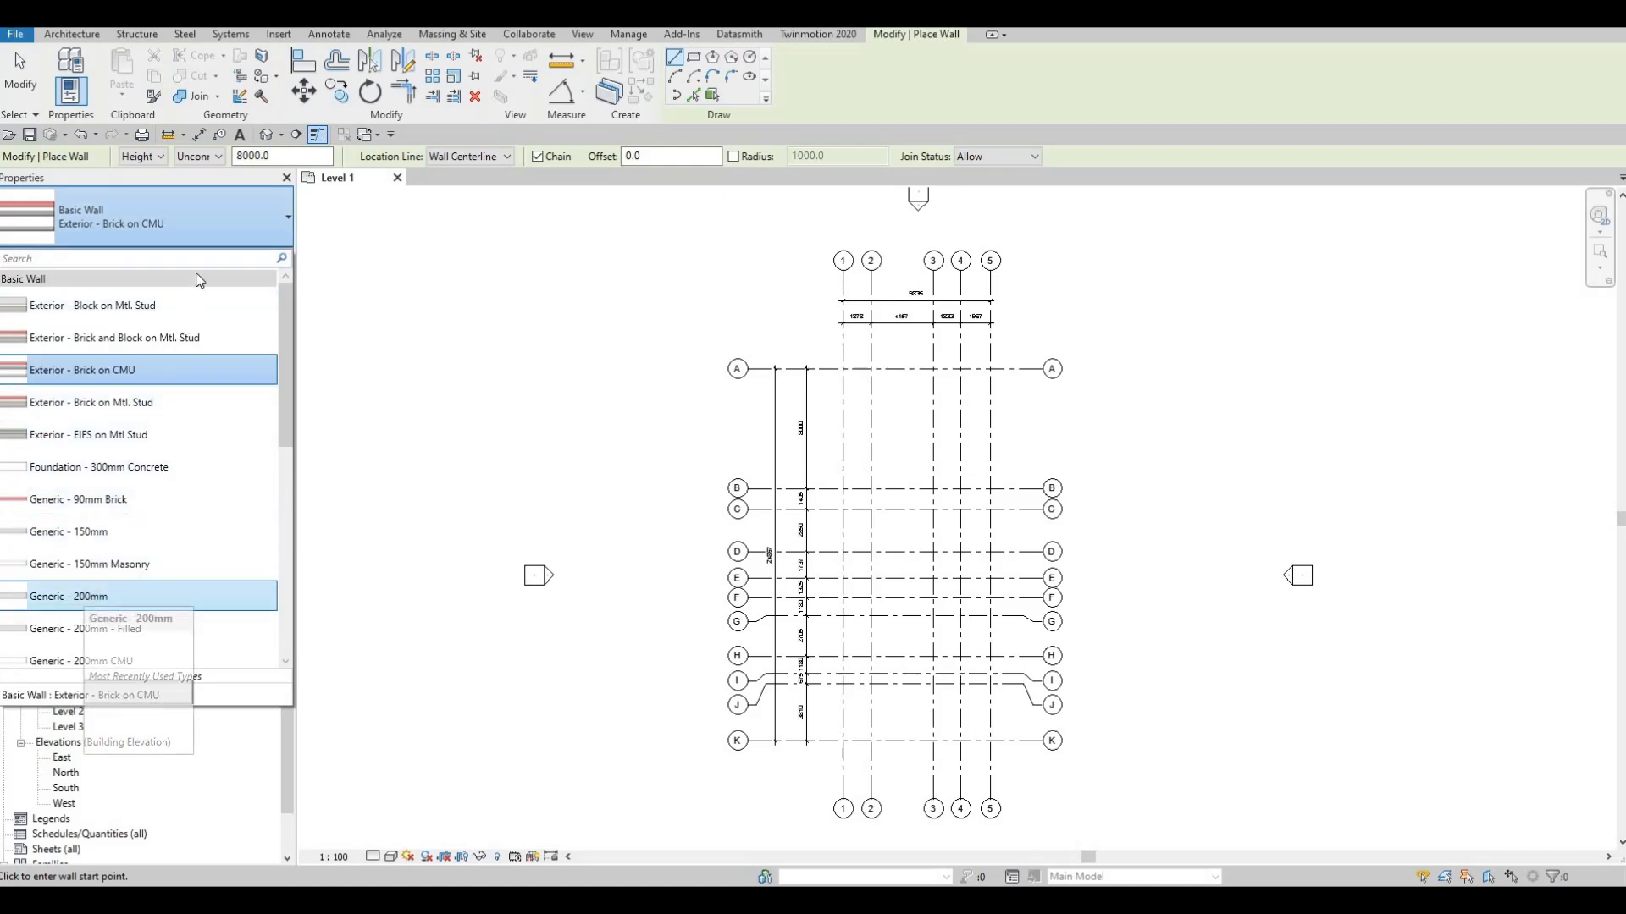
pyautogui.press('Escape')
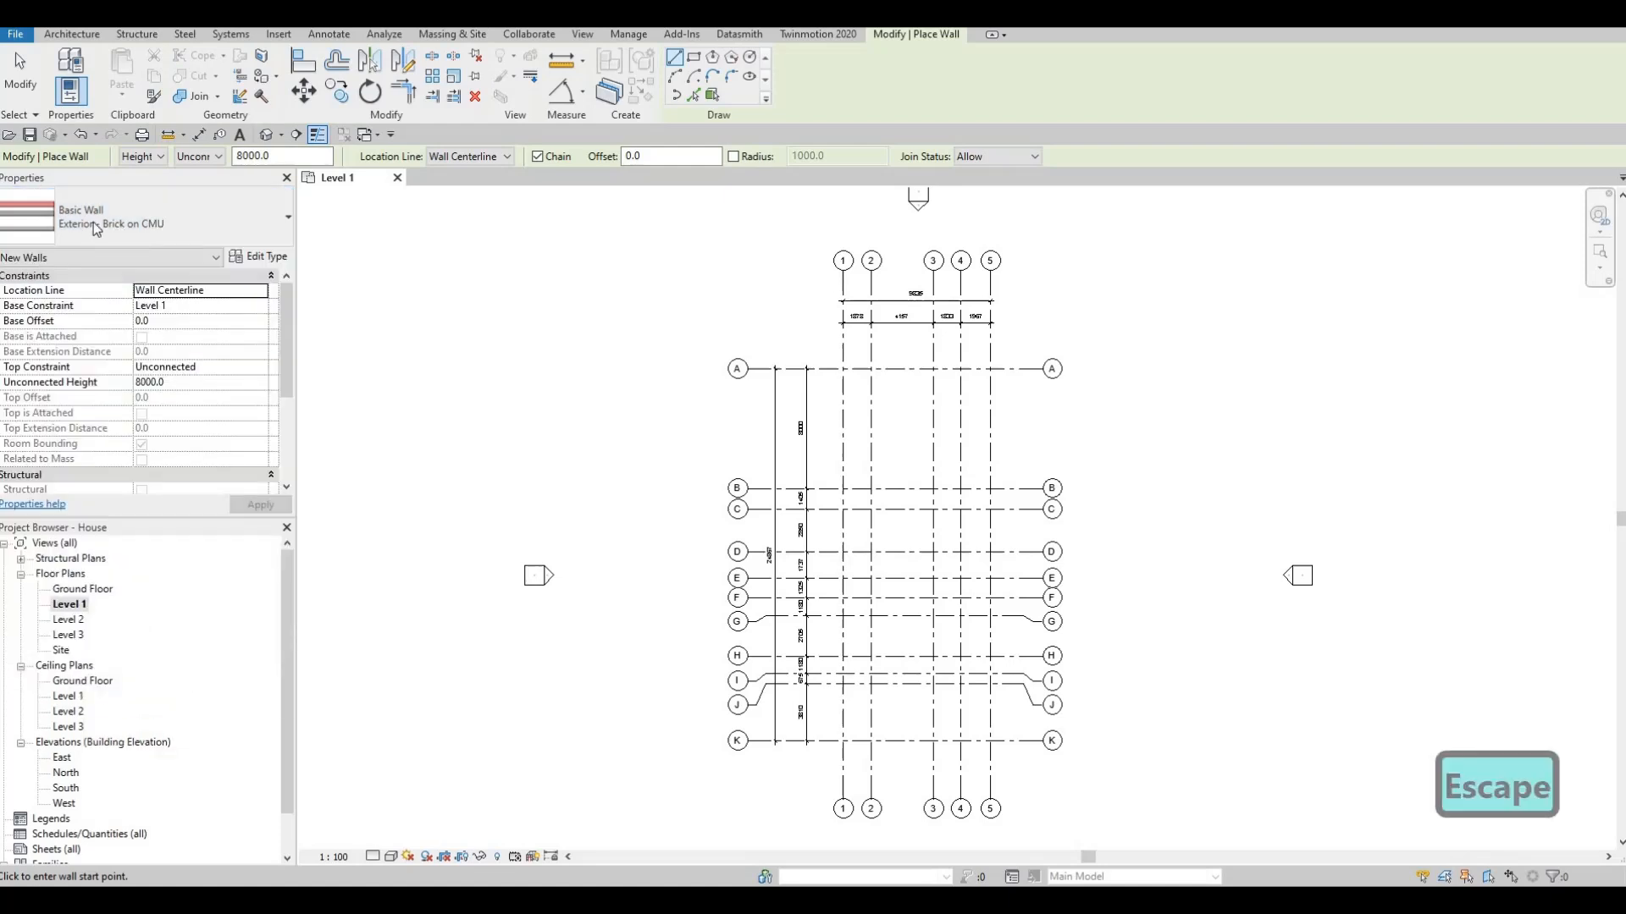
# Step: Duplicate the Exterior - Brick on CMU wall type and name the copy EXTERIOR WALL 1
pyautogui.click(254, 257)
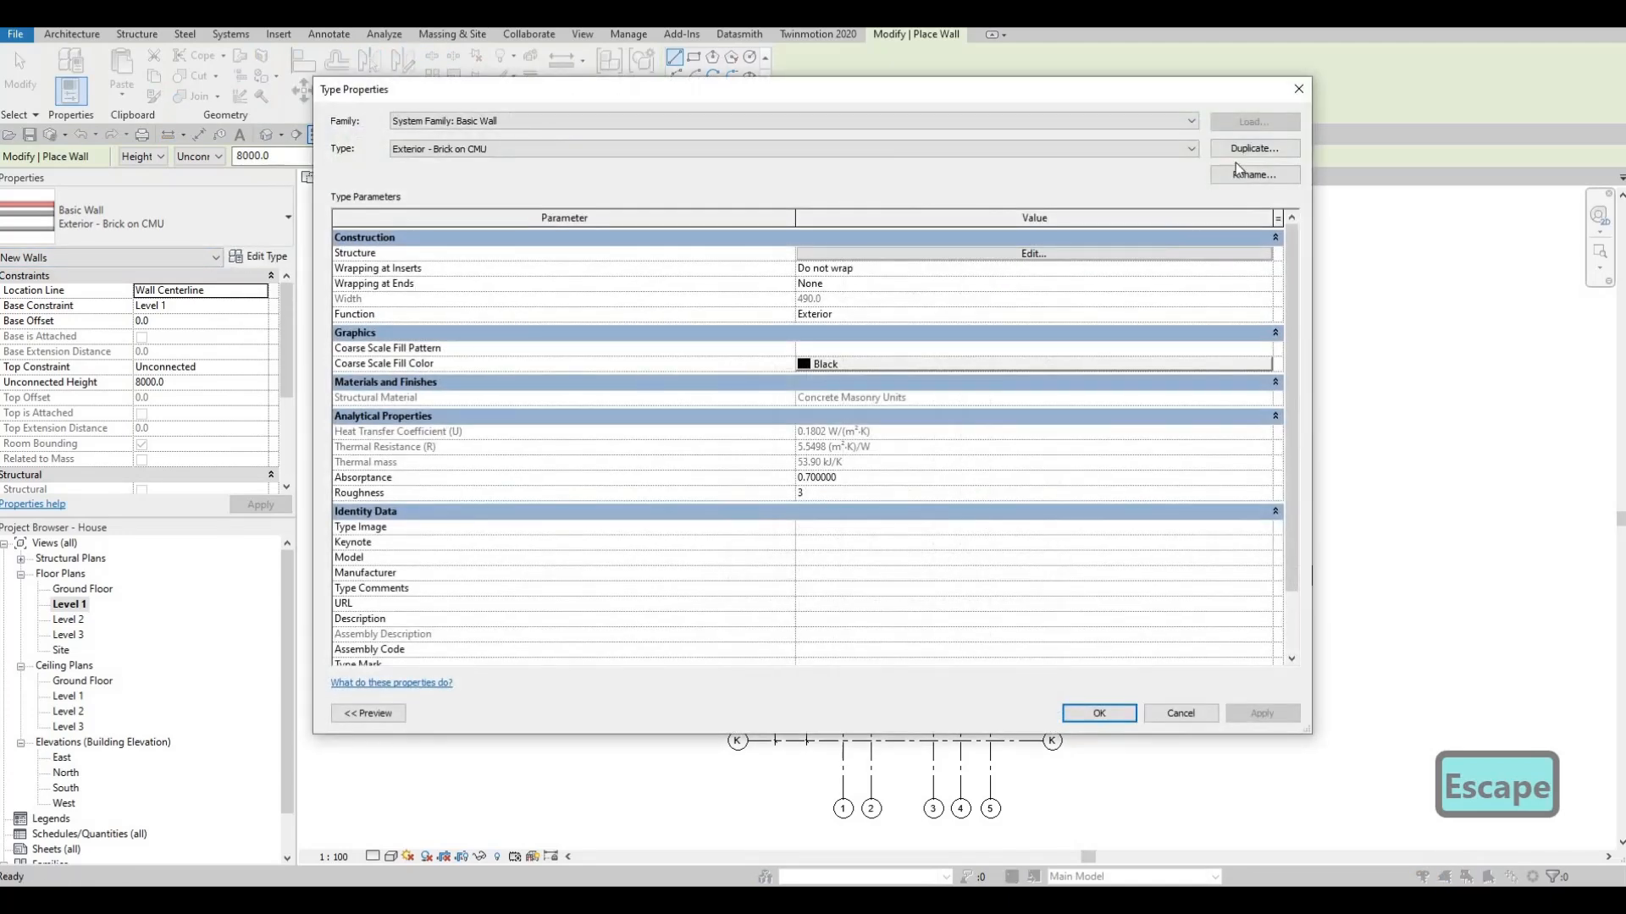
pyautogui.click(1251, 148)
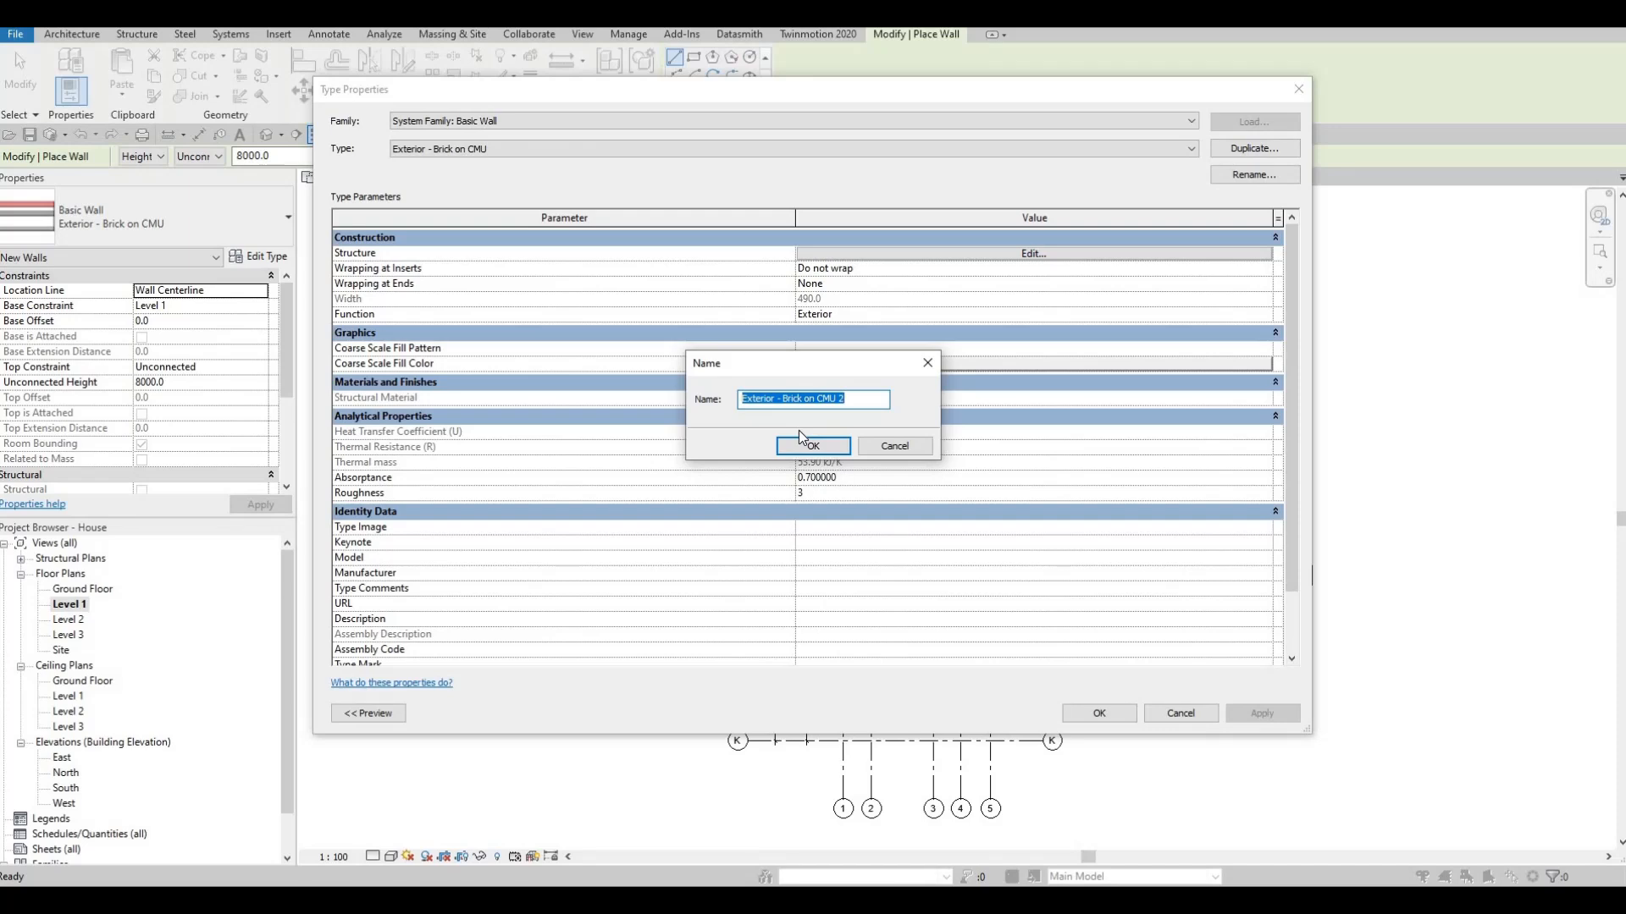
pyautogui.press('capslock')
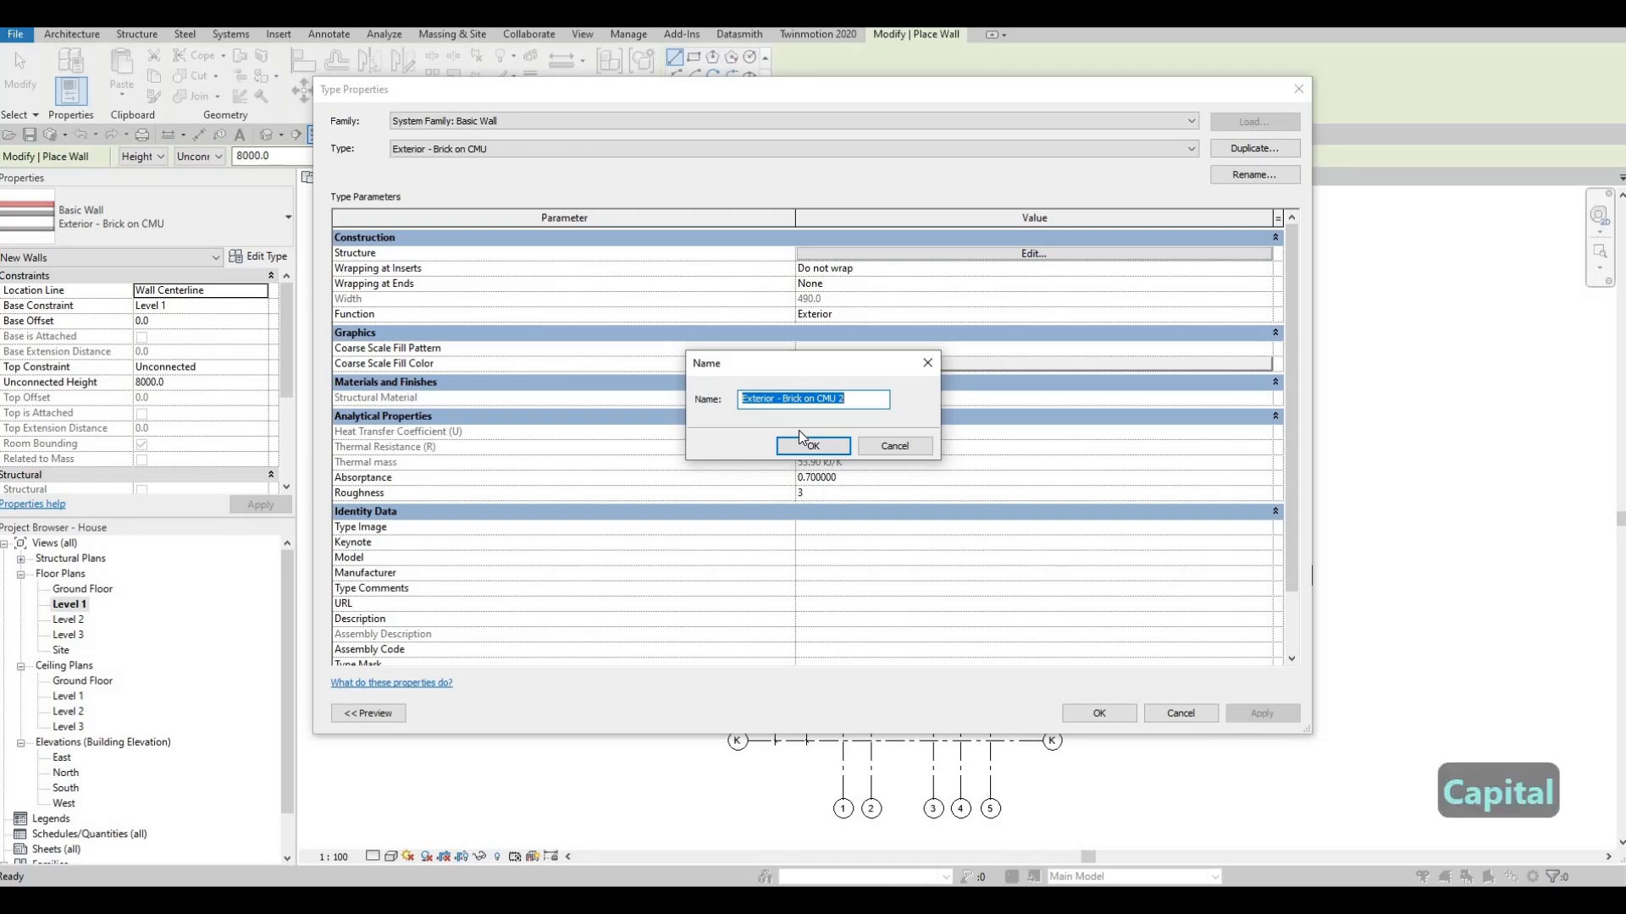
pyautogui.write('EX')
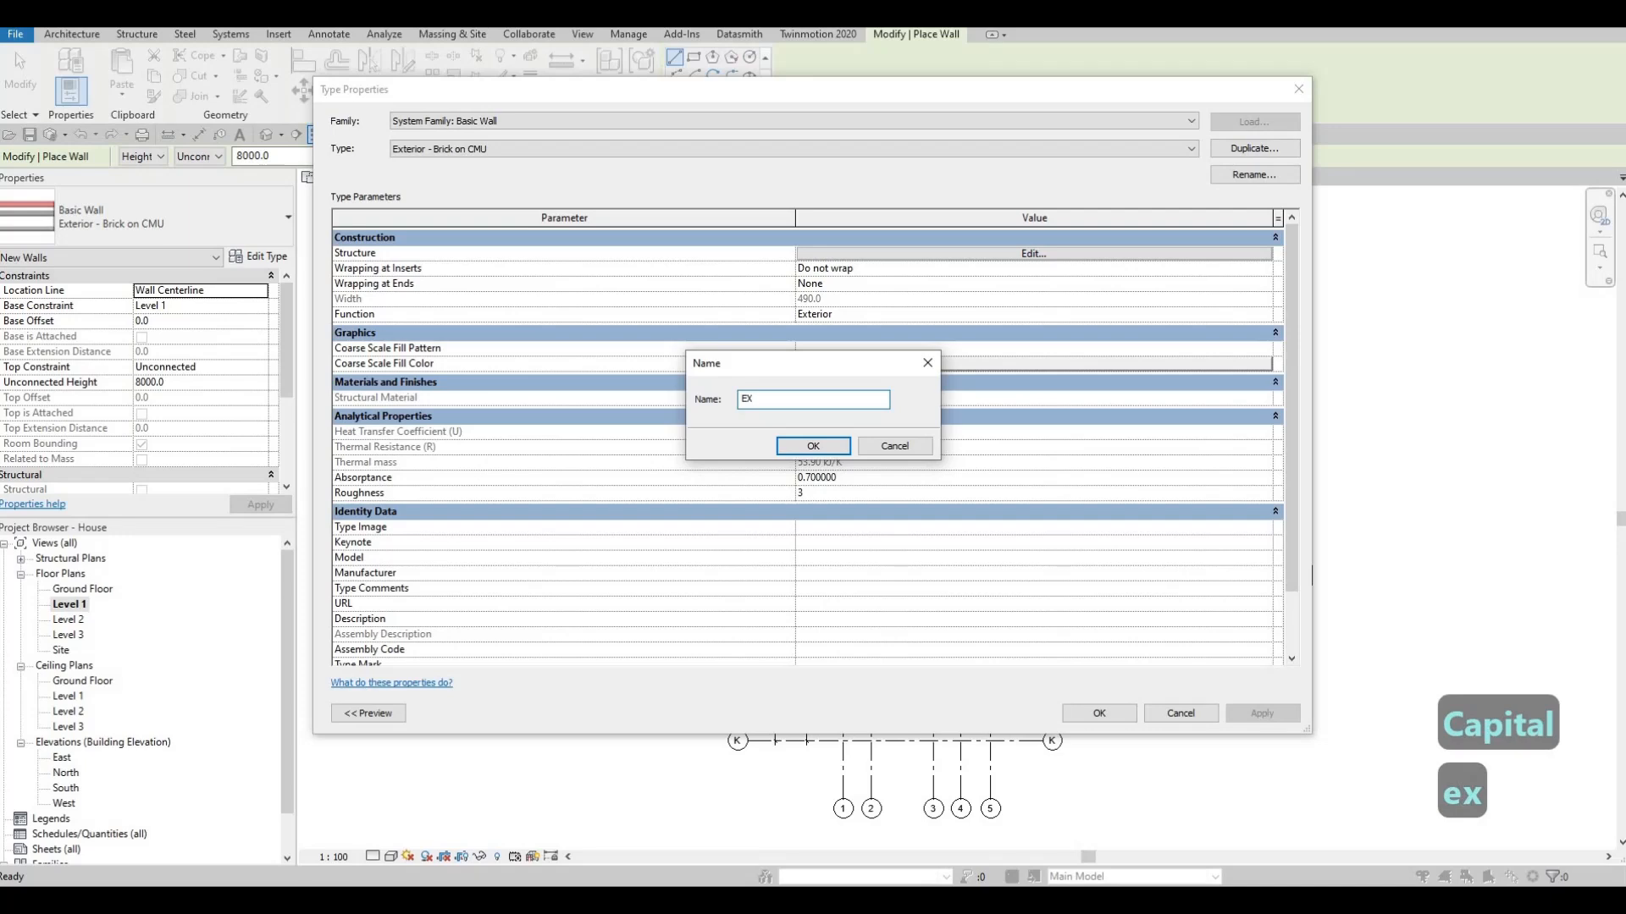
pyautogui.write('TERIOR')
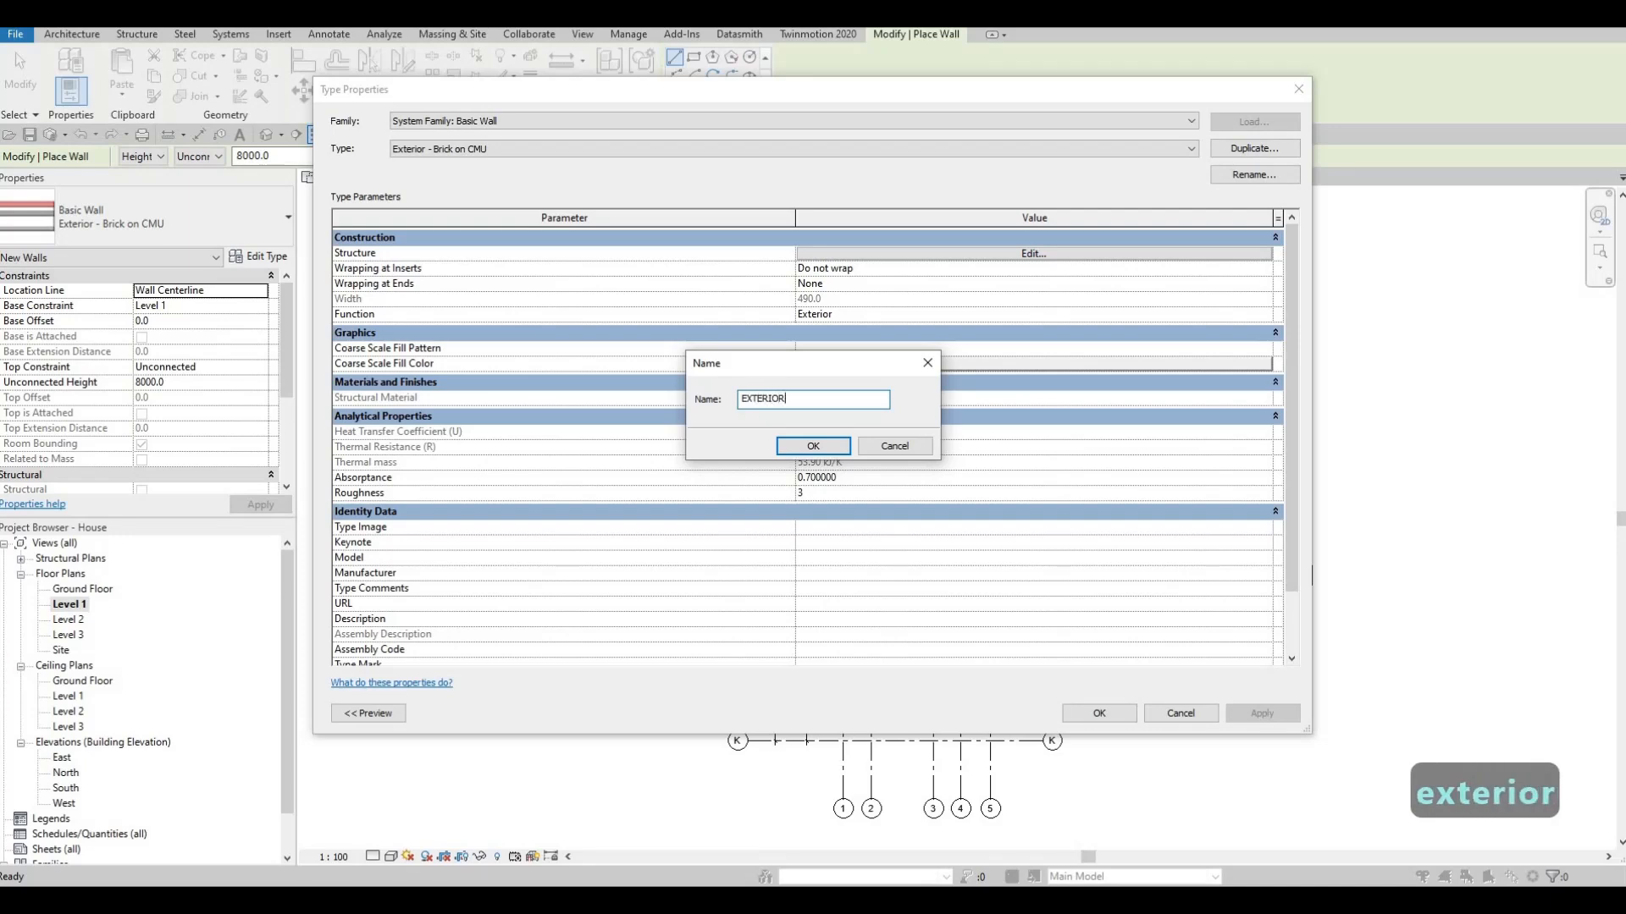
pyautogui.write(' WALL 1')
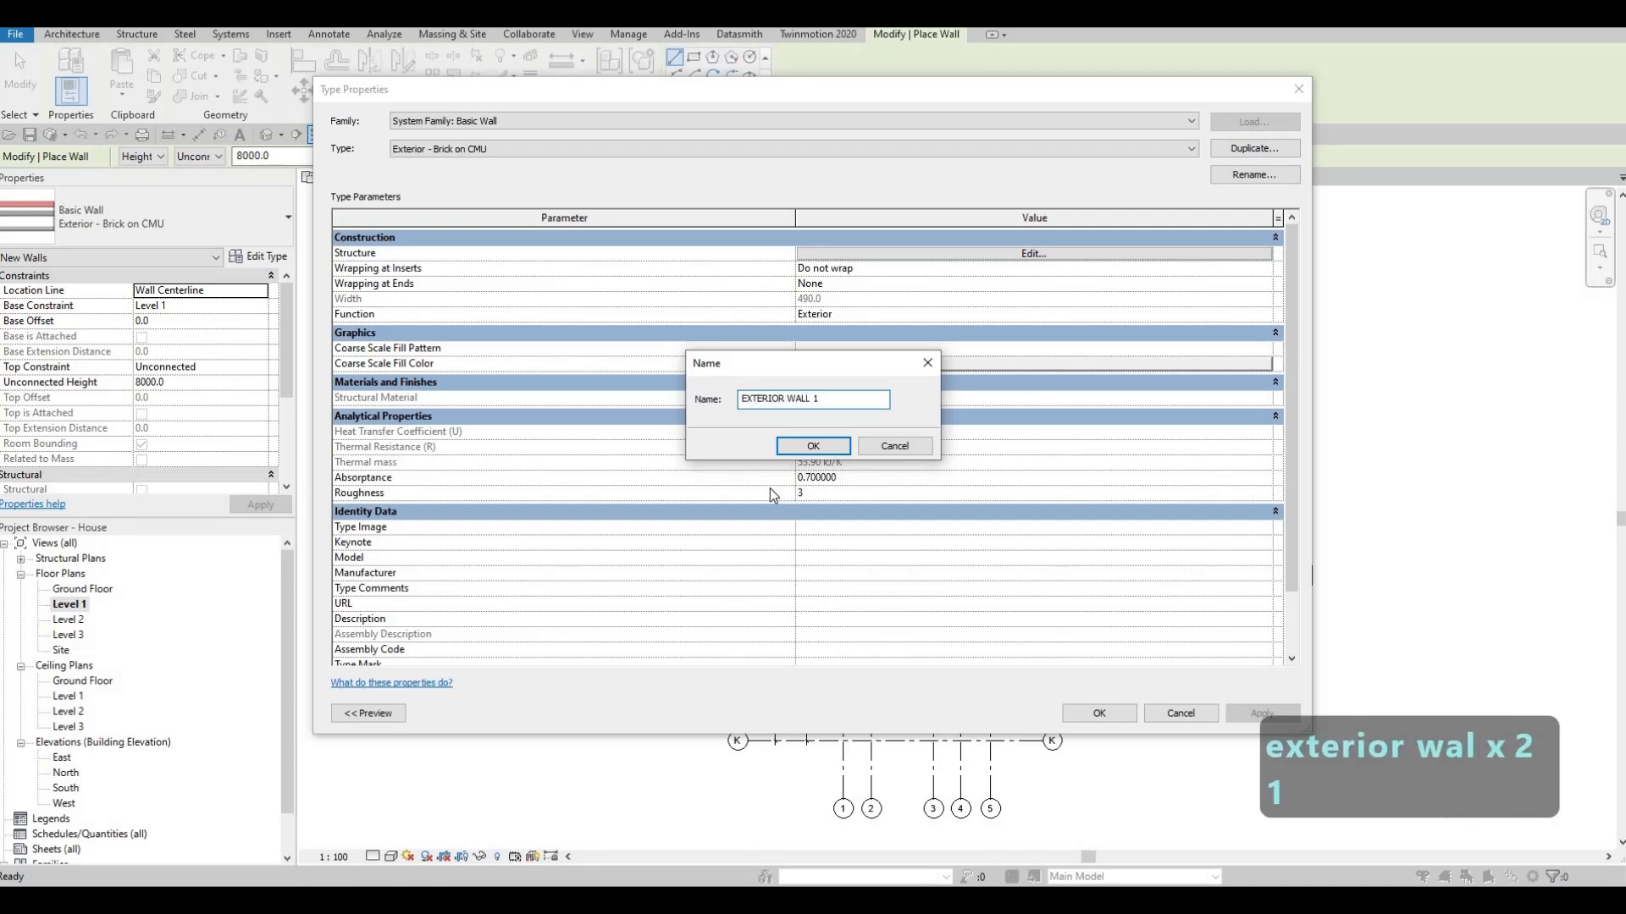
pyautogui.click(814, 446)
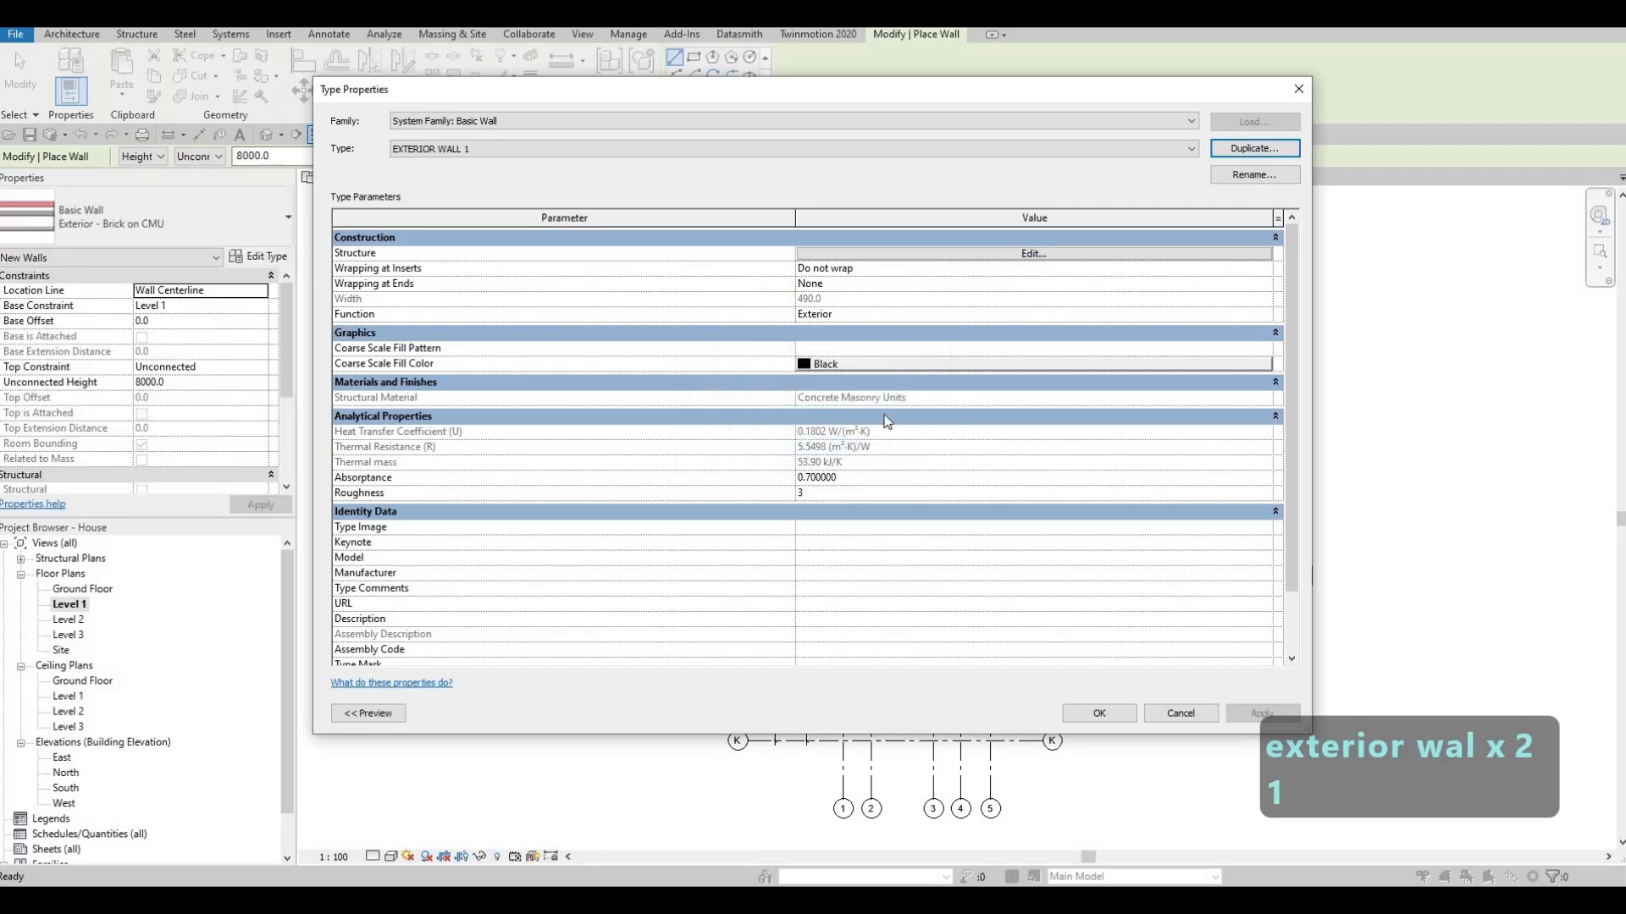
# Step: Open the structure of EXTERIOR WALL 1 and delete the brick, air, rigid insulation and damp-proofing layers outside the core
pyautogui.click(1016, 255)
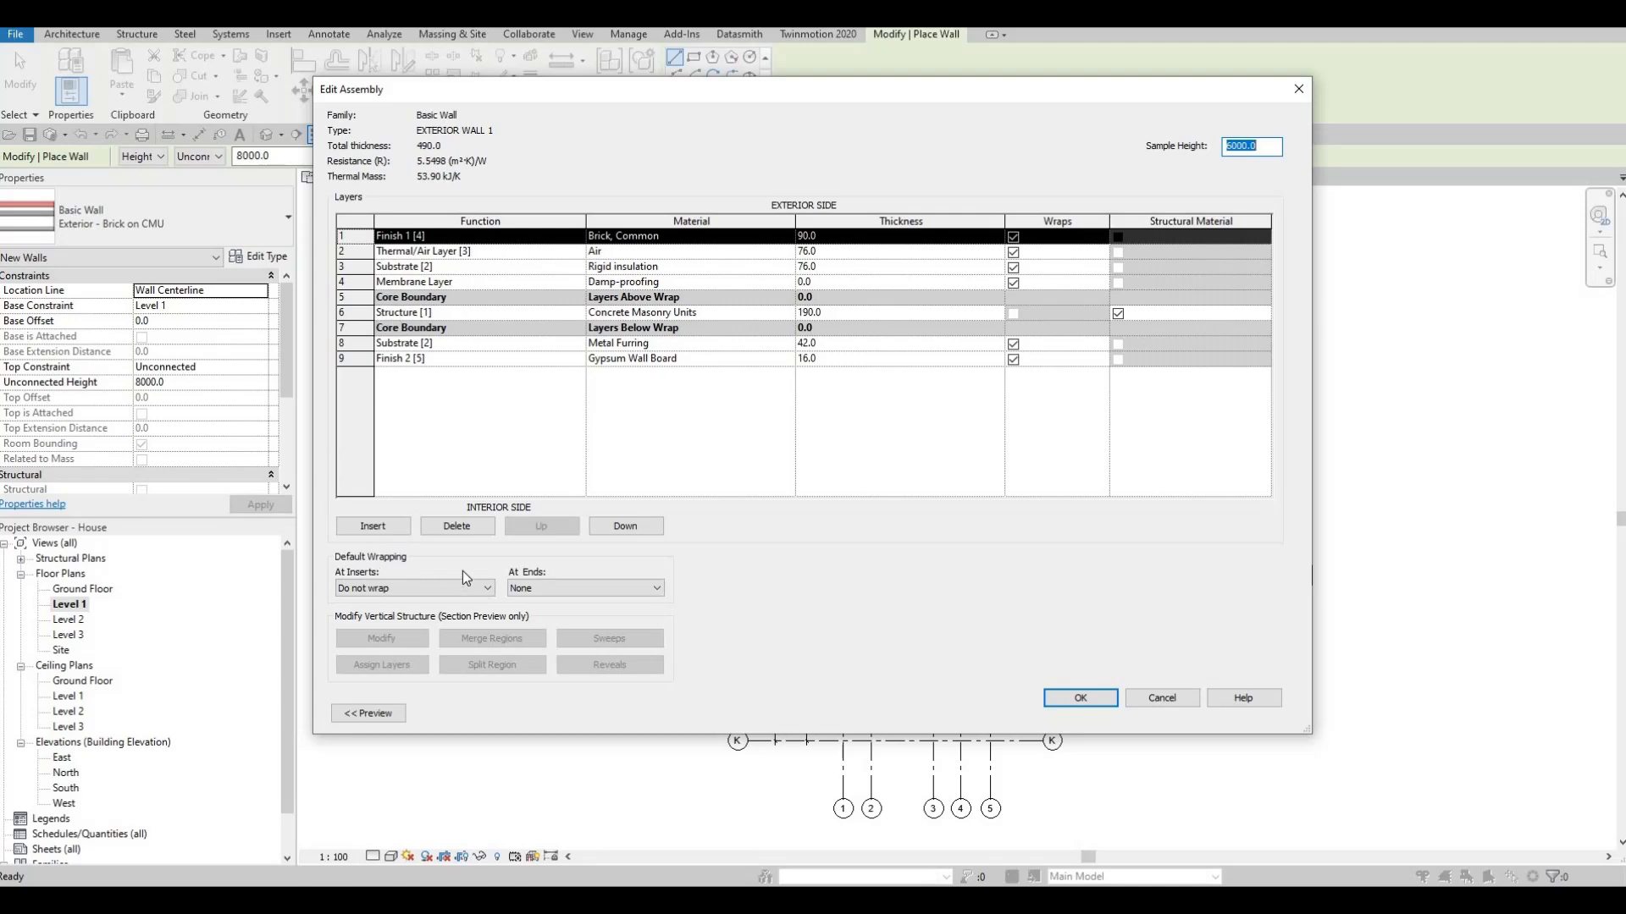
pyautogui.click(456, 525)
pyautogui.click(456, 525)
pyautogui.click(455, 526)
pyautogui.click(456, 525)
# Step: Delete the Metal Furring substrate and Gypsum Wall Board finish layers on the interior side of the core
pyautogui.click(445, 300)
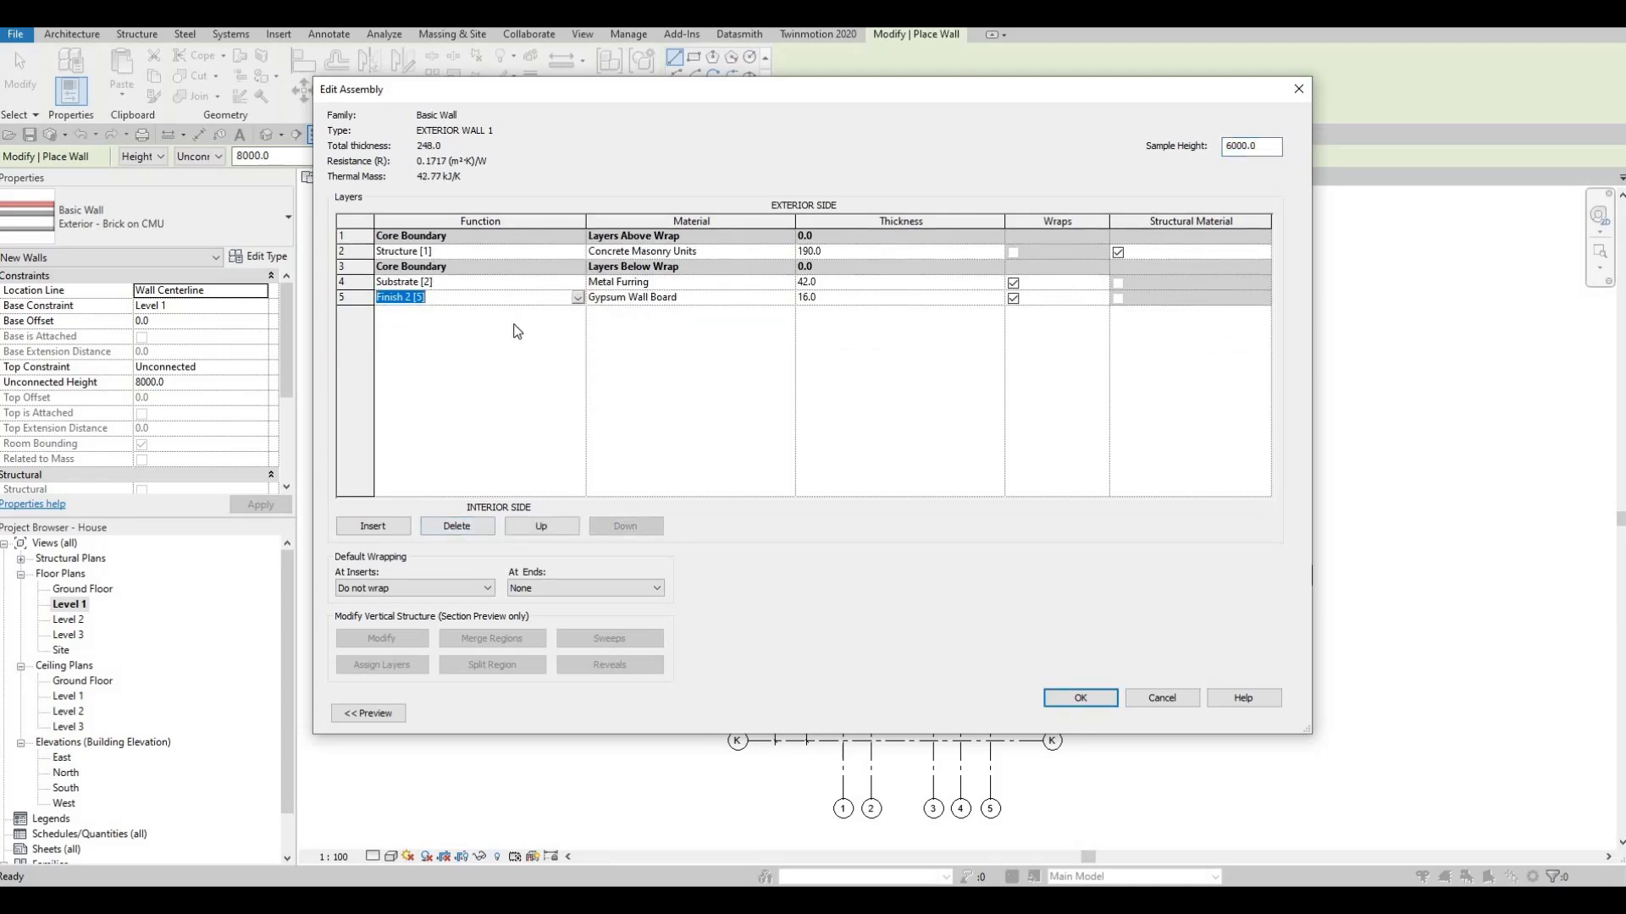
pyautogui.click(568, 524)
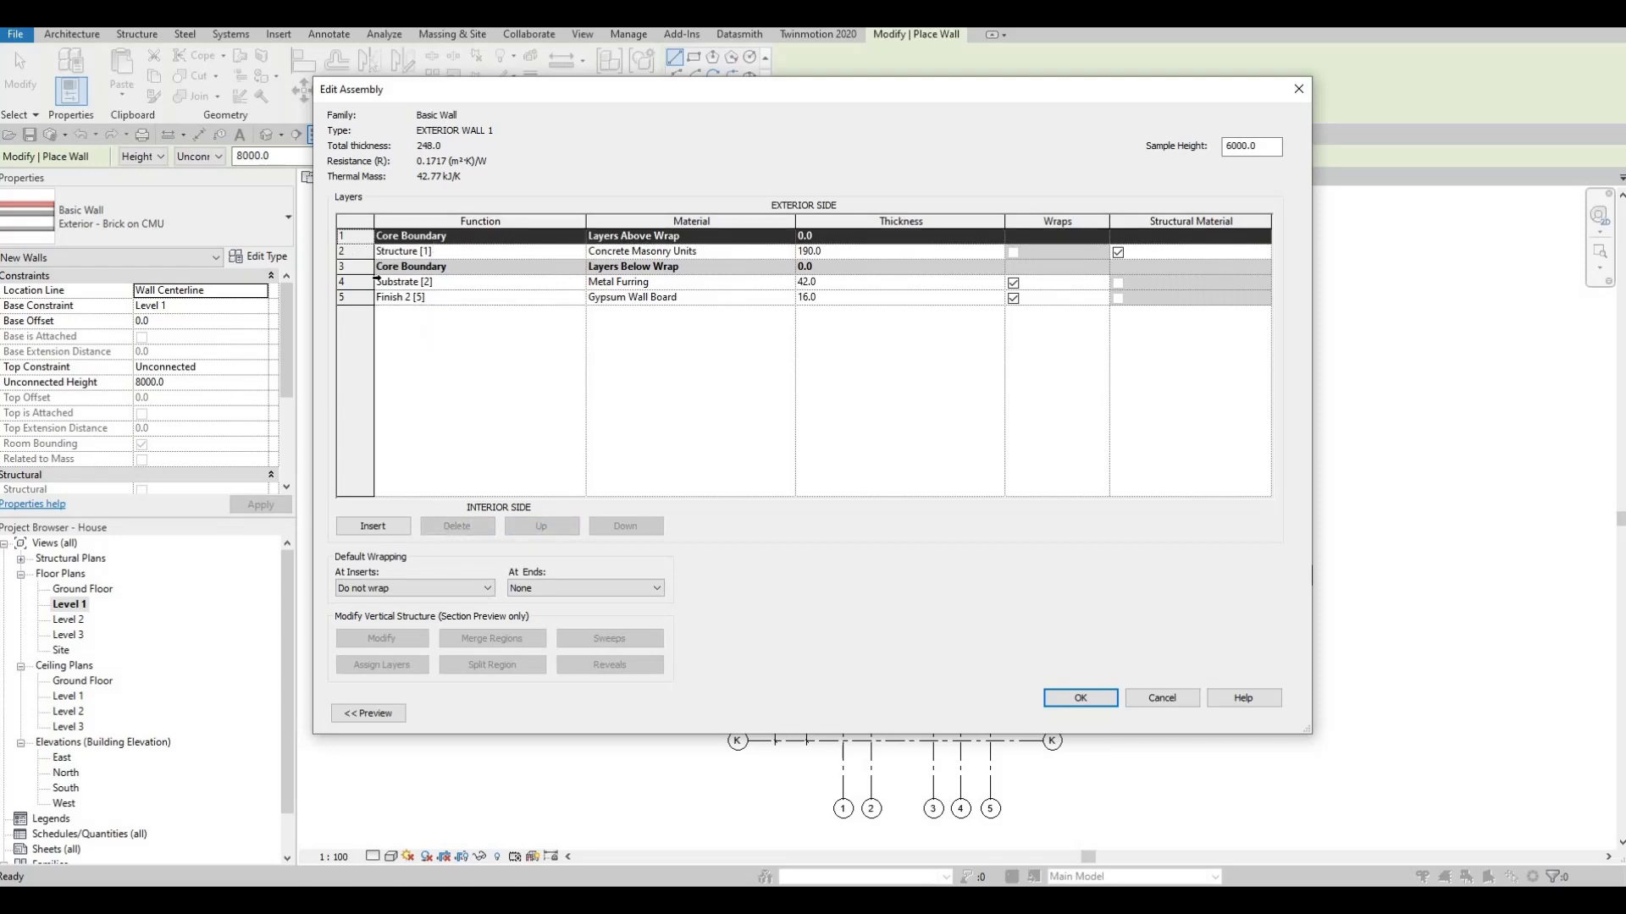
pyautogui.click(355, 255)
pyautogui.click(362, 267)
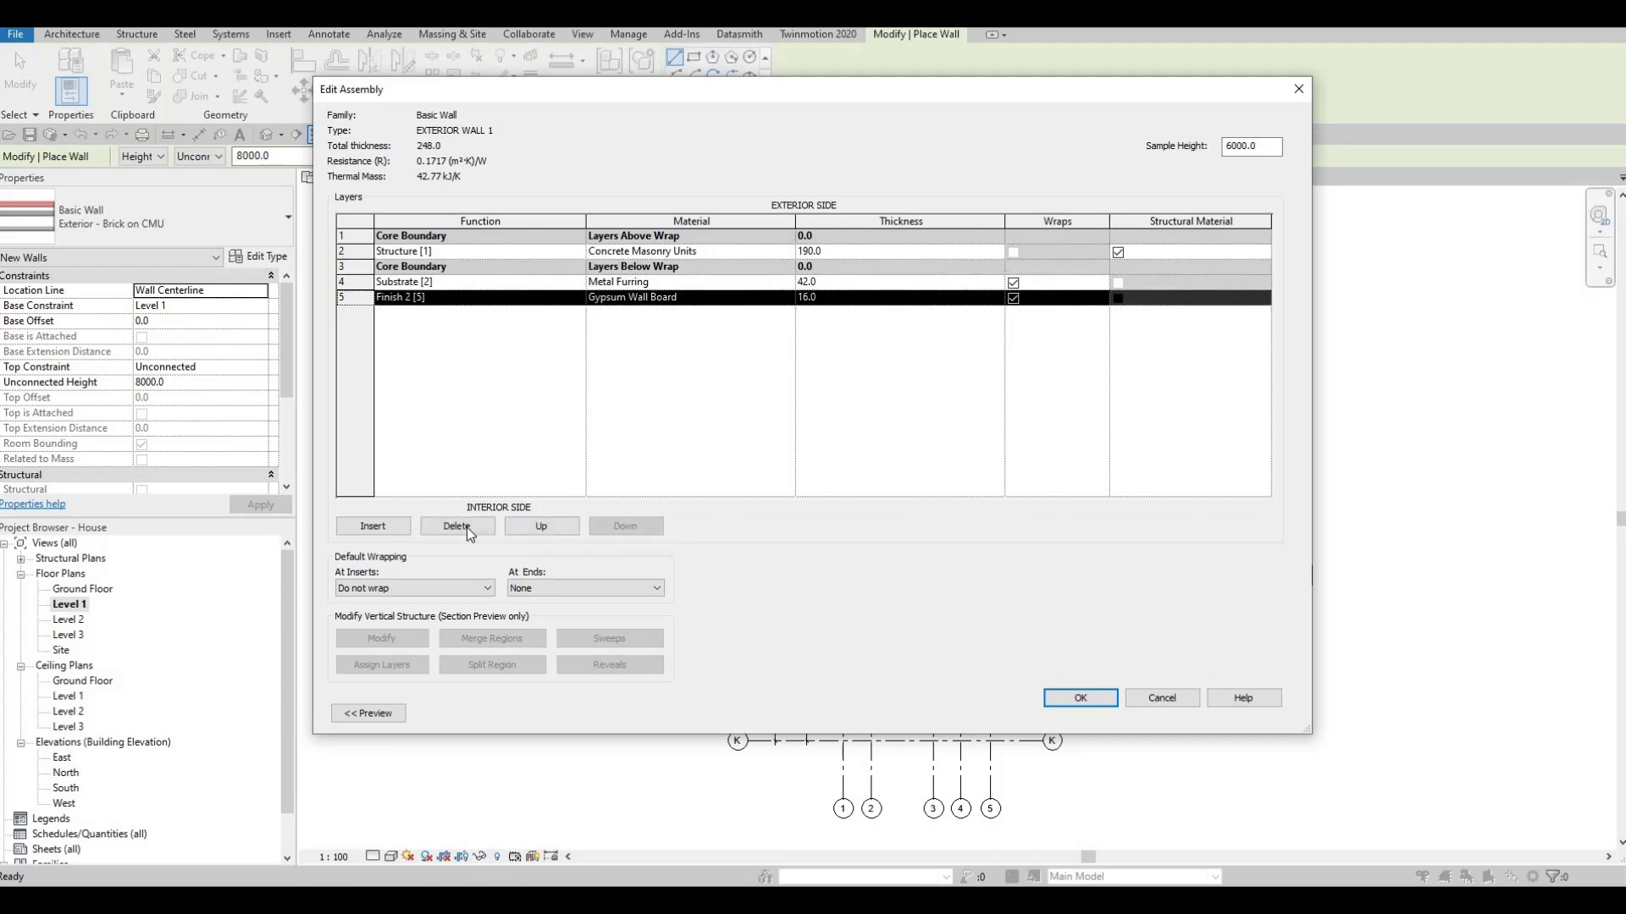
pyautogui.click(465, 527)
pyautogui.click(466, 527)
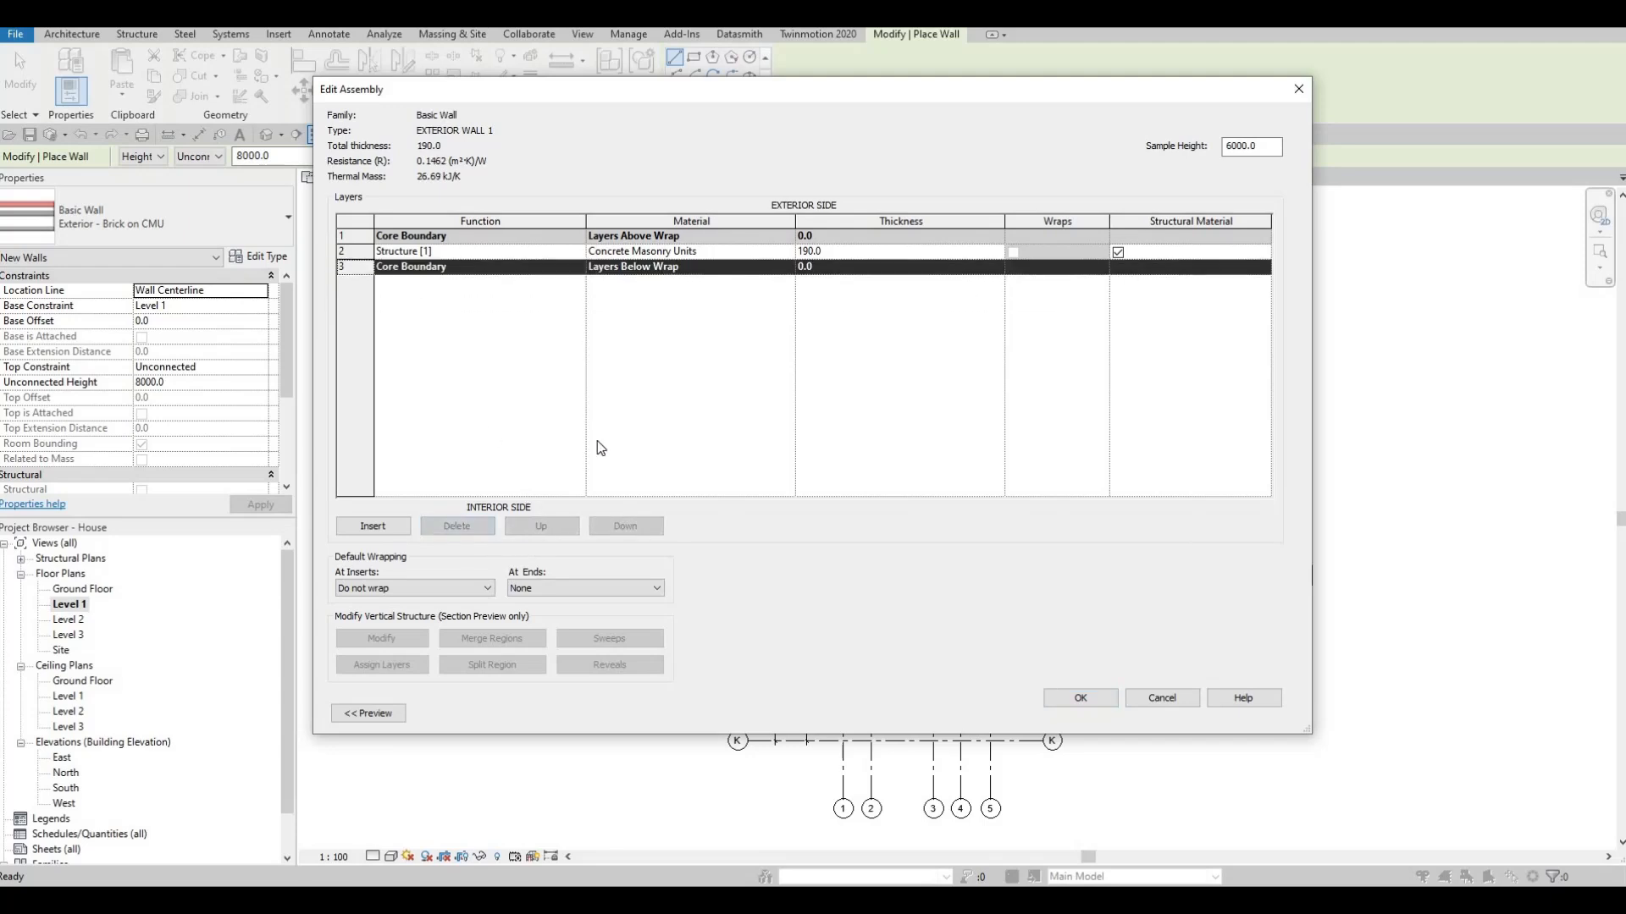
# Step: Search the materials for "GY" and assign Gypsum Wall Board to the wall's Structure [1] layer
pyautogui.click(792, 251)
pyautogui.click(788, 252)
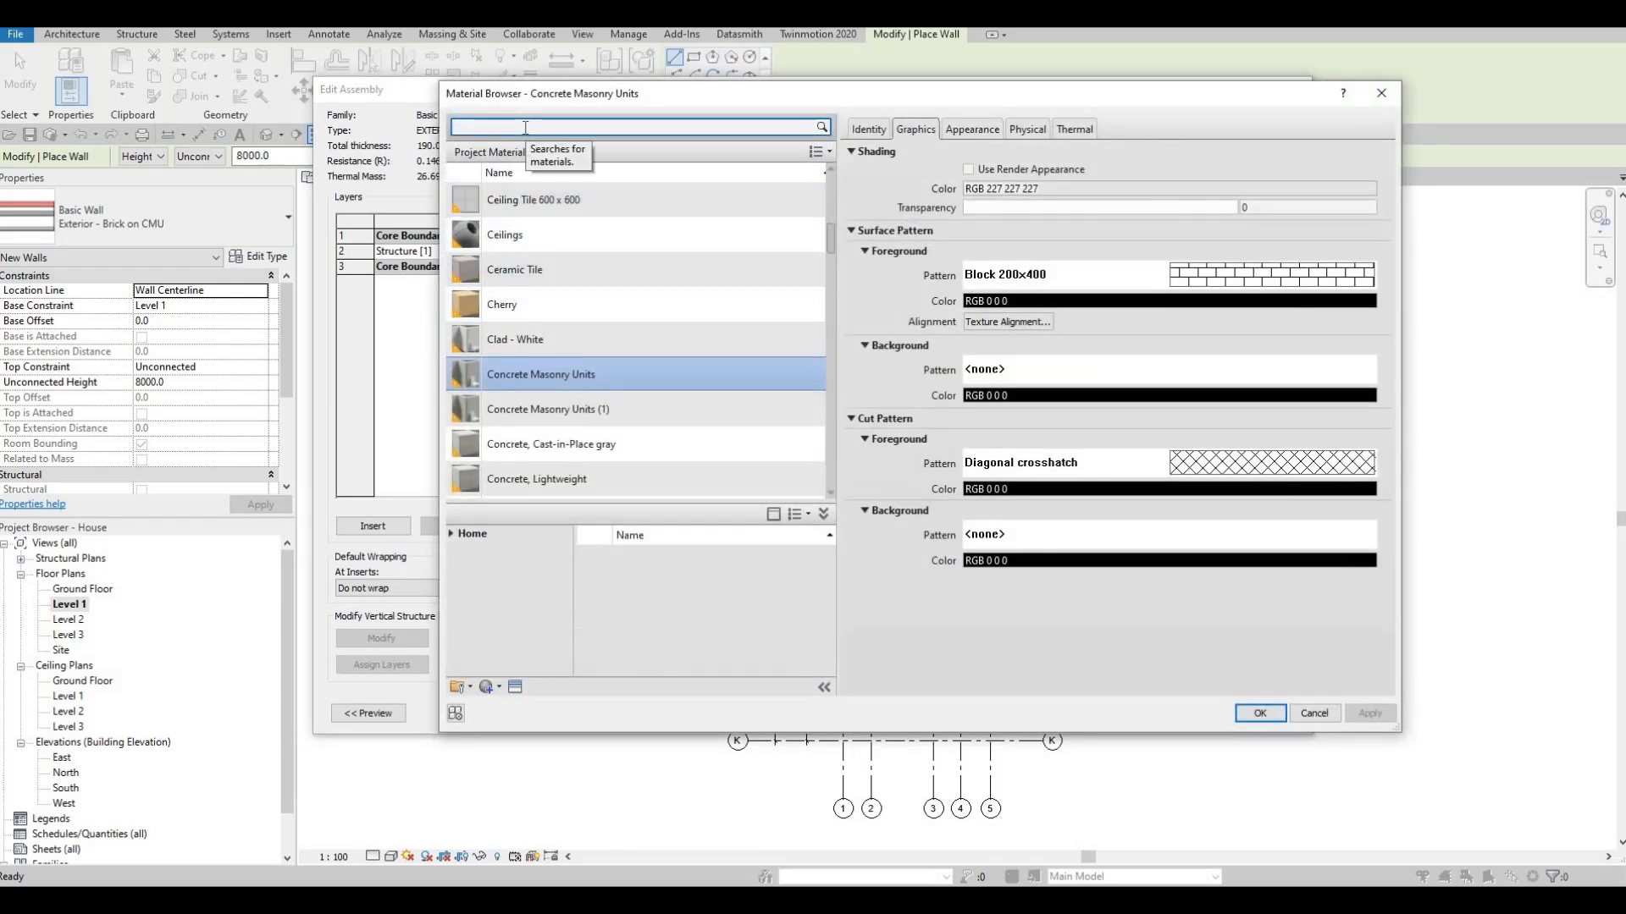
pyautogui.write('G')
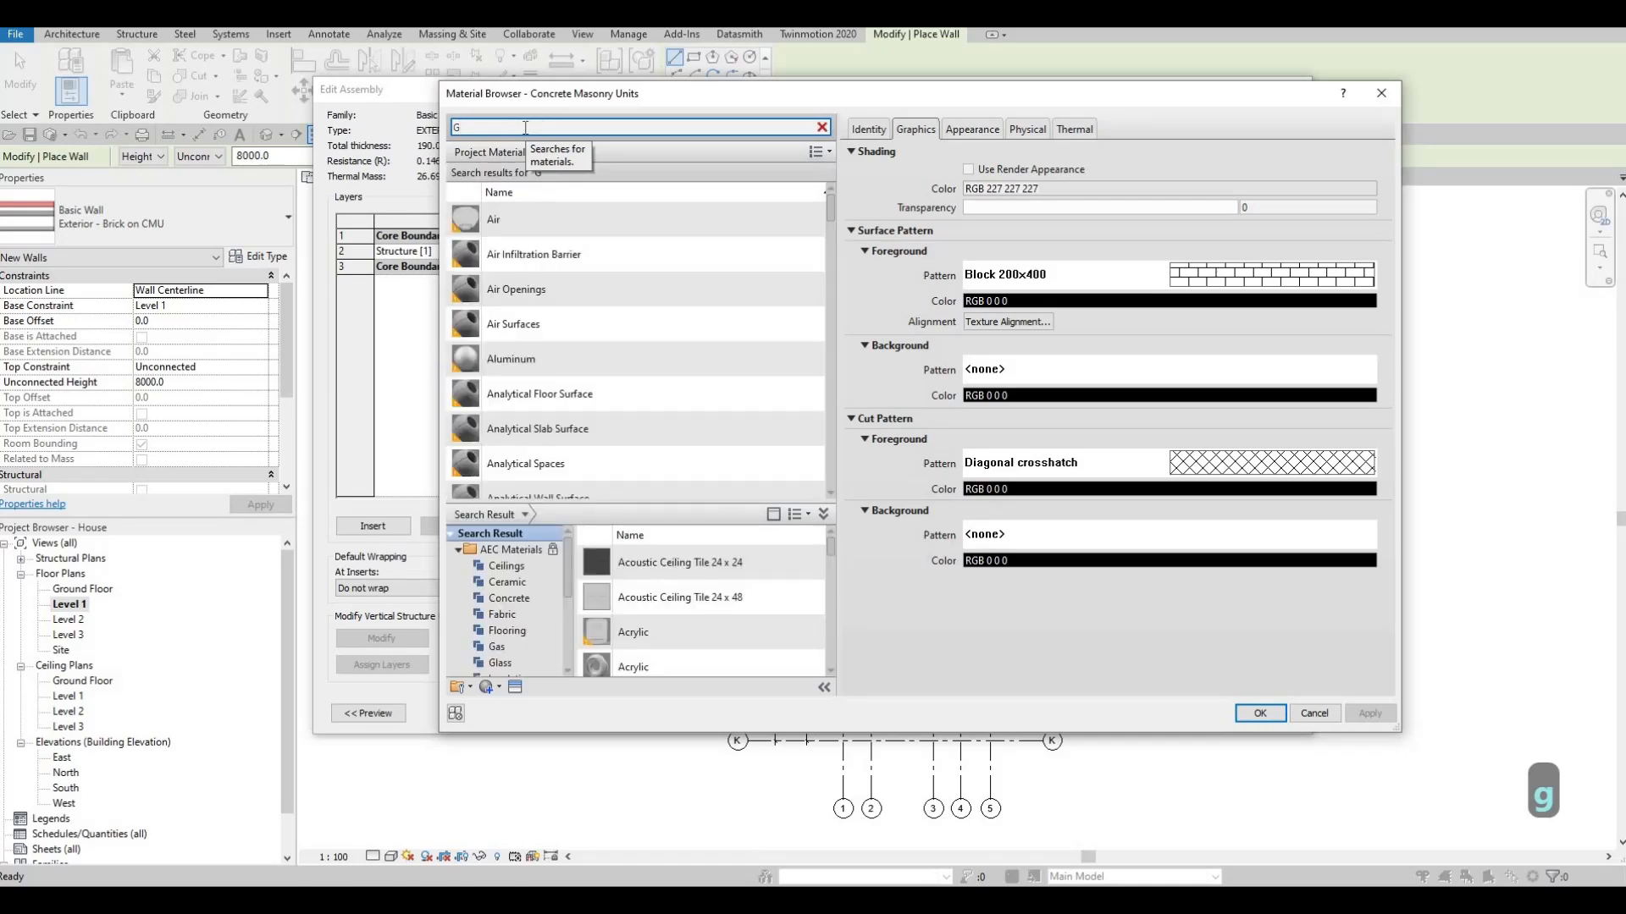
pyautogui.write('Y')
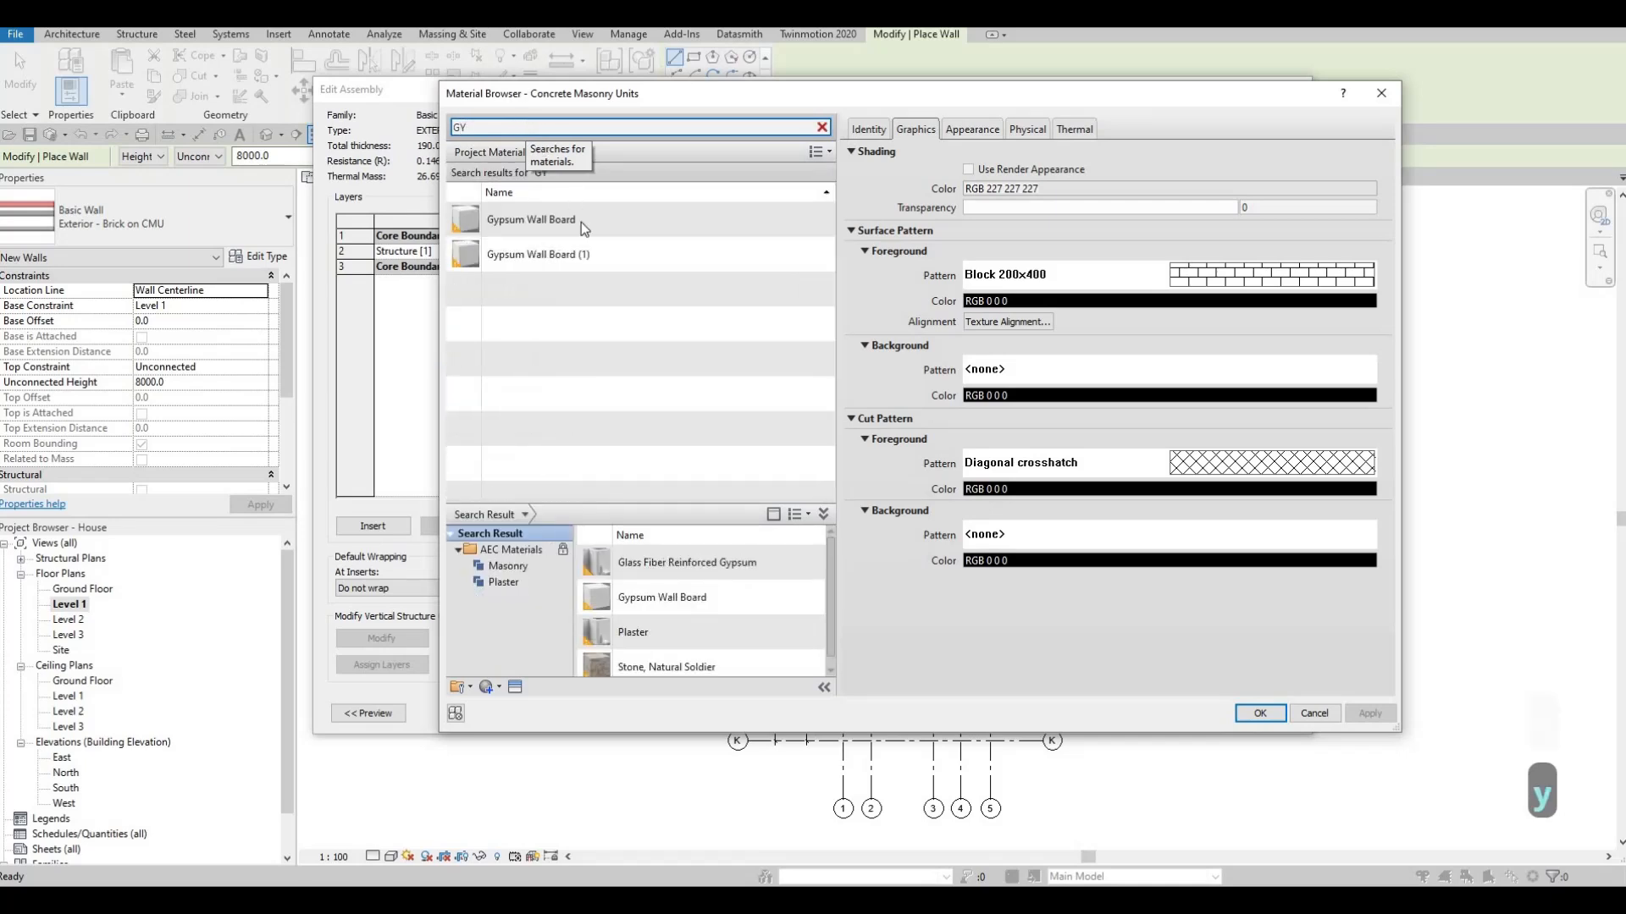
pyautogui.click(1274, 714)
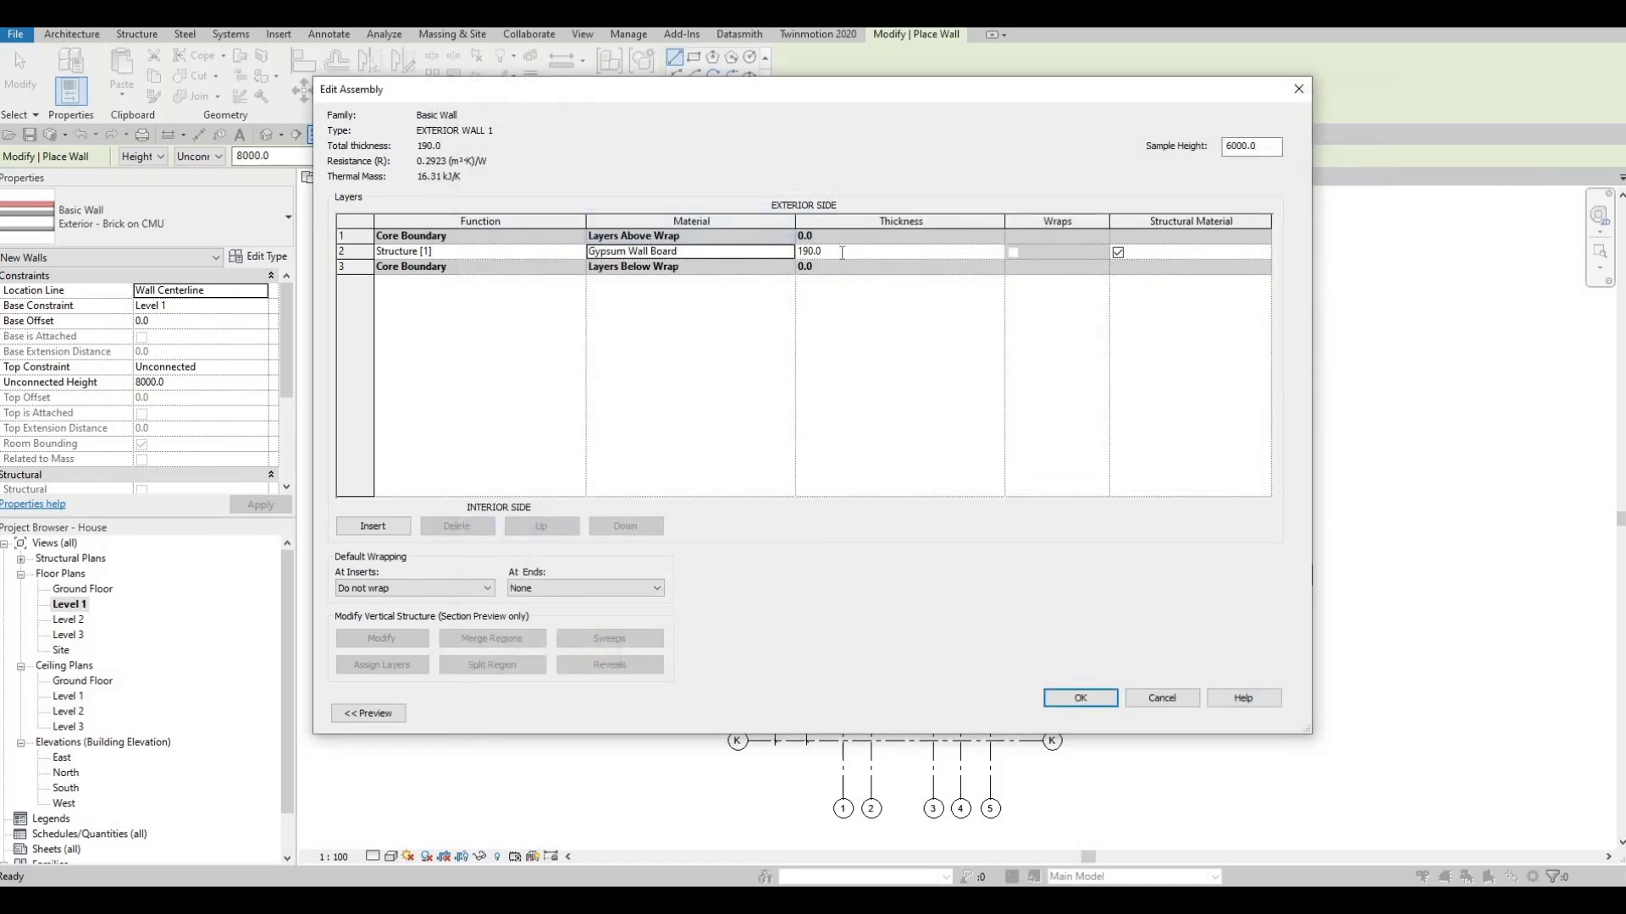
# Step: Set the Structure [1] layer's thickness to 200 and accept the assembly and type properties of EXTERIOR WALL 1
pyautogui.click(842, 252)
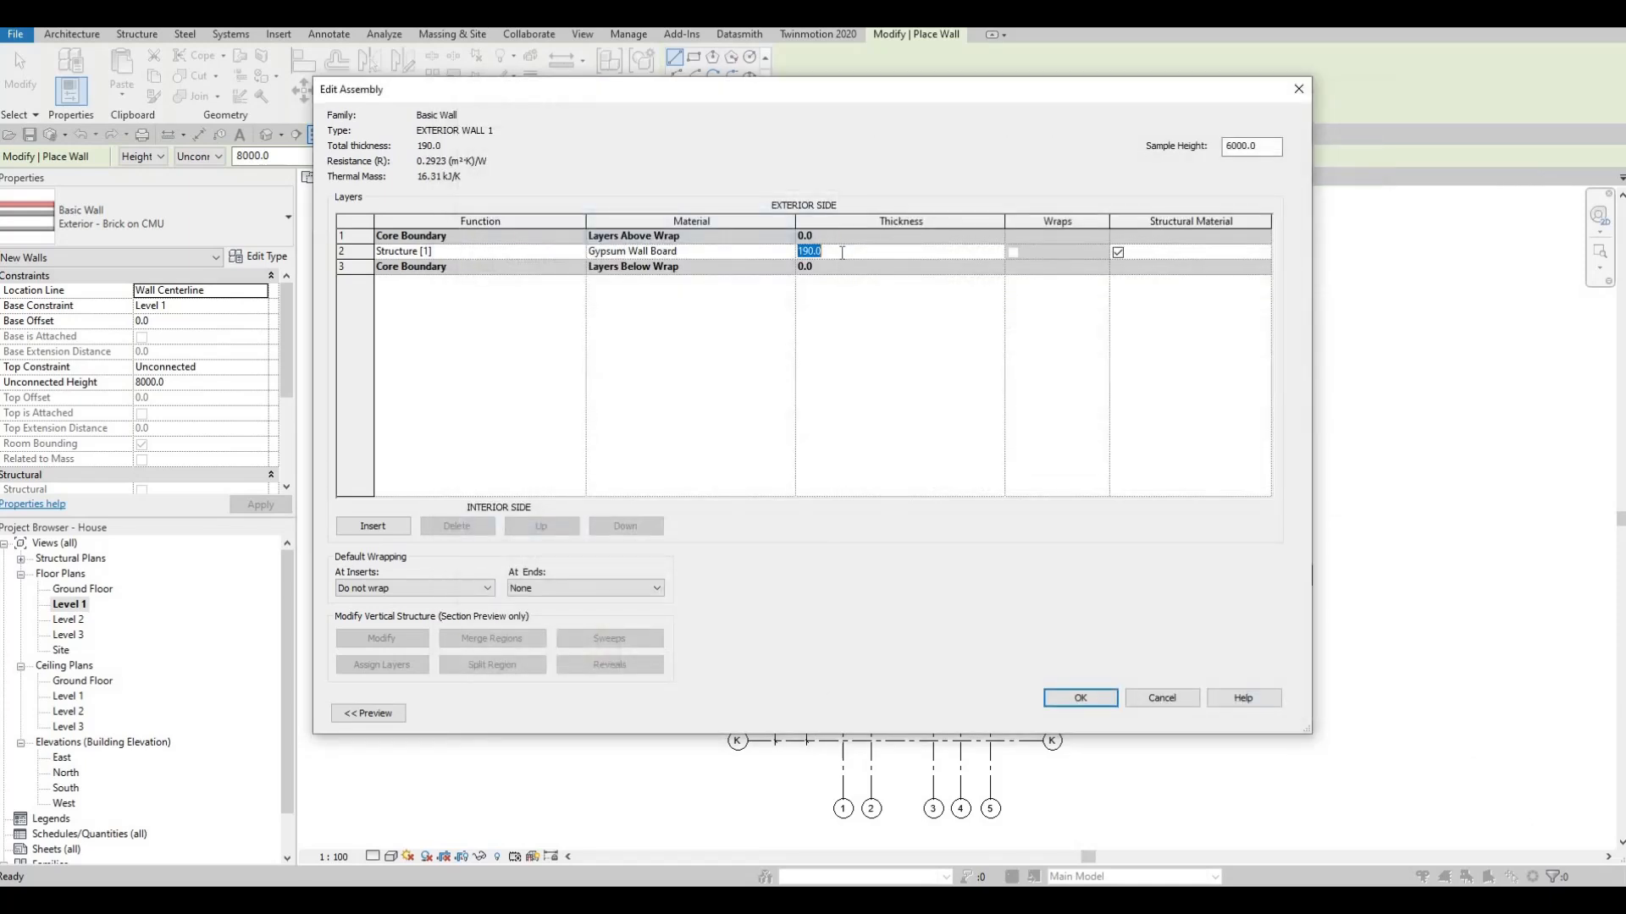
pyautogui.write('200')
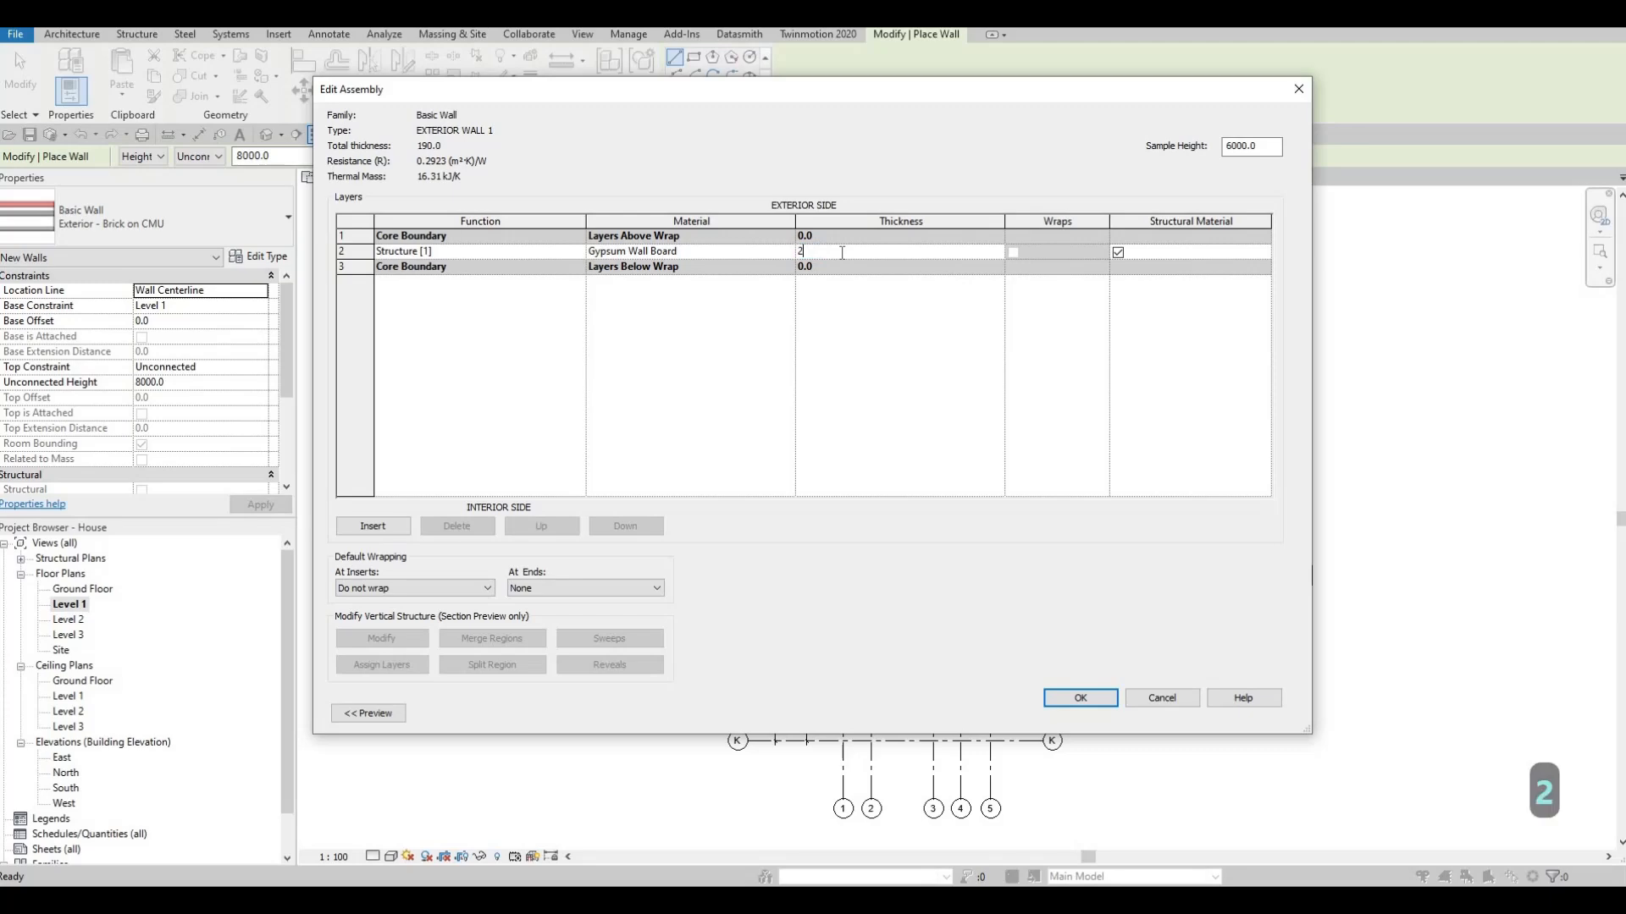
pyautogui.click(1085, 700)
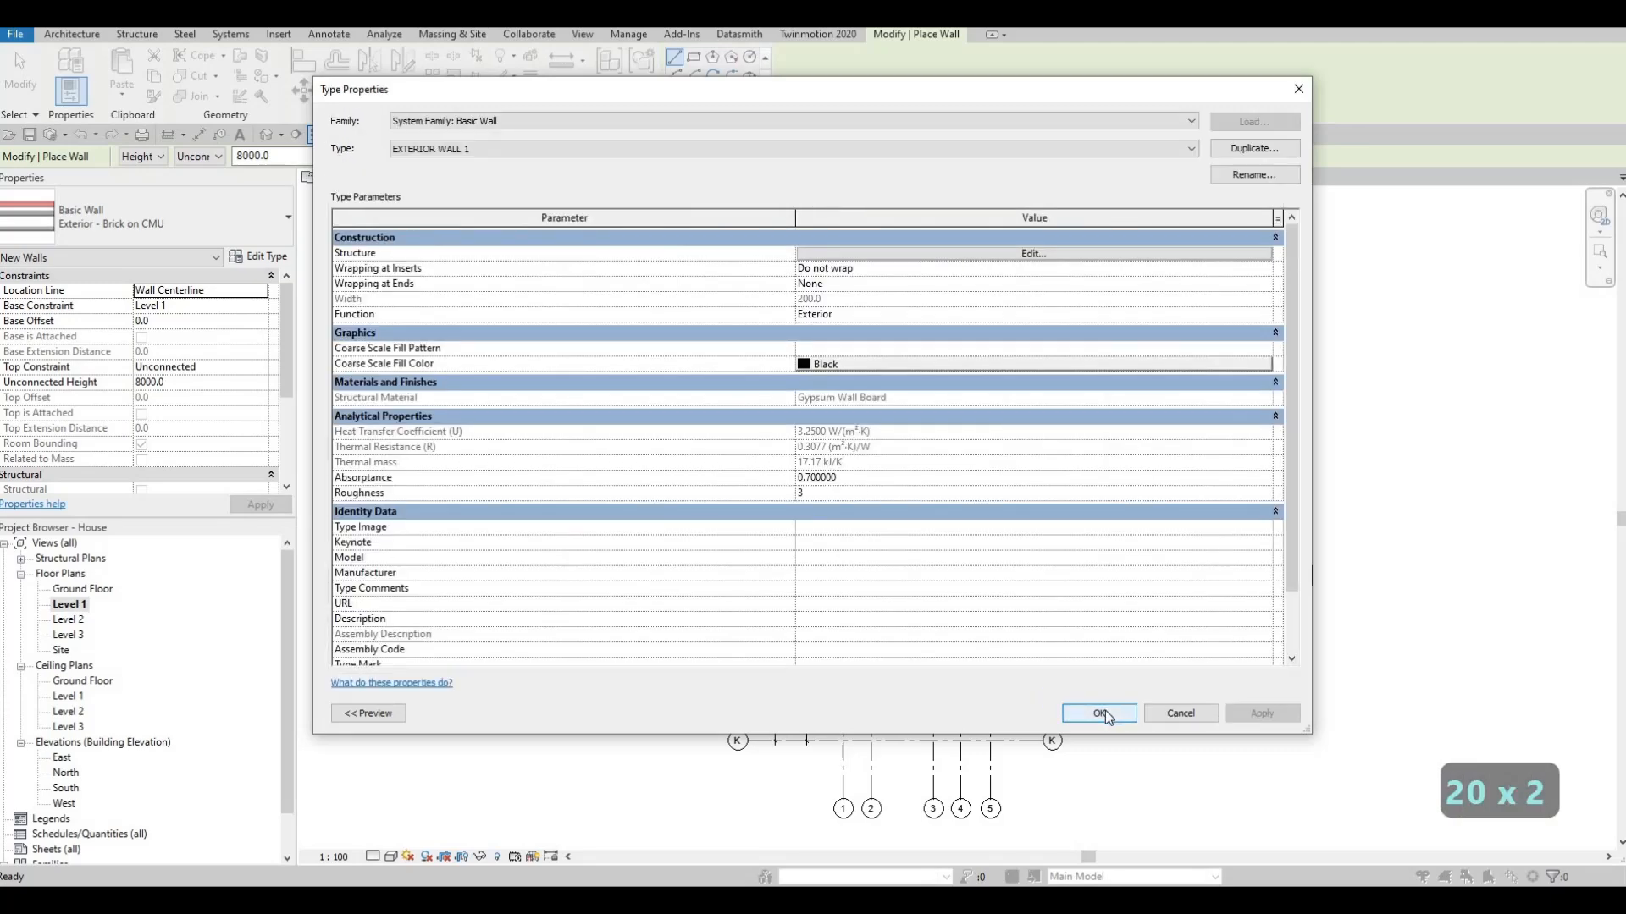
pyautogui.click(1101, 713)
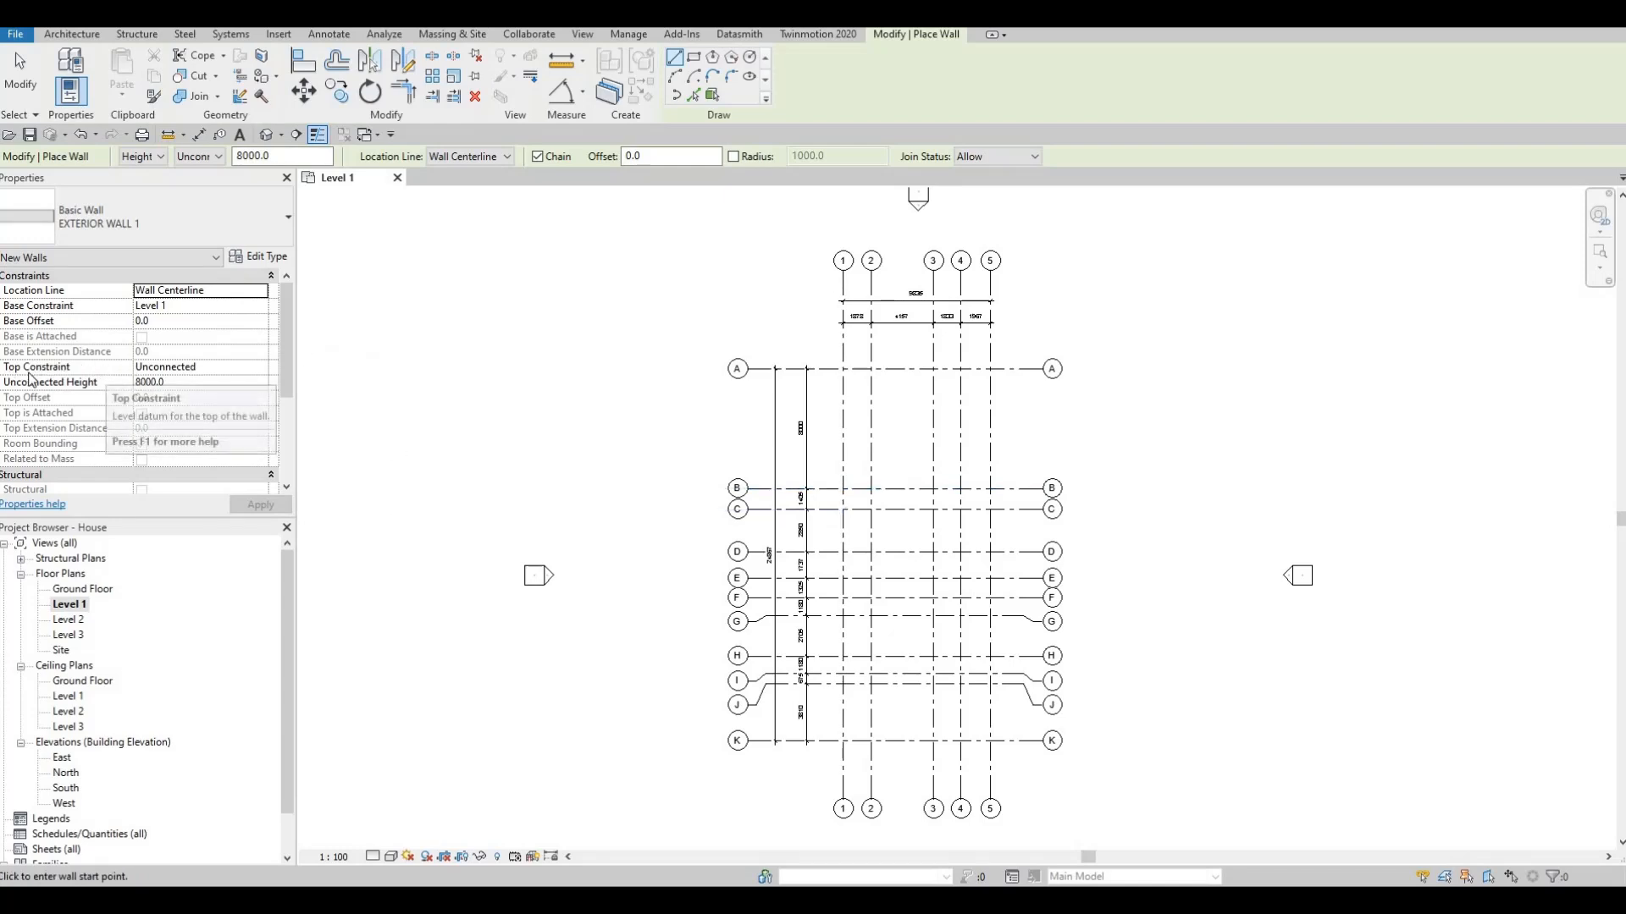
# Step: Set the new wall's top constraint to Up to level: Level 2
pyautogui.click(257, 370)
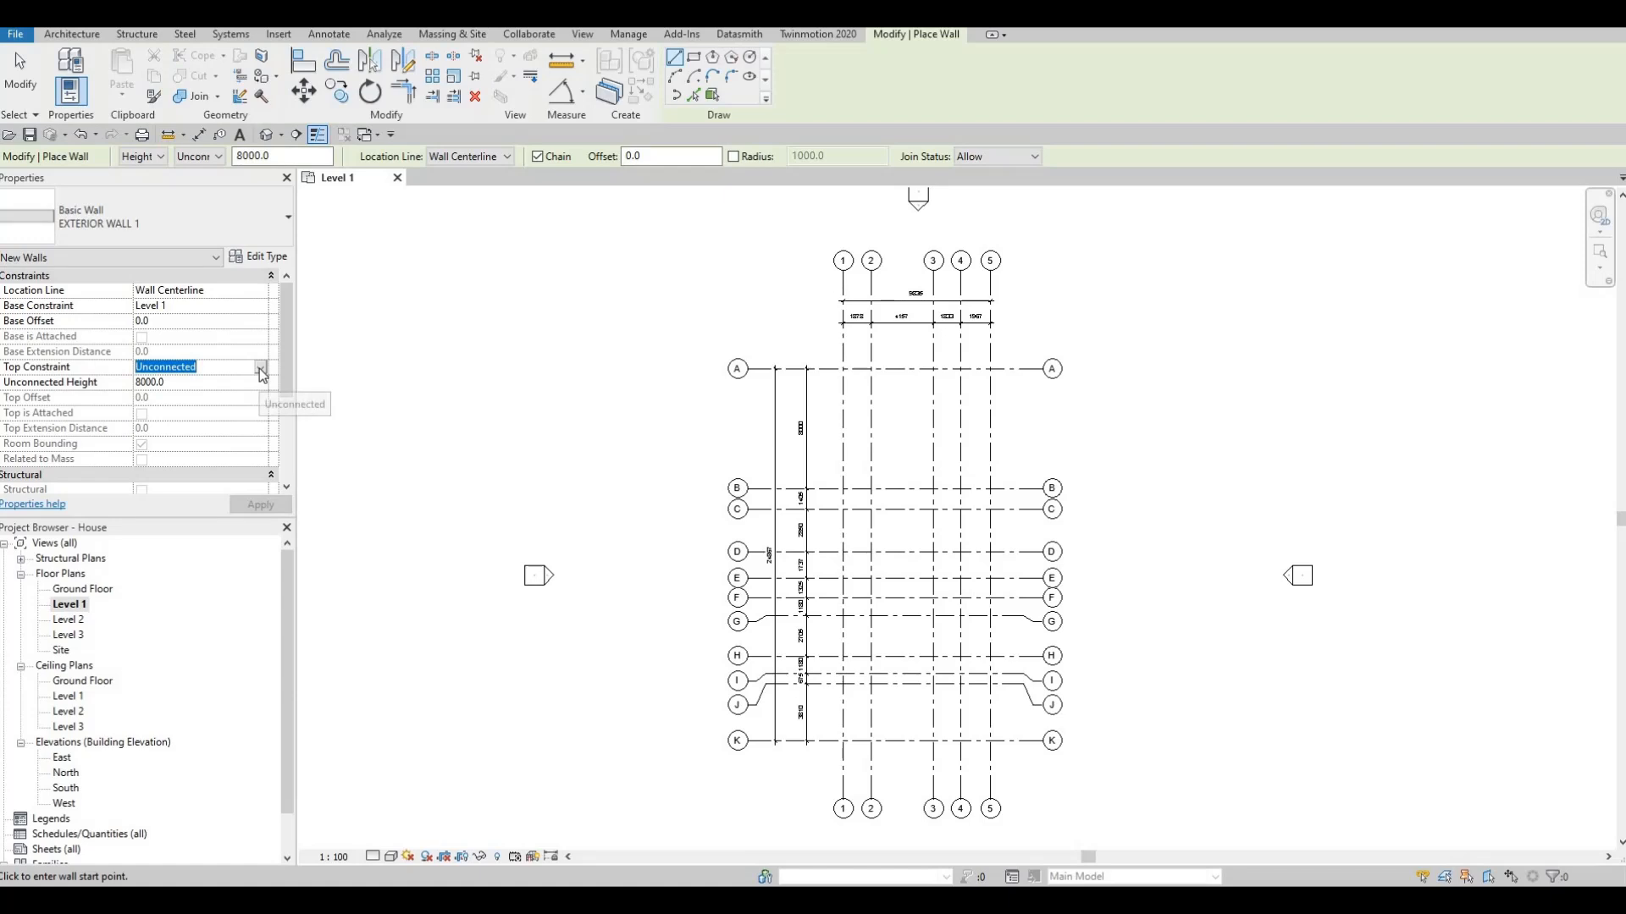
pyautogui.click(260, 367)
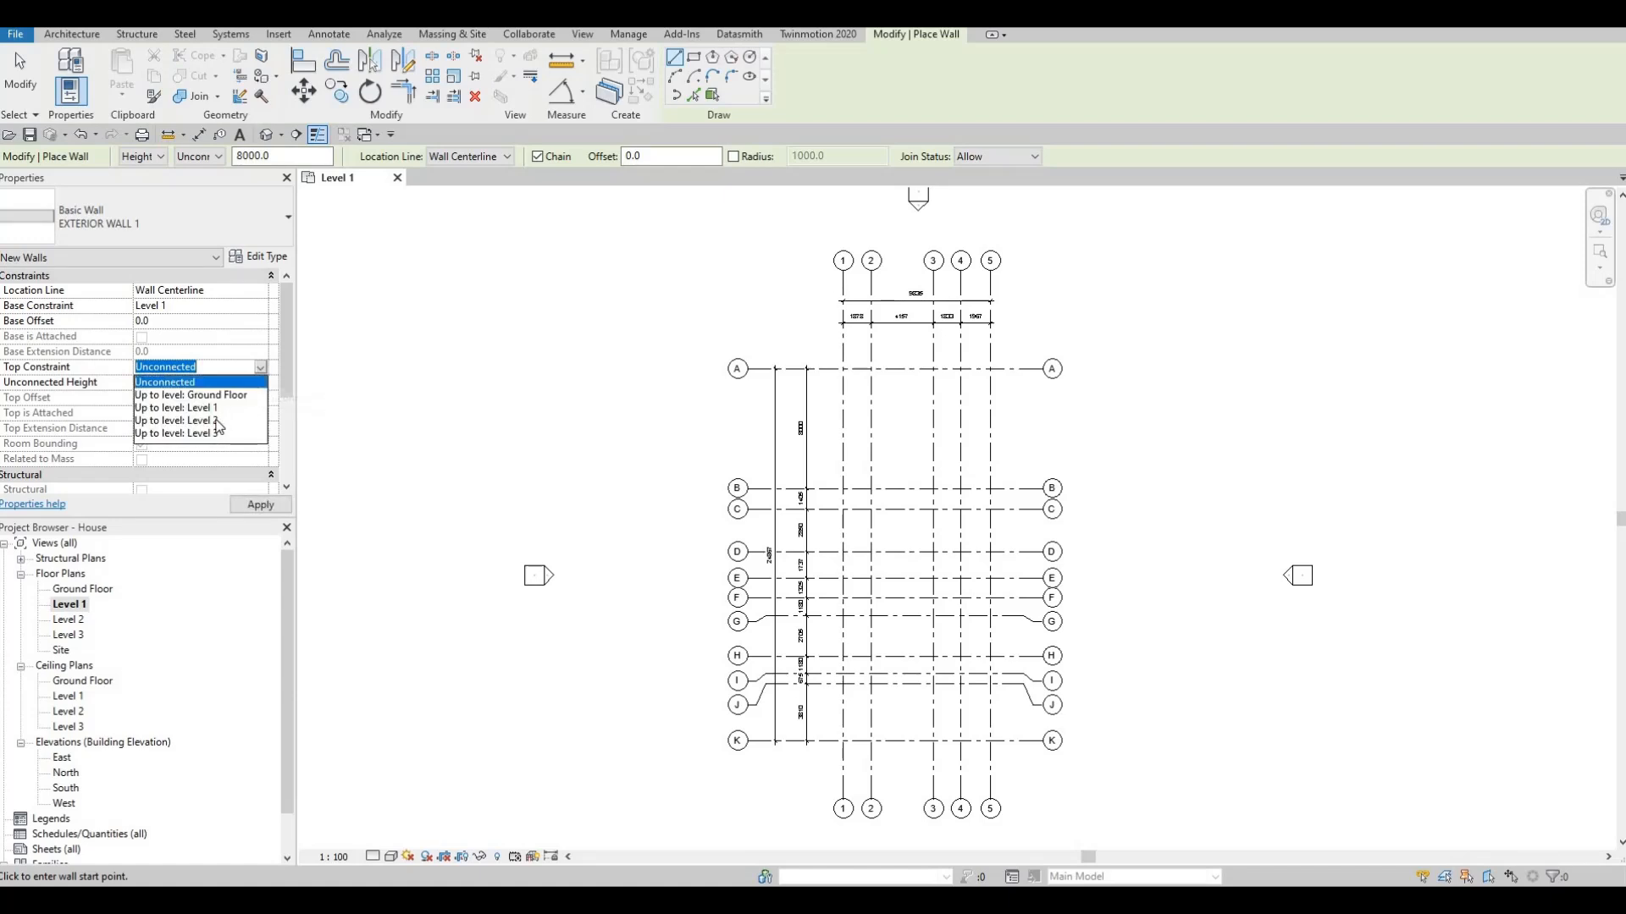
pyautogui.click(217, 421)
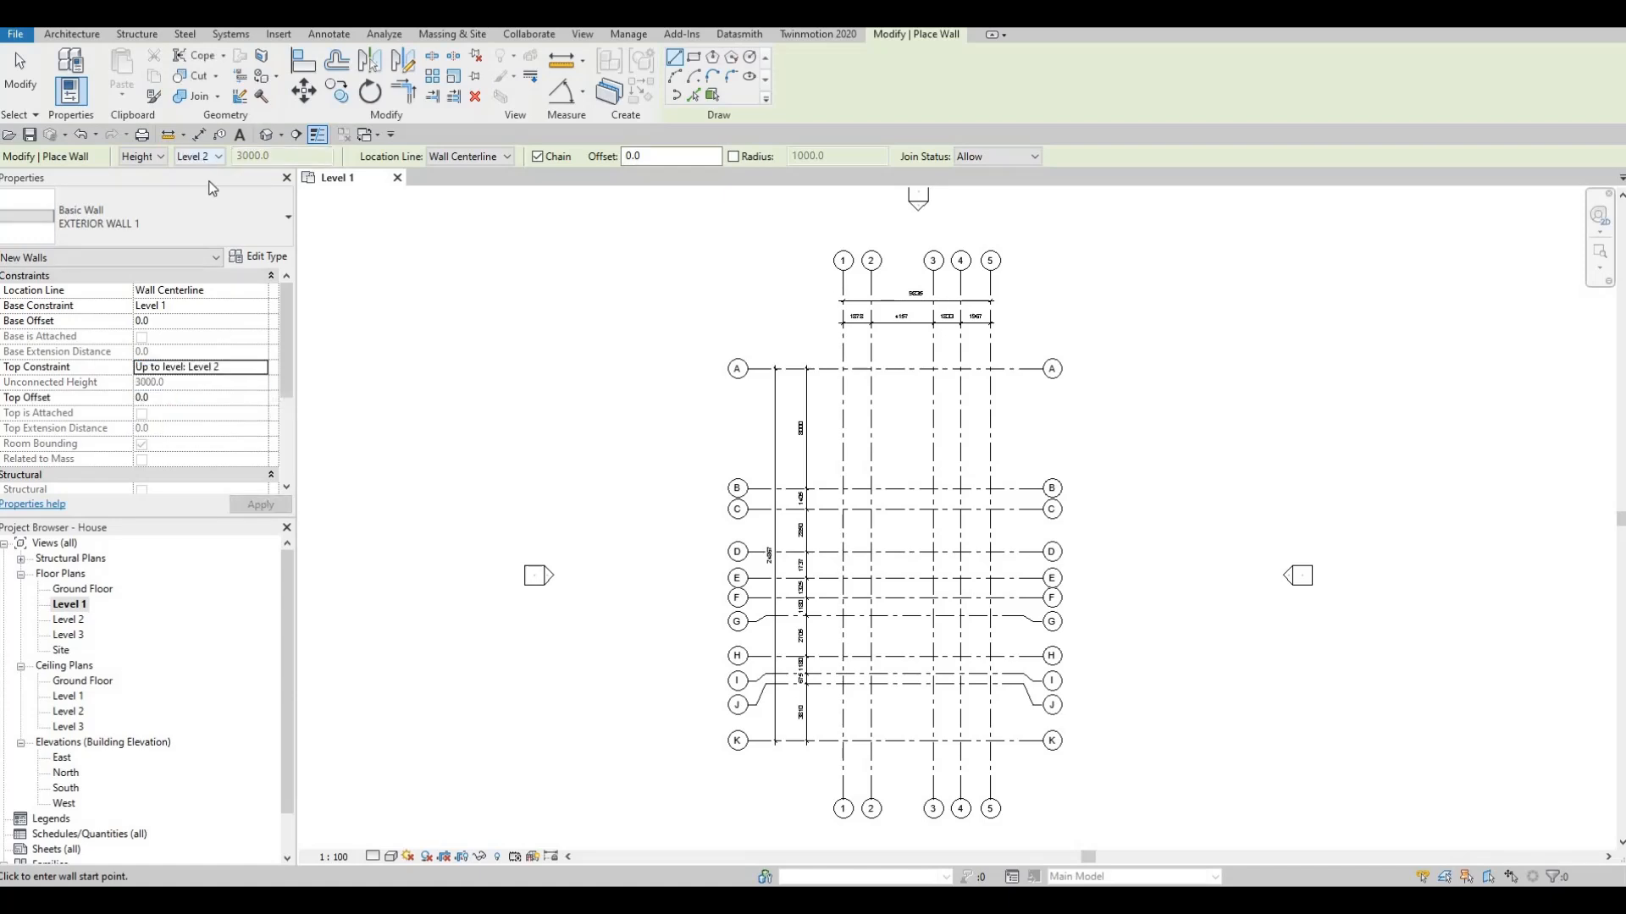
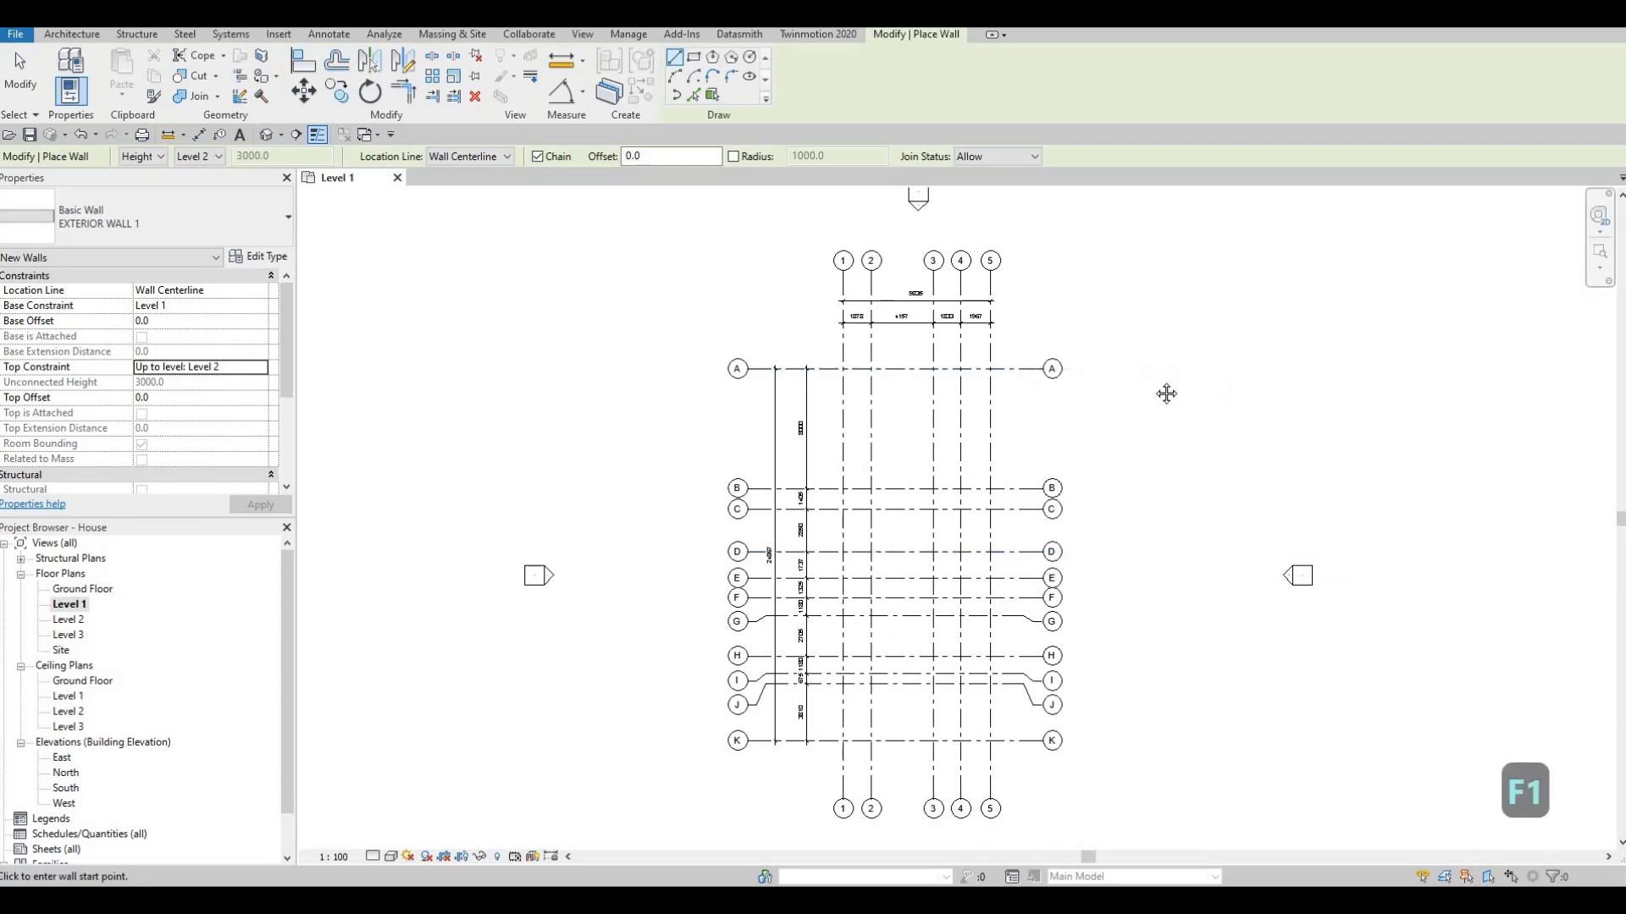
# Step: Draw a chain of EXTERIOR WALL 1 walls from grid intersection C-5 through J-5, J-3, H-3 and H-1 to C-1
pyautogui.moveTo(1167, 392); pyautogui.dragTo(1192, 352, button='middle')
pyautogui.moveTo(1117, 388); pyautogui.dragTo(1149, 348, button='middle')
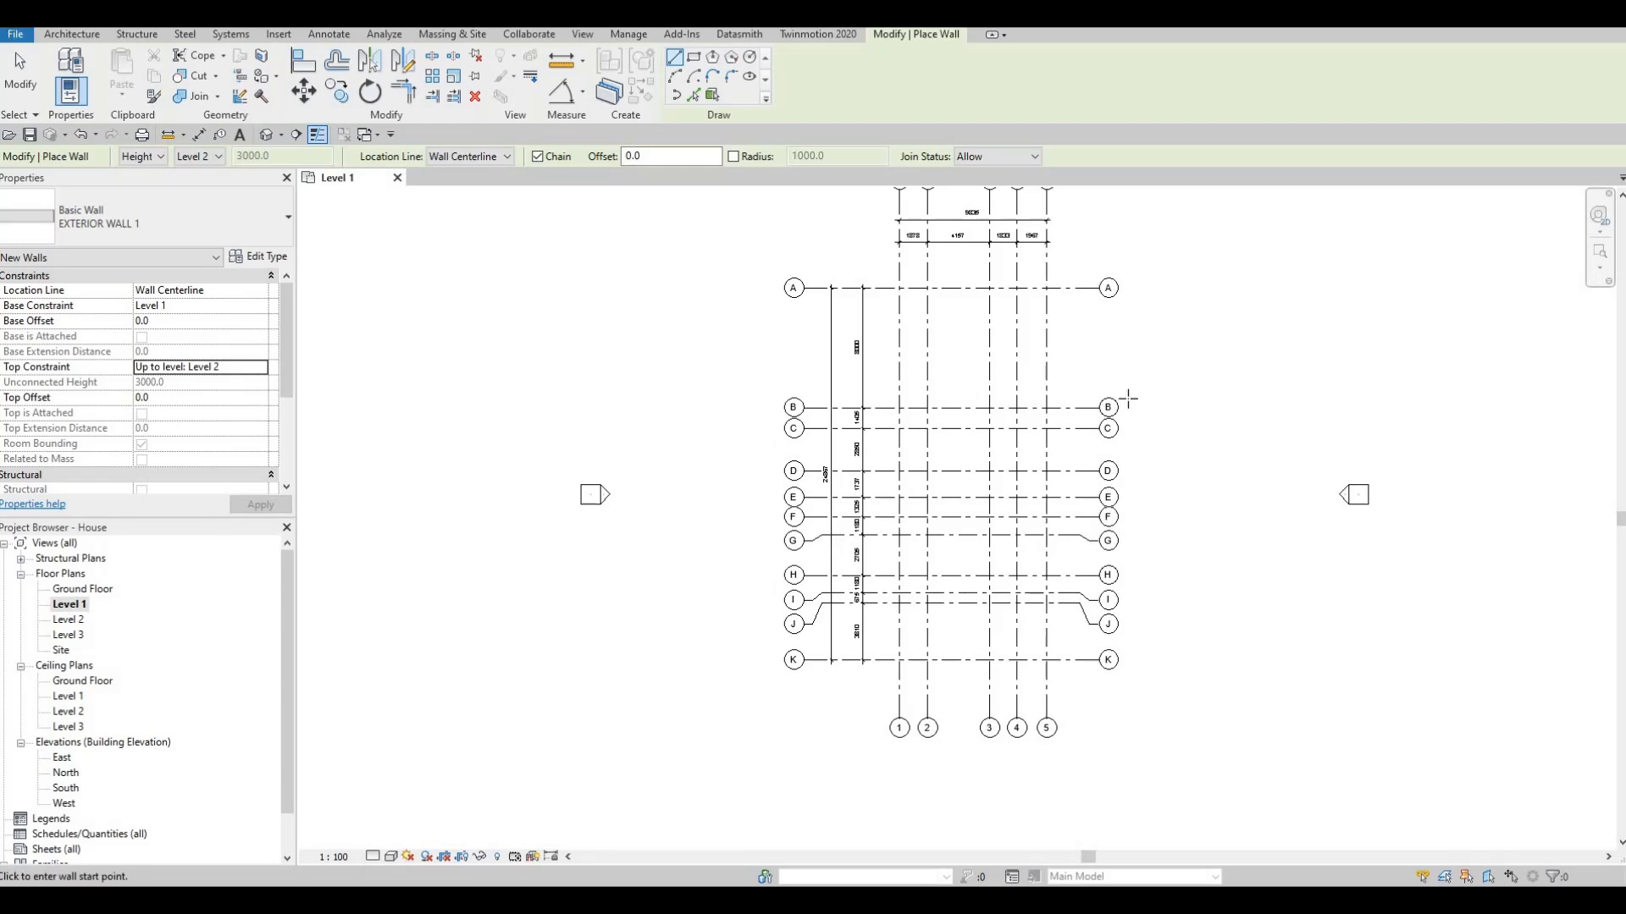
pyautogui.click(1047, 427)
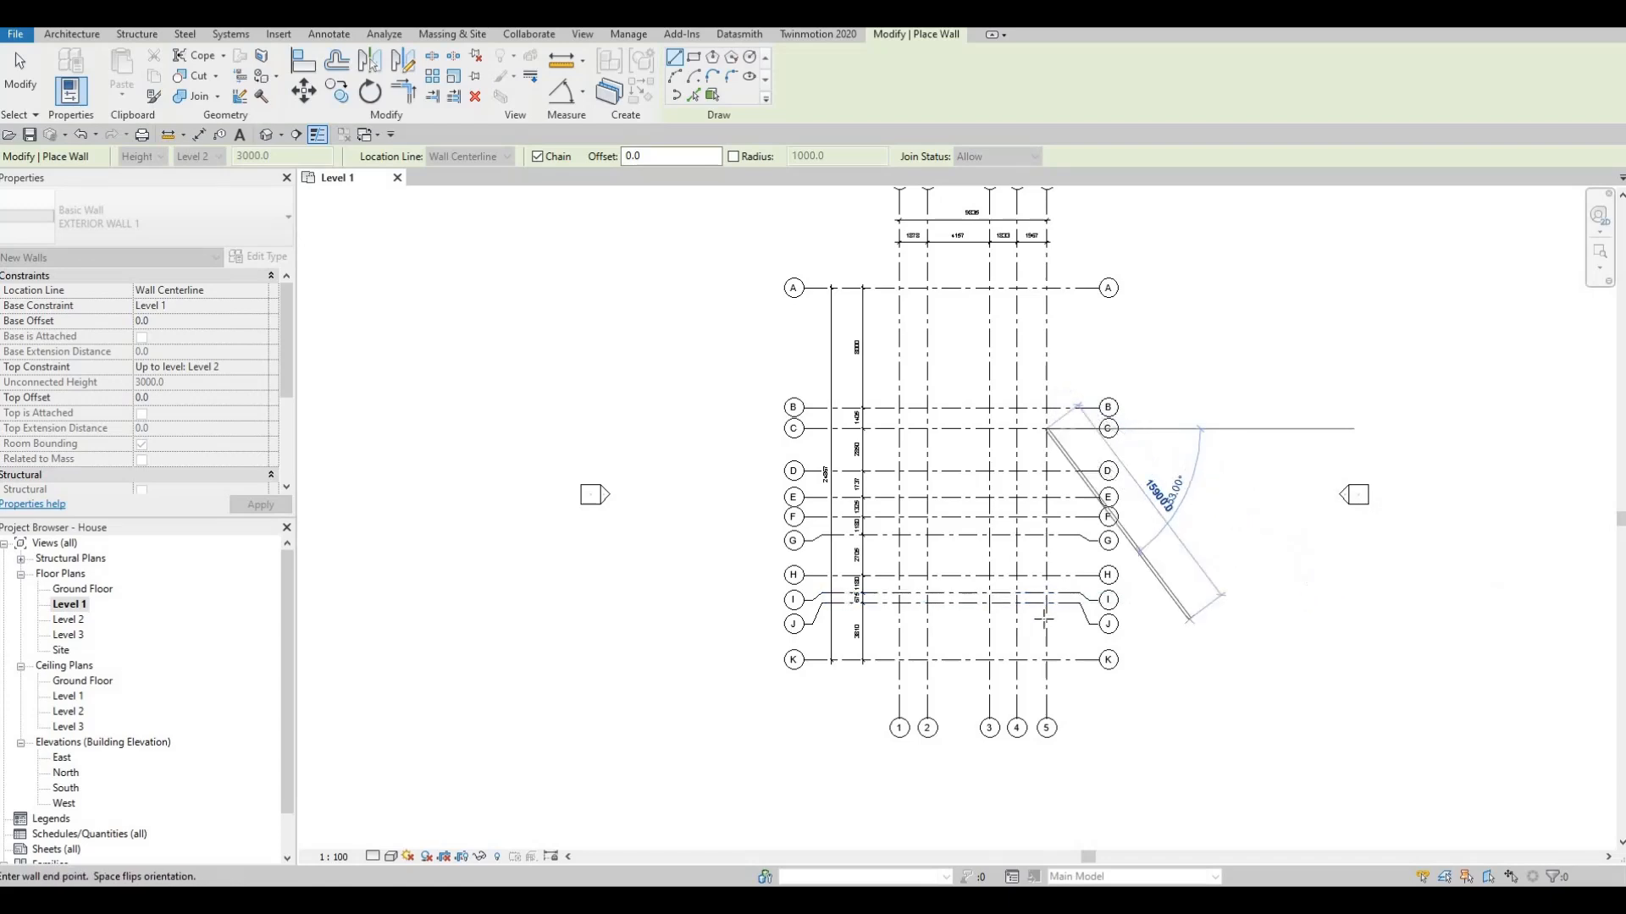
pyautogui.scroll(2, 1035, 613)
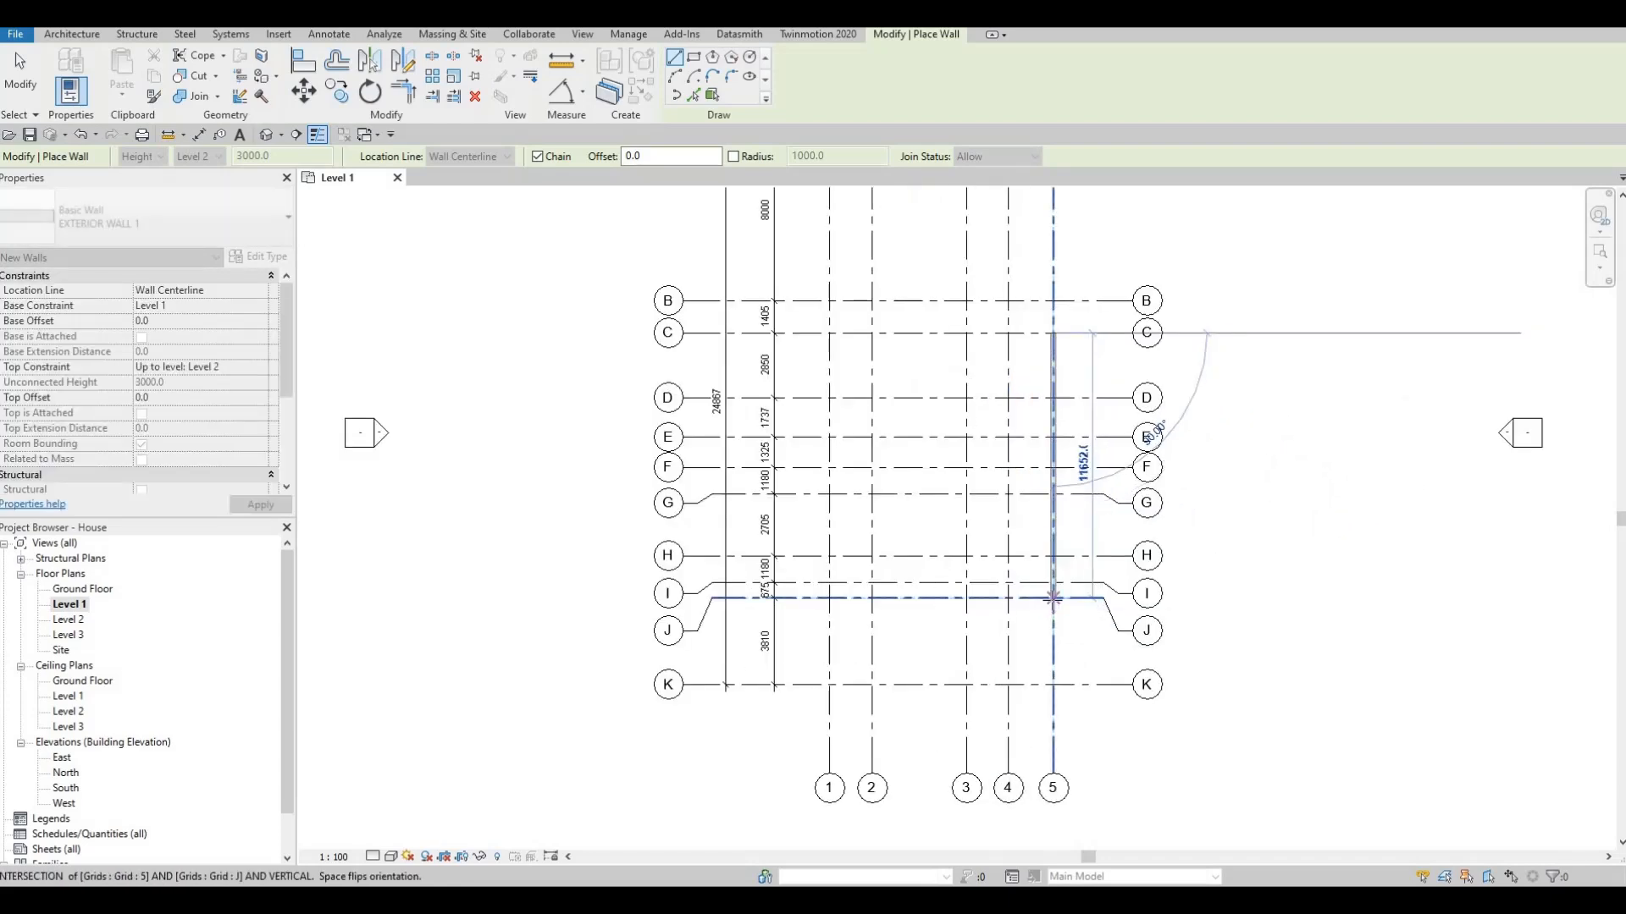
pyautogui.click(1053, 598)
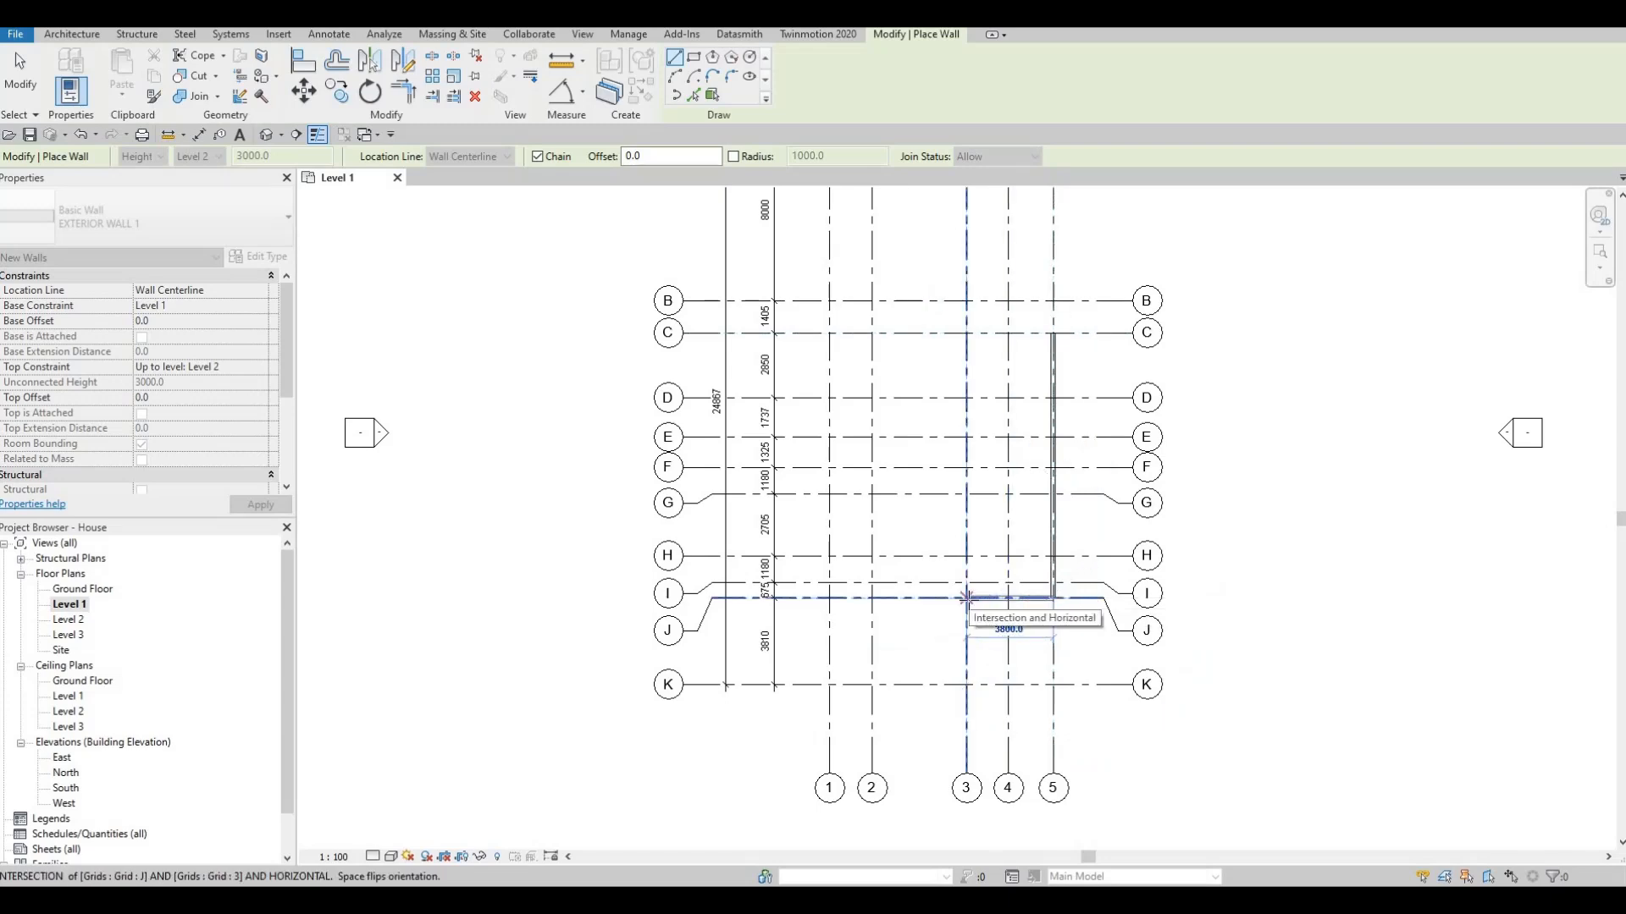
pyautogui.click(966, 597)
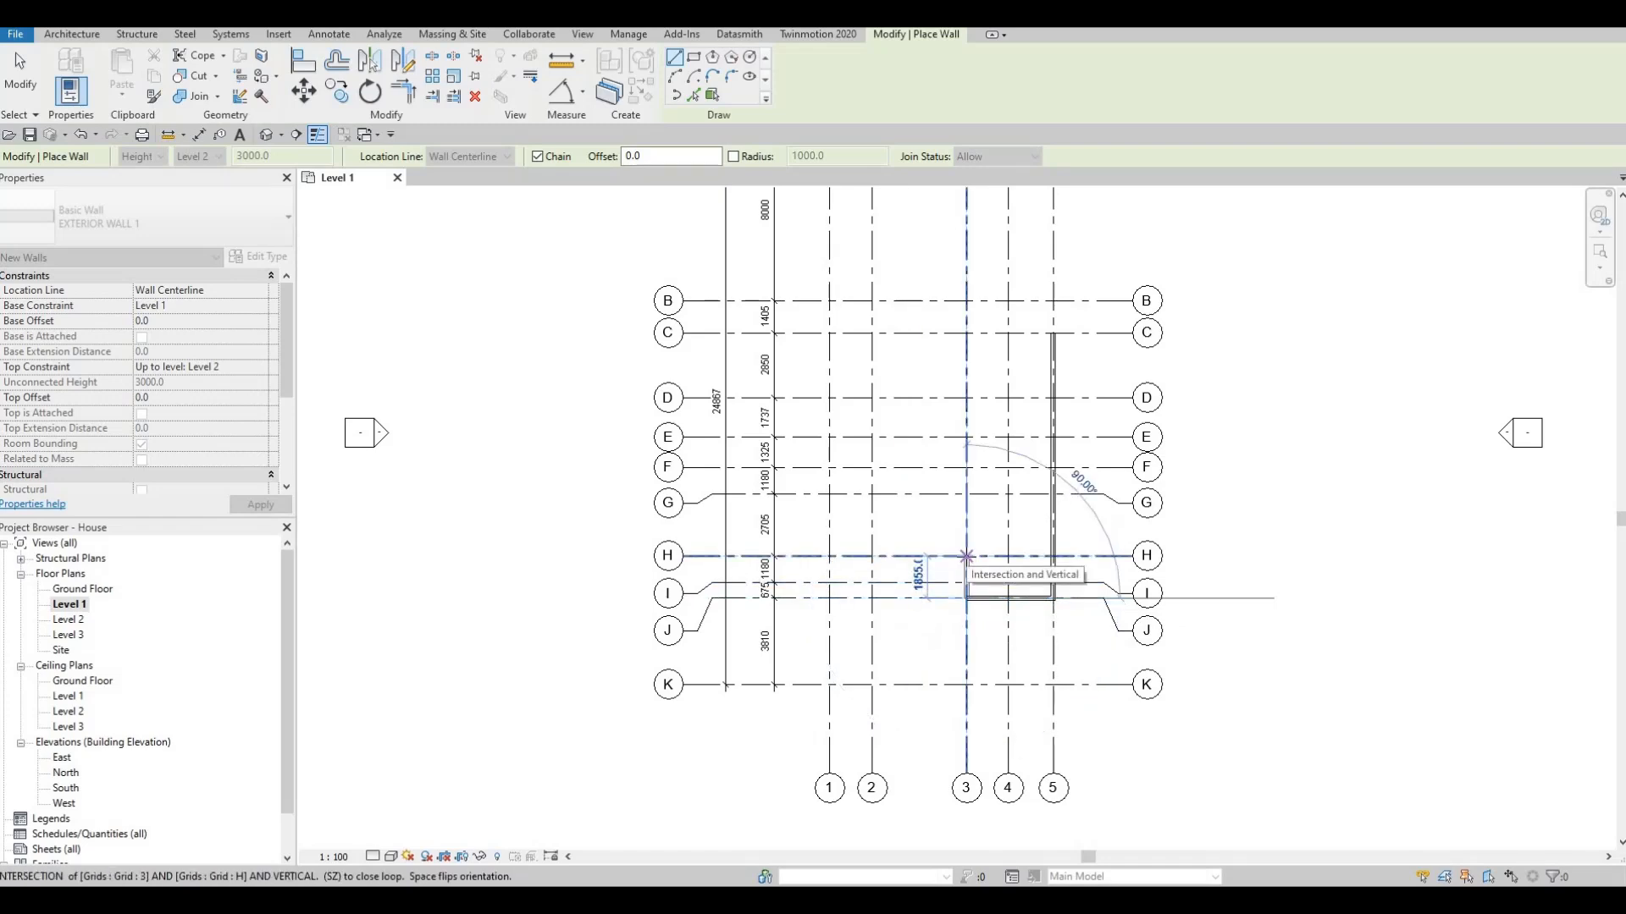
pyautogui.click(966, 557)
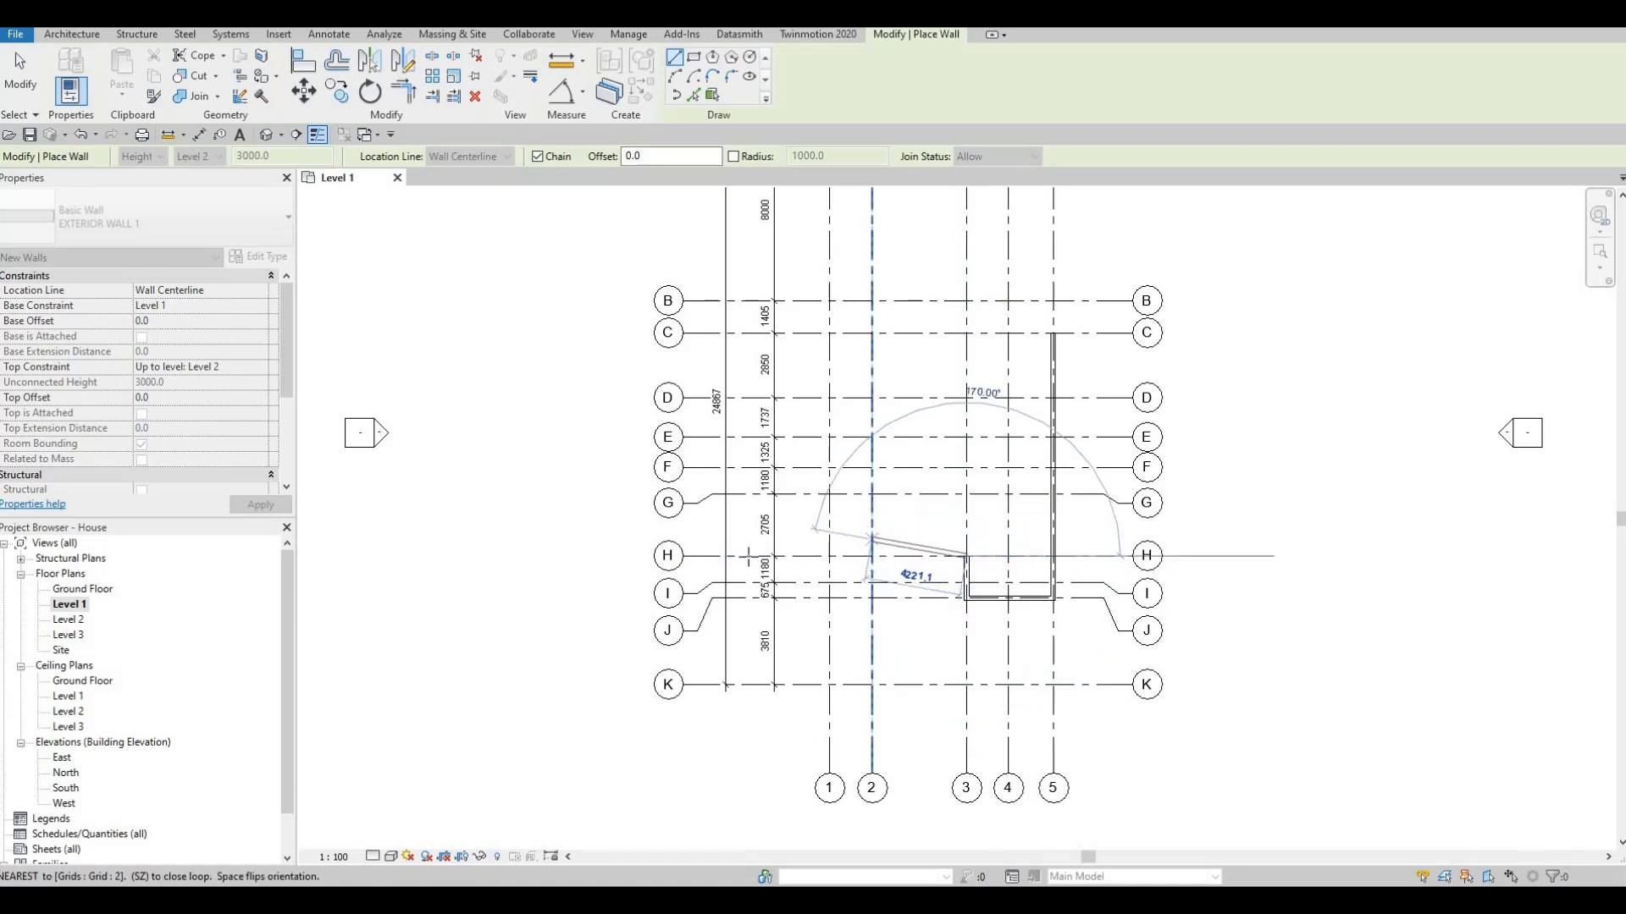
pyautogui.click(829, 555)
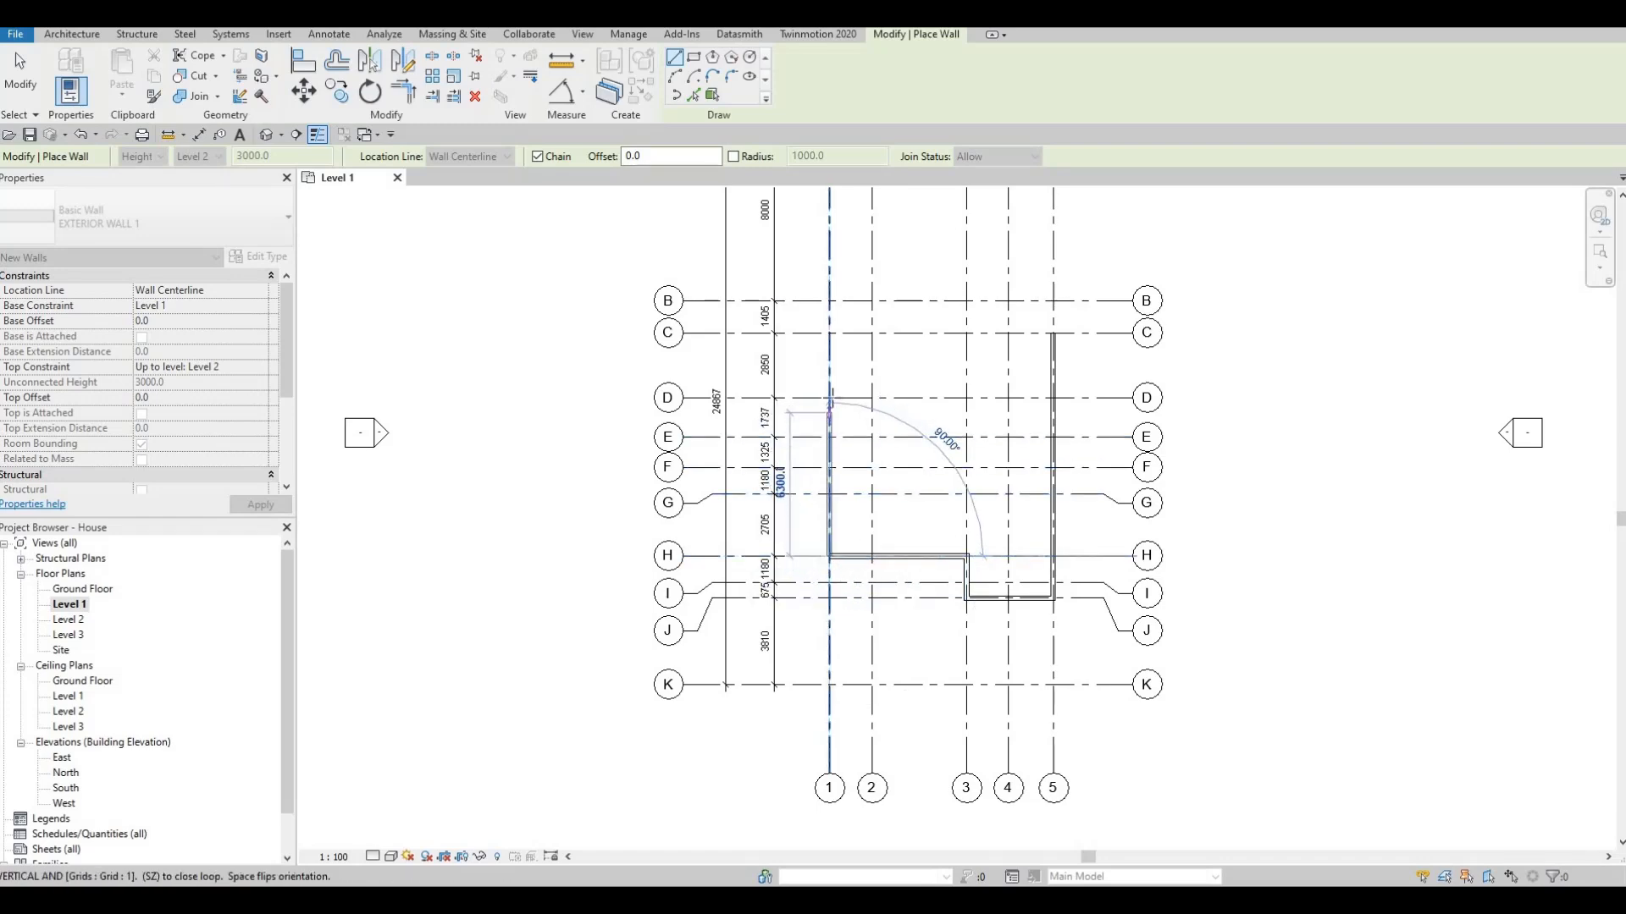
pyautogui.click(830, 333)
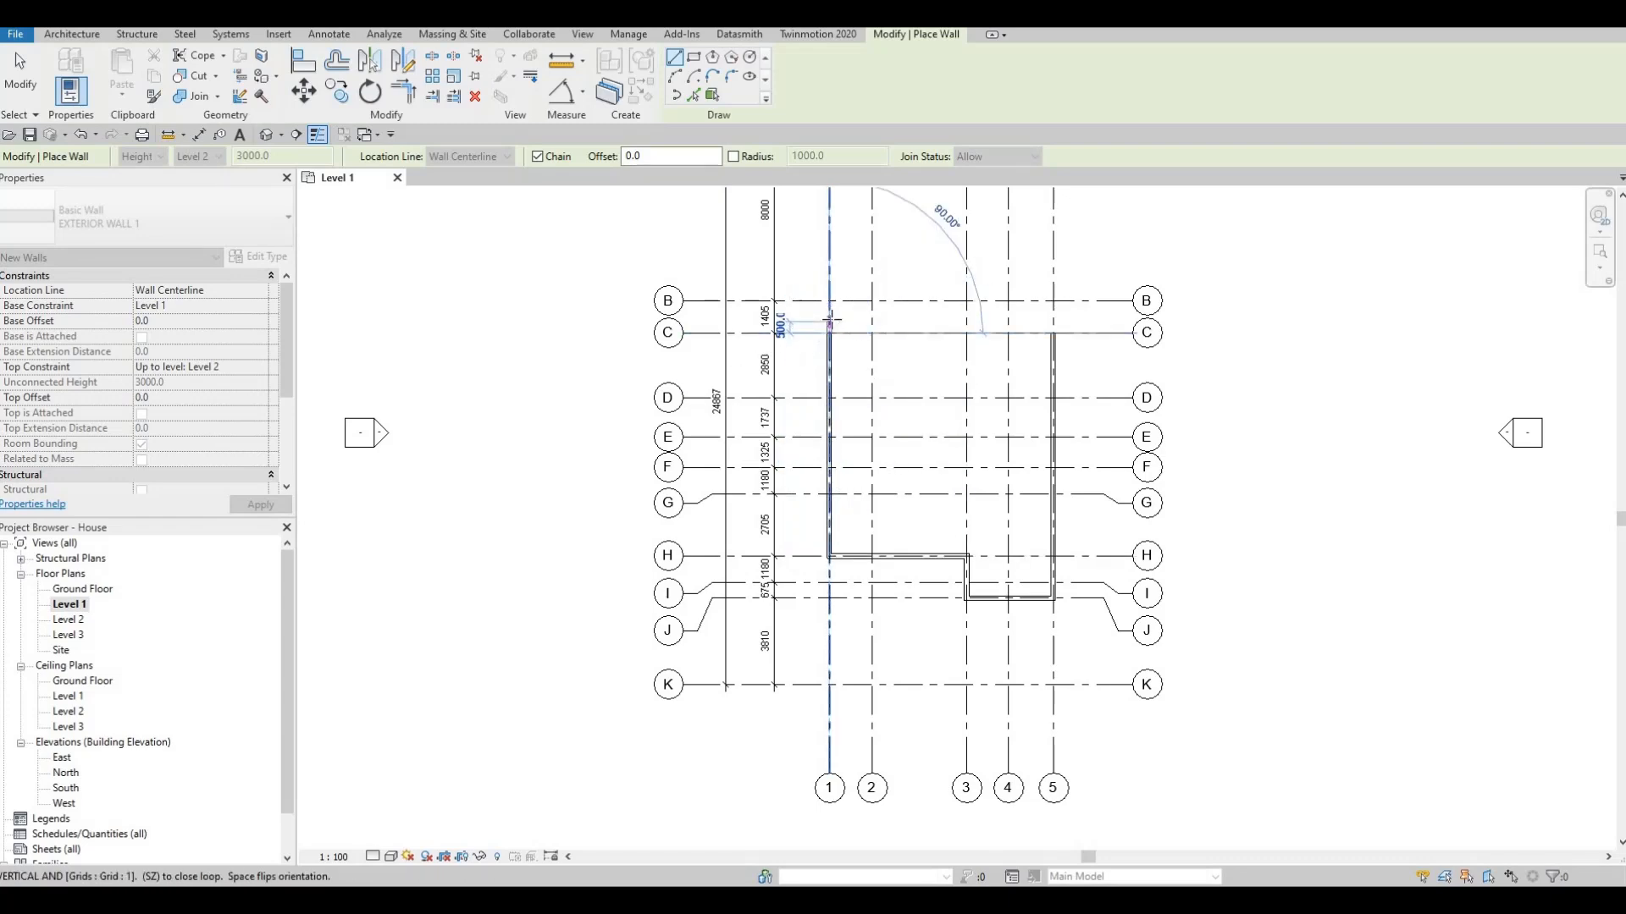
# Step: Continue the wall chain 525 beyond grid C along grid 1, 3000 towards grid 5, back to grid C, and close it at C-5
pyautogui.write('525')
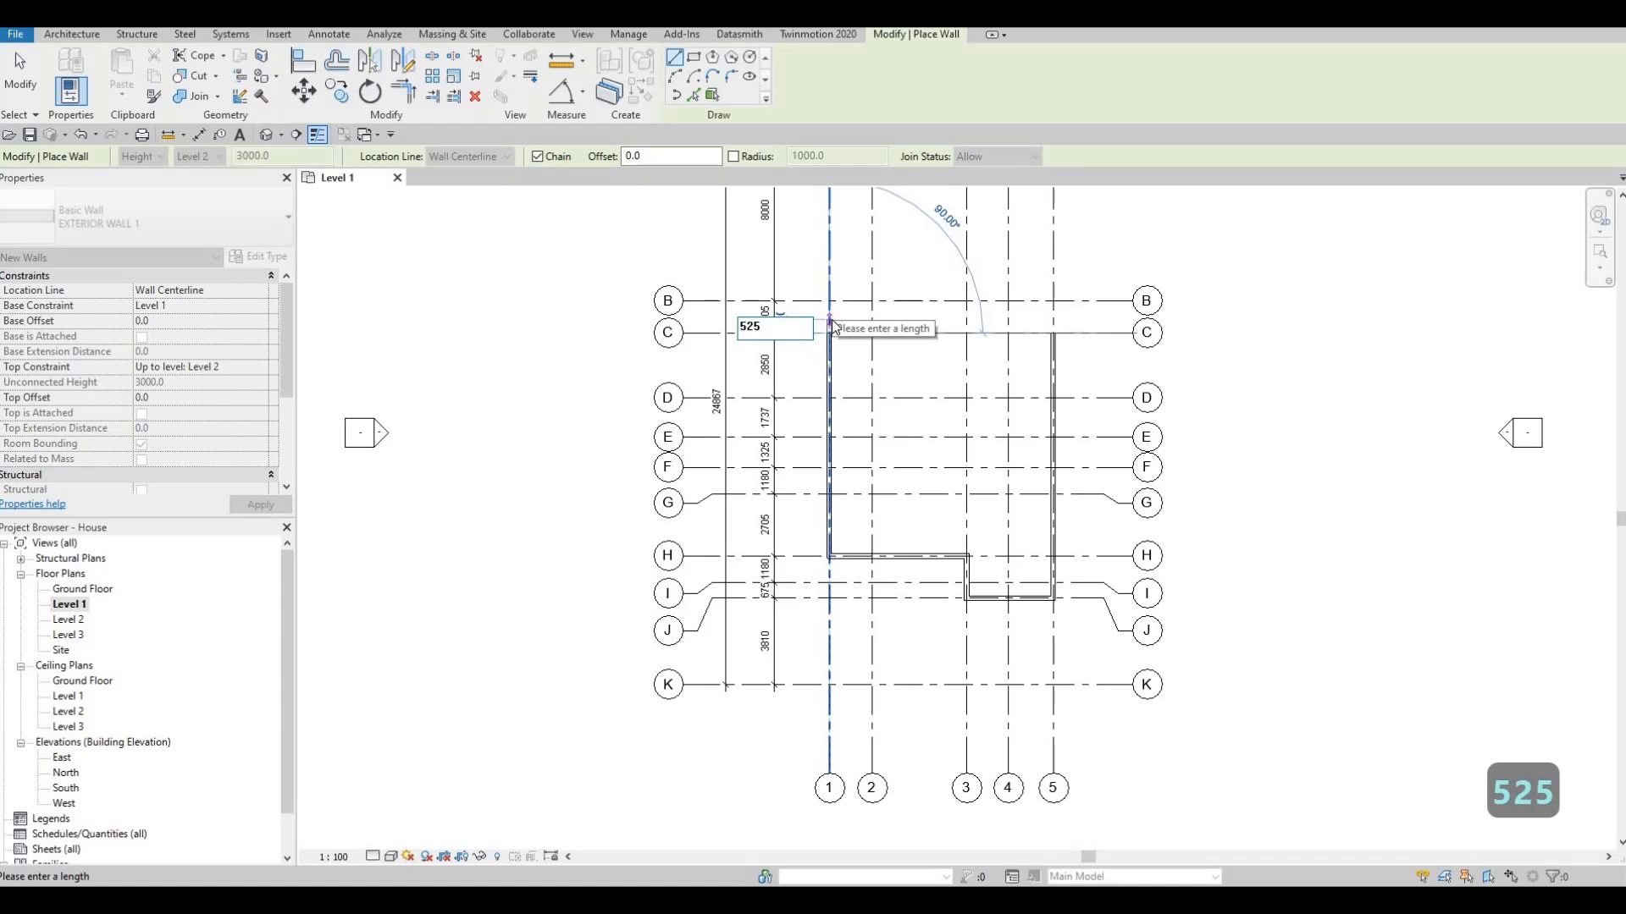
pyautogui.press('Return')
pyautogui.scroll(3, 826, 322)
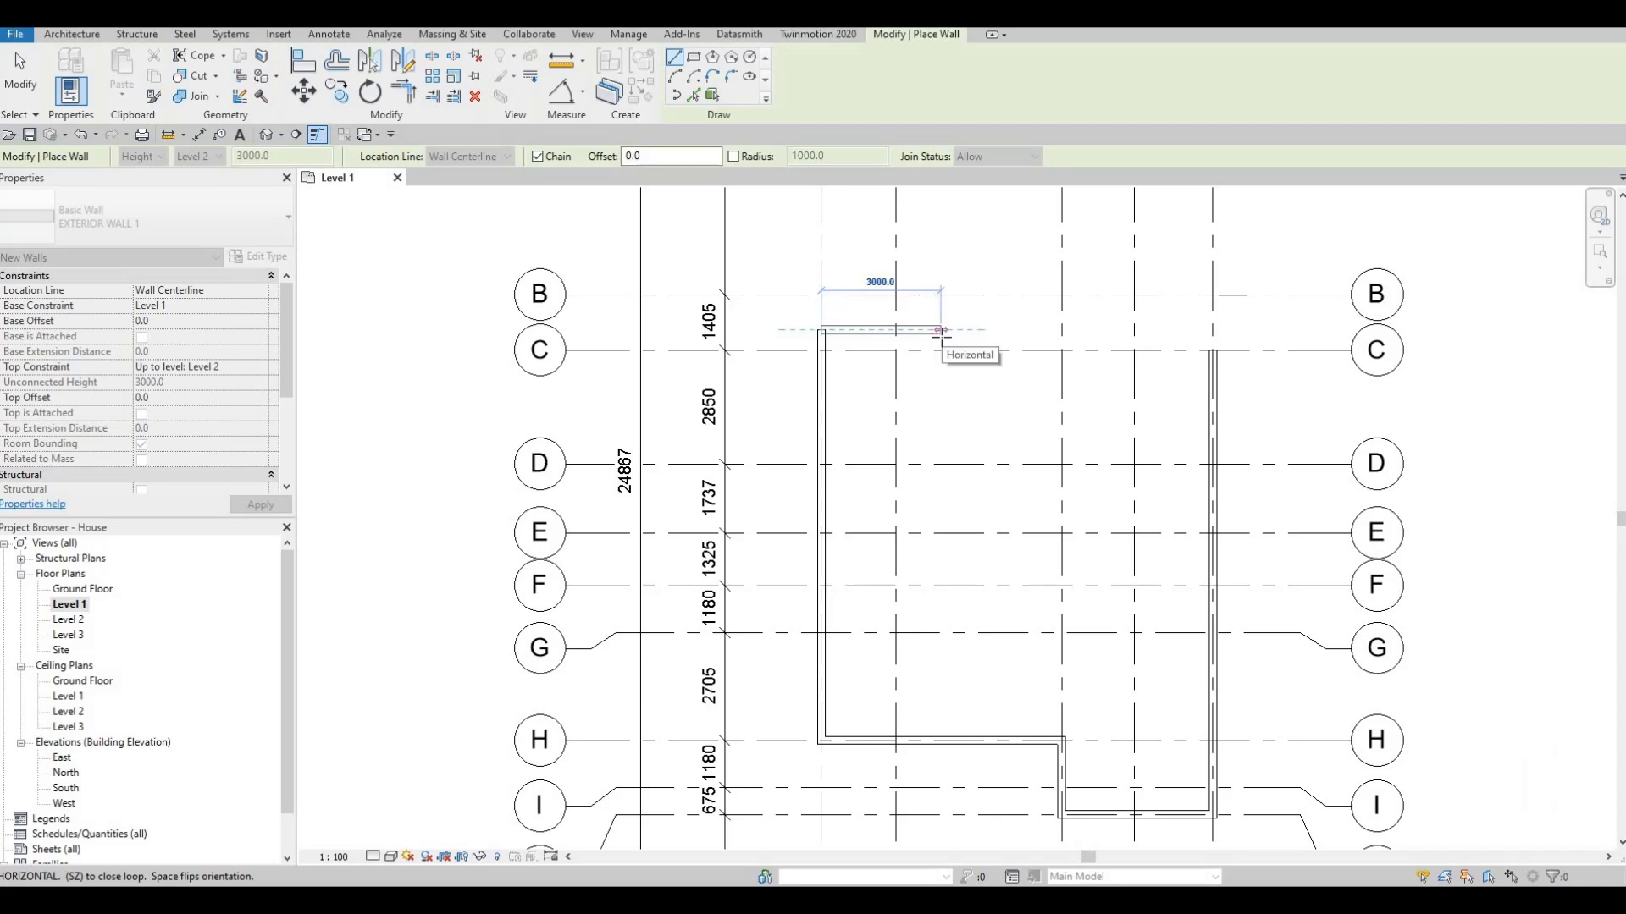
pyautogui.click(940, 329)
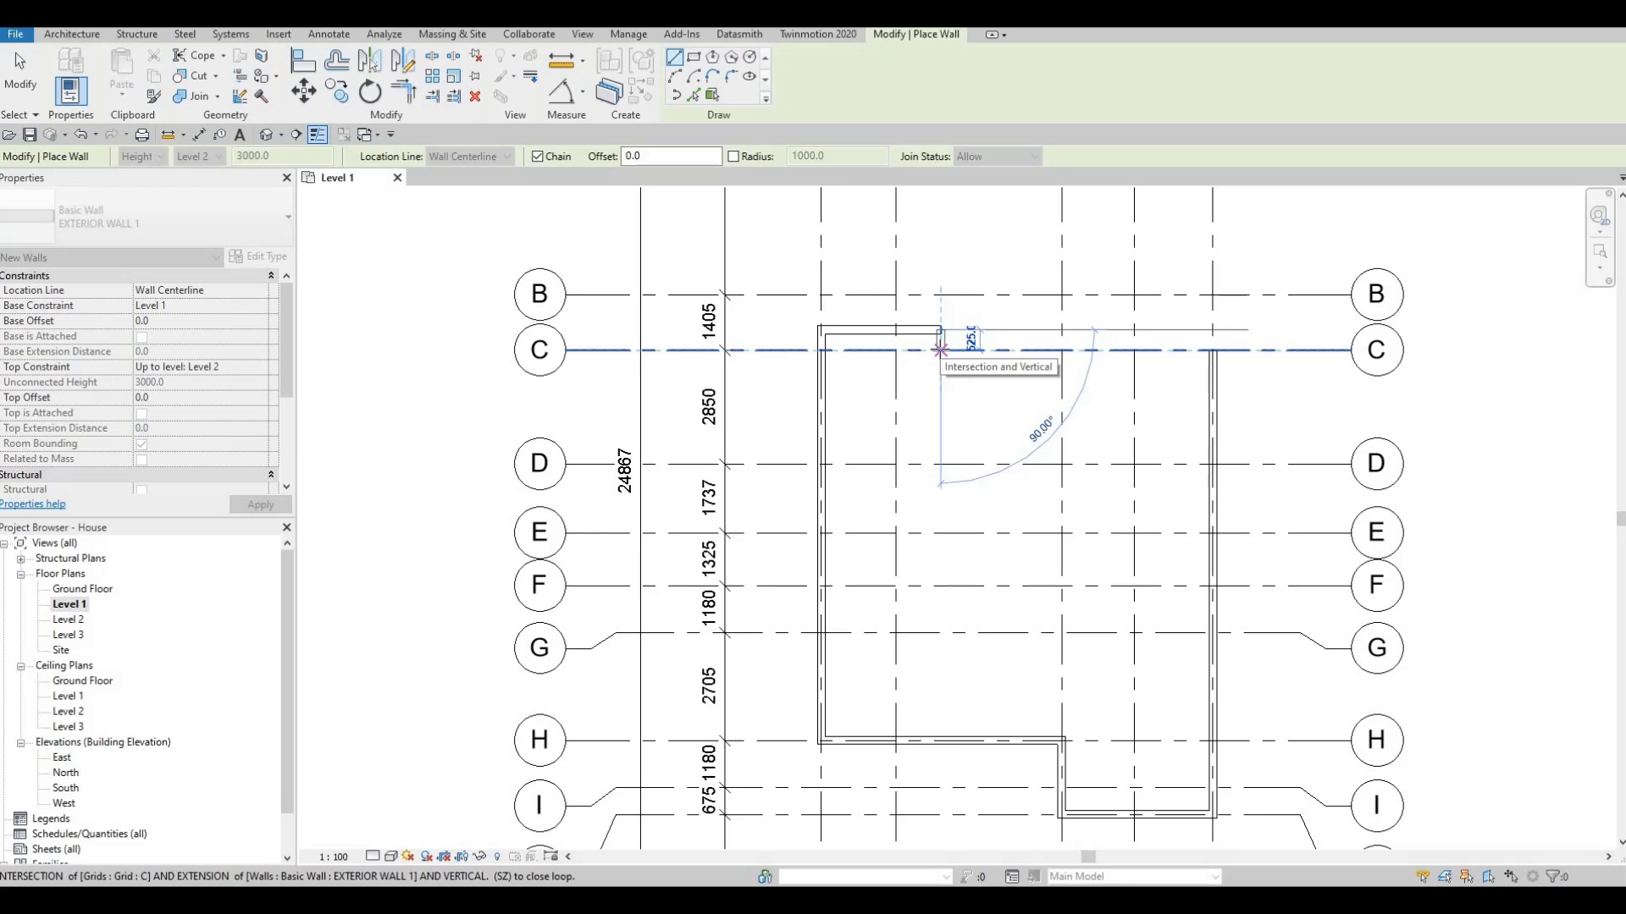
pyautogui.click(940, 350)
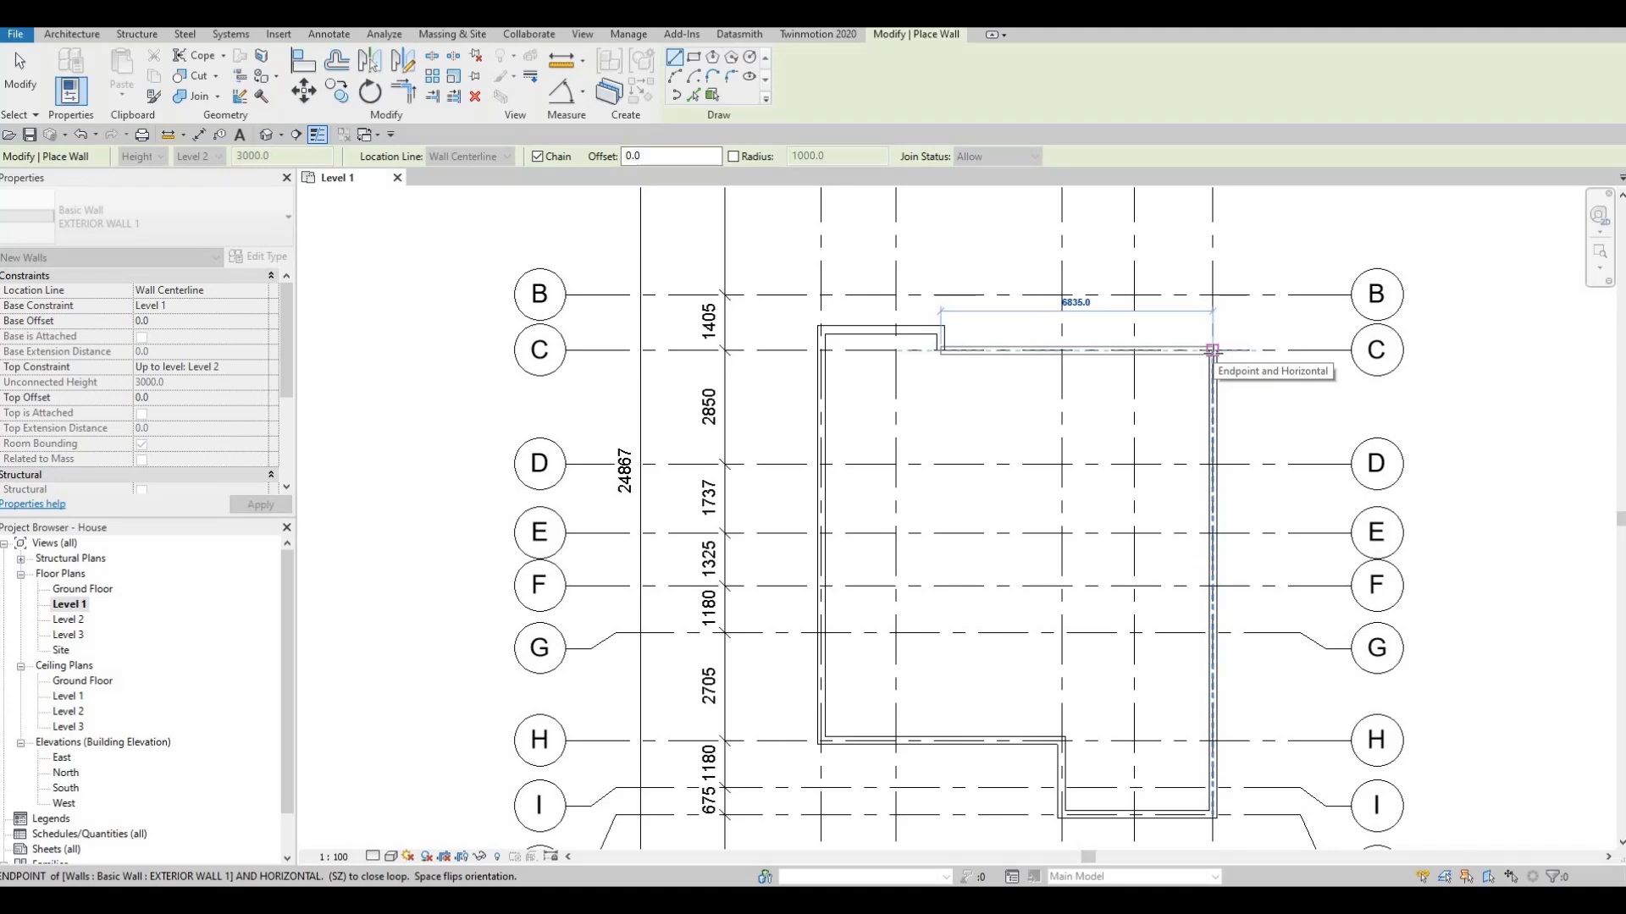
pyautogui.click(1212, 350)
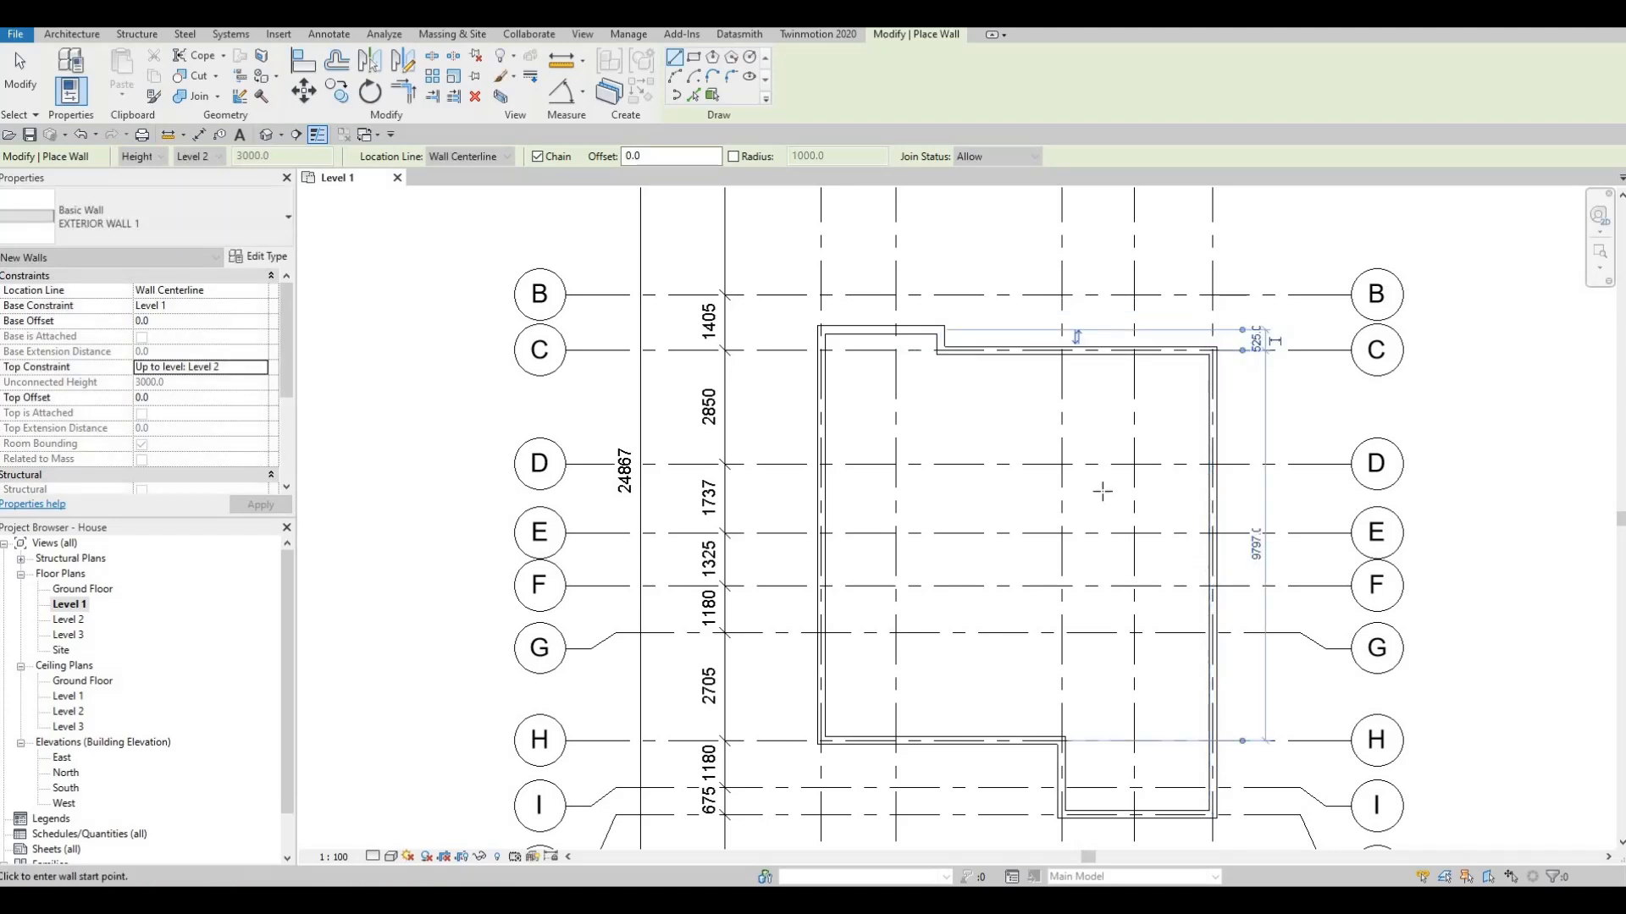
# Step: Draw three walls enclosing a small room from the grid 1 wall's midpoint near E to grid 2, along it to G, and back to grid 1
pyautogui.scroll(-2, 1090, 571)
pyautogui.moveTo(1017, 441); pyautogui.dragTo(1013, 417, button='middle')
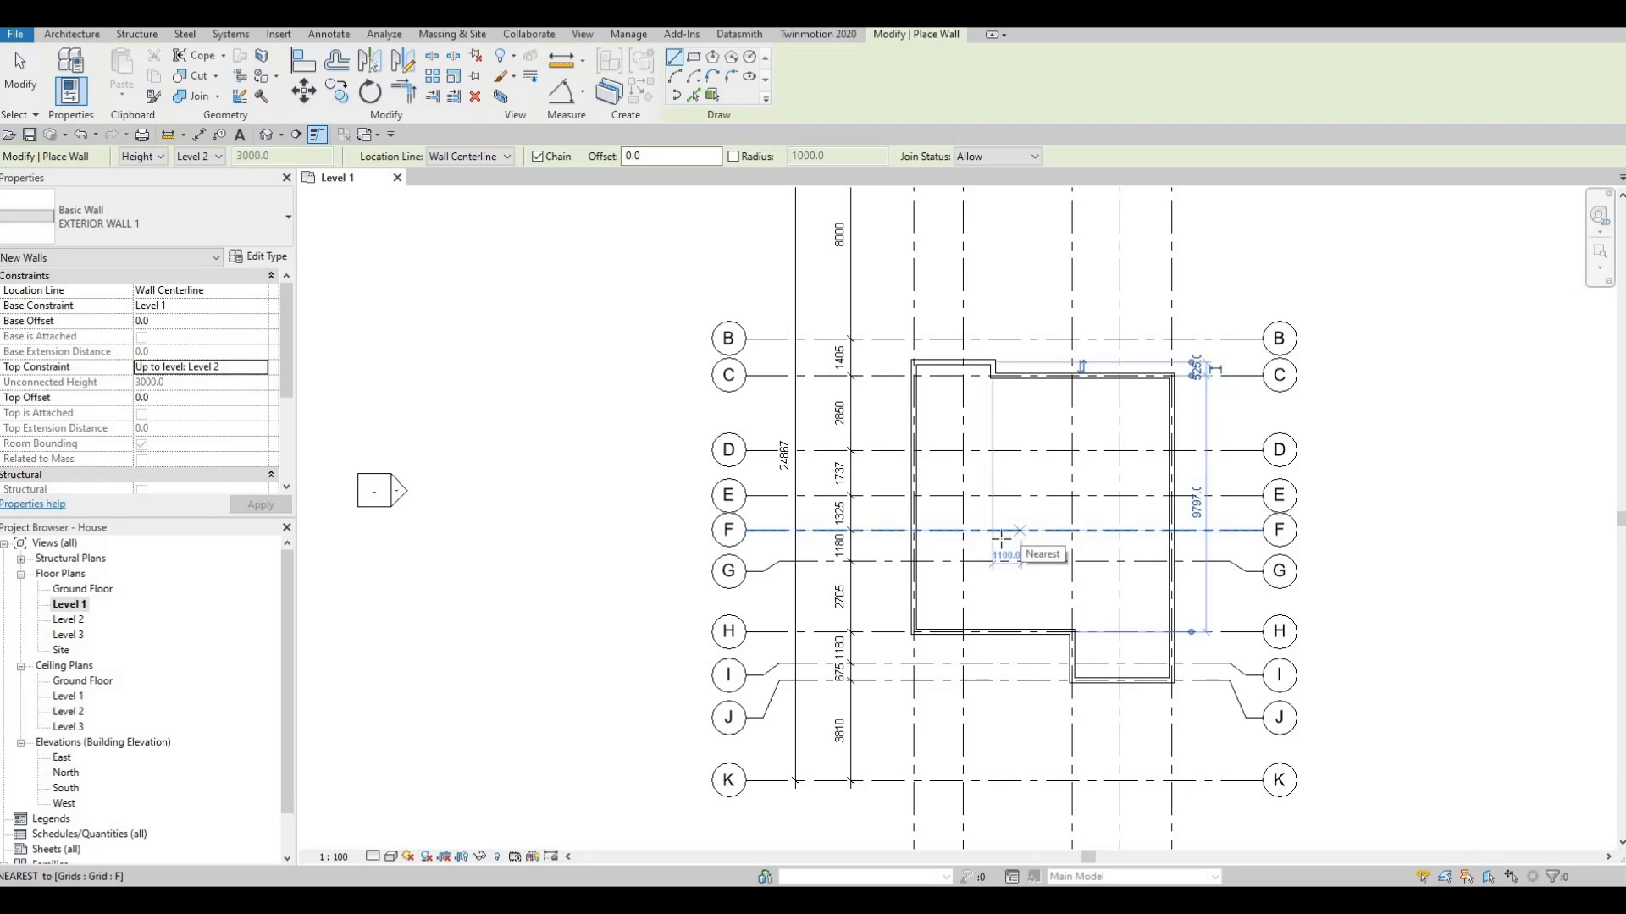
pyautogui.scroll(2, 939, 519)
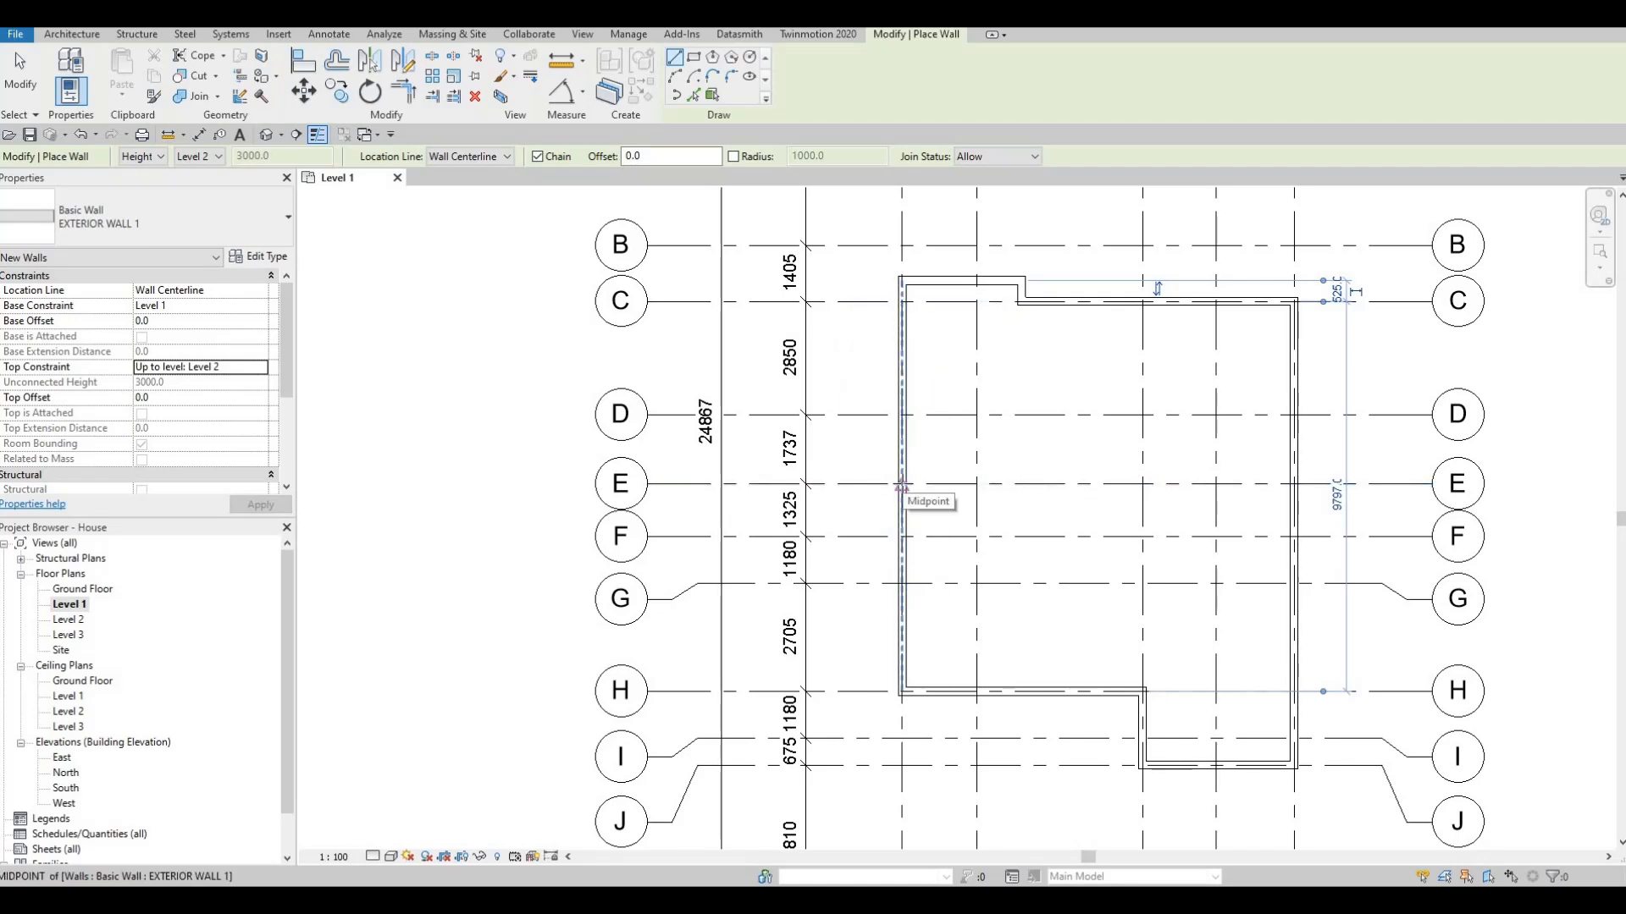
pyautogui.click(903, 486)
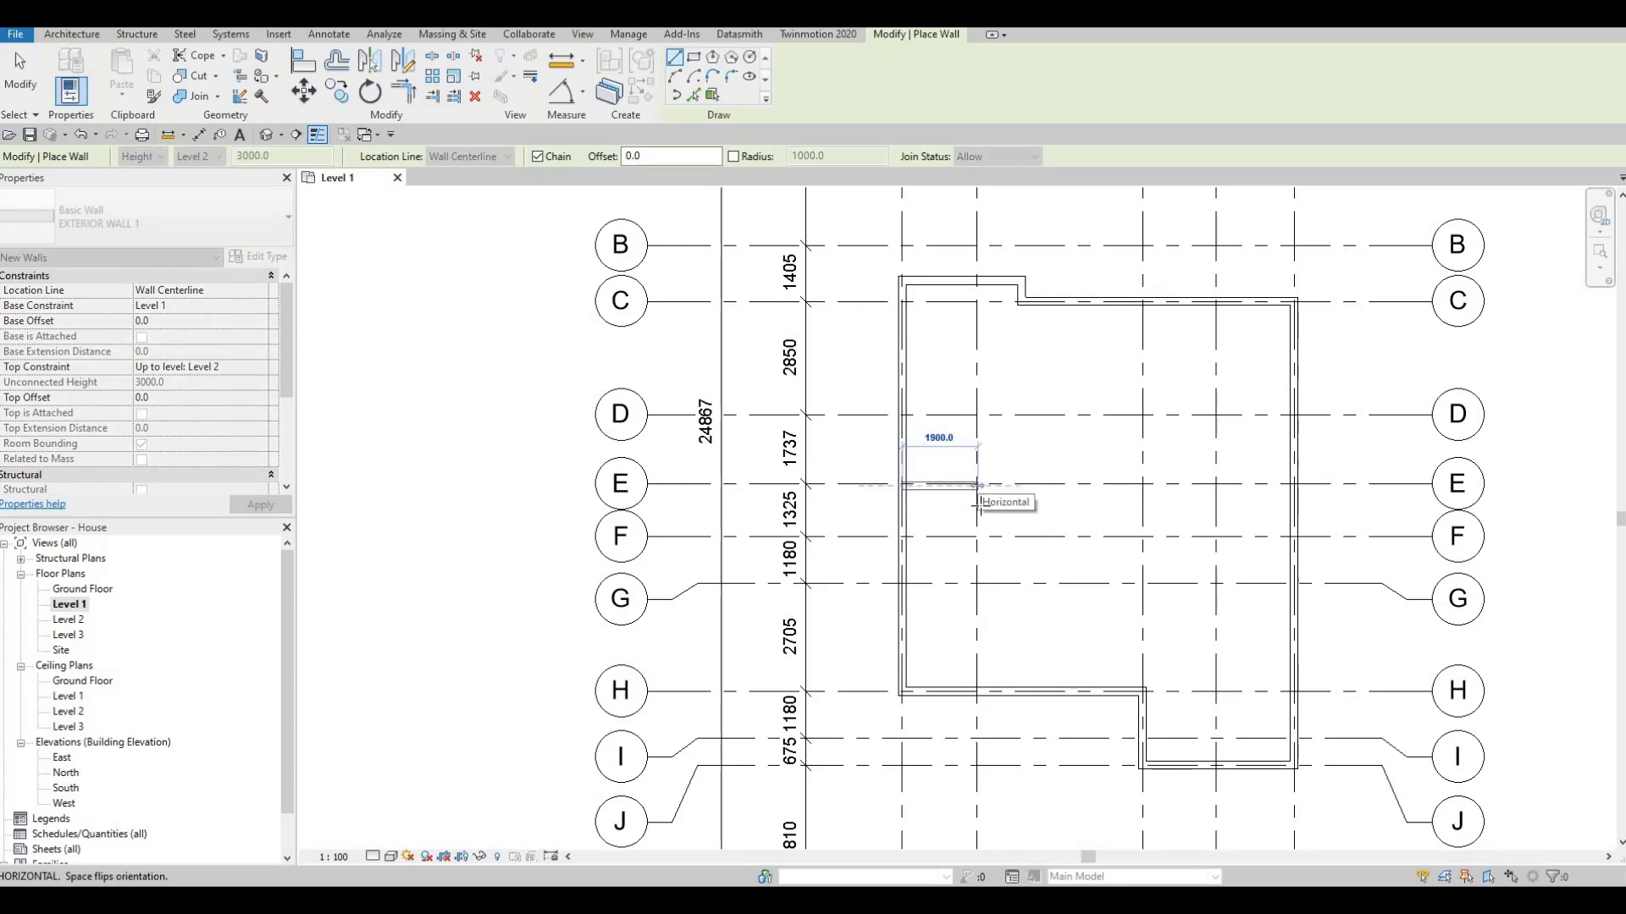
pyautogui.click(978, 486)
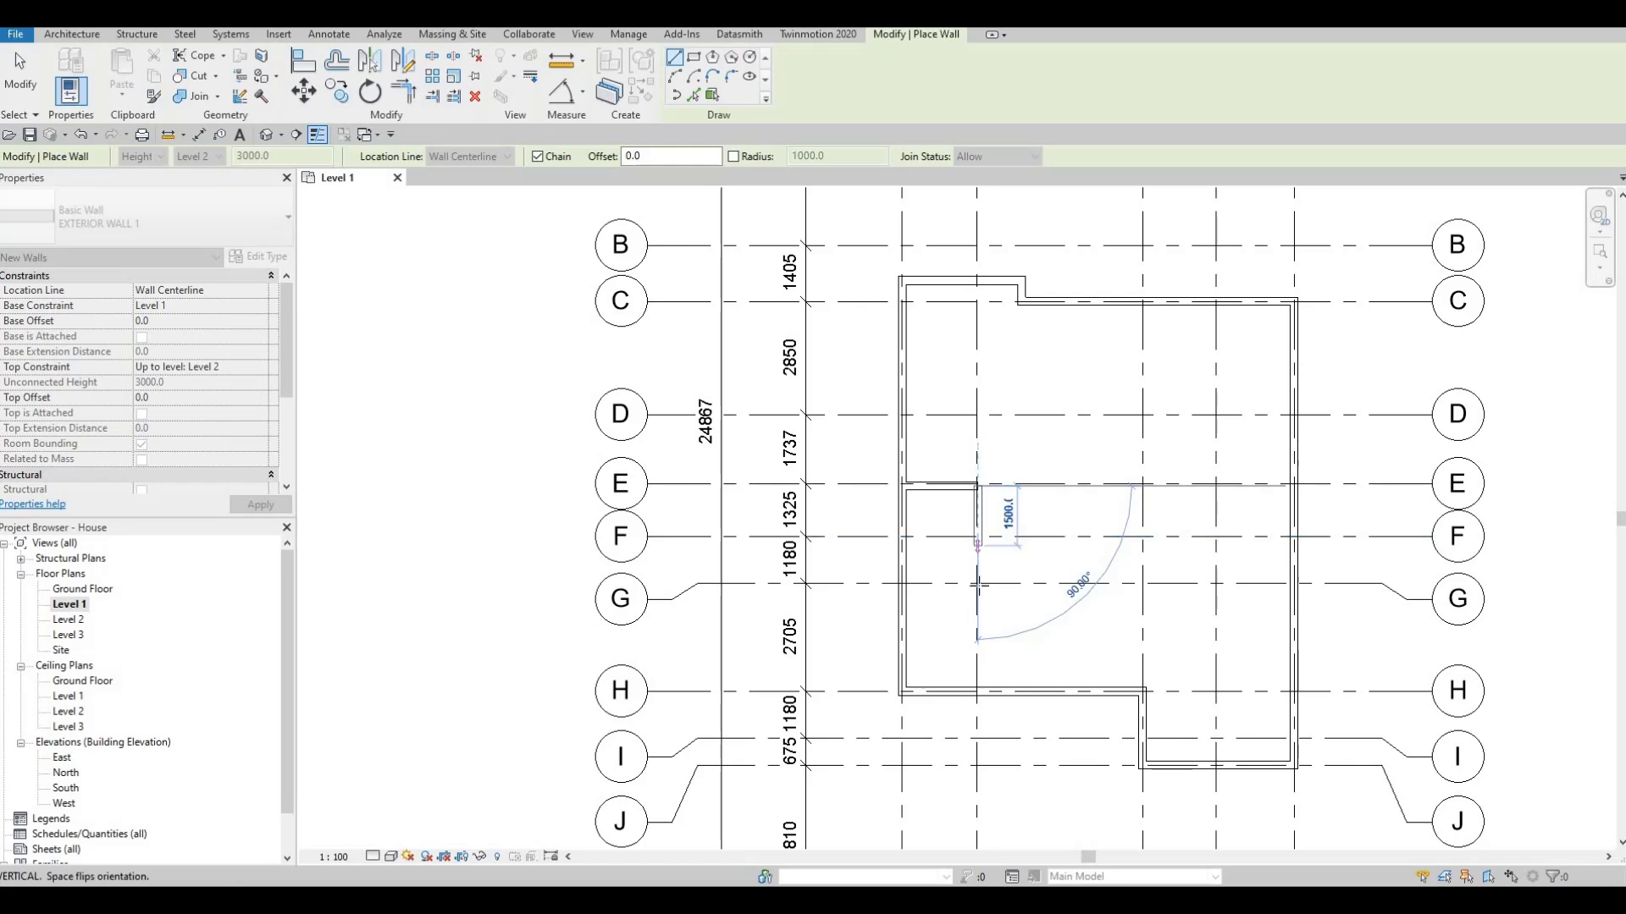
pyautogui.click(978, 584)
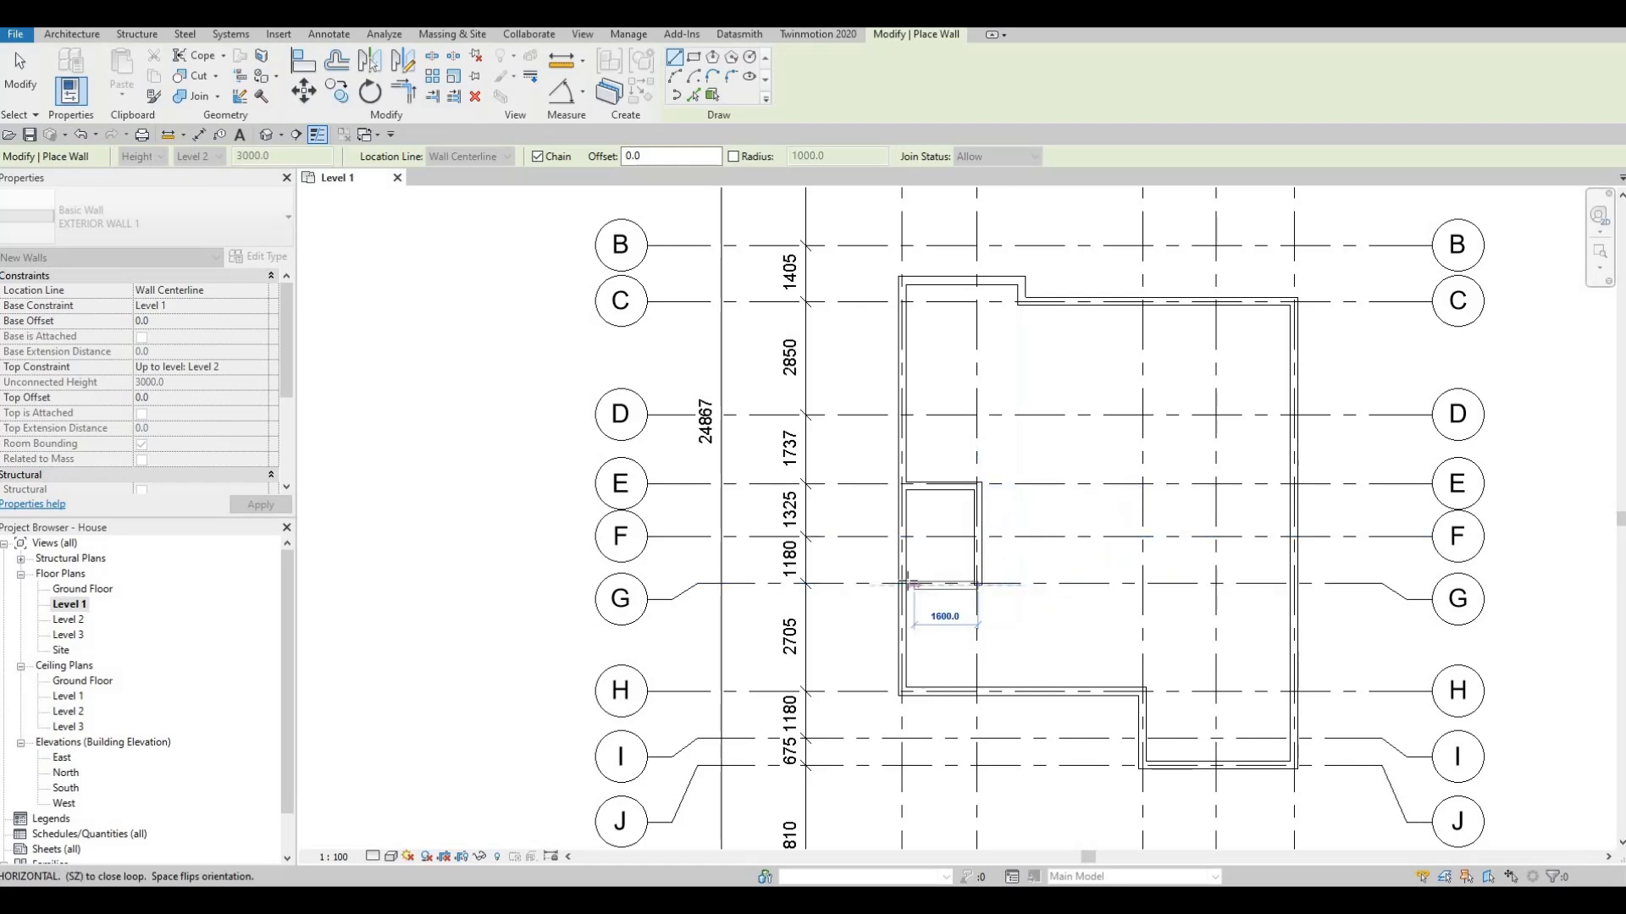
pyautogui.click(902, 584)
pyautogui.press('Escape')
pyautogui.press('Escape')
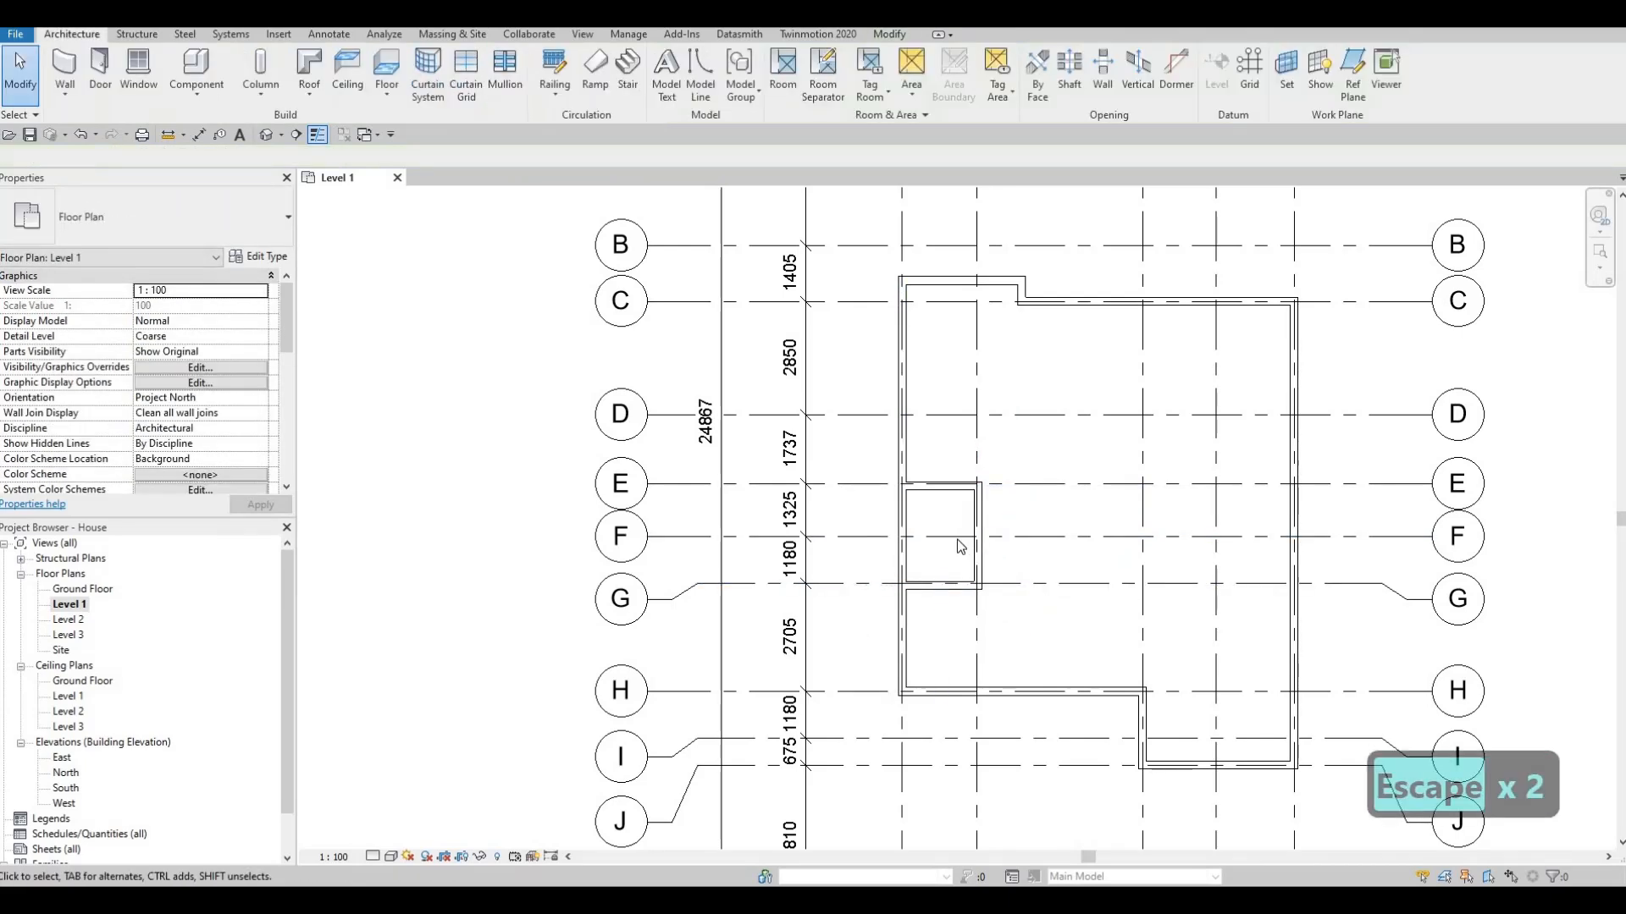
# Step: Examine the small room between grids E and G and the overall Level 1 wall layout against the grids
pyautogui.scroll(-2, 933, 482)
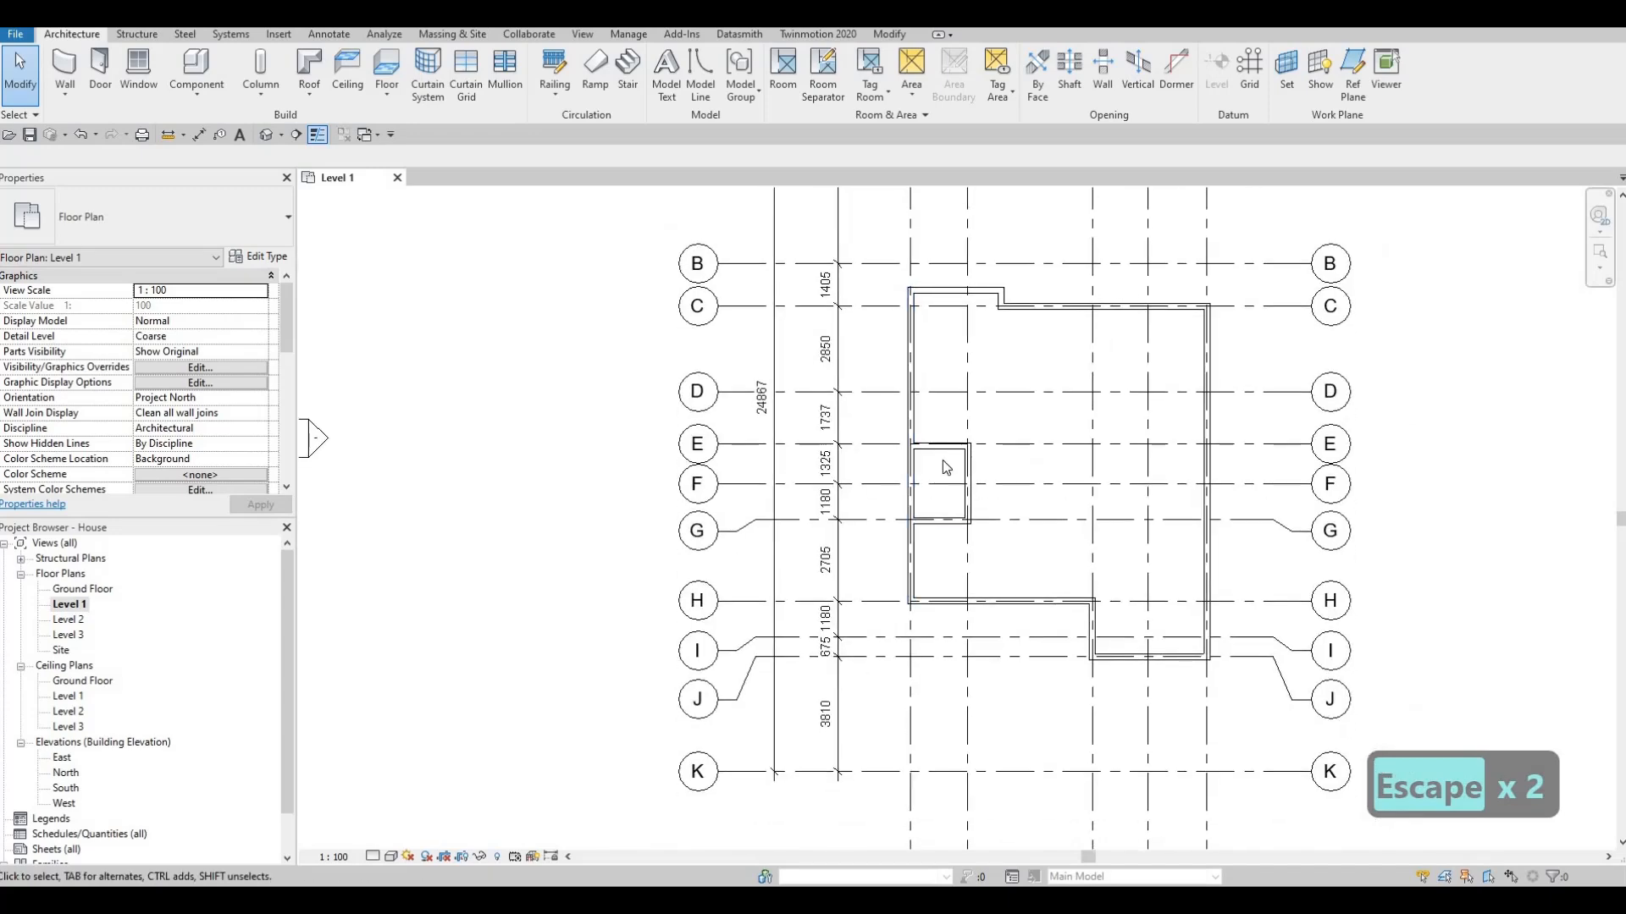
pyautogui.scroll(2, 942, 460)
pyautogui.scroll(2, 954, 456)
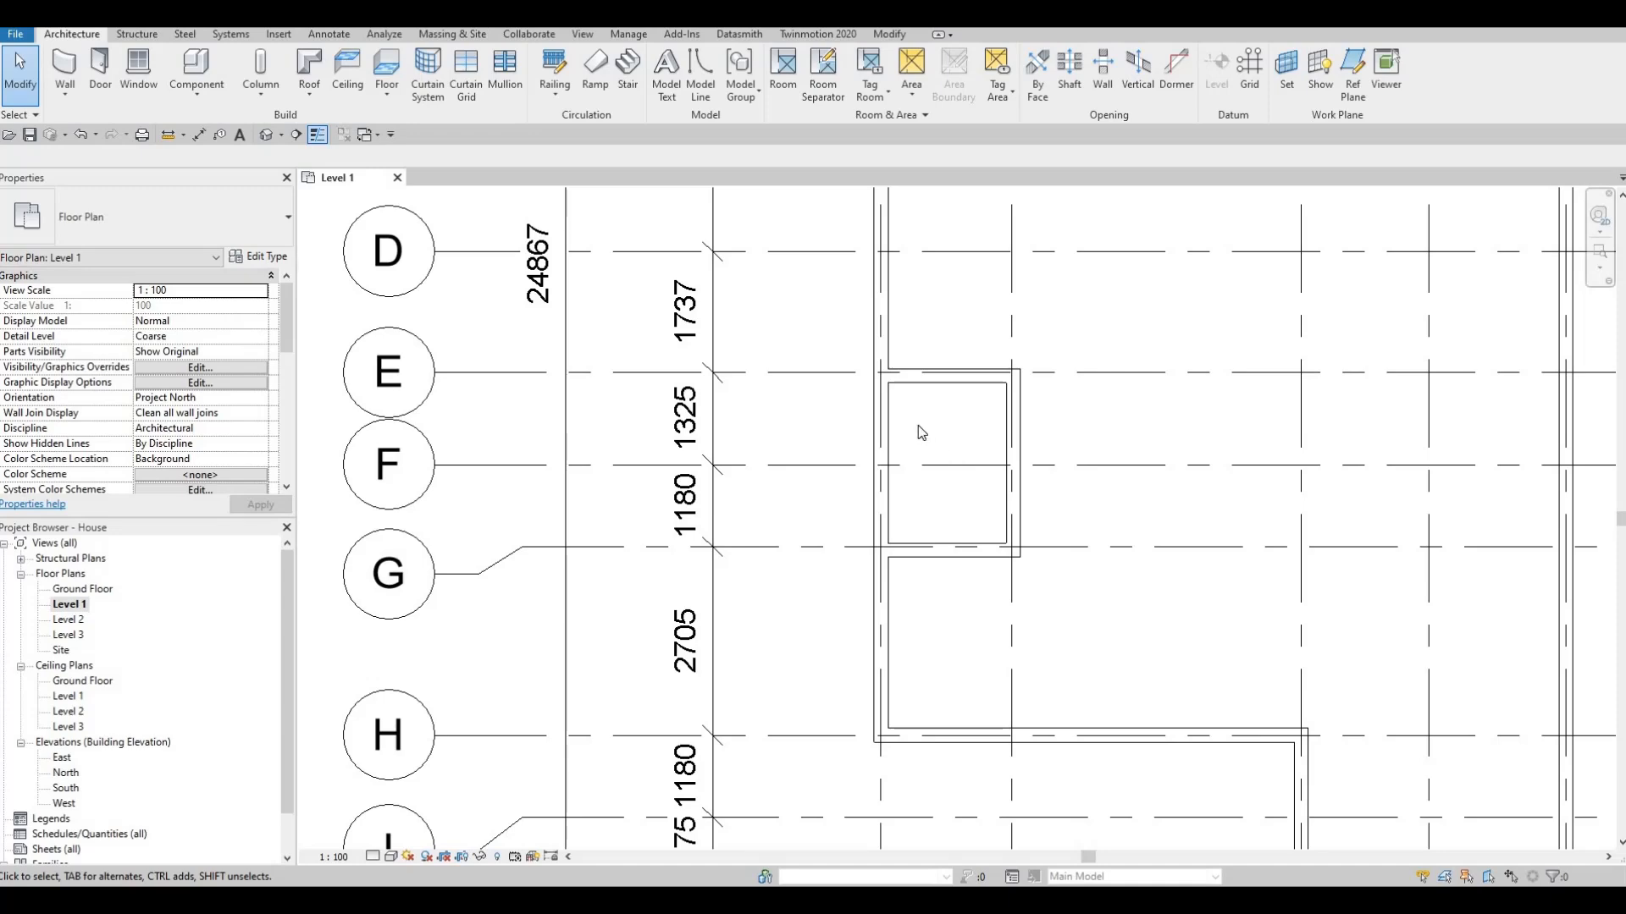
pyautogui.scroll(-3, 931, 475)
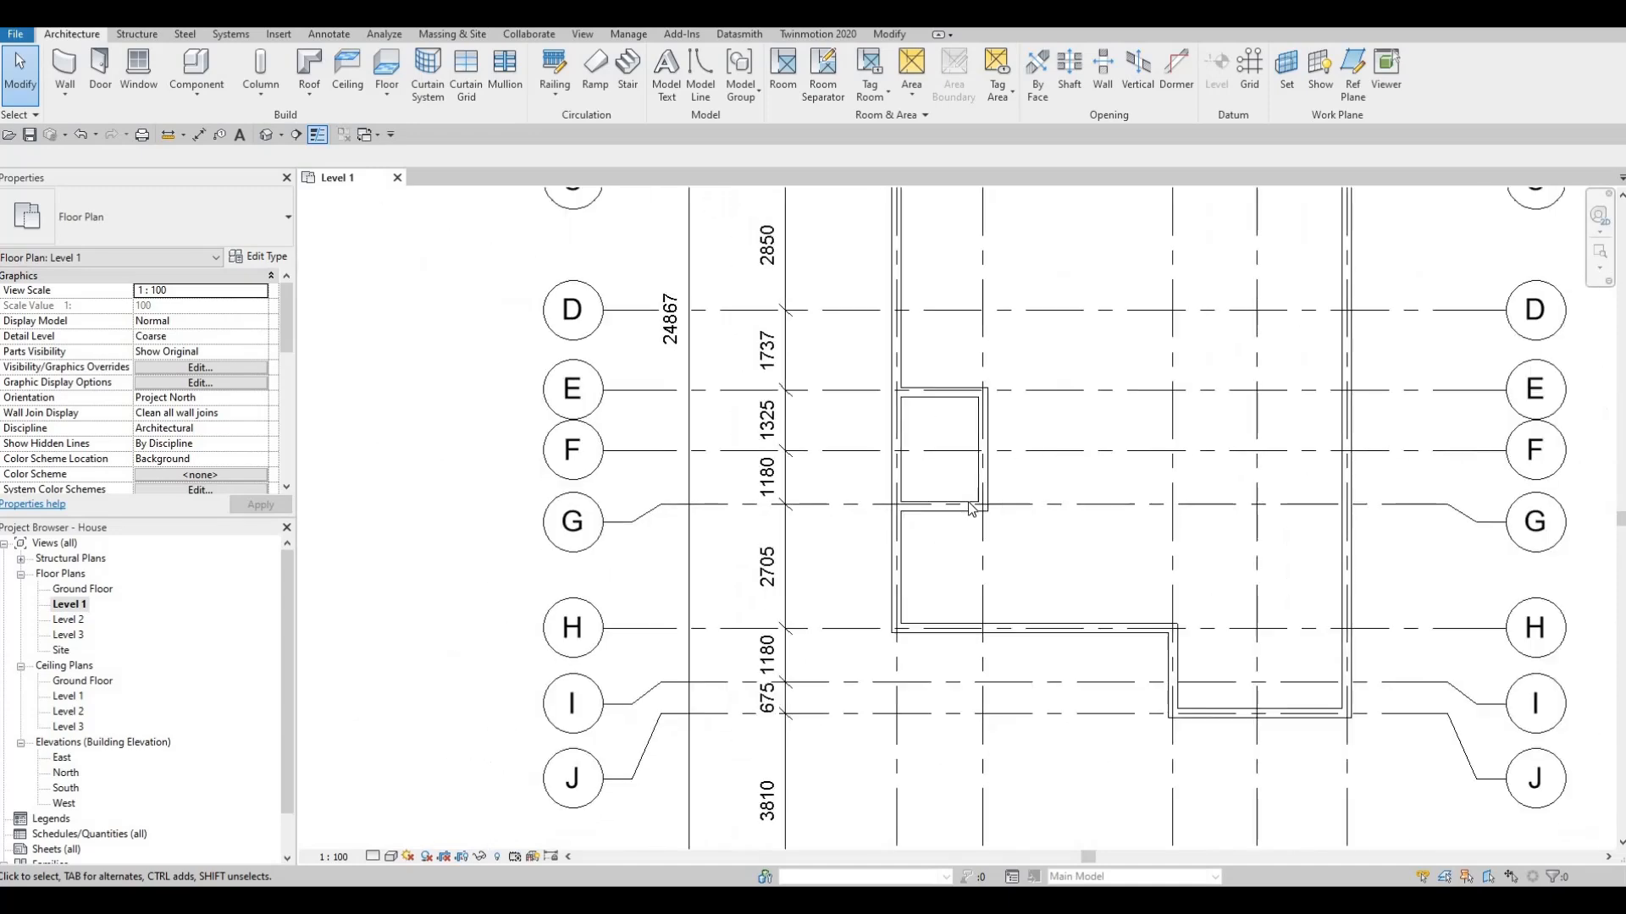
pyautogui.moveTo(980, 481); pyautogui.dragTo(987, 450, button='middle')
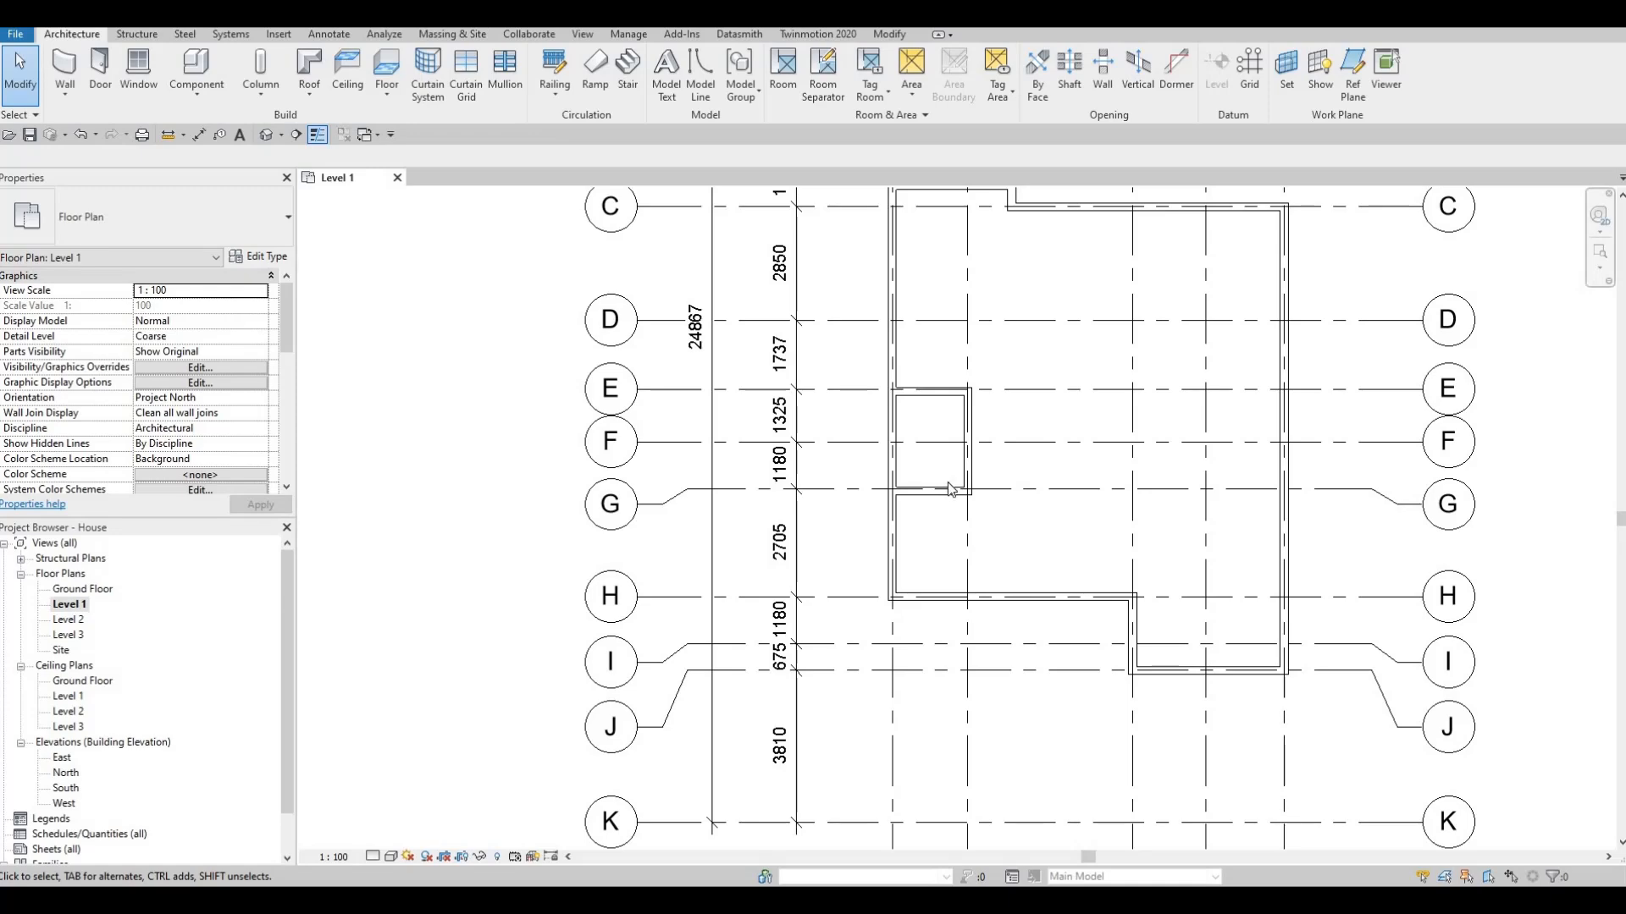
pyautogui.scroll(-5, 1016, 503)
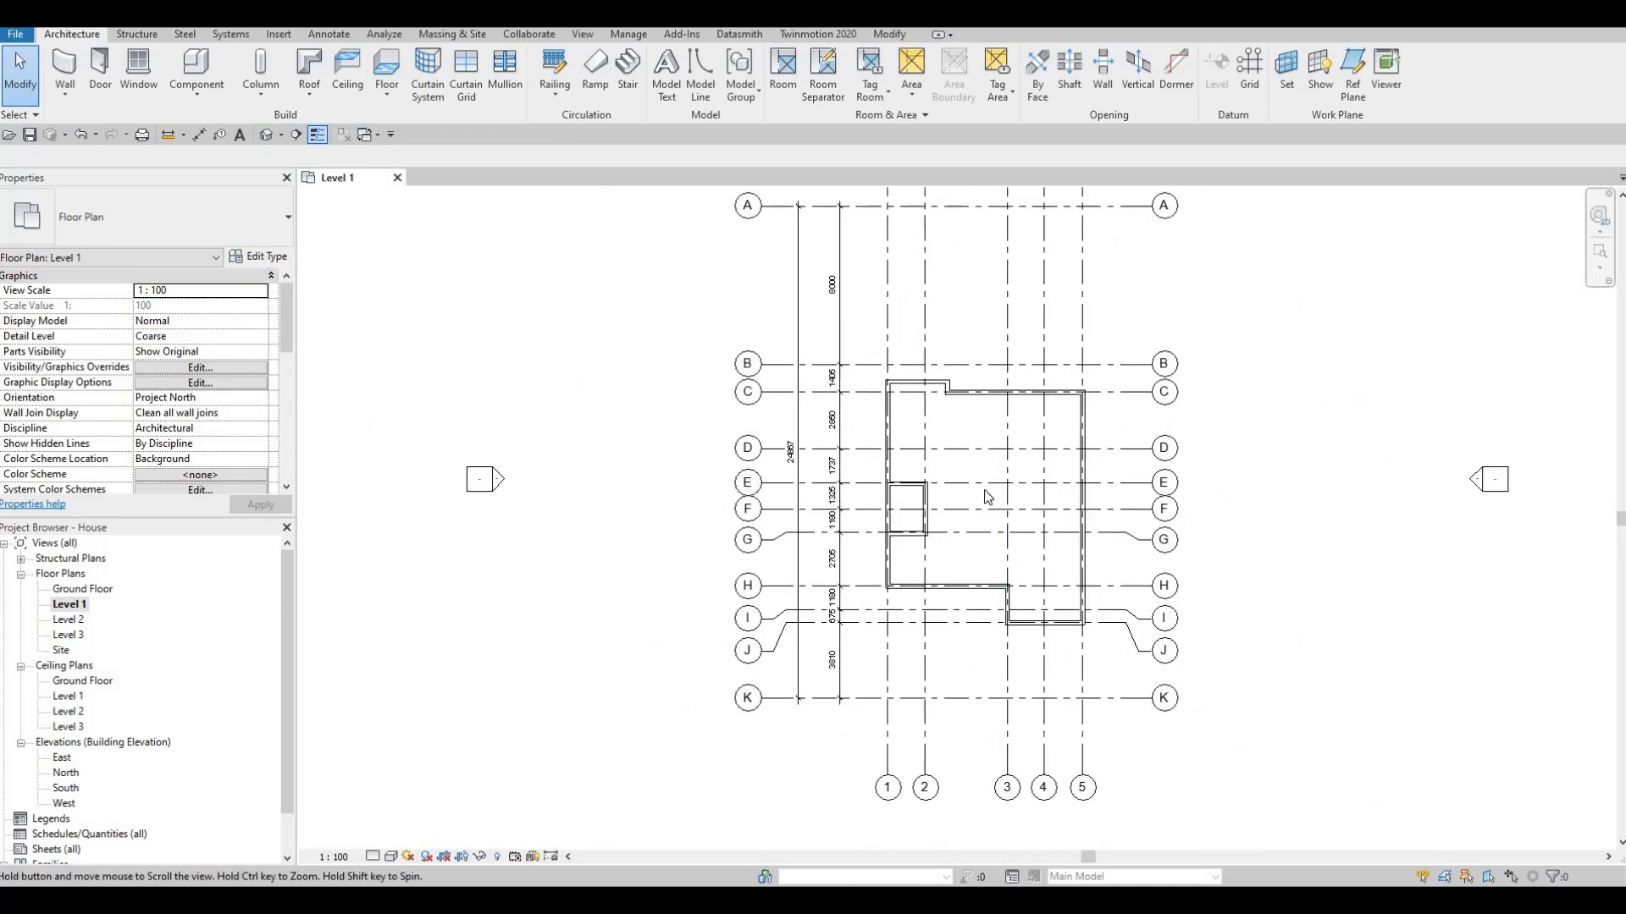
pyautogui.press('z')
pyautogui.press('a')
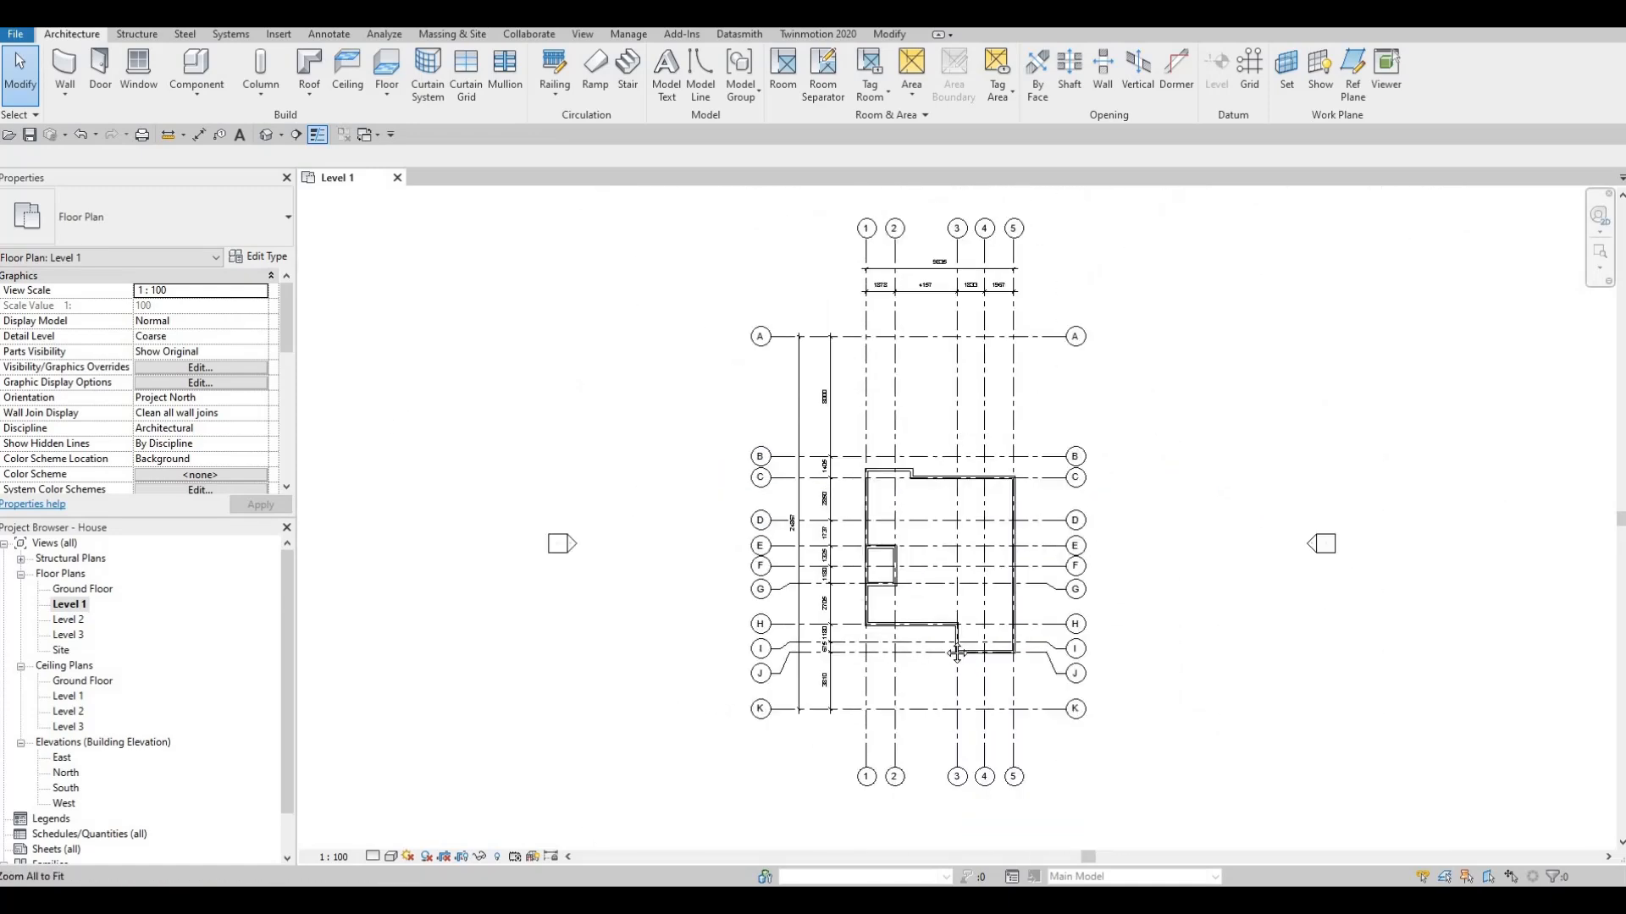
pyautogui.moveTo(956, 653); pyautogui.dragTo(937, 652, button='middle')
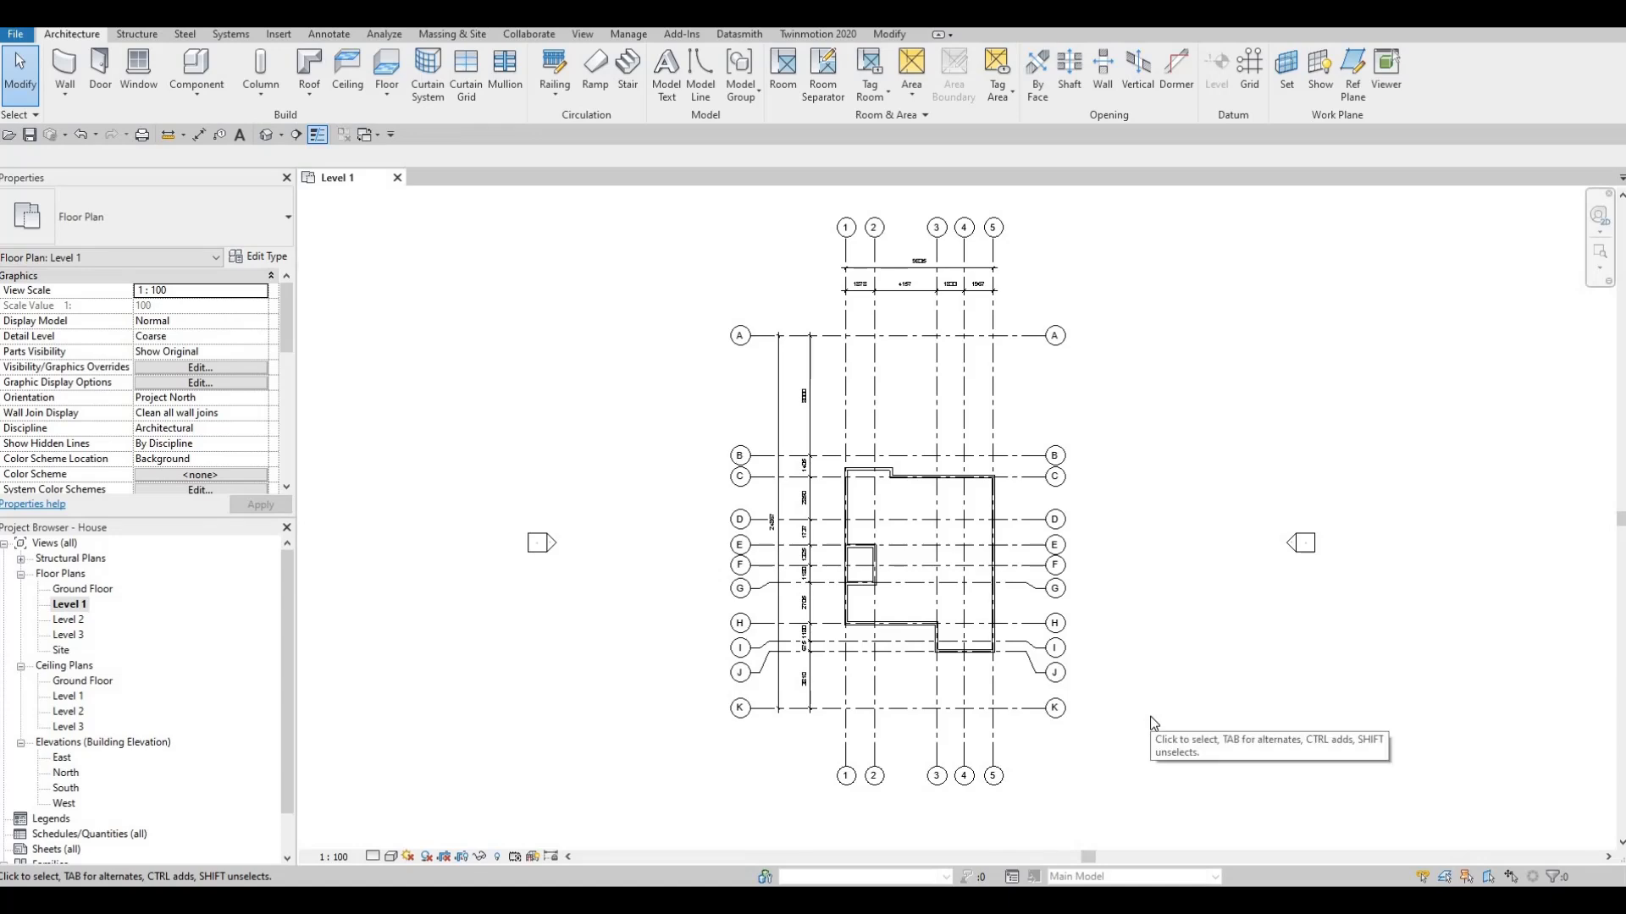